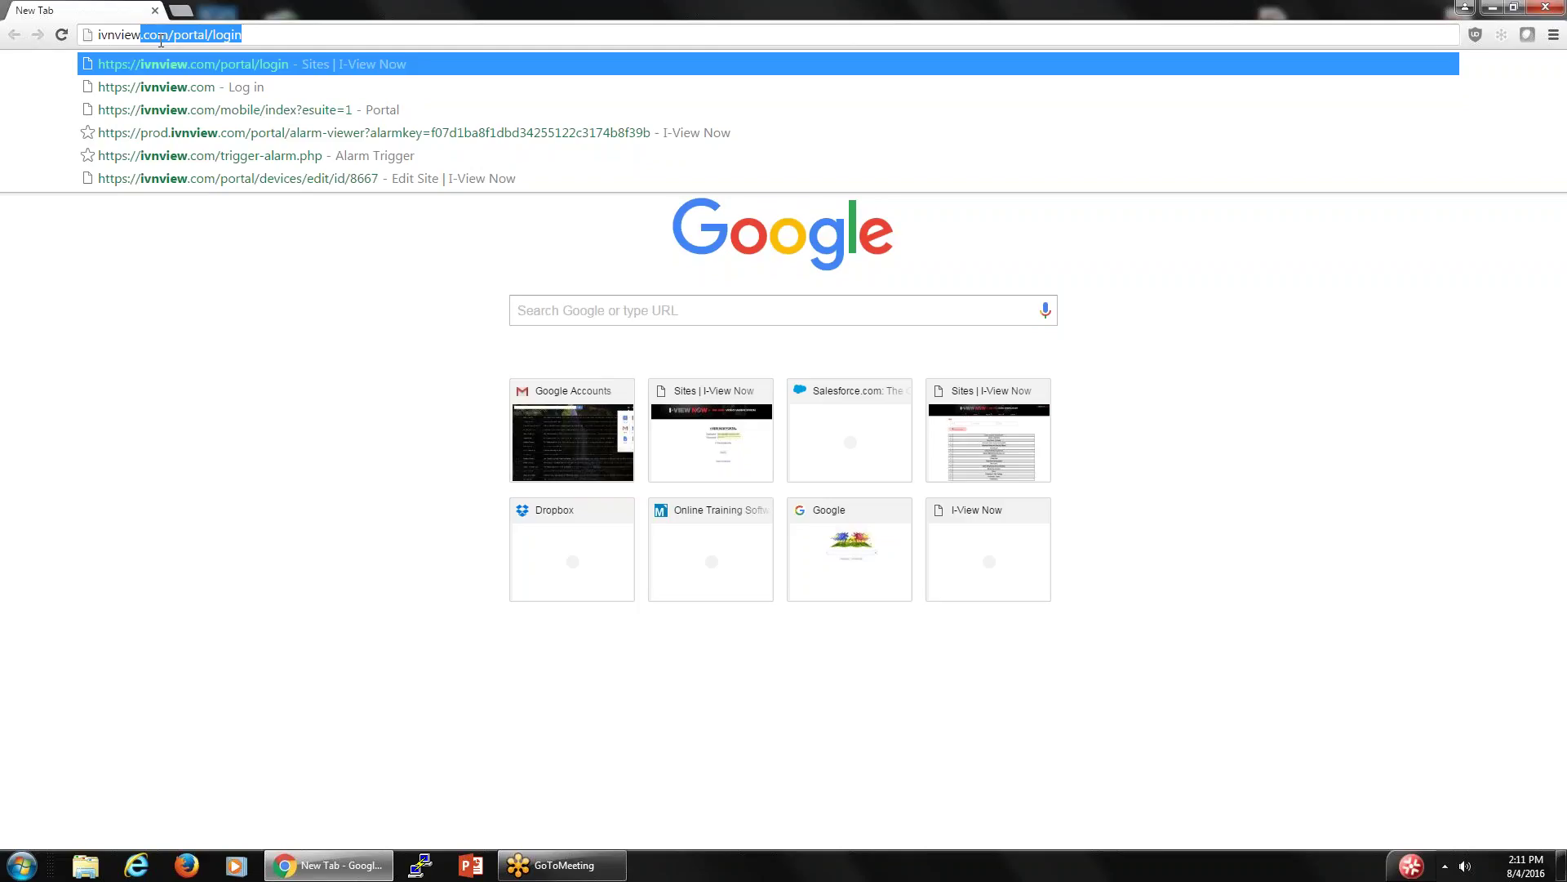
- Load the I-View Now portal login page at ivnview.com/portal/login
{"action": "type", "text": ".co"}
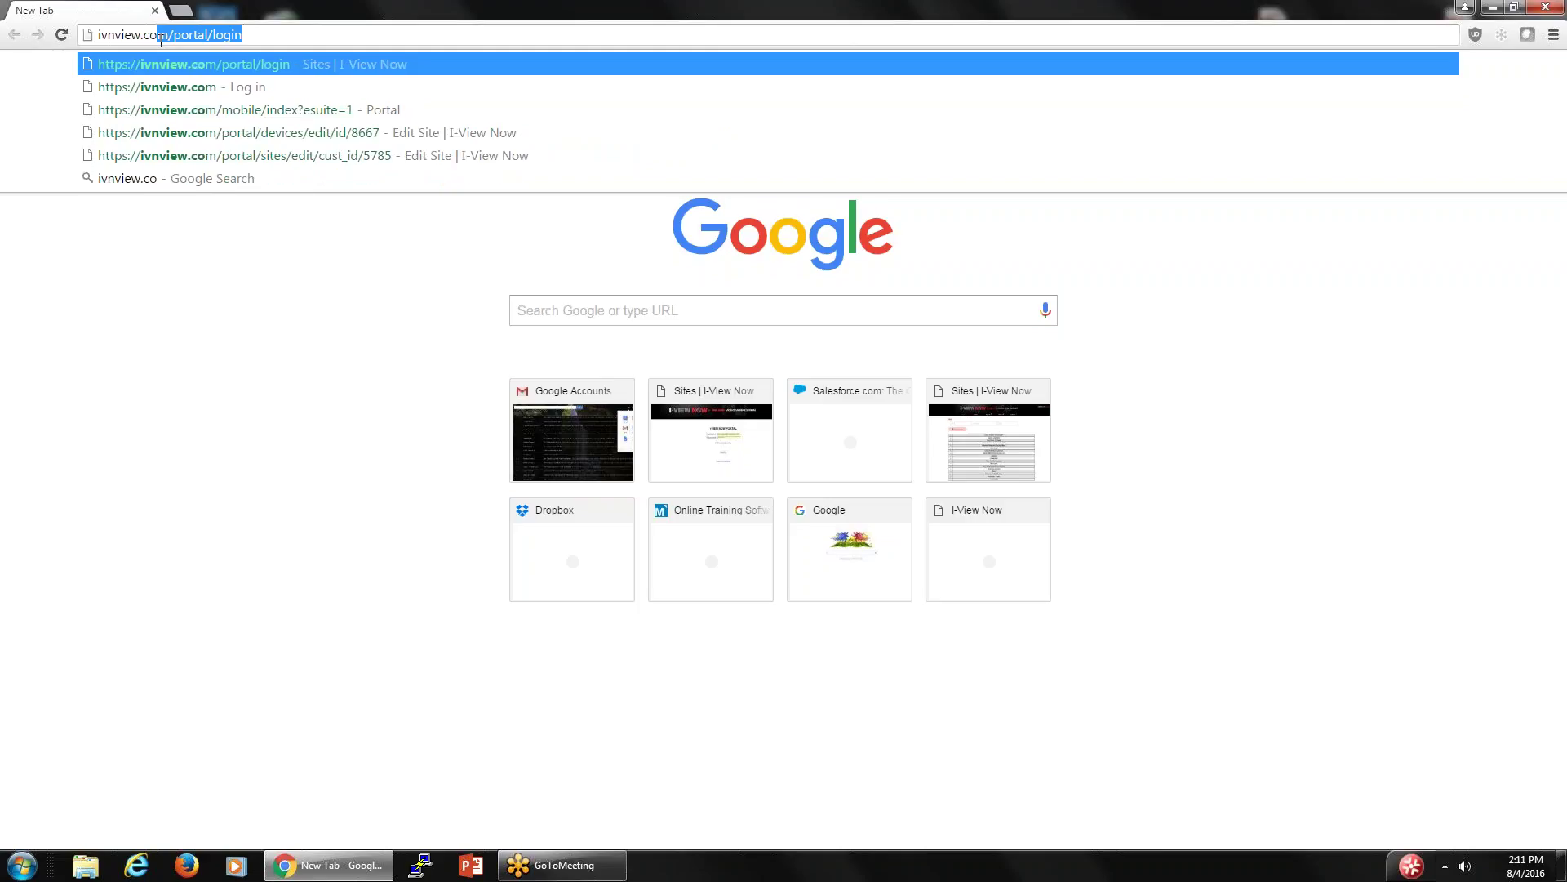
{"action": "type", "text": "m"}
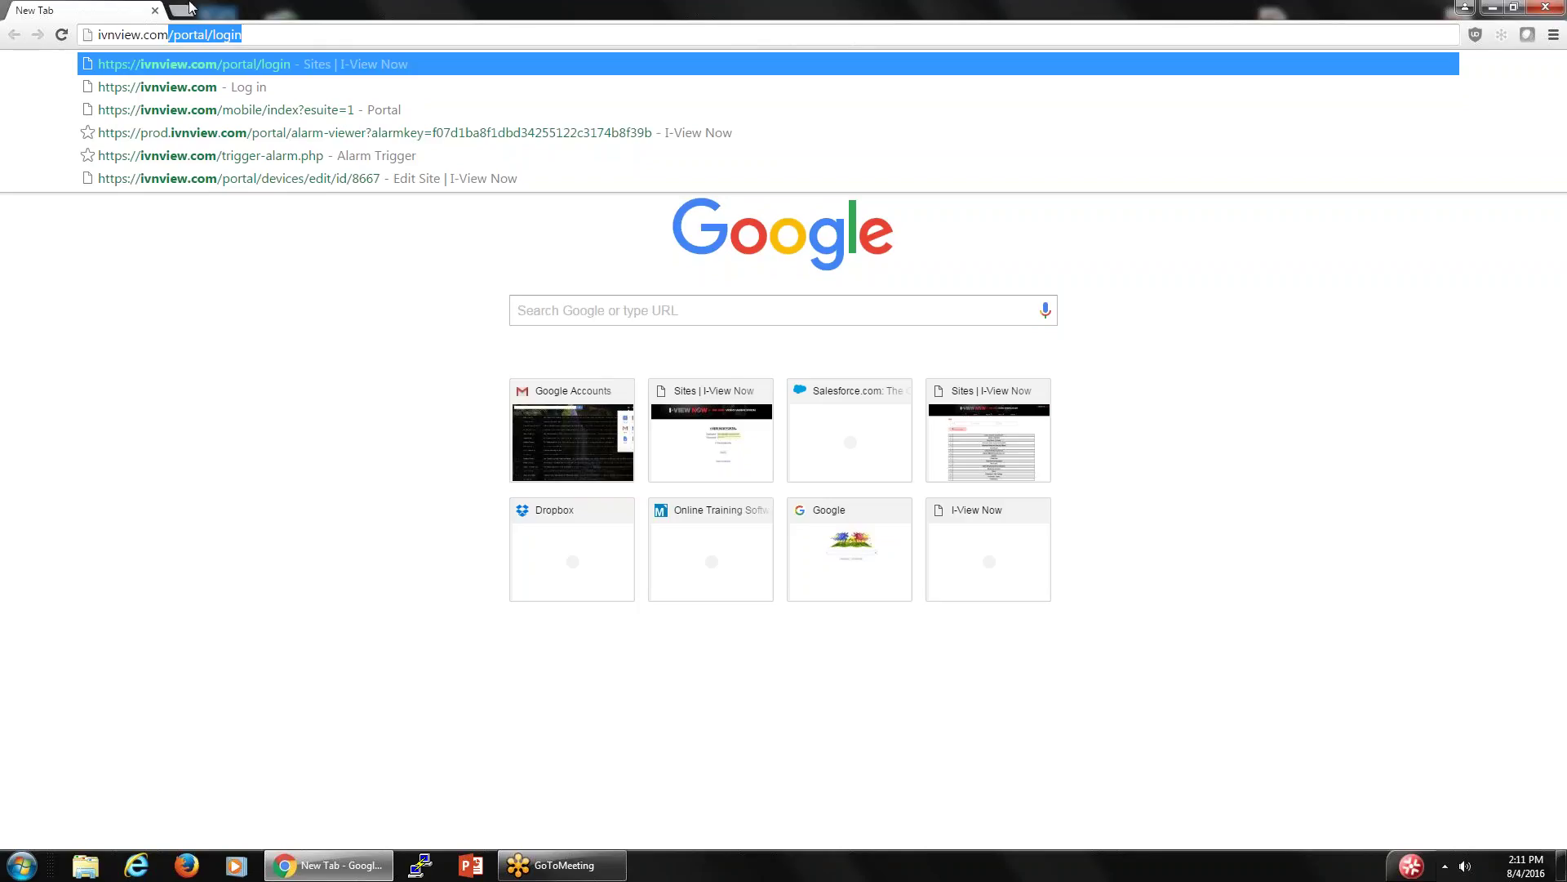
{"action": "left_click", "coordinate": [268, 33]}
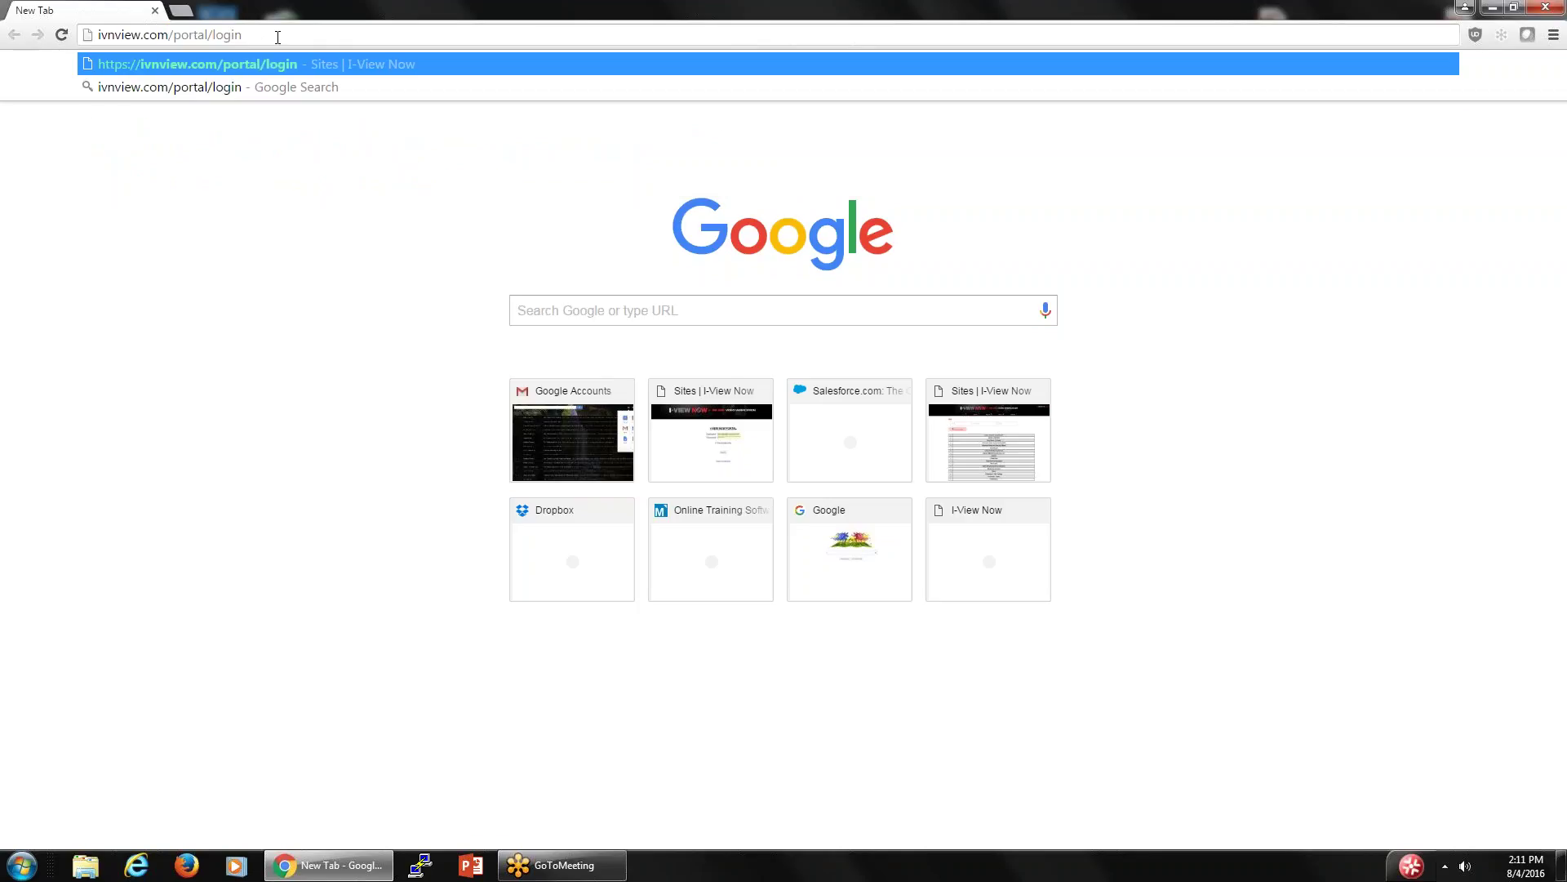
{"action": "key", "text": "Return"}
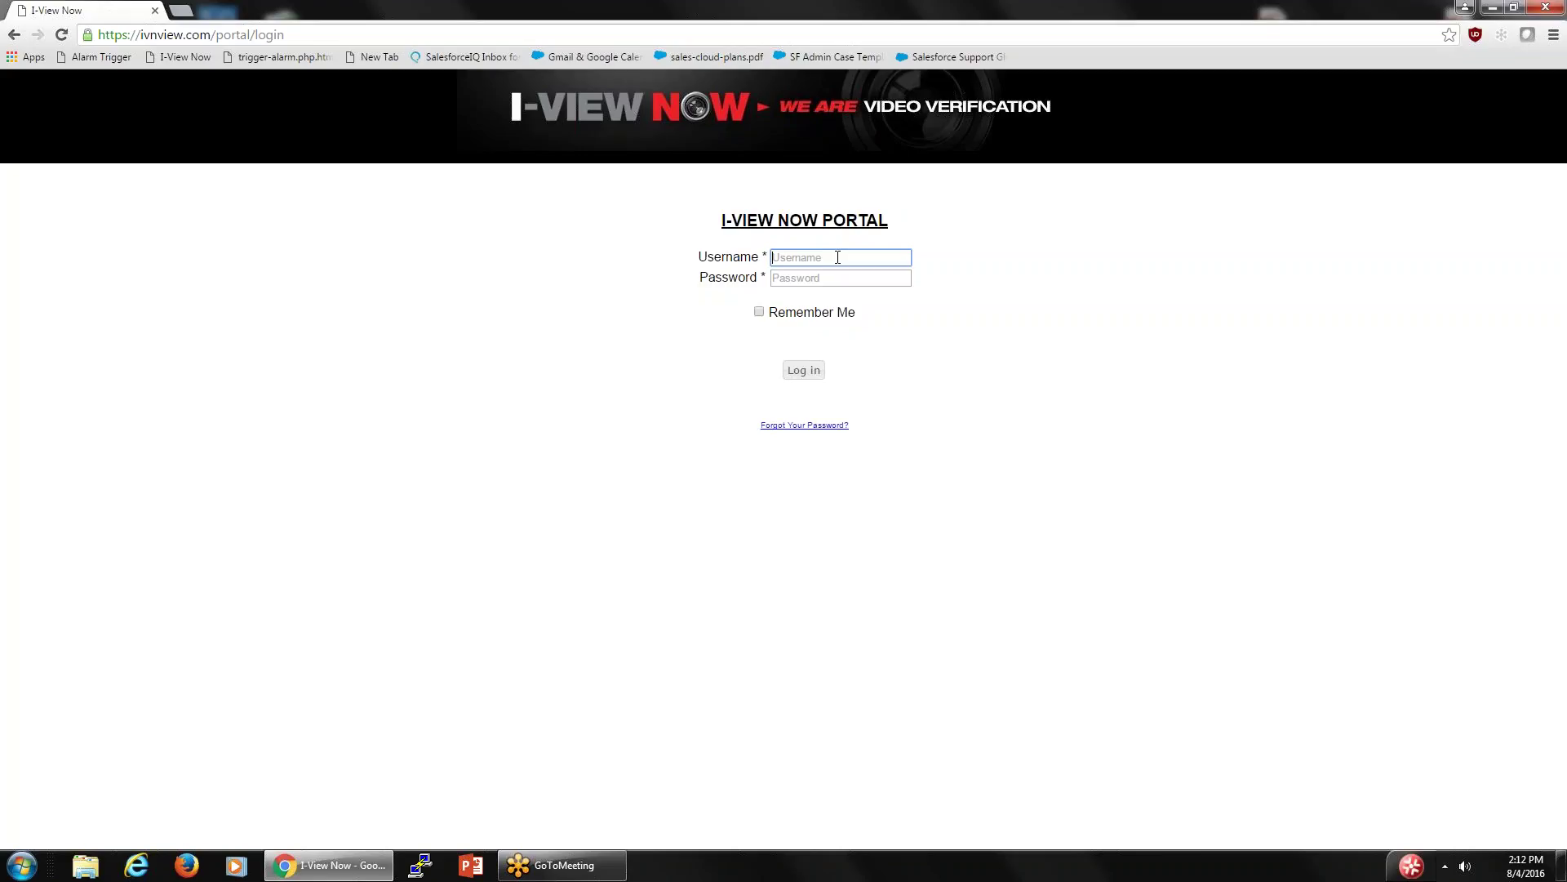
- Sign in with the autofilled account username and its password to reach the Sites list
{"action": "left_click", "coordinate": [837, 257]}
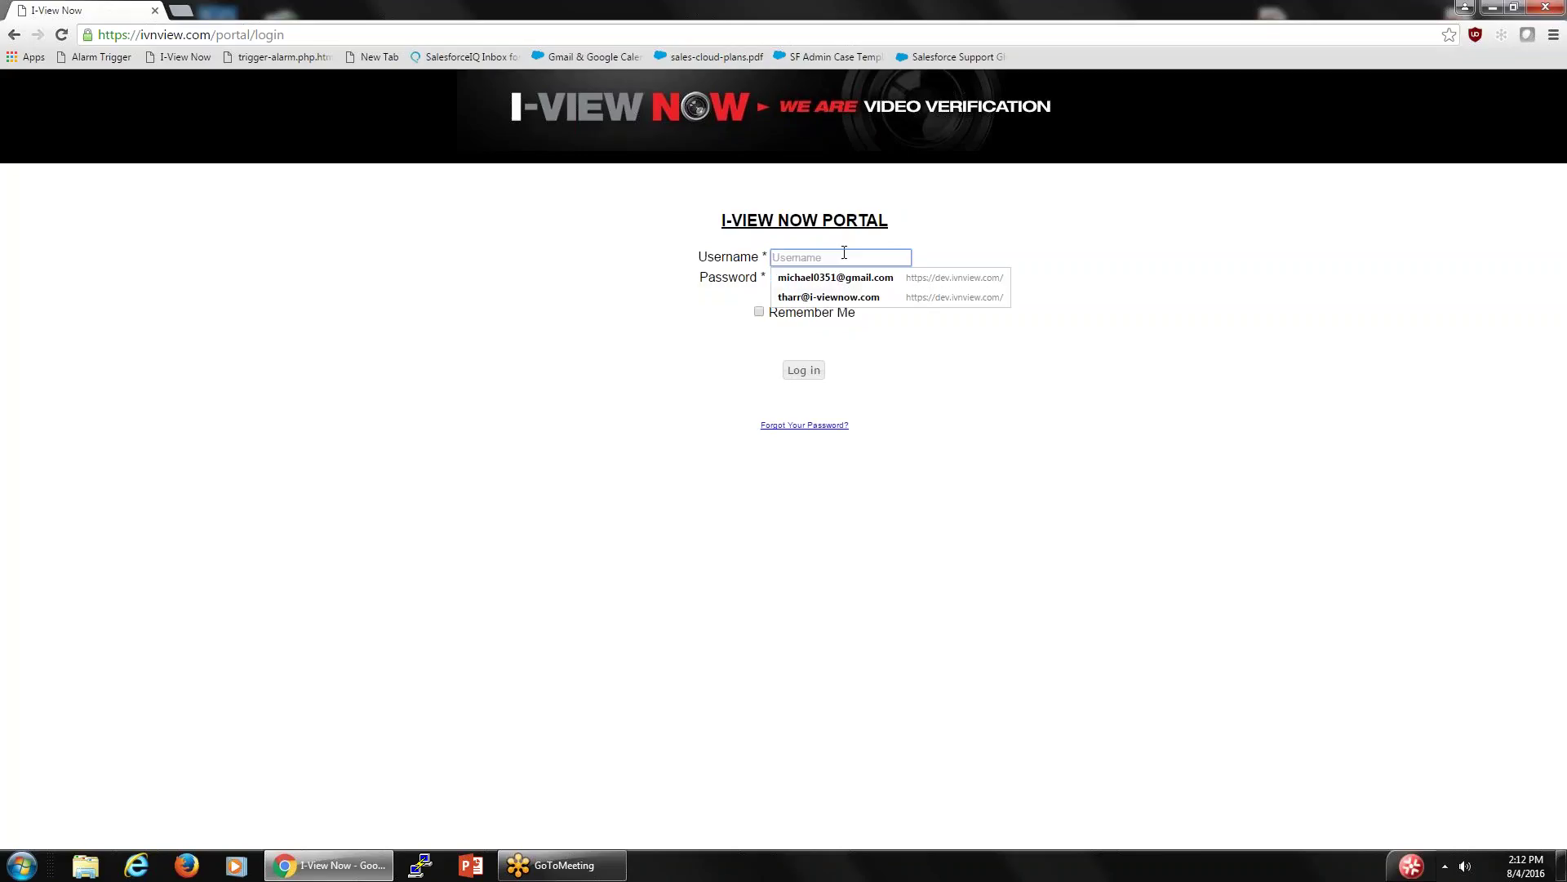
{"action": "type", "text": "mga"}
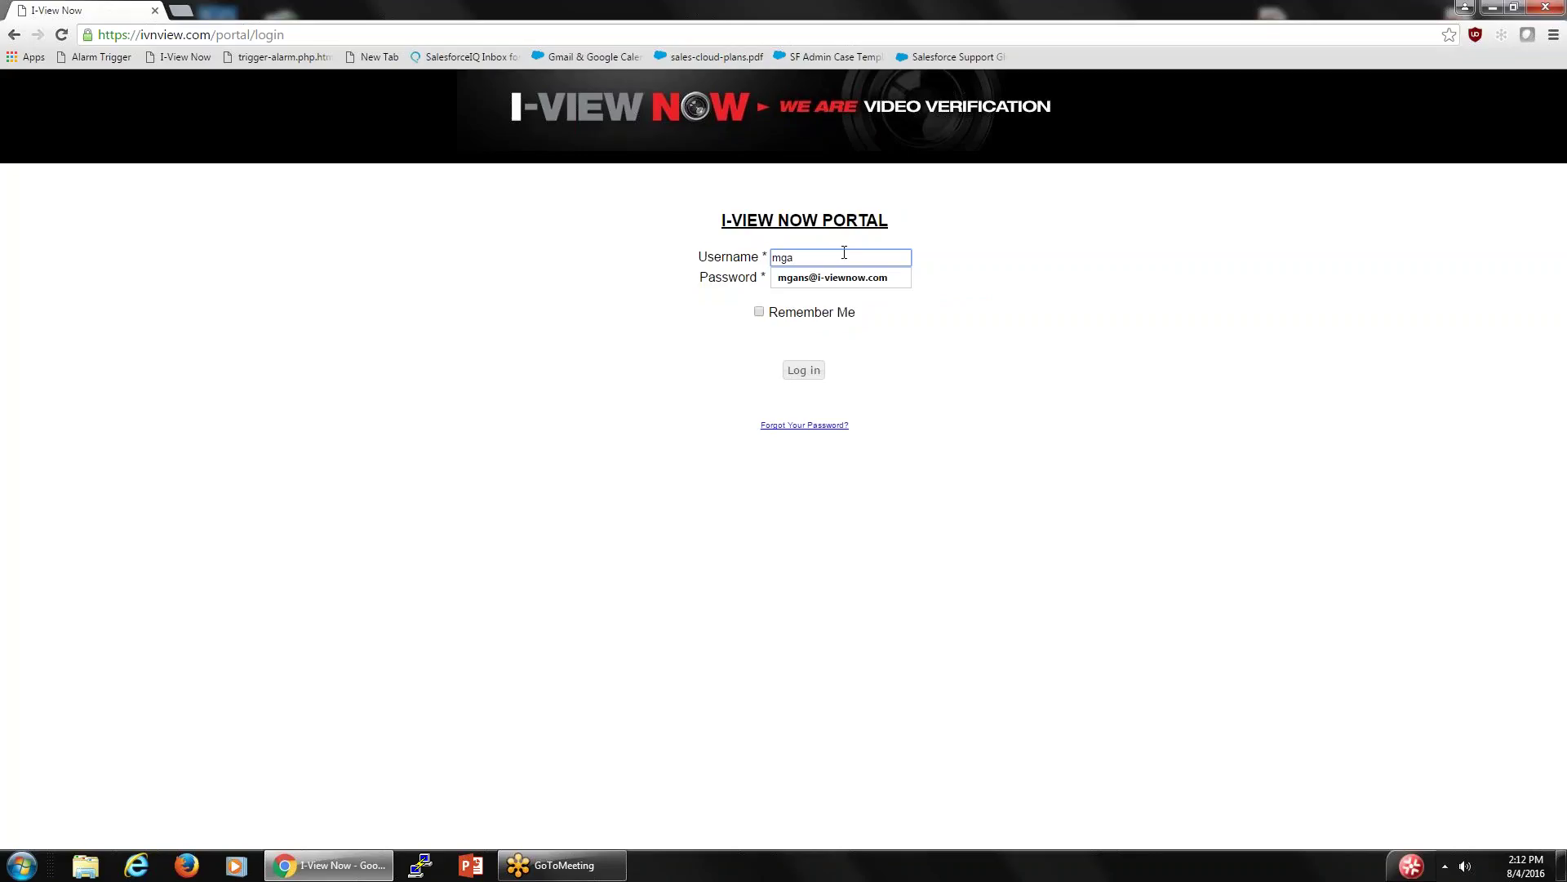
{"action": "left_click", "coordinate": [835, 280]}
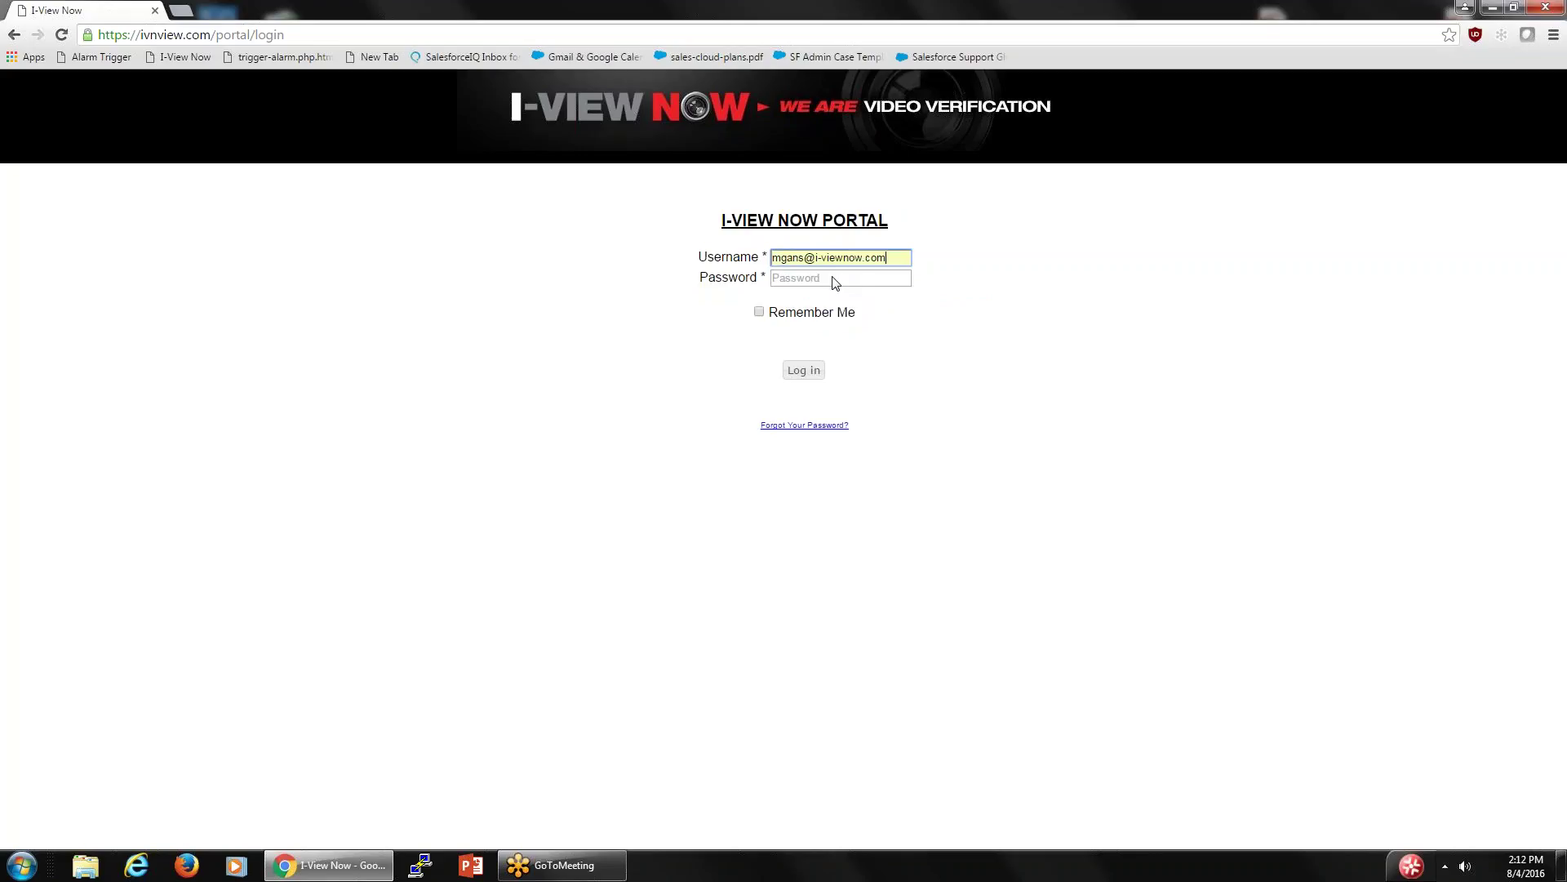
{"action": "left_click", "coordinate": [835, 280]}
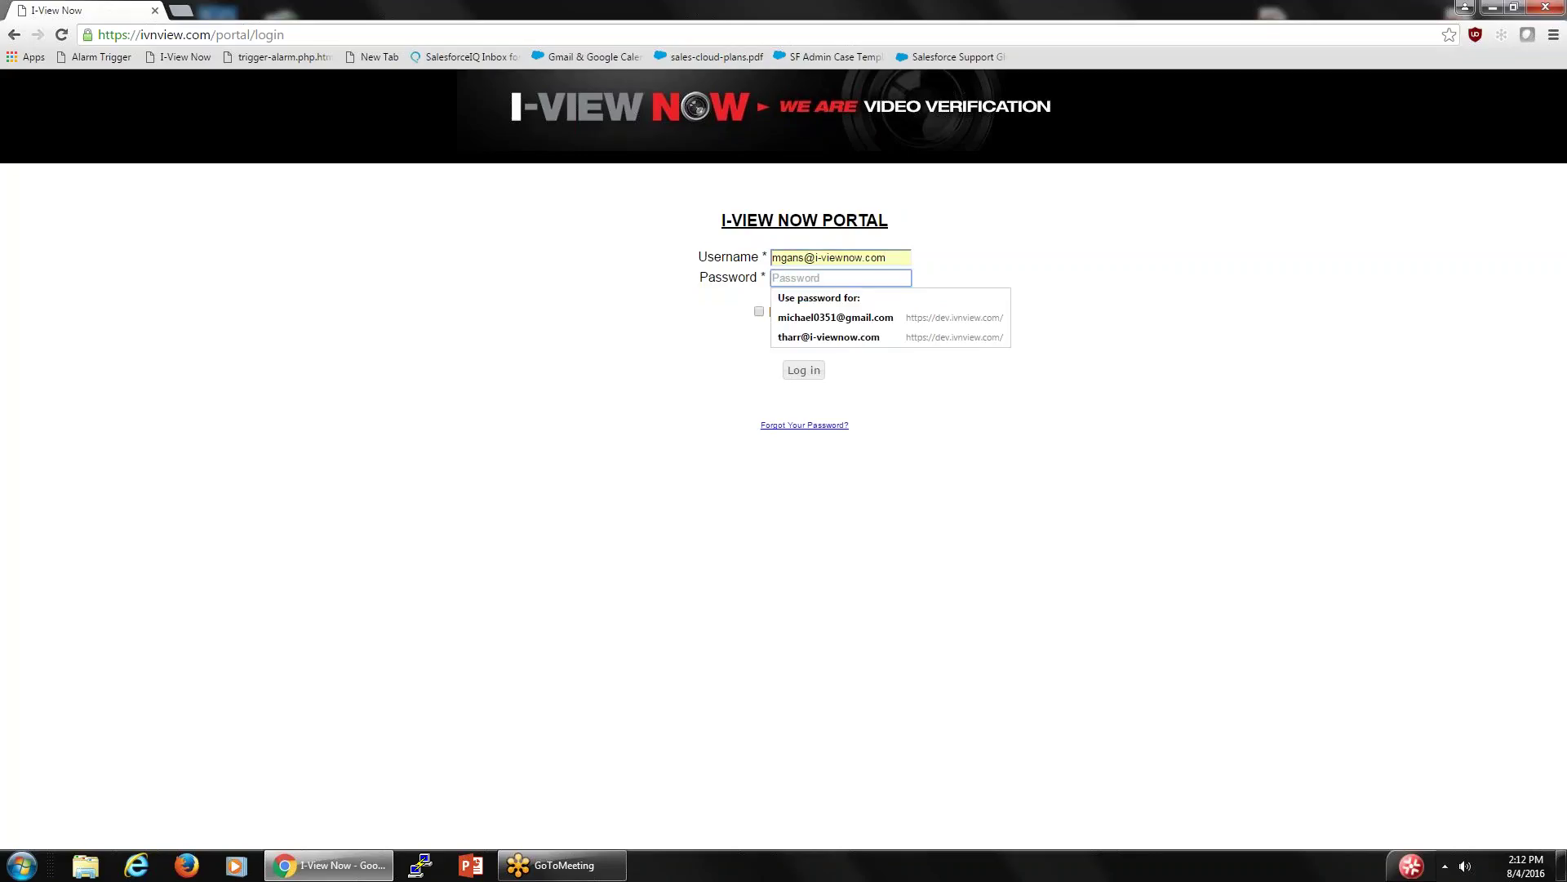
{"action": "type", "text": "•"}
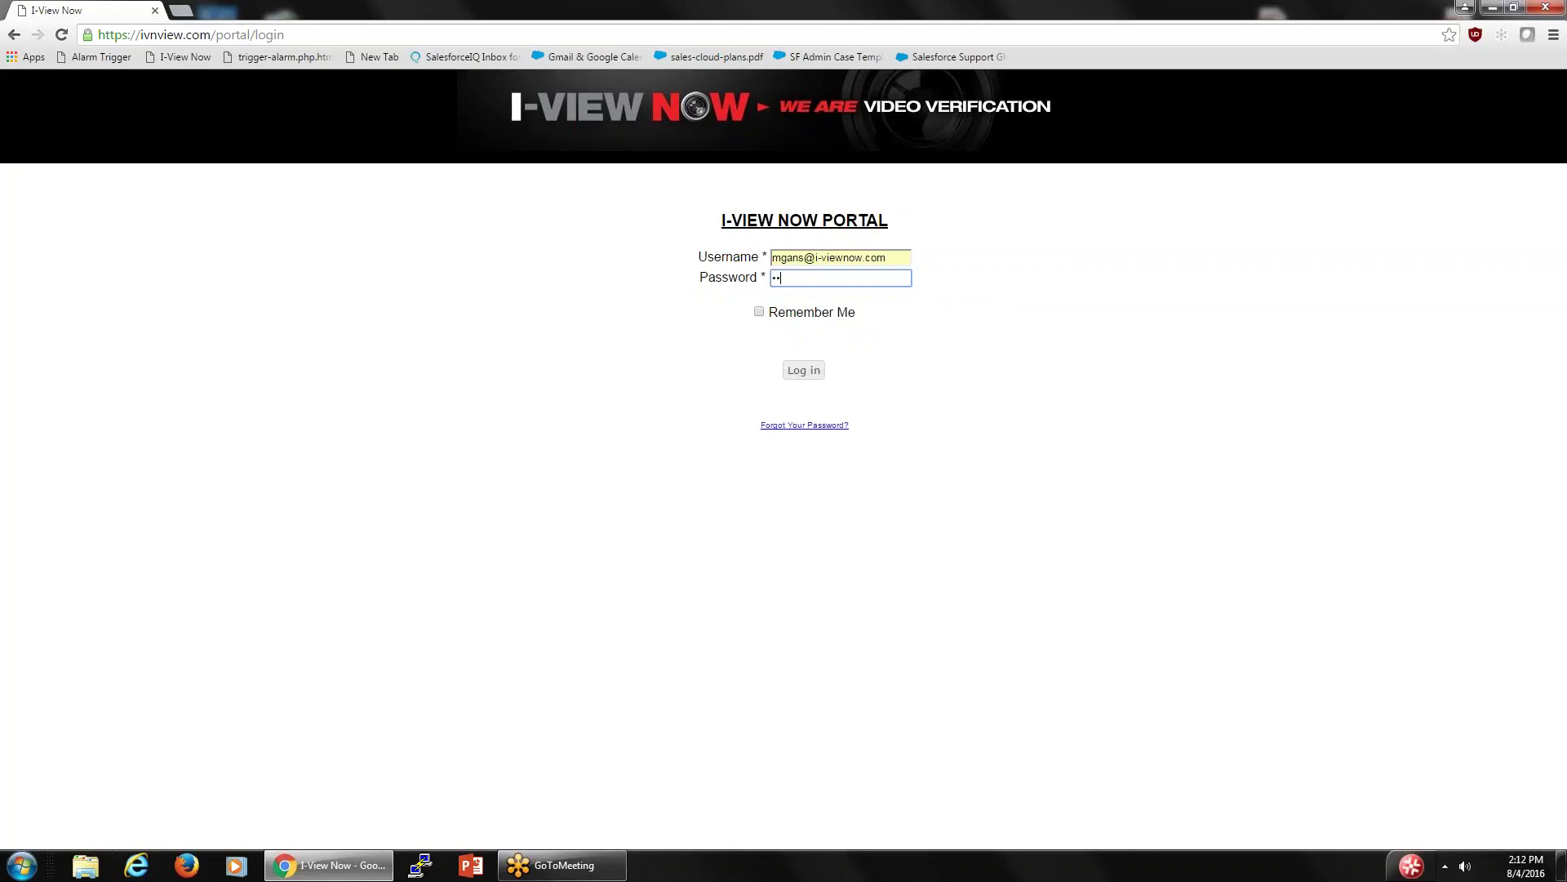
{"action": "key", "text": "BackSpace"}
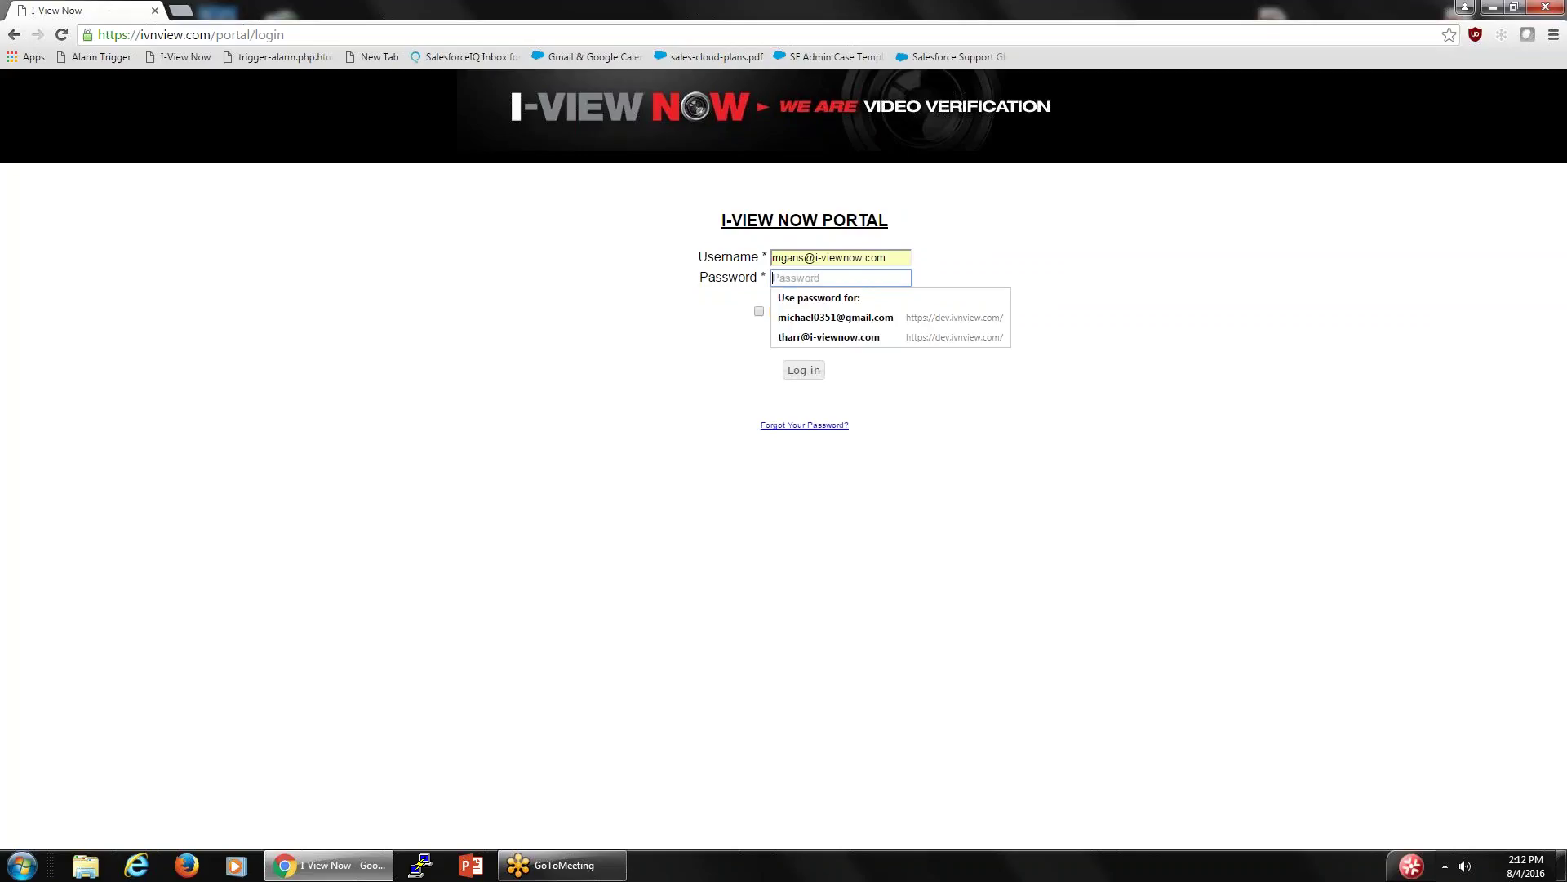
{"action": "type", "text": "•"}
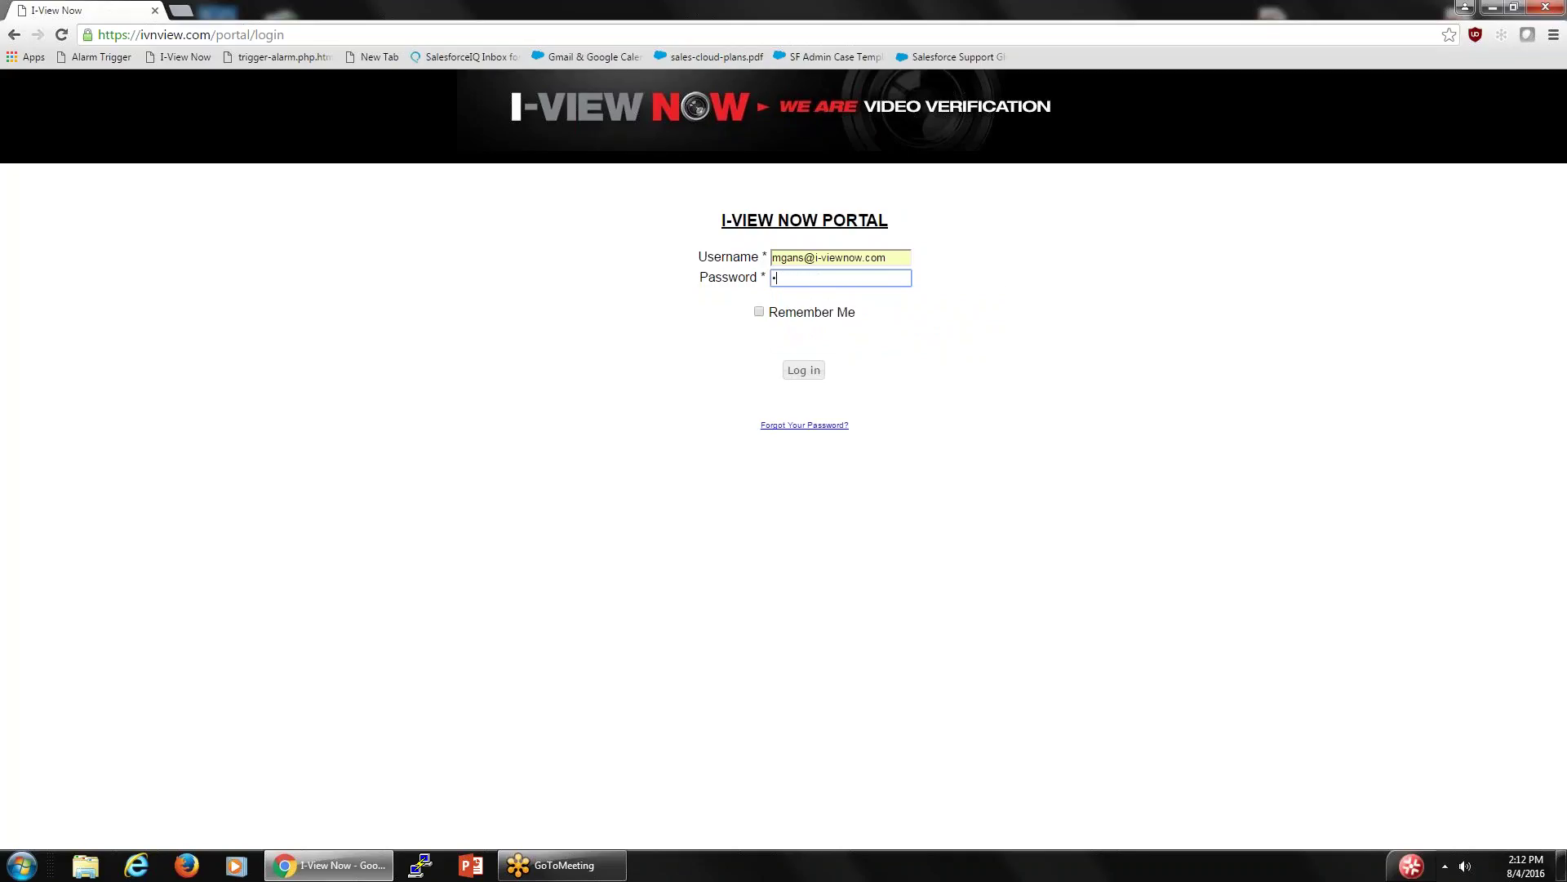
{"action": "key", "text": "BackSpace"}
{"action": "type", "text": "•"}
{"action": "key", "text": "Return"}
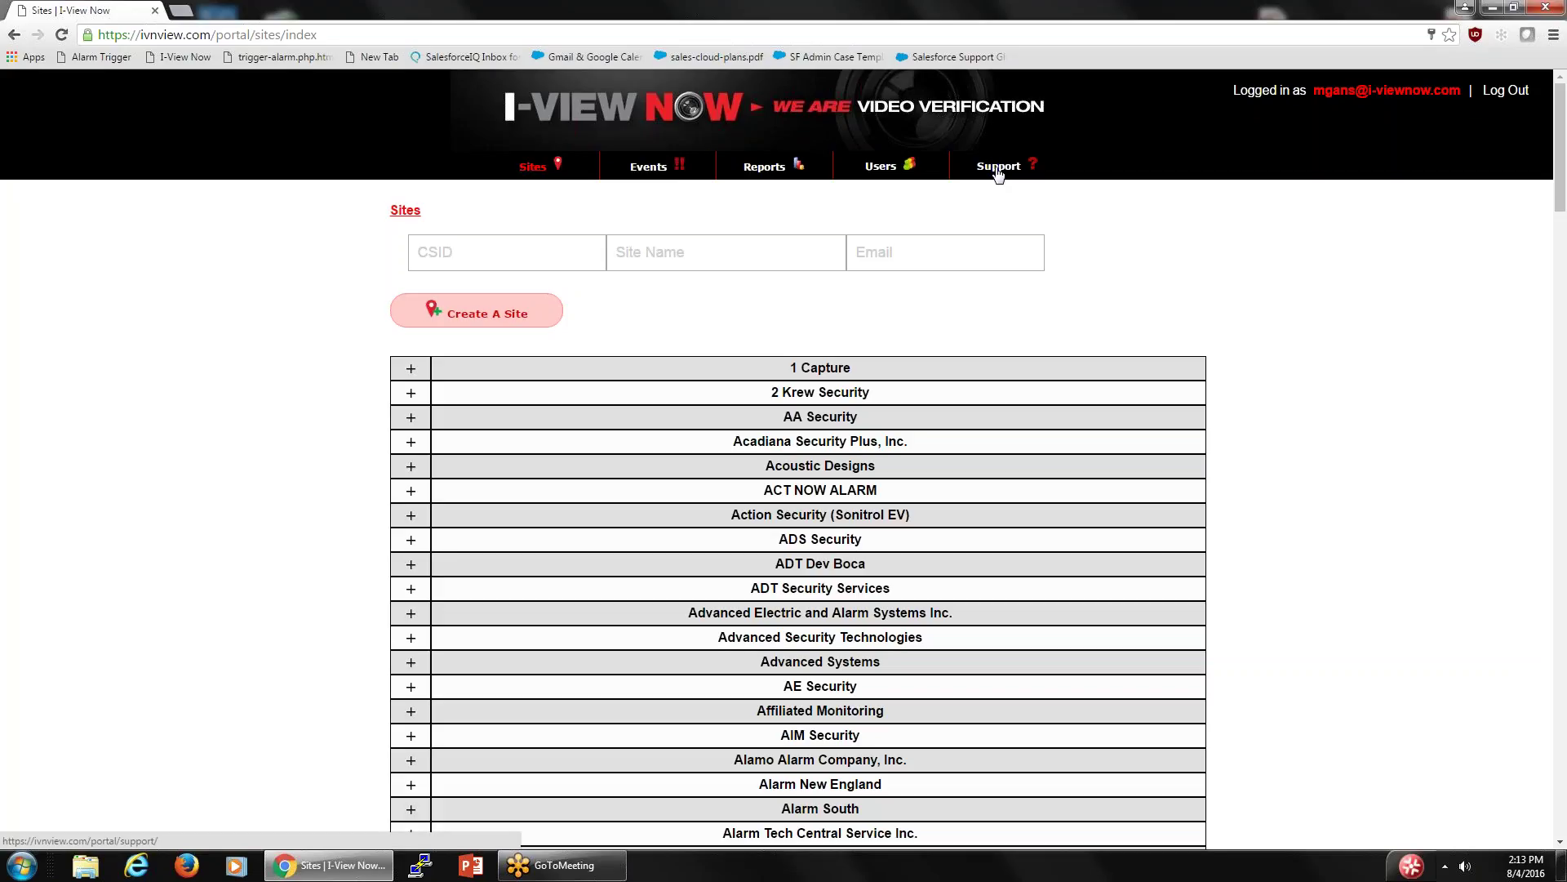
- From Support's Installation Documents, open the Sample Design Form PDF (Installation Configuration Documents -Simple Example.pdf)
{"action": "left_click", "coordinate": [998, 170]}
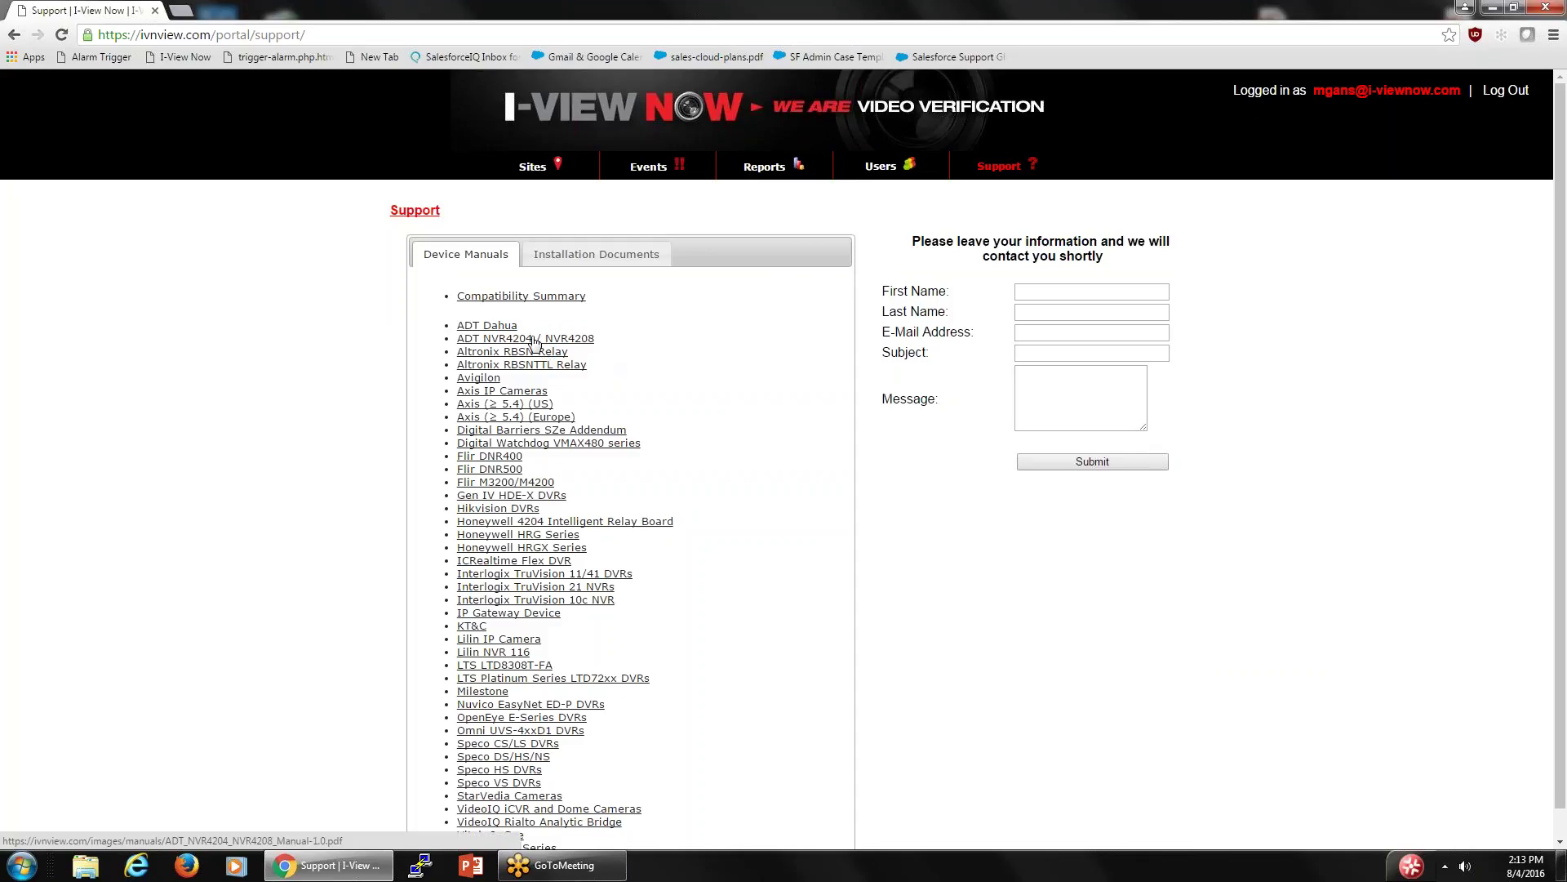
{"action": "scroll", "coordinate": [563, 547], "scroll_direction": "down", "scroll_amount": 1}
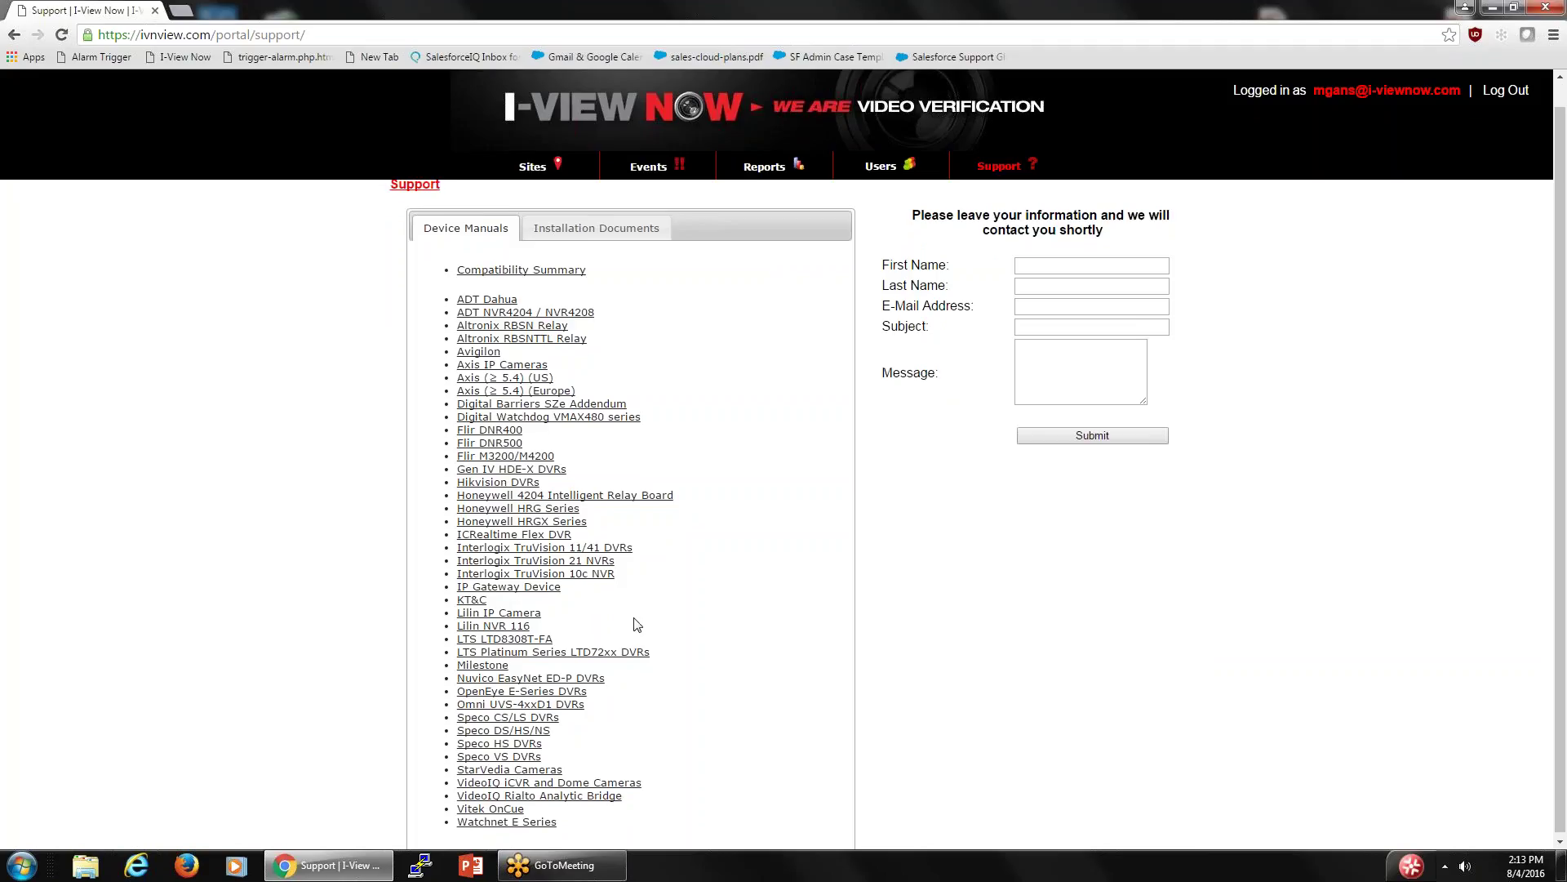
{"action": "scroll", "coordinate": [637, 625], "scroll_direction": "up", "scroll_amount": 1}
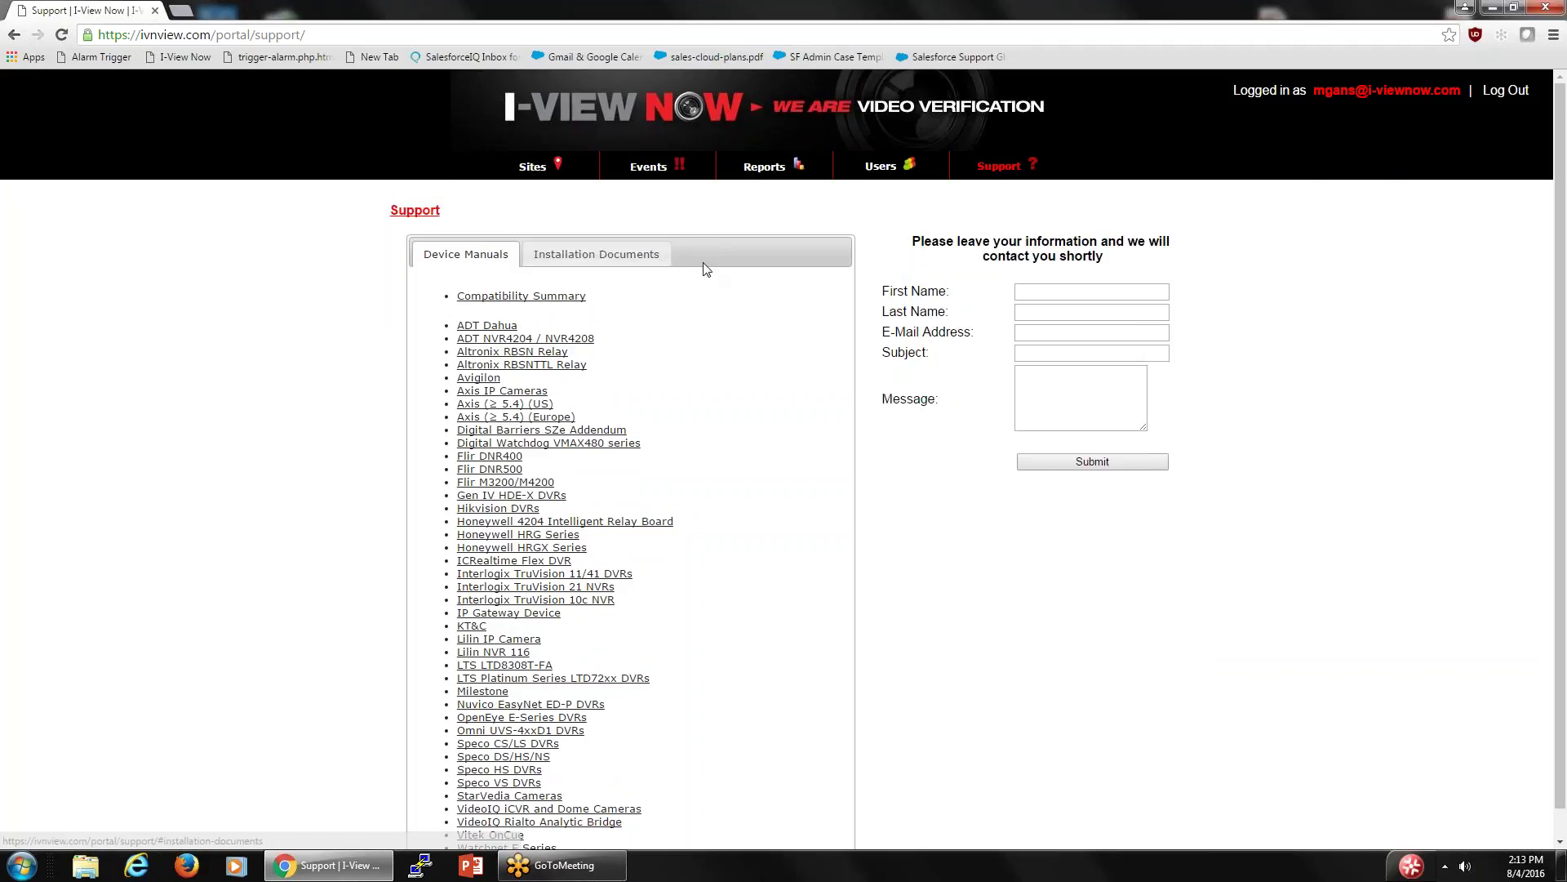
{"action": "left_click", "coordinate": [622, 254]}
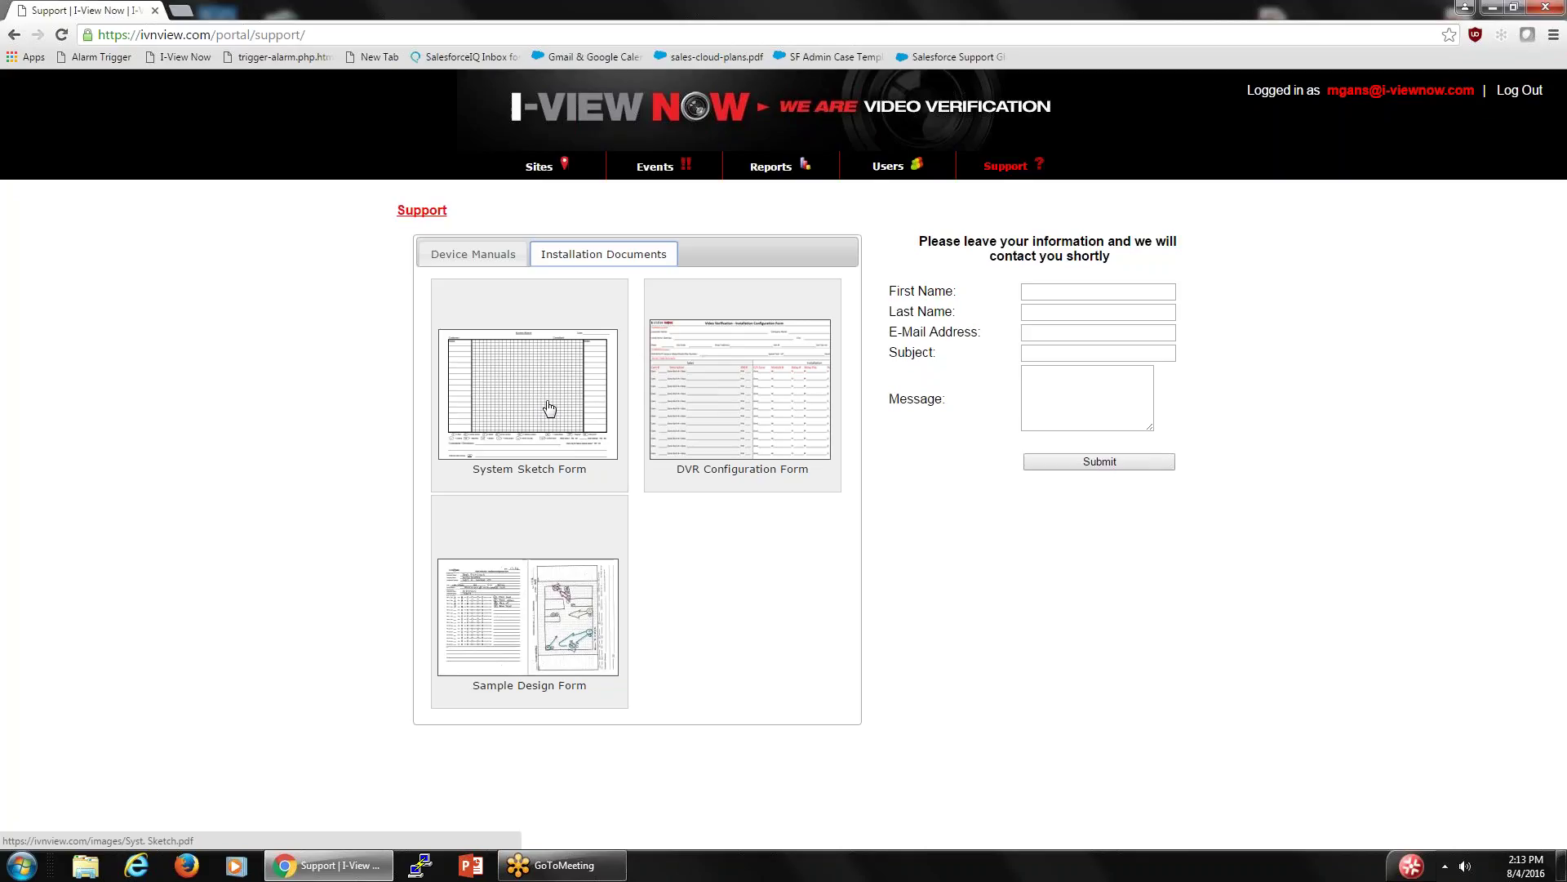
{"action": "left_click", "coordinate": [526, 632]}
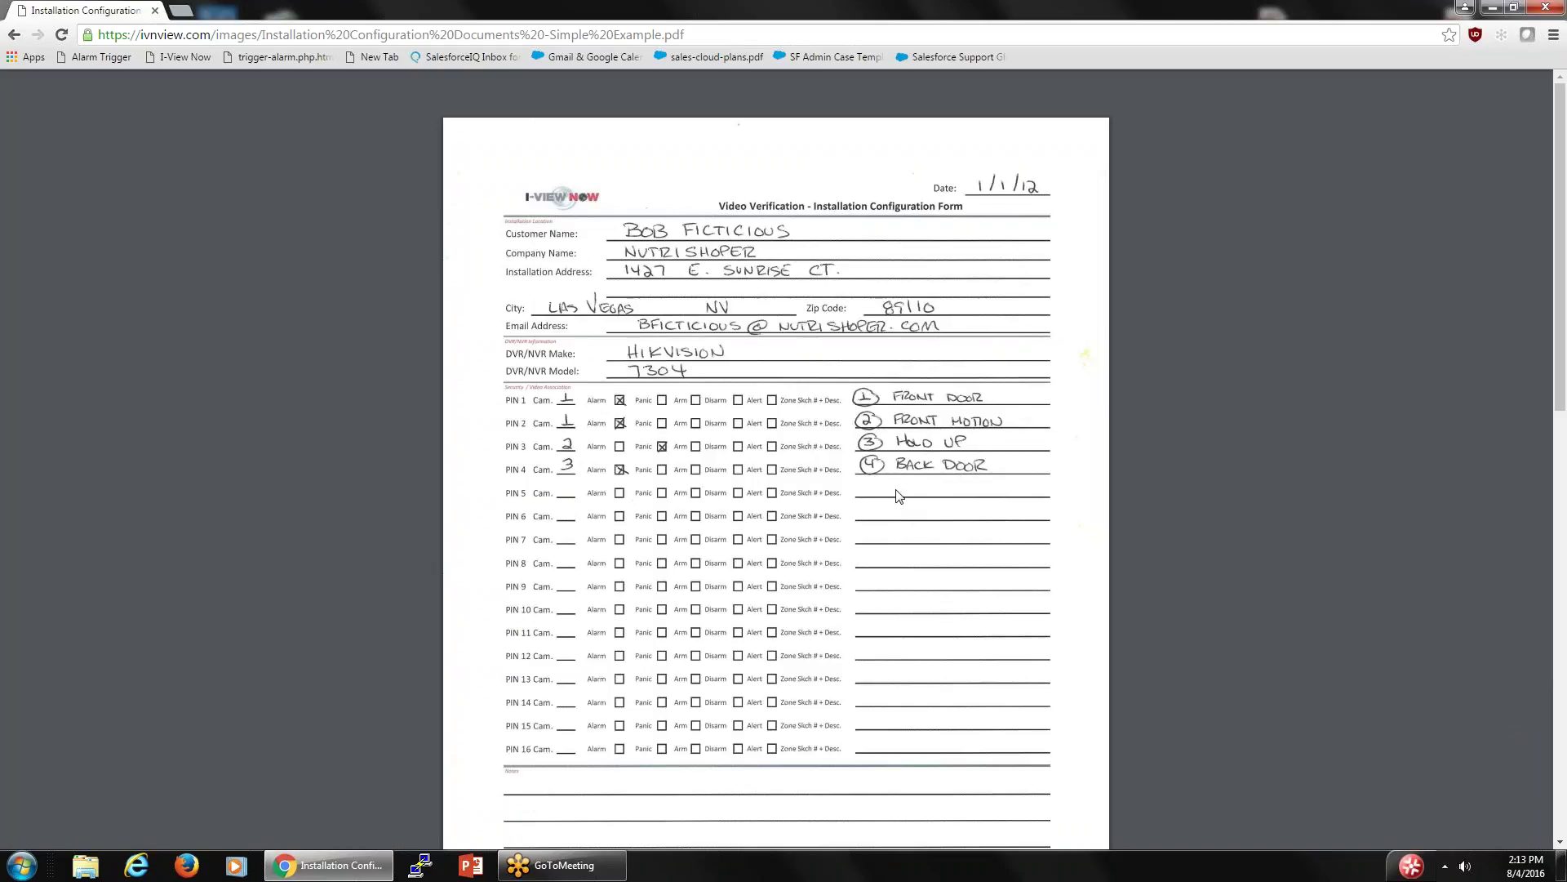
- Review the blank DVR Configuration Form PDF from Installation Documents, then go back to Support
{"action": "left_click", "coordinate": [13, 35]}
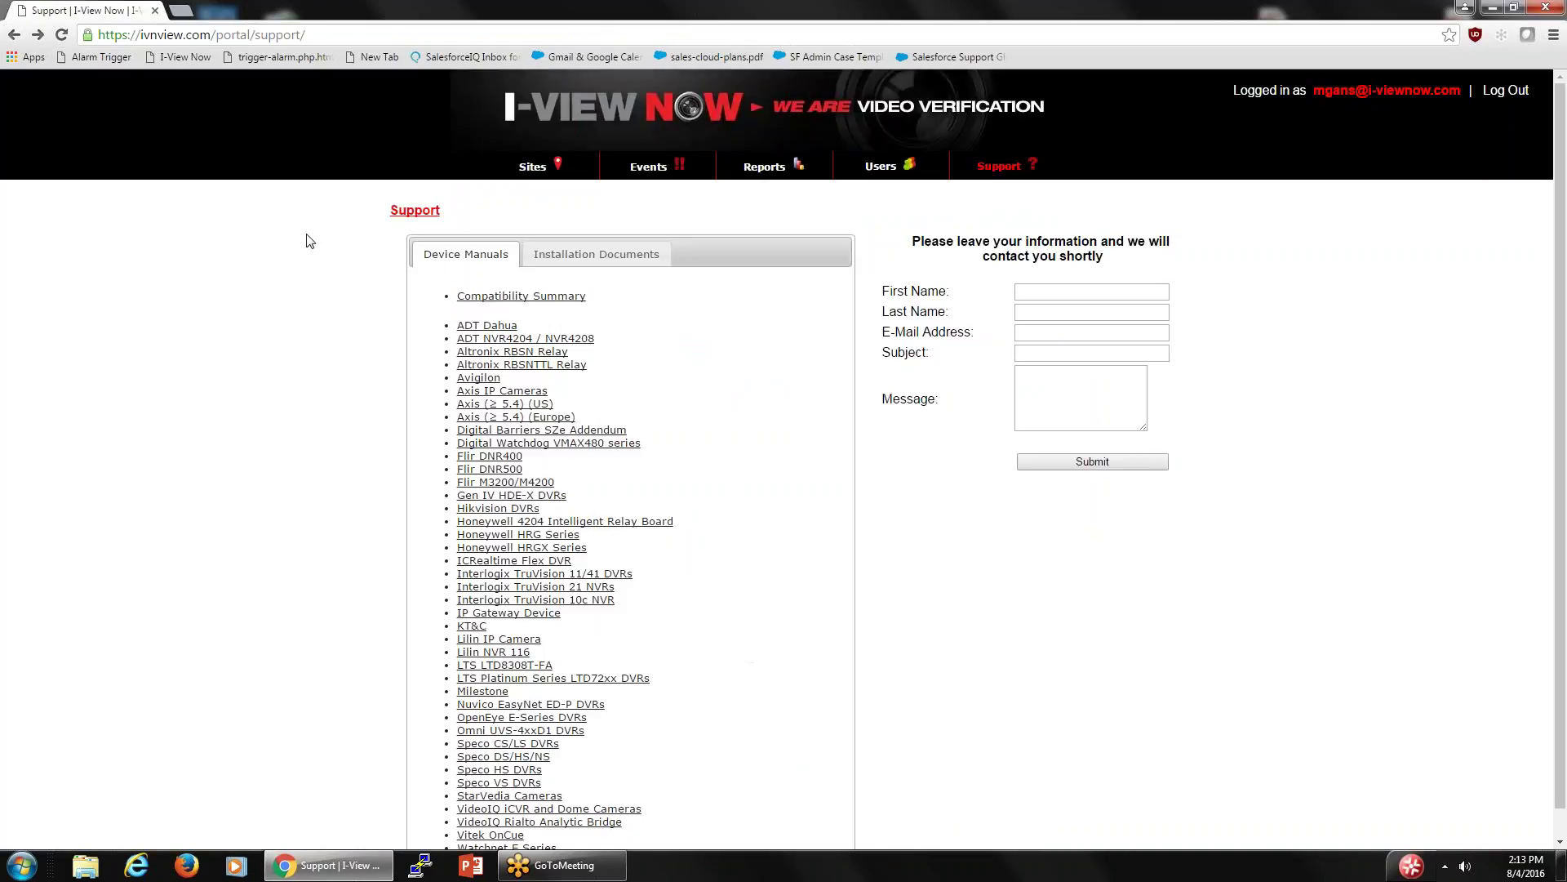
{"action": "left_click", "coordinate": [602, 254]}
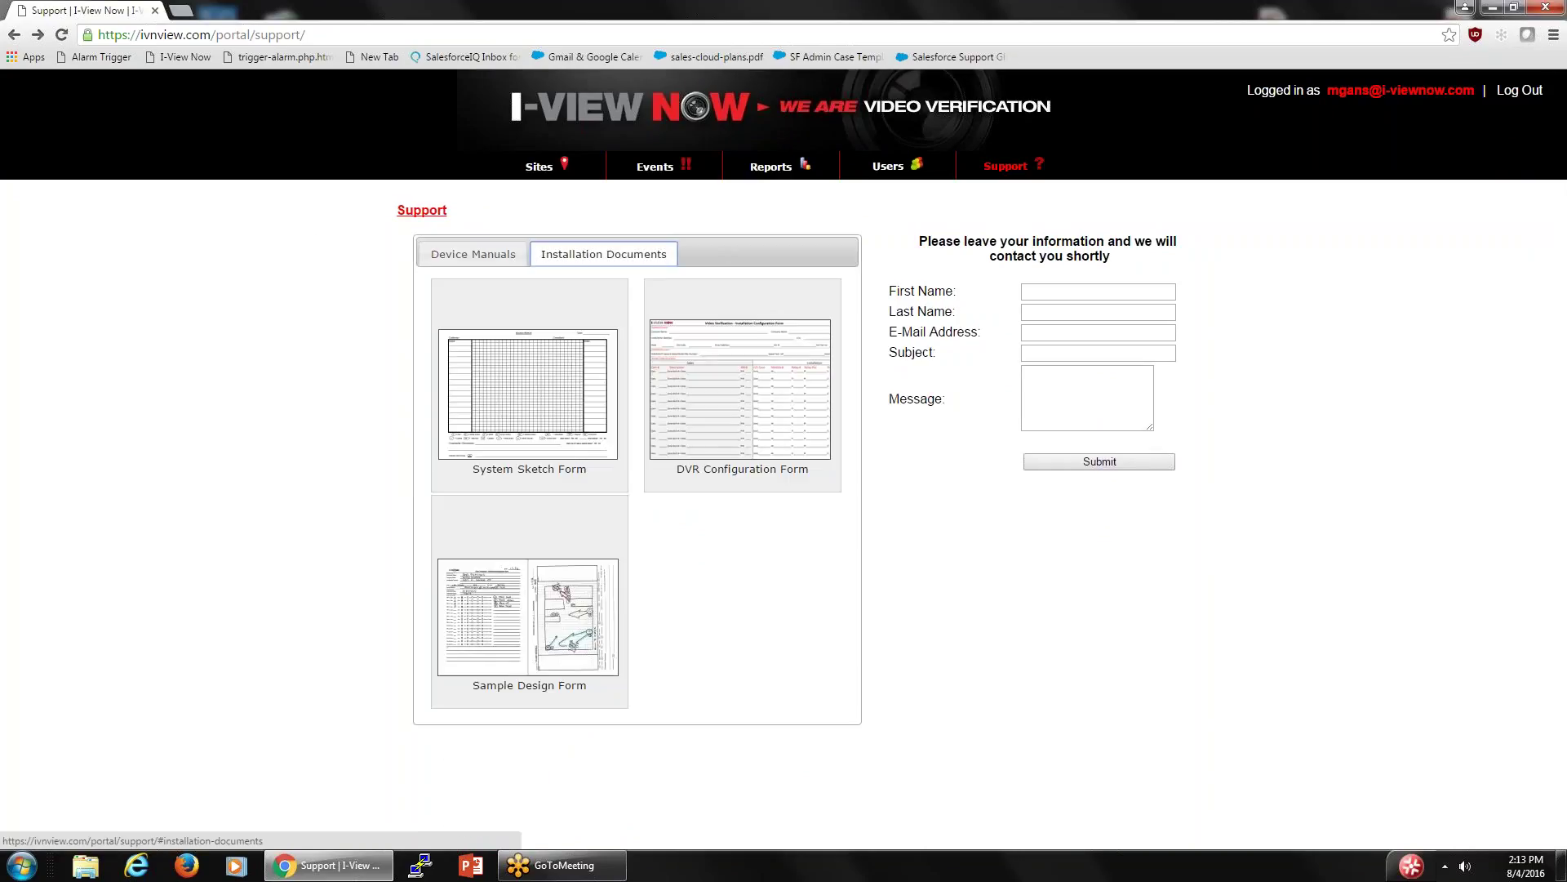
{"action": "left_click", "coordinate": [719, 408]}
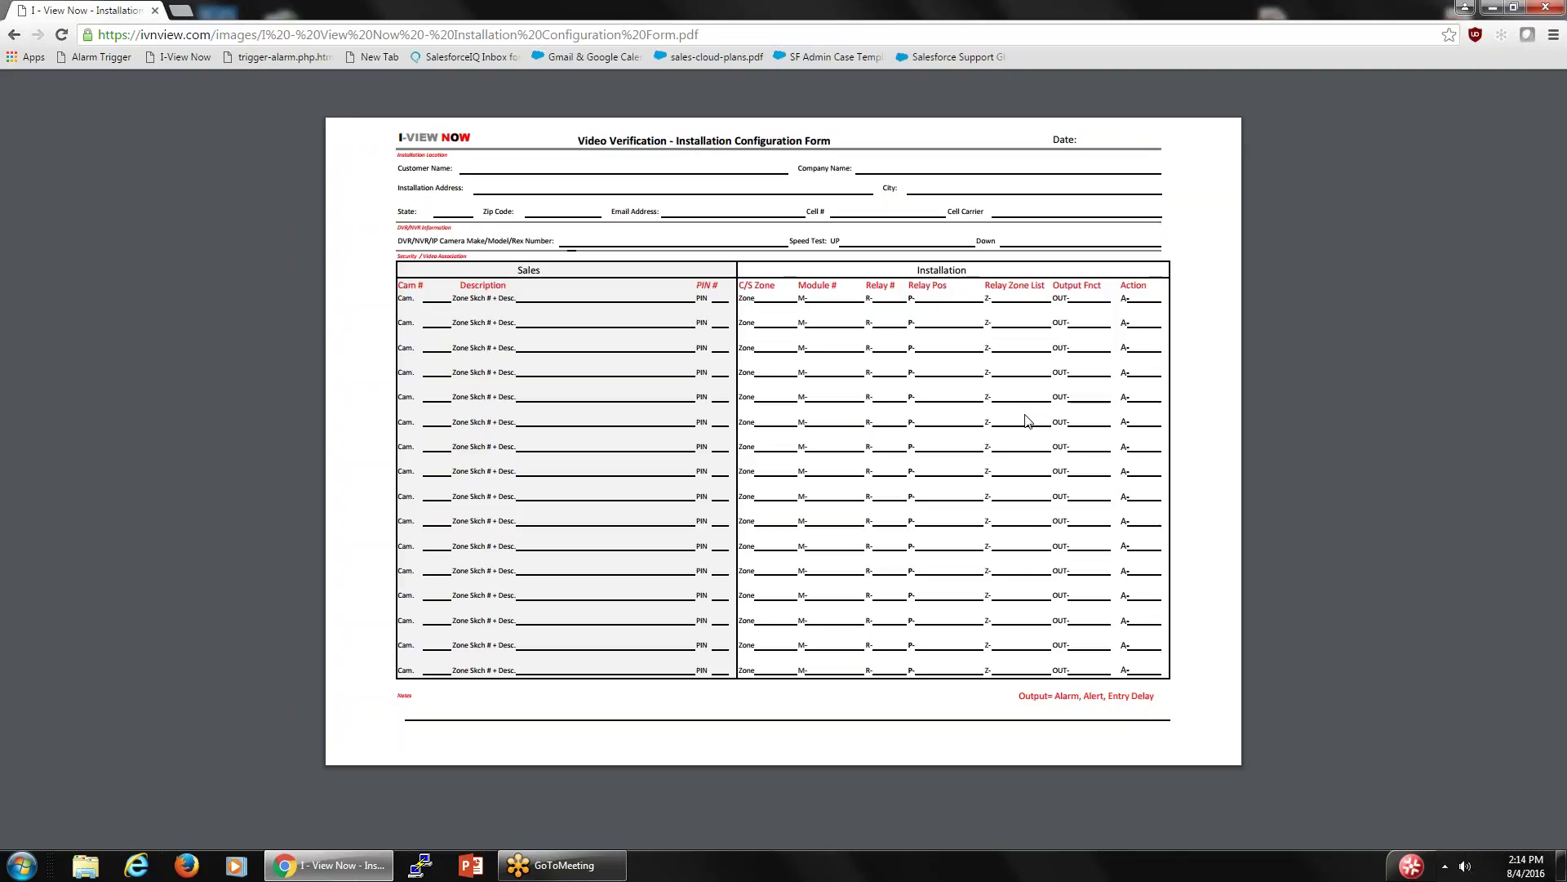
{"action": "left_click", "coordinate": [11, 36]}
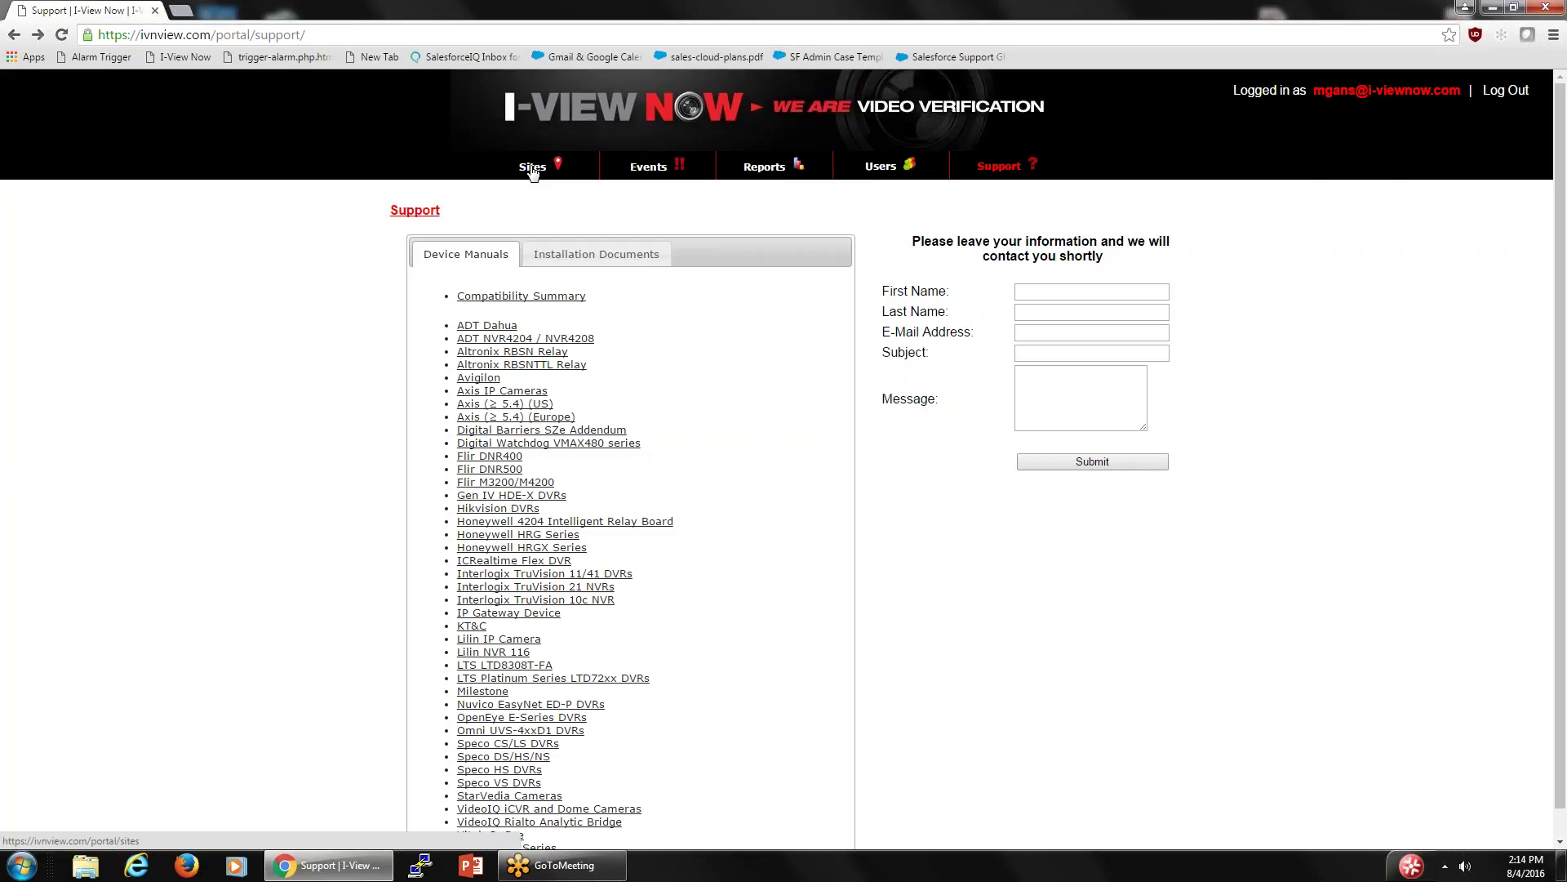
- Browse the Sites list, then bring up the blank Add a Site form via Create A Site
{"action": "left_click", "coordinate": [531, 167]}
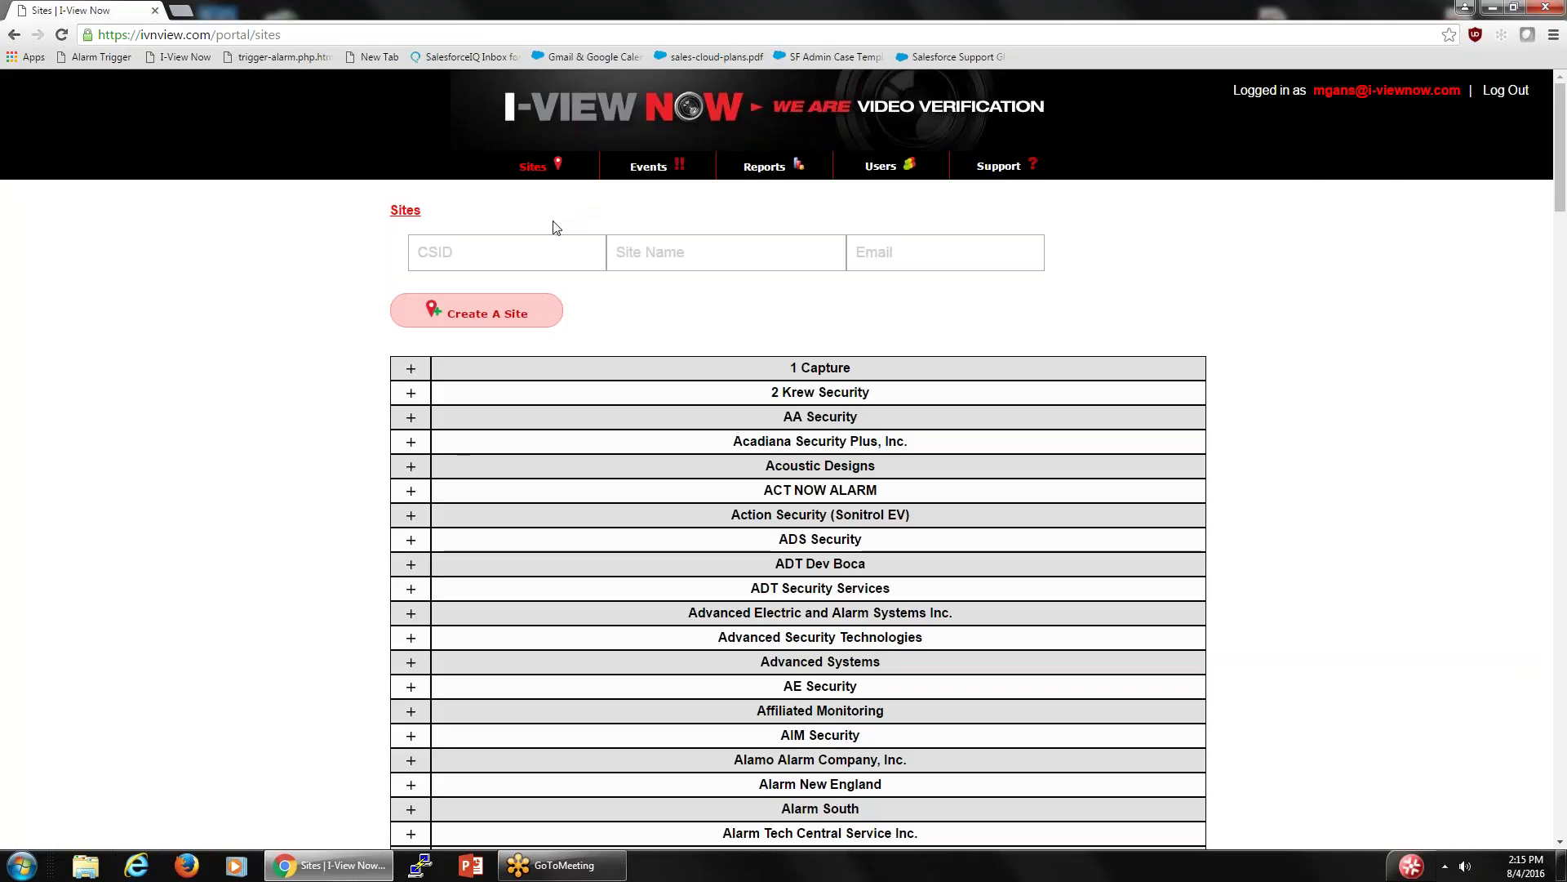
{"action": "scroll", "coordinate": [712, 413], "scroll_direction": "down", "scroll_amount": 3}
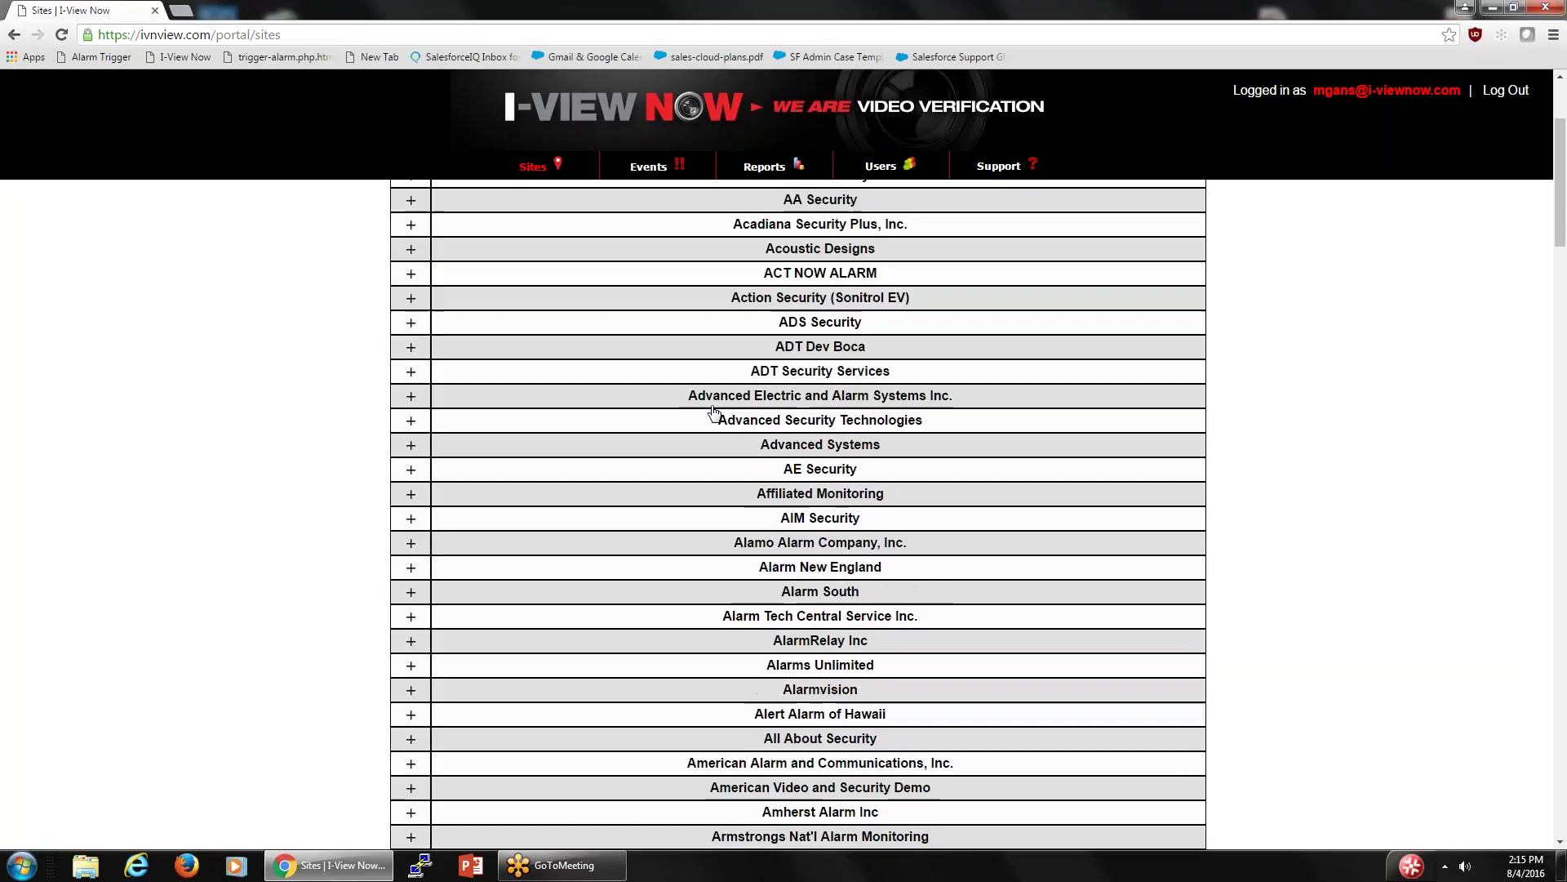
{"action": "scroll", "coordinate": [715, 416], "scroll_direction": "up", "scroll_amount": 3}
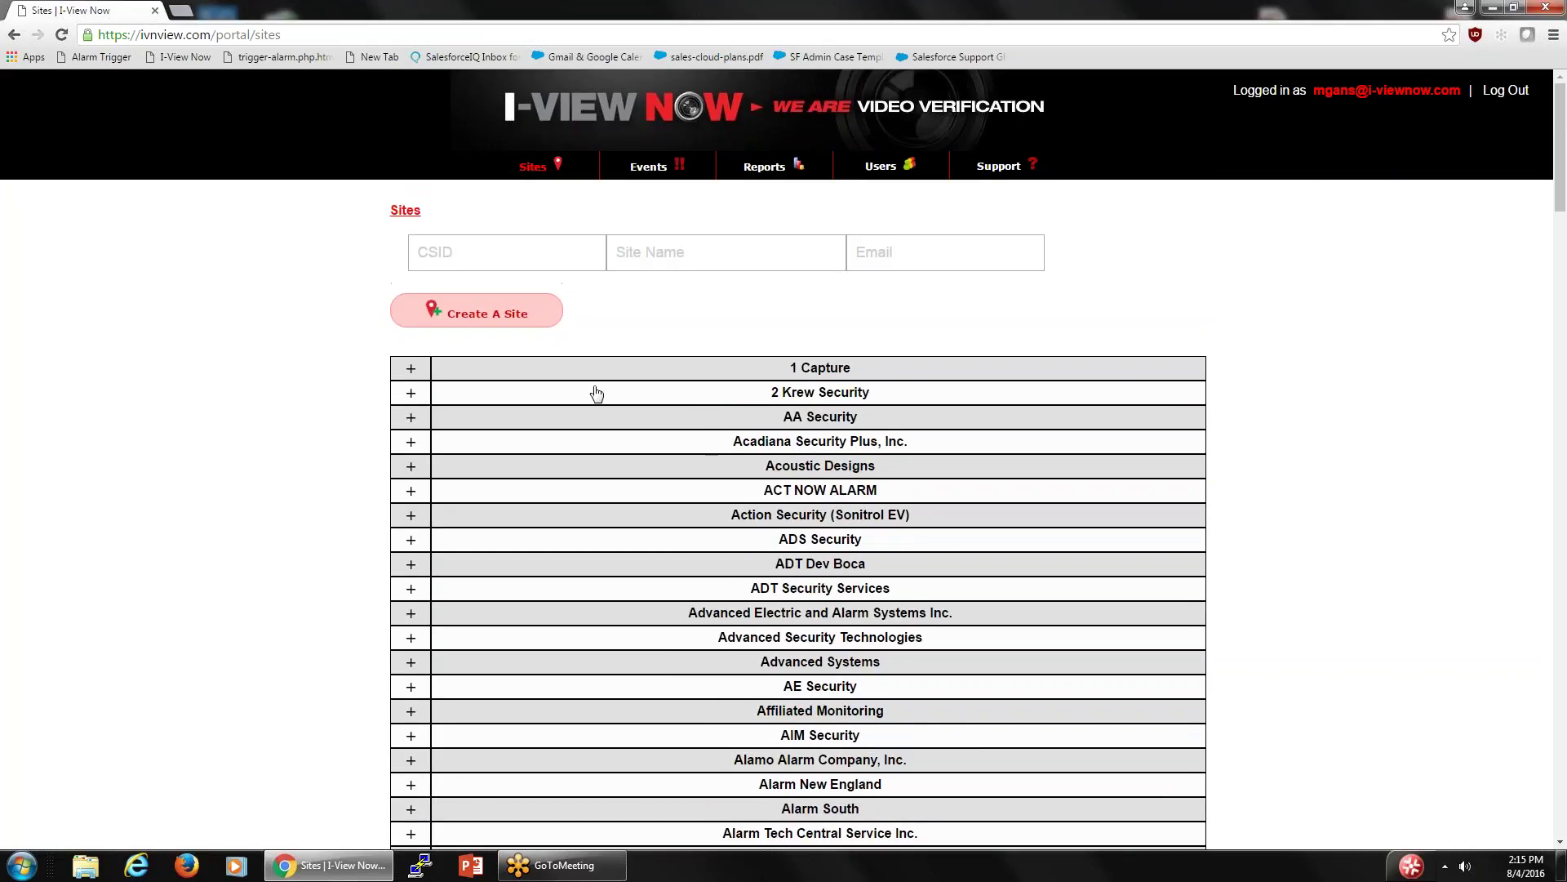
{"action": "scroll", "coordinate": [569, 374], "scroll_direction": "down", "scroll_amount": 8}
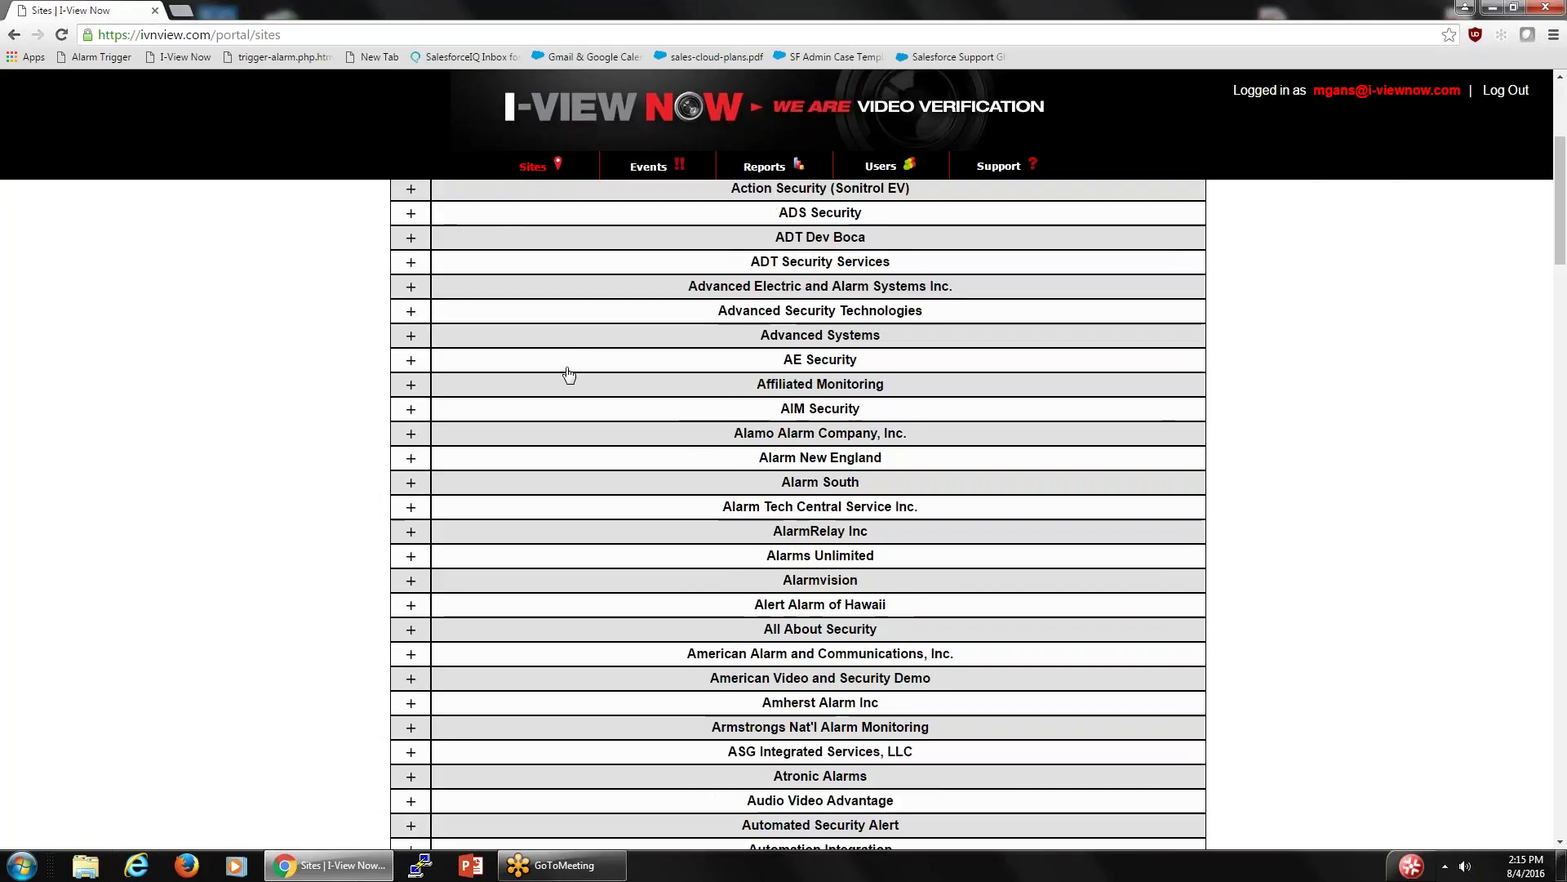
{"action": "scroll", "coordinate": [569, 374], "scroll_direction": "up", "scroll_amount": 8}
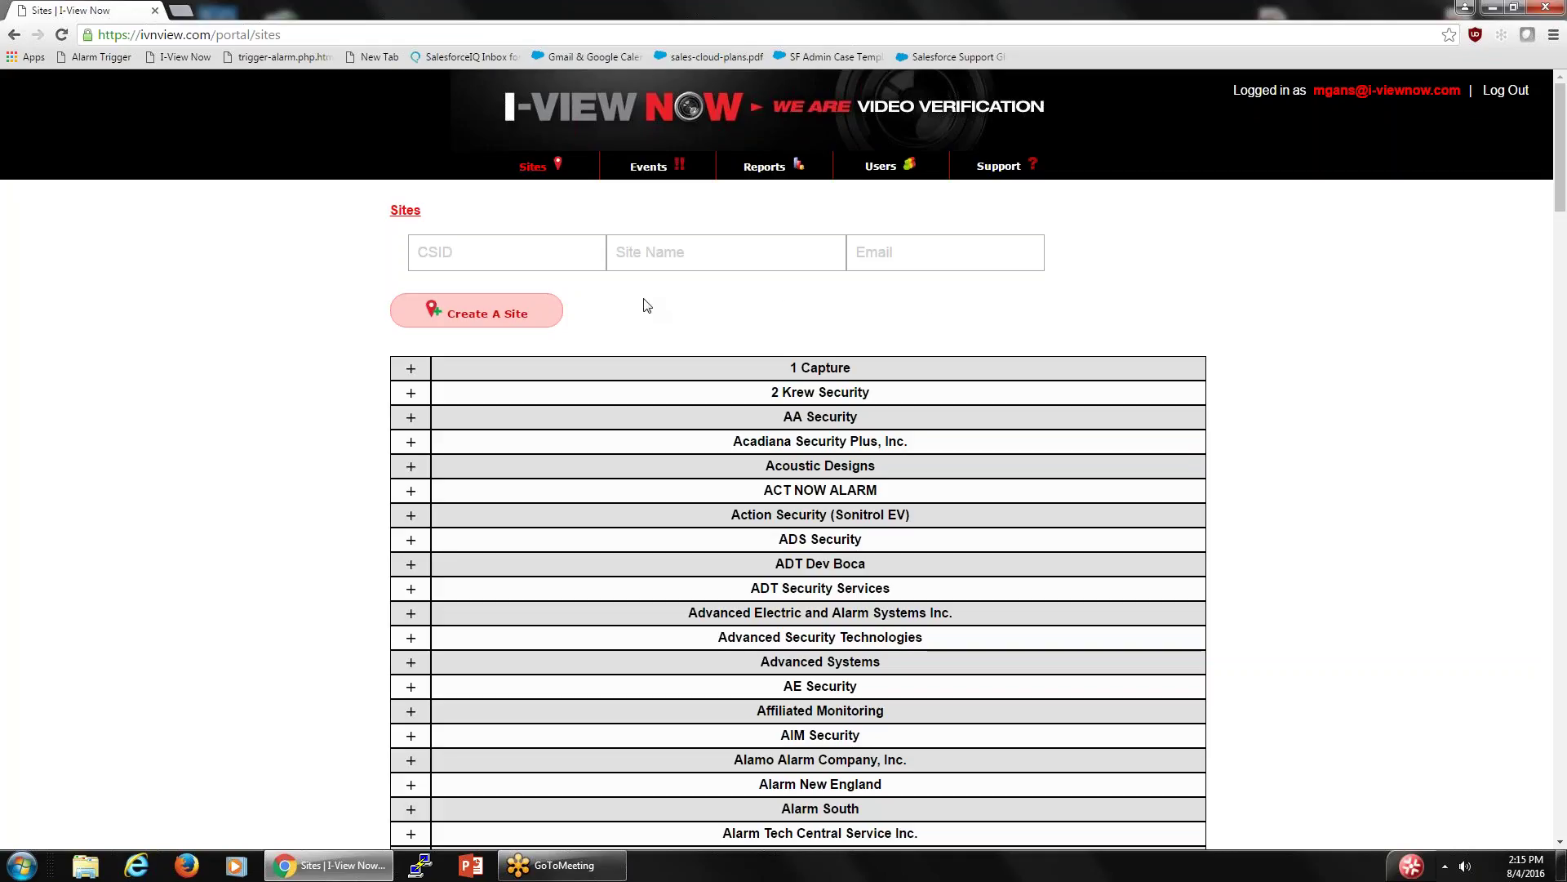
{"action": "left_click", "coordinate": [472, 317]}
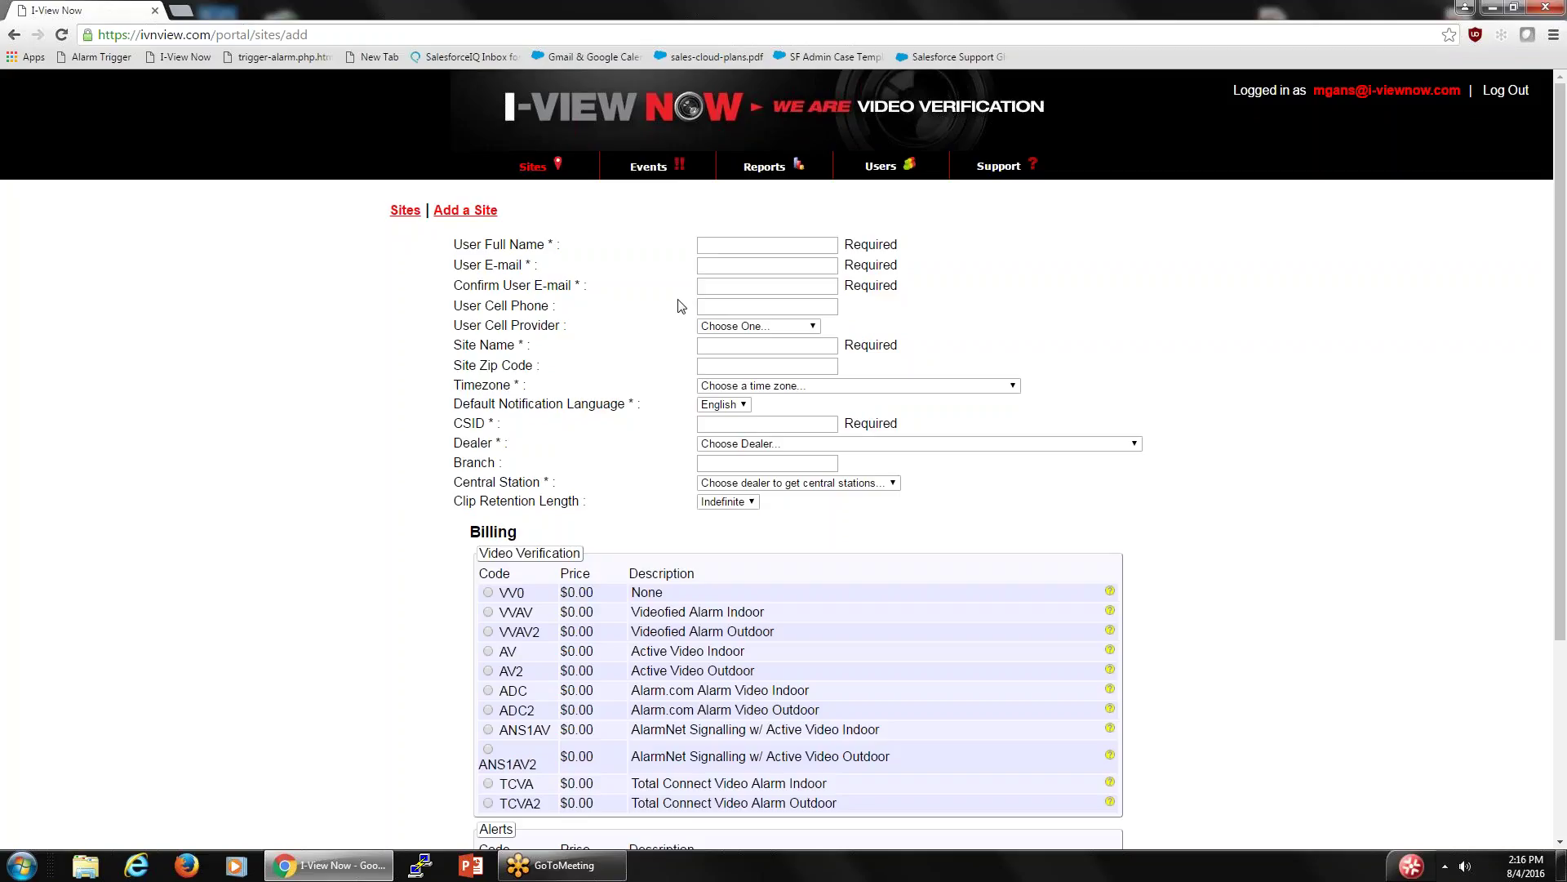
{"action": "left_click", "coordinate": [813, 328]}
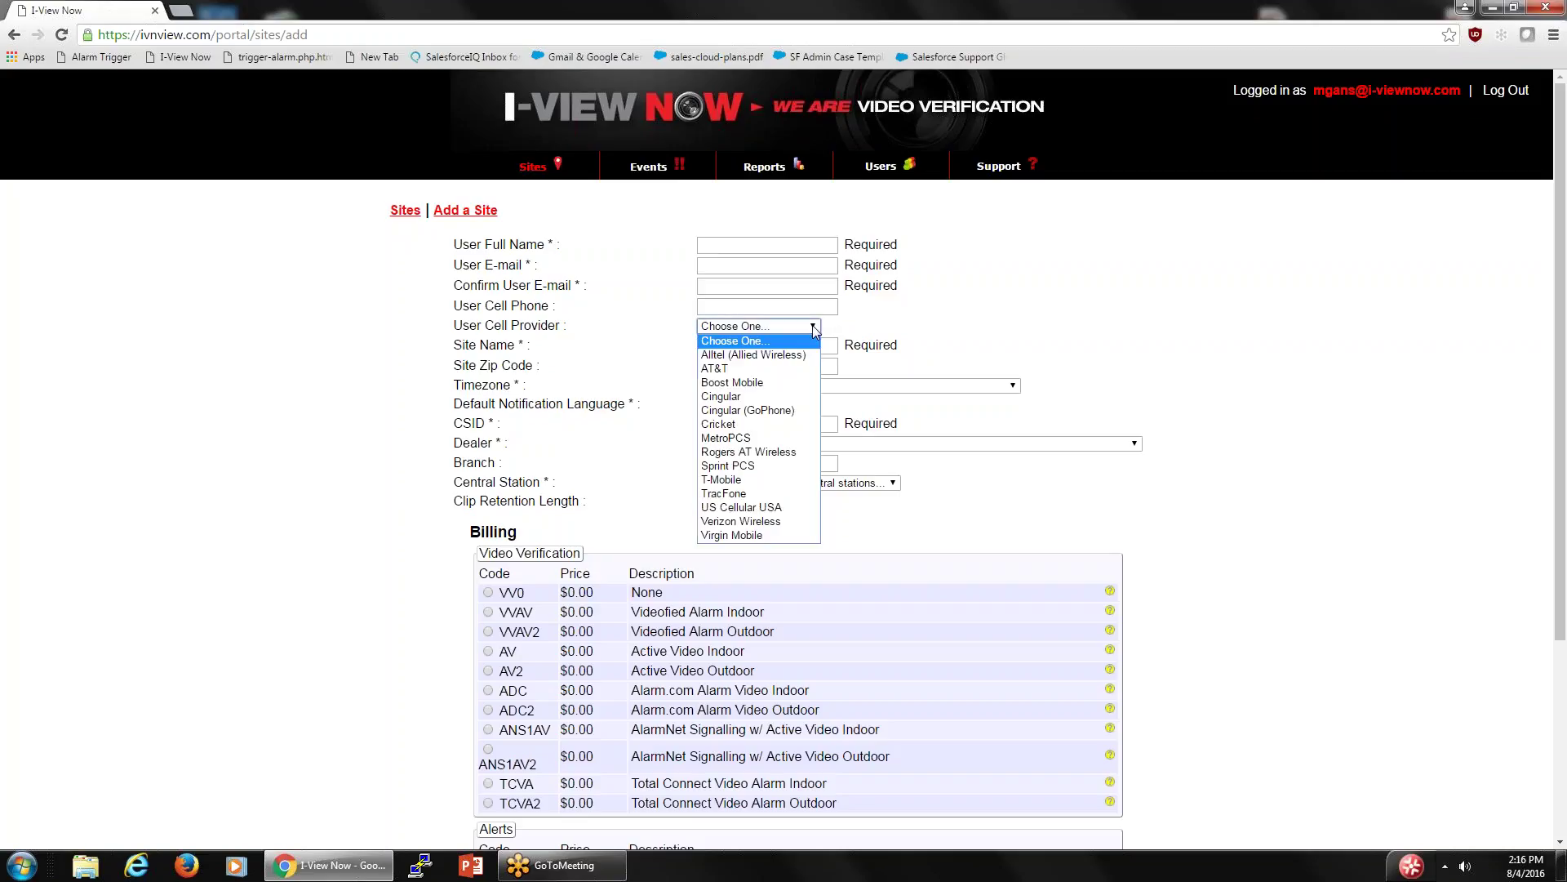
{"action": "left_click", "coordinate": [814, 328]}
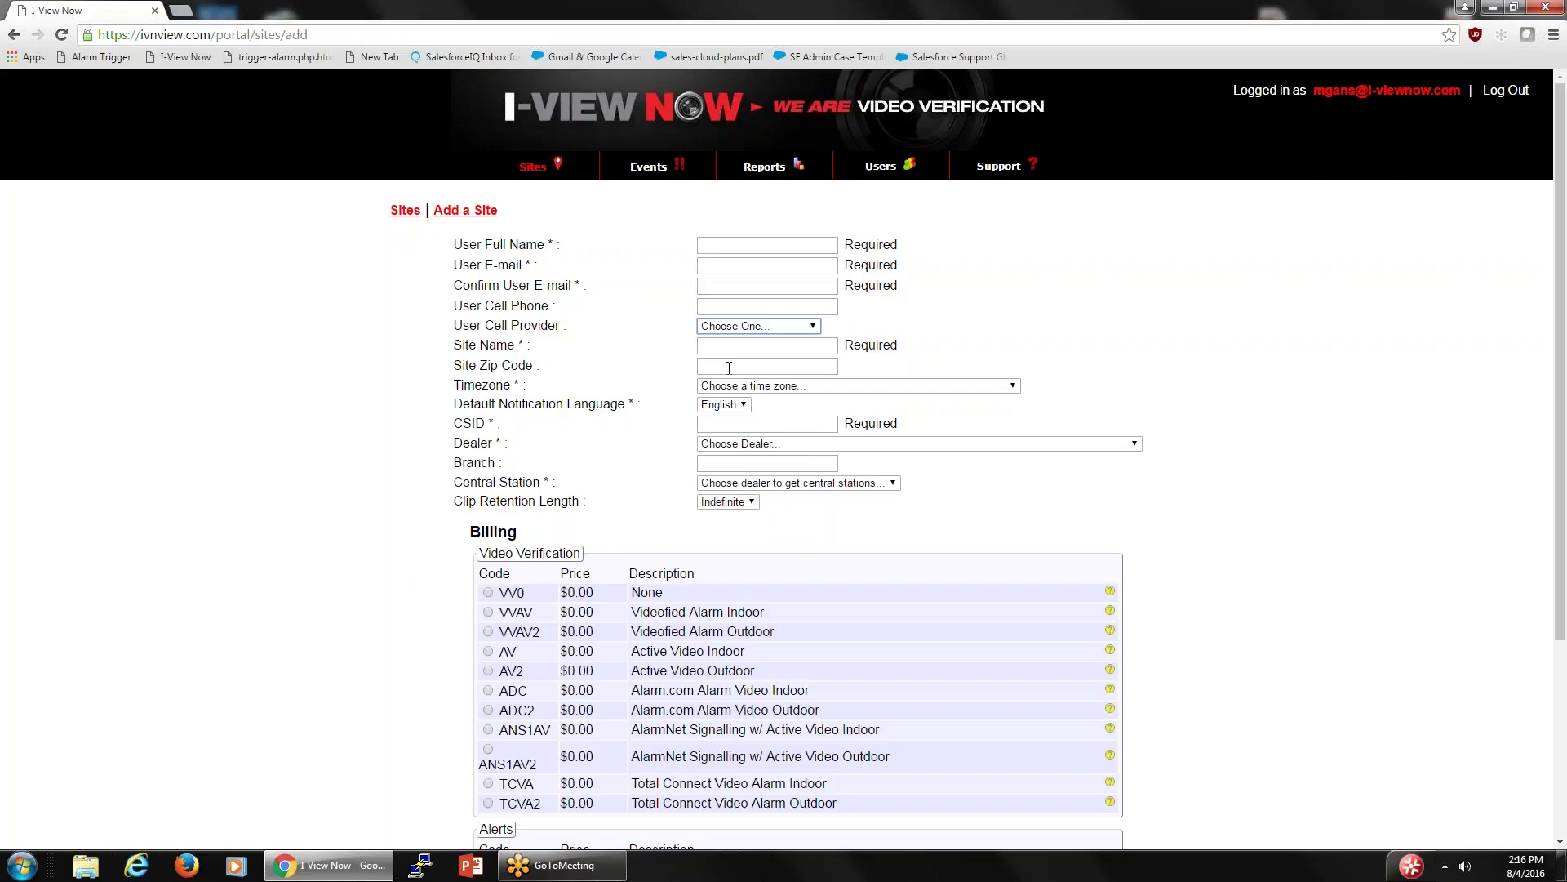
{"action": "left_click", "coordinate": [1017, 393]}
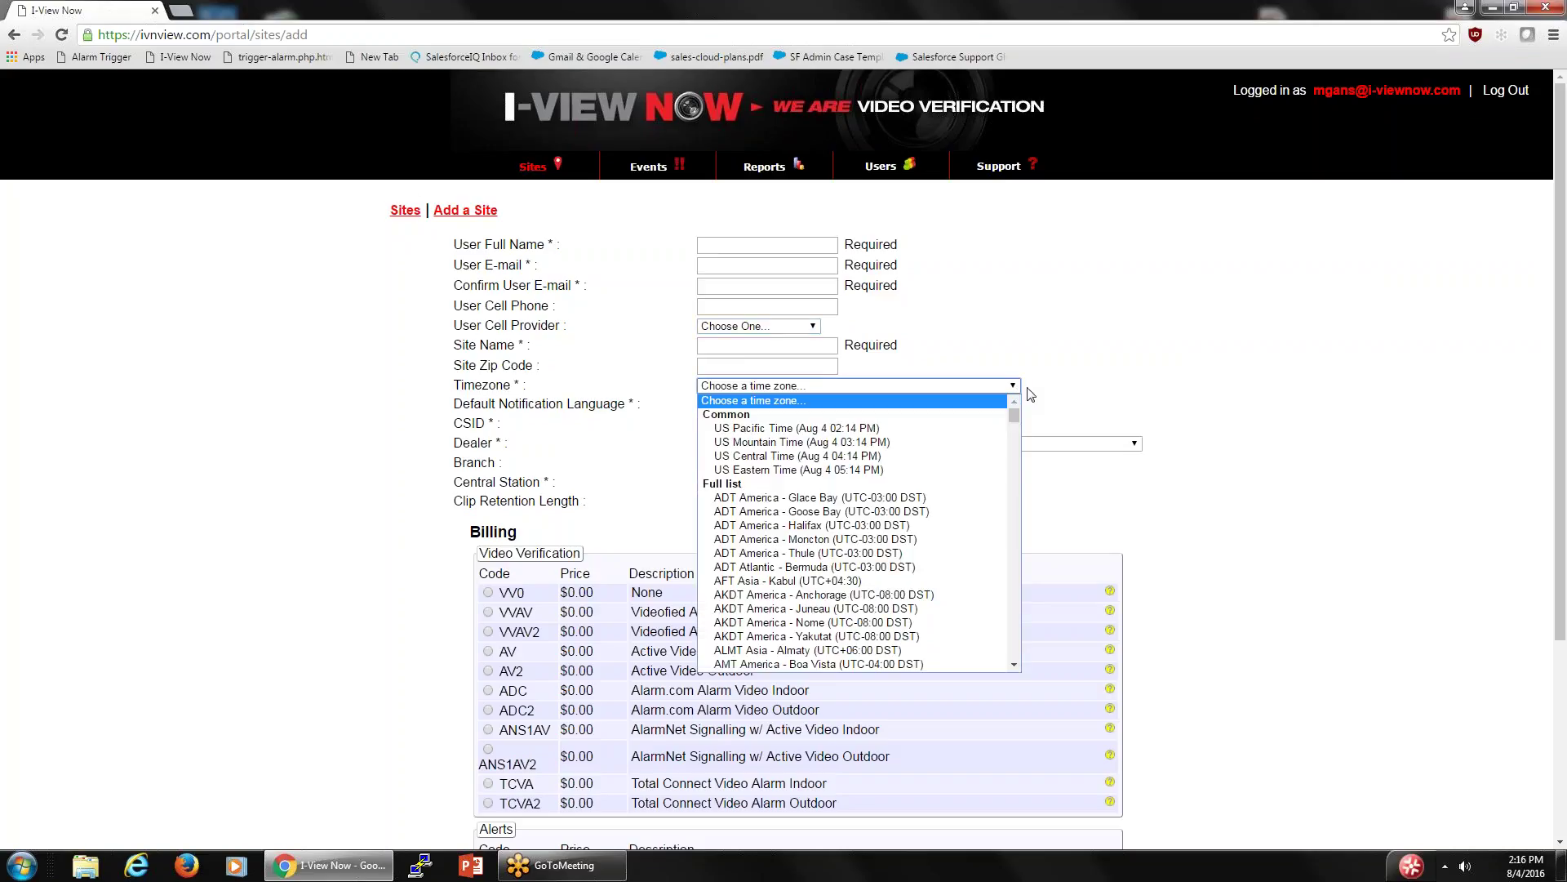
{"action": "left_click", "coordinate": [1104, 375]}
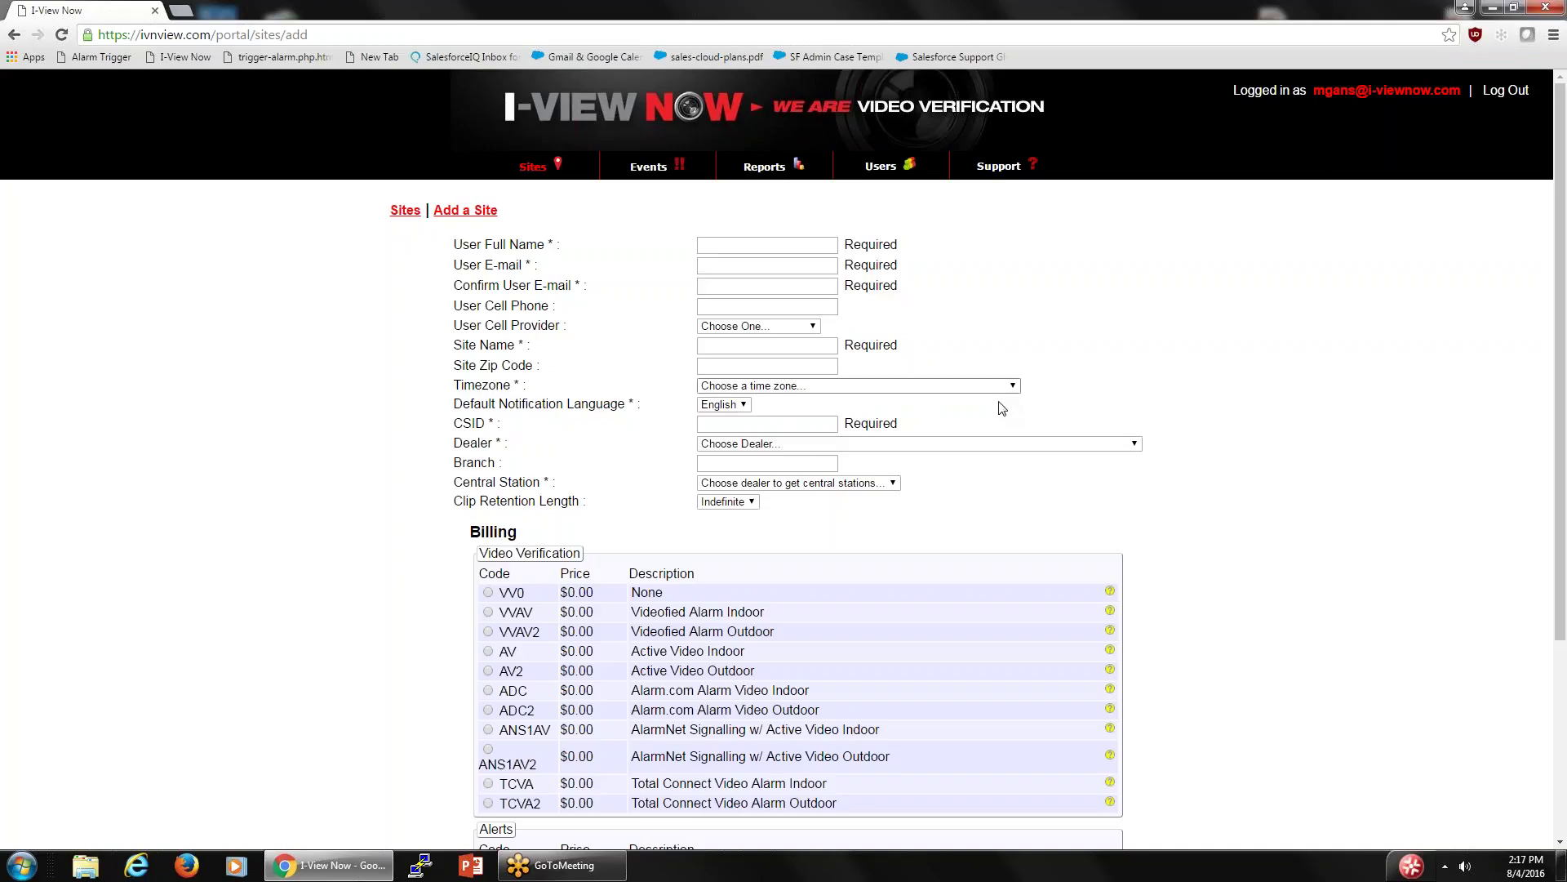
- Choose I-View Now from the Dealer dropdown for the new site
{"action": "left_click", "coordinate": [1136, 445]}
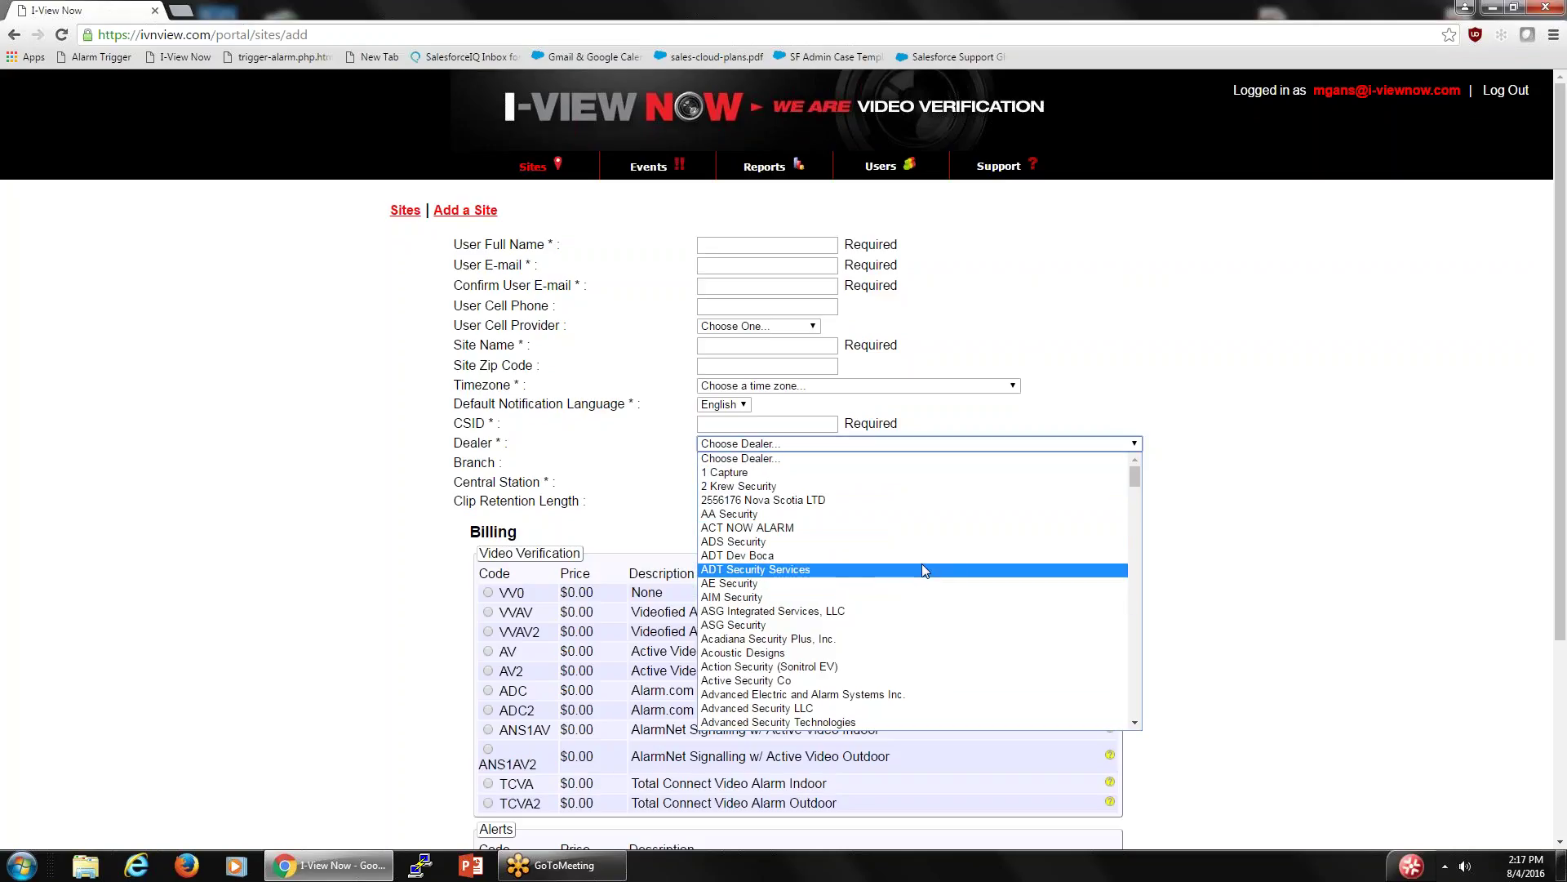
{"action": "left_click", "coordinate": [1263, 583]}
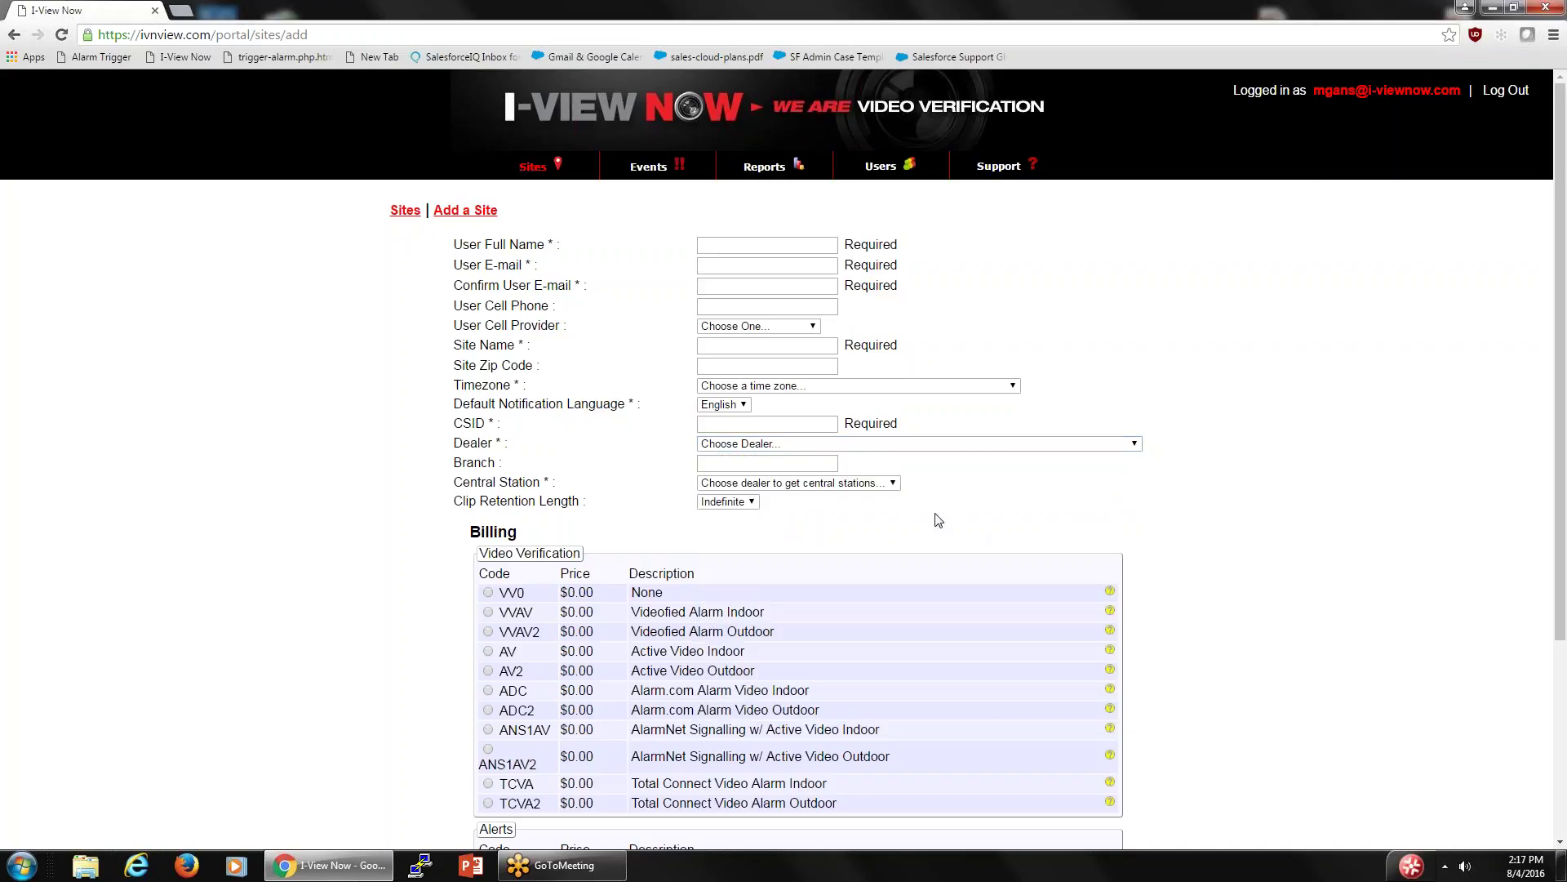
{"action": "left_click", "coordinate": [896, 485]}
{"action": "left_click", "coordinate": [898, 486]}
{"action": "left_click", "coordinate": [1135, 445]}
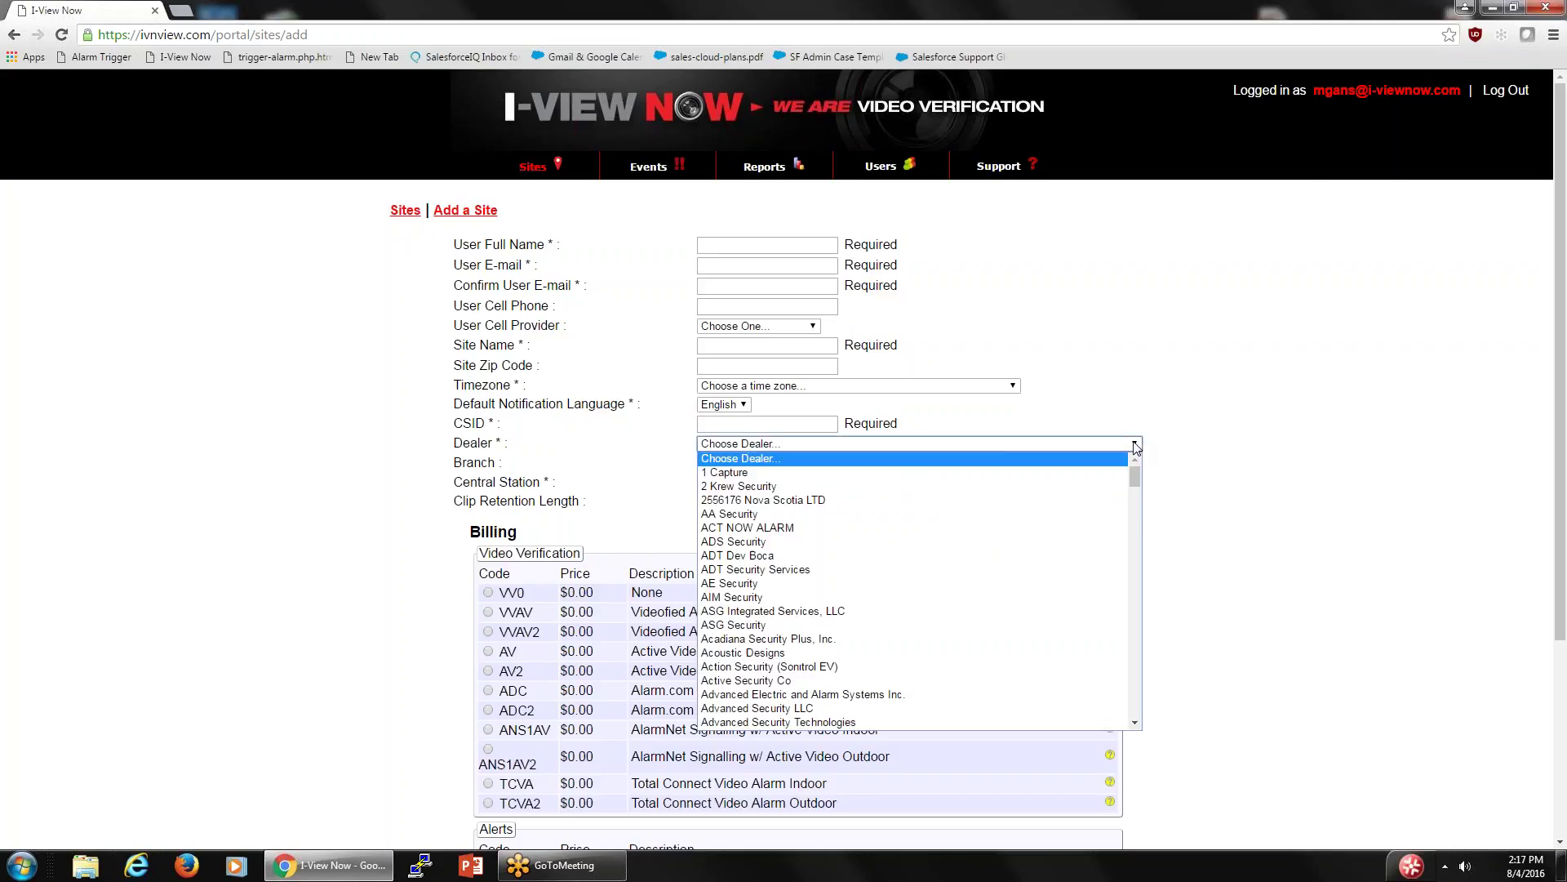
{"action": "scroll", "coordinate": [1033, 581], "scroll_direction": "down", "scroll_amount": 20}
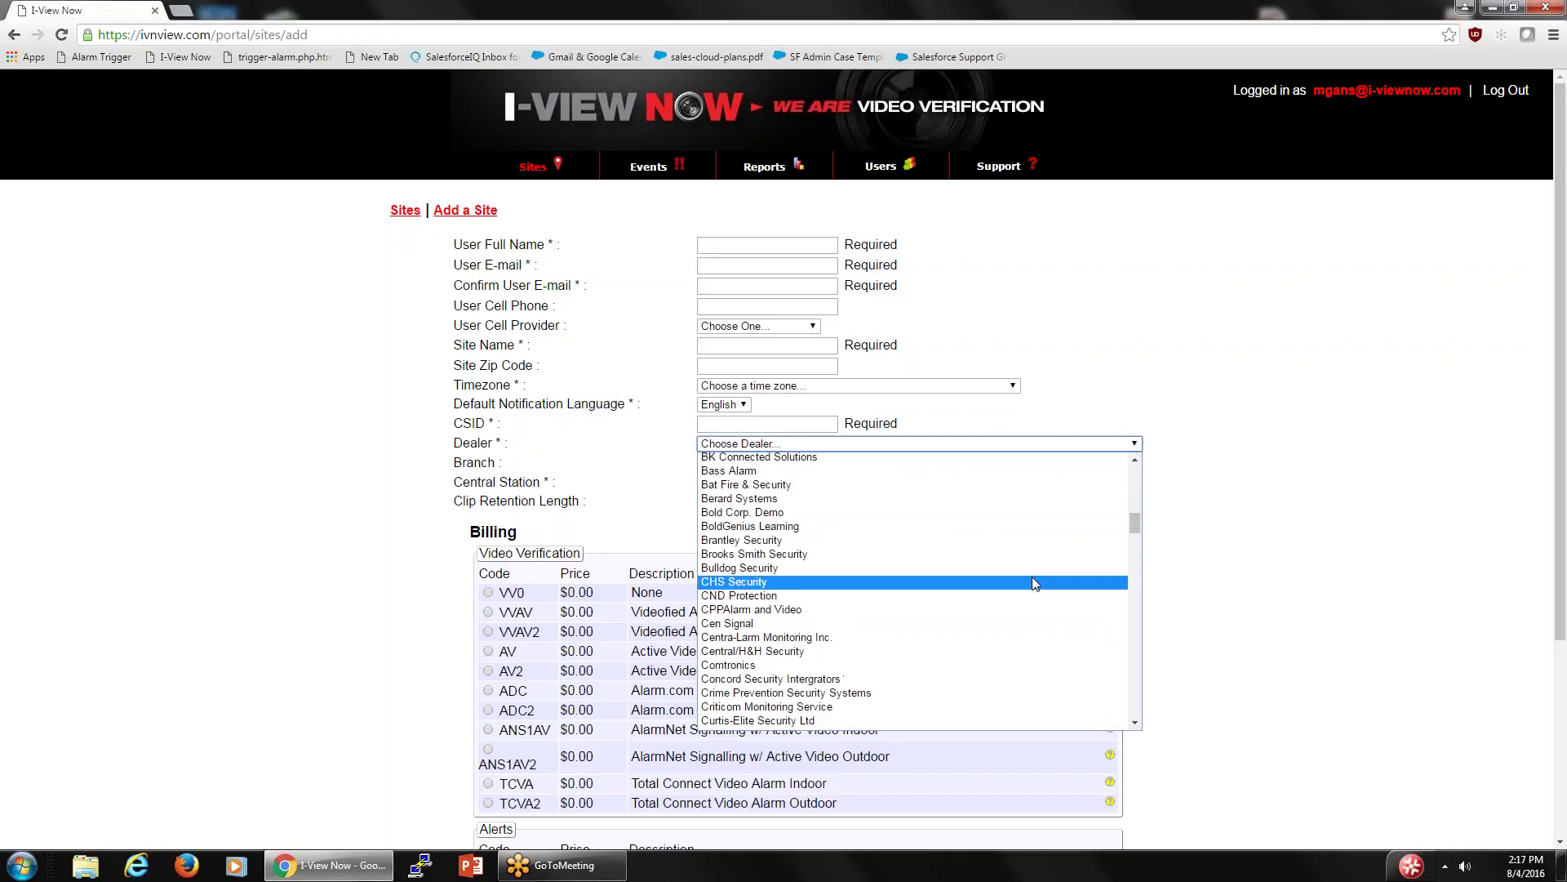
{"action": "scroll", "coordinate": [1035, 583], "scroll_direction": "down", "scroll_amount": 20}
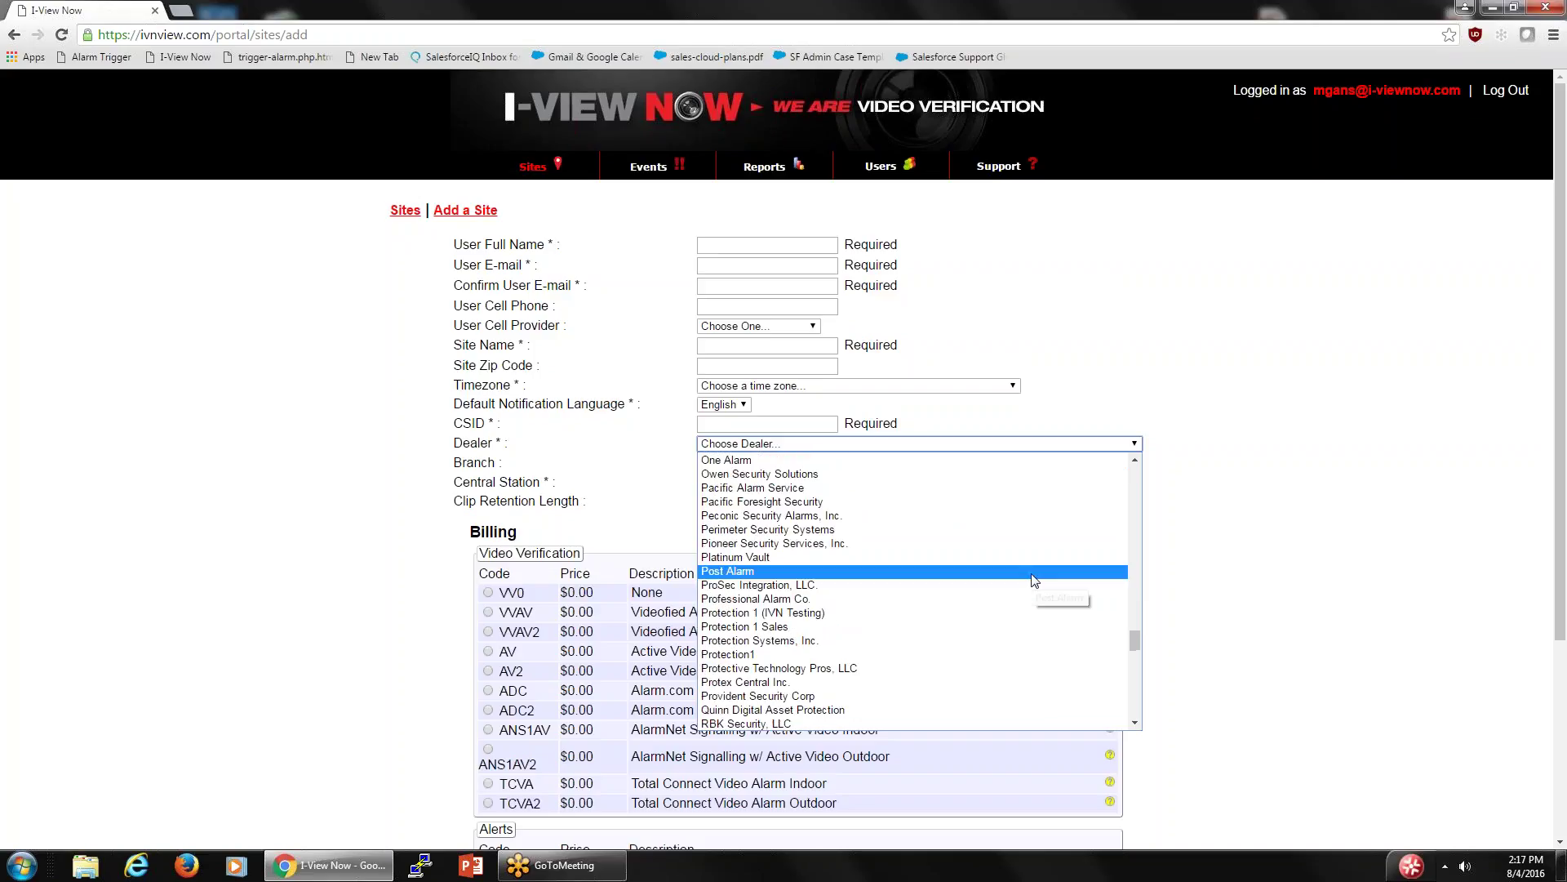
{"action": "scroll", "coordinate": [1035, 581], "scroll_direction": "up", "scroll_amount": 4}
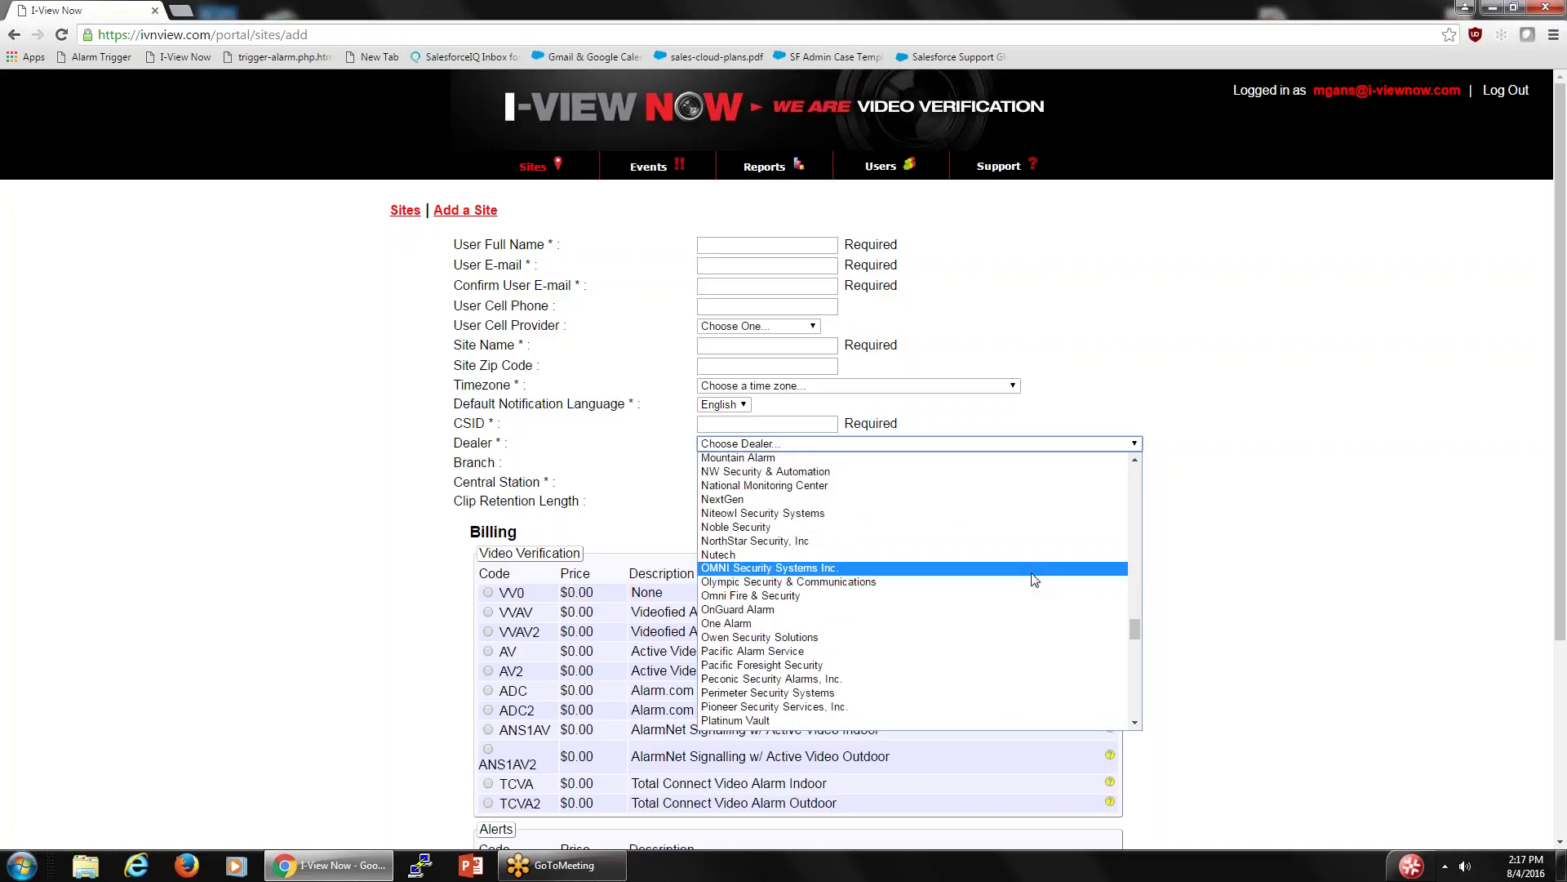
{"action": "scroll", "coordinate": [1034, 579], "scroll_direction": "up", "scroll_amount": 12}
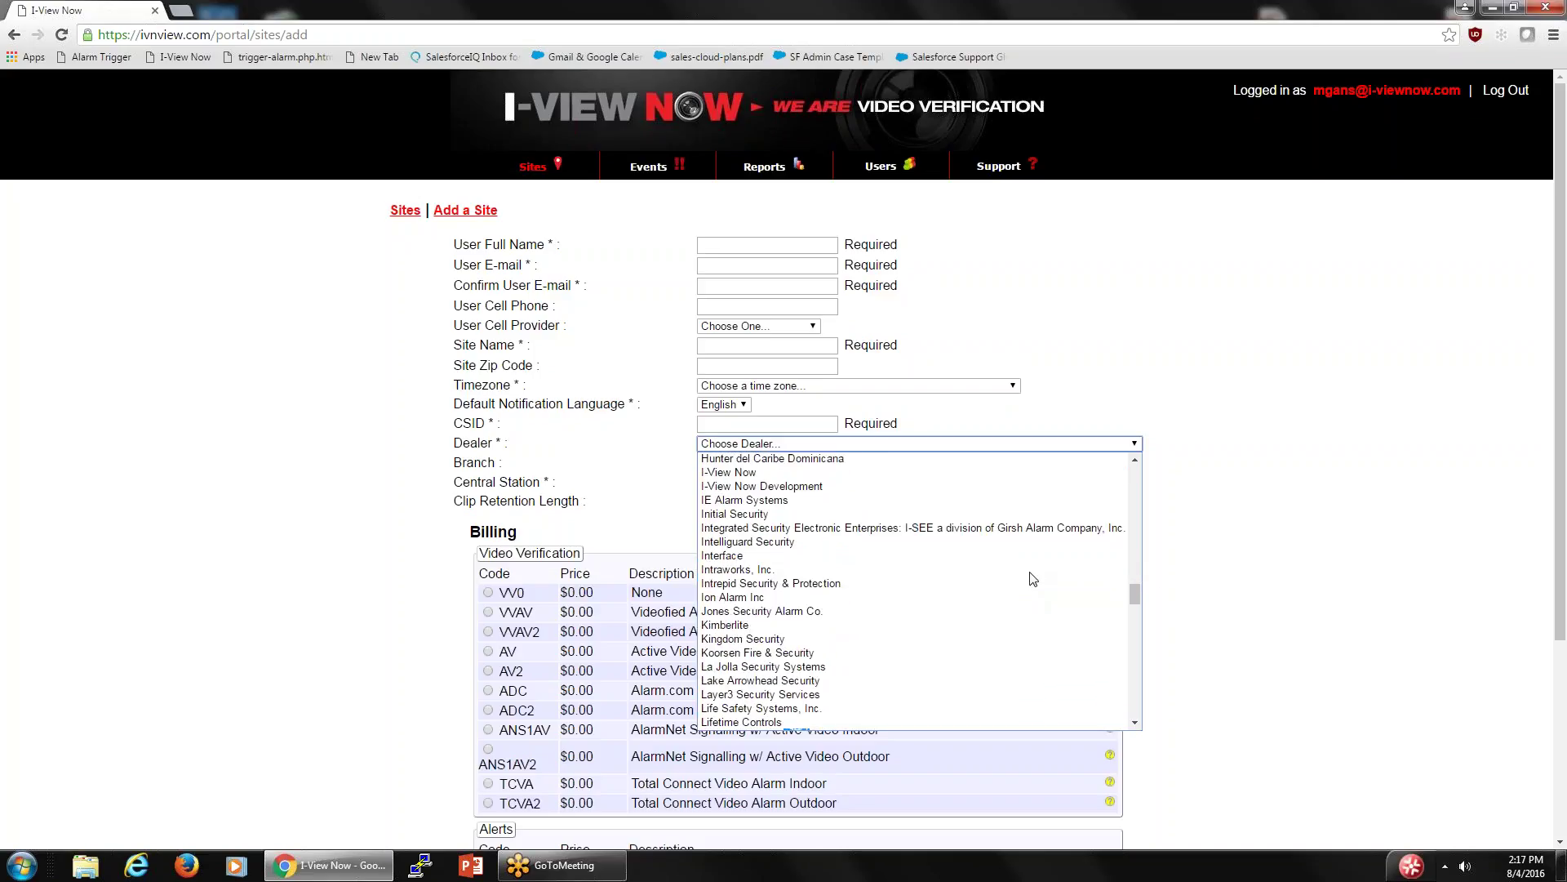
{"action": "scroll", "coordinate": [939, 555], "scroll_direction": "up", "scroll_amount": 1}
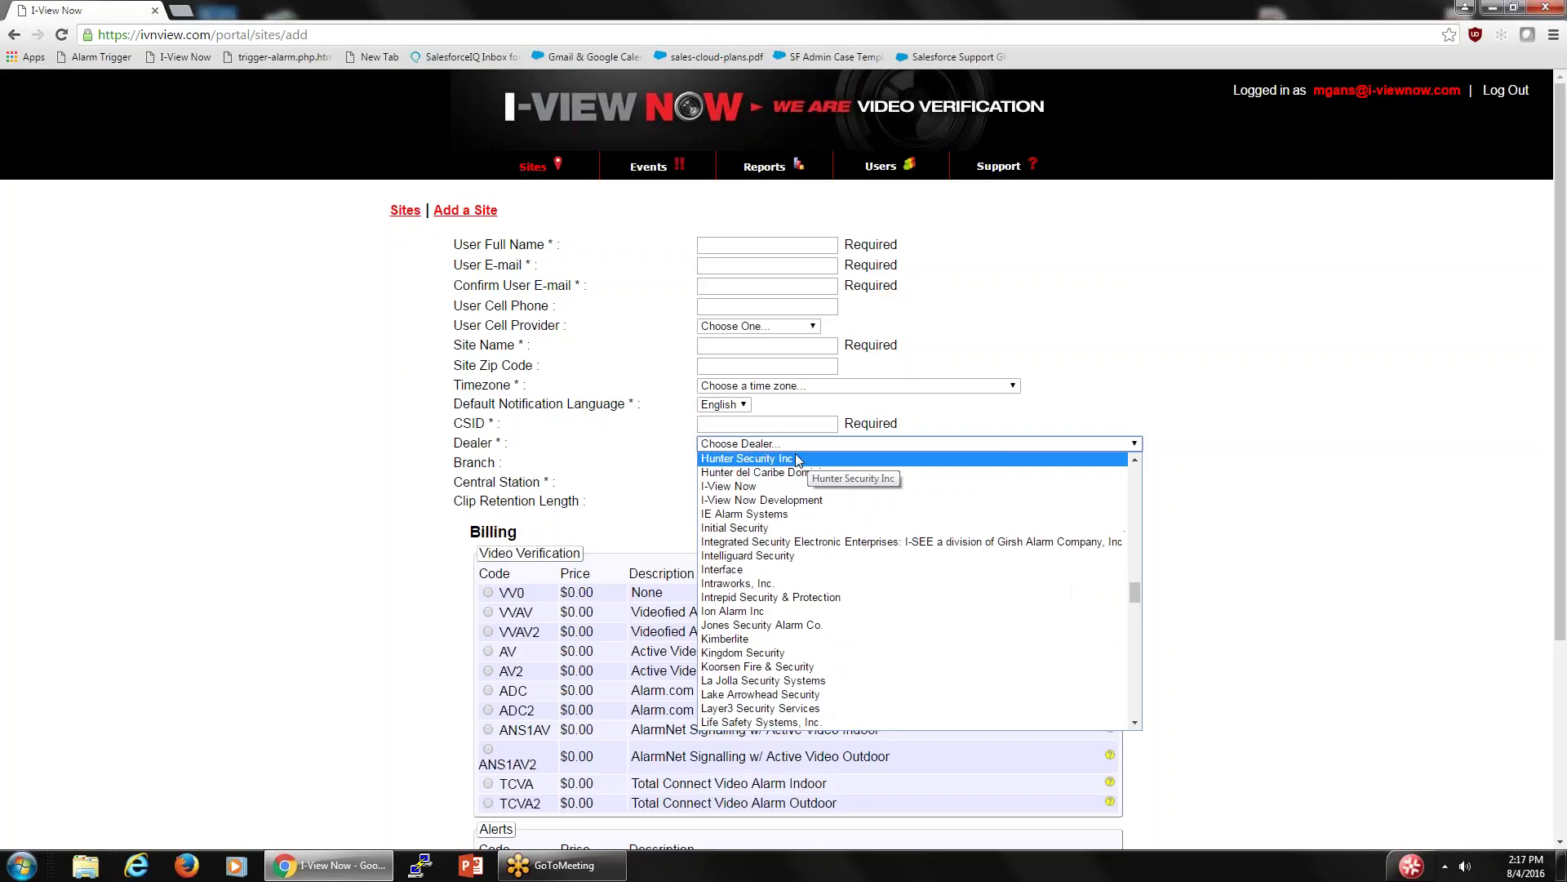
{"action": "left_click", "coordinate": [729, 489]}
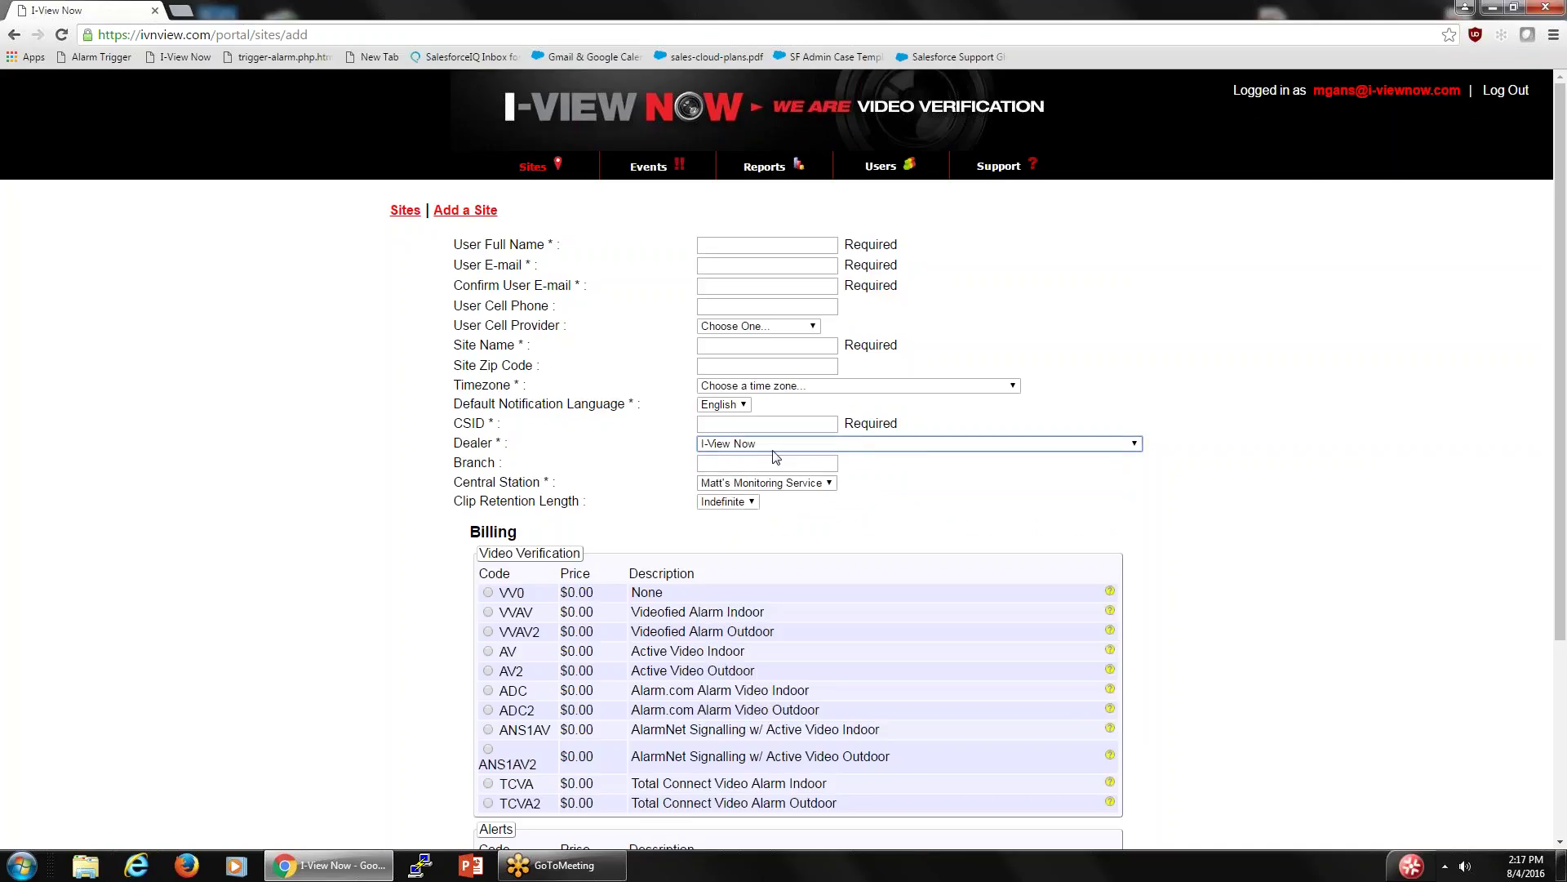
- Keep Matt's Monitoring Service as the central station, with I-View Now still the dealer
{"action": "left_click", "coordinate": [829, 482]}
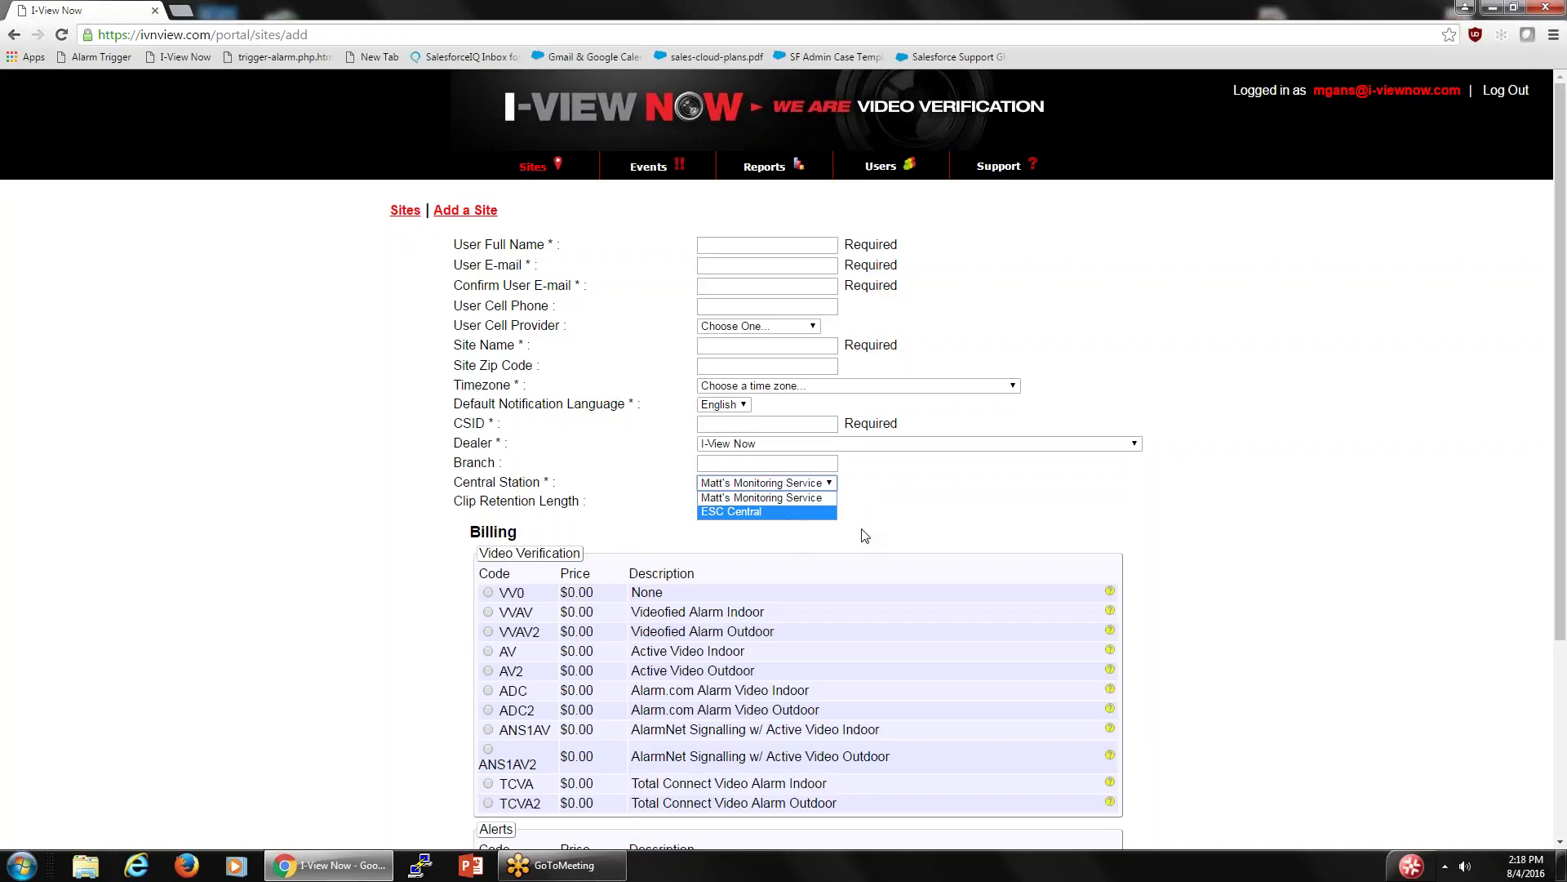
{"action": "left_click", "coordinate": [895, 506]}
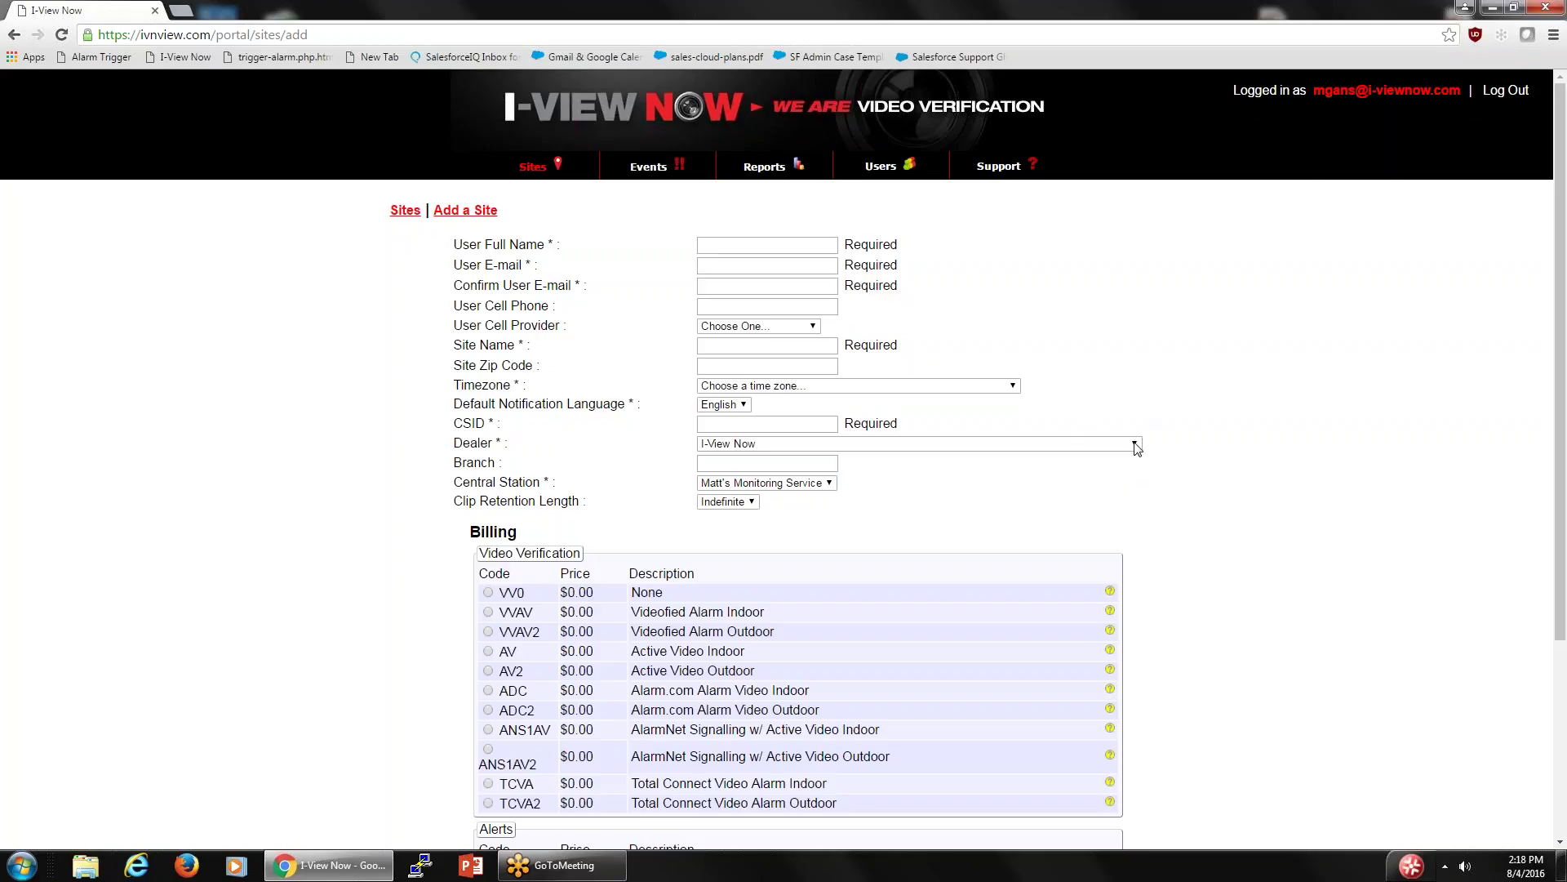
{"action": "left_click", "coordinate": [1136, 445]}
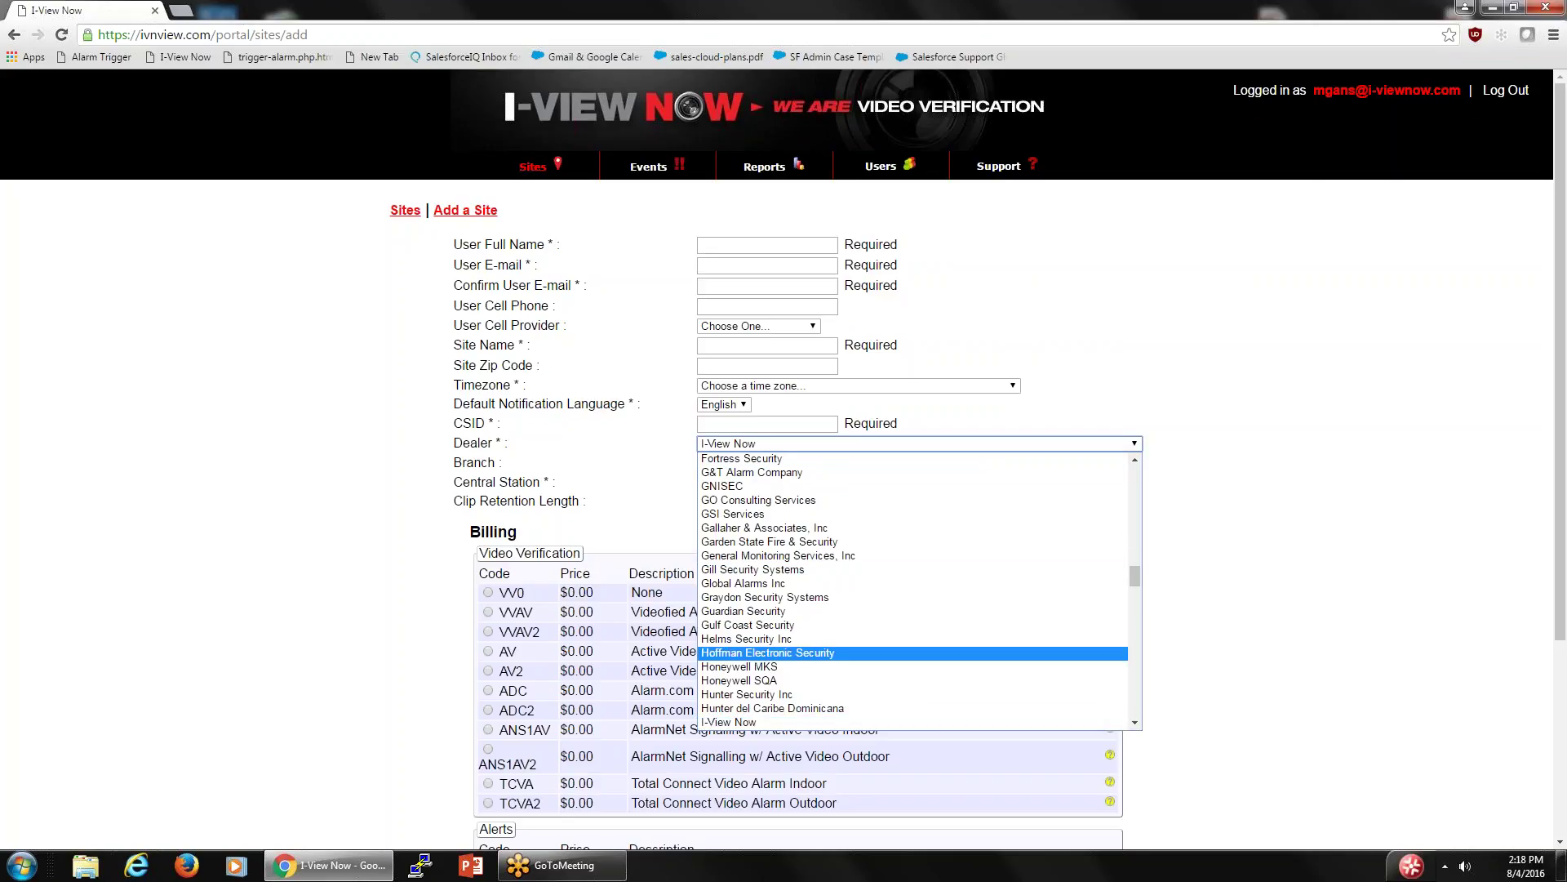
{"action": "left_click", "coordinate": [1210, 552]}
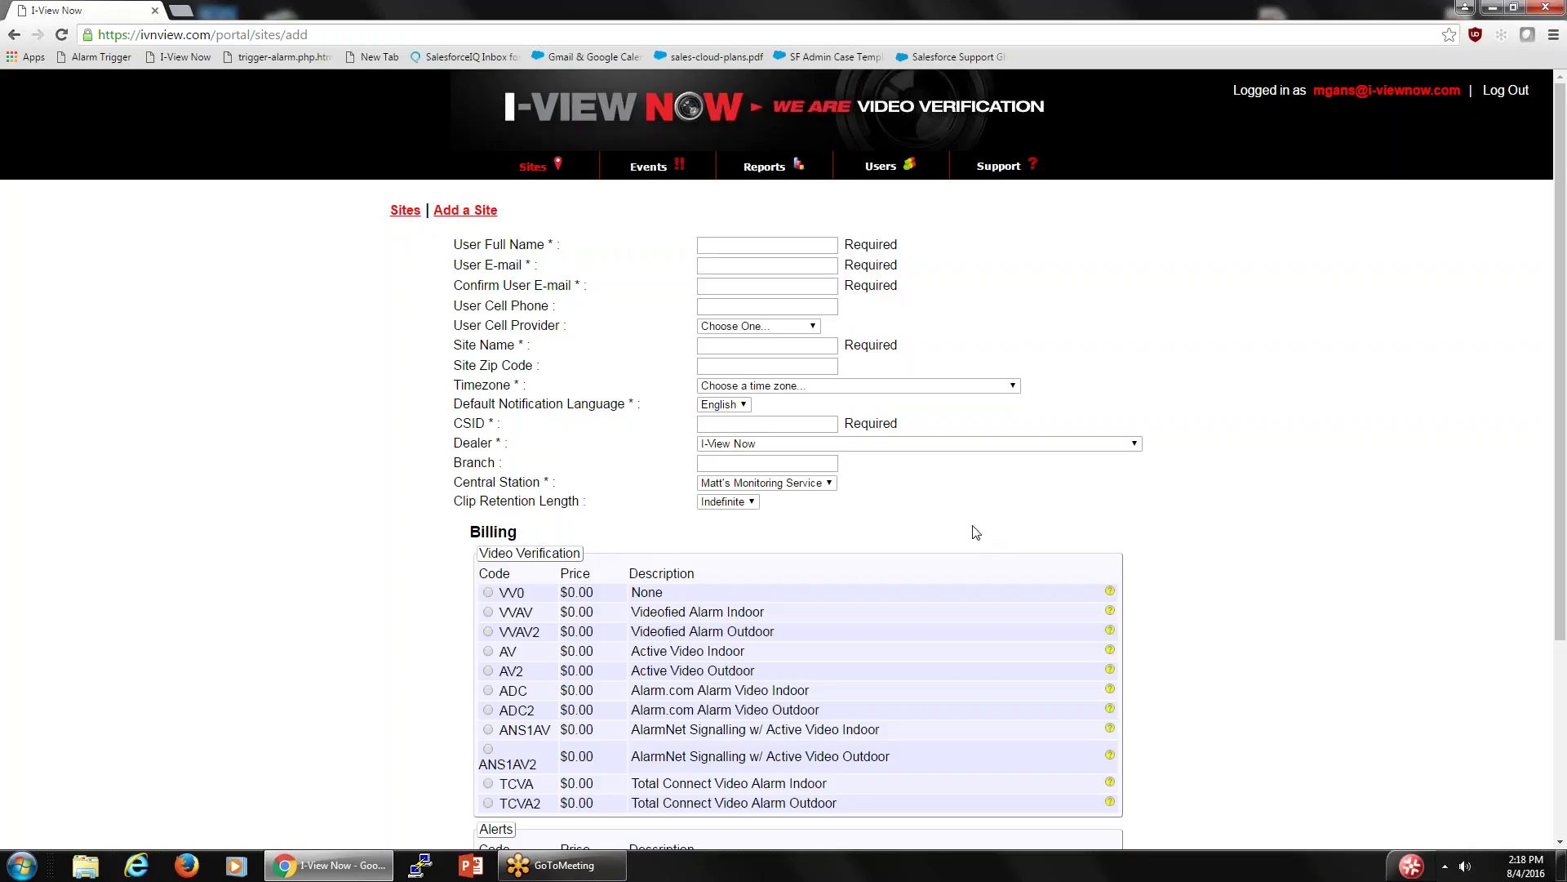
- On the Sites list, expand the I-View Now dealer and open the test site's edit pencil
{"action": "left_click", "coordinate": [529, 168]}
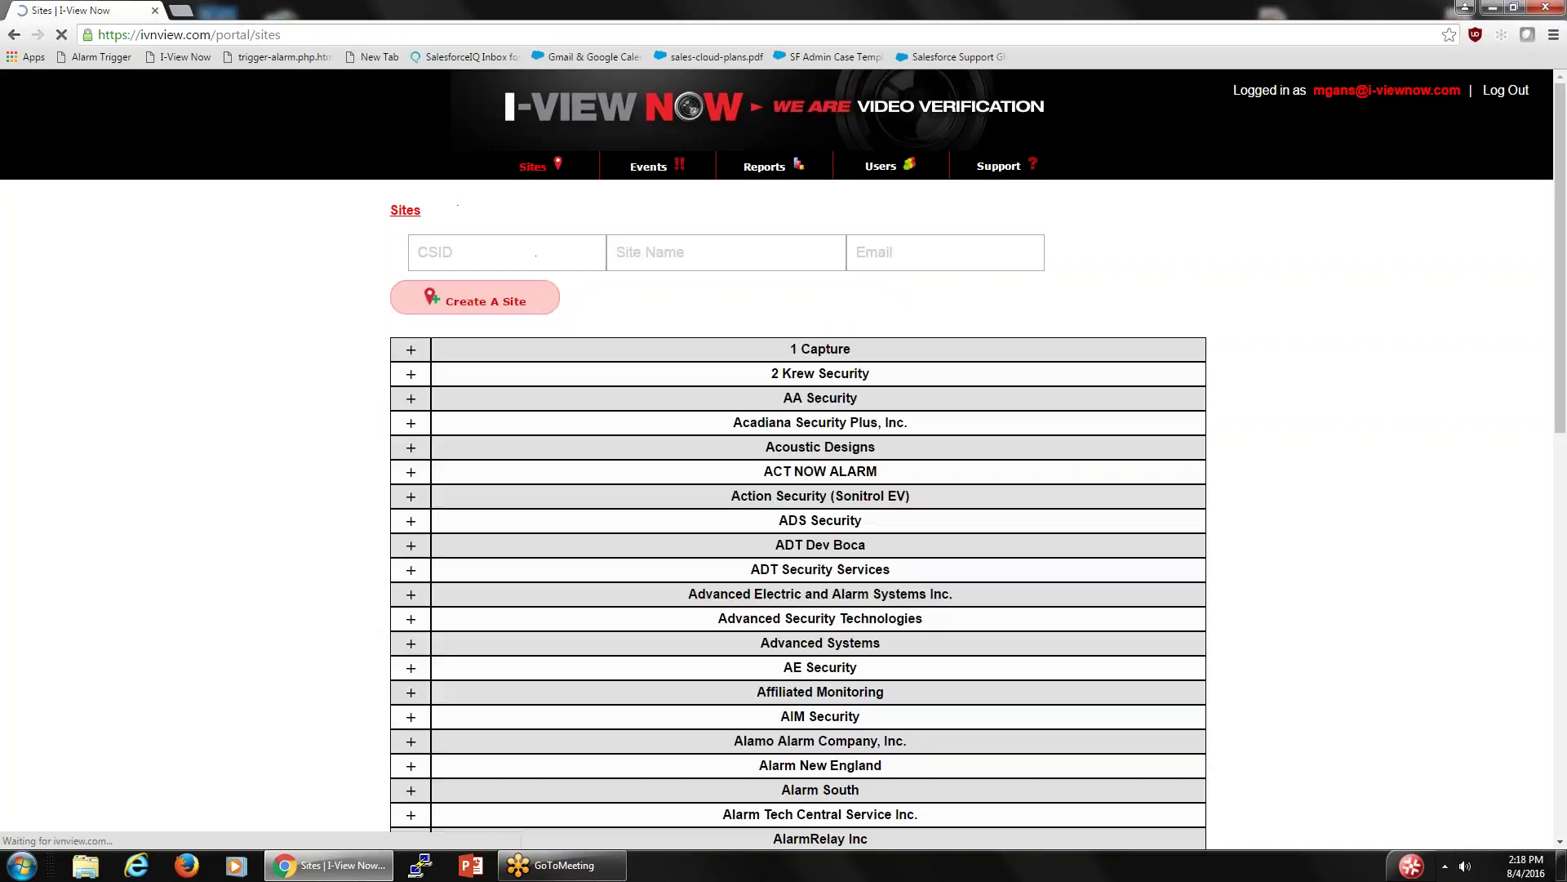
{"action": "scroll", "coordinate": [601, 270], "scroll_direction": "down", "scroll_amount": 3}
{"action": "scroll", "coordinate": [620, 266], "scroll_direction": "down", "scroll_amount": 9}
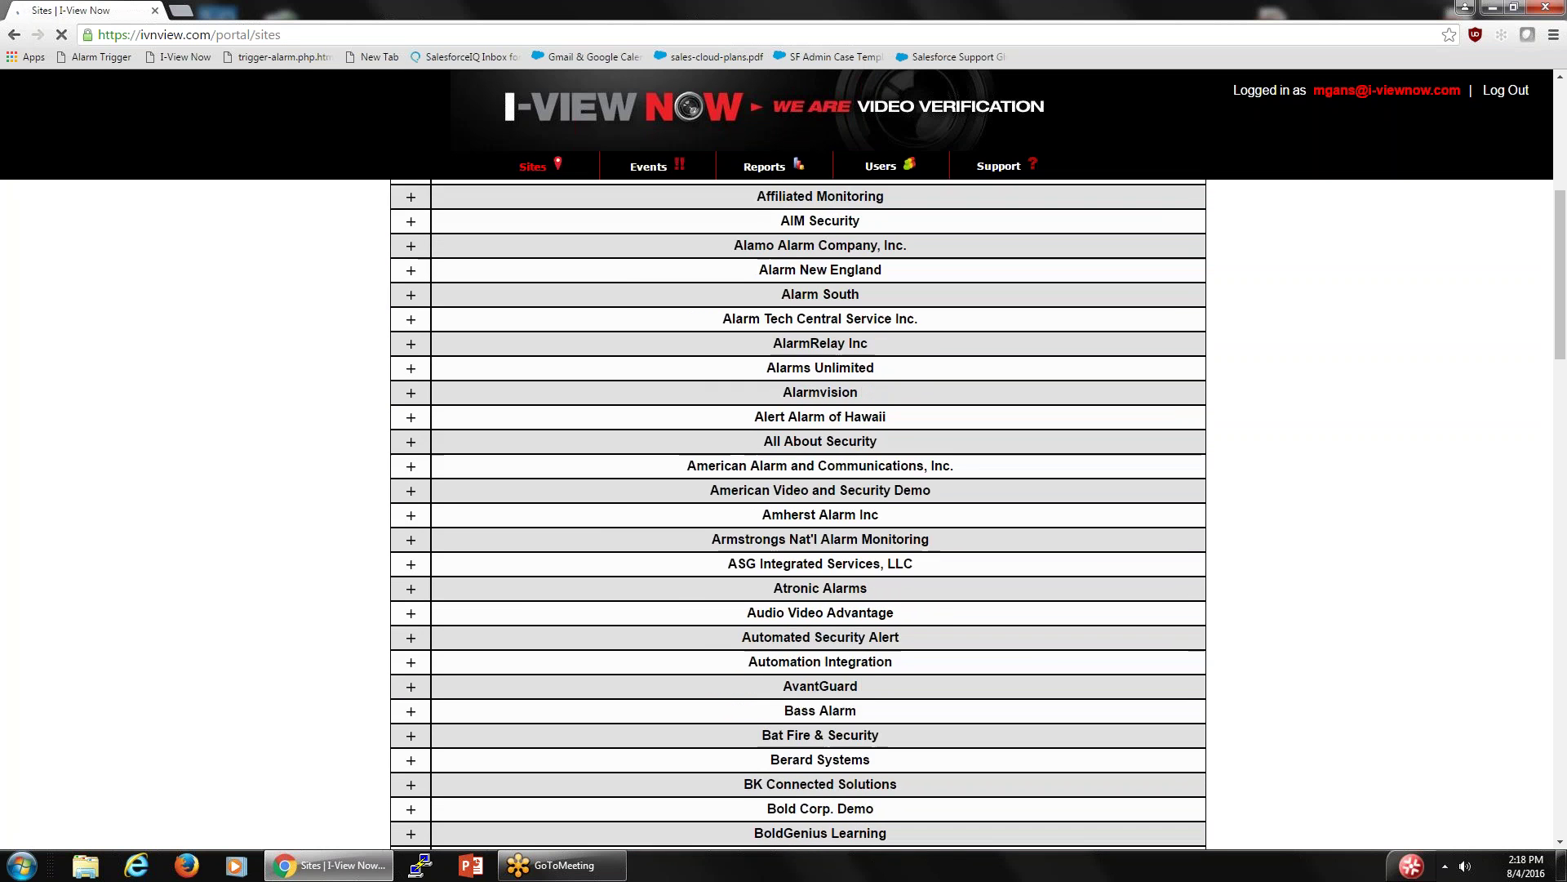
{"action": "scroll", "coordinate": [619, 260], "scroll_direction": "down", "scroll_amount": 9}
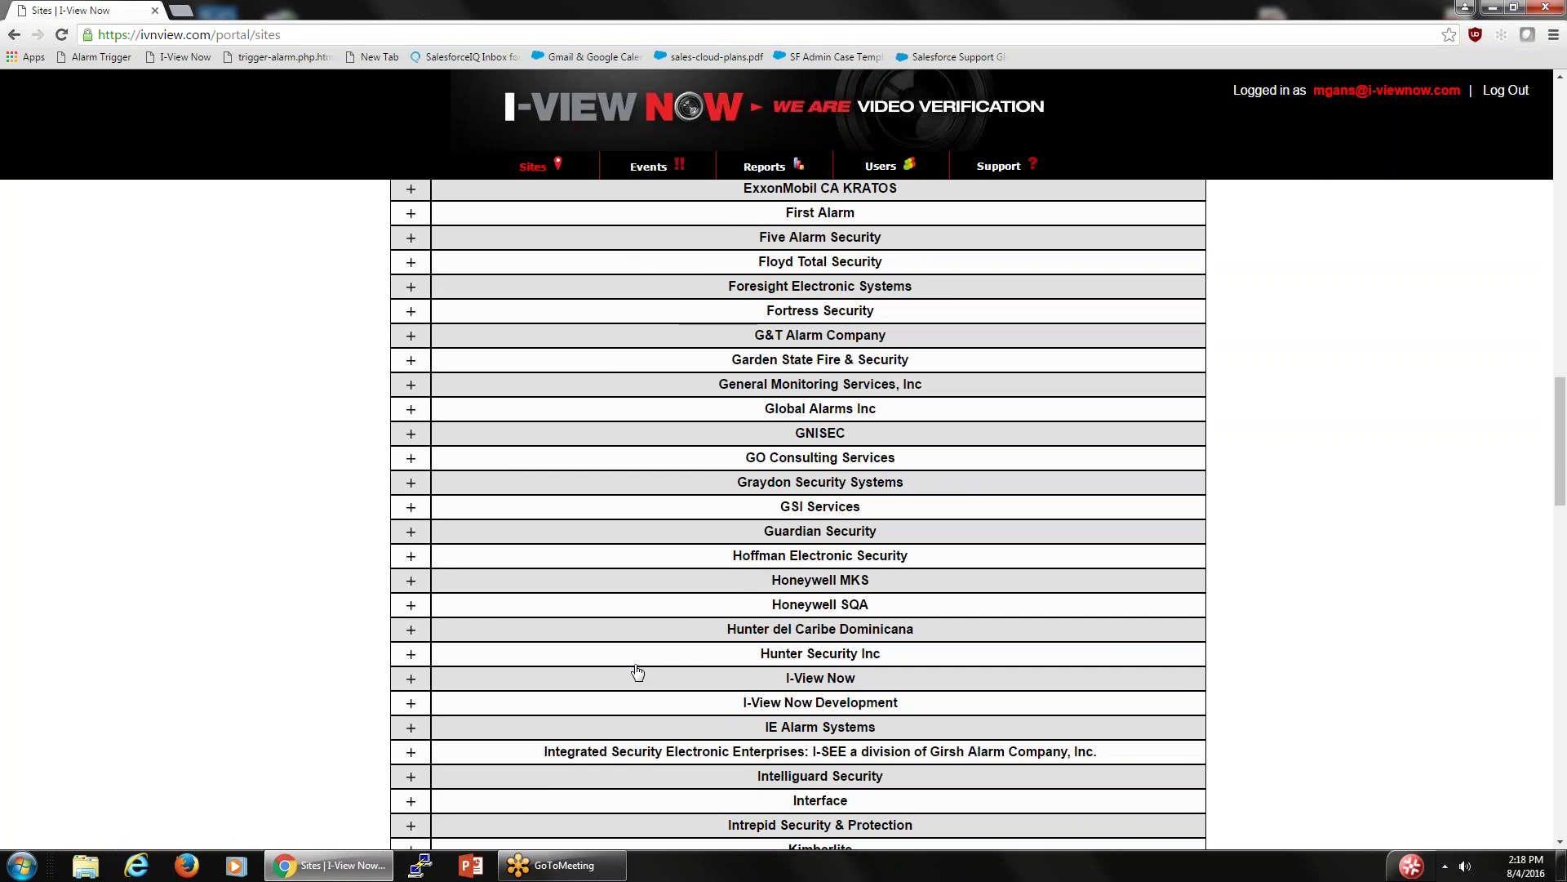
{"action": "left_click", "coordinate": [409, 681]}
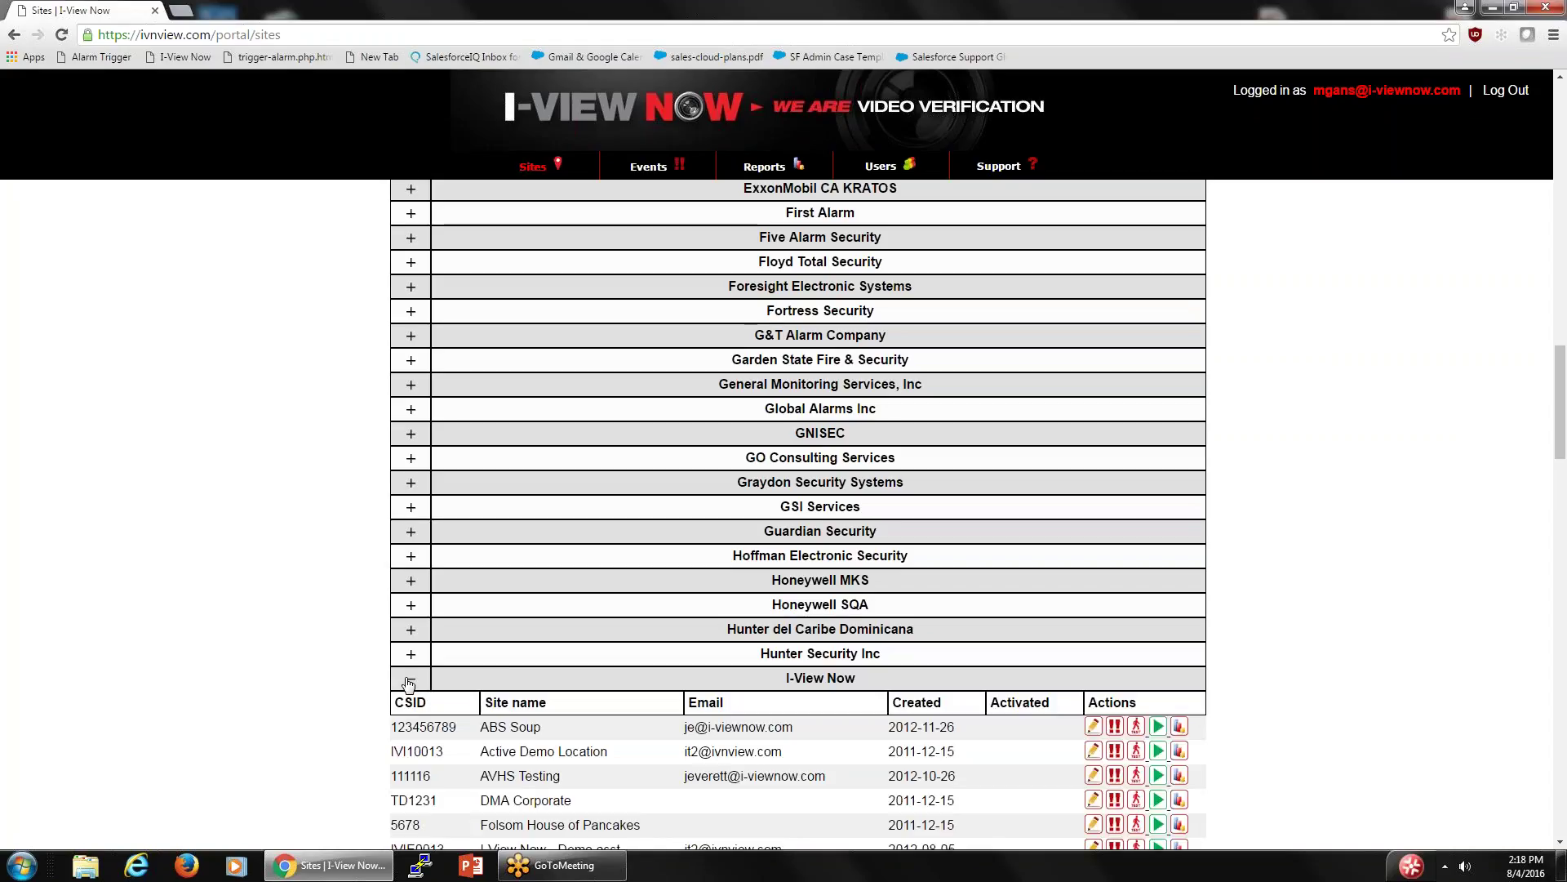
{"action": "scroll", "coordinate": [409, 680], "scroll_direction": "down", "scroll_amount": 4}
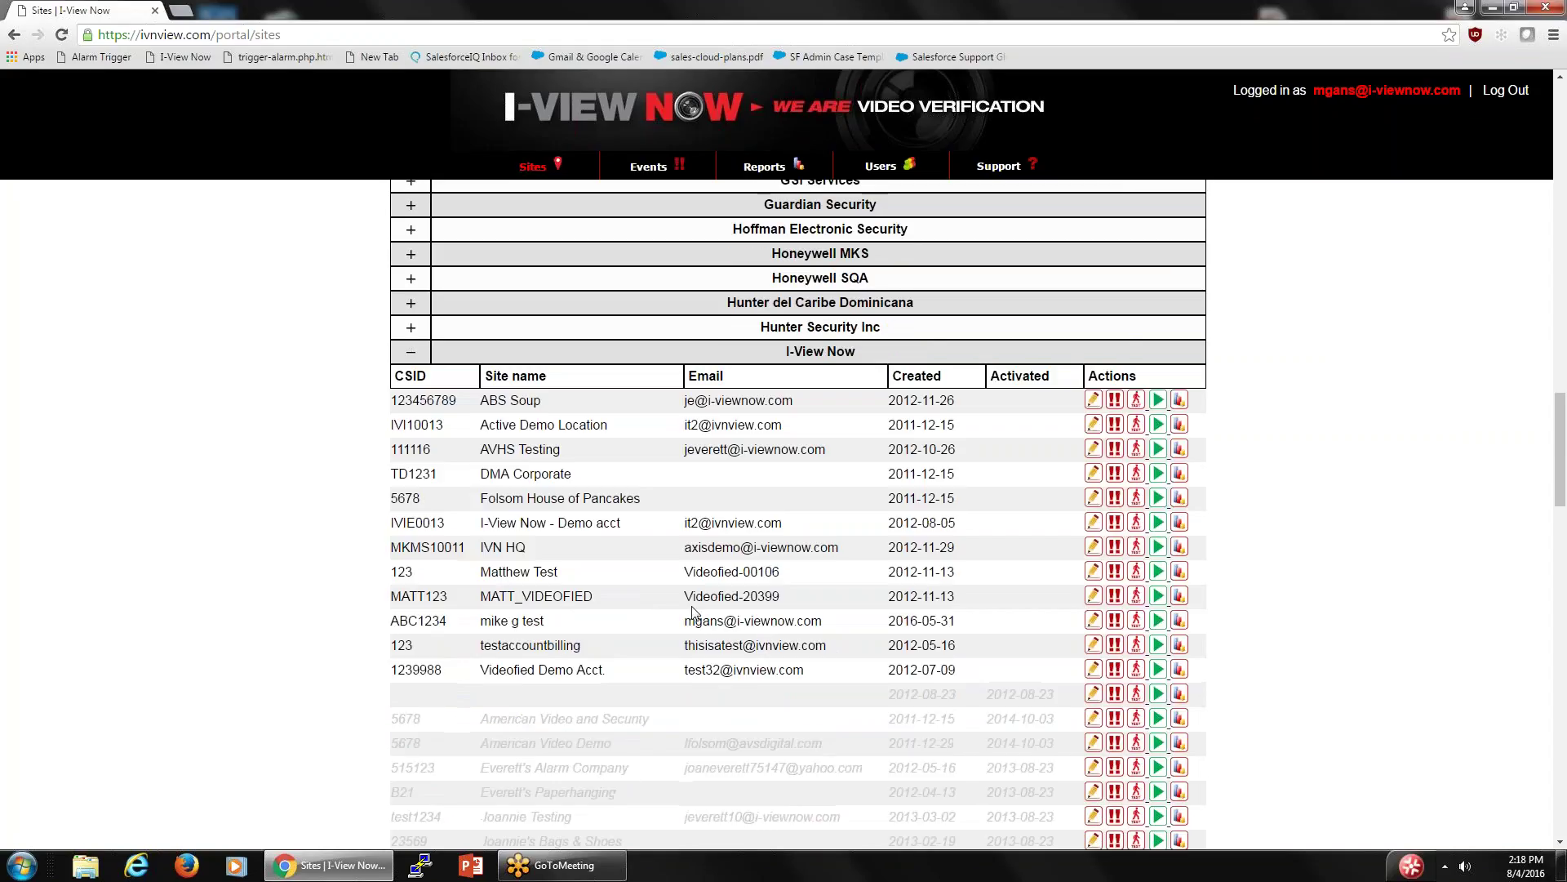
{"action": "left_click", "coordinate": [1093, 621]}
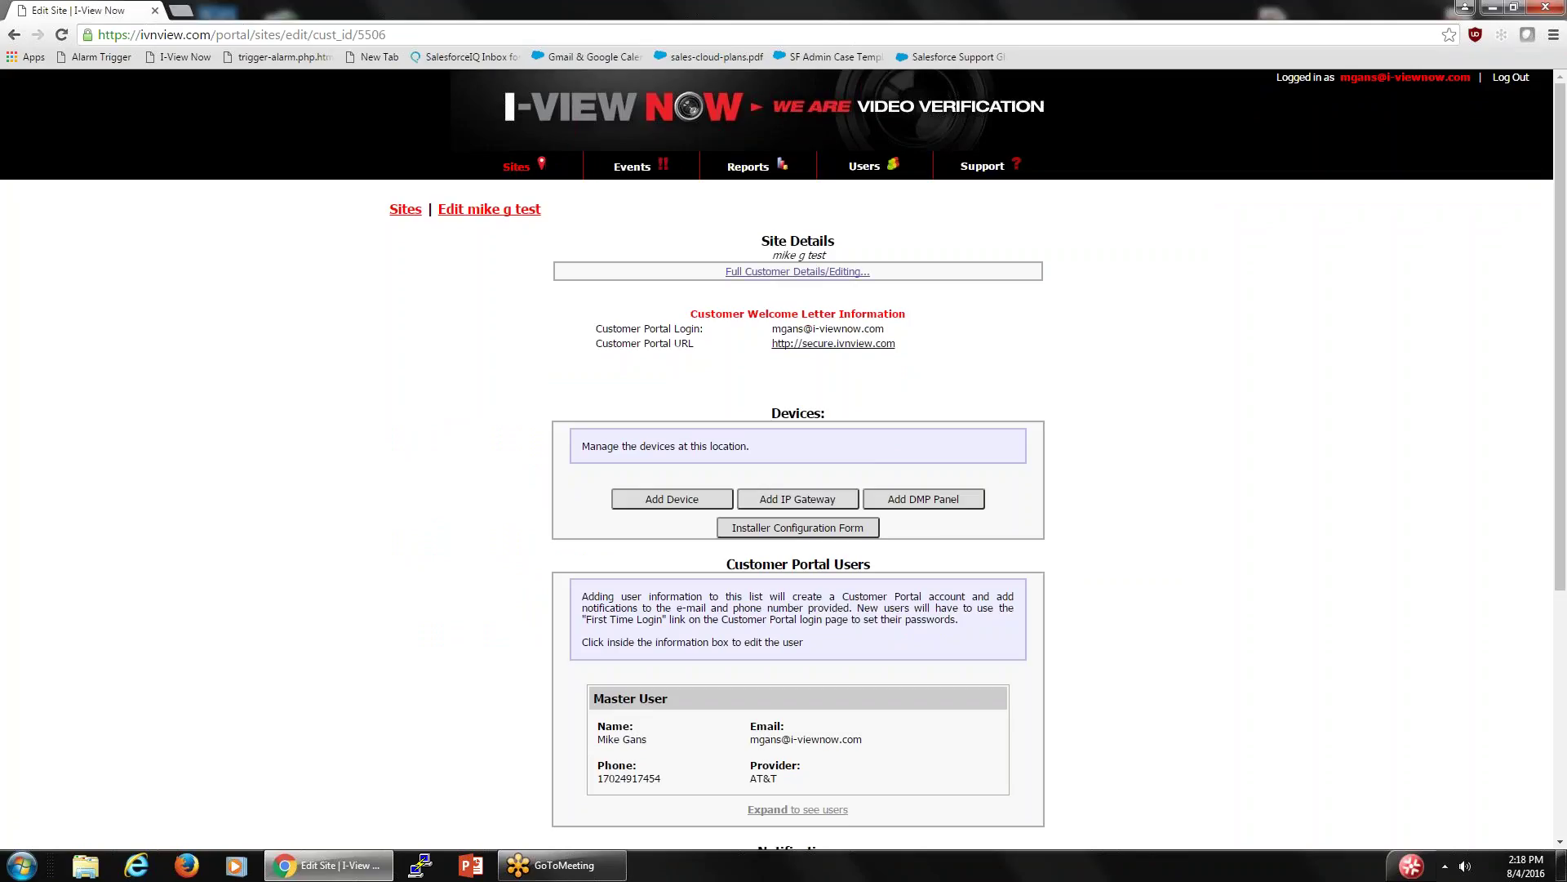
{"action": "left_click", "coordinate": [824, 272]}
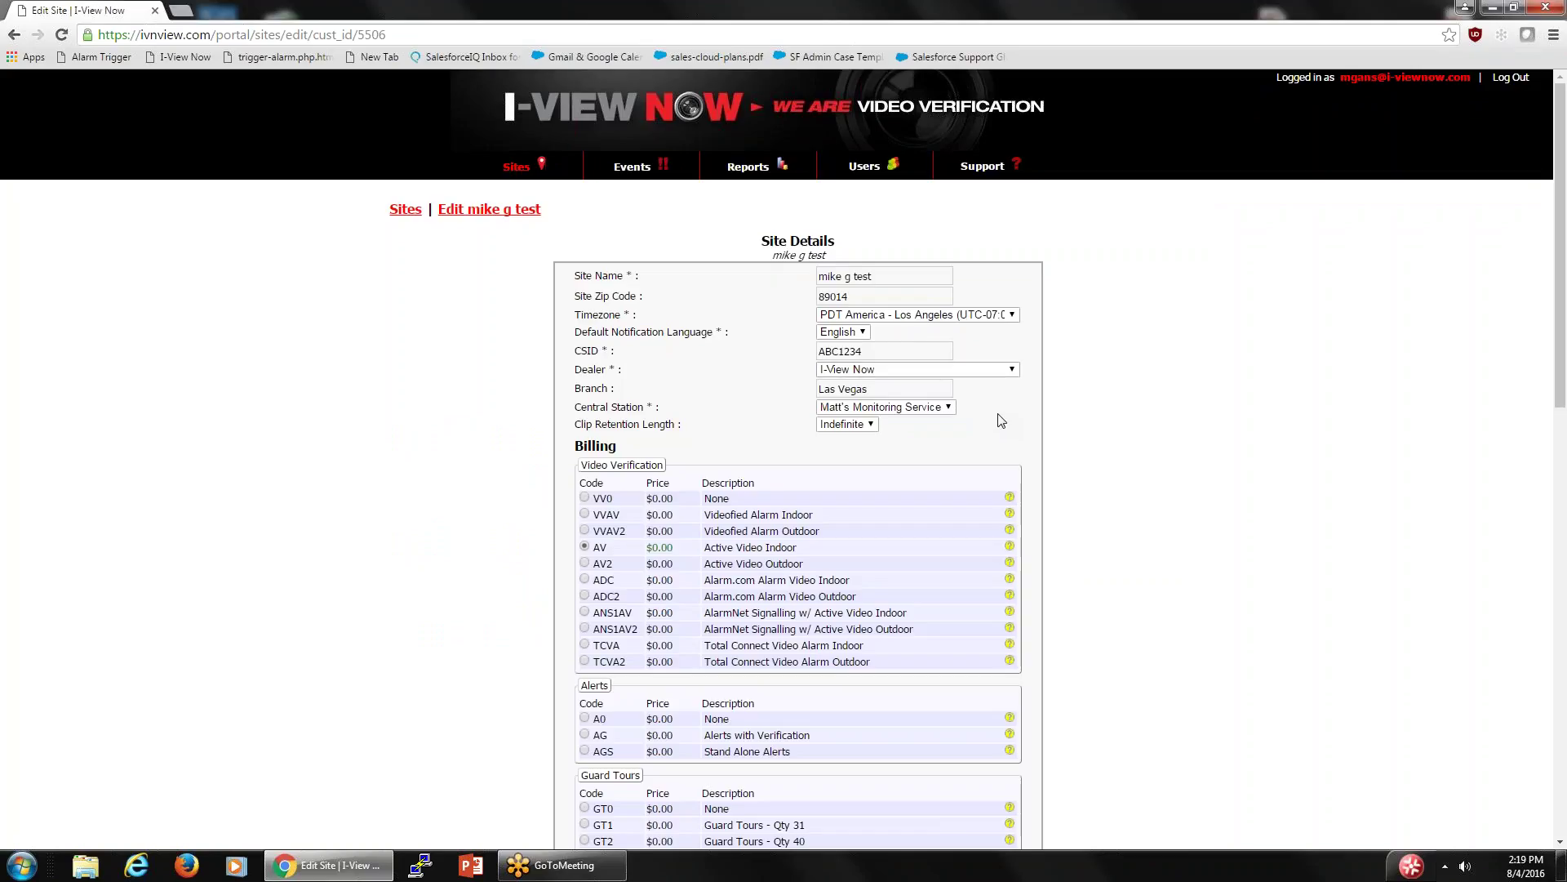
{"action": "scroll", "coordinate": [1001, 421], "scroll_direction": "down", "scroll_amount": 2}
{"action": "scroll", "coordinate": [1001, 420], "scroll_direction": "up", "scroll_amount": 2}
{"action": "scroll", "coordinate": [1001, 420], "scroll_direction": "down", "scroll_amount": 4}
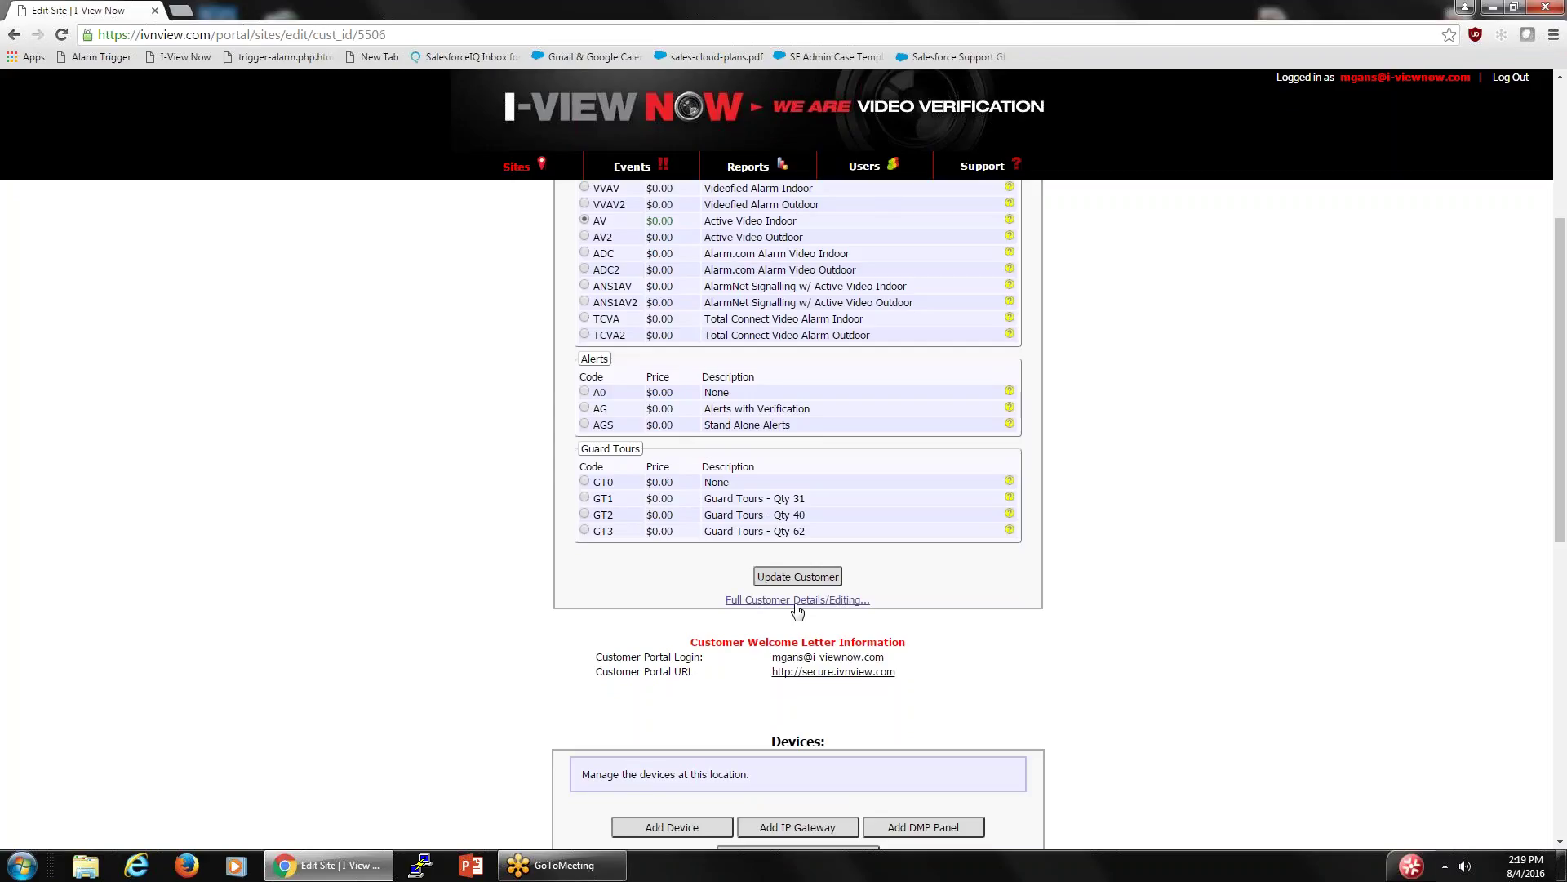
{"action": "scroll", "coordinate": [799, 611], "scroll_direction": "down", "scroll_amount": 5}
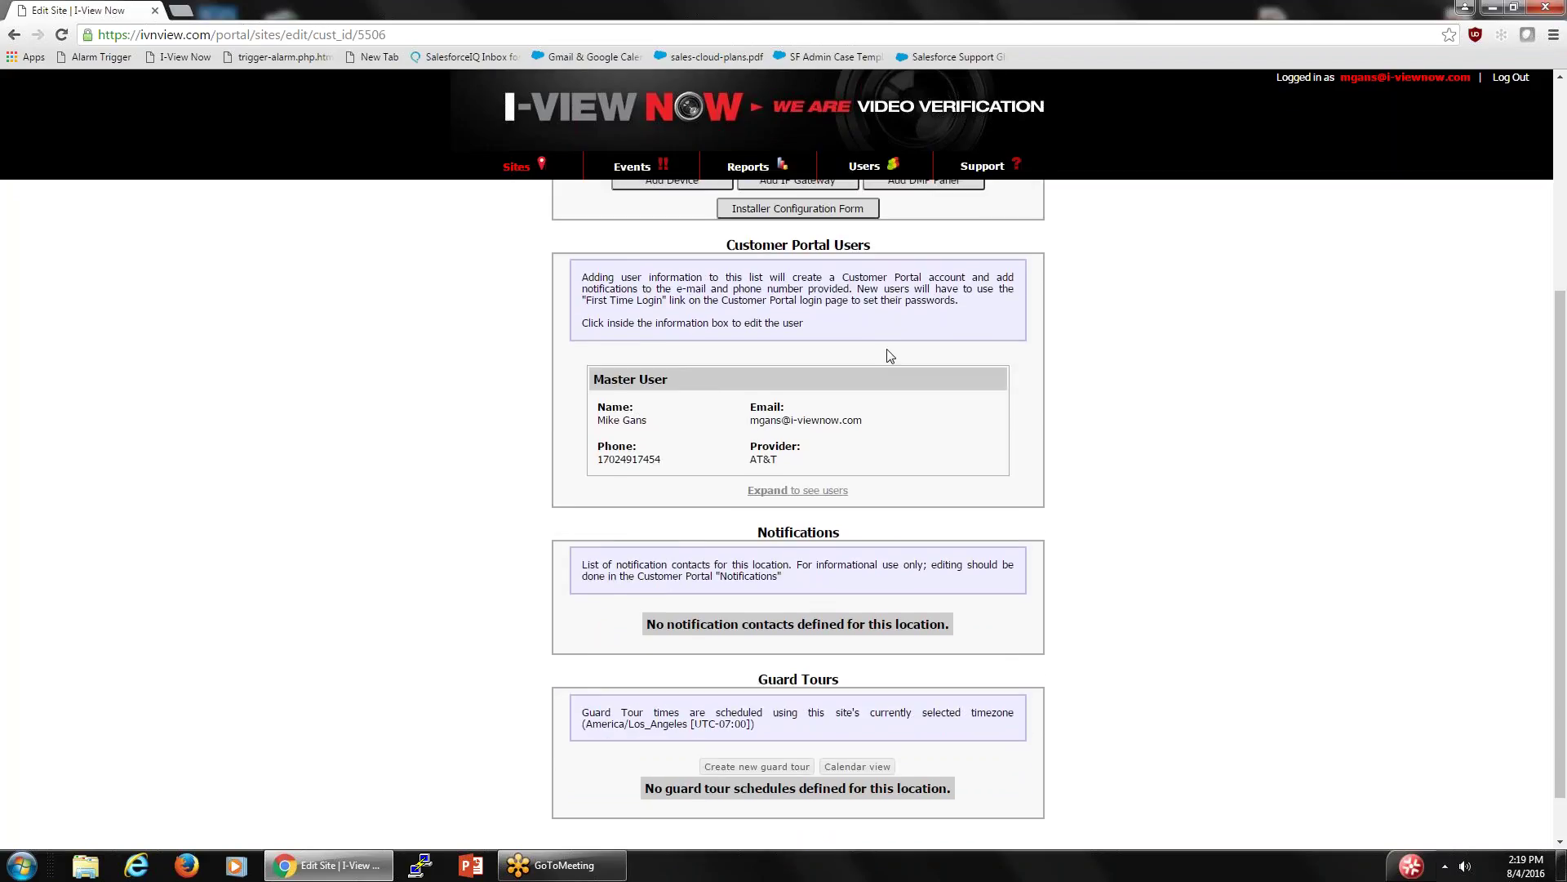
{"action": "scroll", "coordinate": [888, 353], "scroll_direction": "up", "scroll_amount": 2}
{"action": "scroll", "coordinate": [889, 356], "scroll_direction": "down", "scroll_amount": 2}
{"action": "scroll", "coordinate": [890, 356], "scroll_direction": "up", "scroll_amount": 3}
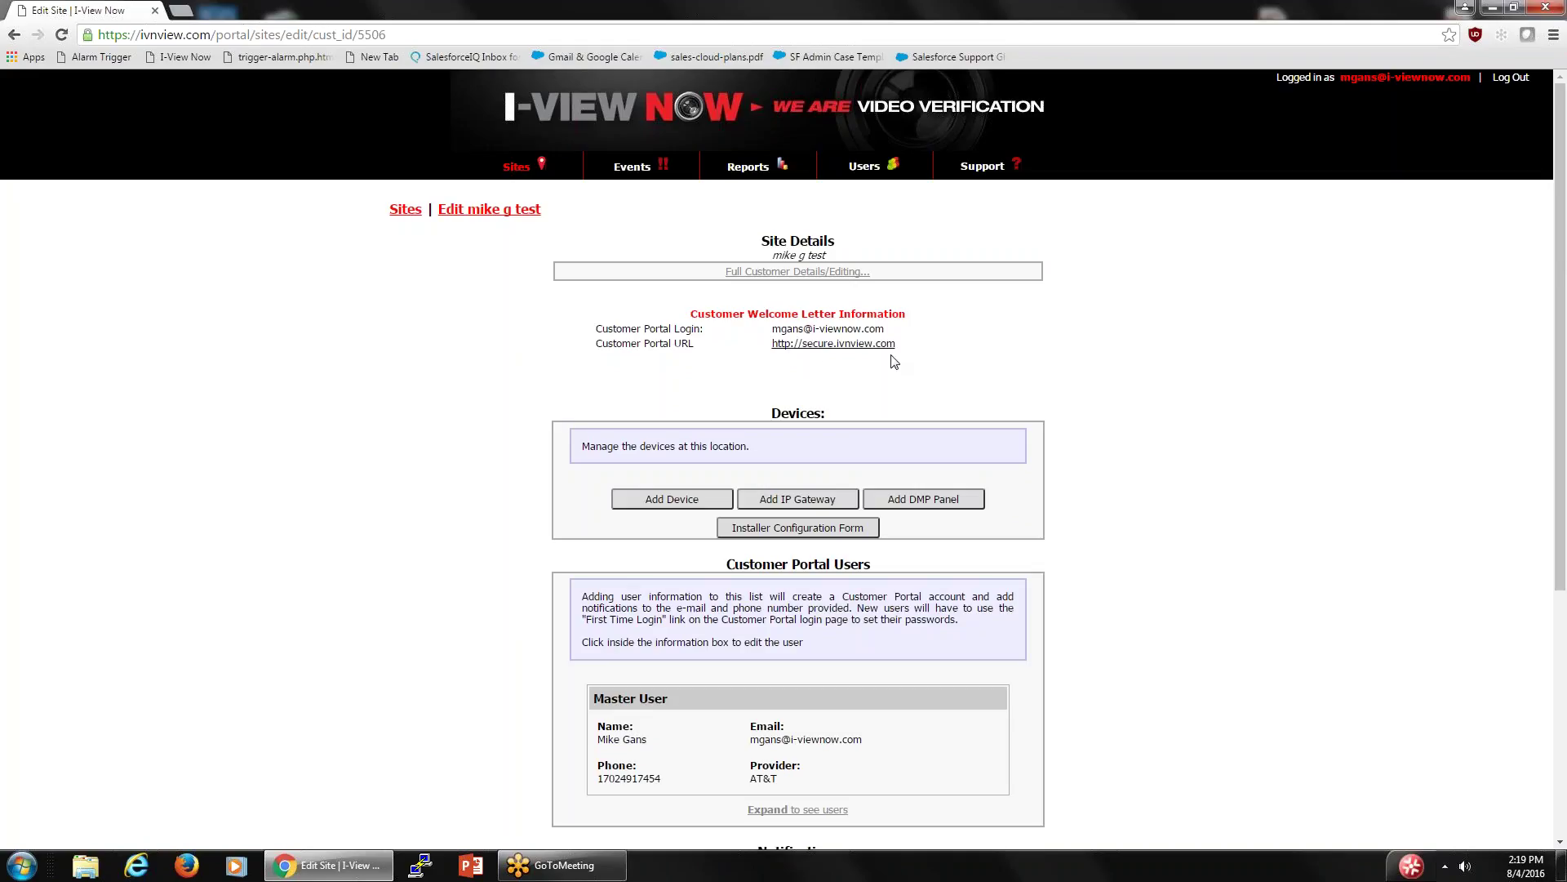
{"action": "scroll", "coordinate": [898, 367], "scroll_direction": "down", "scroll_amount": 2}
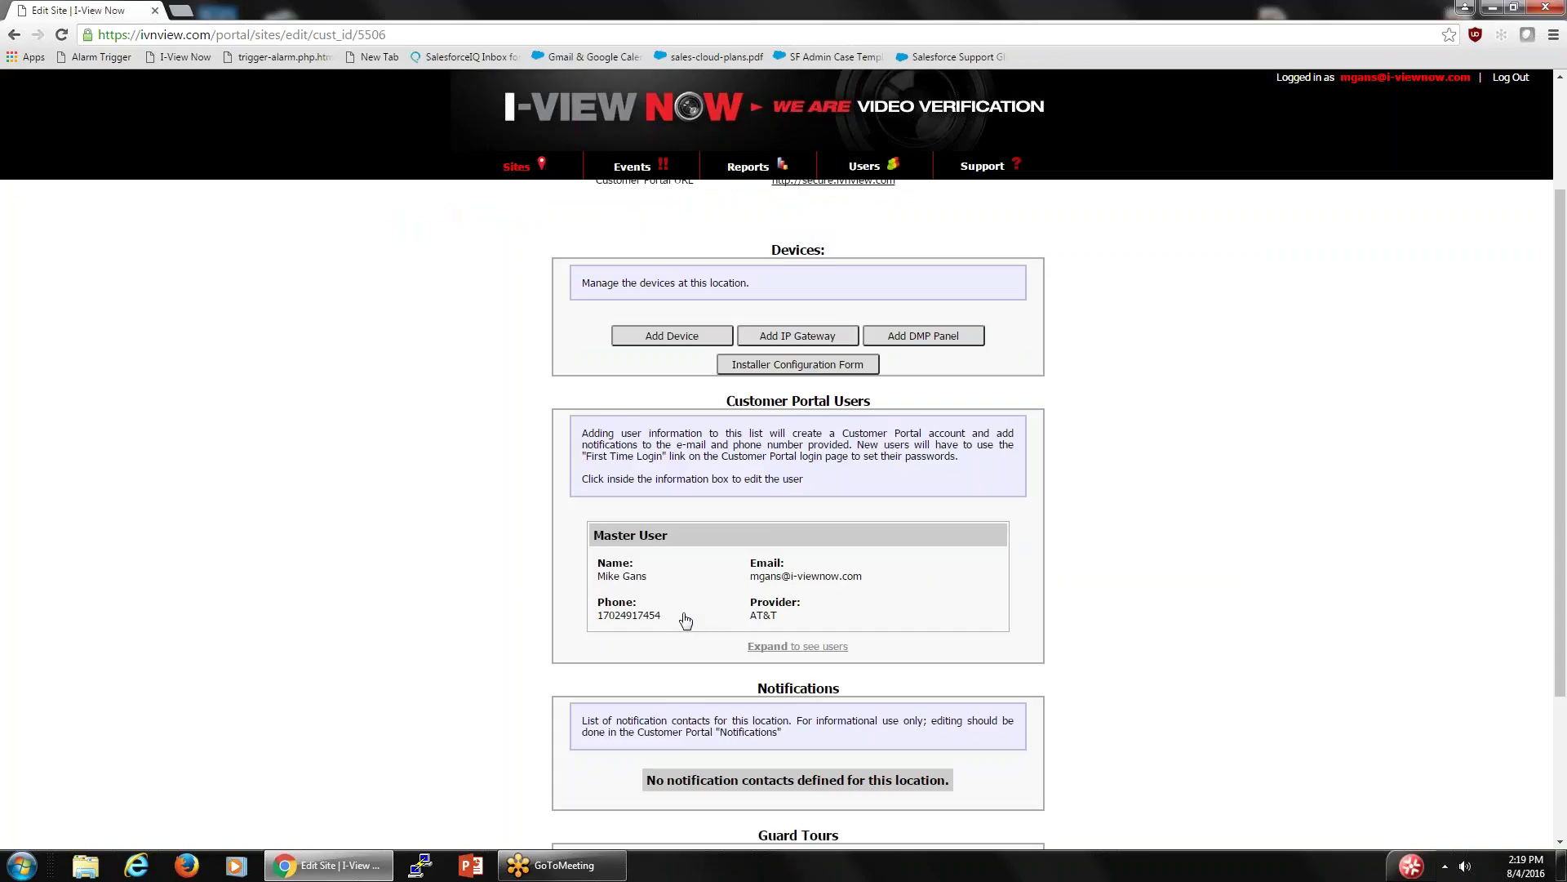
{"action": "scroll", "coordinate": [674, 608], "scroll_direction": "up", "scroll_amount": 2}
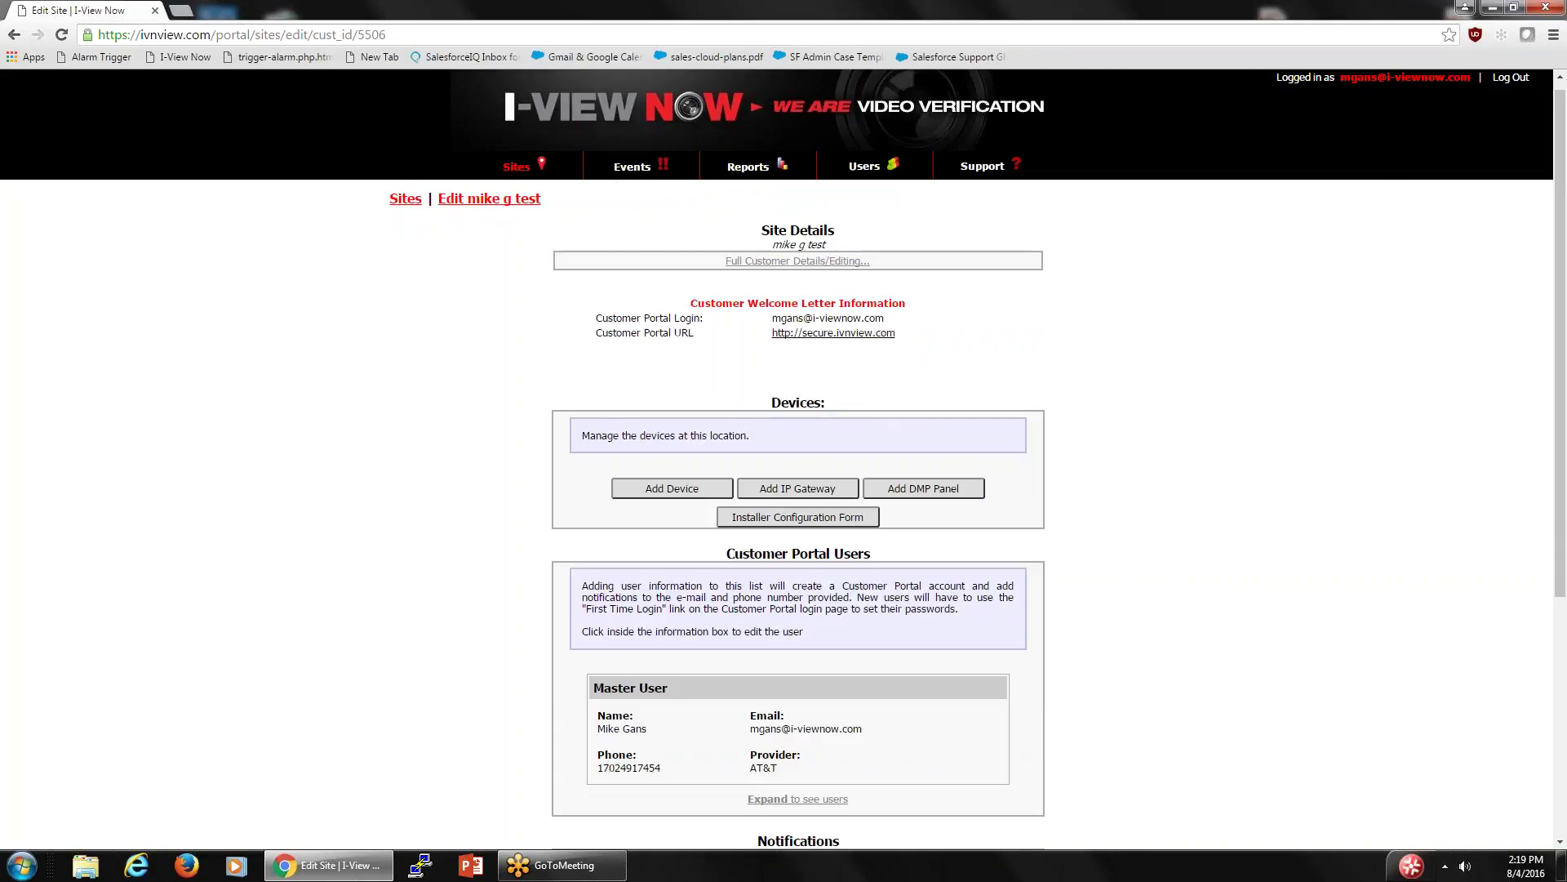
- Back on Sites, scroll to the I-View Now dealer and expand its table of sites
{"action": "left_click", "coordinate": [517, 168]}
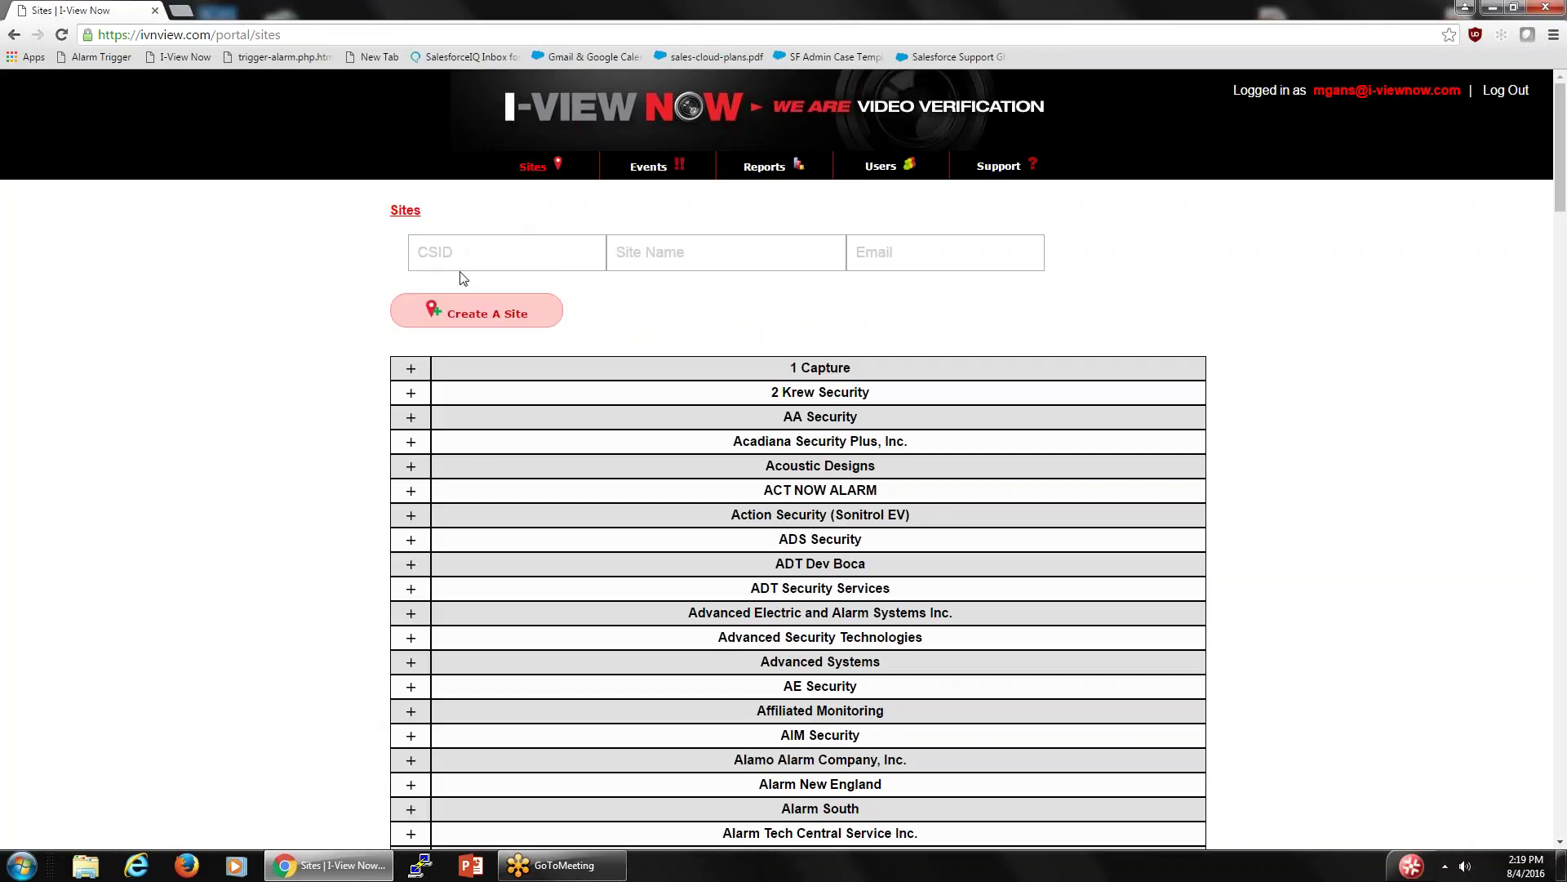
{"action": "left_click", "coordinate": [447, 251]}
{"action": "scroll", "coordinate": [639, 281], "scroll_direction": "down", "scroll_amount": 11}
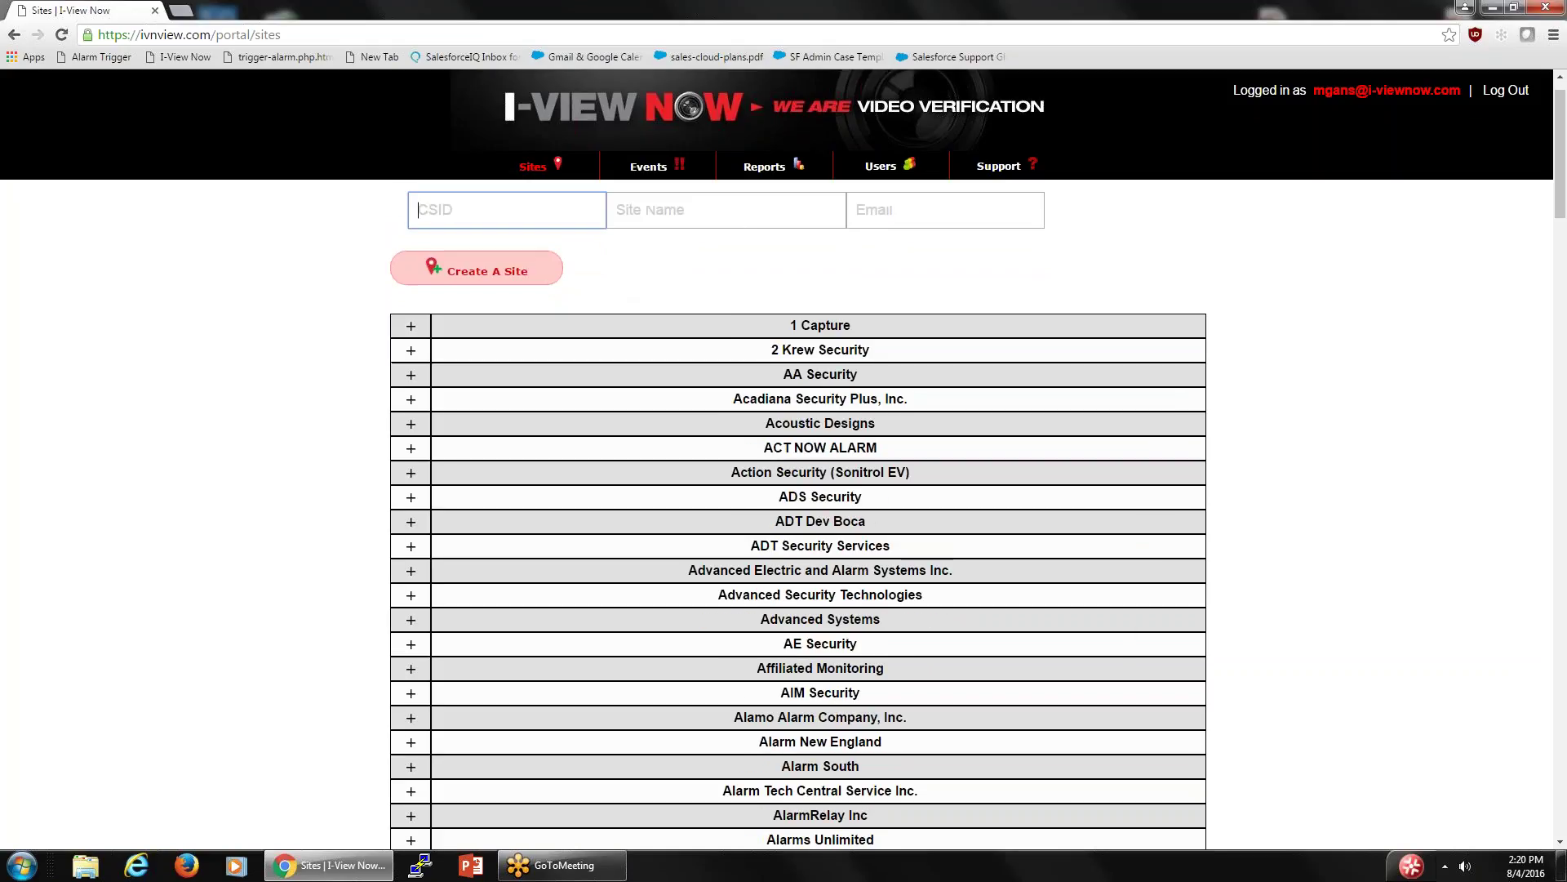
{"action": "scroll", "coordinate": [638, 282], "scroll_direction": "down", "scroll_amount": 15}
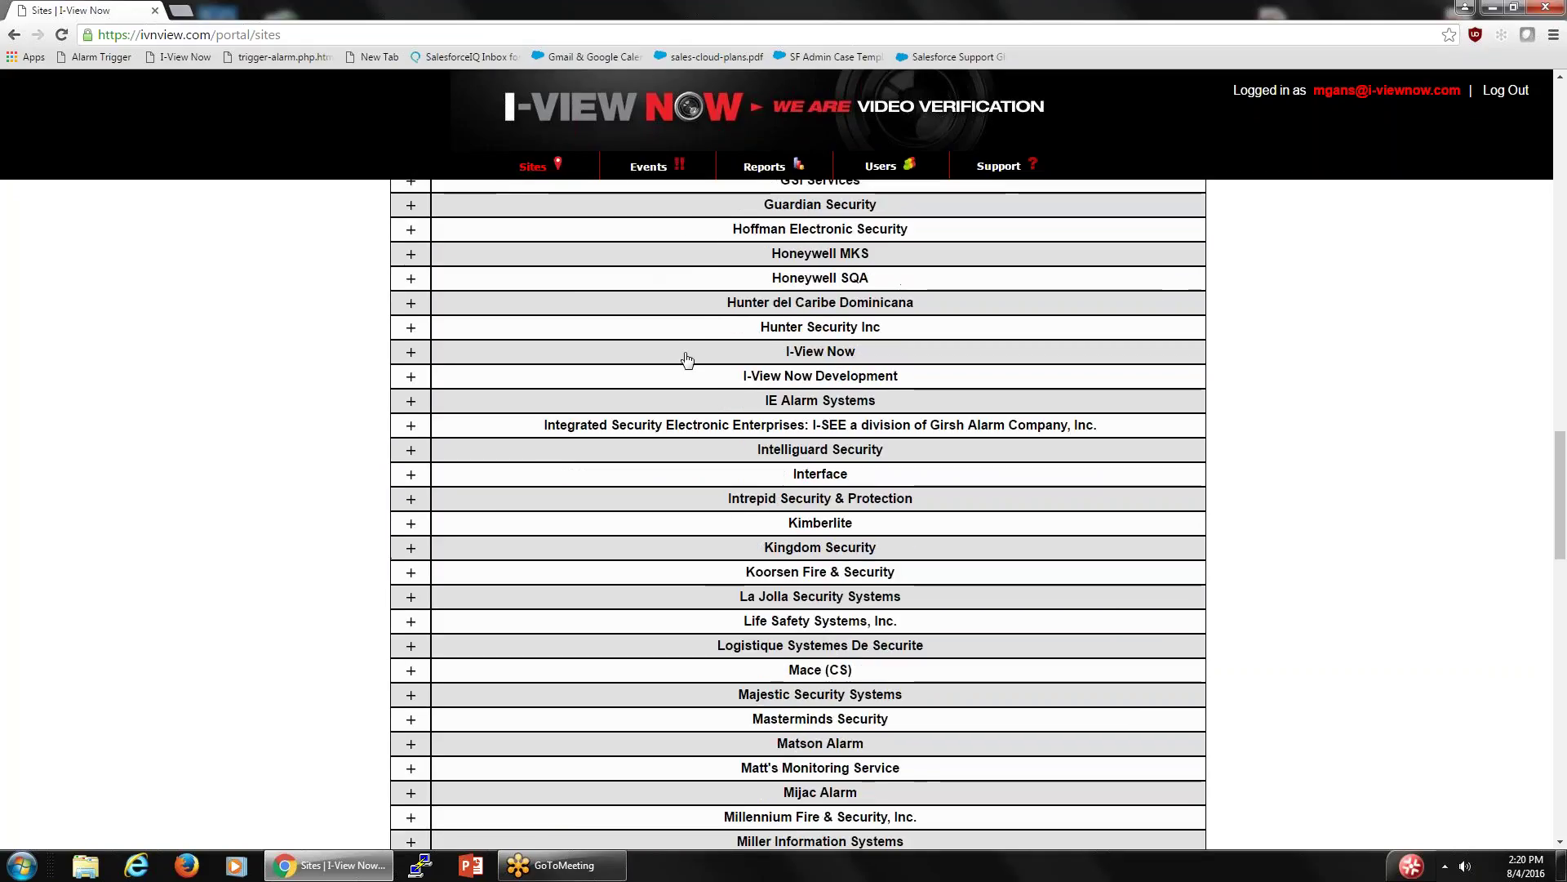
{"action": "left_click", "coordinate": [412, 353]}
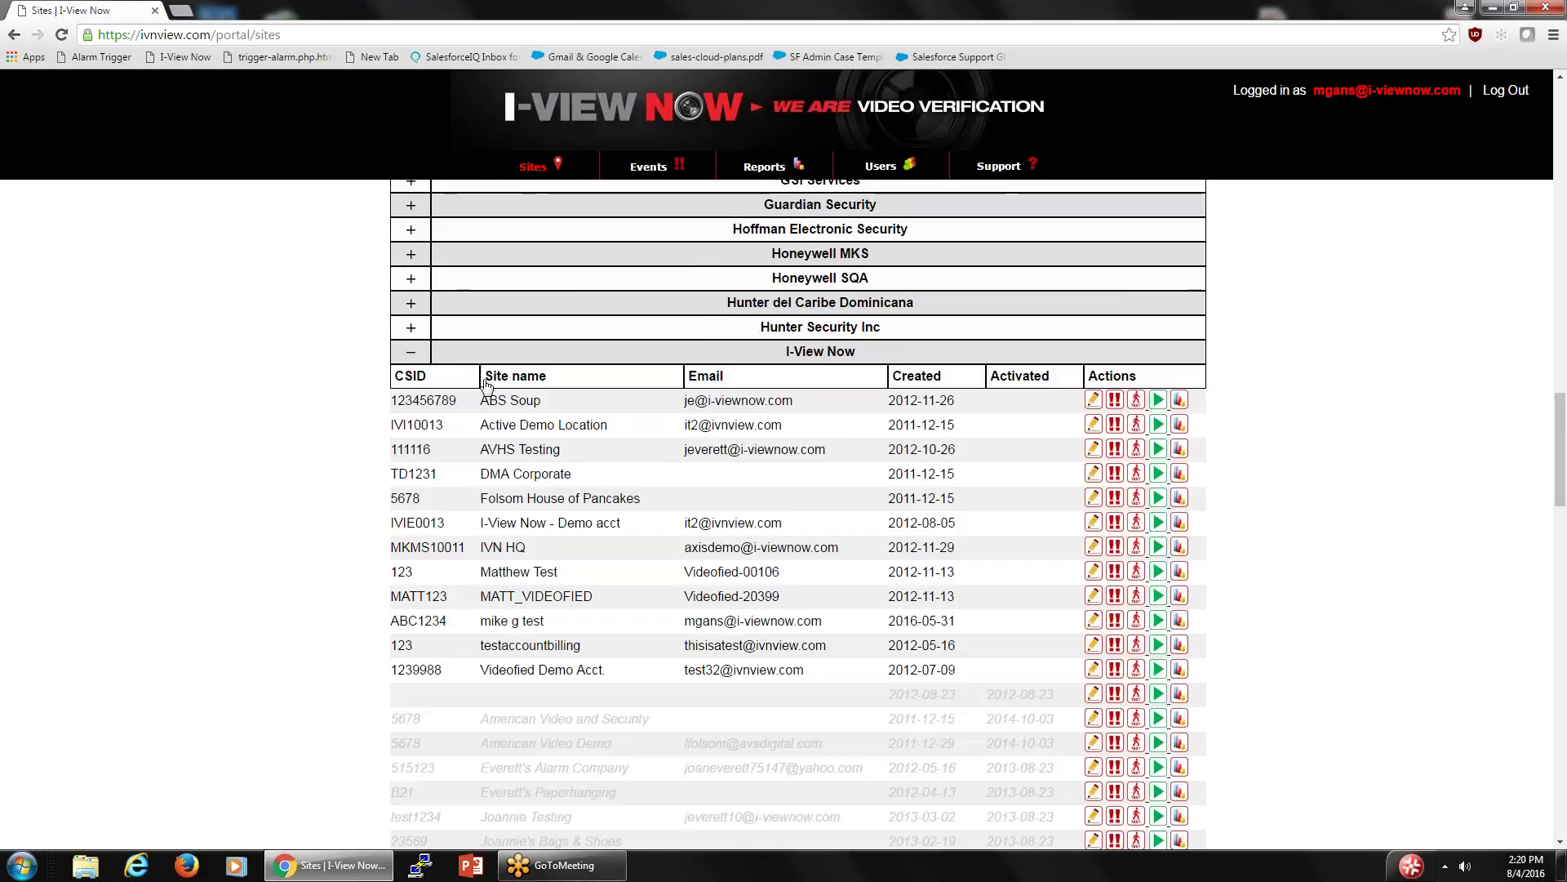
- Use the edit pencil on the test site row in the I-View Now dealer's list
{"action": "left_click", "coordinate": [1091, 622]}
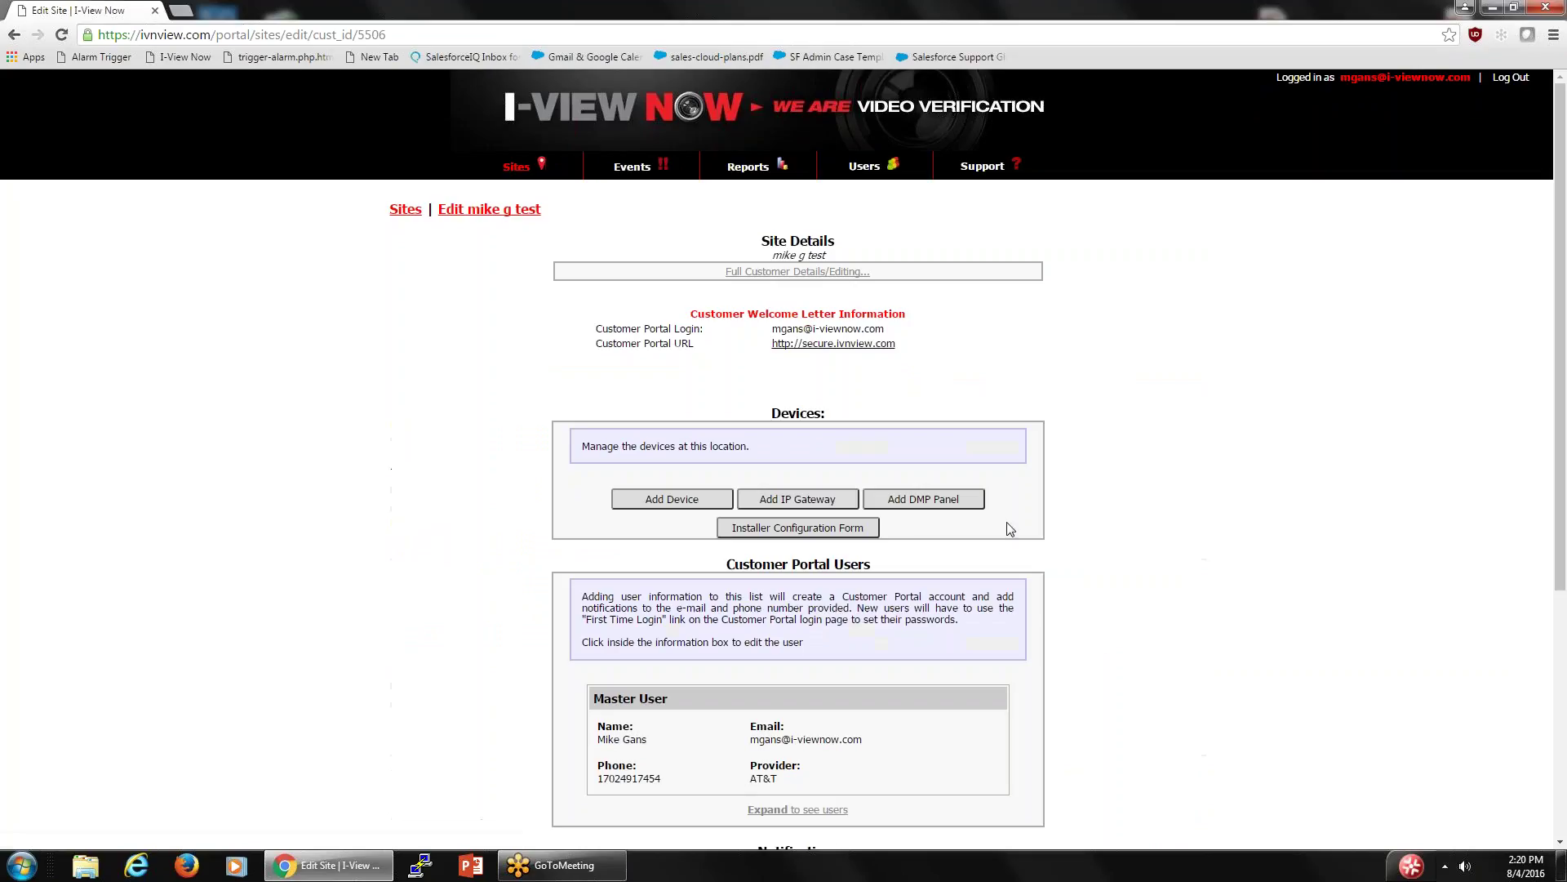
{"action": "left_click", "coordinate": [813, 277]}
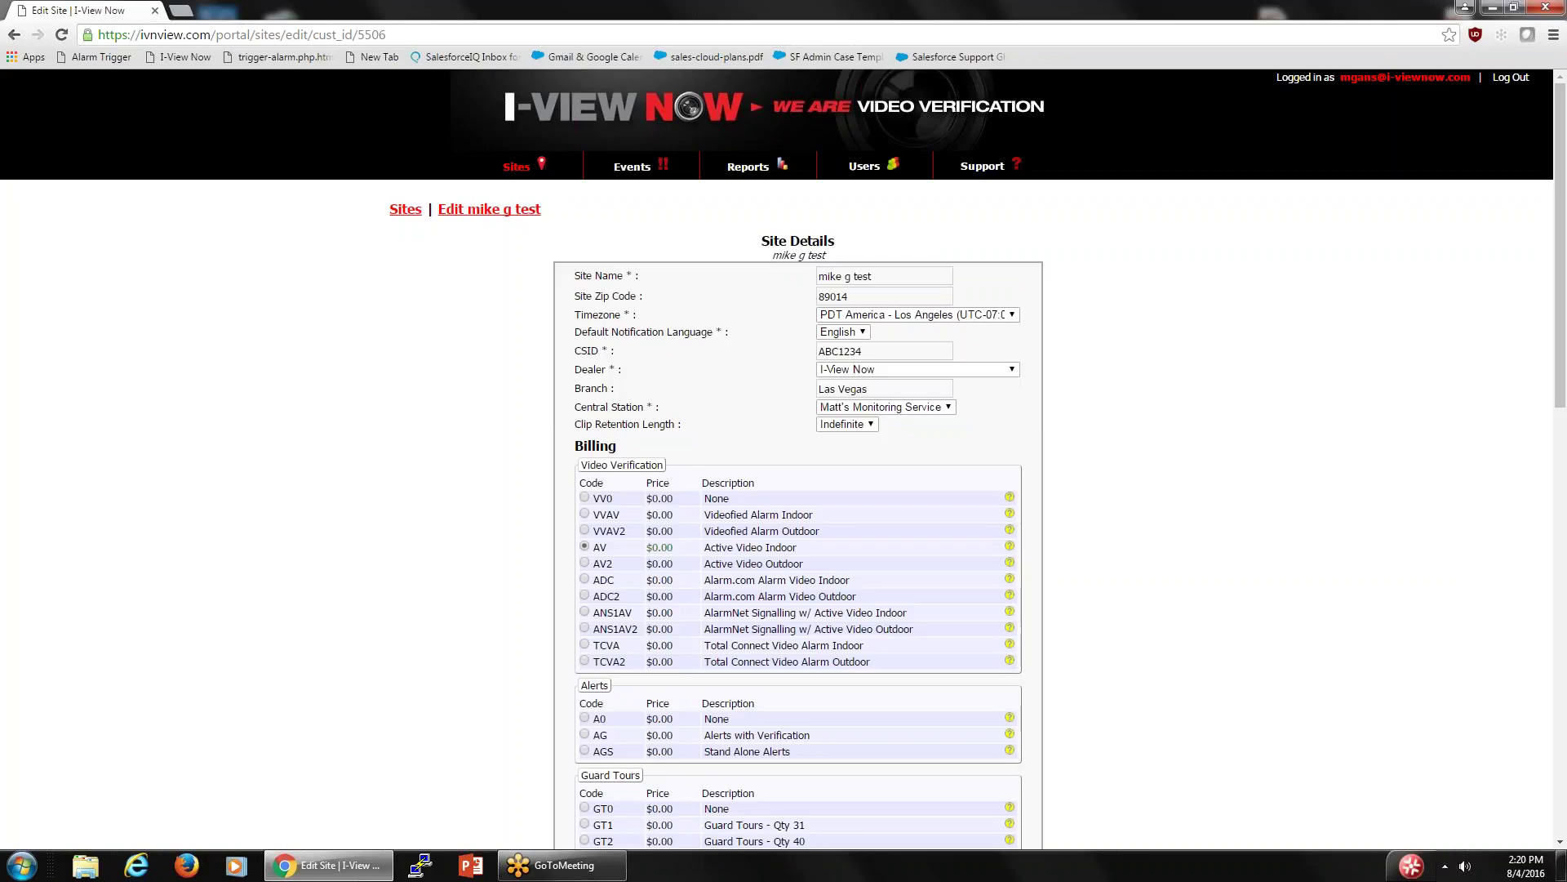
{"action": "scroll", "coordinate": [1085, 613], "scroll_direction": "down", "scroll_amount": 4}
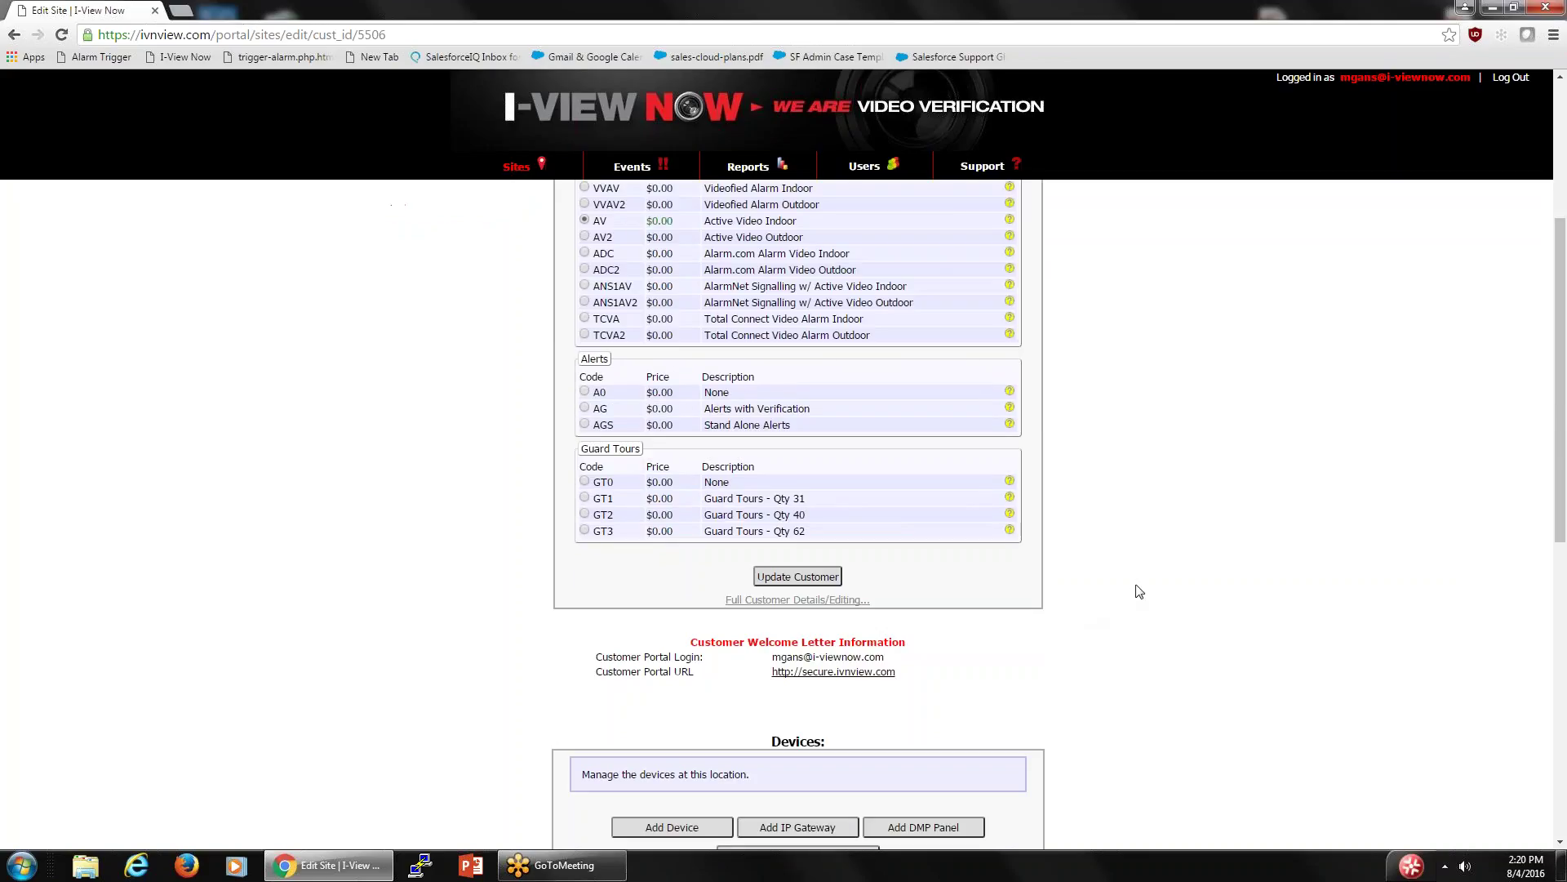
{"action": "left_click", "coordinate": [815, 602]}
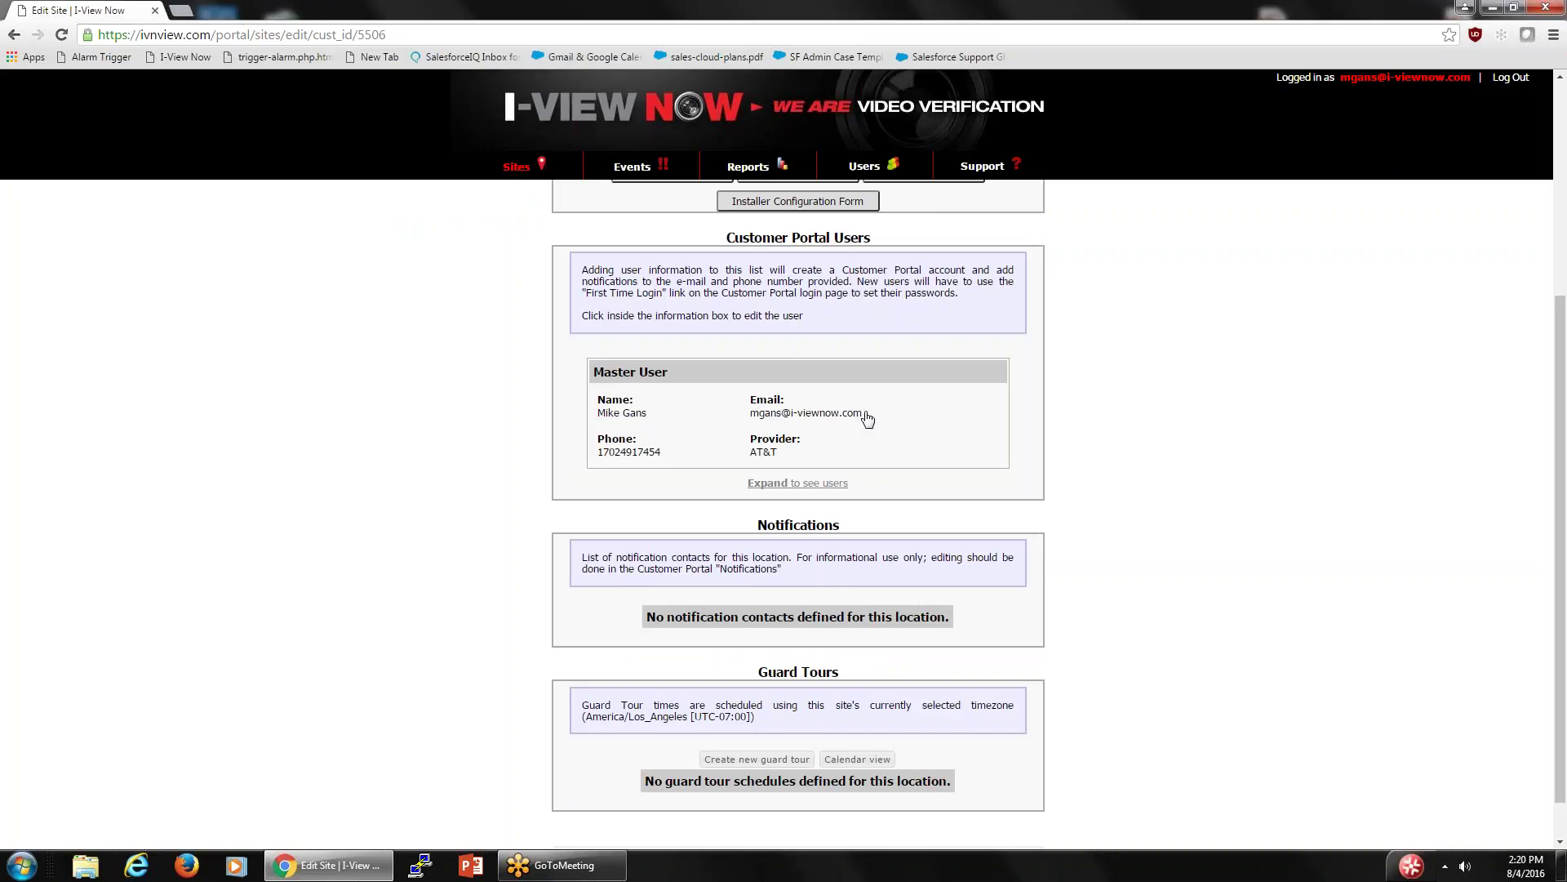
- Copy the master user's email address to the clipboard, then go back to the Sites list
{"action": "left_click_drag", "start_coordinate": [867, 415], "coordinate": [754, 428]}
{"action": "triple_click", "coordinate": [755, 425]}
{"action": "right_click", "coordinate": [779, 413]}
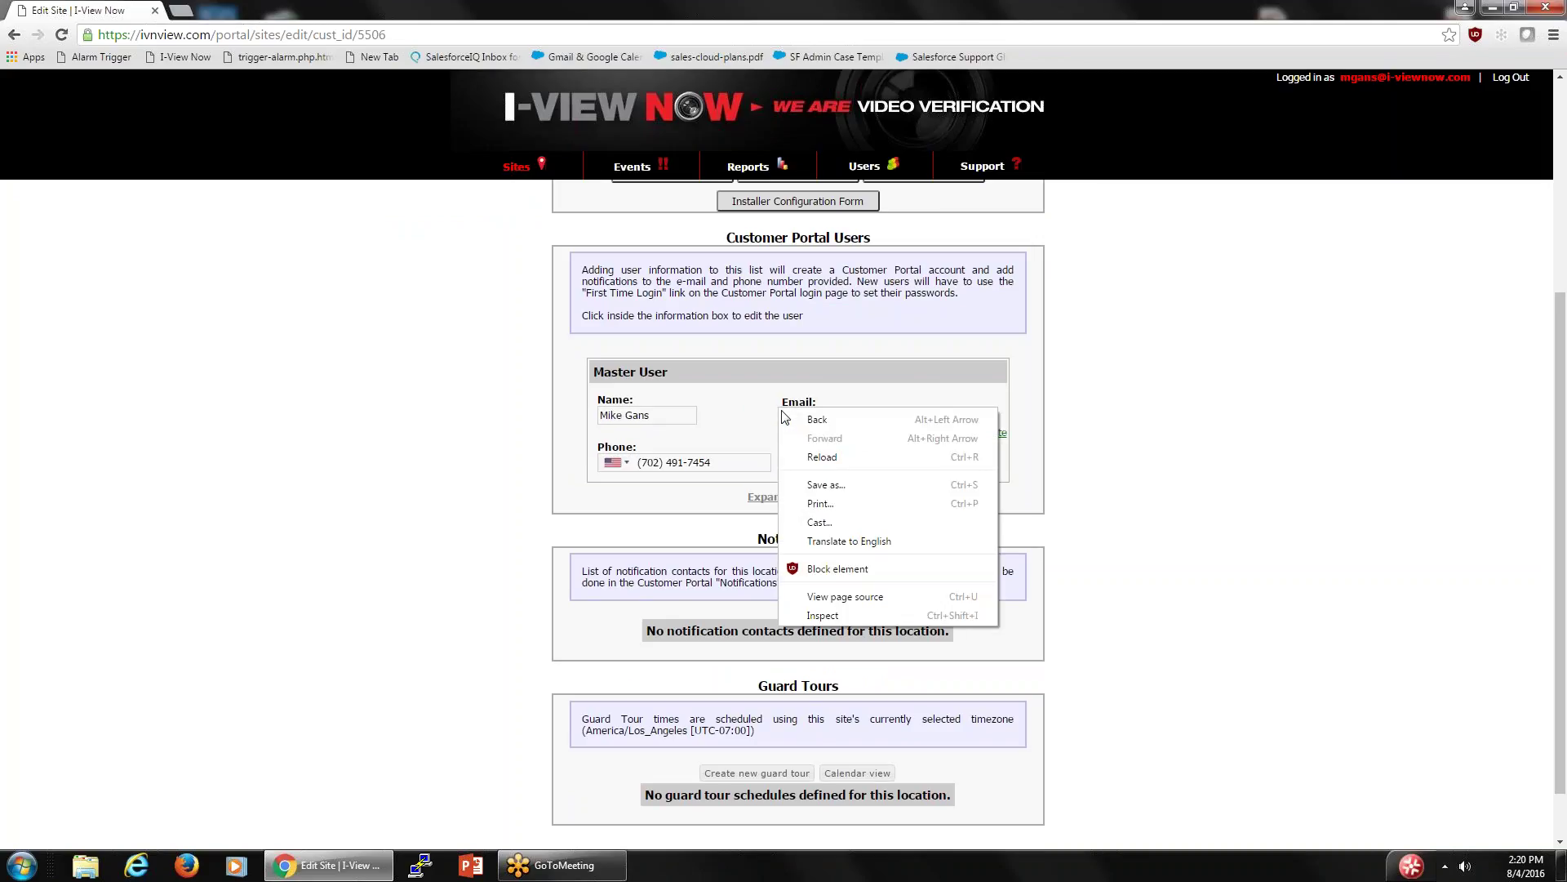
{"action": "left_click", "coordinate": [1137, 626]}
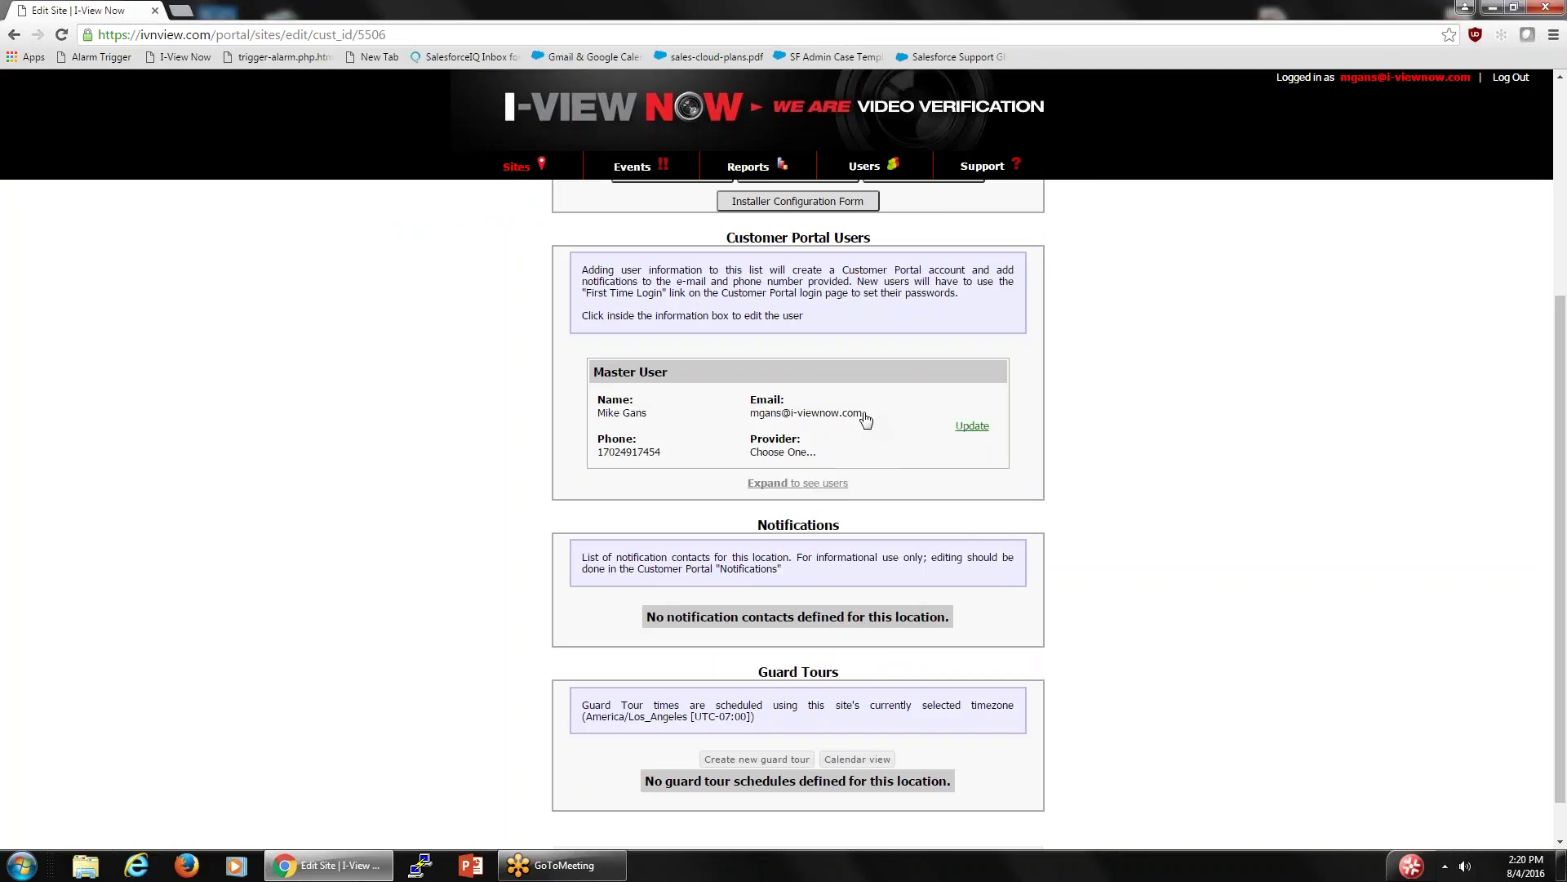
{"action": "left_click_drag", "start_coordinate": [866, 421], "coordinate": [751, 426]}
{"action": "left_click", "coordinate": [754, 426]}
{"action": "triple_click", "coordinate": [755, 424]}
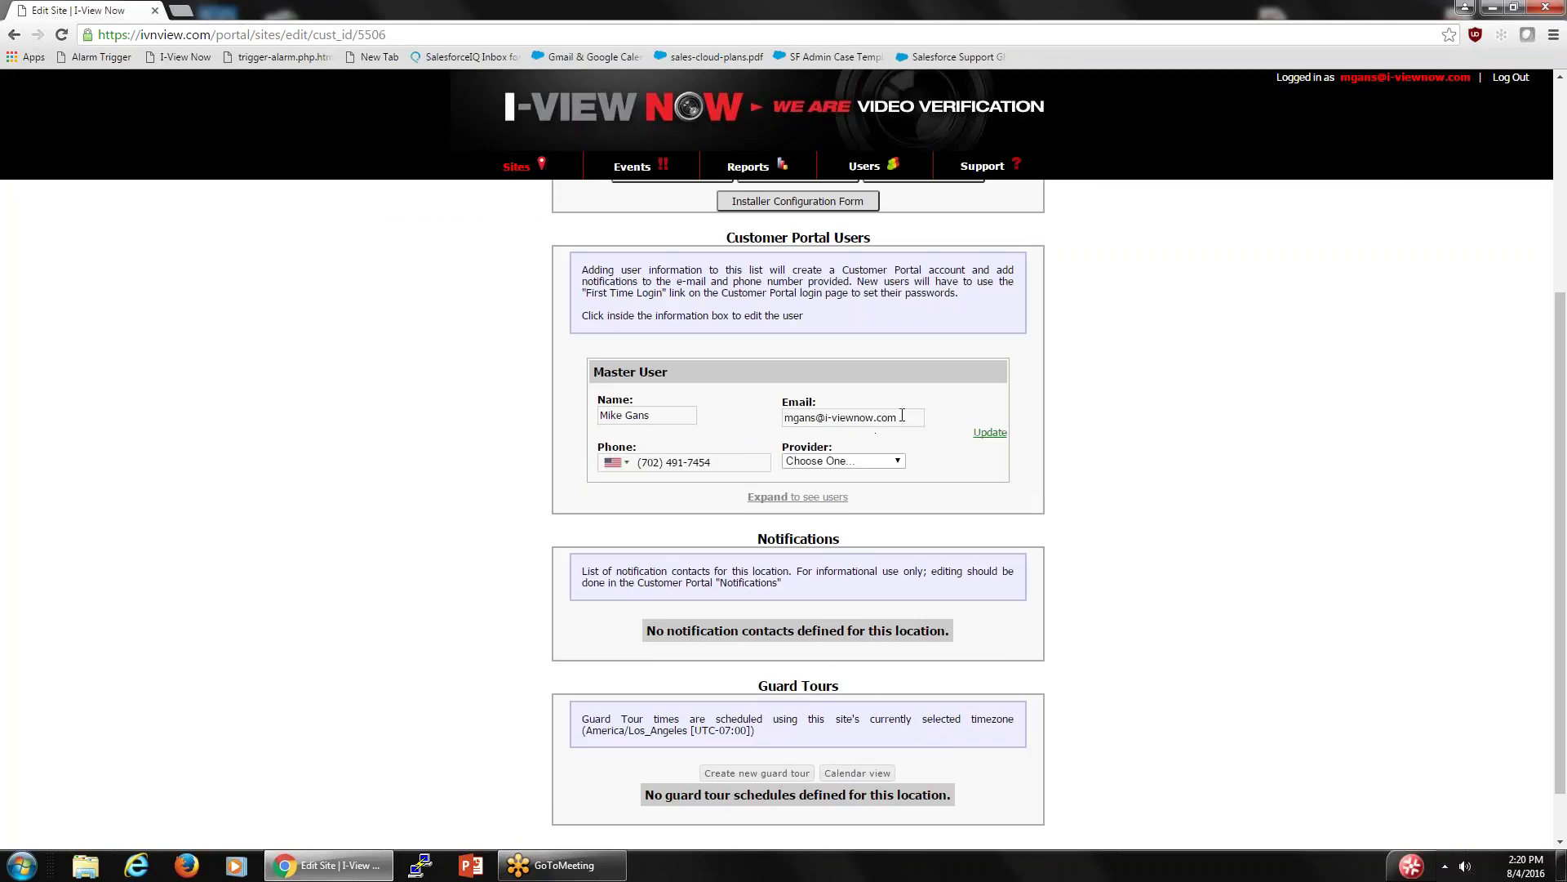
{"action": "left_click_drag", "start_coordinate": [902, 416], "coordinate": [785, 418]}
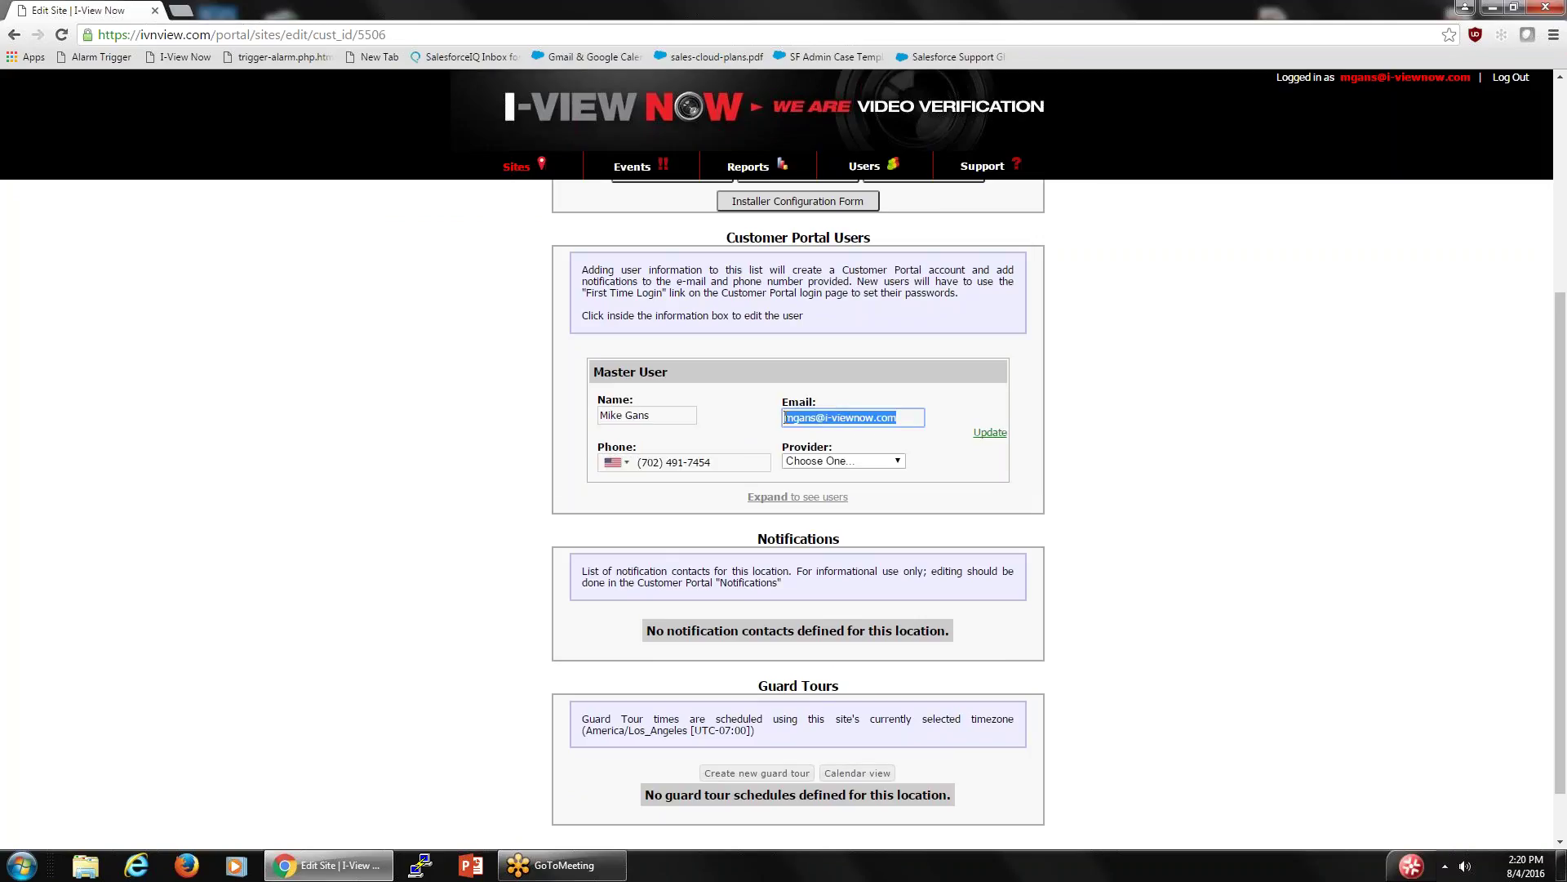
{"action": "right_click", "coordinate": [842, 420]}
{"action": "left_click", "coordinate": [891, 453]}
{"action": "left_click", "coordinate": [517, 167]}
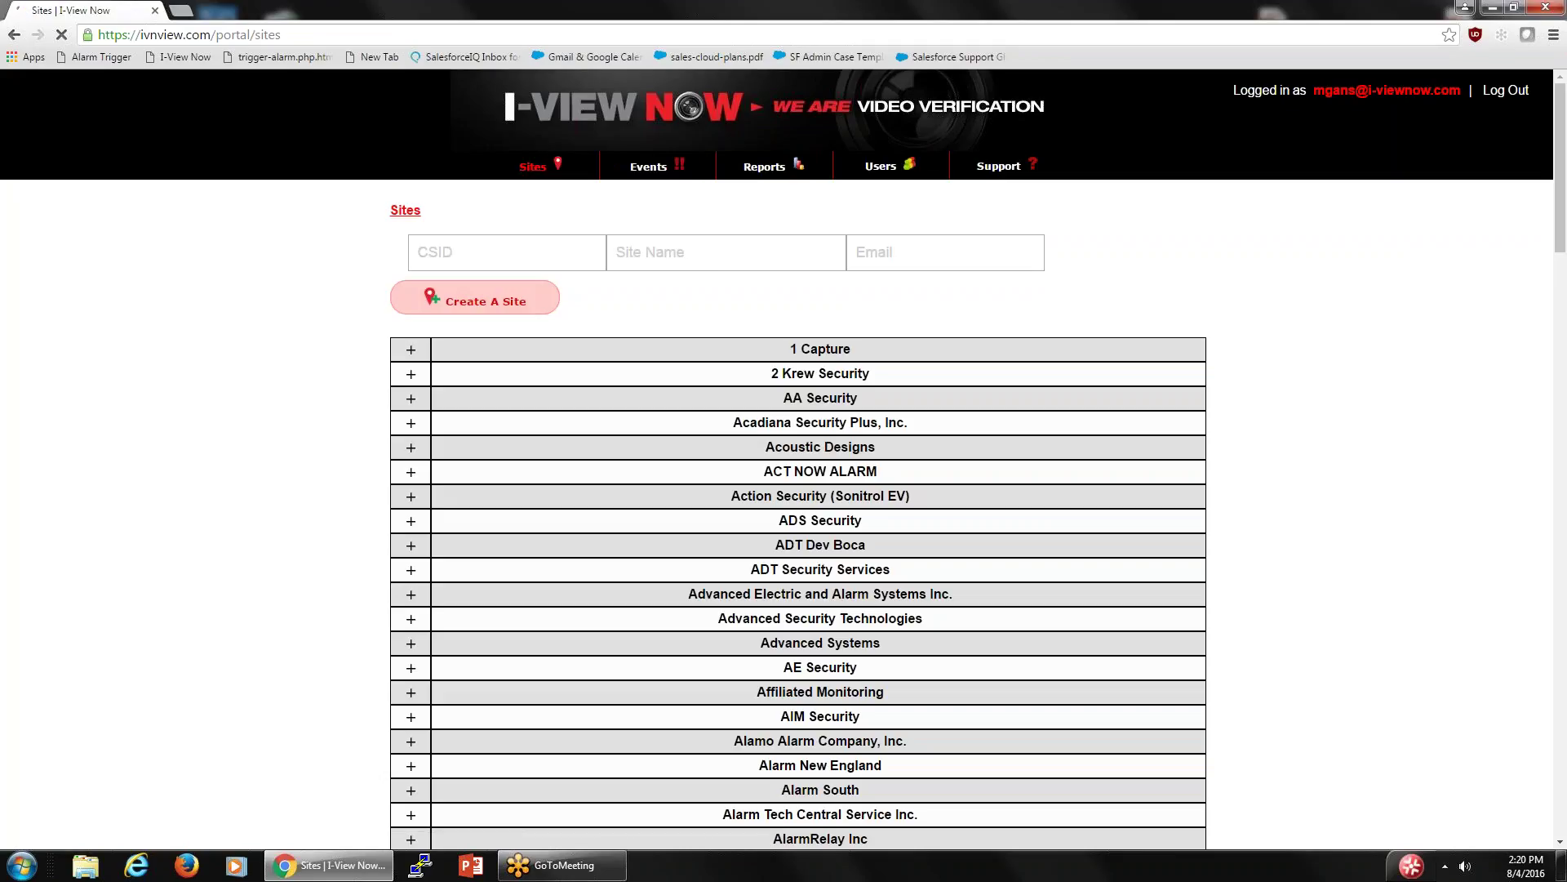
{"action": "left_click", "coordinate": [890, 251]}
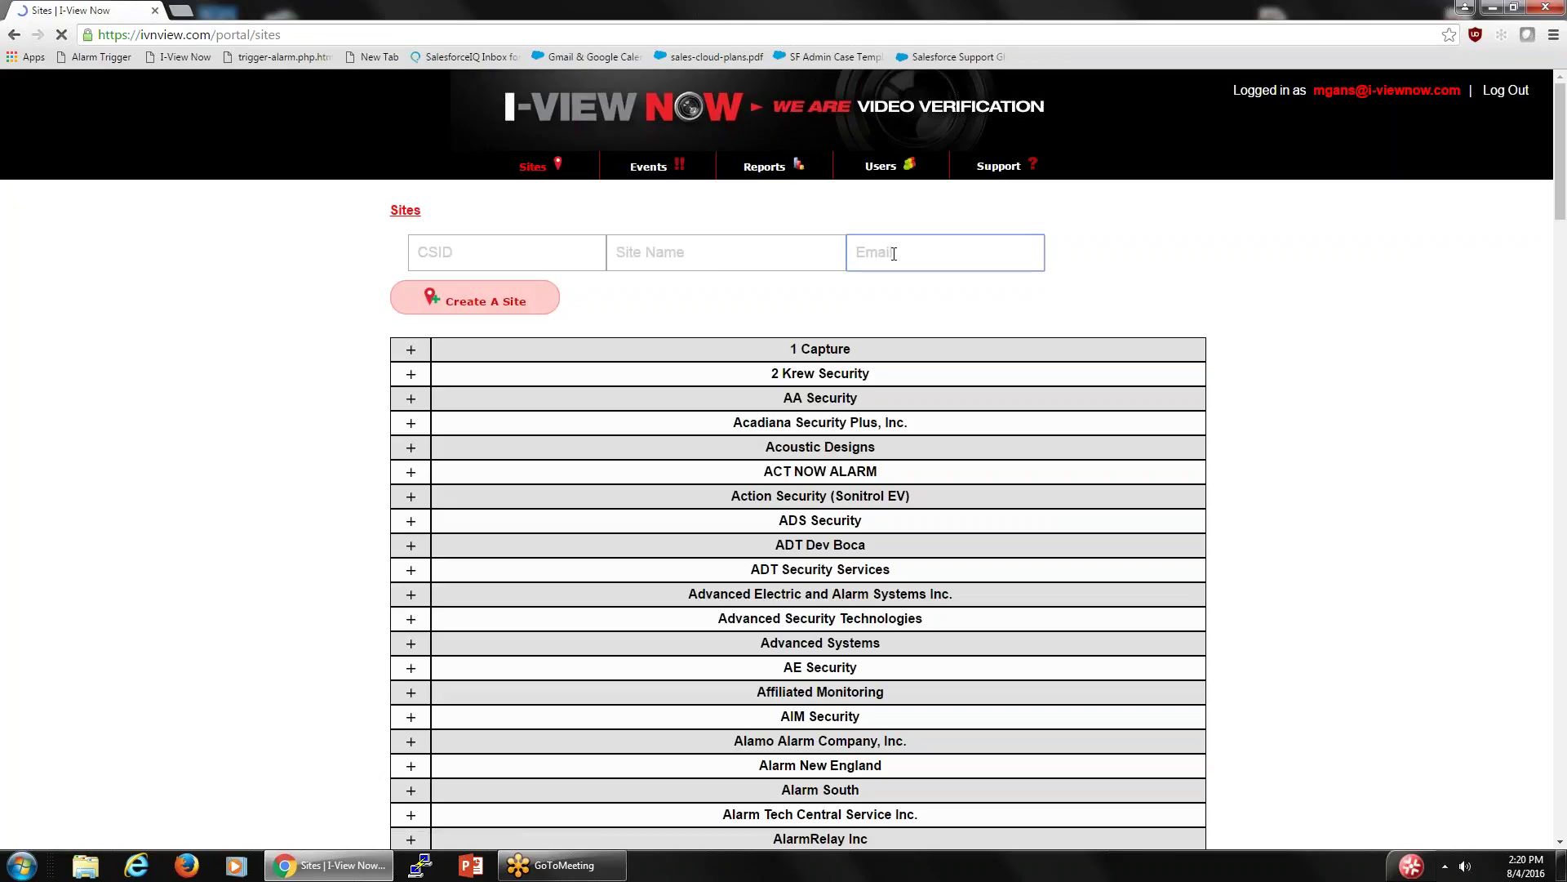
{"action": "right_click", "coordinate": [893, 254]}
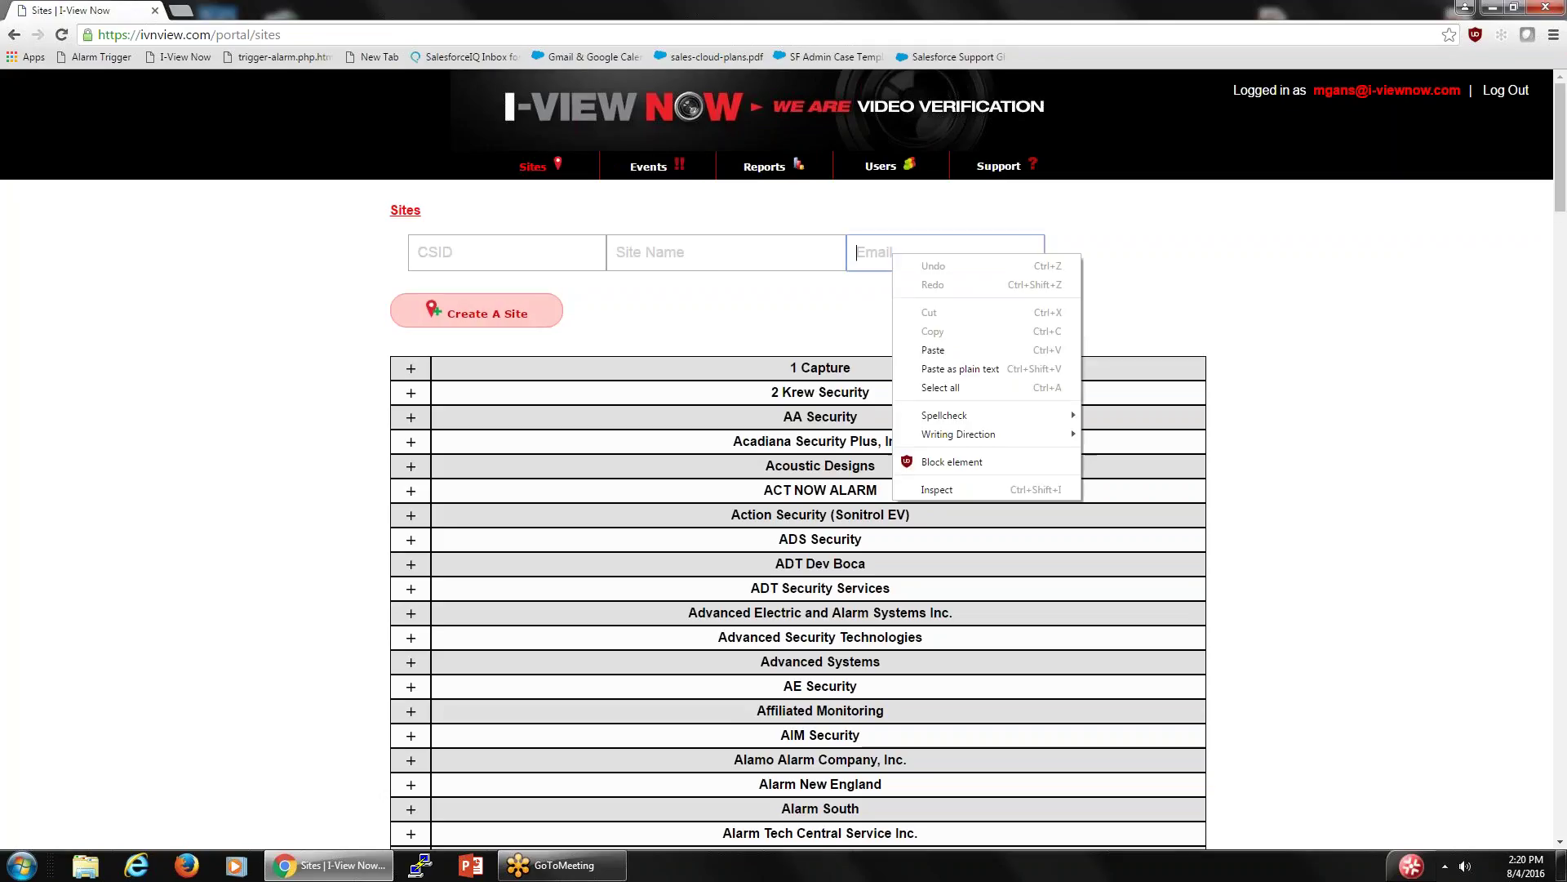
{"action": "left_click", "coordinate": [957, 351]}
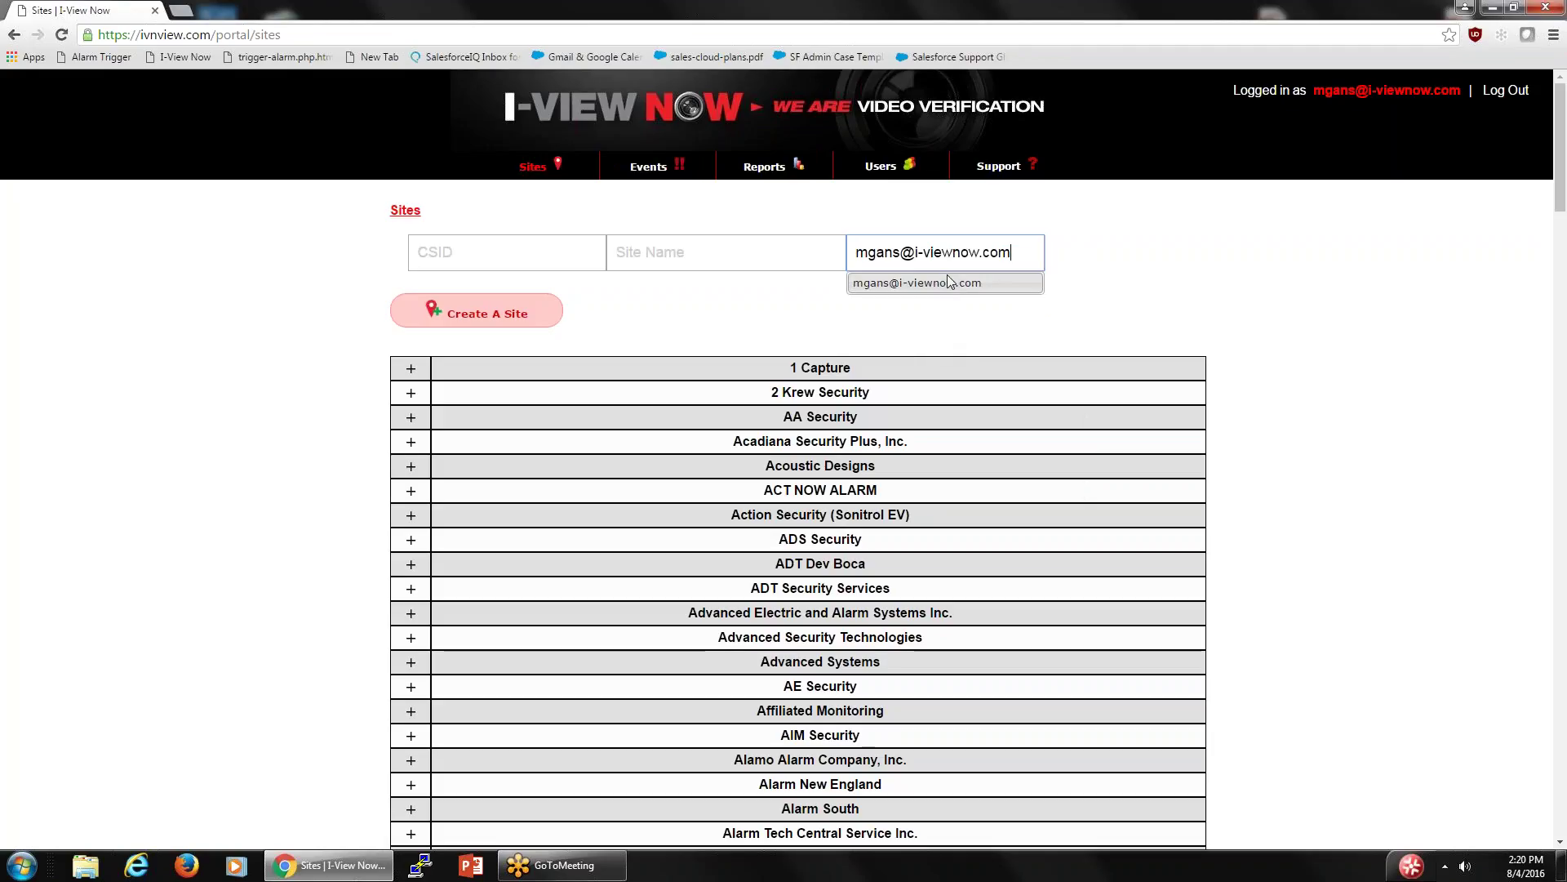
{"action": "left_click", "coordinate": [950, 286]}
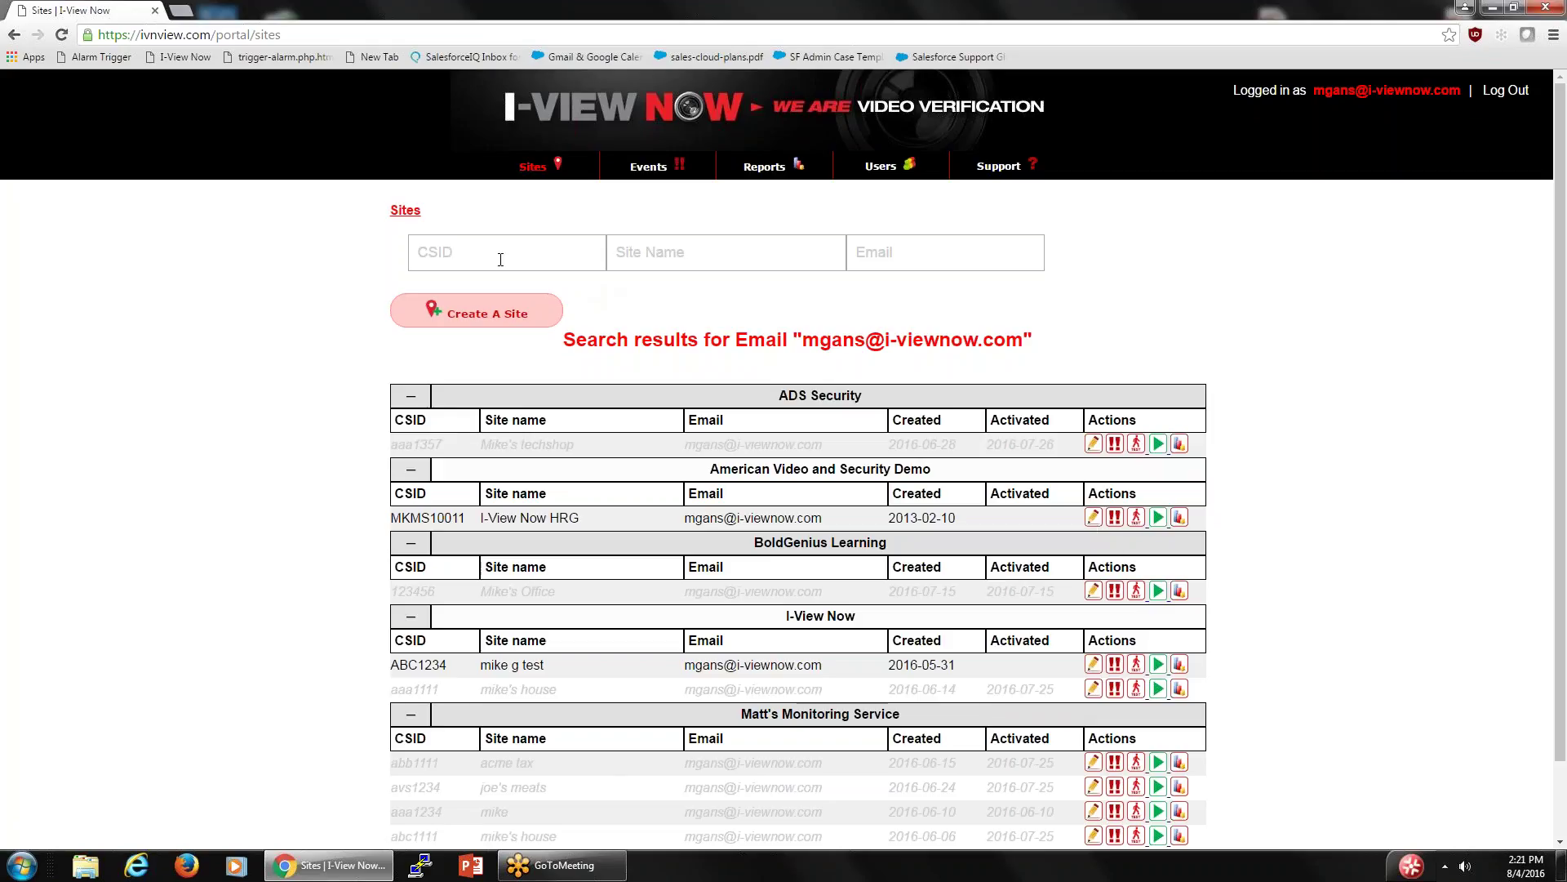
{"action": "left_click", "coordinate": [539, 167]}
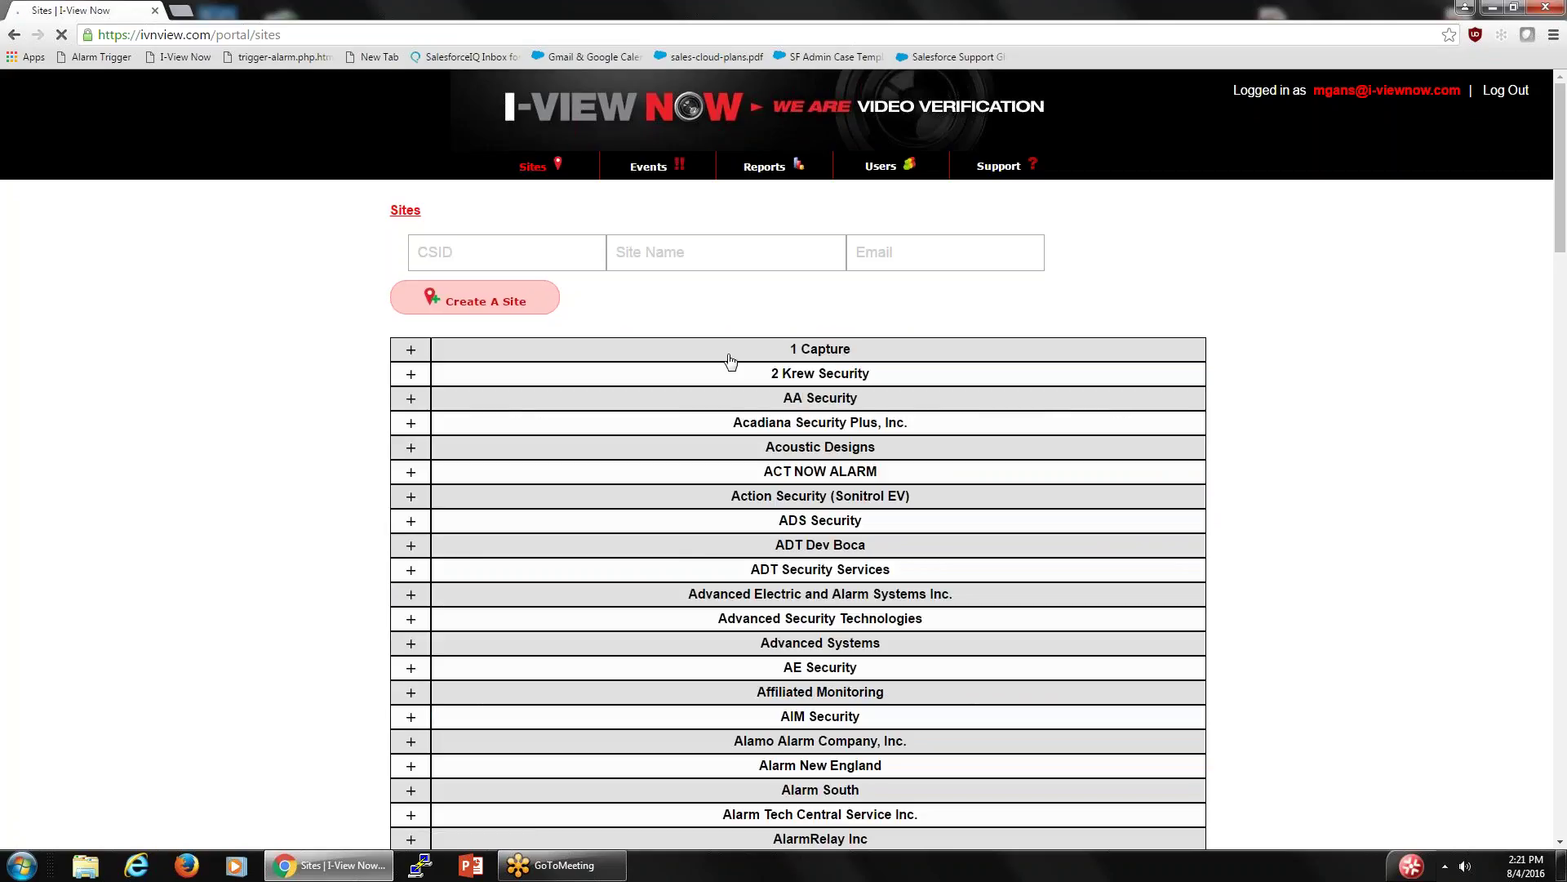
{"action": "left_click", "coordinate": [680, 258]}
{"action": "type", "text": "mik"}
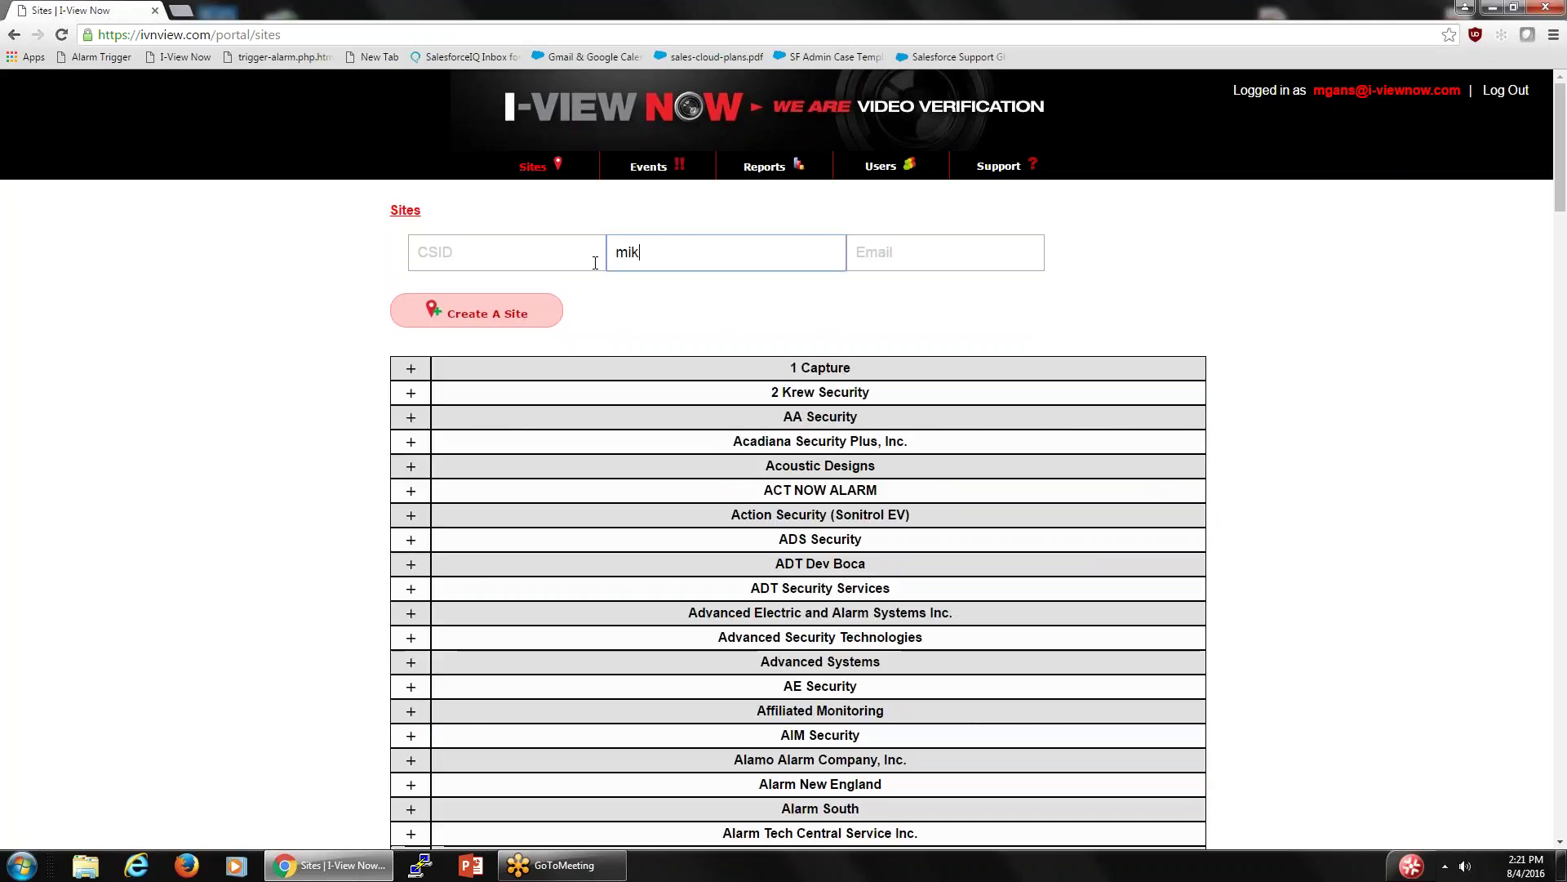
{"action": "type", "text": "e"}
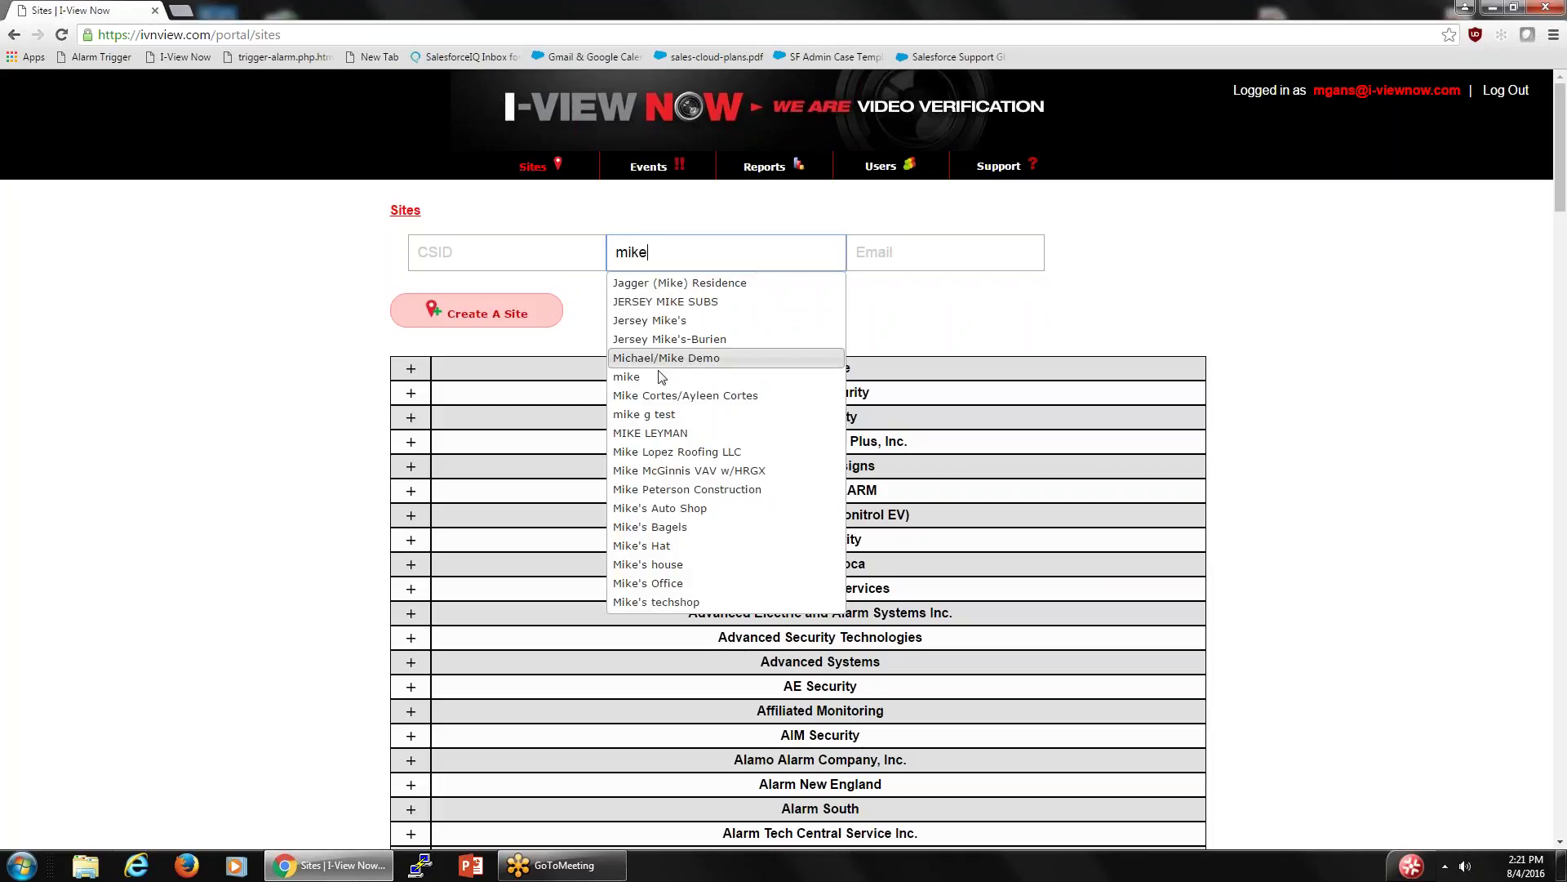
{"action": "left_click", "coordinate": [649, 415]}
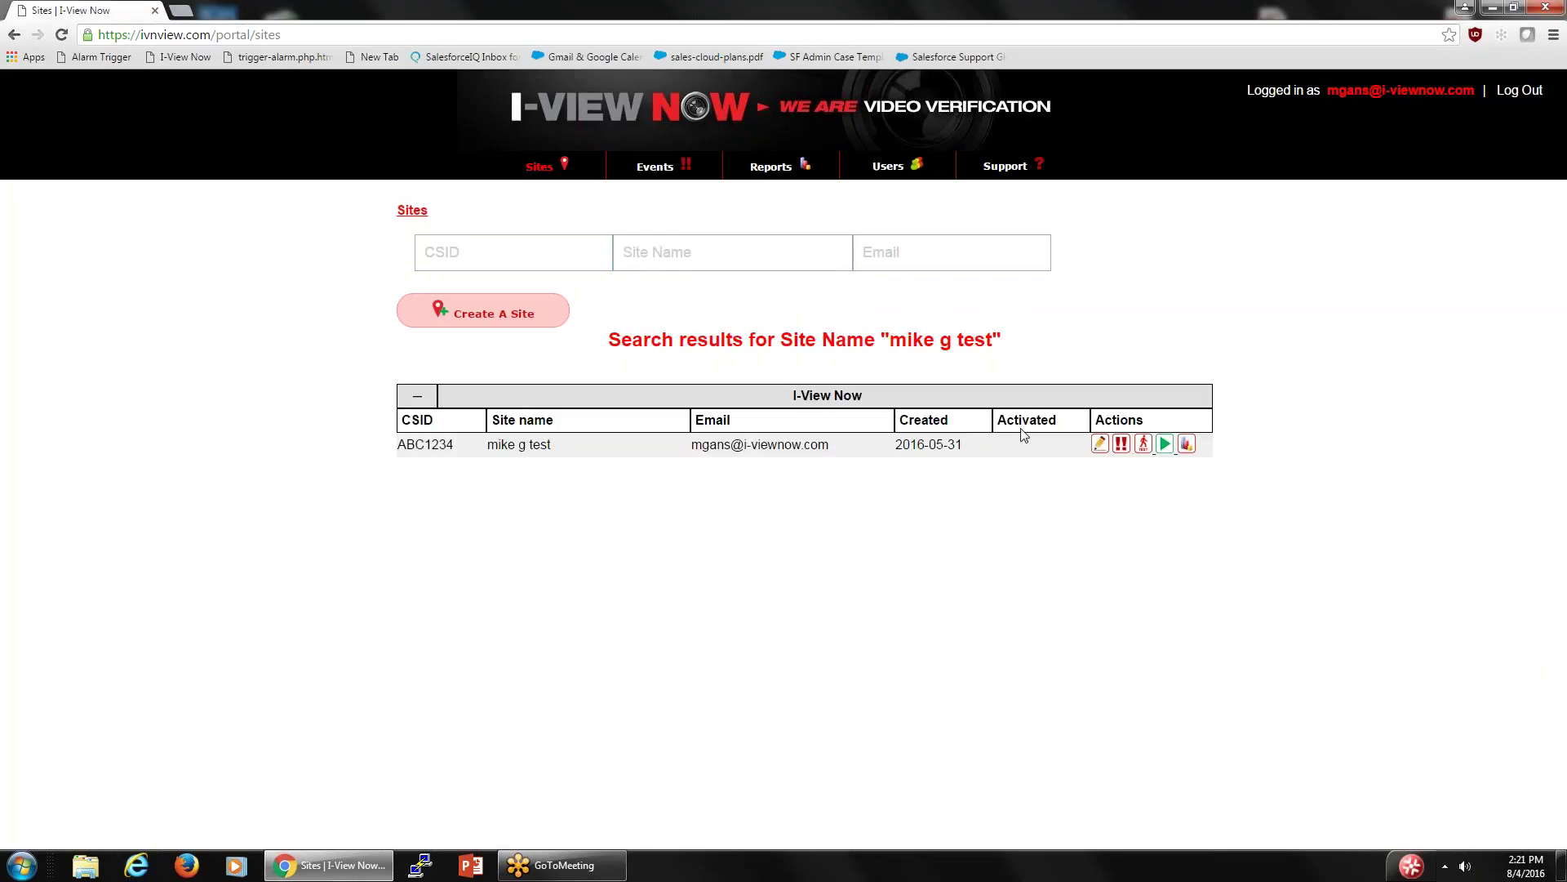
{"action": "left_click", "coordinate": [412, 212]}
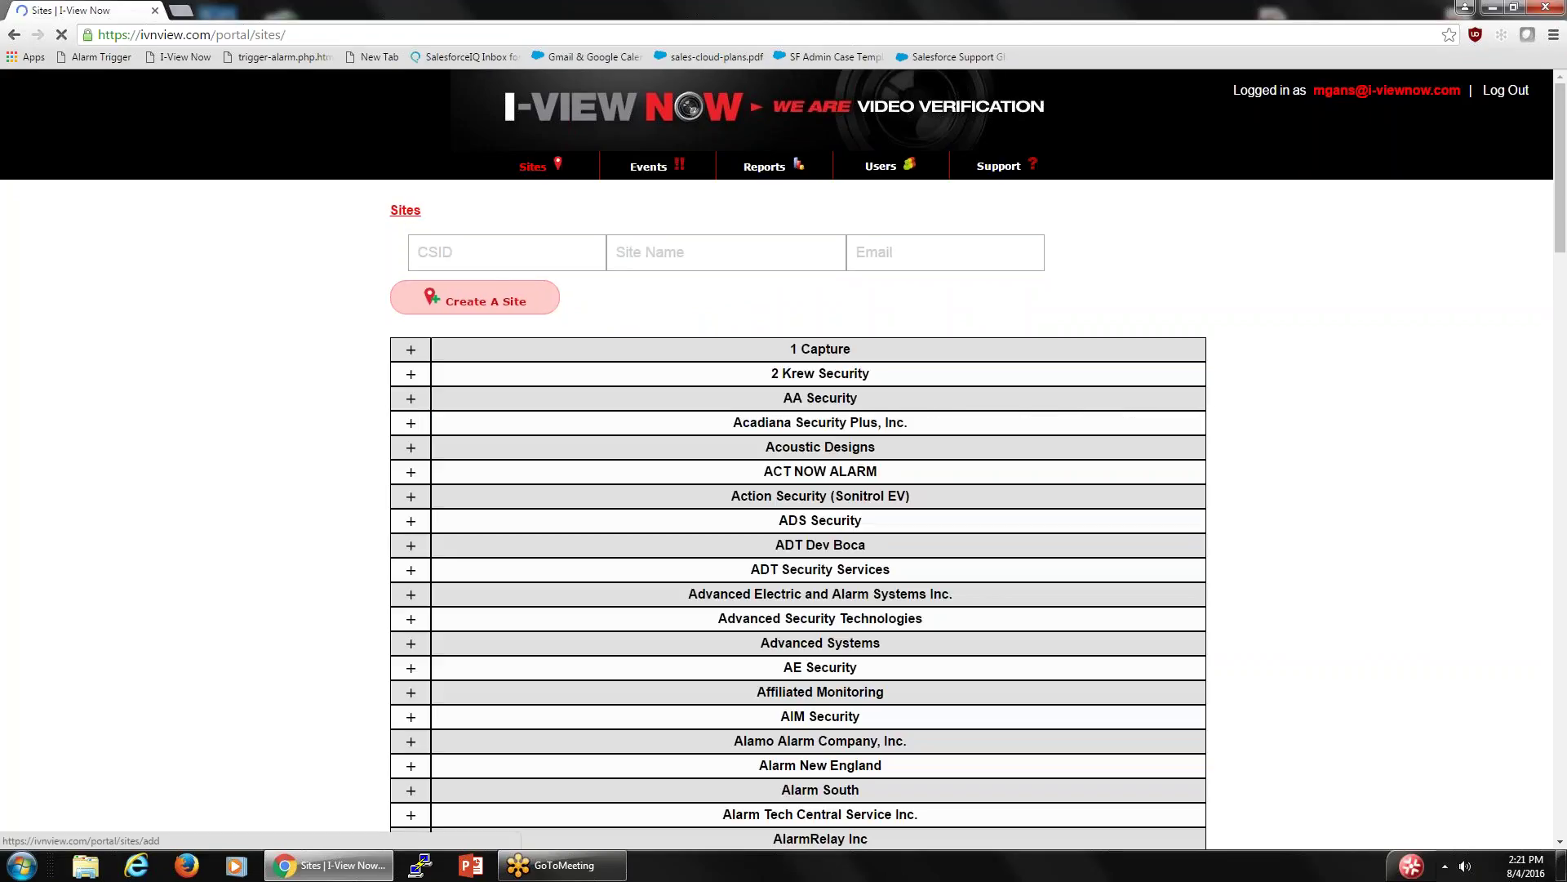
{"action": "left_click", "coordinate": [449, 249]}
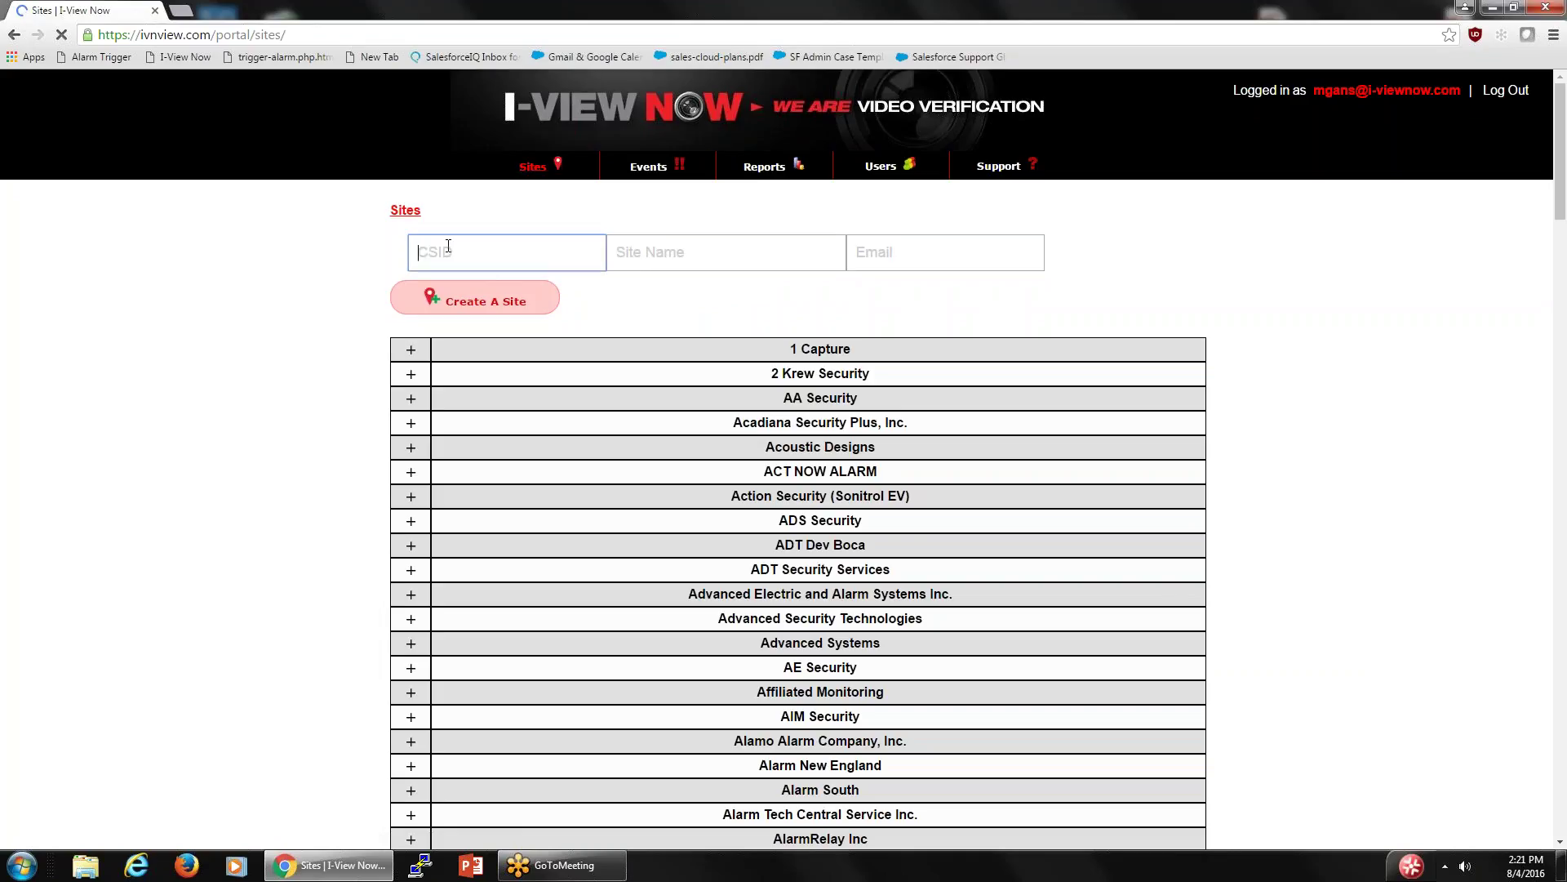
{"action": "type", "text": "ABC1234"}
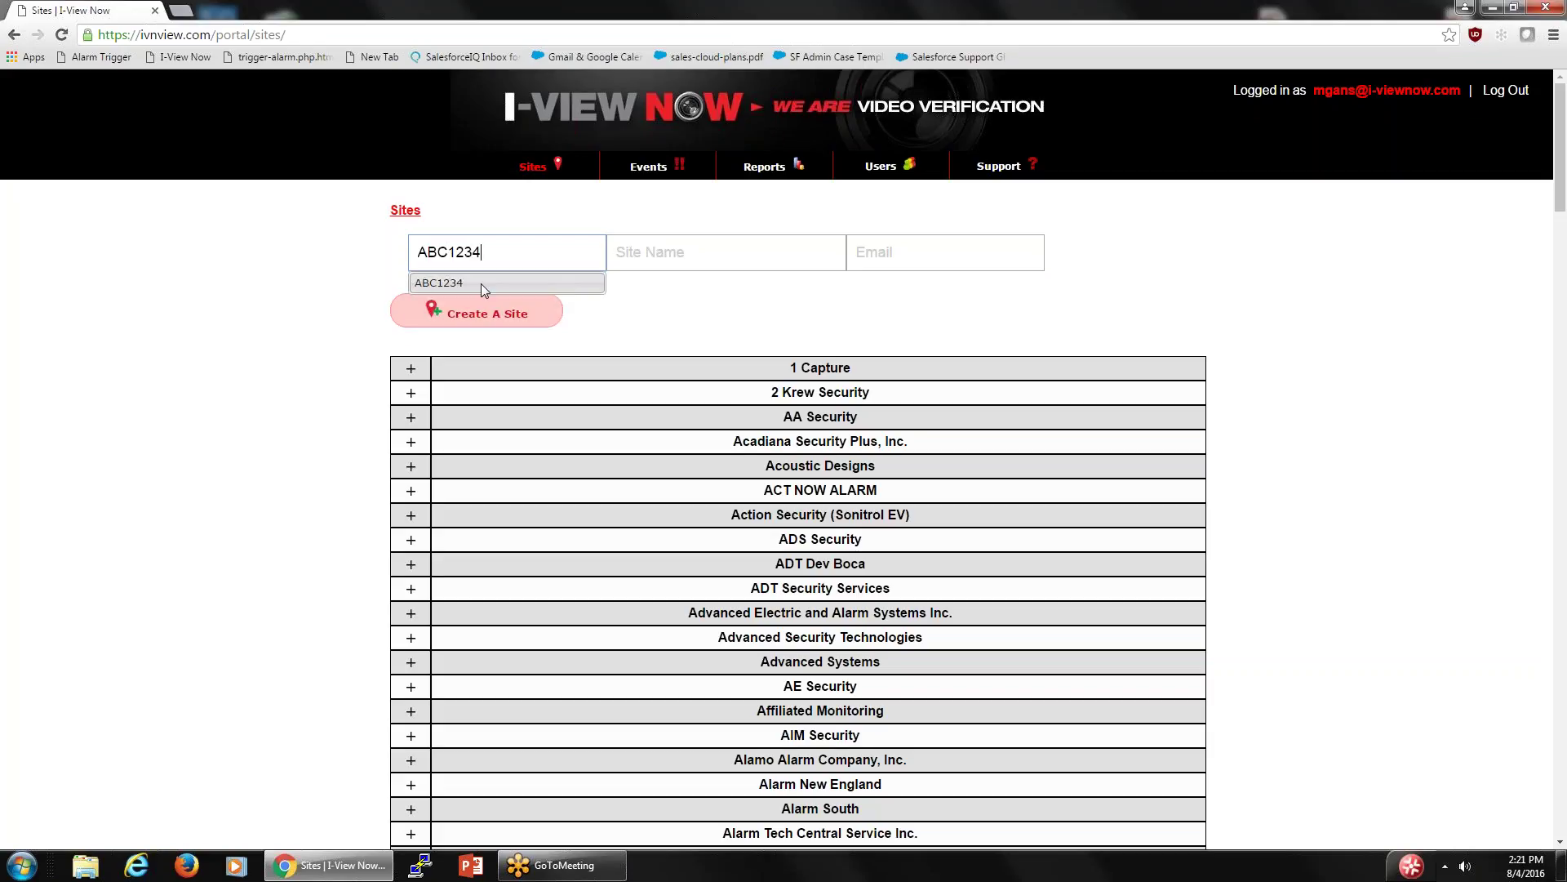
{"action": "left_click", "coordinate": [482, 282]}
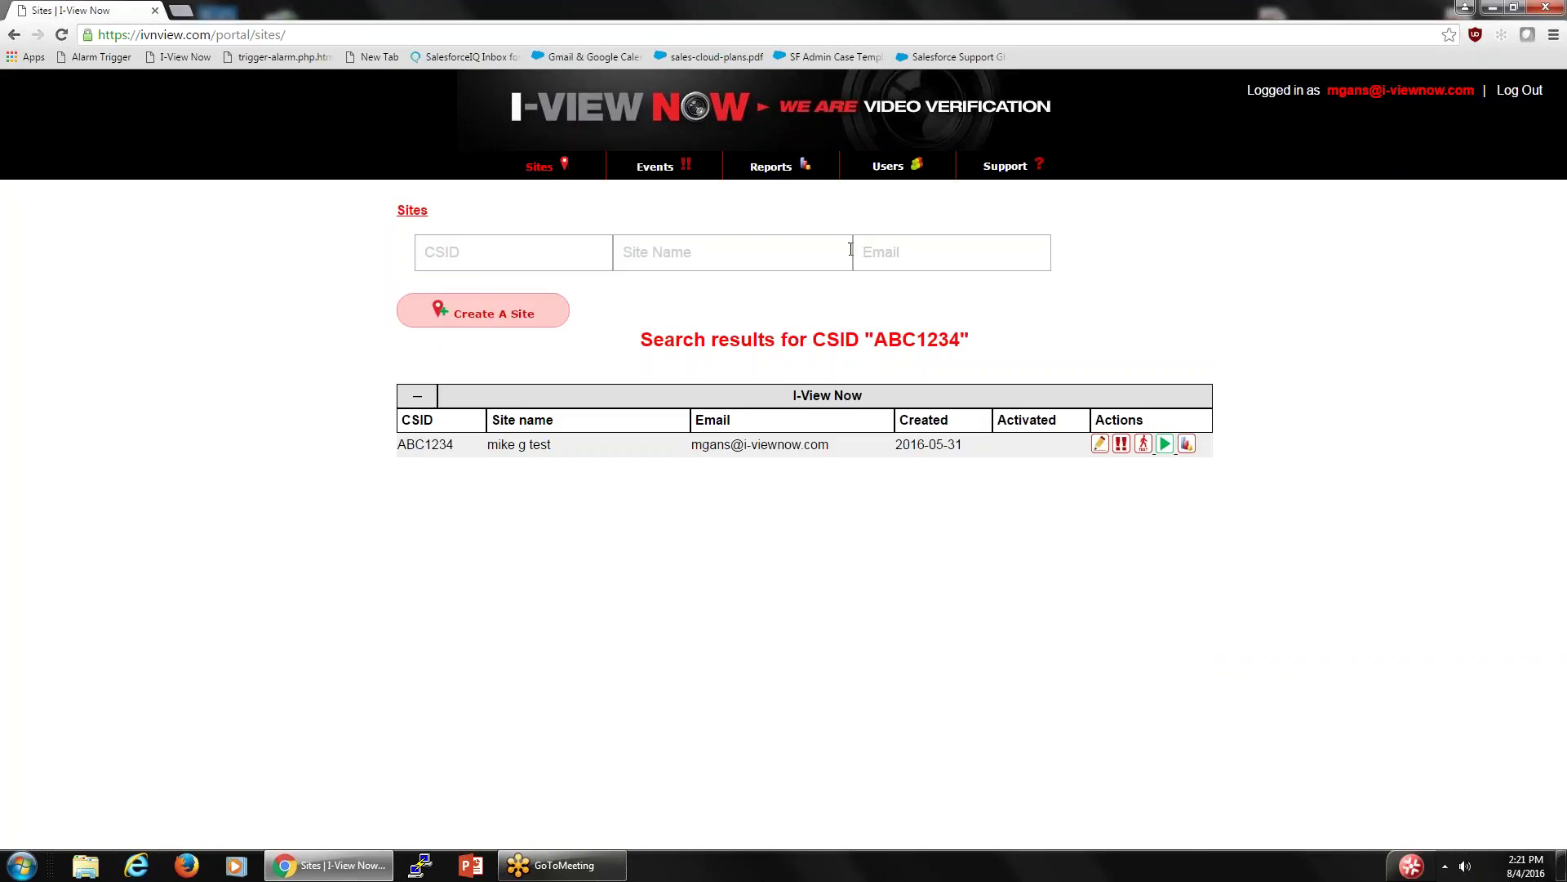
{"action": "left_click", "coordinate": [540, 167]}
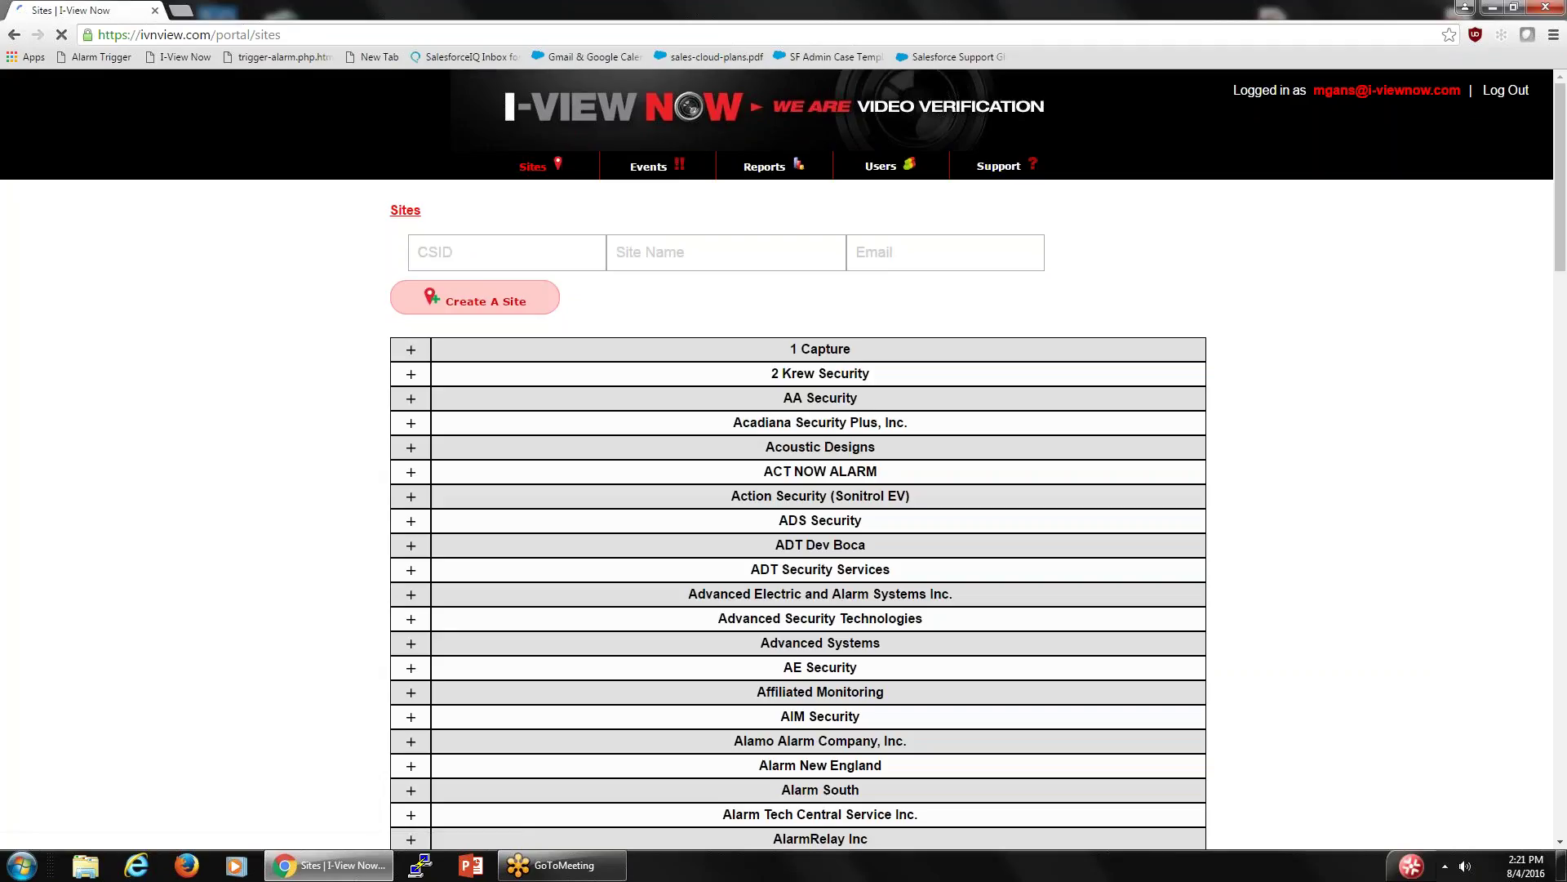
{"action": "left_click", "coordinate": [485, 302]}
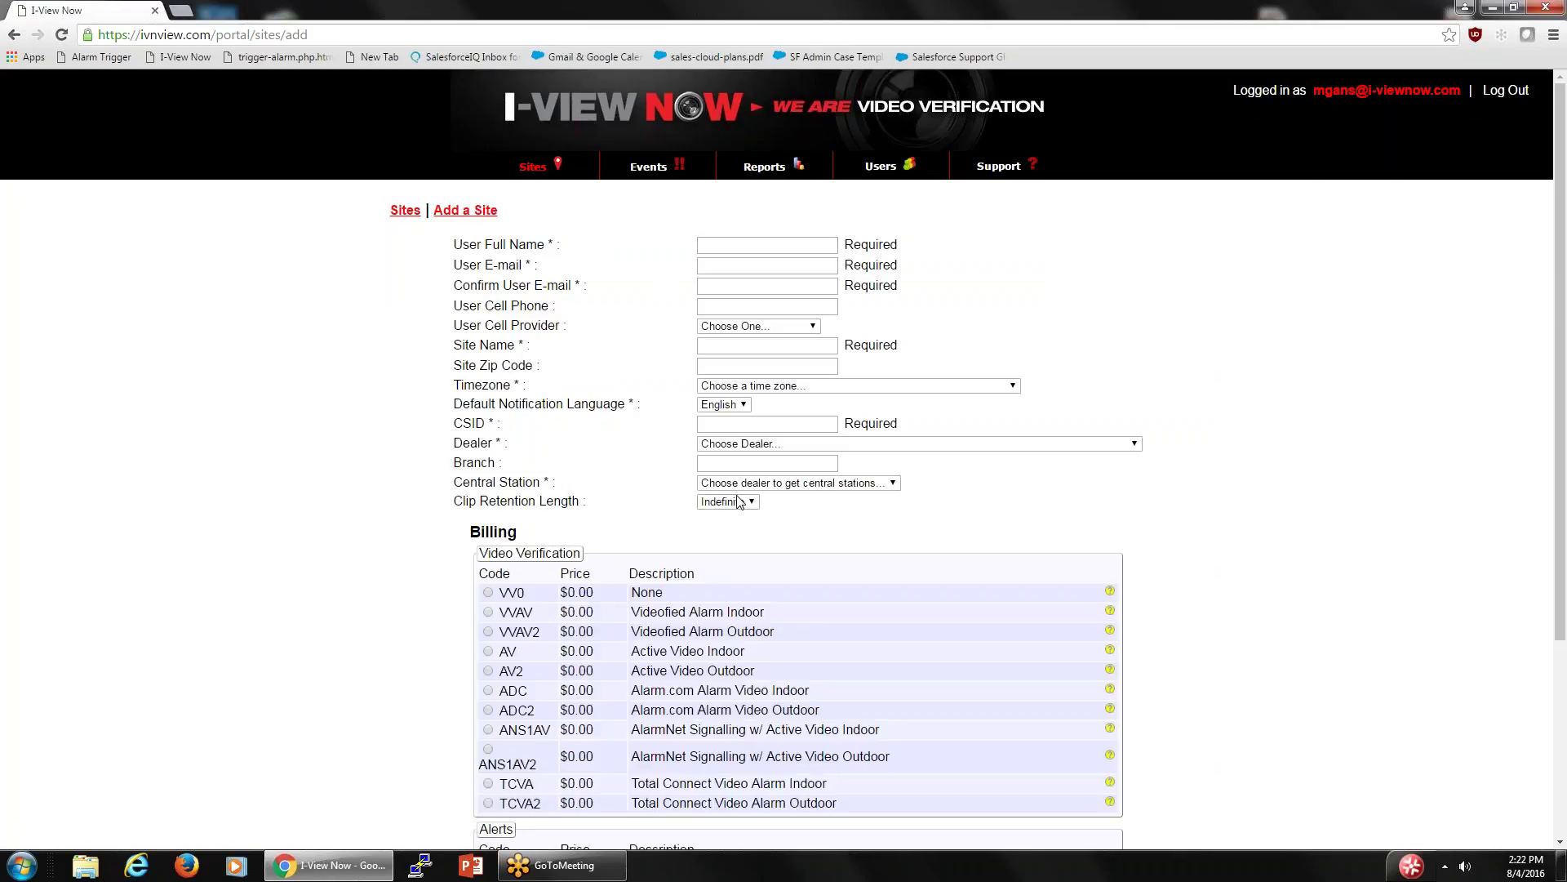
{"action": "scroll", "coordinate": [667, 502], "scroll_direction": "down", "scroll_amount": 1}
{"action": "scroll", "coordinate": [667, 502], "scroll_direction": "down", "scroll_amount": 3}
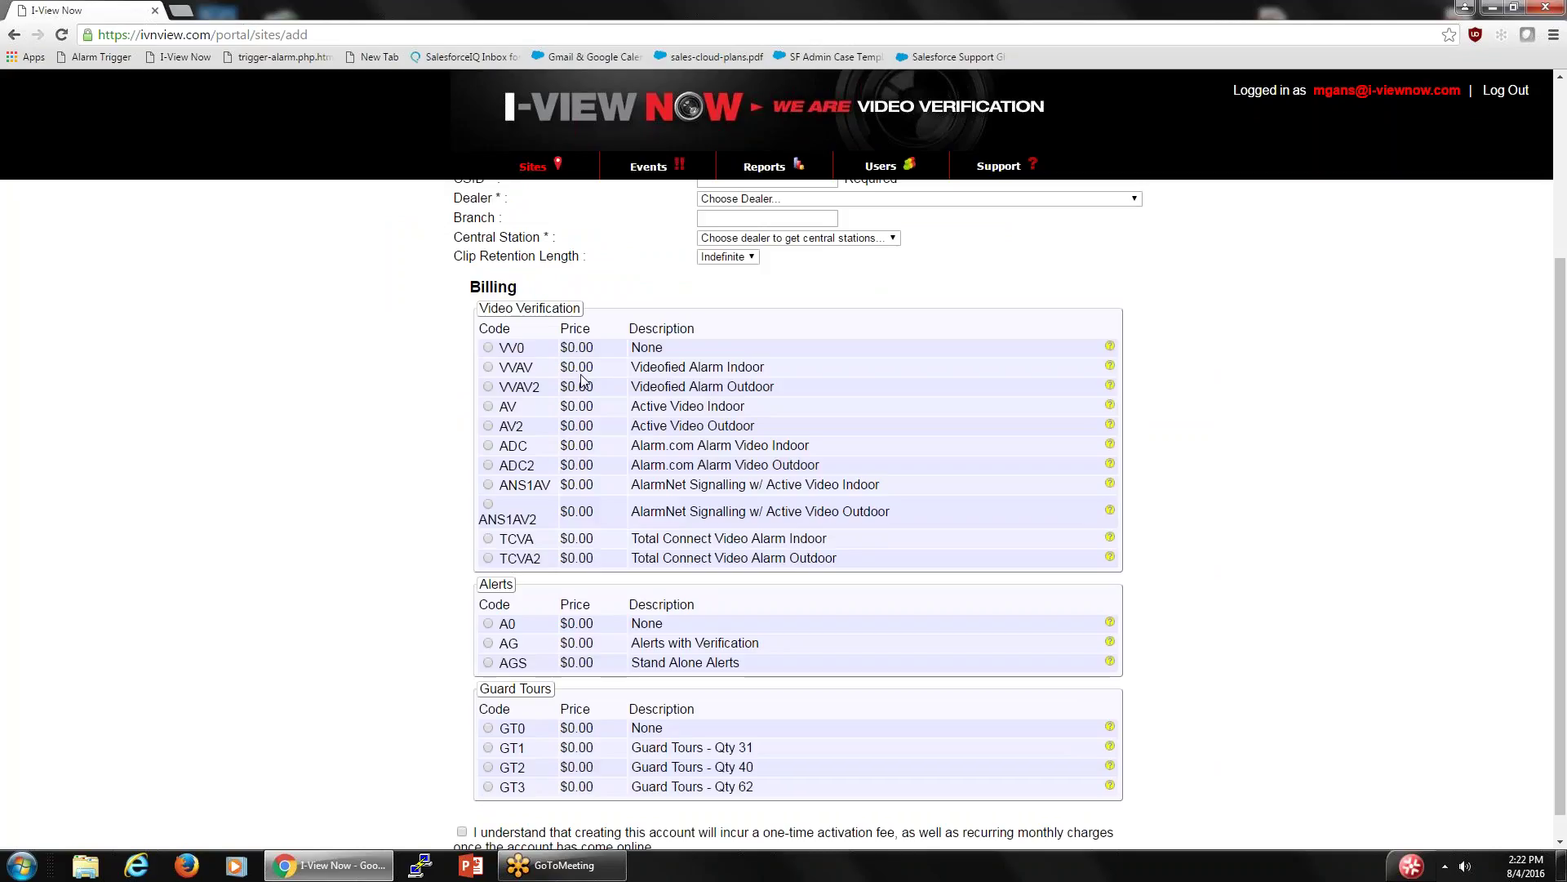
{"action": "mouse_move", "coordinate": [596, 402]}
{"action": "mouse_move", "coordinate": [773, 372]}
{"action": "left_mouse_down"}
{"action": "mouse_move", "coordinate": [631, 367]}
{"action": "mouse_move", "coordinate": [621, 383]}
{"action": "mouse_move", "coordinate": [644, 411]}
{"action": "mouse_move", "coordinate": [657, 368]}
{"action": "mouse_move", "coordinate": [773, 369]}
{"action": "left_mouse_up"}
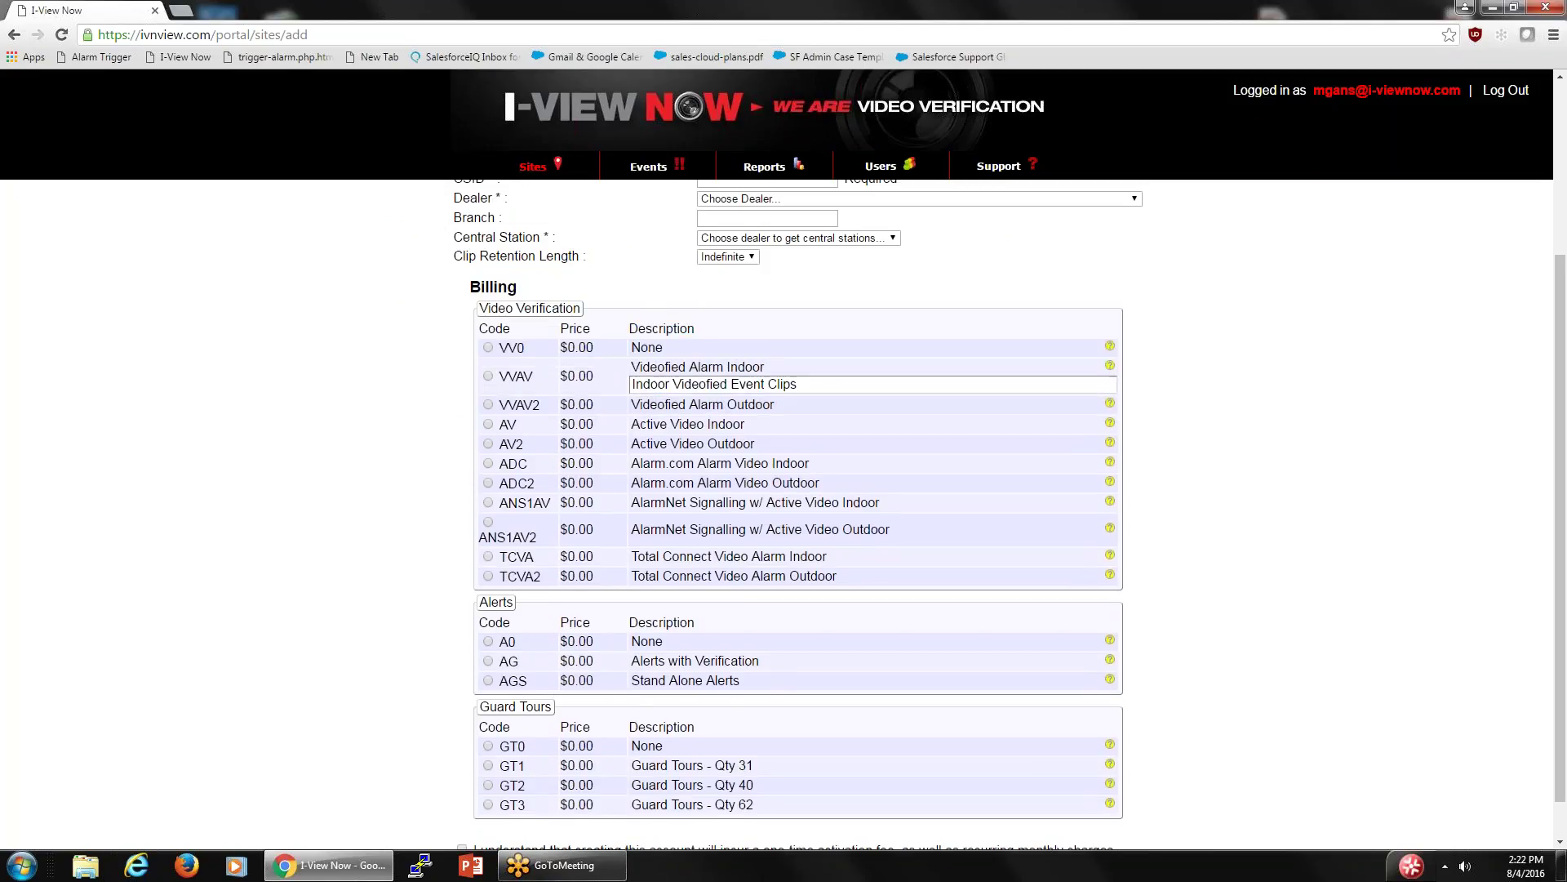
{"action": "mouse_move", "coordinate": [775, 387]}
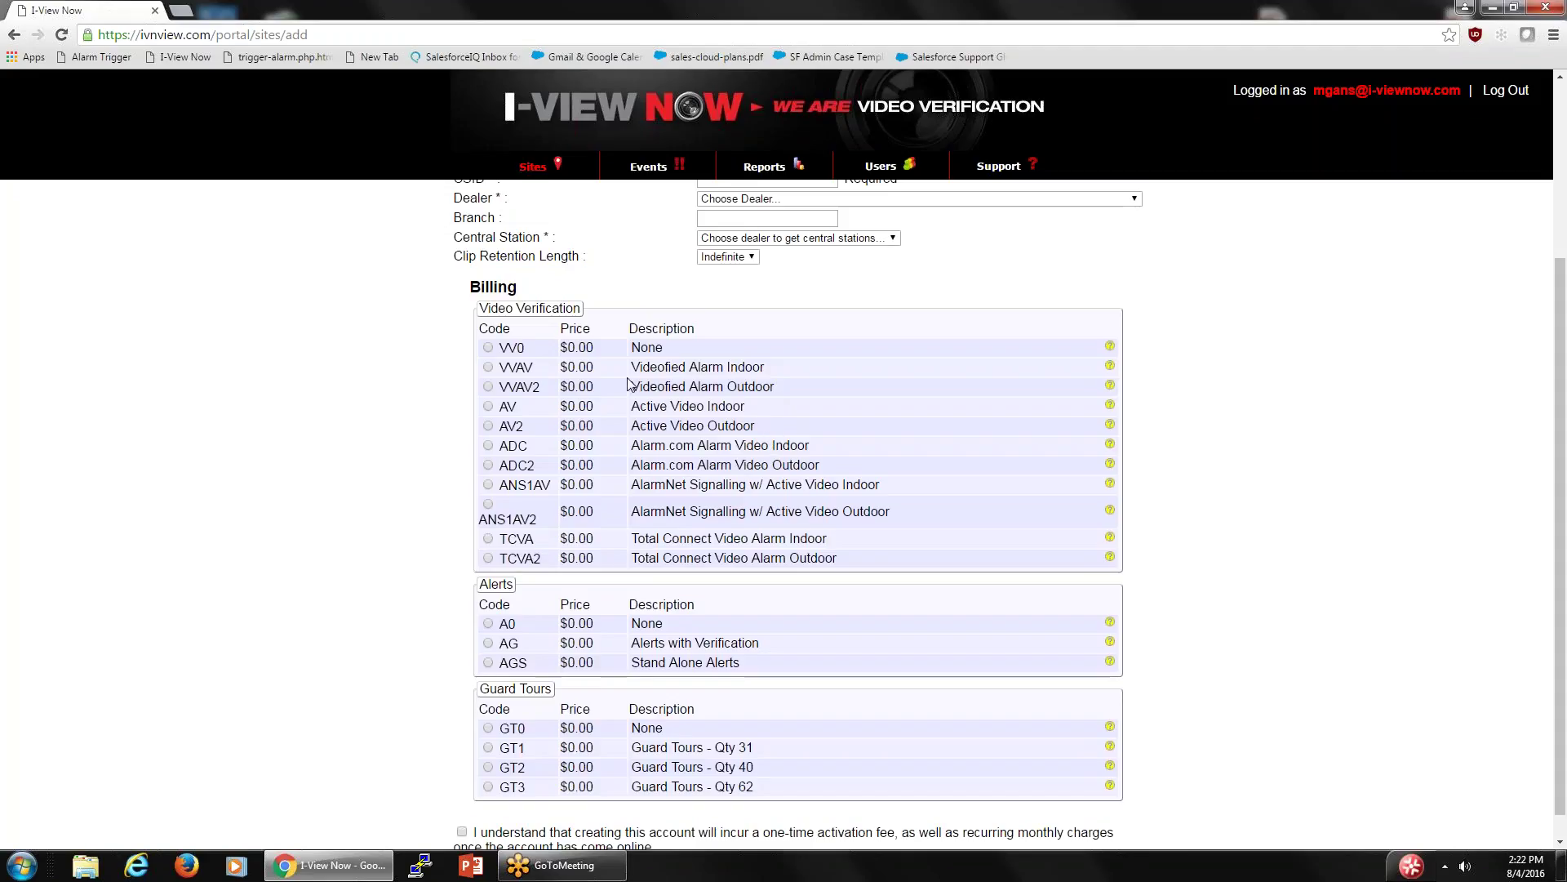
{"action": "left_click_drag", "start_coordinate": [545, 367], "coordinate": [881, 430]}
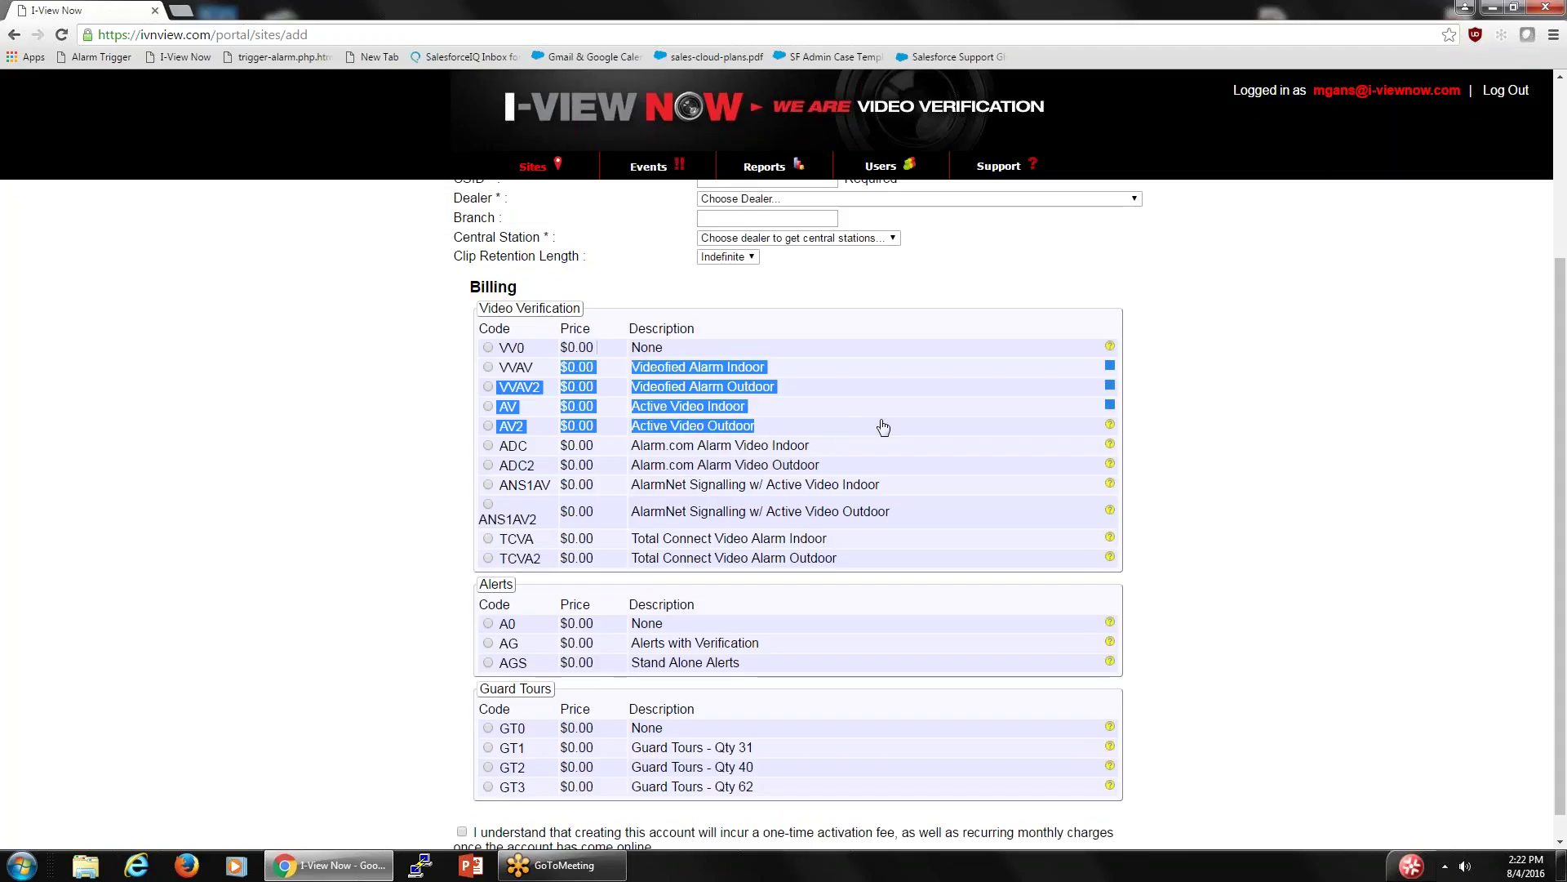
{"action": "left_click", "coordinate": [882, 431]}
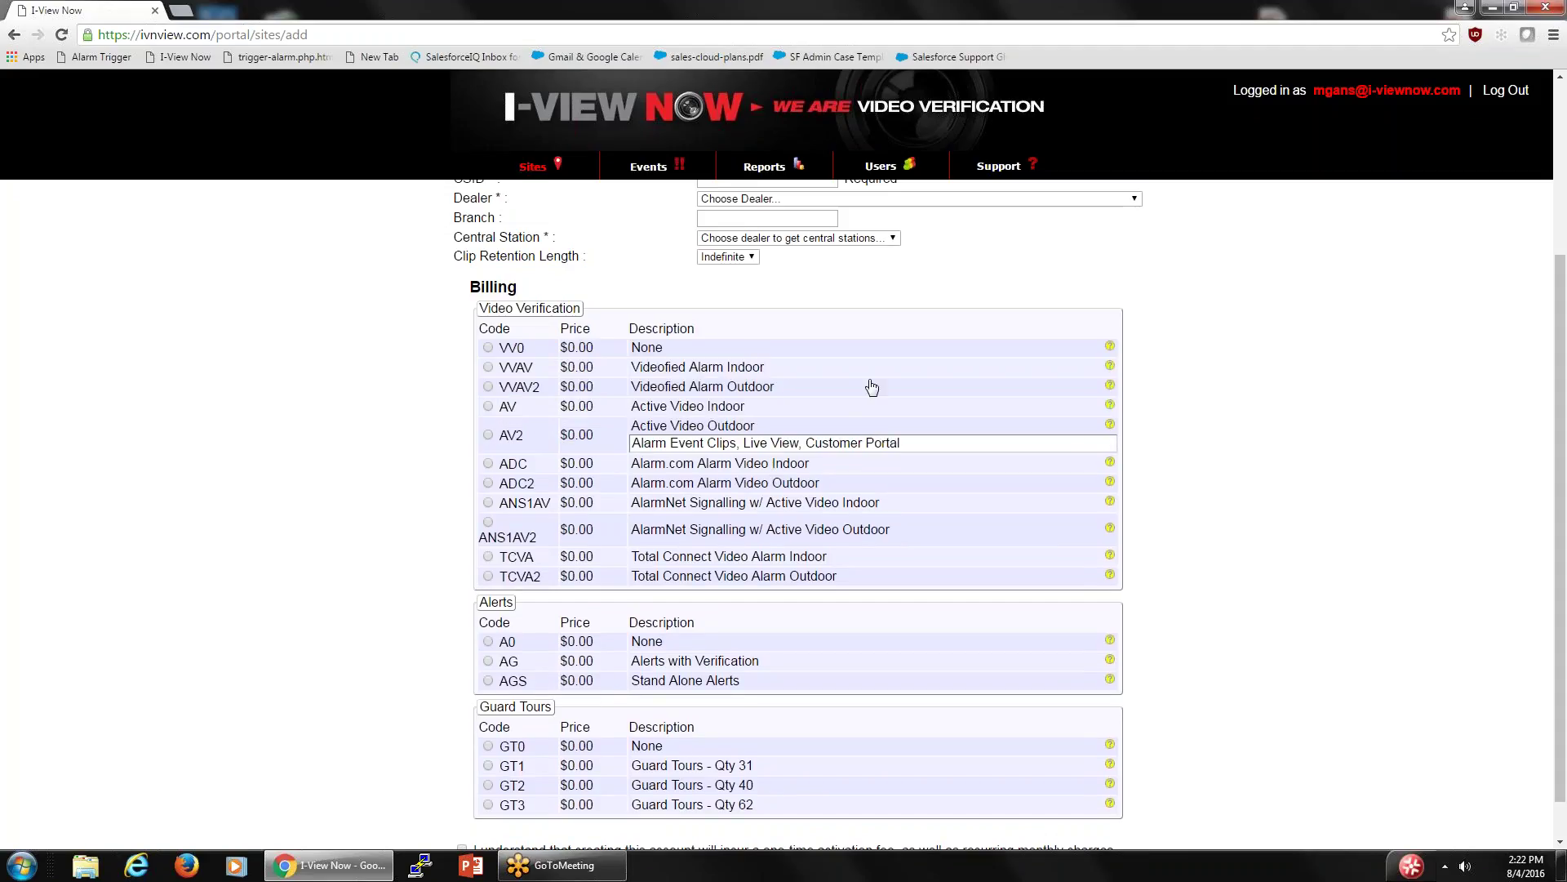
{"action": "left_click", "coordinate": [808, 420]}
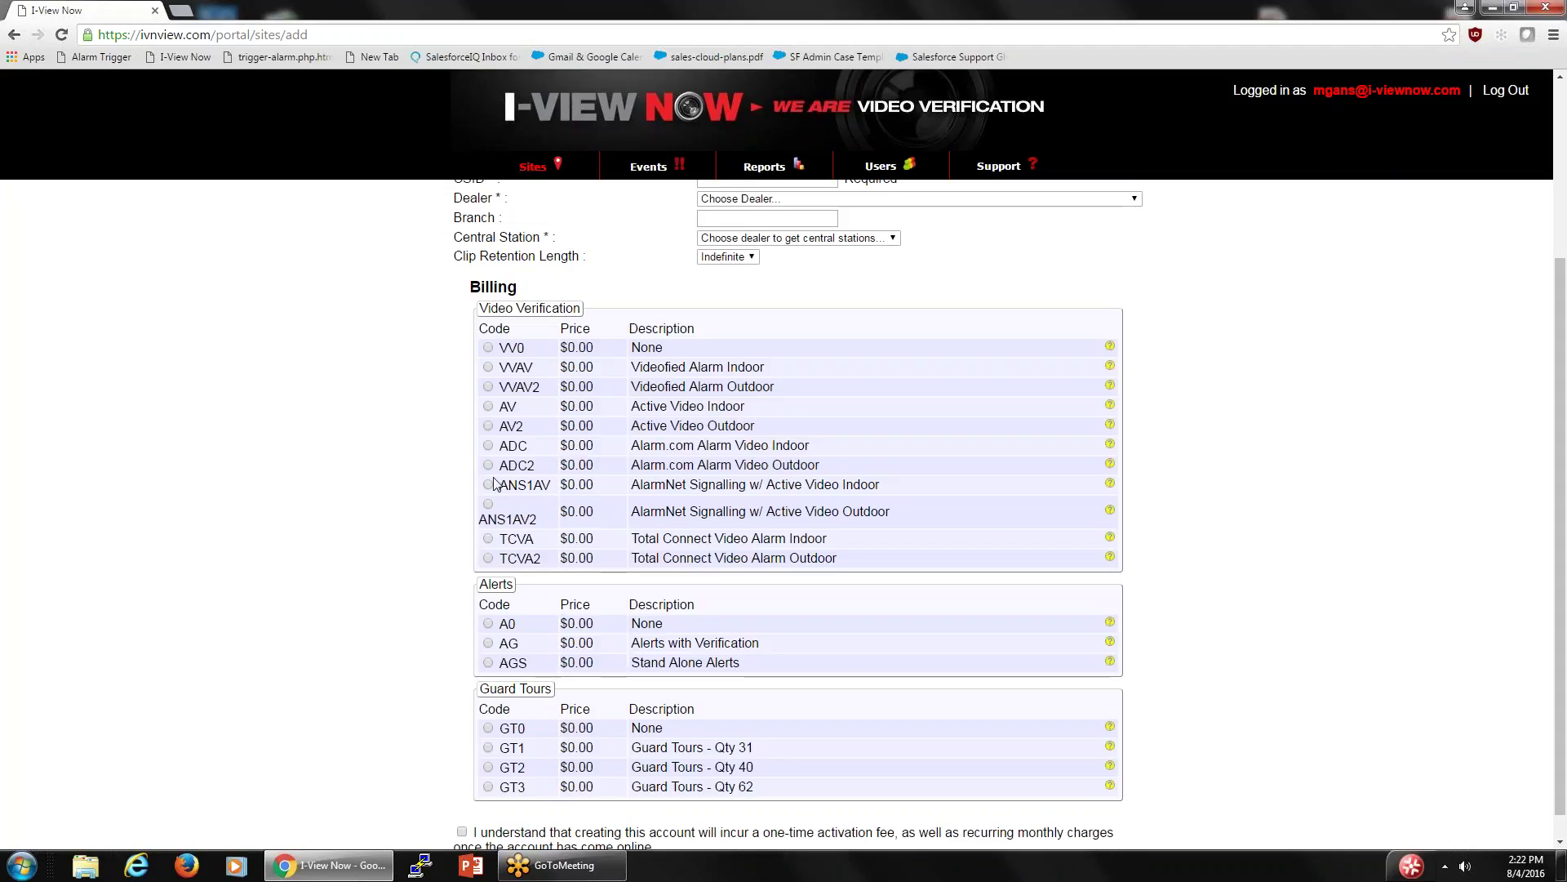
{"action": "left_click_drag", "start_coordinate": [494, 483], "coordinate": [769, 565]}
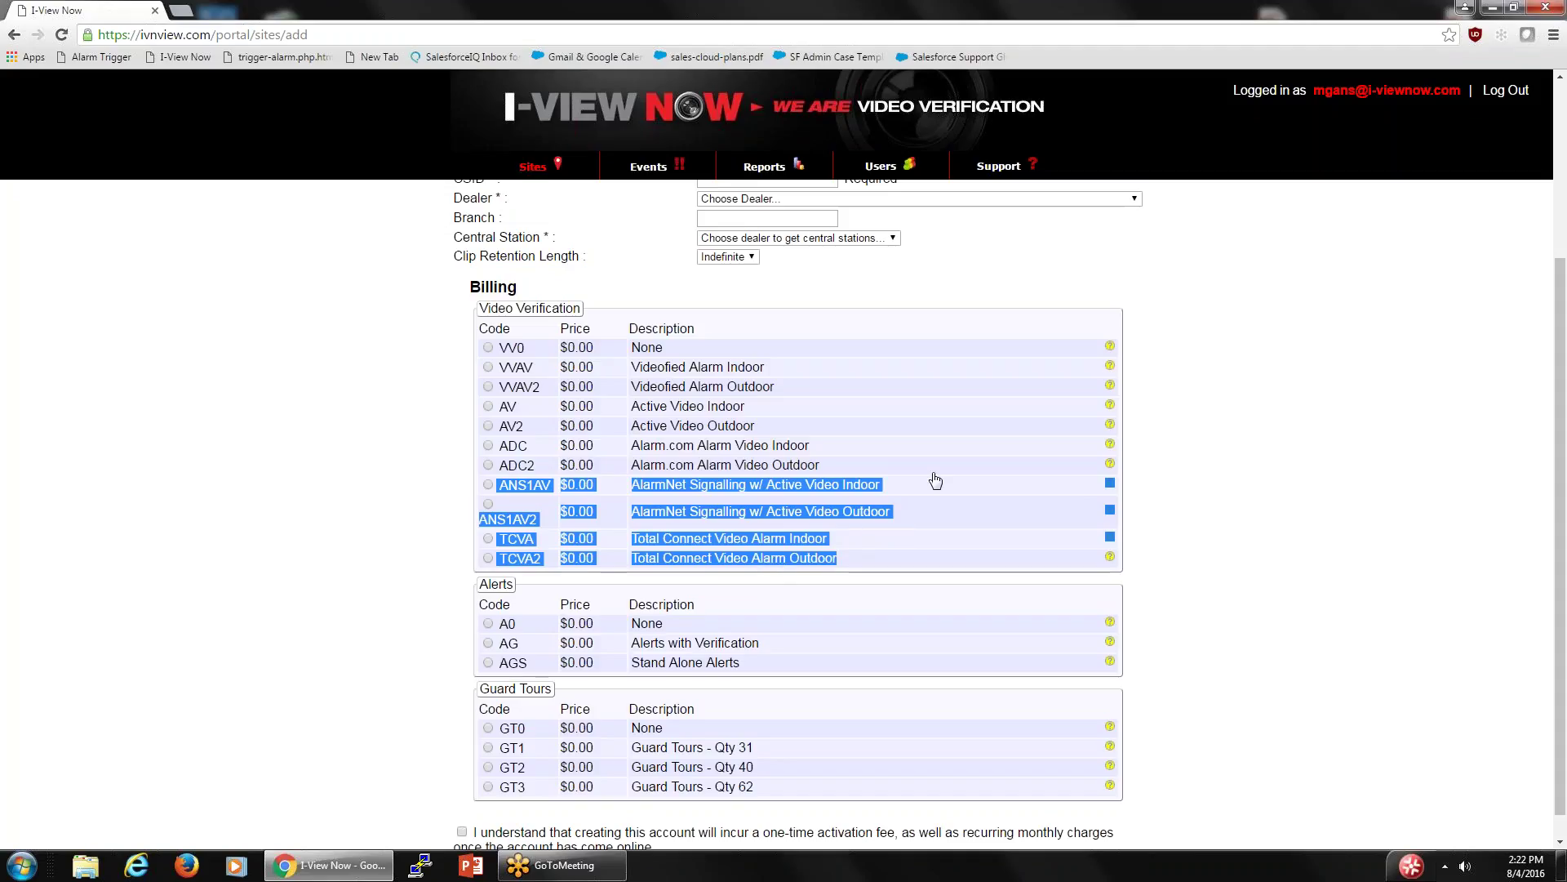
{"action": "left_click", "coordinate": [975, 467]}
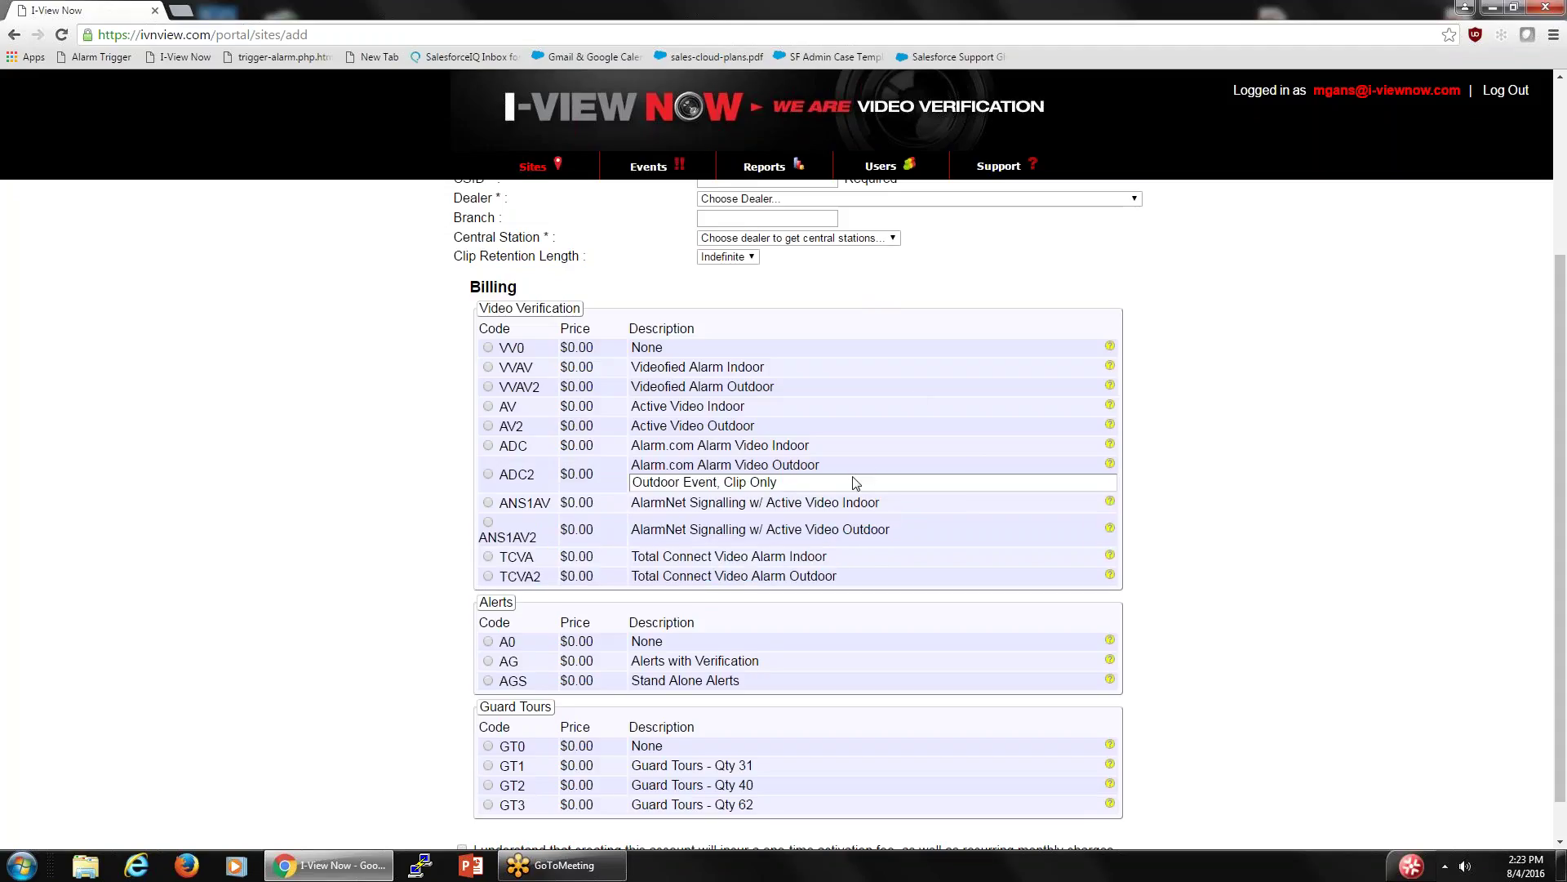
{"action": "left_click", "coordinate": [819, 472]}
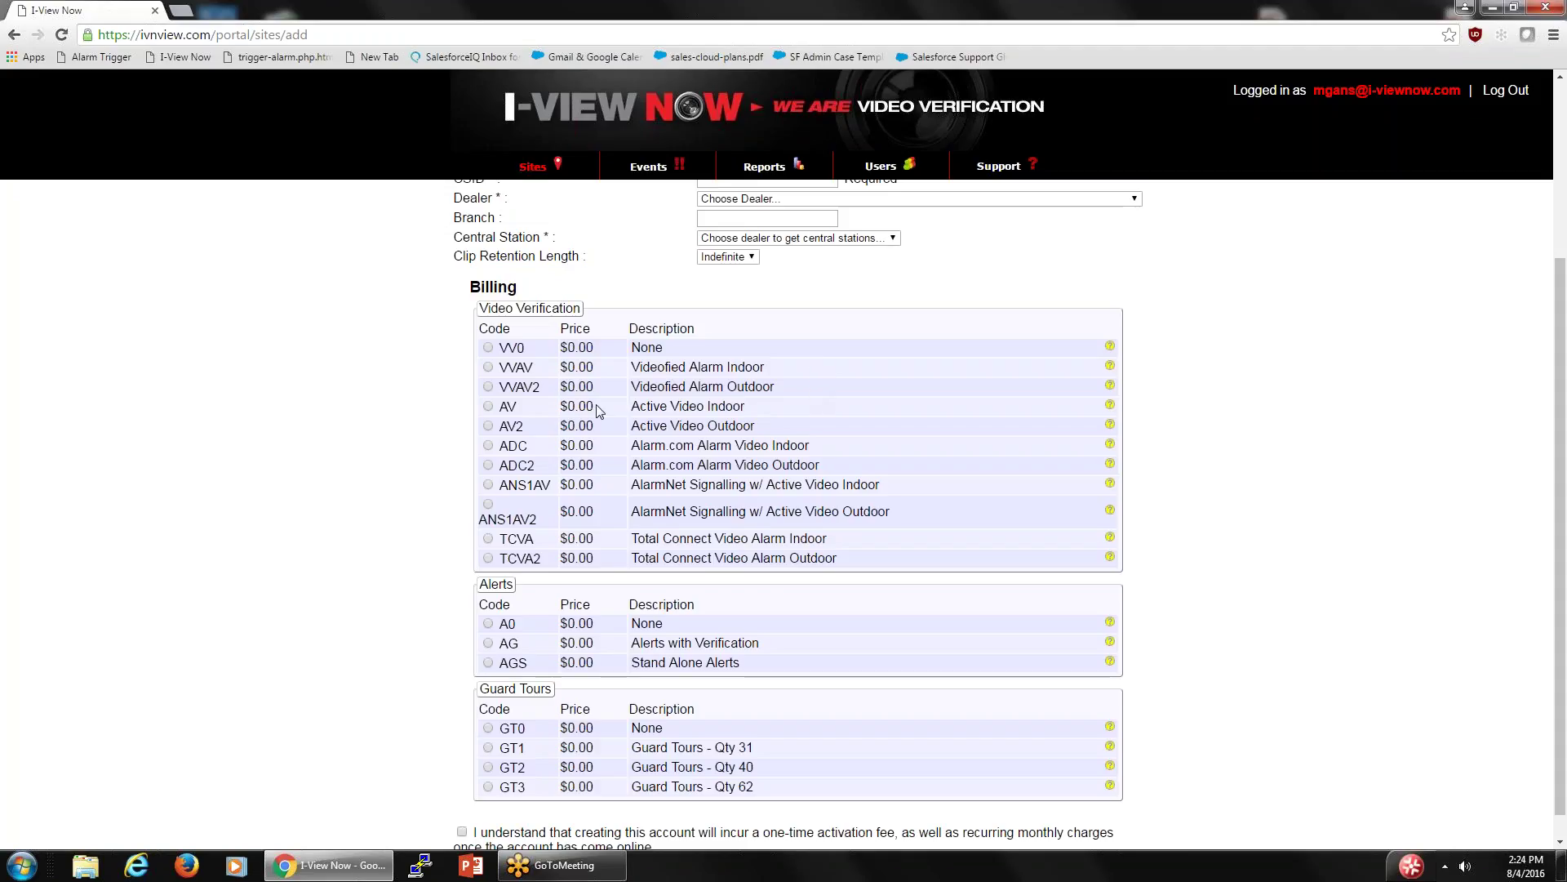
{"action": "left_click_drag", "start_coordinate": [596, 407], "coordinate": [686, 433]}
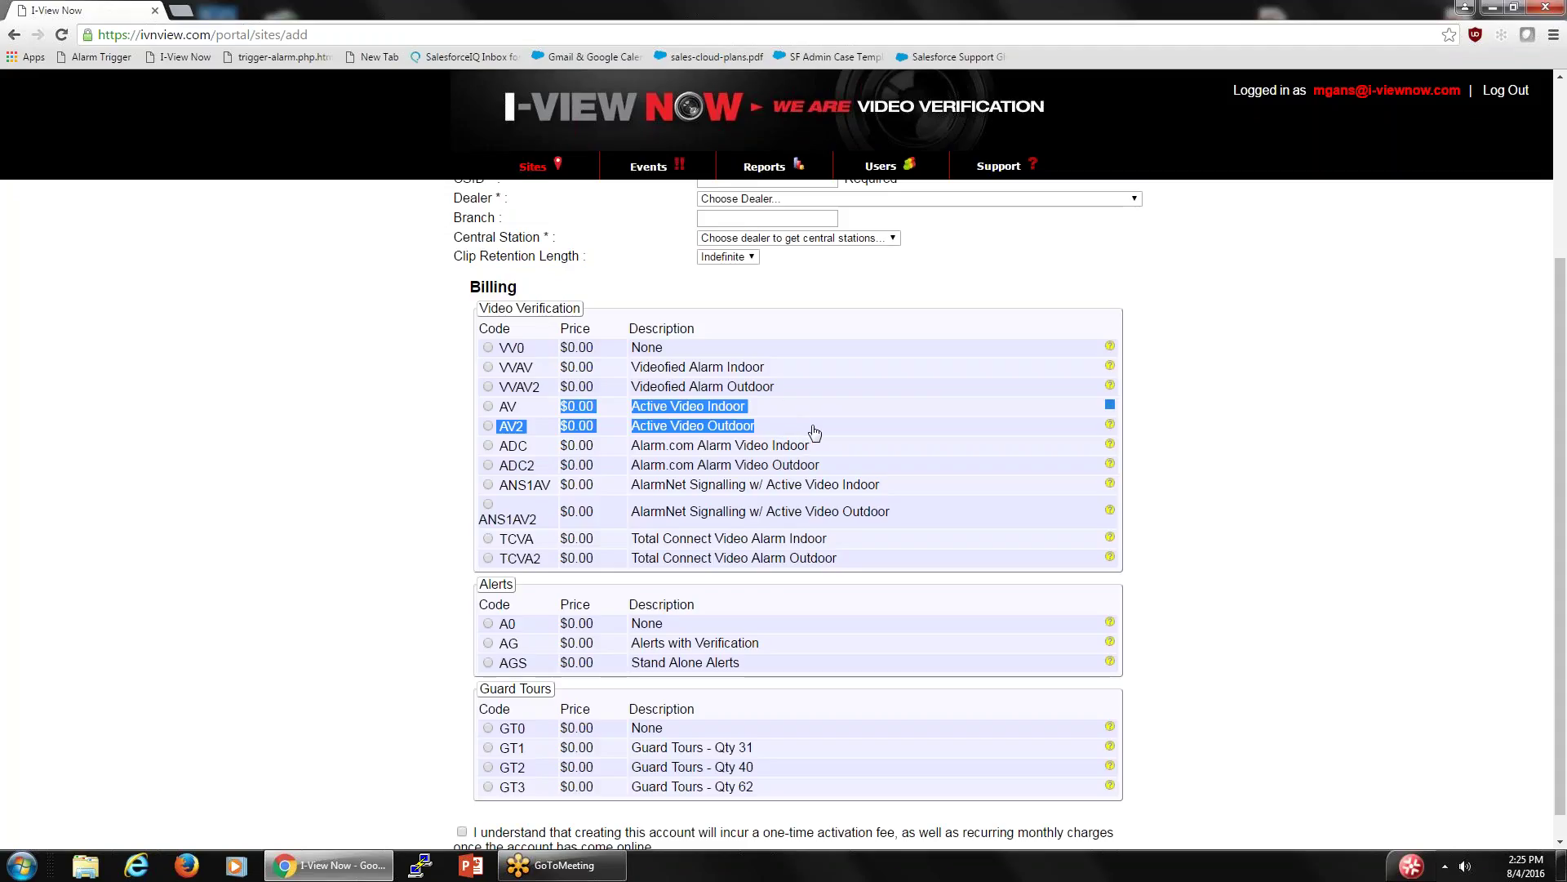
{"action": "left_click", "coordinate": [814, 432]}
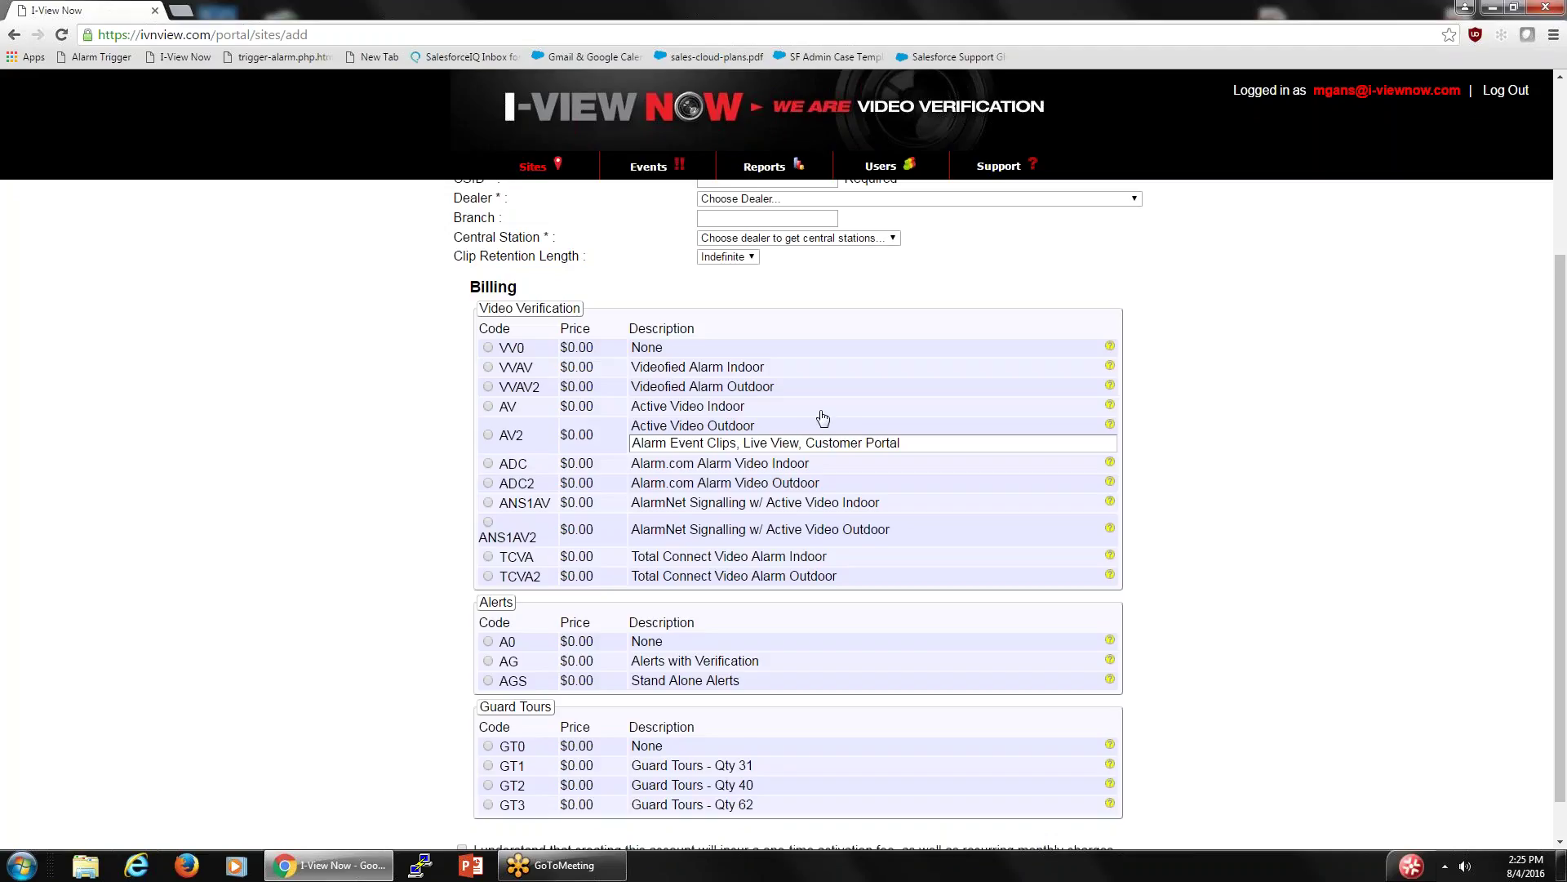
{"action": "left_click", "coordinate": [821, 411]}
{"action": "left_click", "coordinate": [808, 444]}
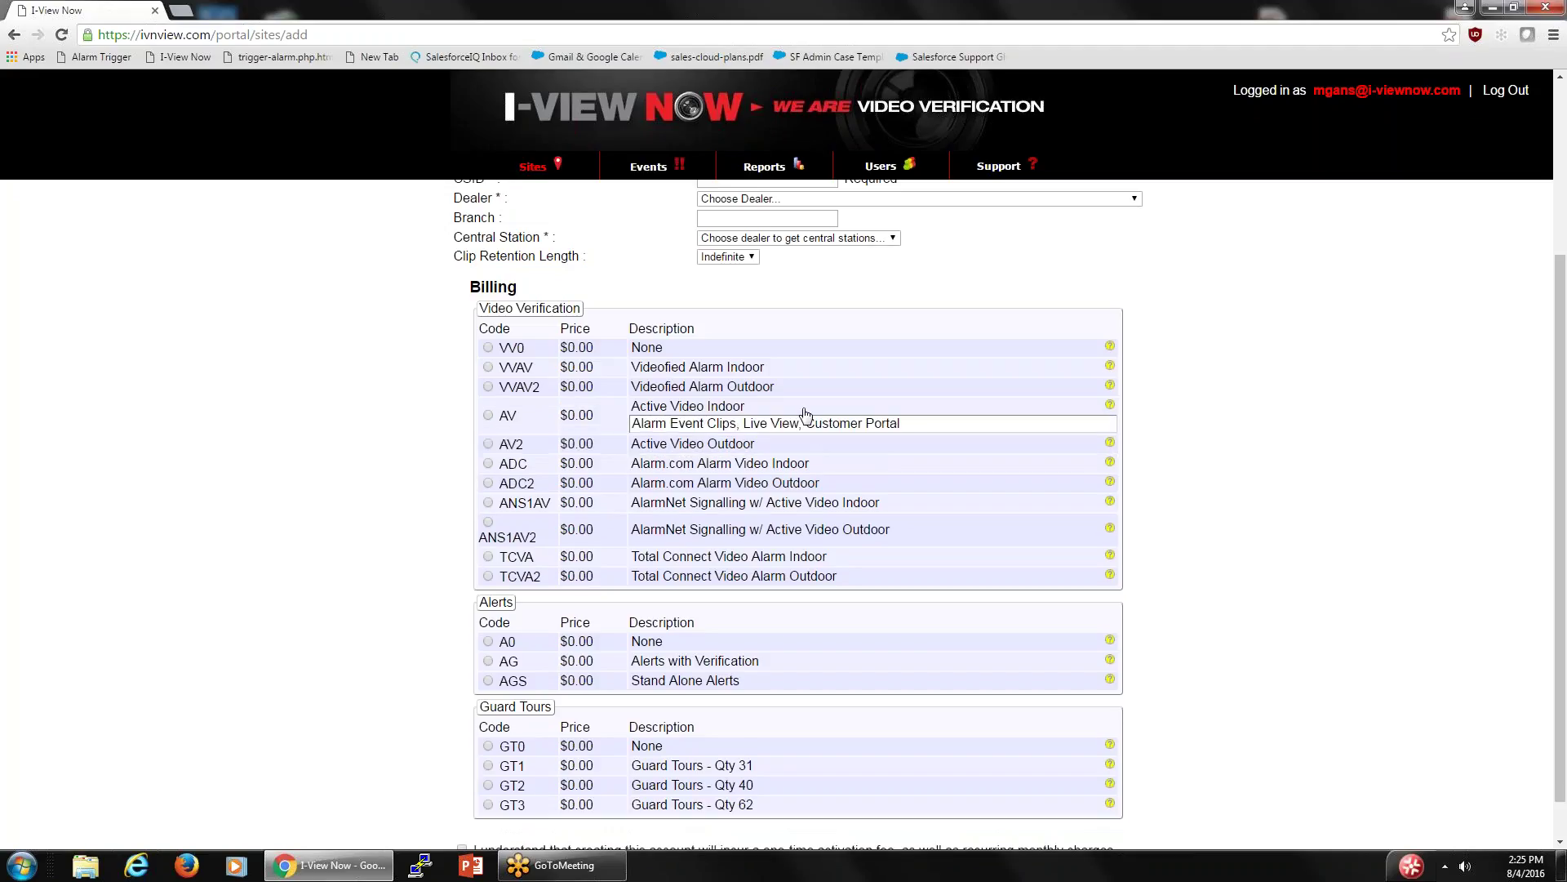
{"action": "left_click", "coordinate": [802, 409]}
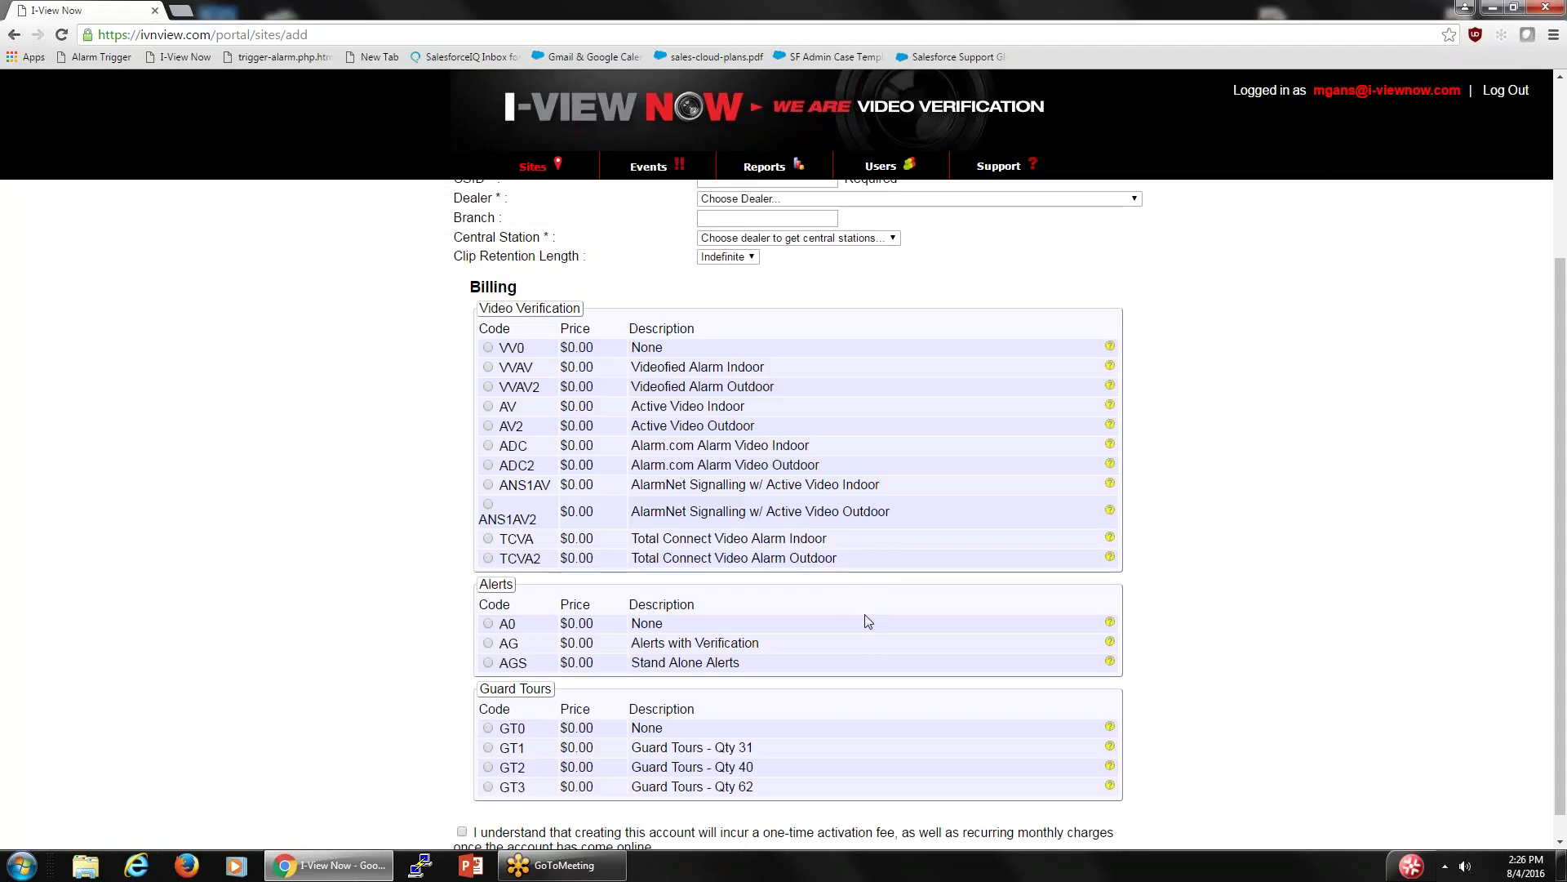
{"action": "scroll", "coordinate": [864, 614], "scroll_direction": "down", "scroll_amount": 1}
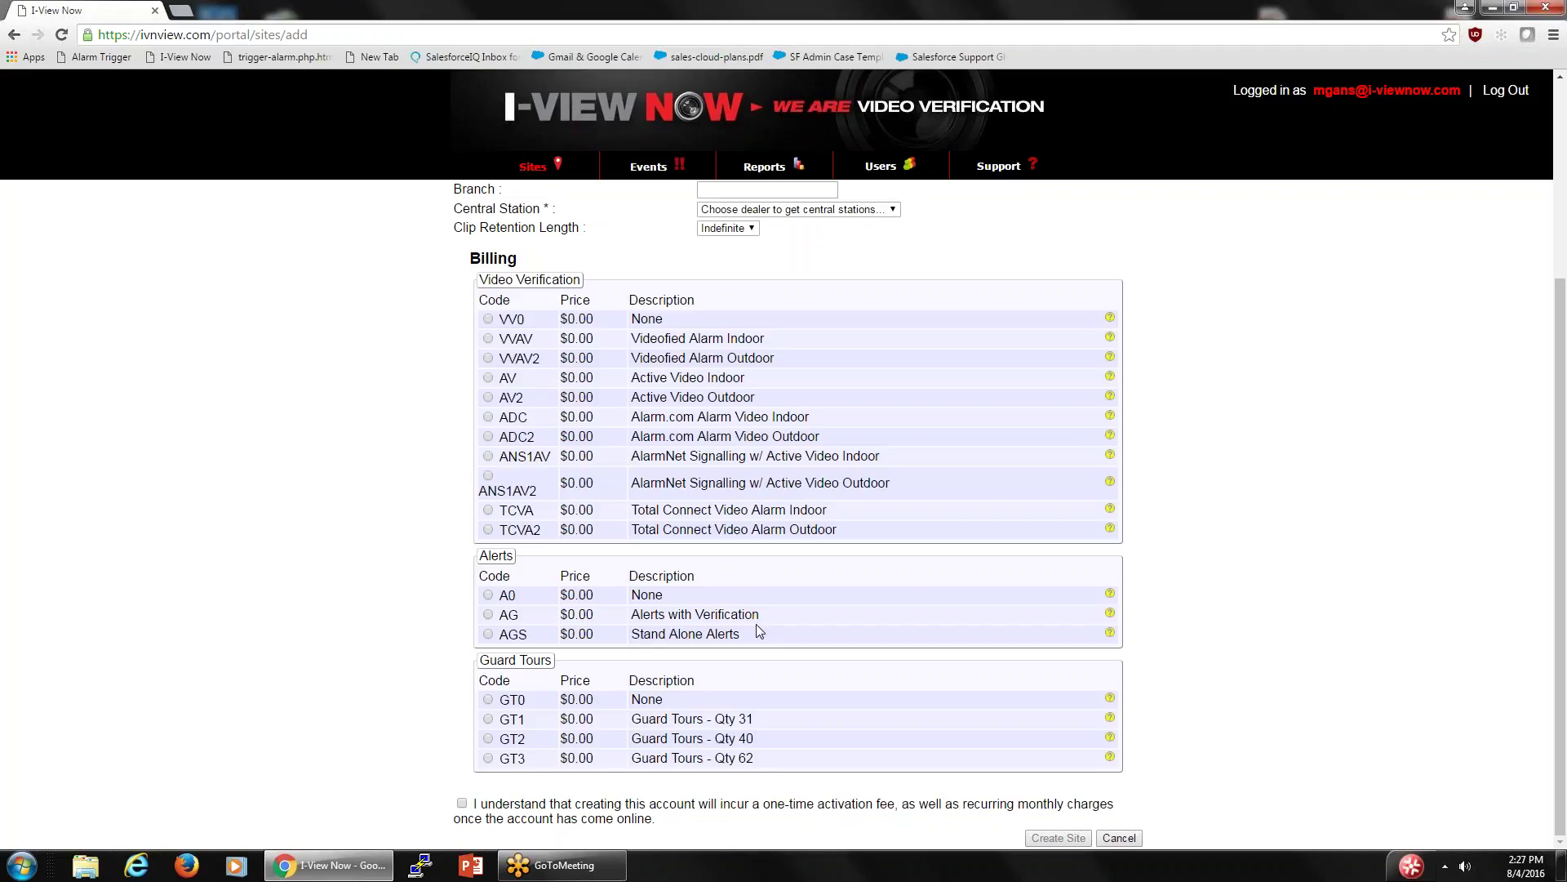
{"action": "scroll", "coordinate": [796, 630], "scroll_direction": "up", "scroll_amount": 1}
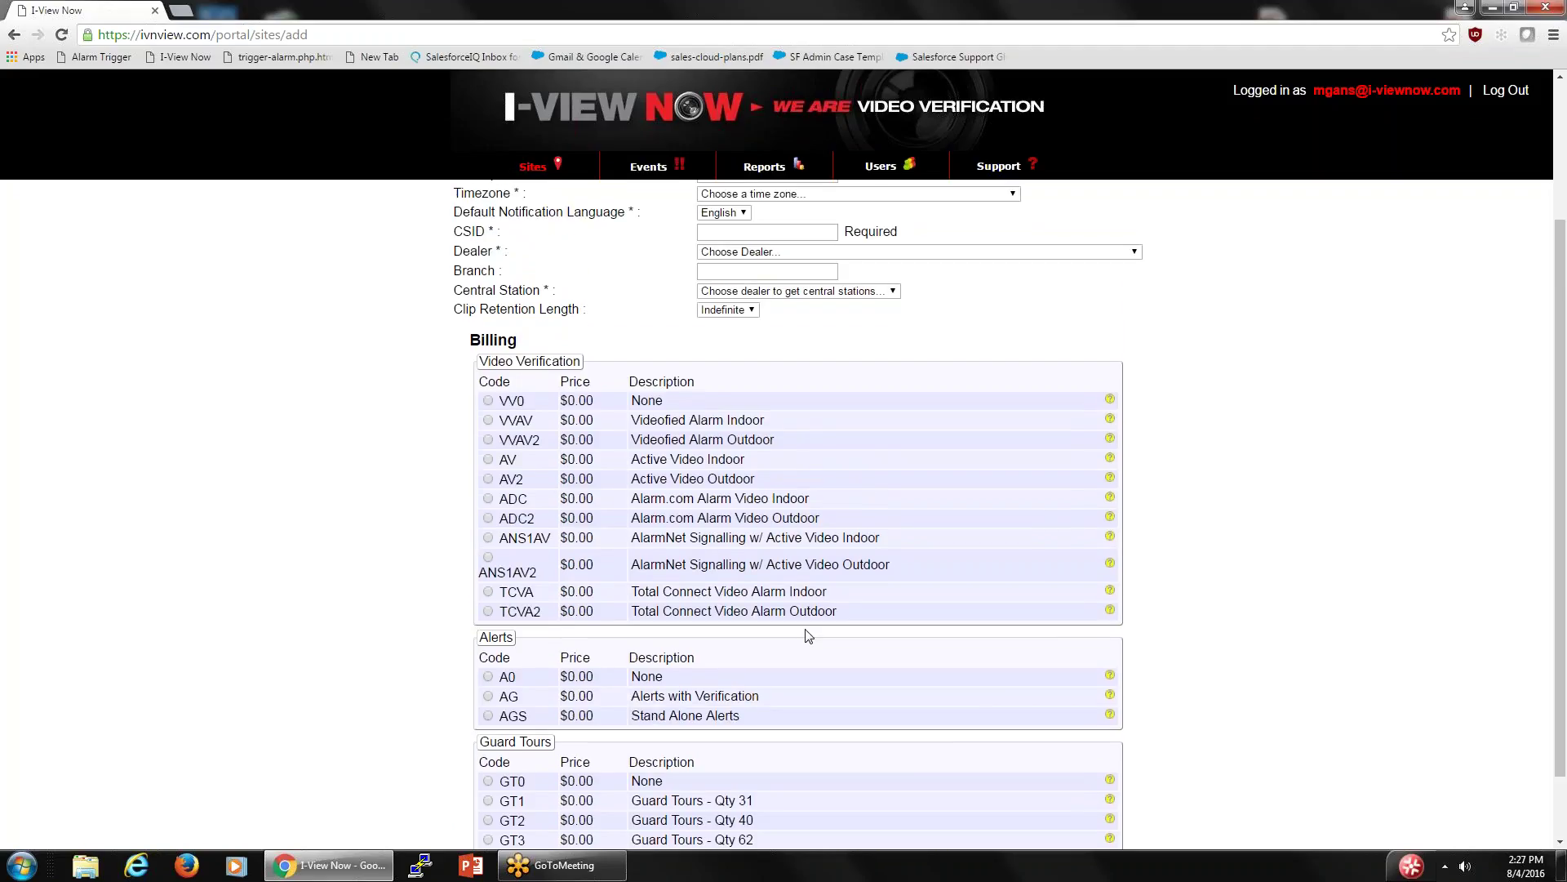
{"action": "scroll", "coordinate": [809, 636], "scroll_direction": "up", "scroll_amount": 2}
{"action": "scroll", "coordinate": [796, 735], "scroll_direction": "down", "scroll_amount": 3}
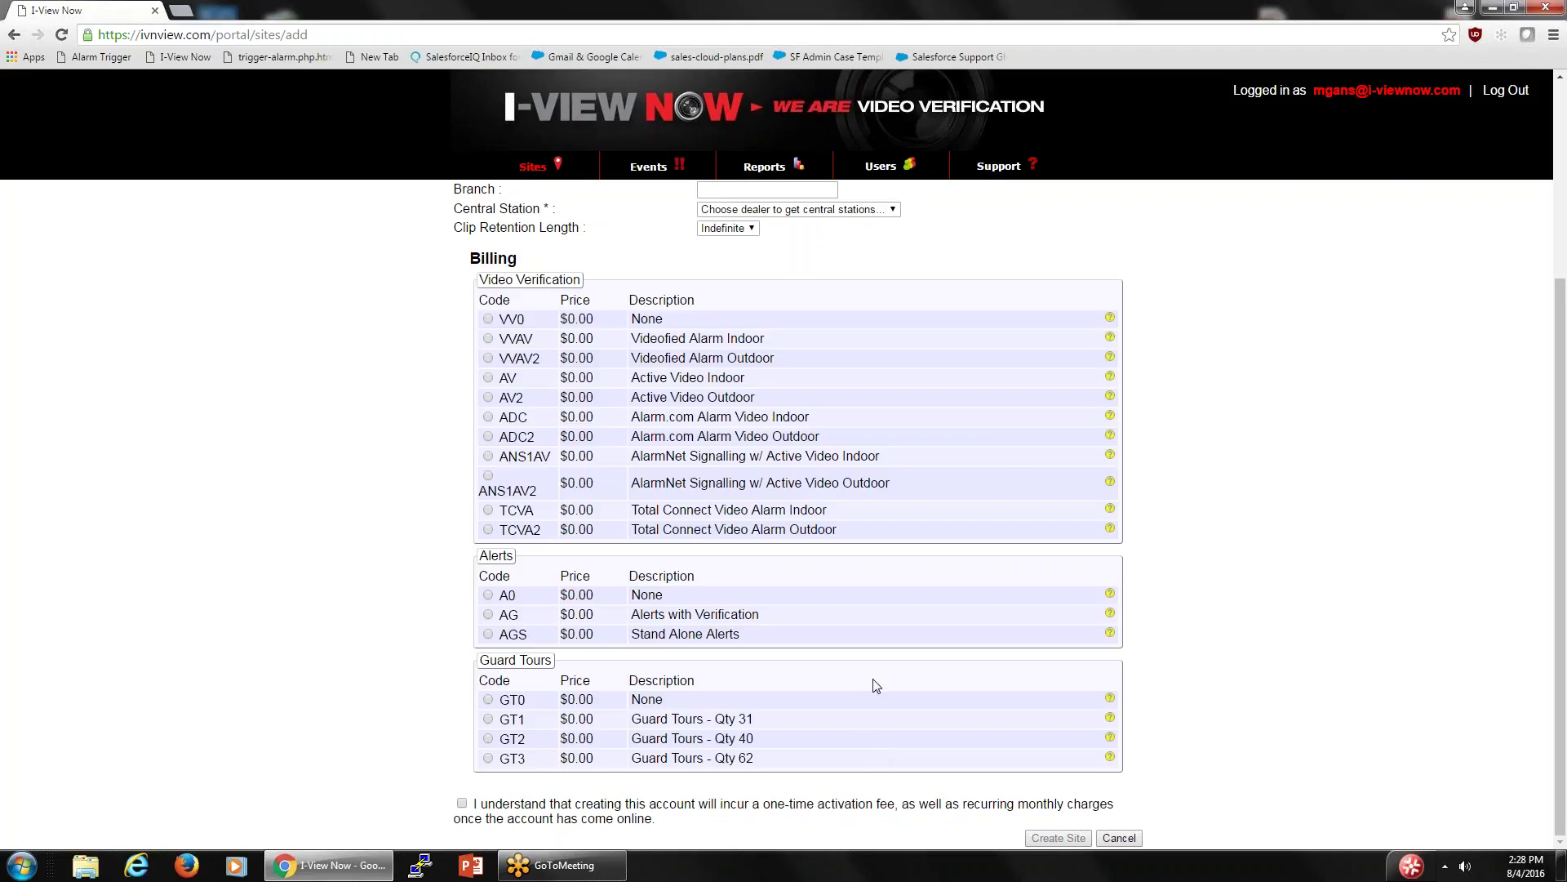
- Abandon the unsaved Add a Site form and return to the Sites list
{"action": "scroll", "coordinate": [876, 685], "scroll_direction": "up", "scroll_amount": 1}
{"action": "scroll", "coordinate": [876, 686], "scroll_direction": "down", "scroll_amount": 1}
{"action": "scroll", "coordinate": [1042, 835], "scroll_direction": "up", "scroll_amount": 3}
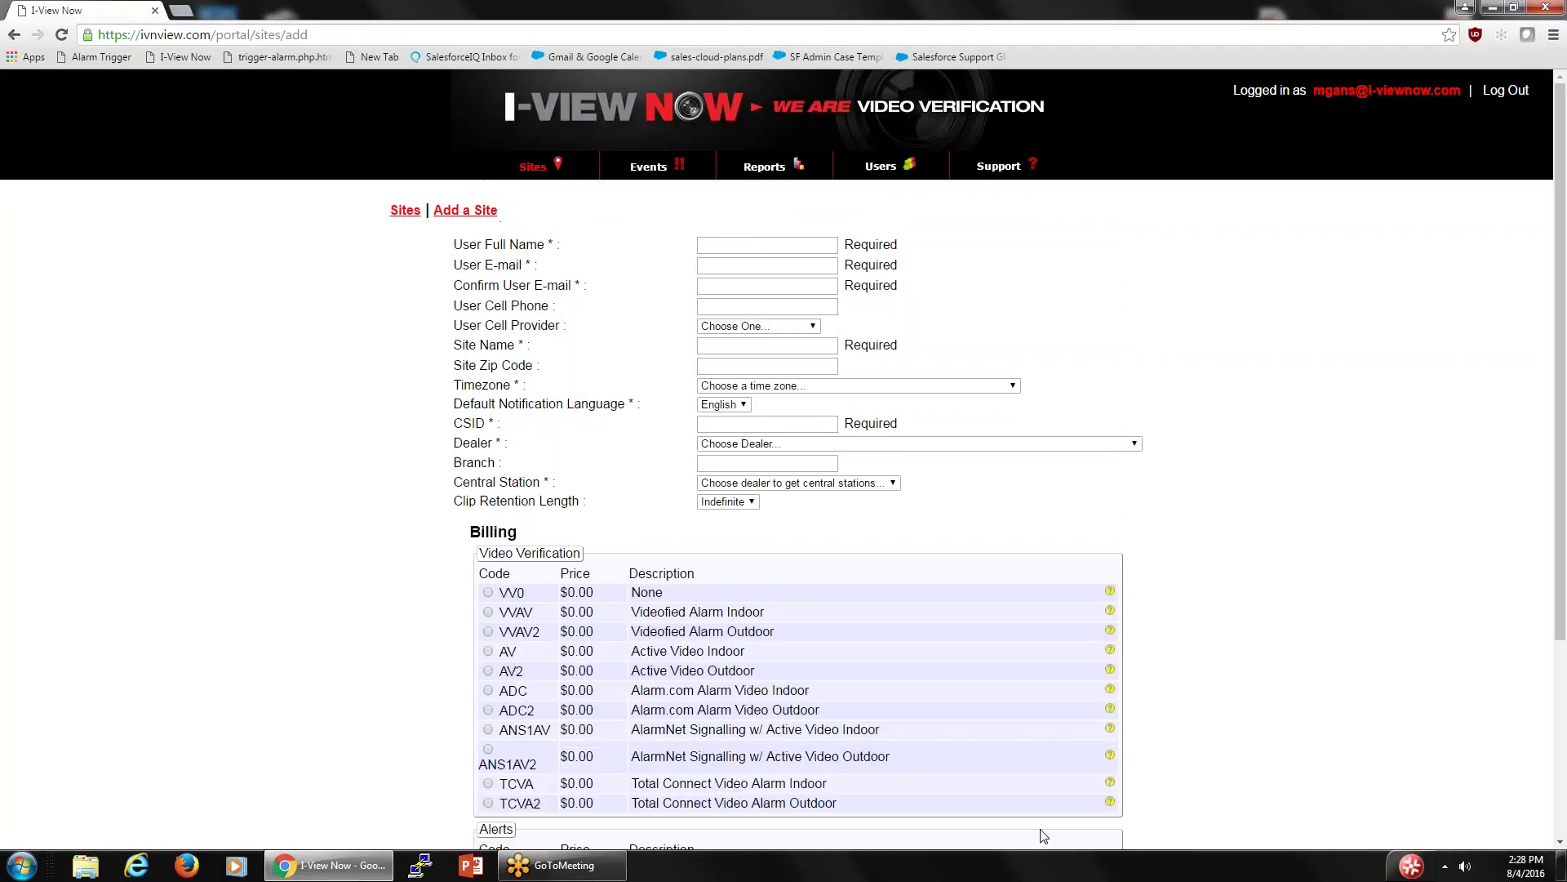
{"action": "left_click", "coordinate": [530, 168]}
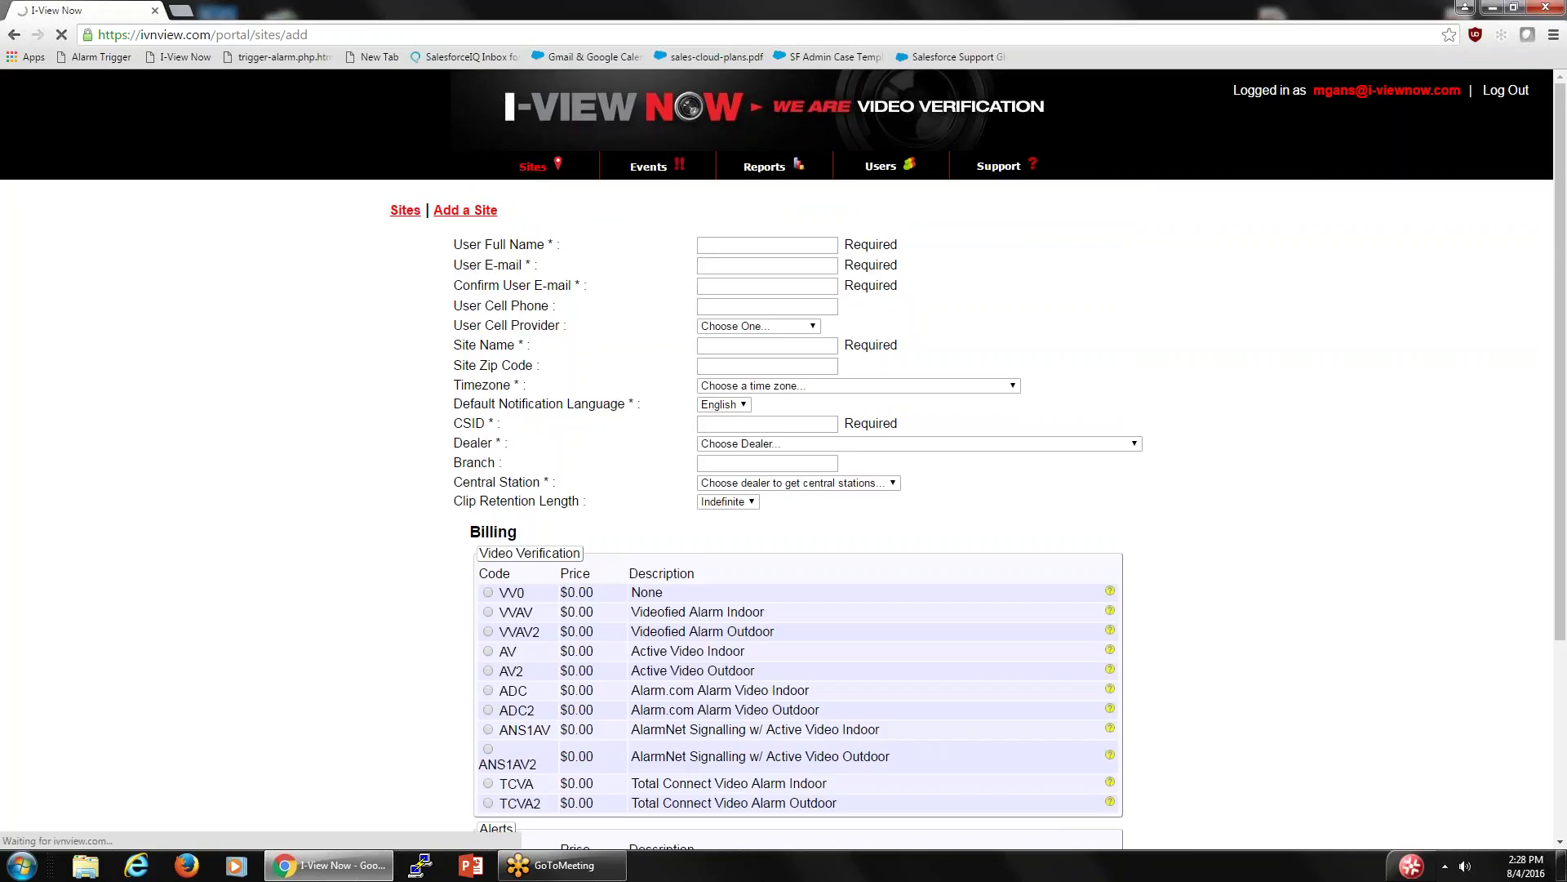
- Expand the I-View Now dealer's twelve-site table after collapsing Hunter Security Inc
{"action": "scroll", "coordinate": [799, 523], "scroll_direction": "down", "scroll_amount": 2}
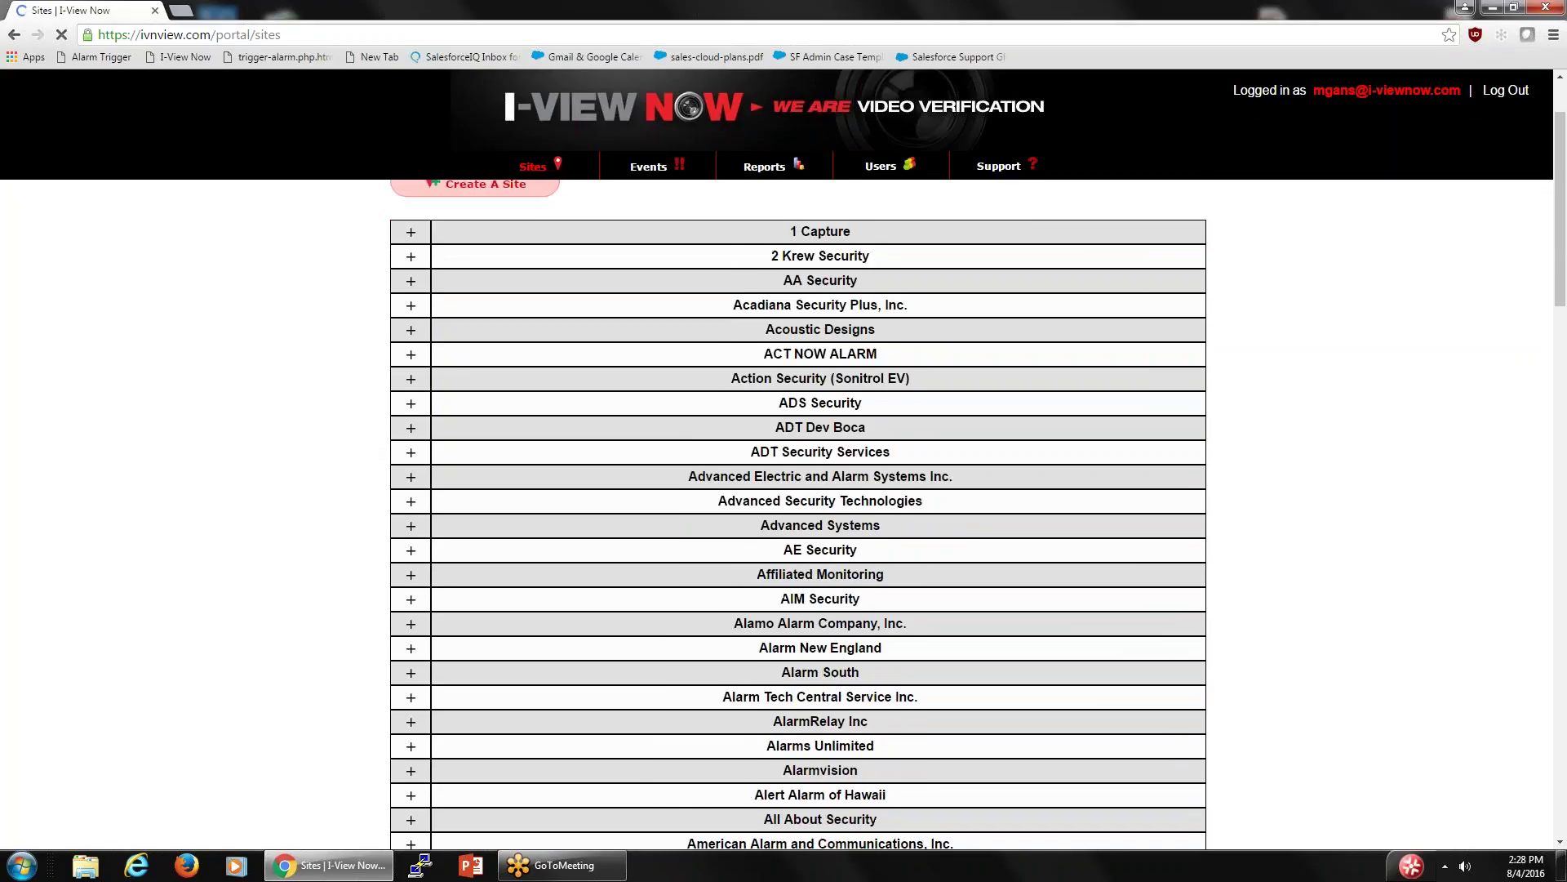
{"action": "scroll", "coordinate": [799, 516], "scroll_direction": "down", "scroll_amount": 9}
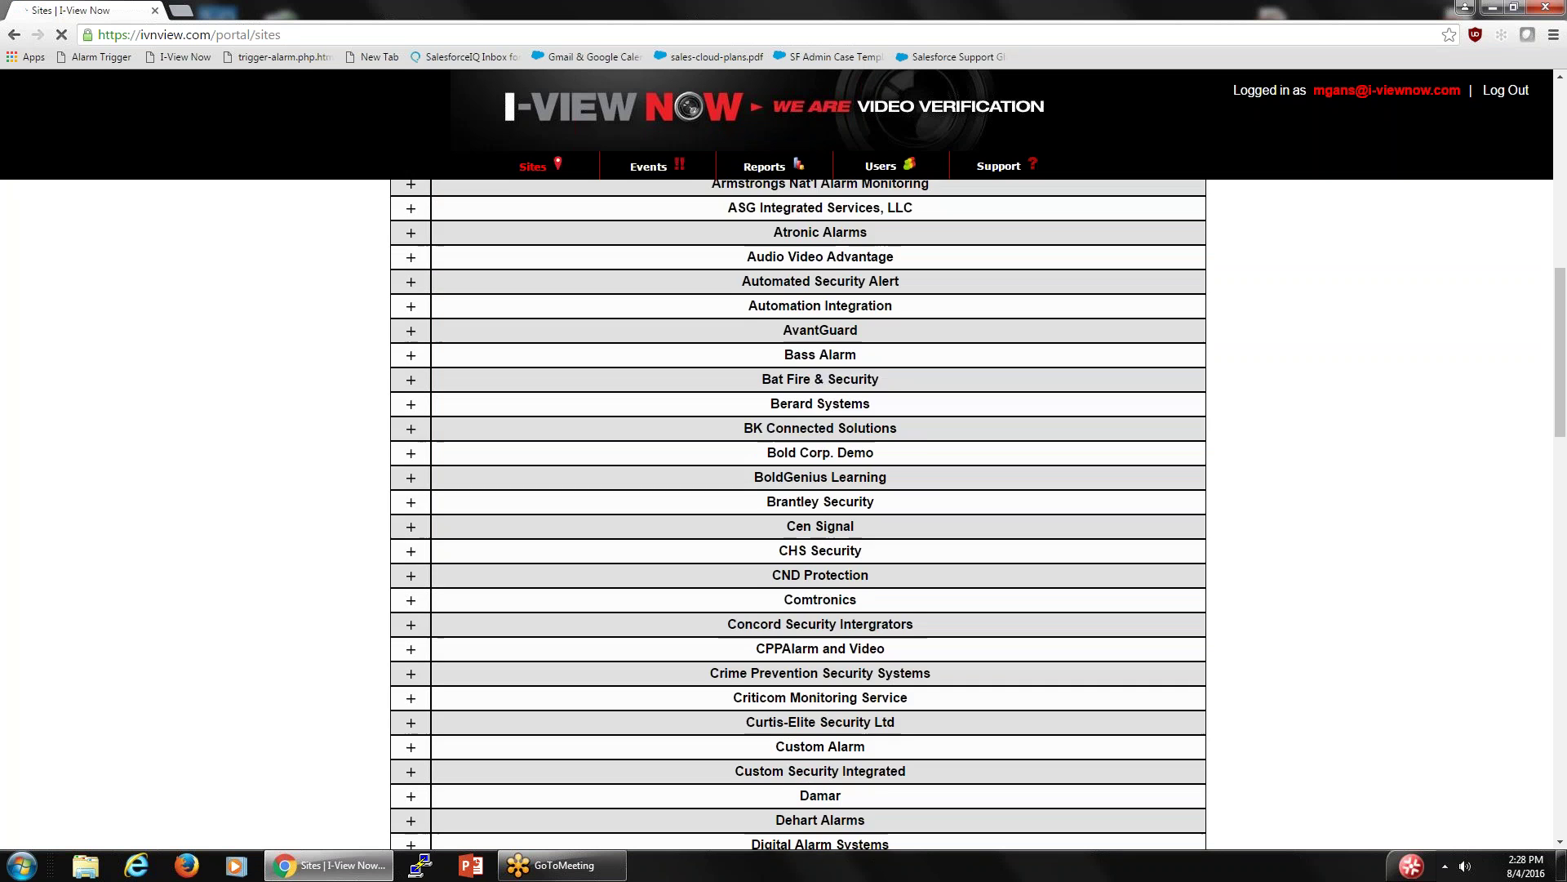
{"action": "scroll", "coordinate": [526, 176], "scroll_direction": "down", "scroll_amount": 12}
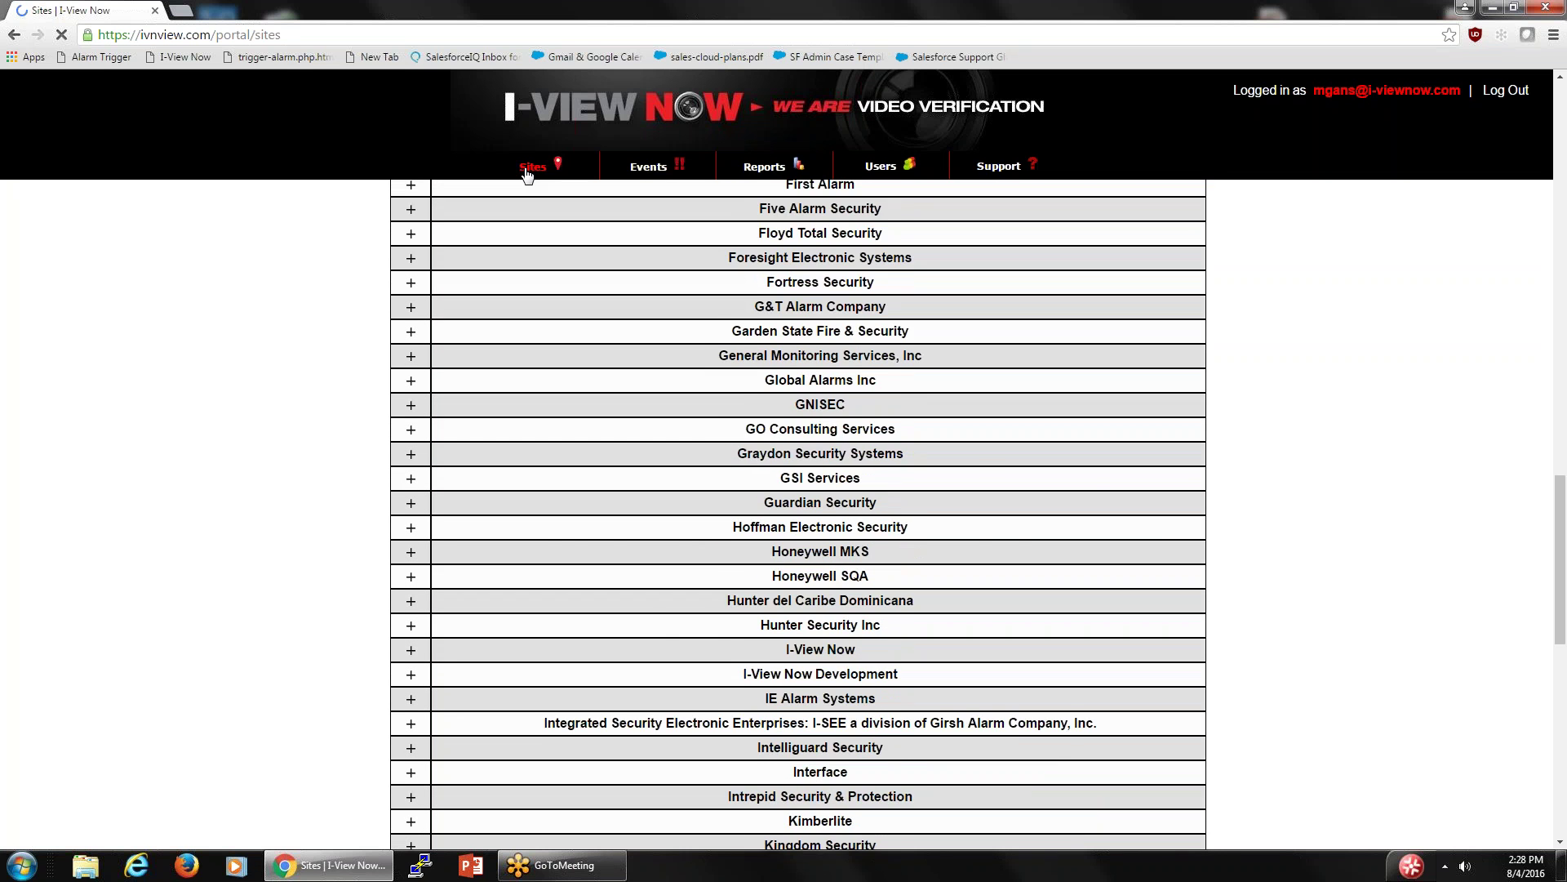
{"action": "scroll", "coordinate": [527, 176], "scroll_direction": "down", "scroll_amount": 3}
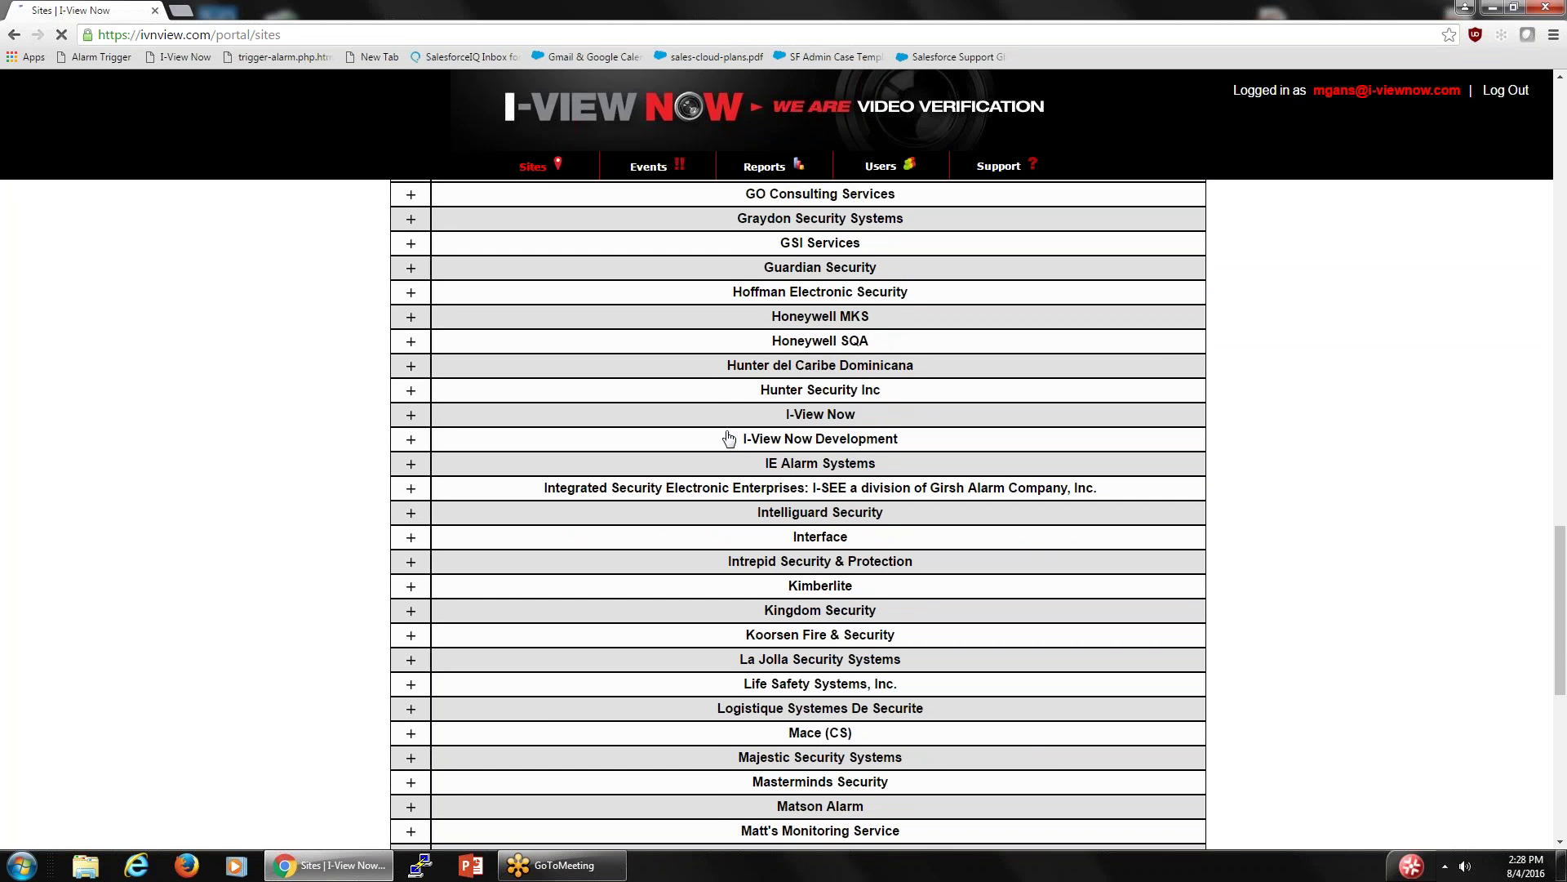
{"action": "left_click", "coordinate": [415, 419]}
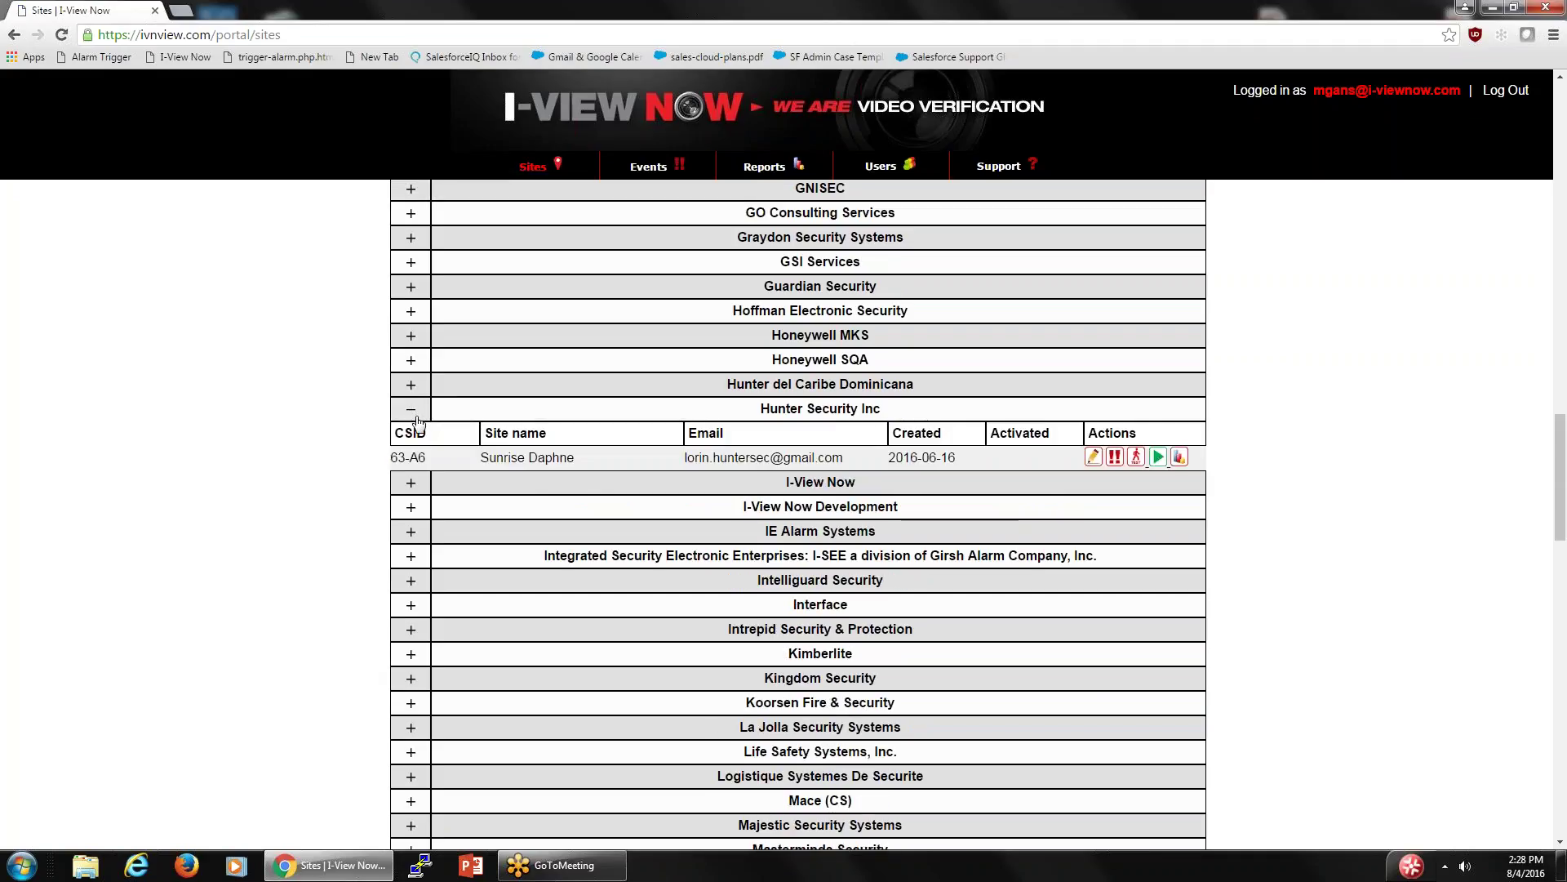
{"action": "left_click", "coordinate": [414, 409]}
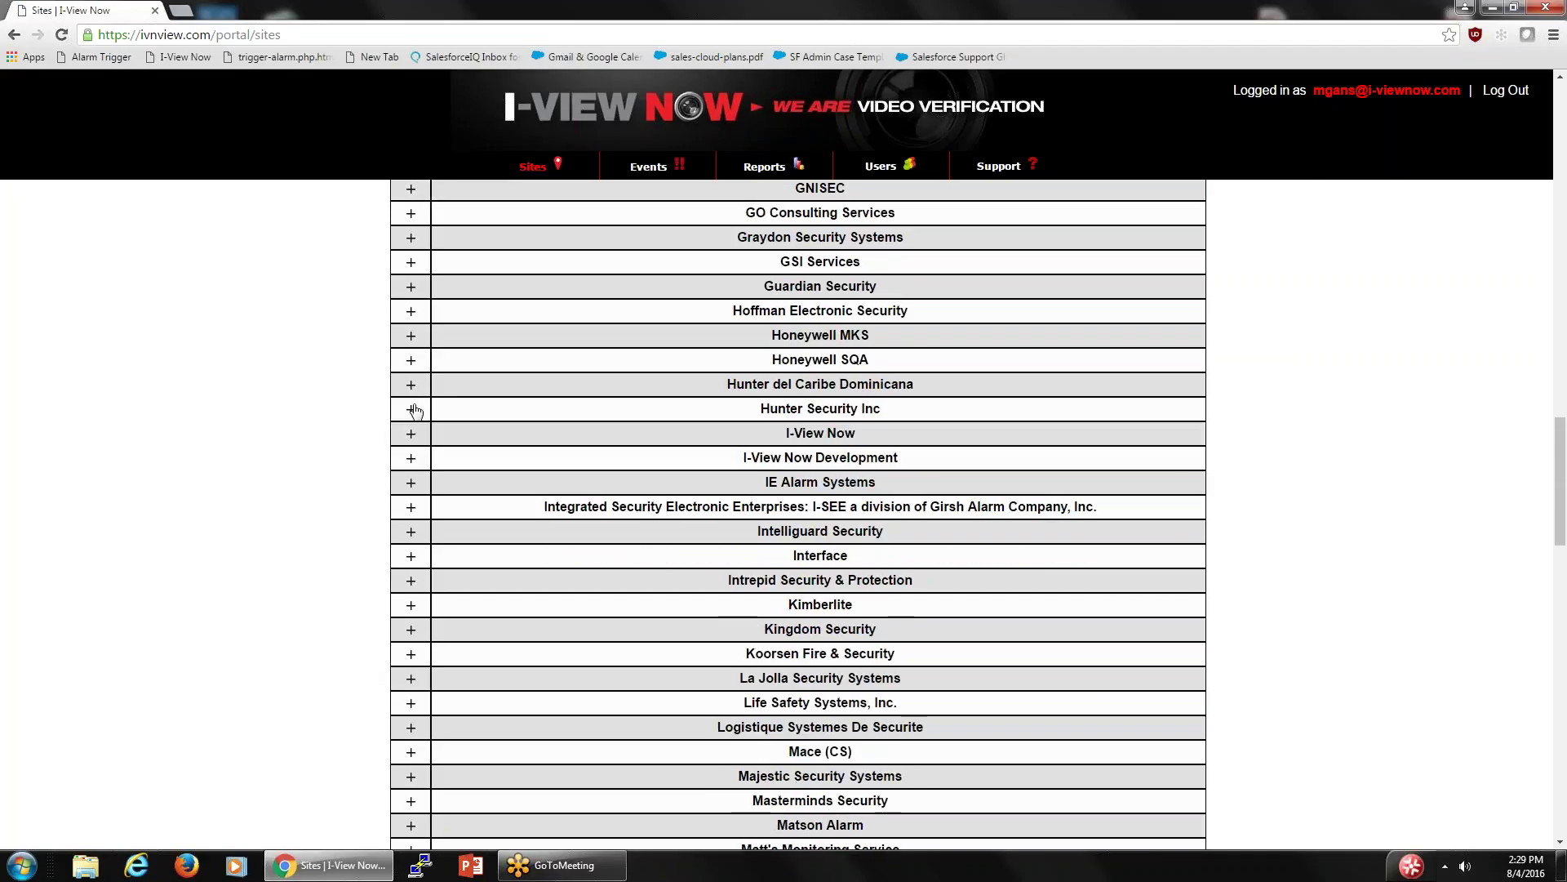
{"action": "left_click", "coordinate": [409, 437]}
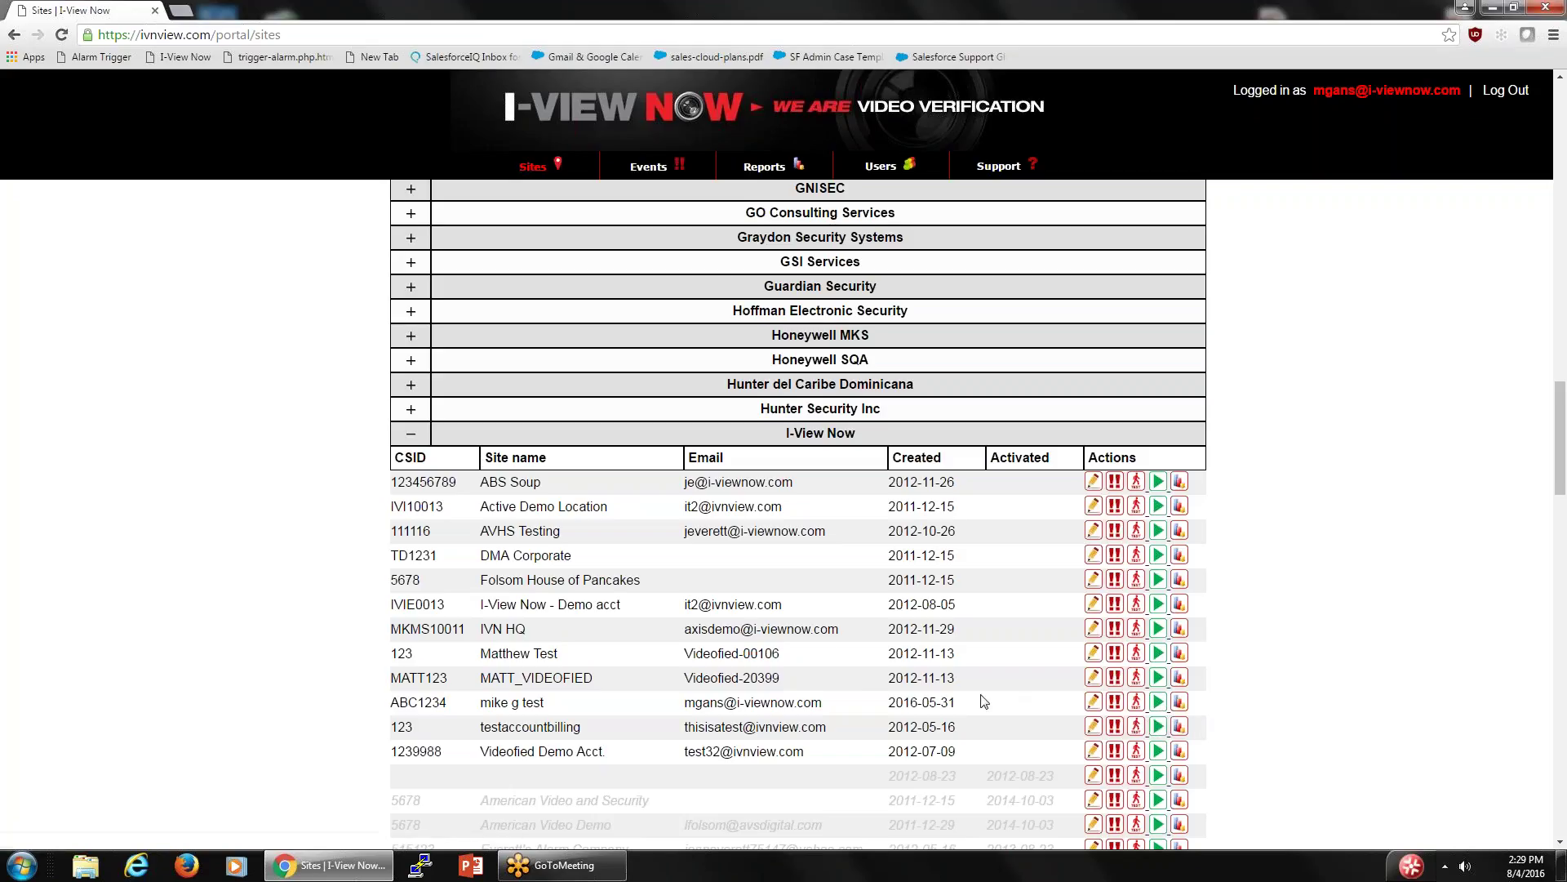
- Open the mike g test site's Edit Site page, briefly showing then hiding full customer details
{"action": "left_click", "coordinate": [1093, 702]}
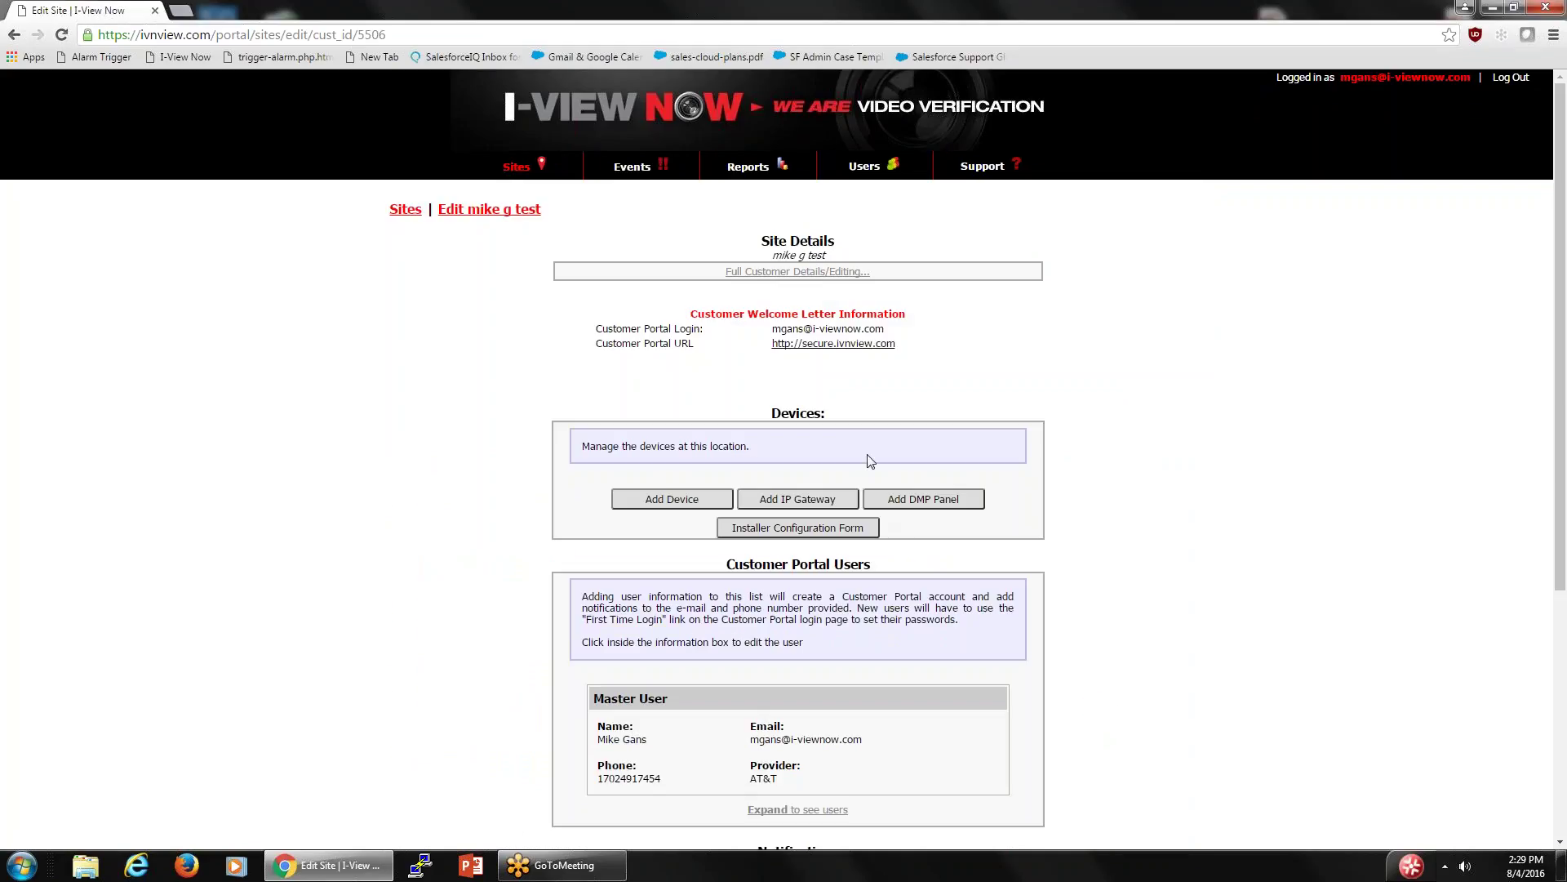
{"action": "left_click", "coordinate": [797, 275]}
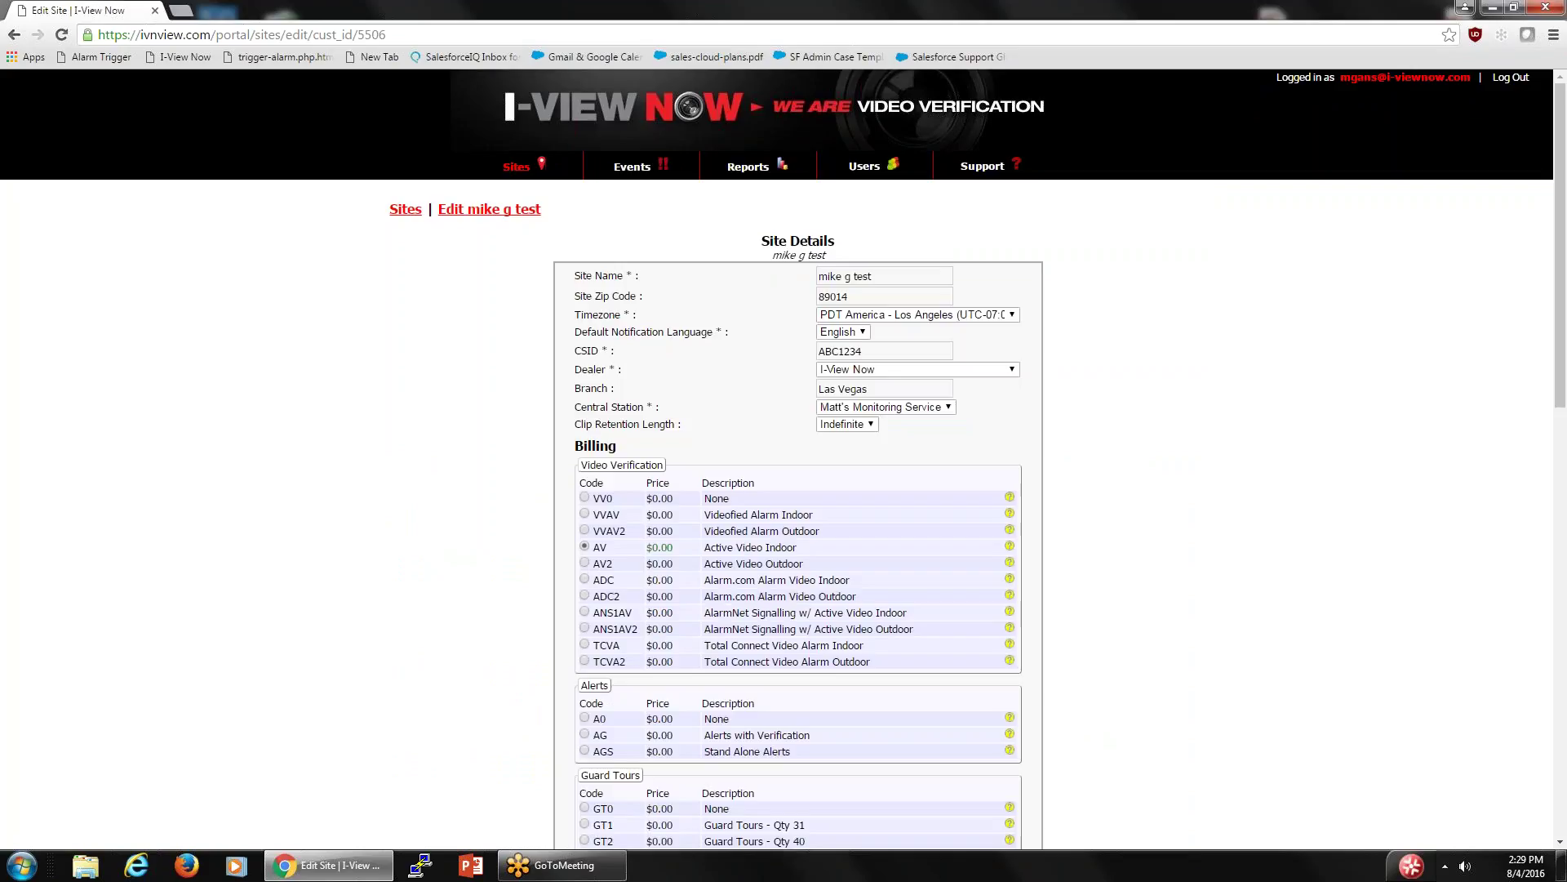
{"action": "scroll", "coordinate": [796, 278], "scroll_direction": "down", "scroll_amount": 2}
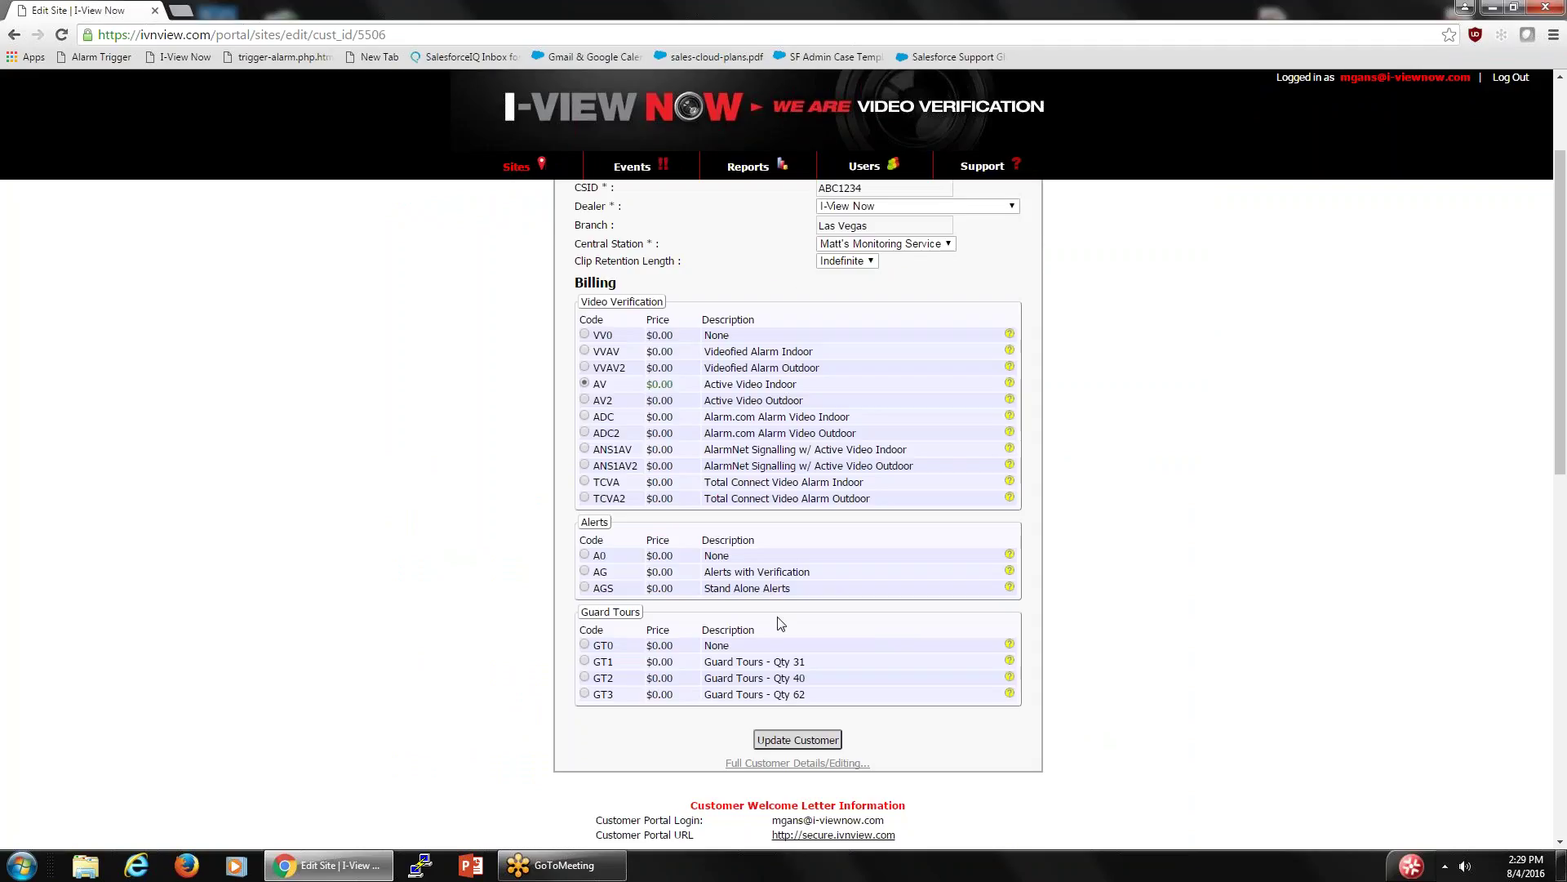
{"action": "left_click", "coordinate": [797, 762]}
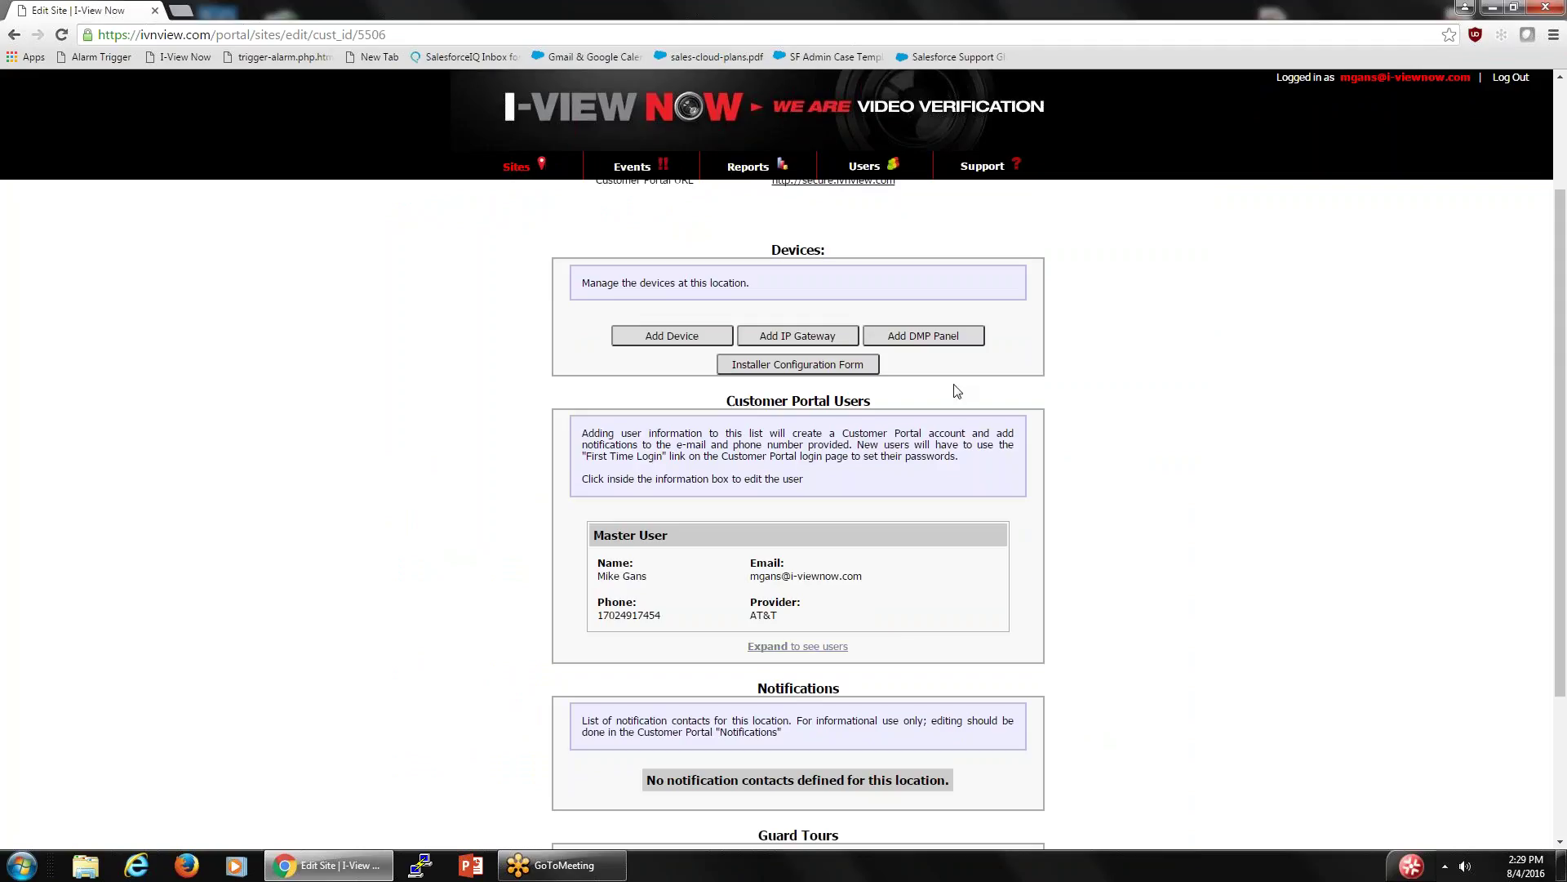
{"action": "scroll", "coordinate": [956, 390], "scroll_direction": "up", "scroll_amount": 2}
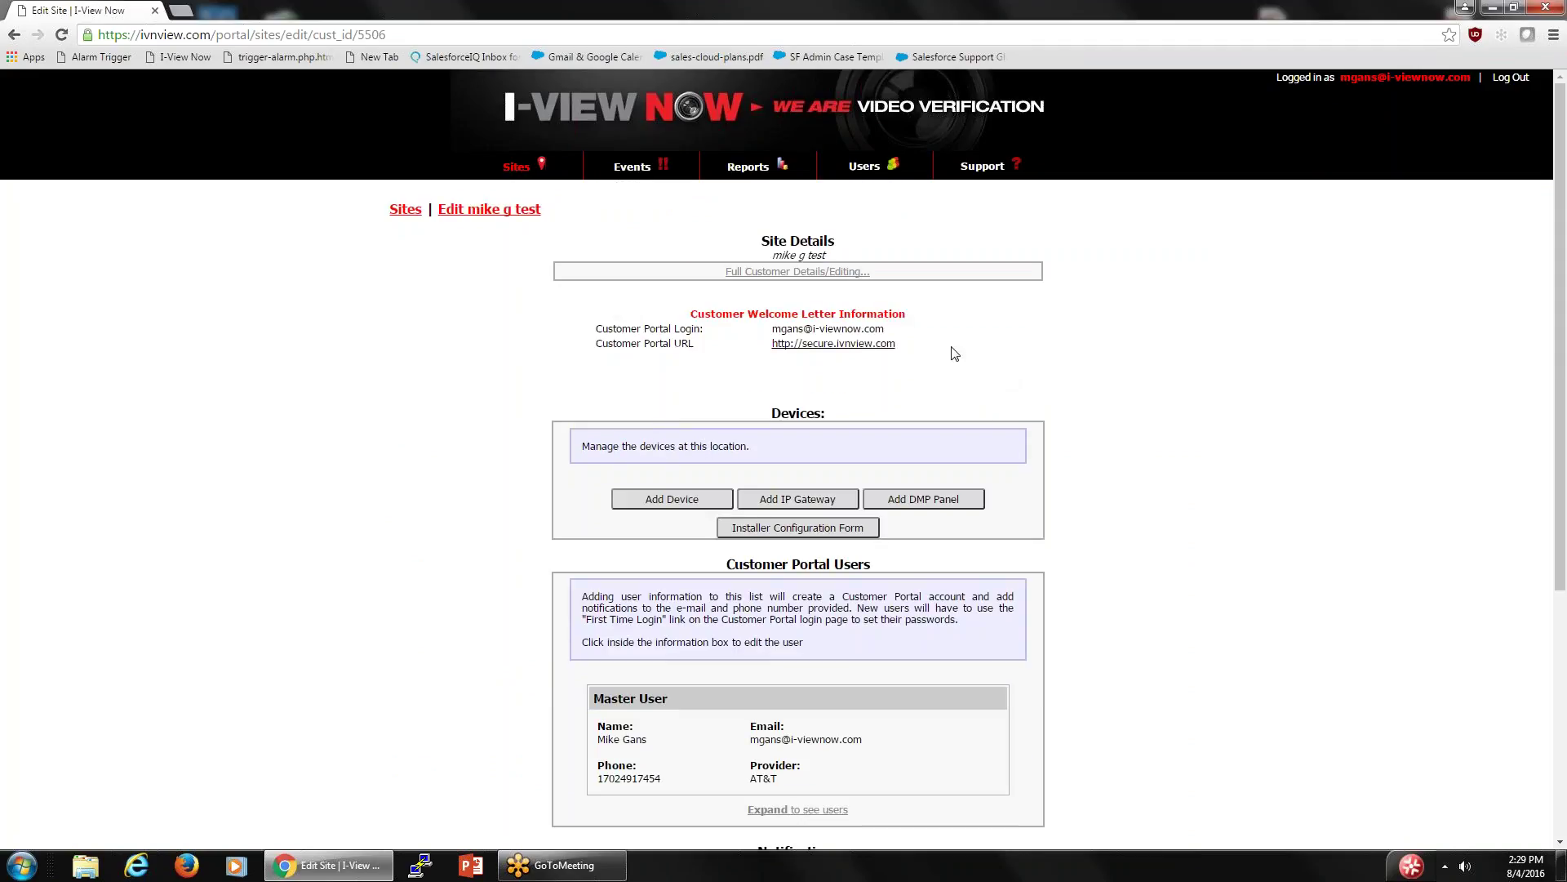
- Start adding a device to the test site, keeping Relay / Standalone as signalling device type
{"action": "left_click", "coordinate": [660, 499]}
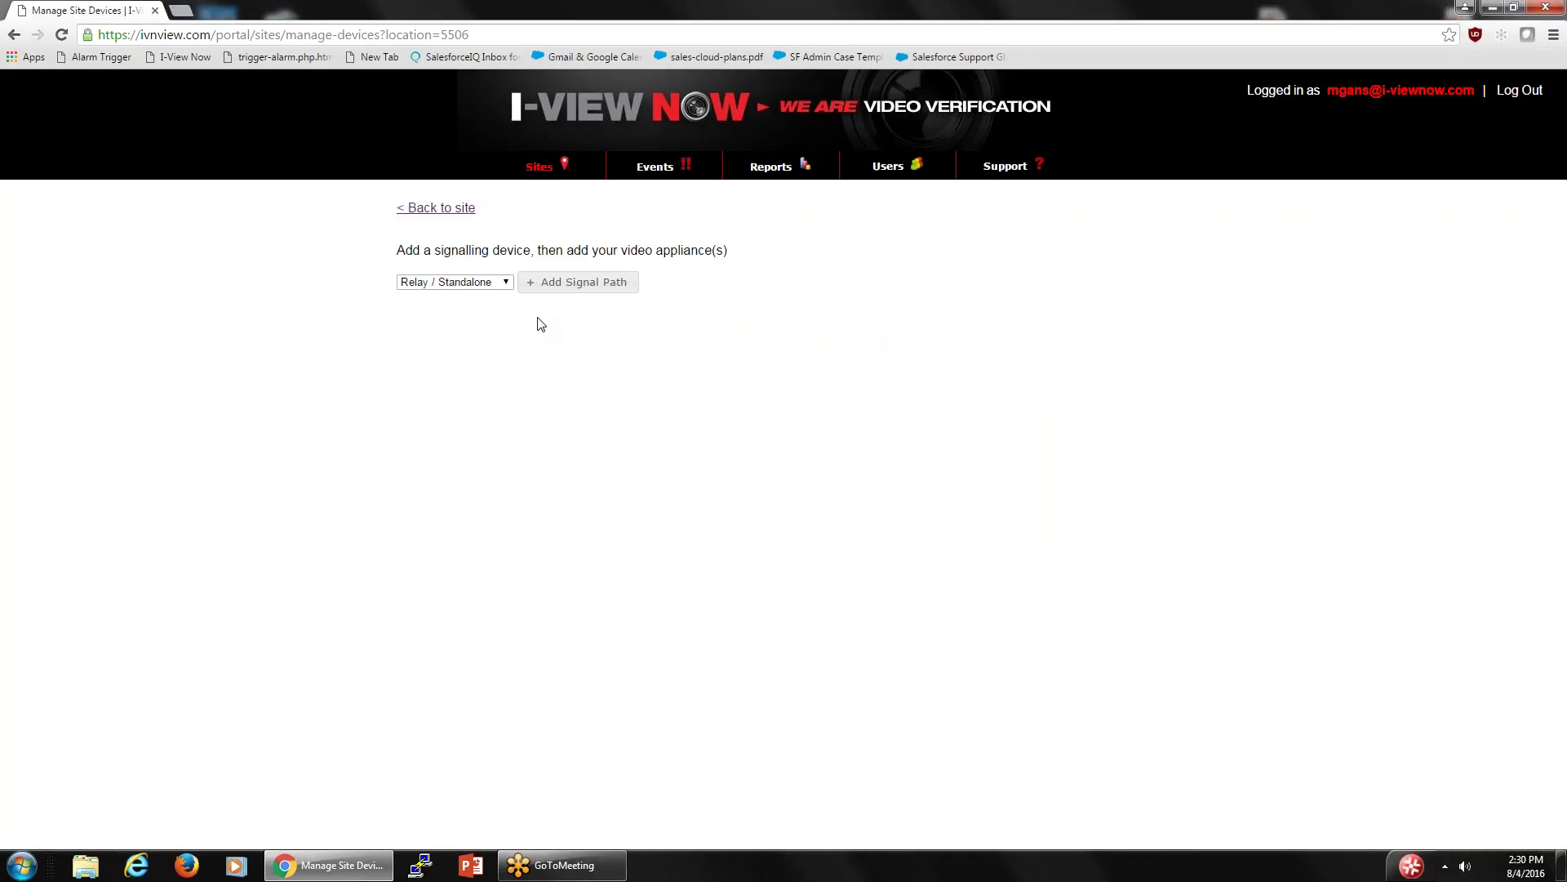
{"action": "left_click", "coordinate": [507, 284]}
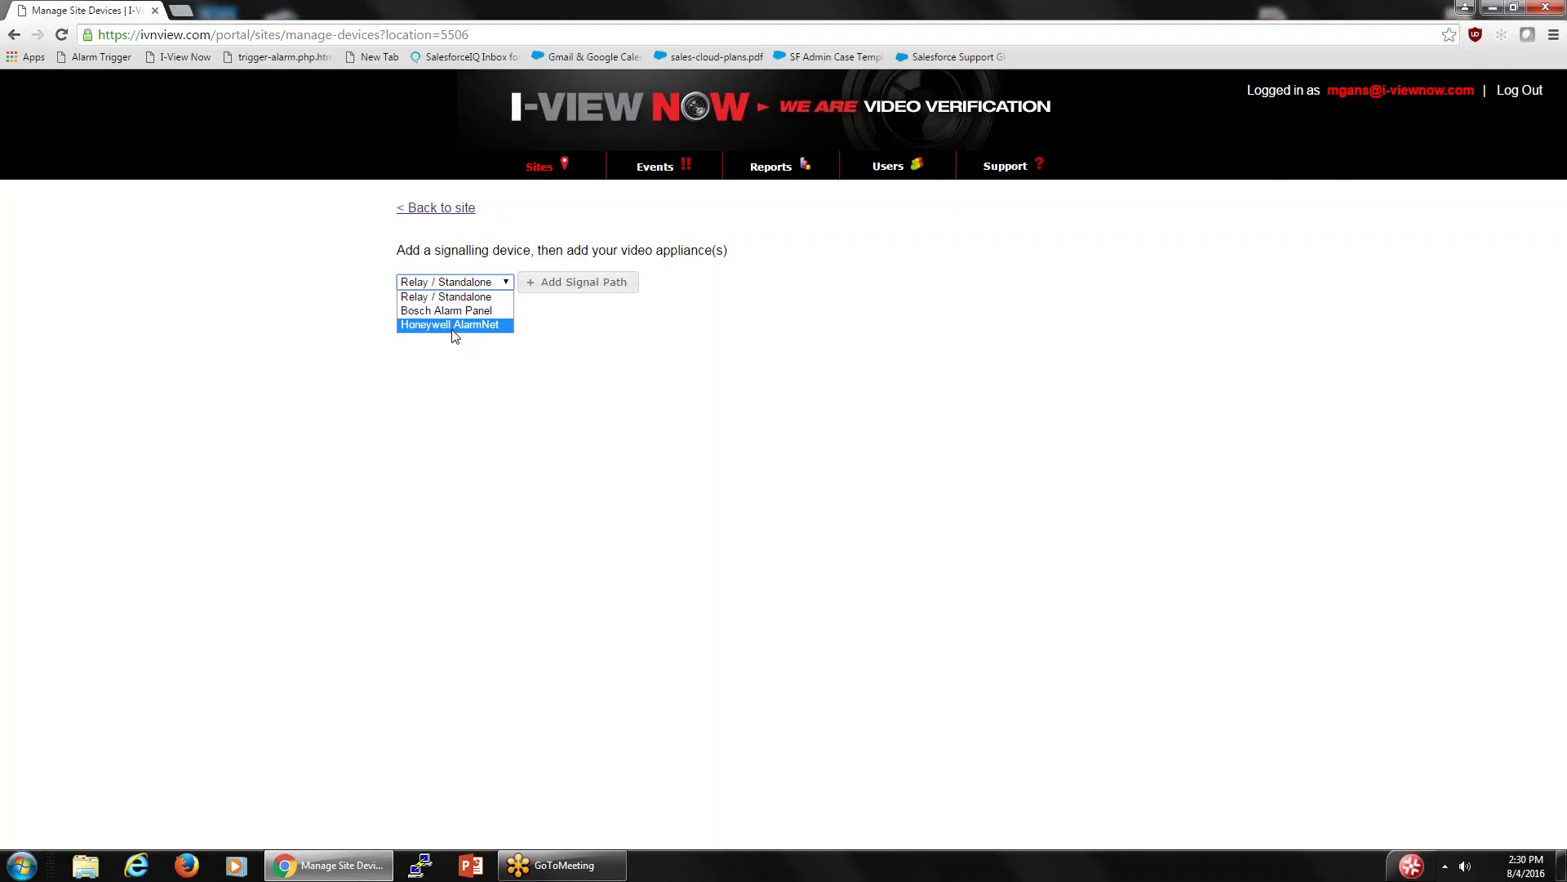
{"action": "left_click", "coordinate": [458, 283]}
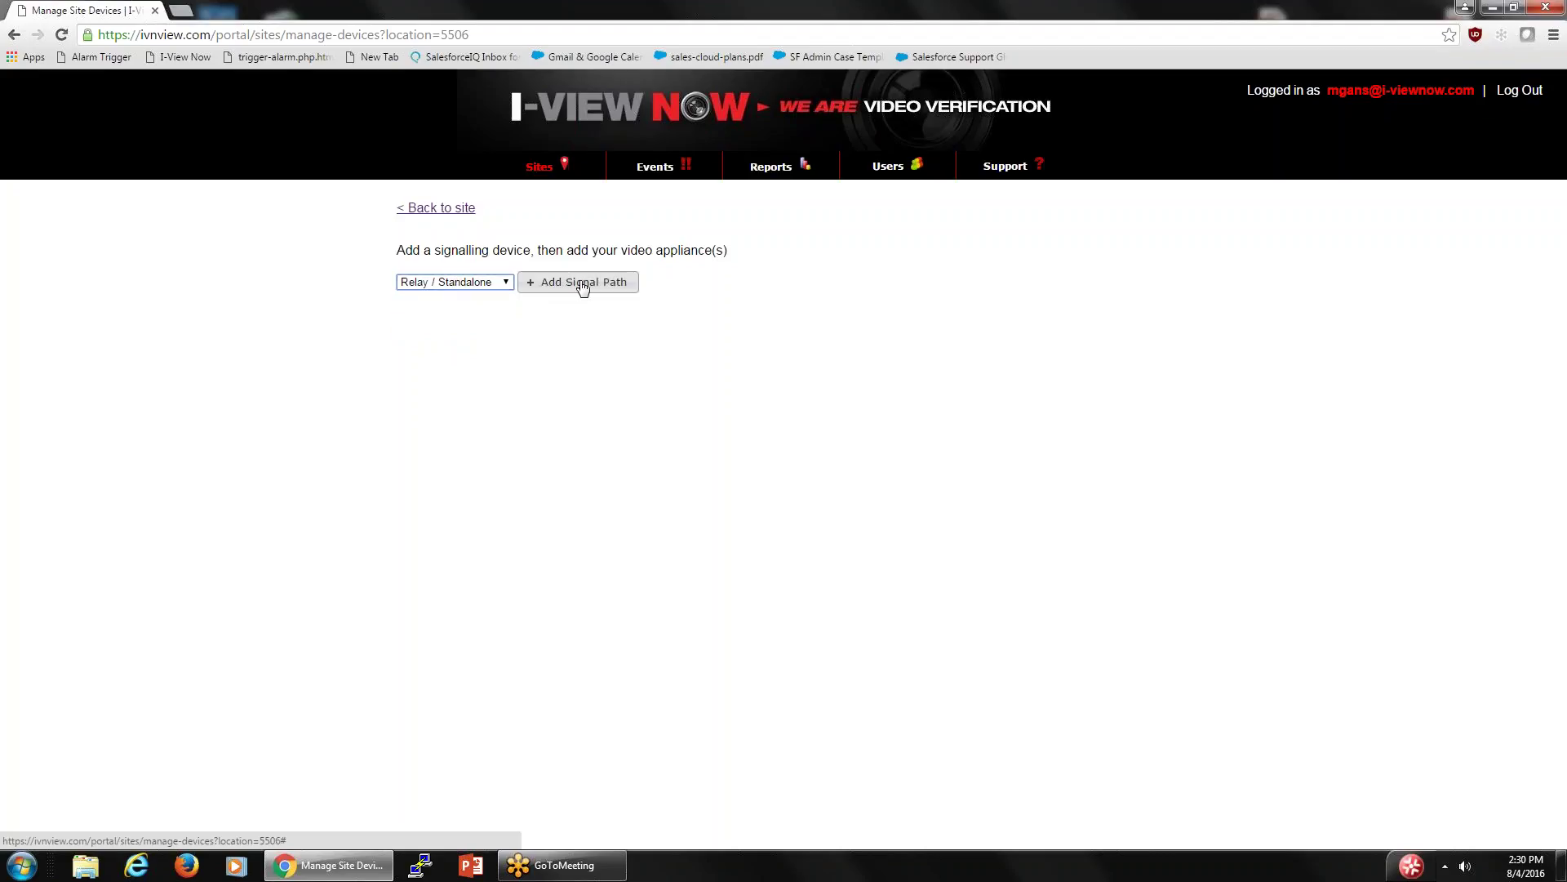
- Add a Honeywell HRHM104x video device under the Relay / Standalone signal path and confirm it
{"action": "left_click", "coordinate": [531, 288]}
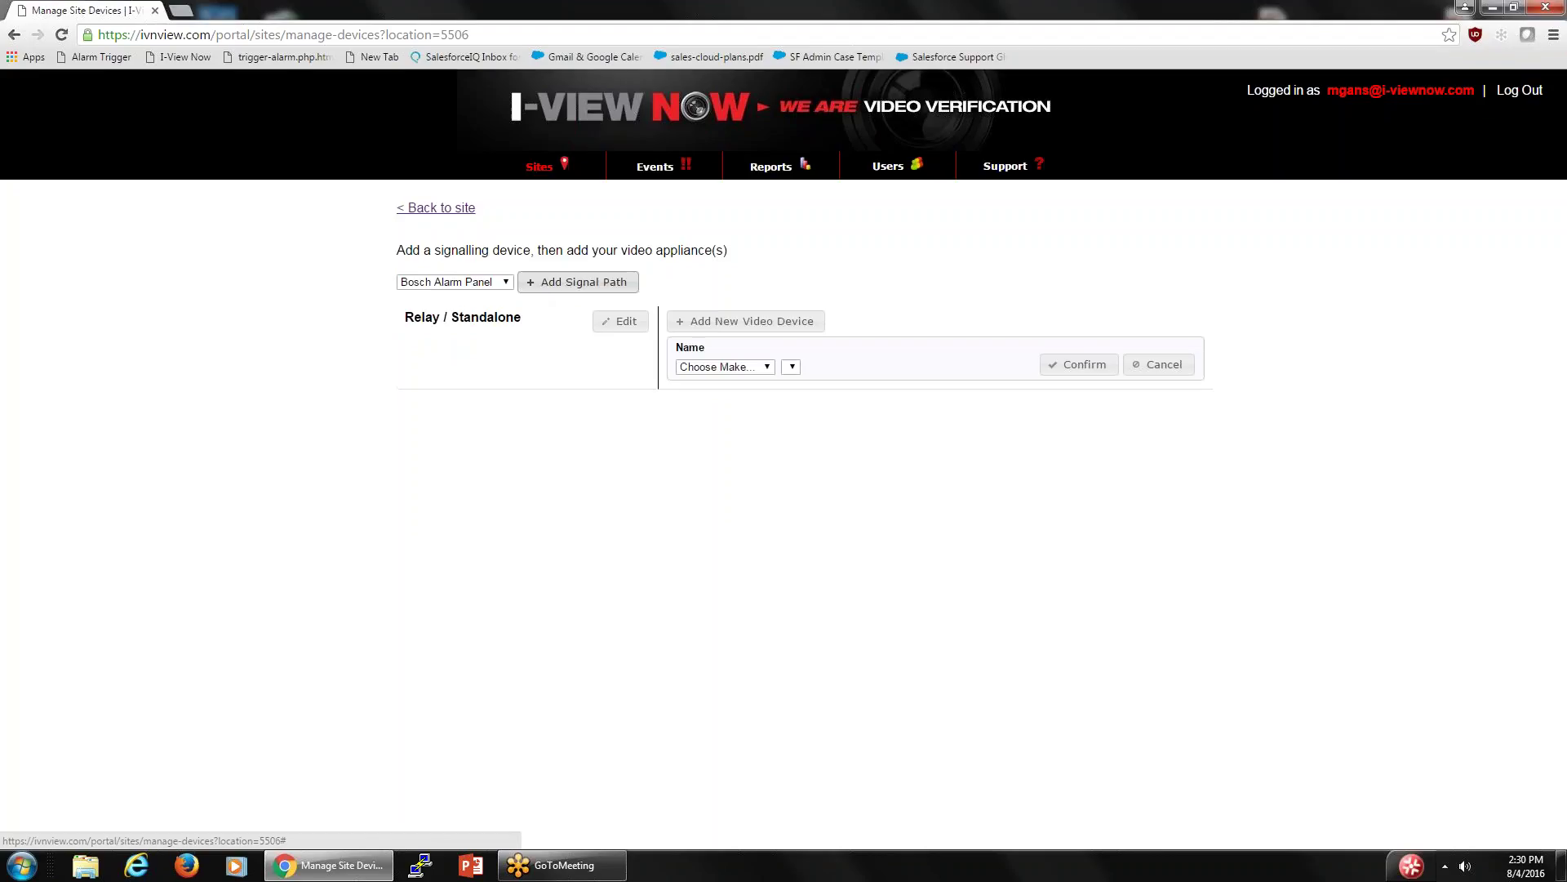
{"action": "left_click", "coordinate": [767, 369]}
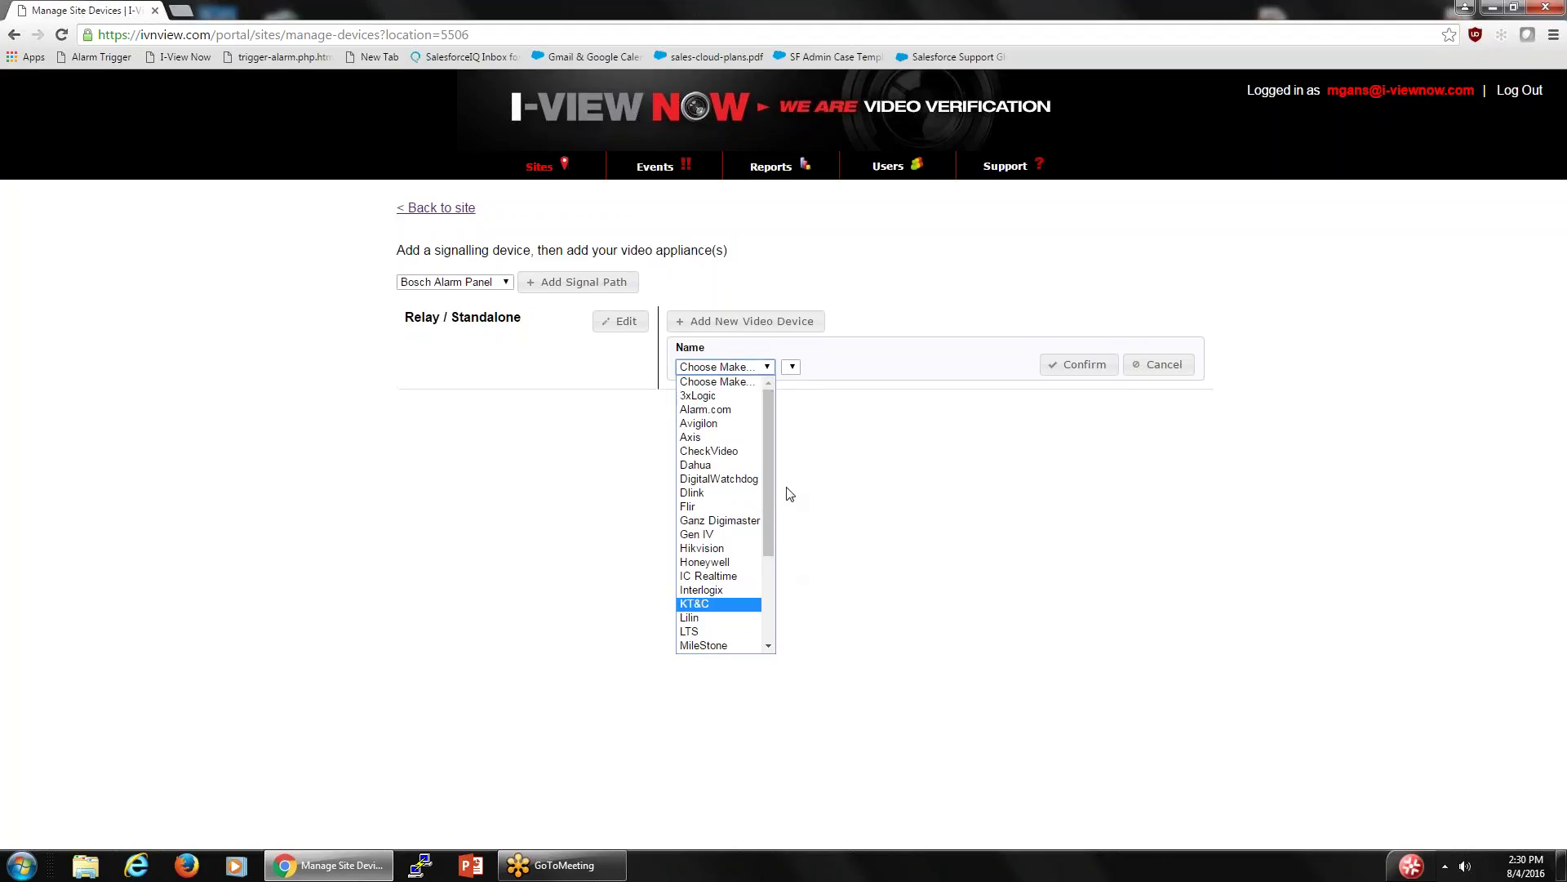
{"action": "left_click_drag", "start_coordinate": [770, 467], "coordinate": [770, 542]}
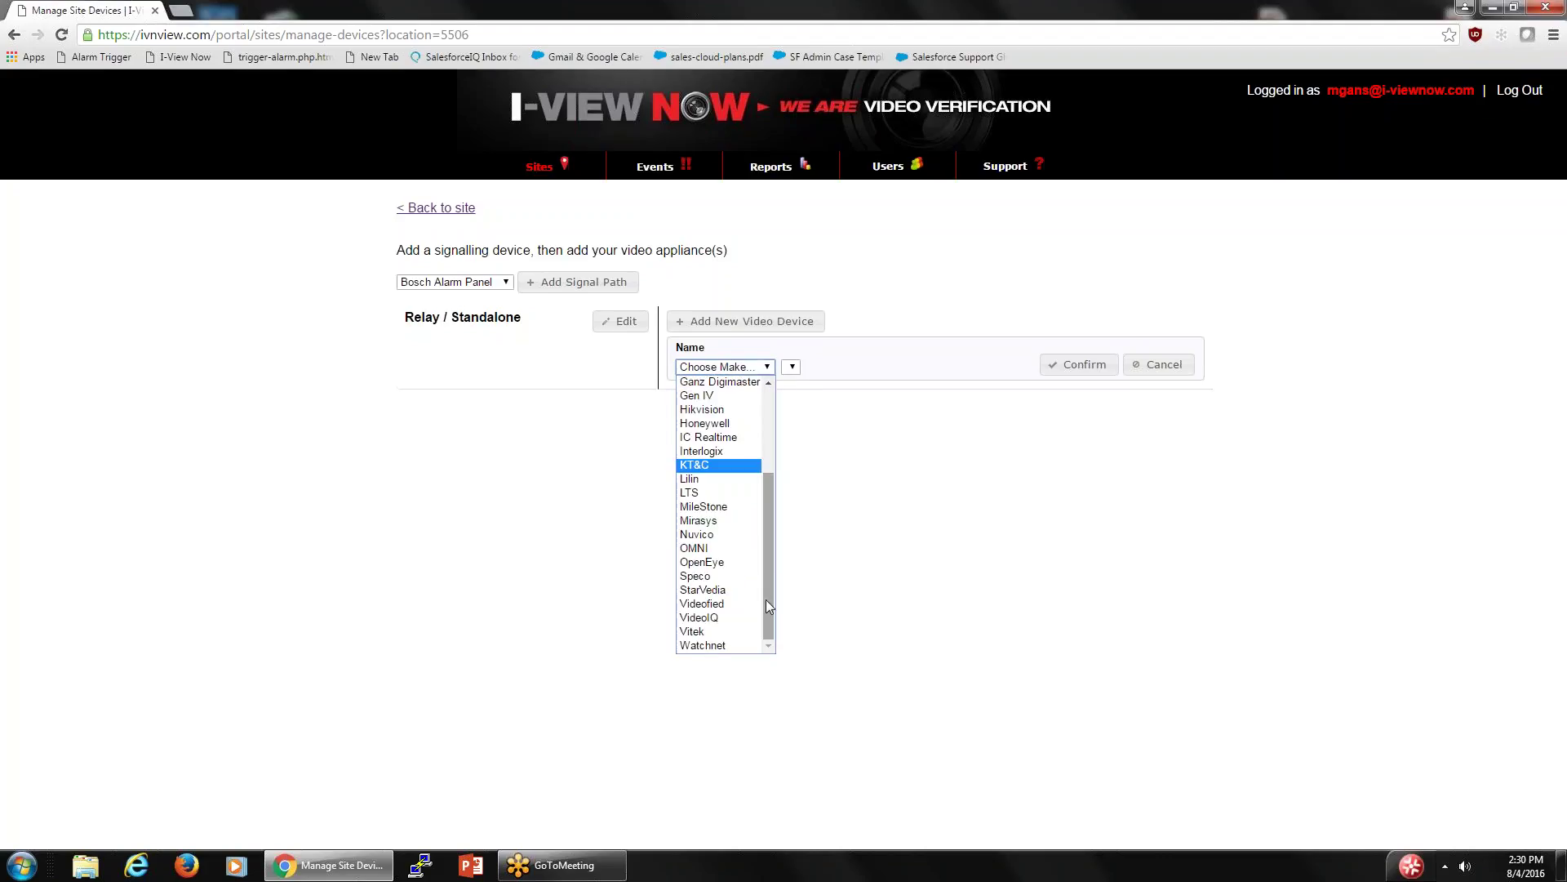
{"action": "scroll", "coordinate": [771, 605], "scroll_direction": "up", "scroll_amount": 1}
{"action": "scroll", "coordinate": [794, 547], "scroll_direction": "up", "scroll_amount": 2}
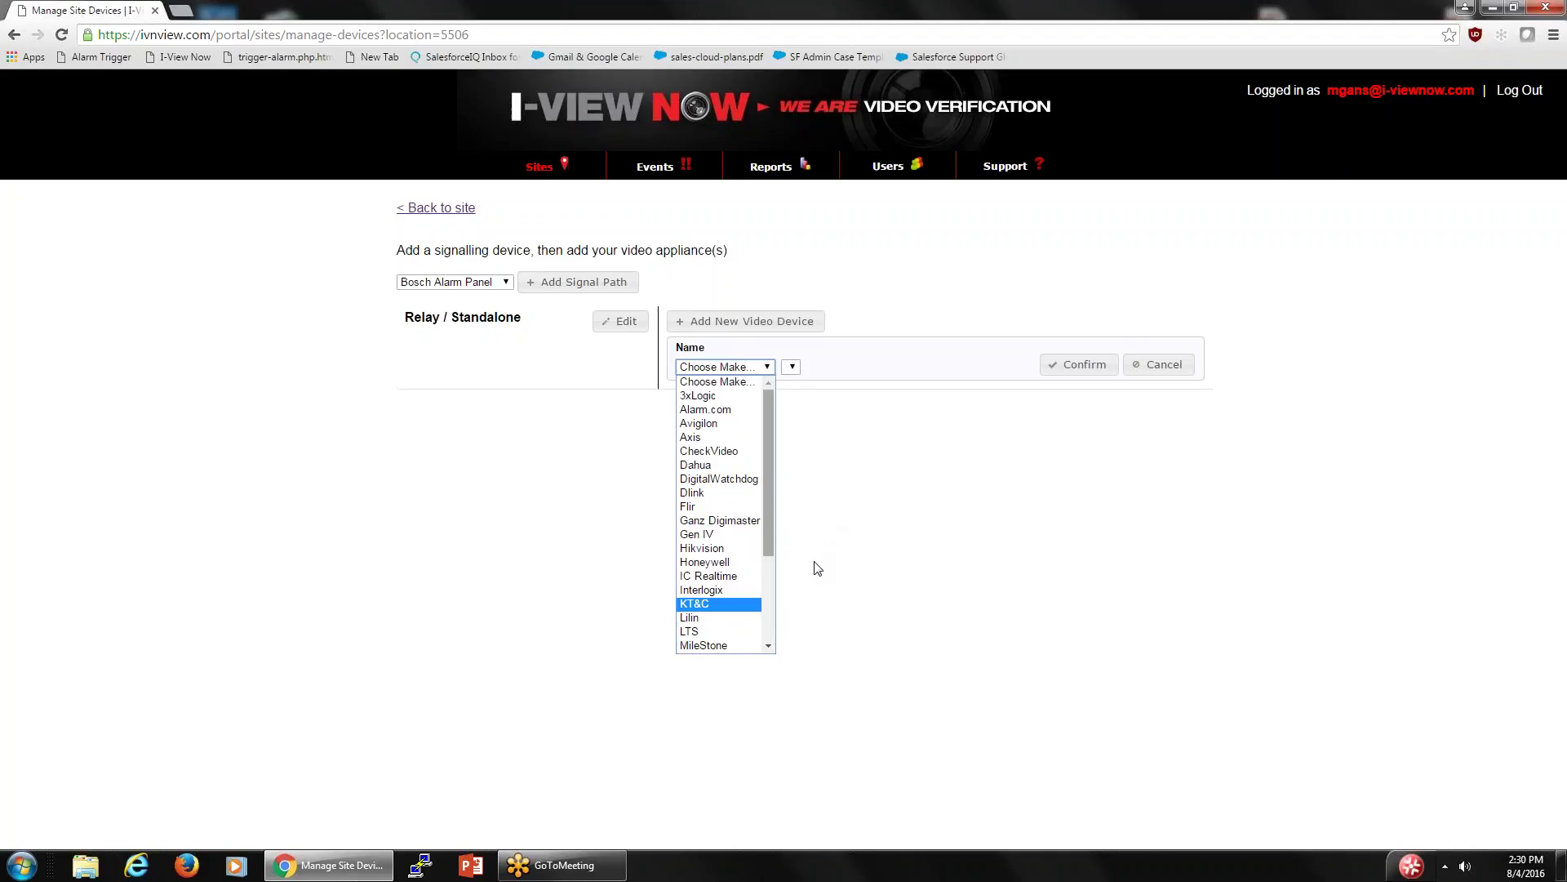
{"action": "left_click", "coordinate": [694, 563]}
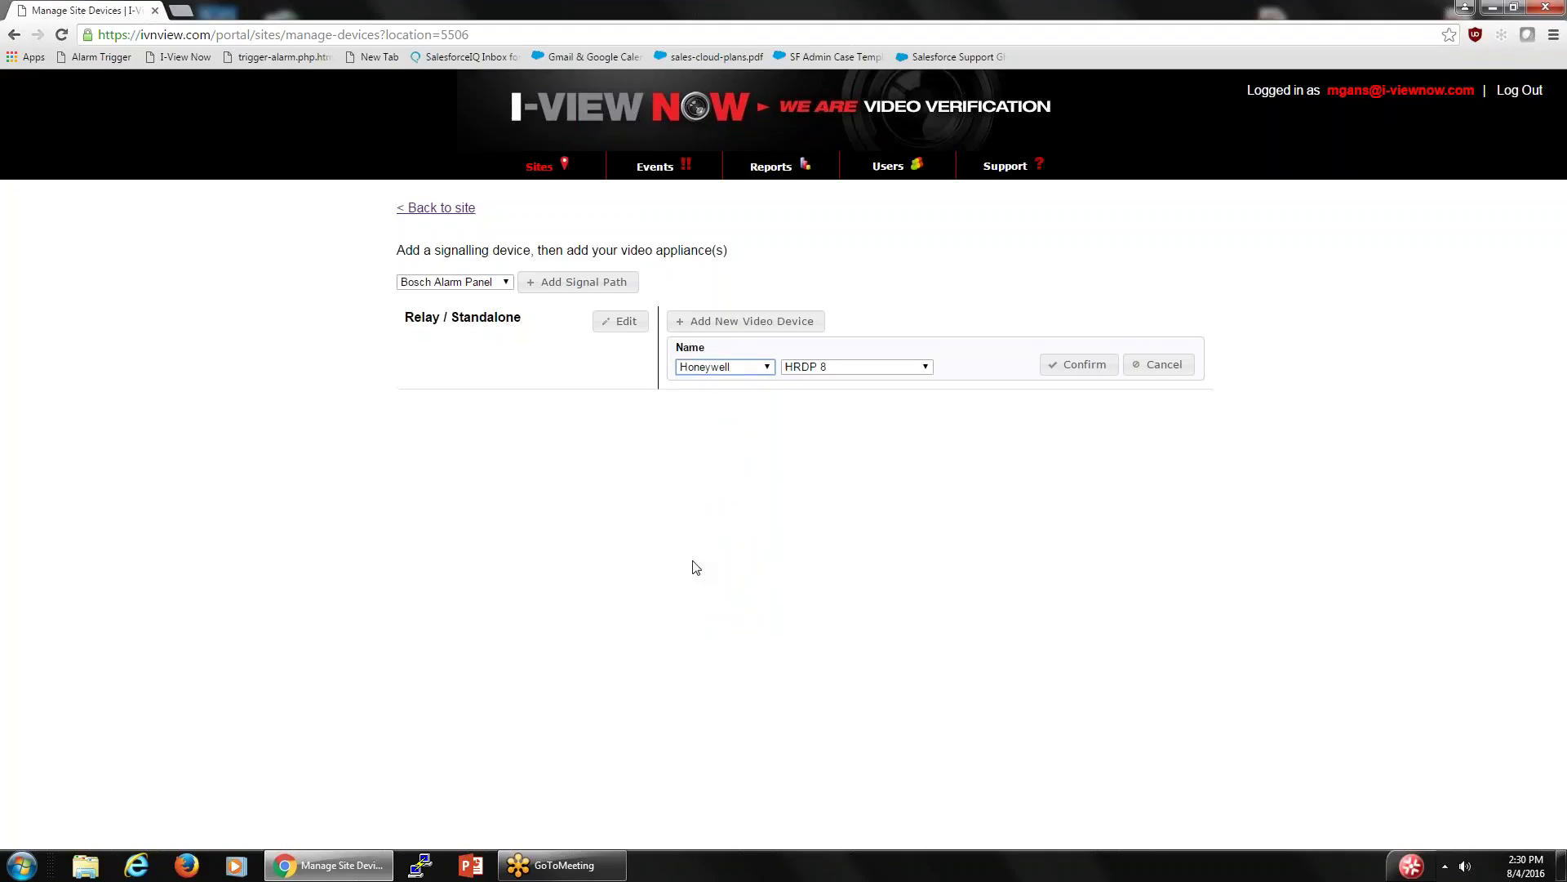
{"action": "left_click", "coordinate": [929, 368]}
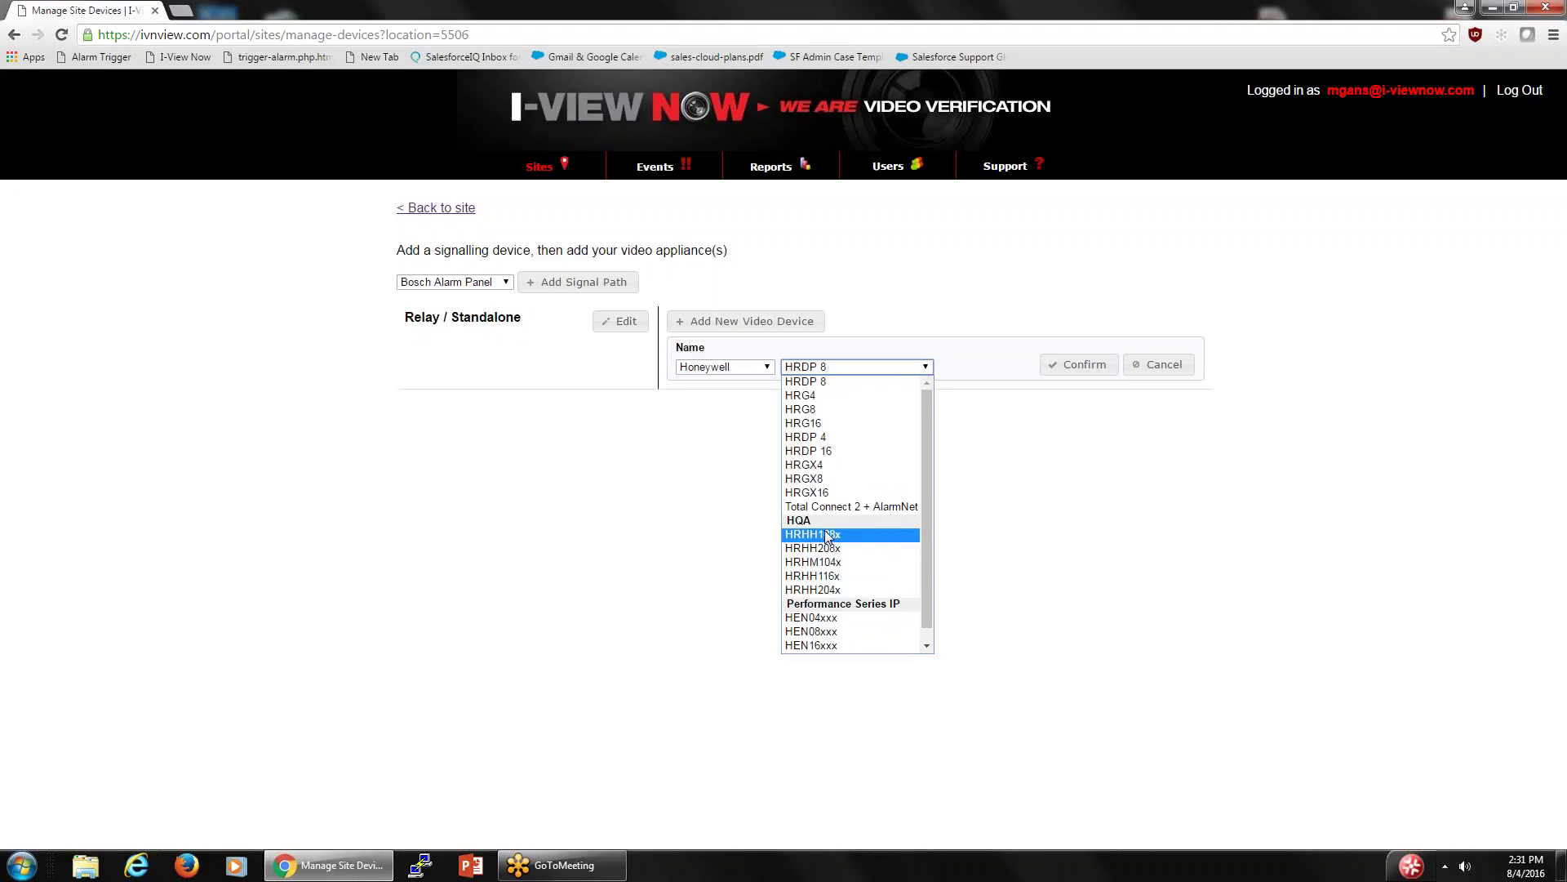
{"action": "left_click", "coordinate": [827, 535]}
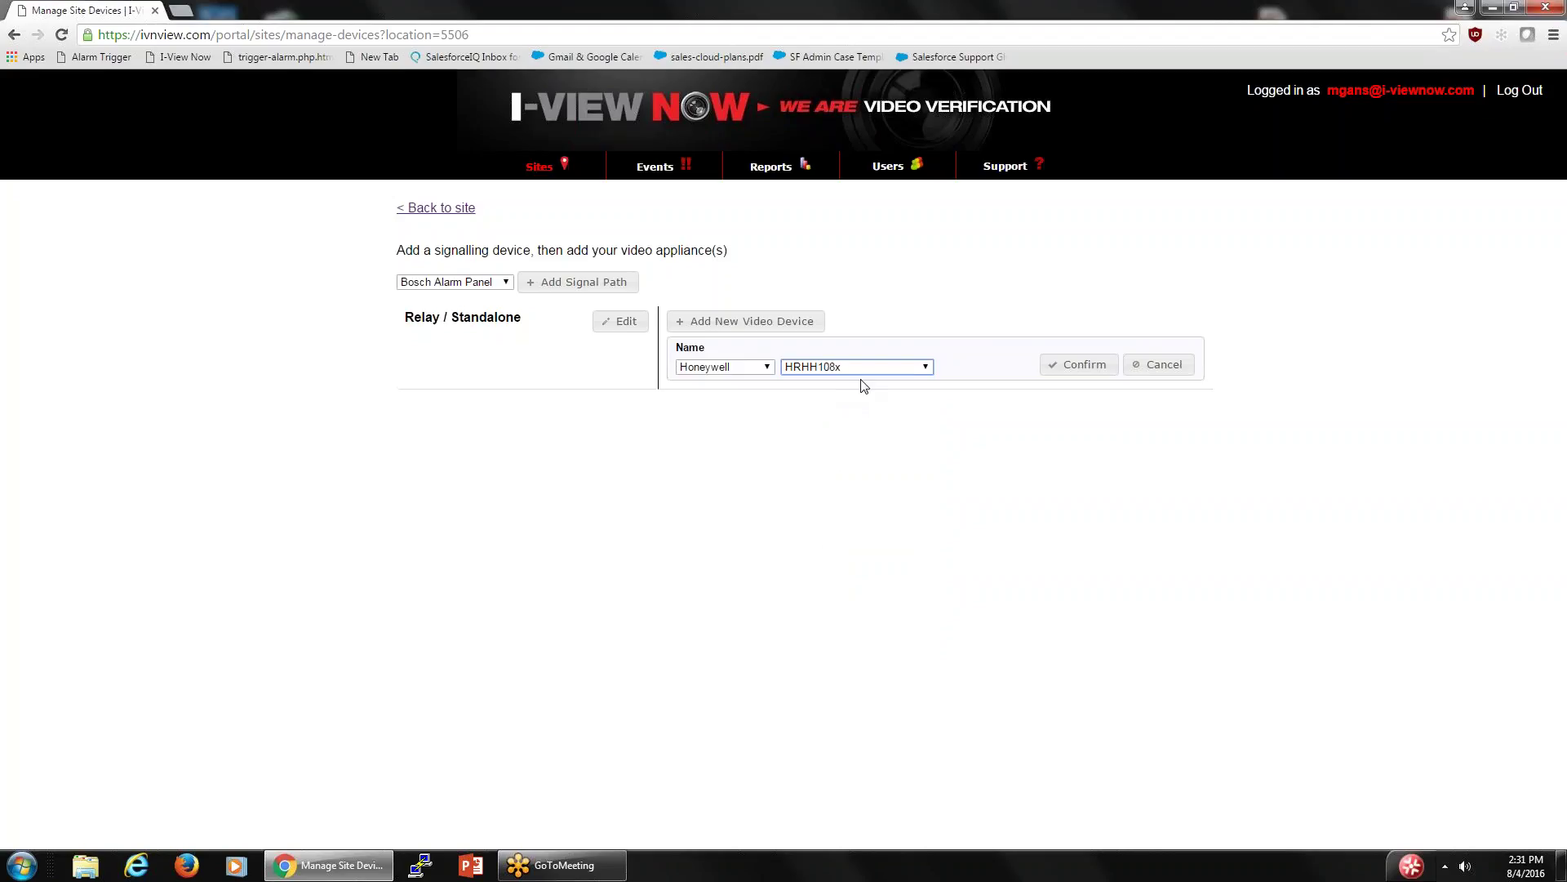
{"action": "left_click", "coordinate": [928, 368]}
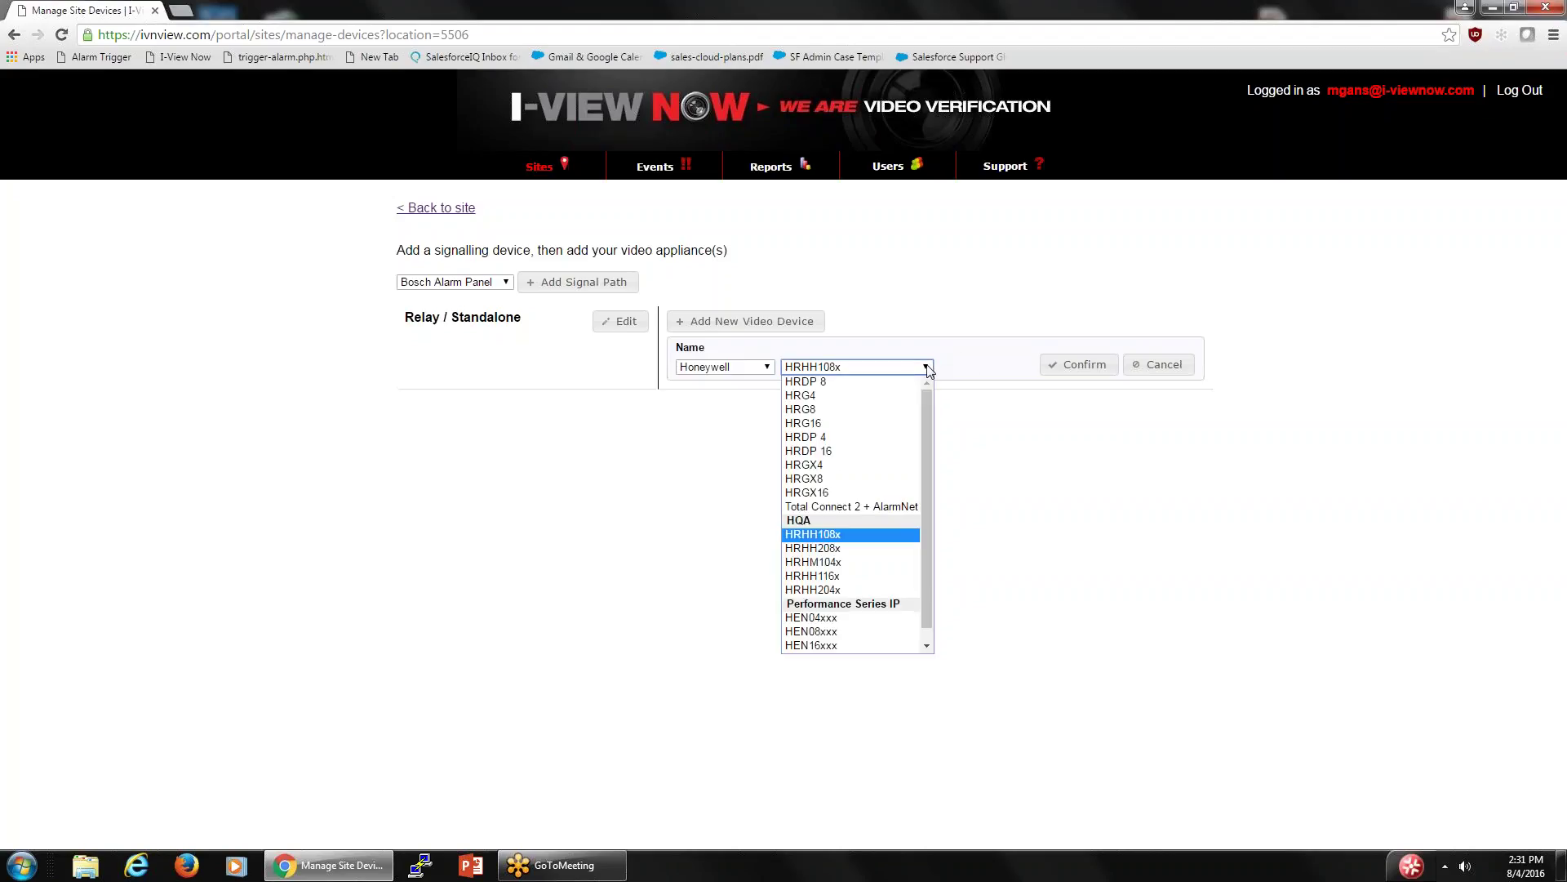
{"action": "left_click", "coordinate": [824, 564]}
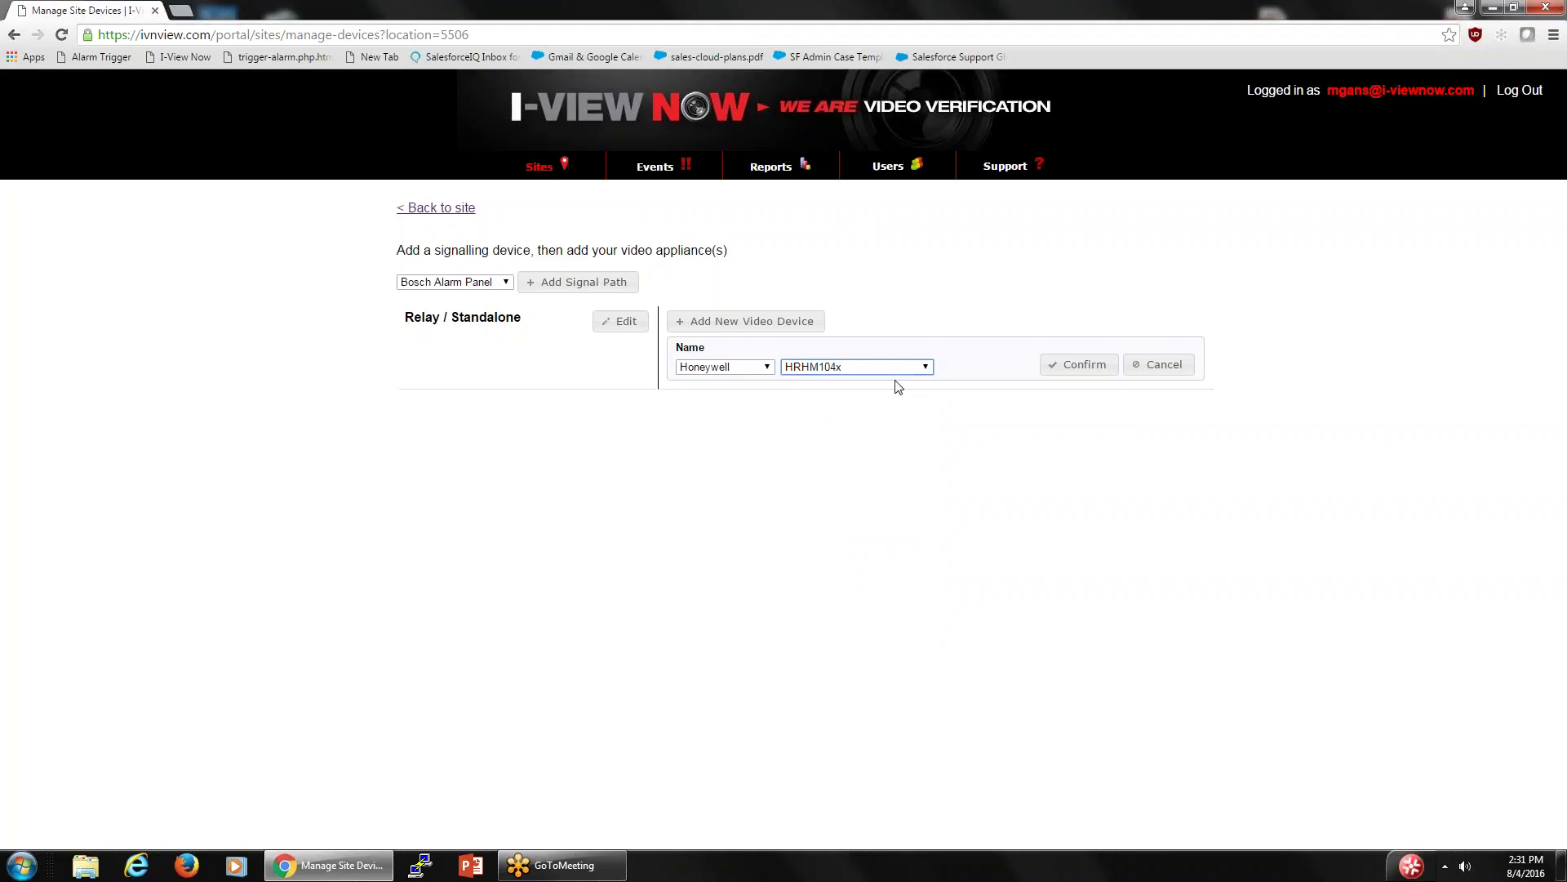
{"action": "left_click", "coordinate": [1081, 364]}
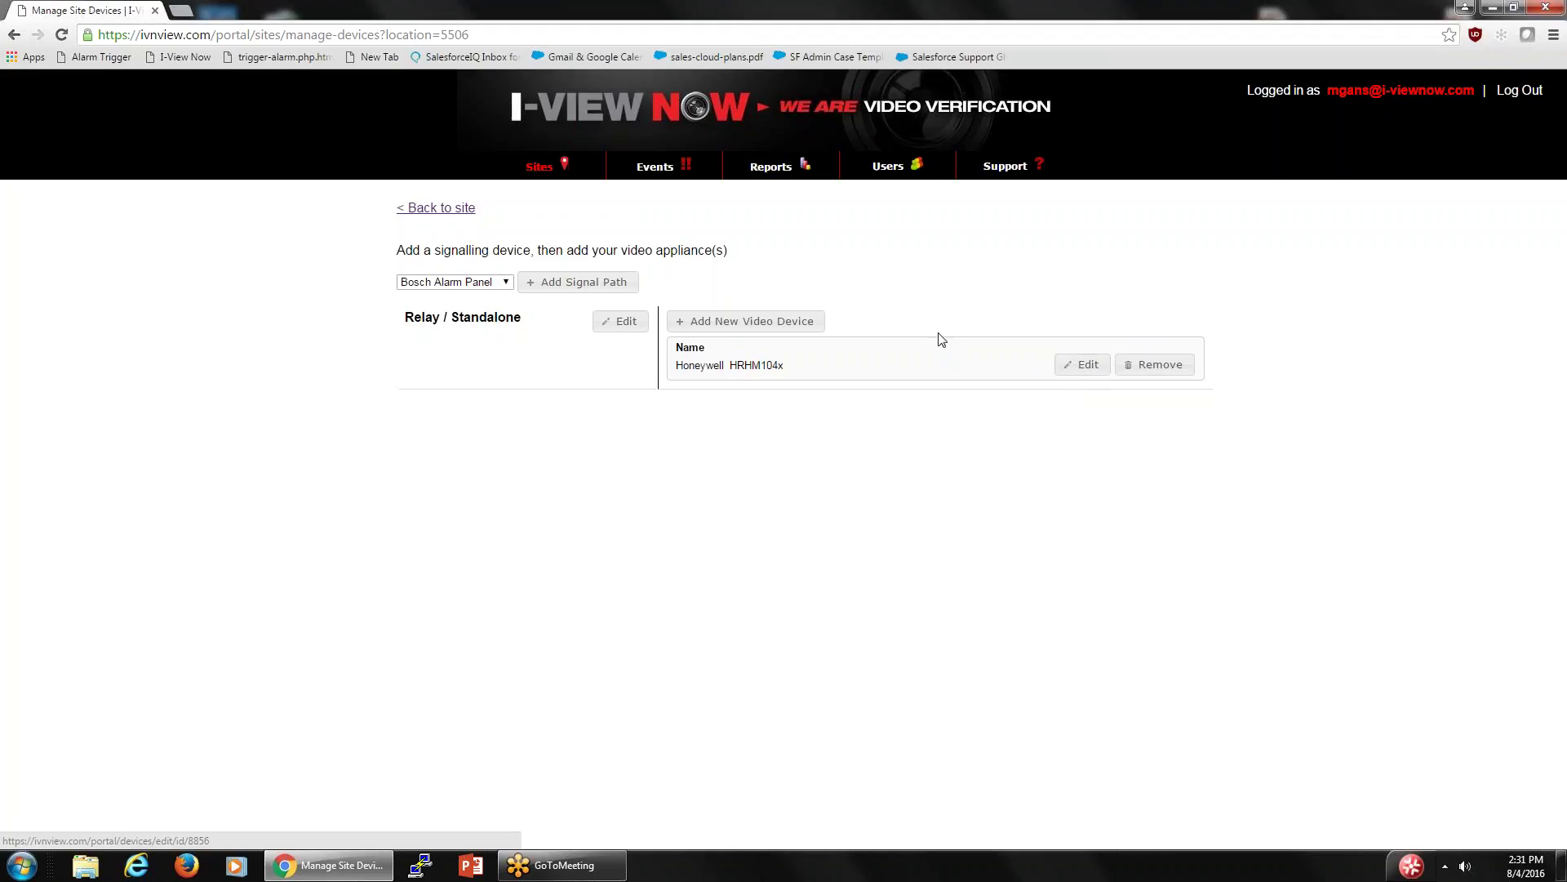
- Go back to the site and expand the Honeywell HRHM104x details showing TCP 37777 and HTTP 80
{"action": "left_click", "coordinate": [440, 209]}
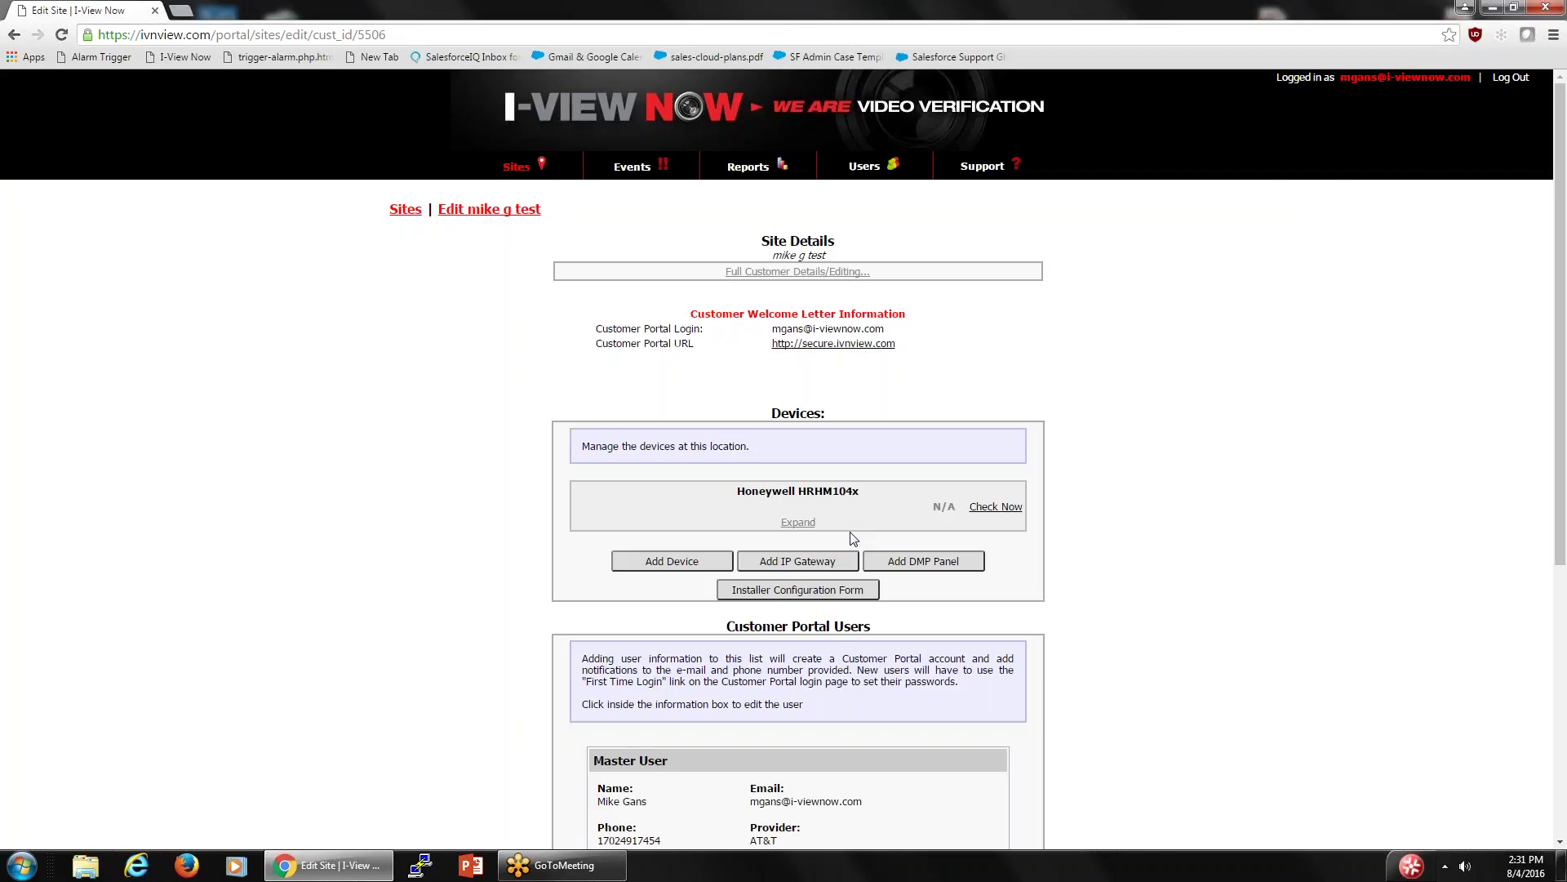
{"action": "left_click", "coordinate": [796, 523]}
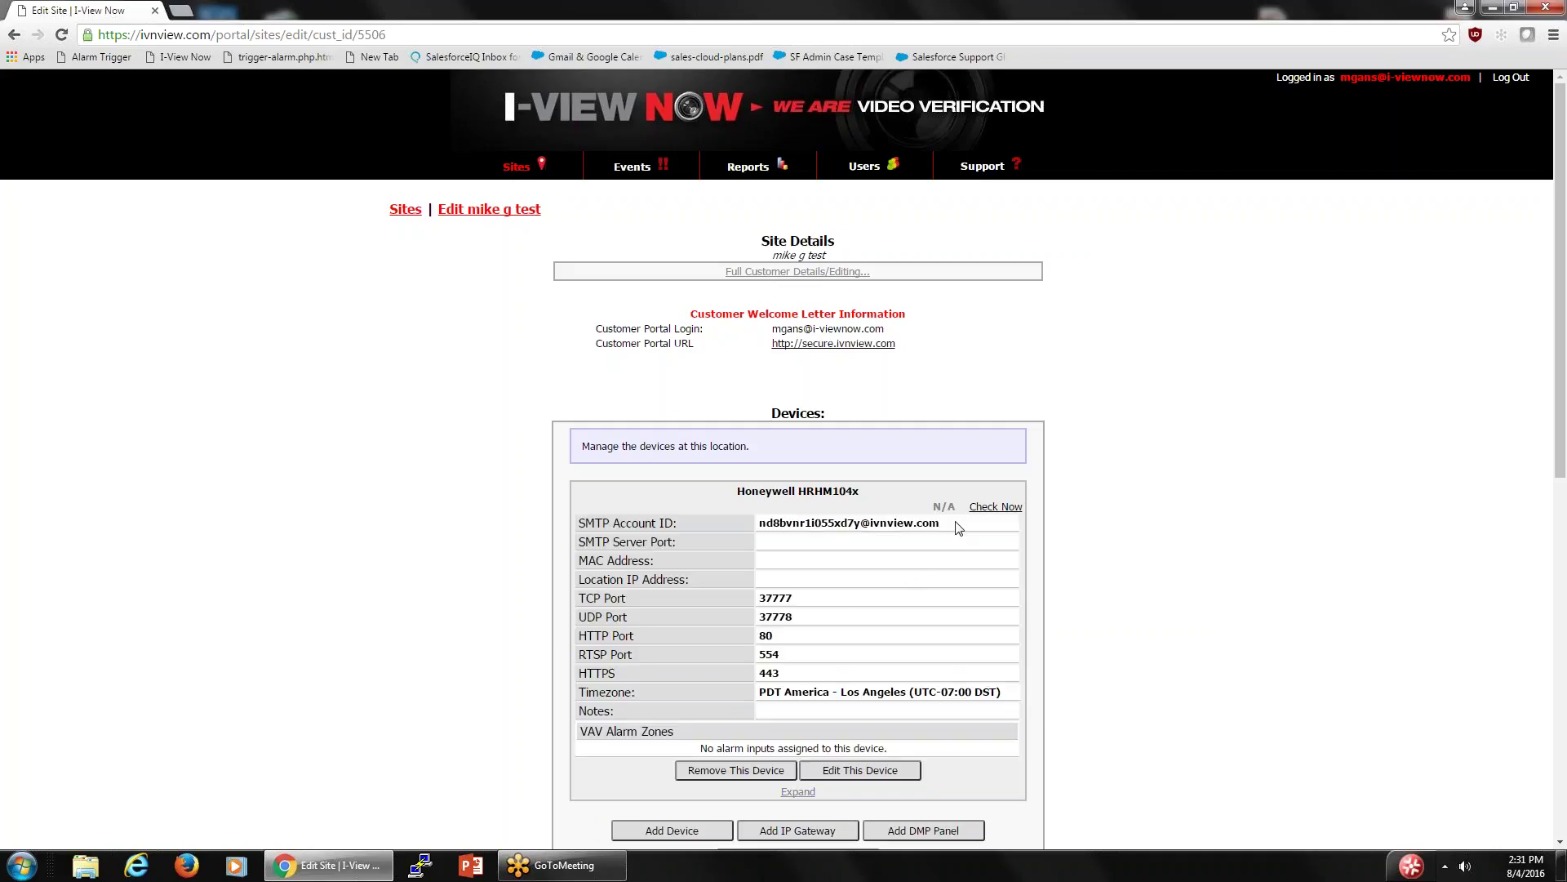
- Select the Honeywell HRHM104x's SMTP Account ID value in its expanded device table
{"action": "left_click_drag", "start_coordinate": [963, 527], "coordinate": [750, 521]}
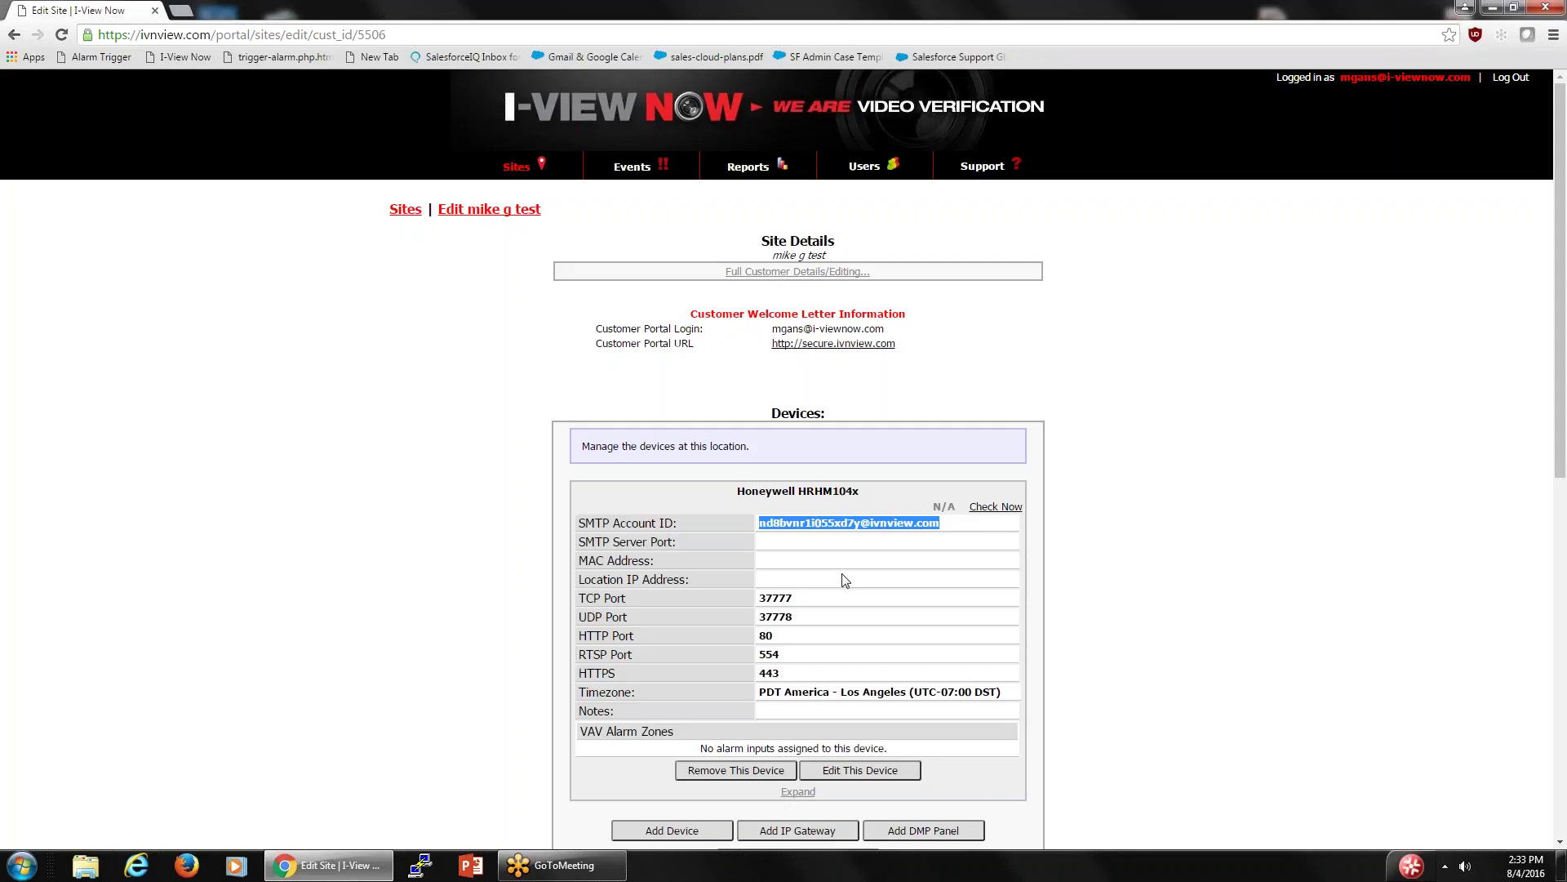
{"action": "scroll", "coordinate": [845, 579], "scroll_direction": "down", "scroll_amount": 1}
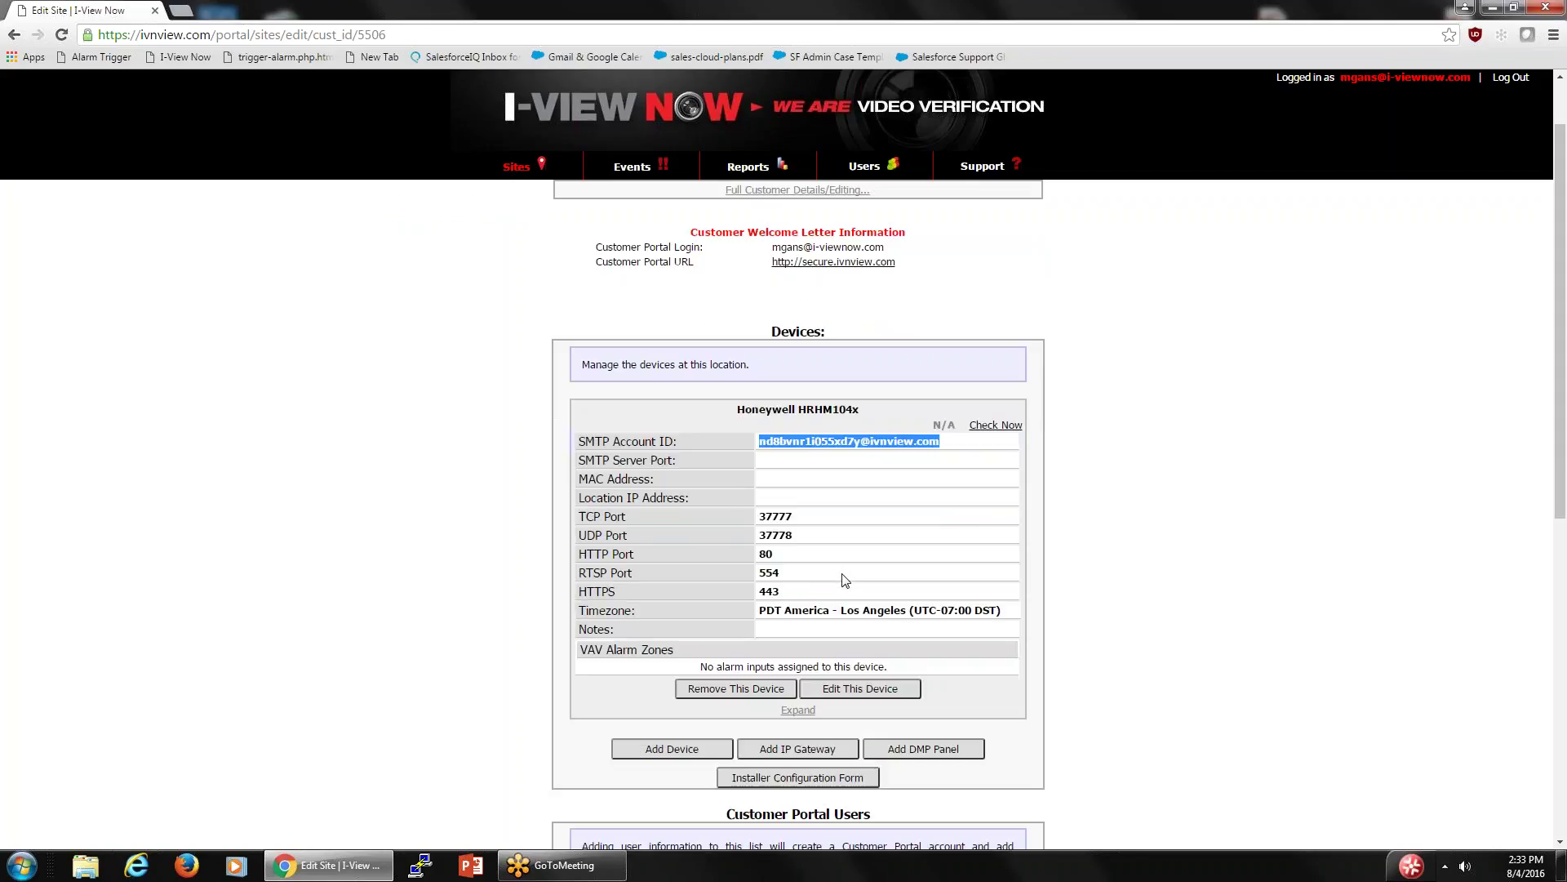
- Open the HRHM104x's Edit Device page, selecting then deselecting its device identifier
{"action": "left_click", "coordinate": [870, 689]}
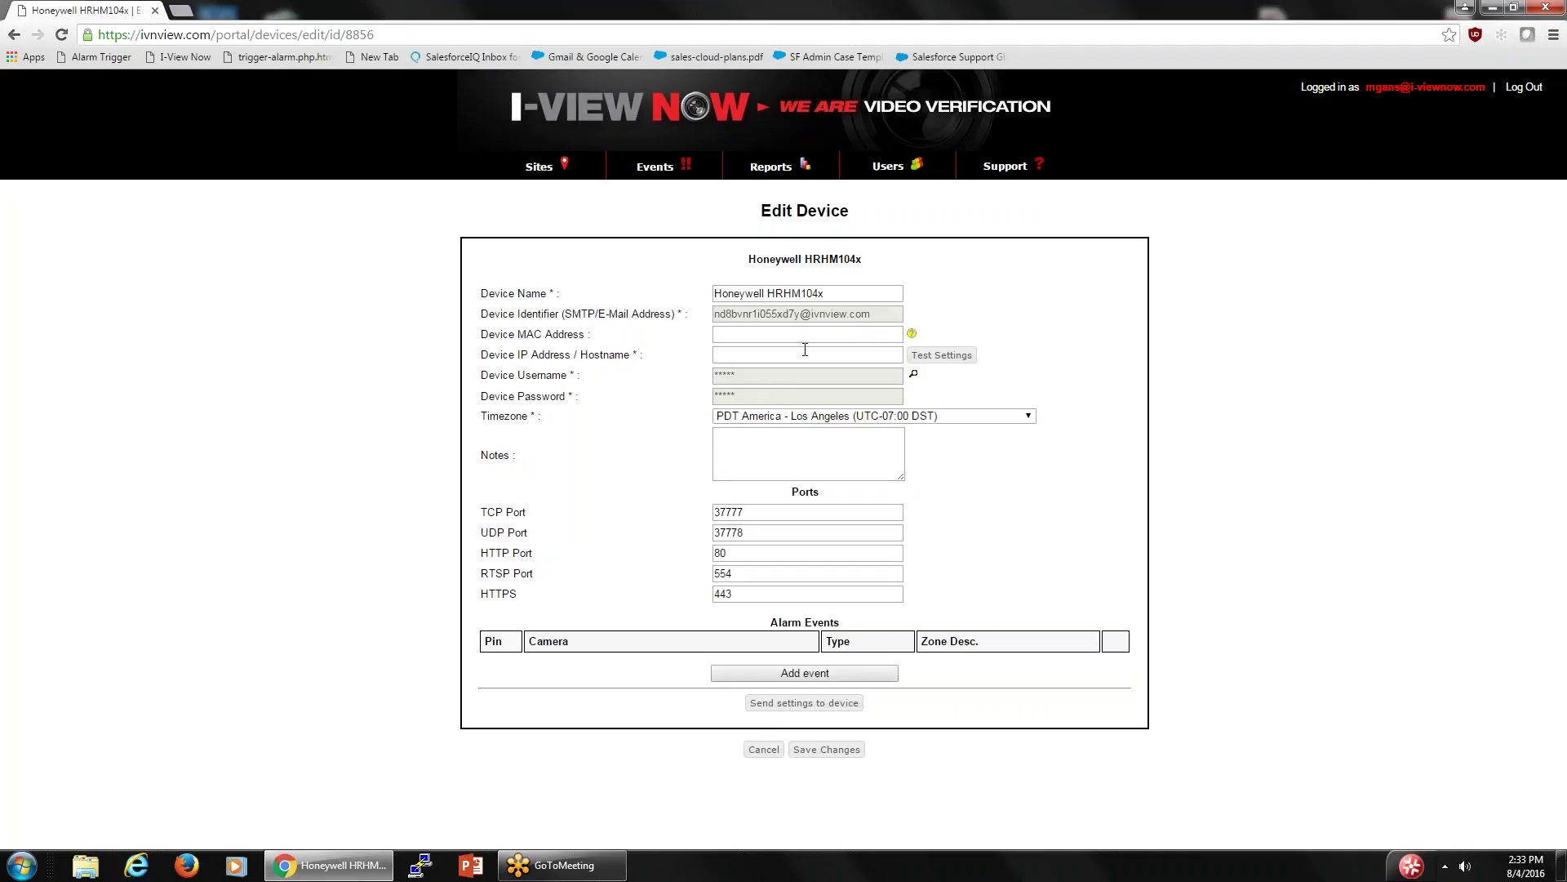
{"action": "left_click_drag", "start_coordinate": [875, 315], "coordinate": [707, 313]}
{"action": "left_click", "coordinate": [690, 363]}
- Show the stored device username and password, accepting the sensitive-data logging warning
{"action": "left_click", "coordinate": [914, 377]}
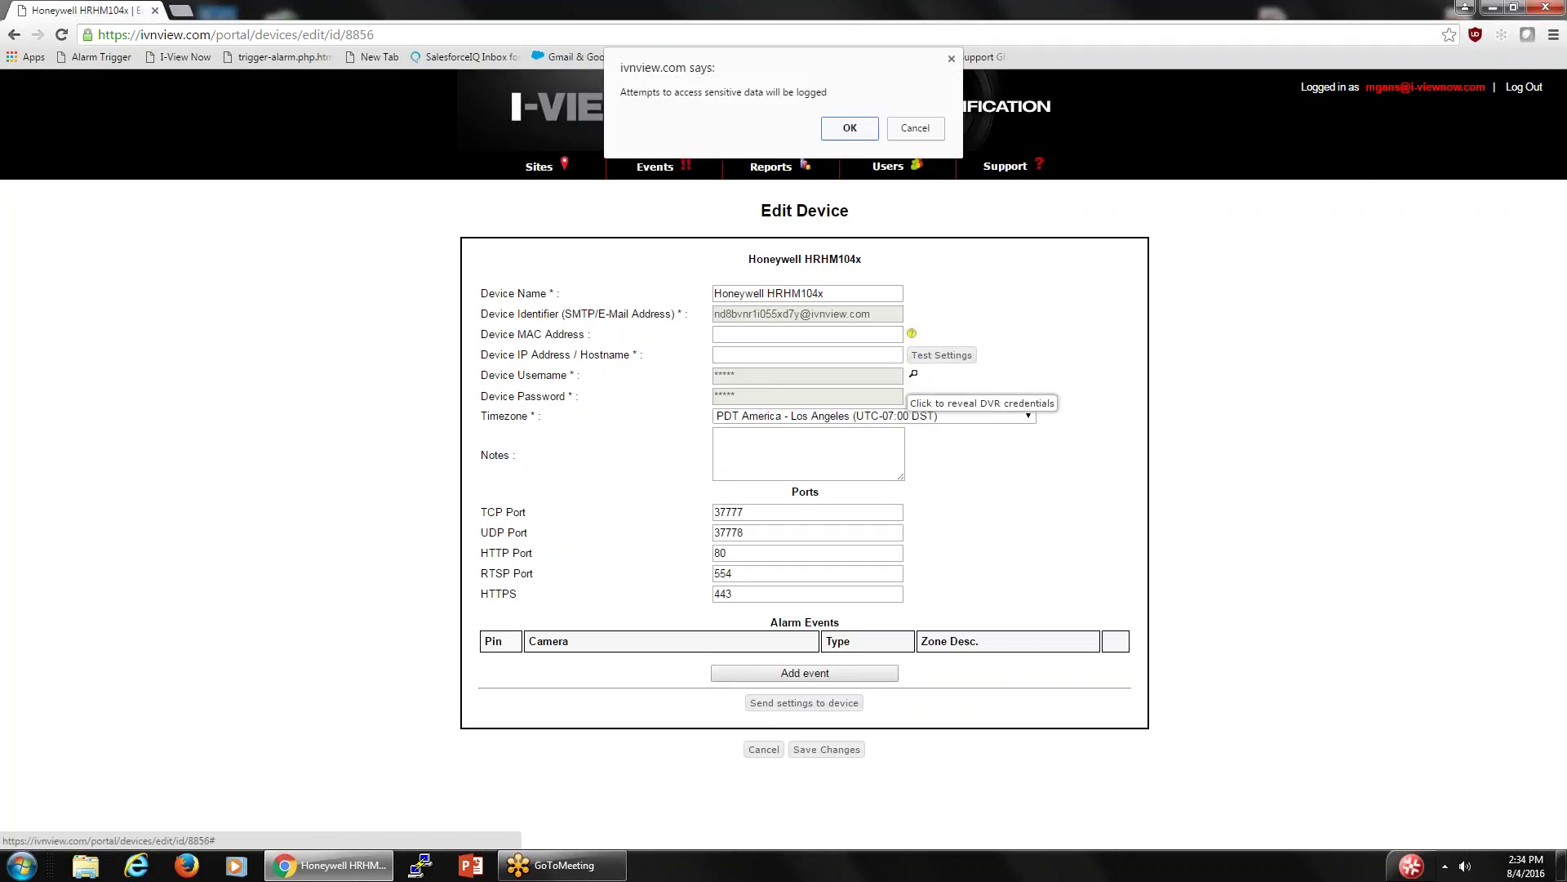
{"action": "left_click", "coordinate": [849, 130]}
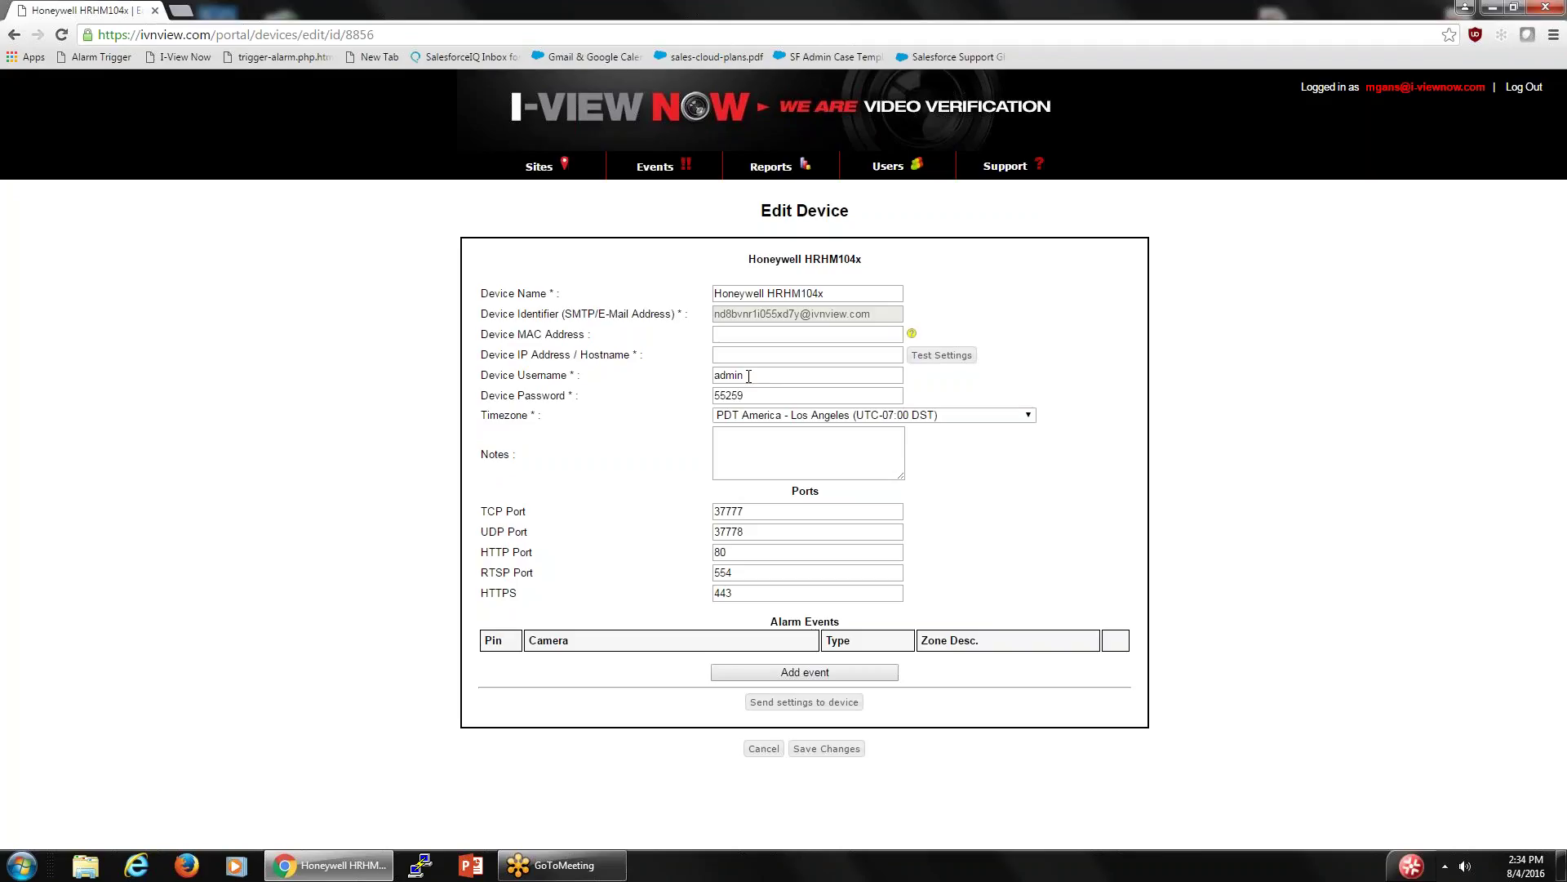
- Select the existing Device Password value and begin typing the new password
{"action": "left_click", "coordinate": [752, 397]}
{"action": "double_click", "coordinate": [752, 397]}
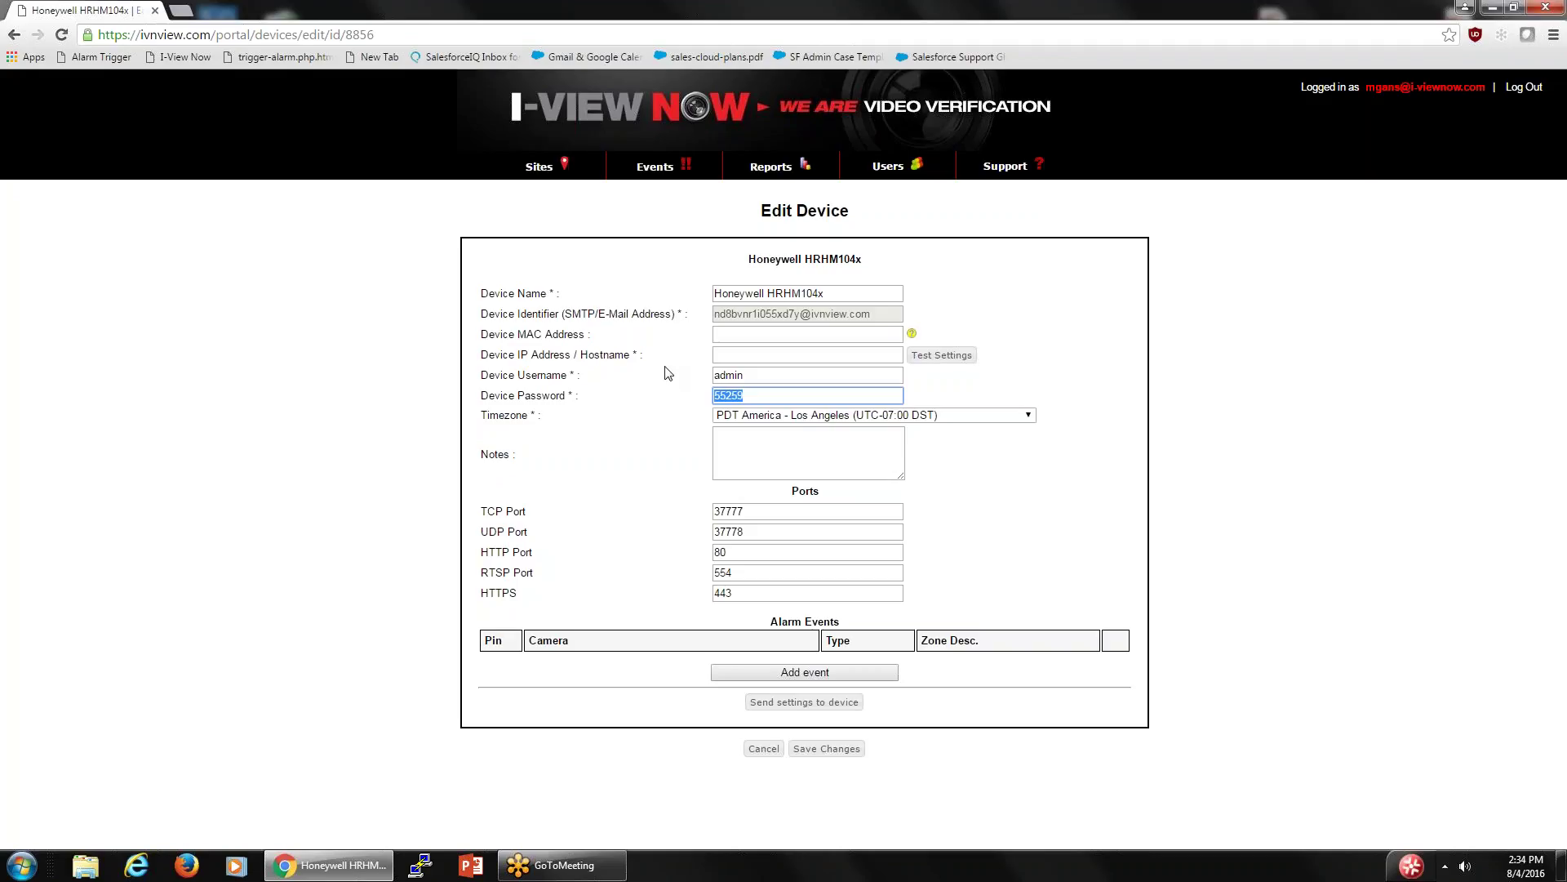
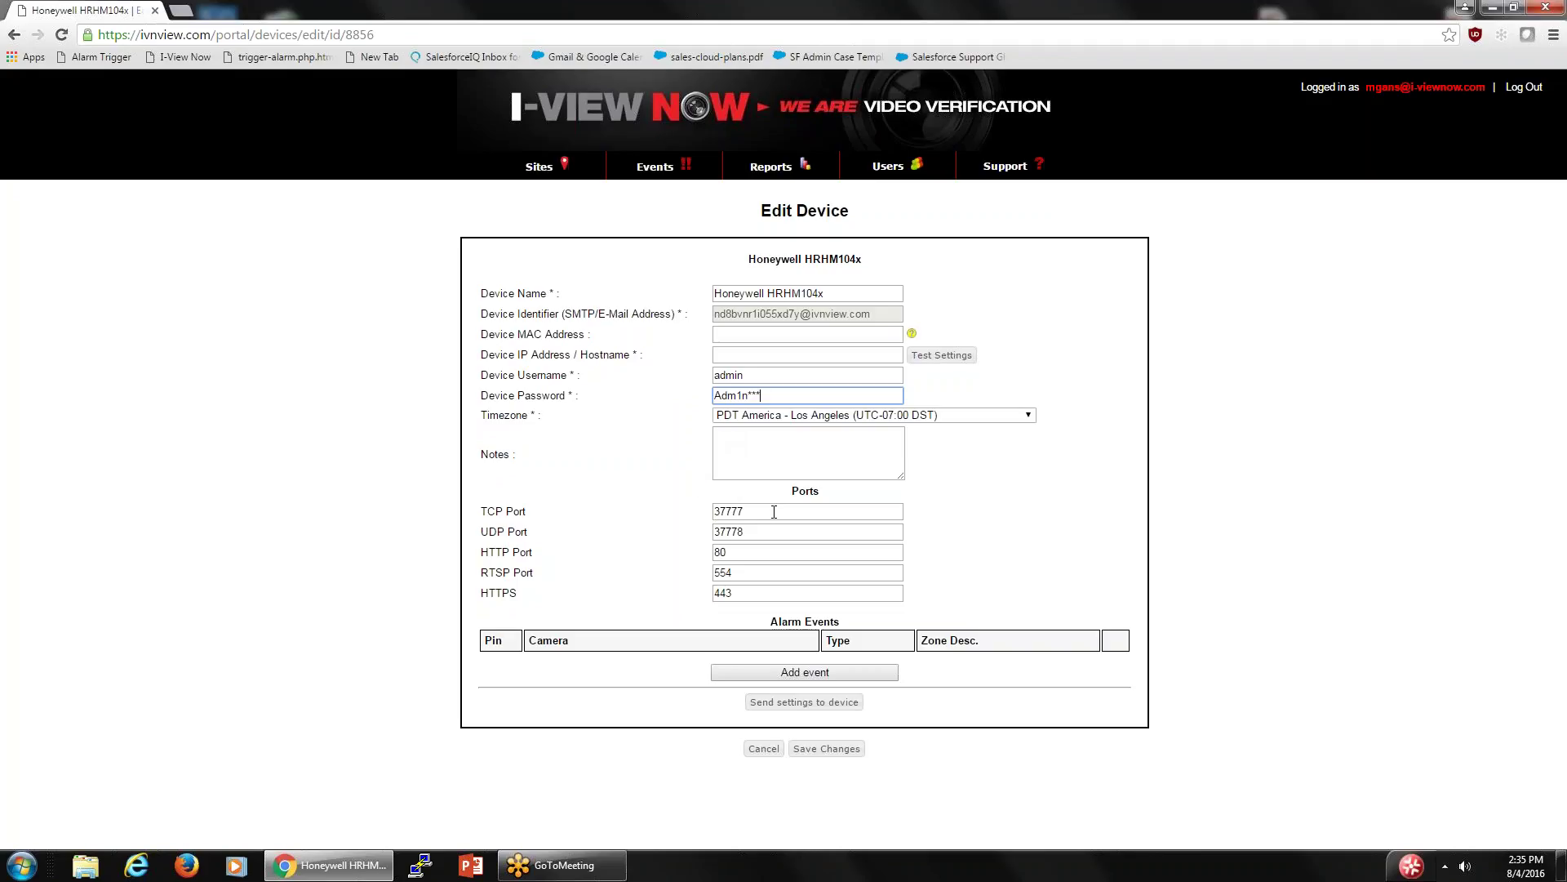
- Change the device ports to TCP 8100, HTTP 8101 and RTSP 8102
{"action": "left_click_drag", "start_coordinate": [761, 510], "coordinate": [689, 507]}
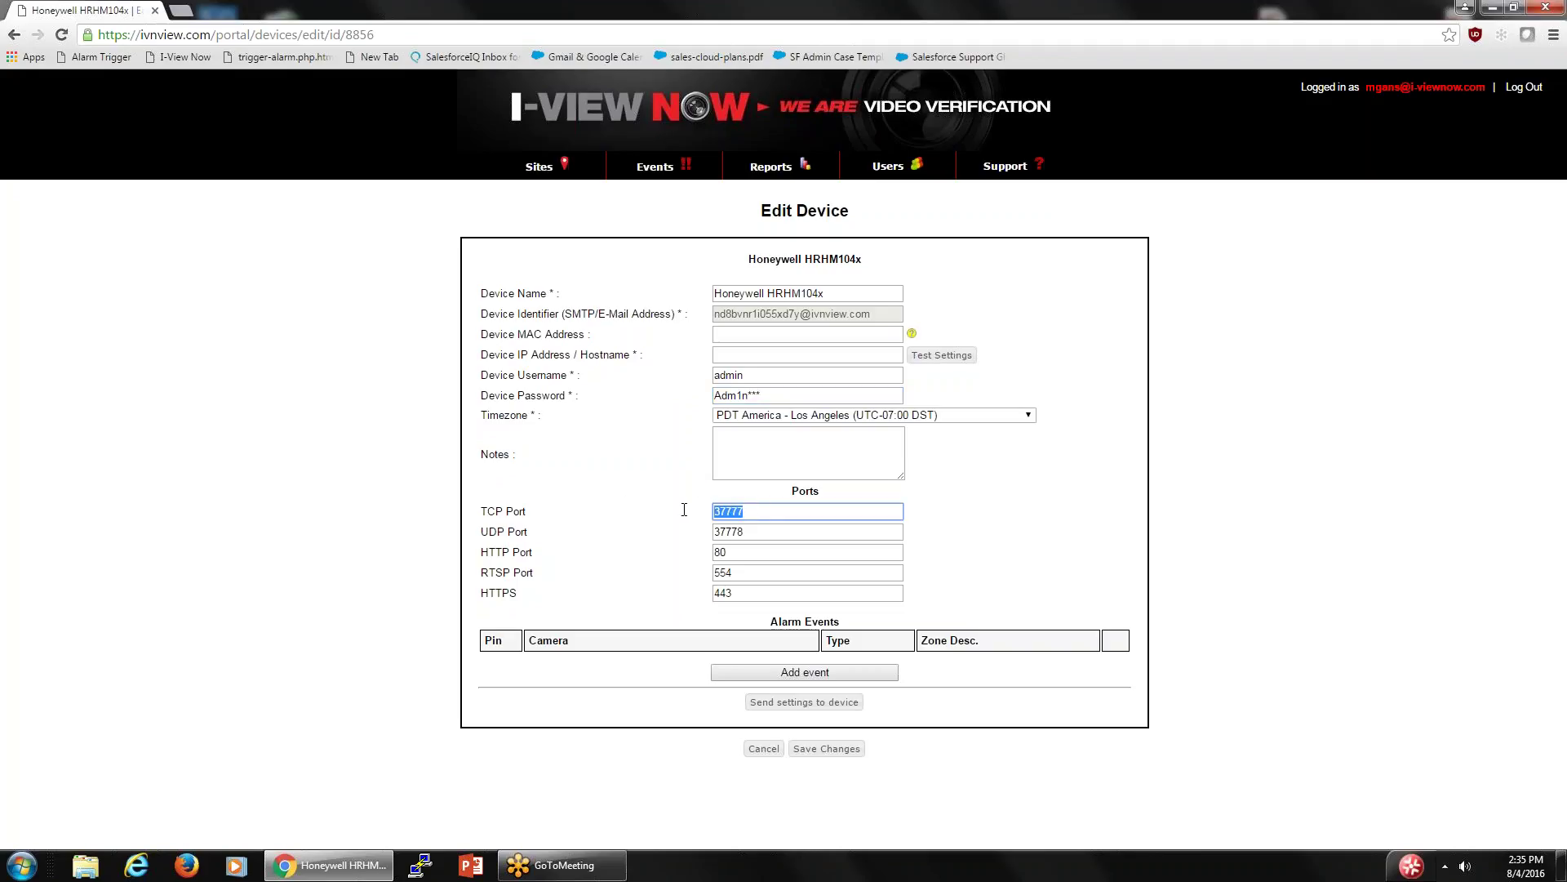
{"action": "type", "text": "800"}
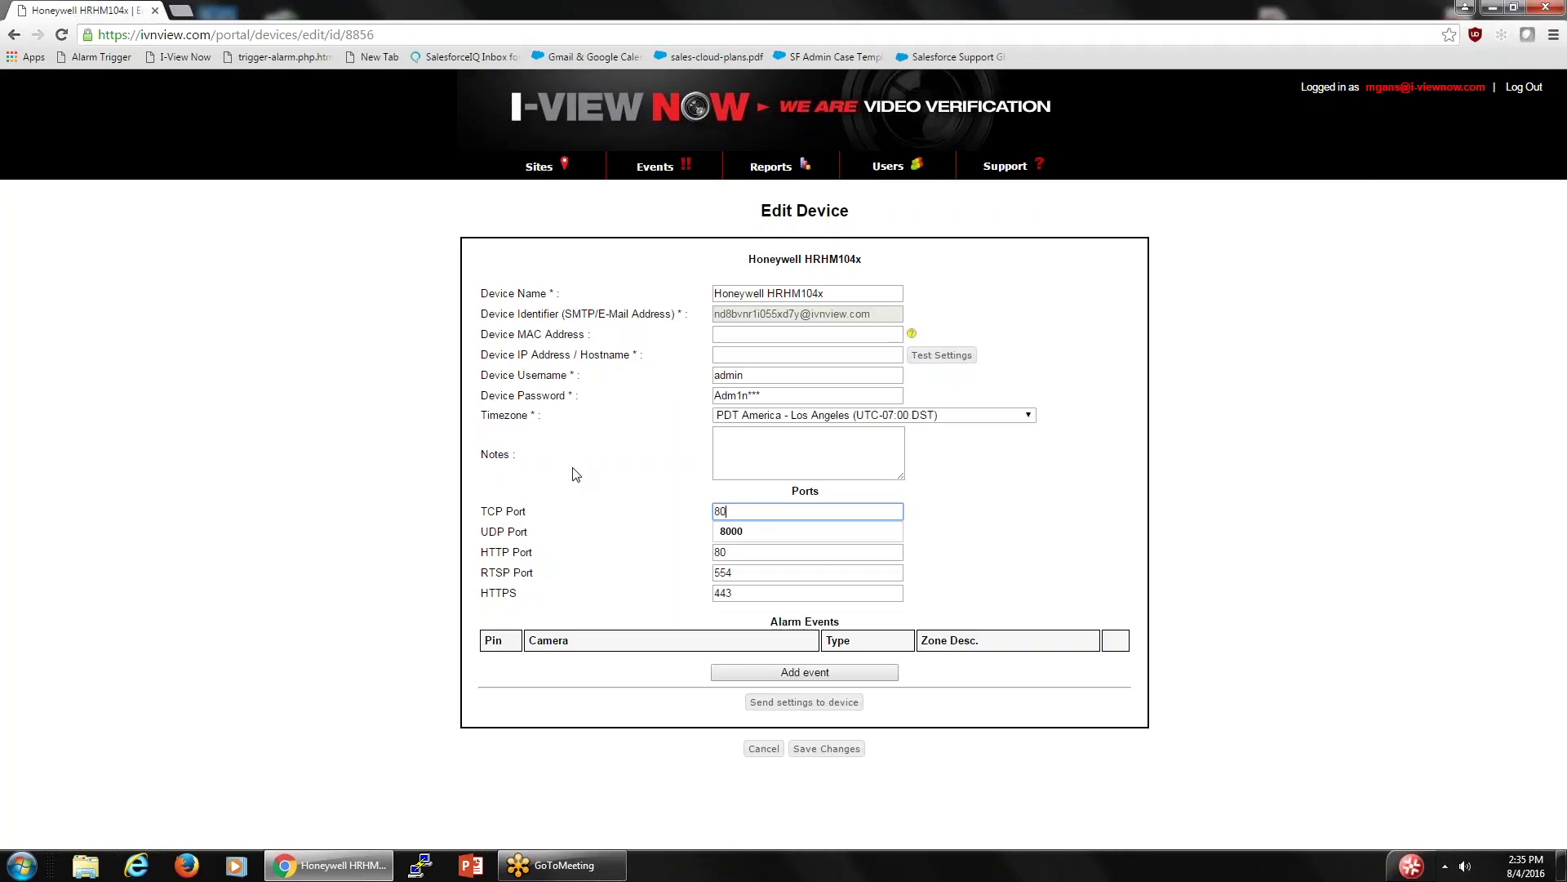
{"action": "key", "text": "BackSpace"}
{"action": "key", "text": "BackSpace"}
{"action": "key", "text": "BackSpace"}
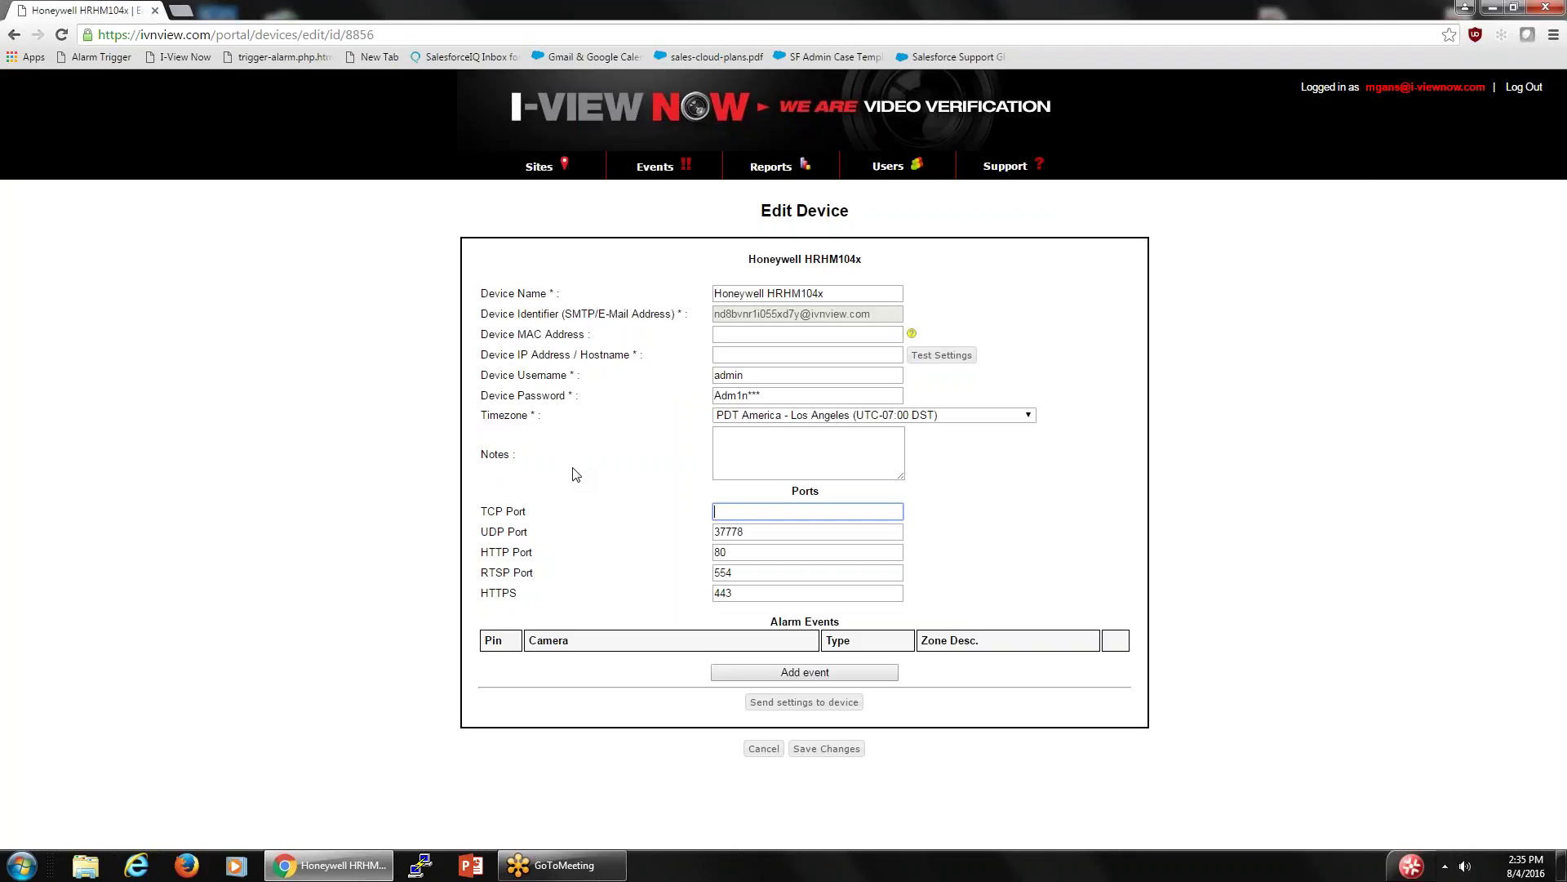
{"action": "type", "text": "8100"}
{"action": "double_click", "coordinate": [740, 553]}
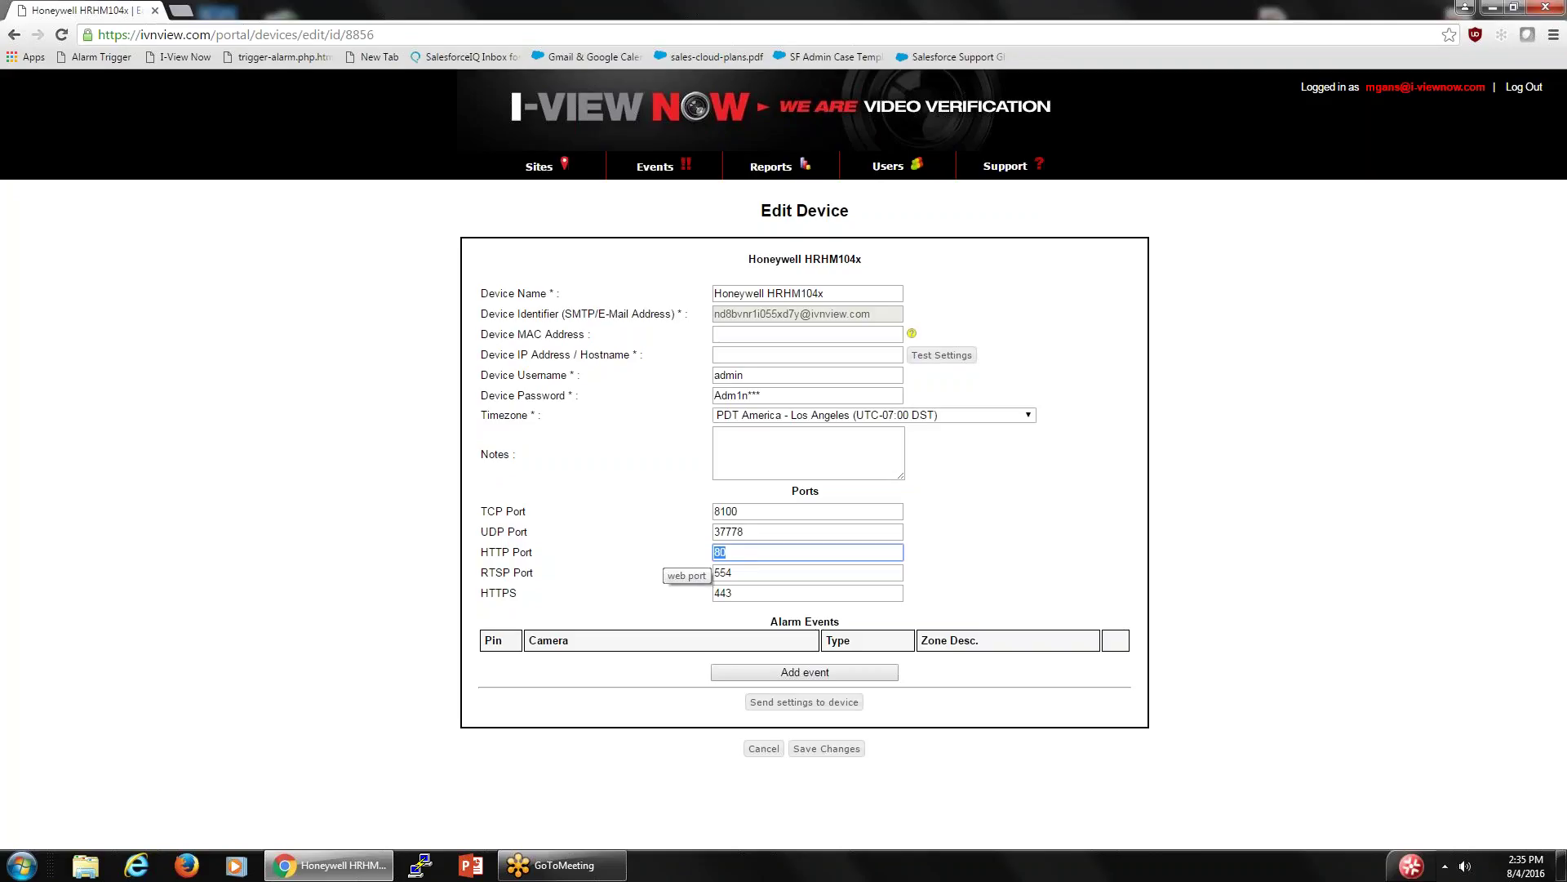
{"action": "type", "text": "8101"}
{"action": "key", "text": "Tab"}
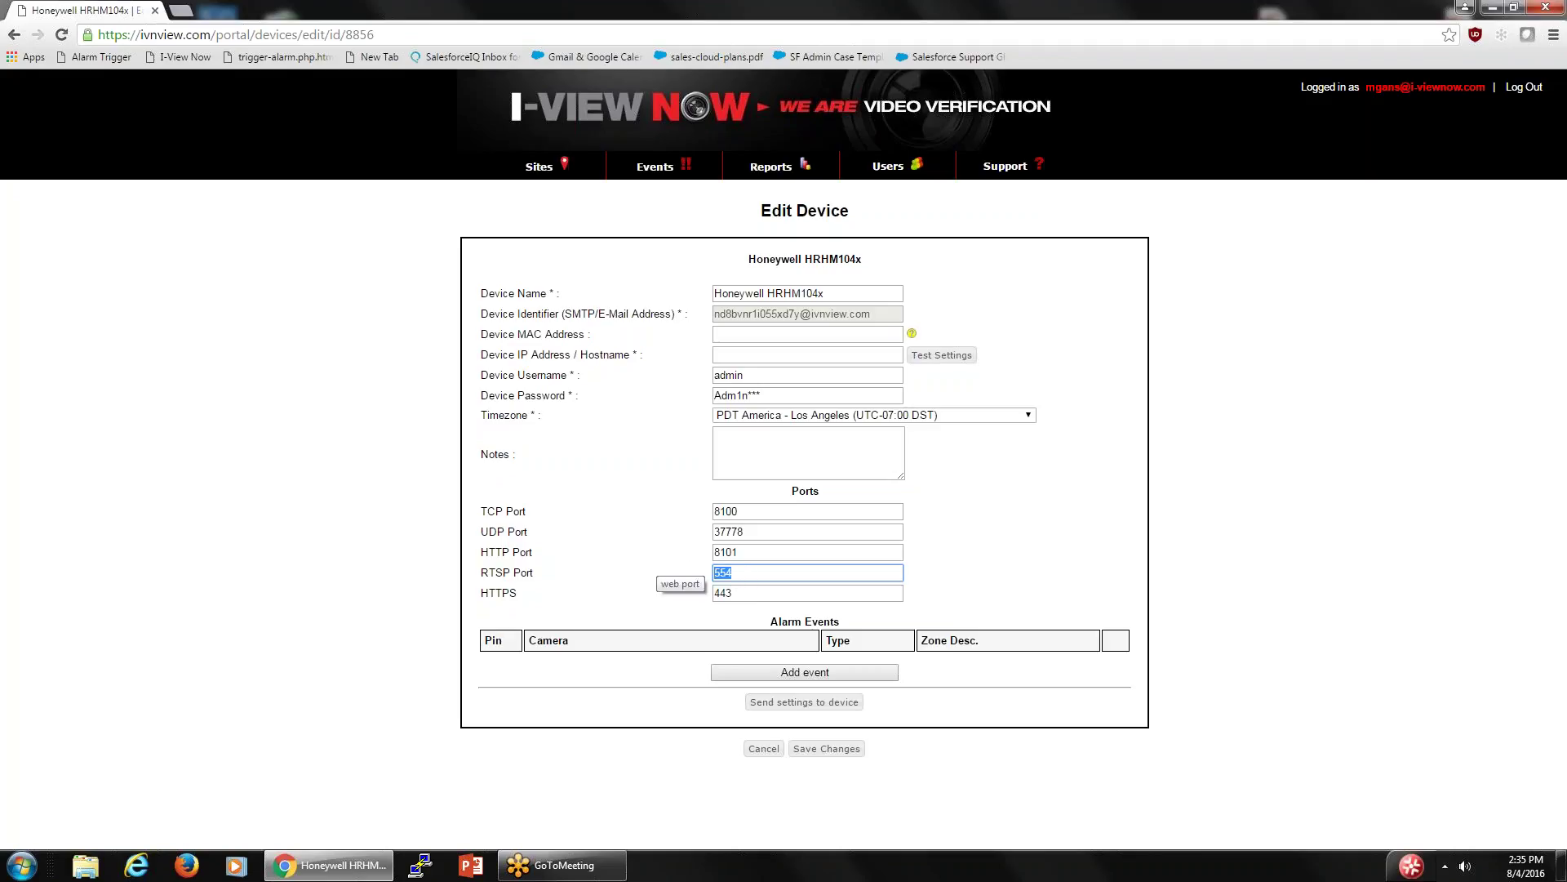
{"action": "type", "text": "8102"}
- Replace the device IP address / hostname with 24.234.90.238
{"action": "left_click", "coordinate": [721, 355]}
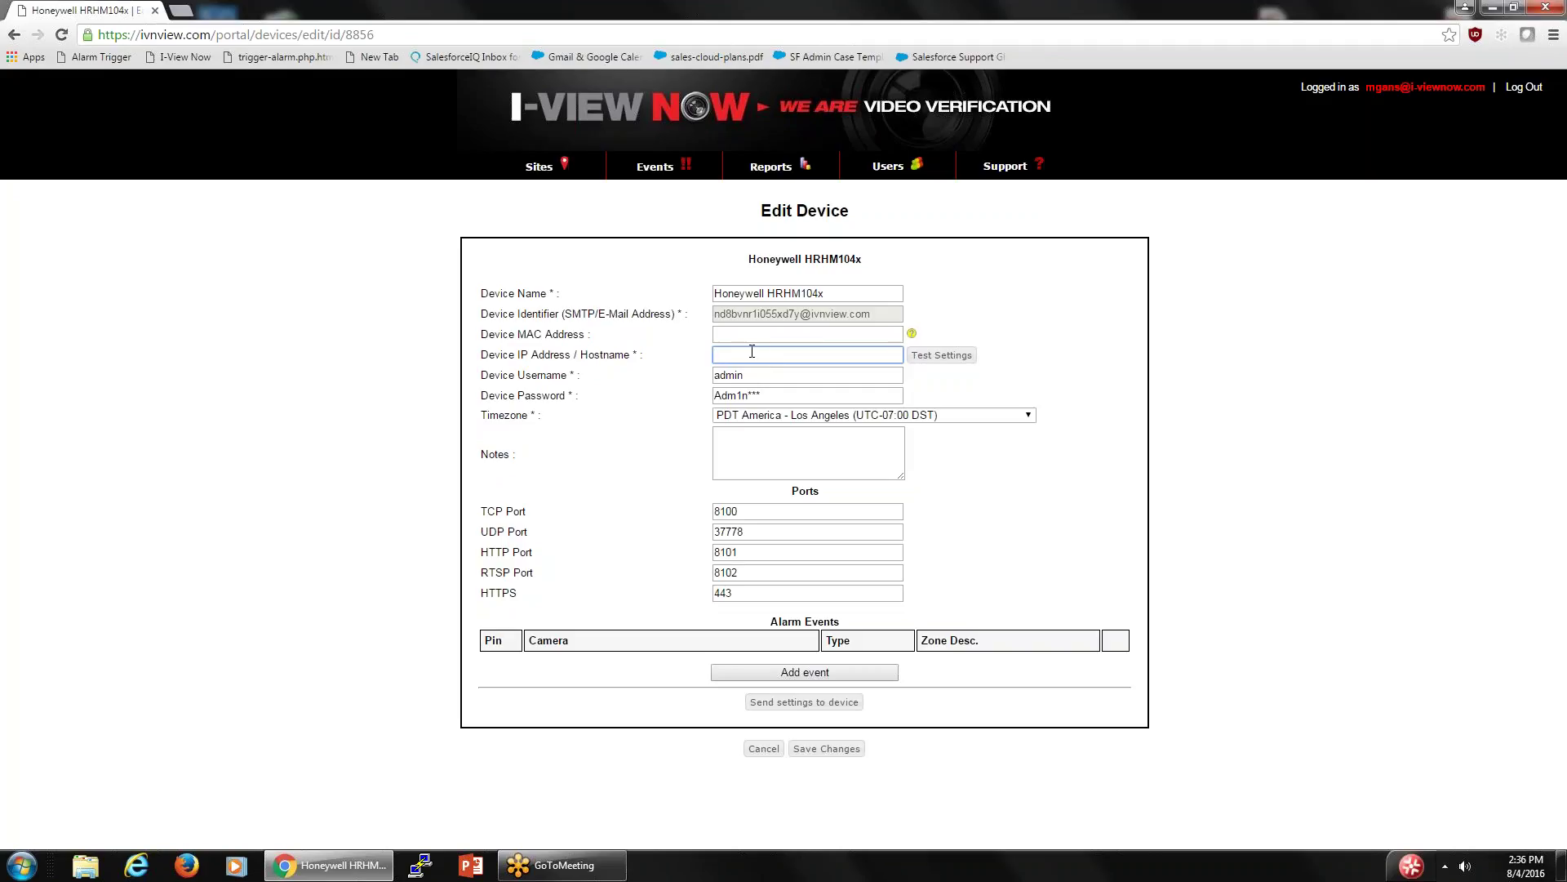
{"action": "left_click", "coordinate": [749, 355]}
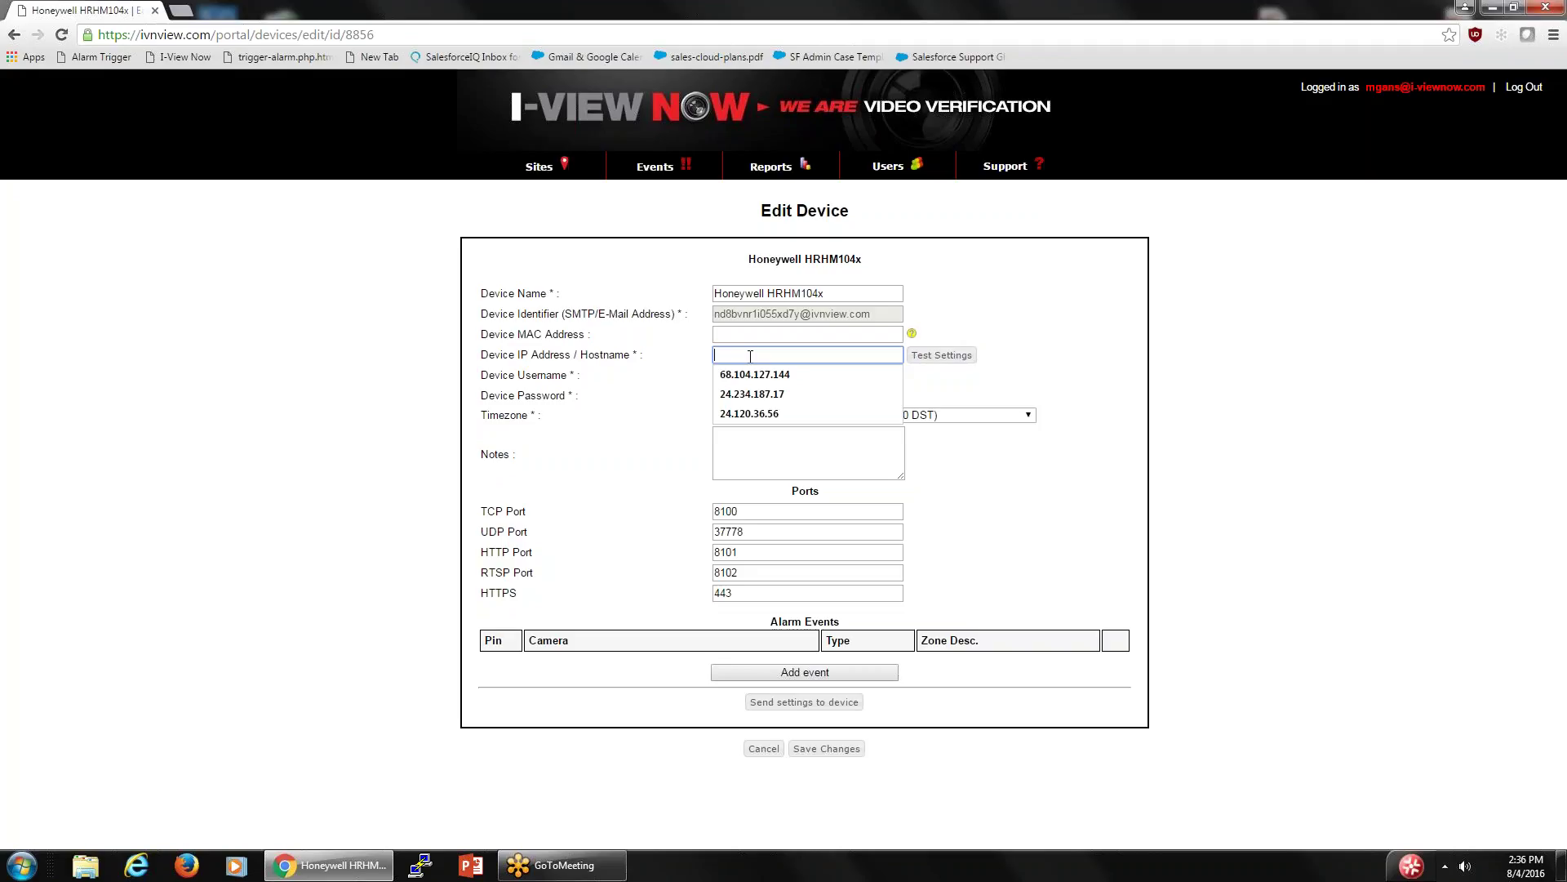
{"action": "type", "text": "24"}
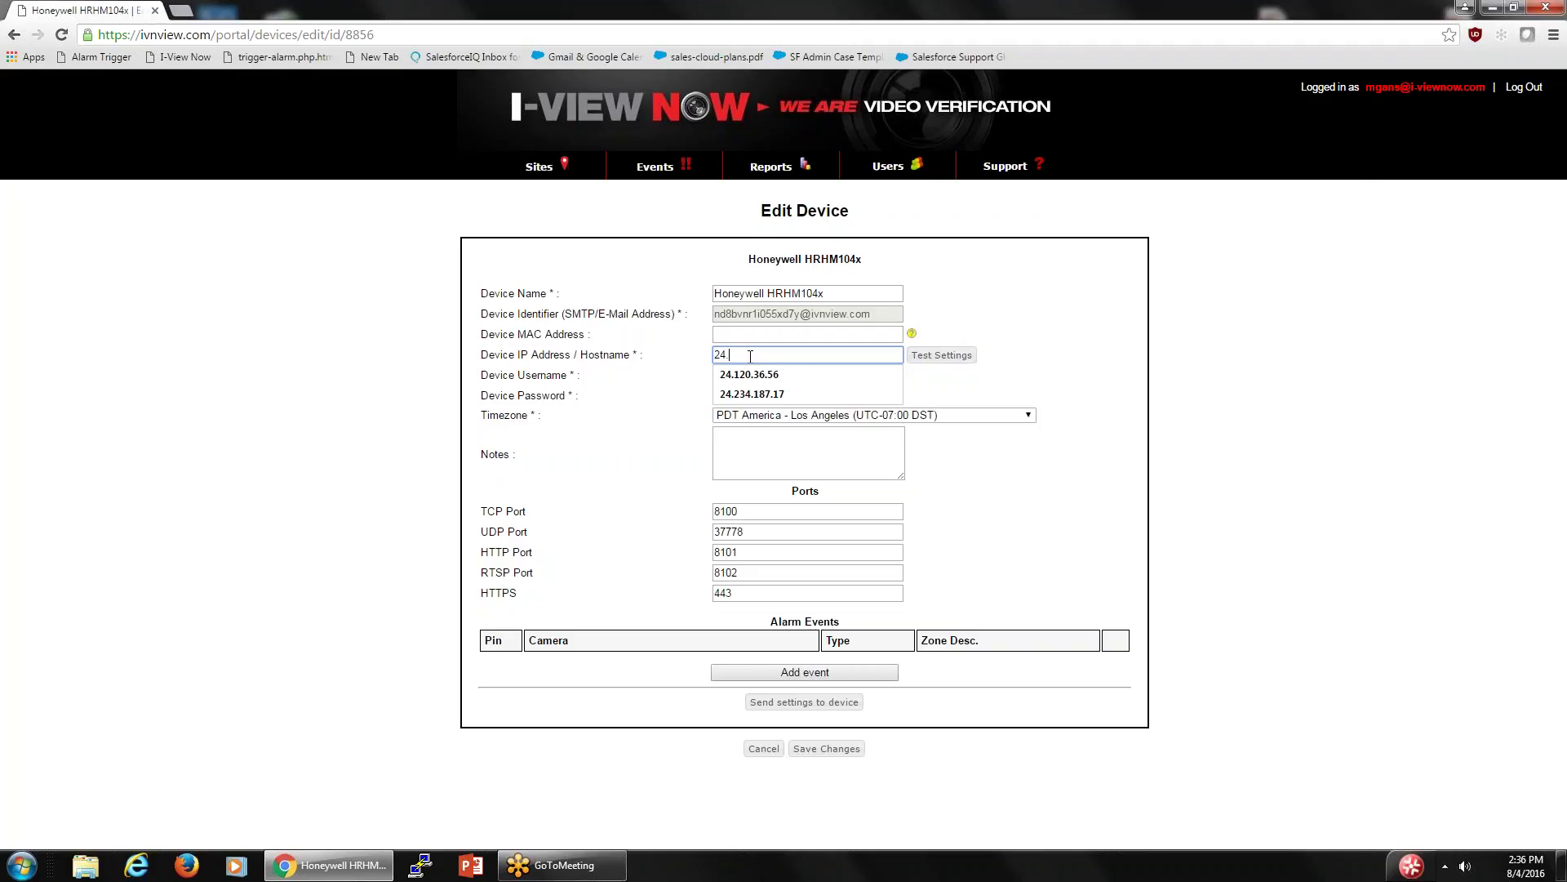
{"action": "type", "text": ".234"}
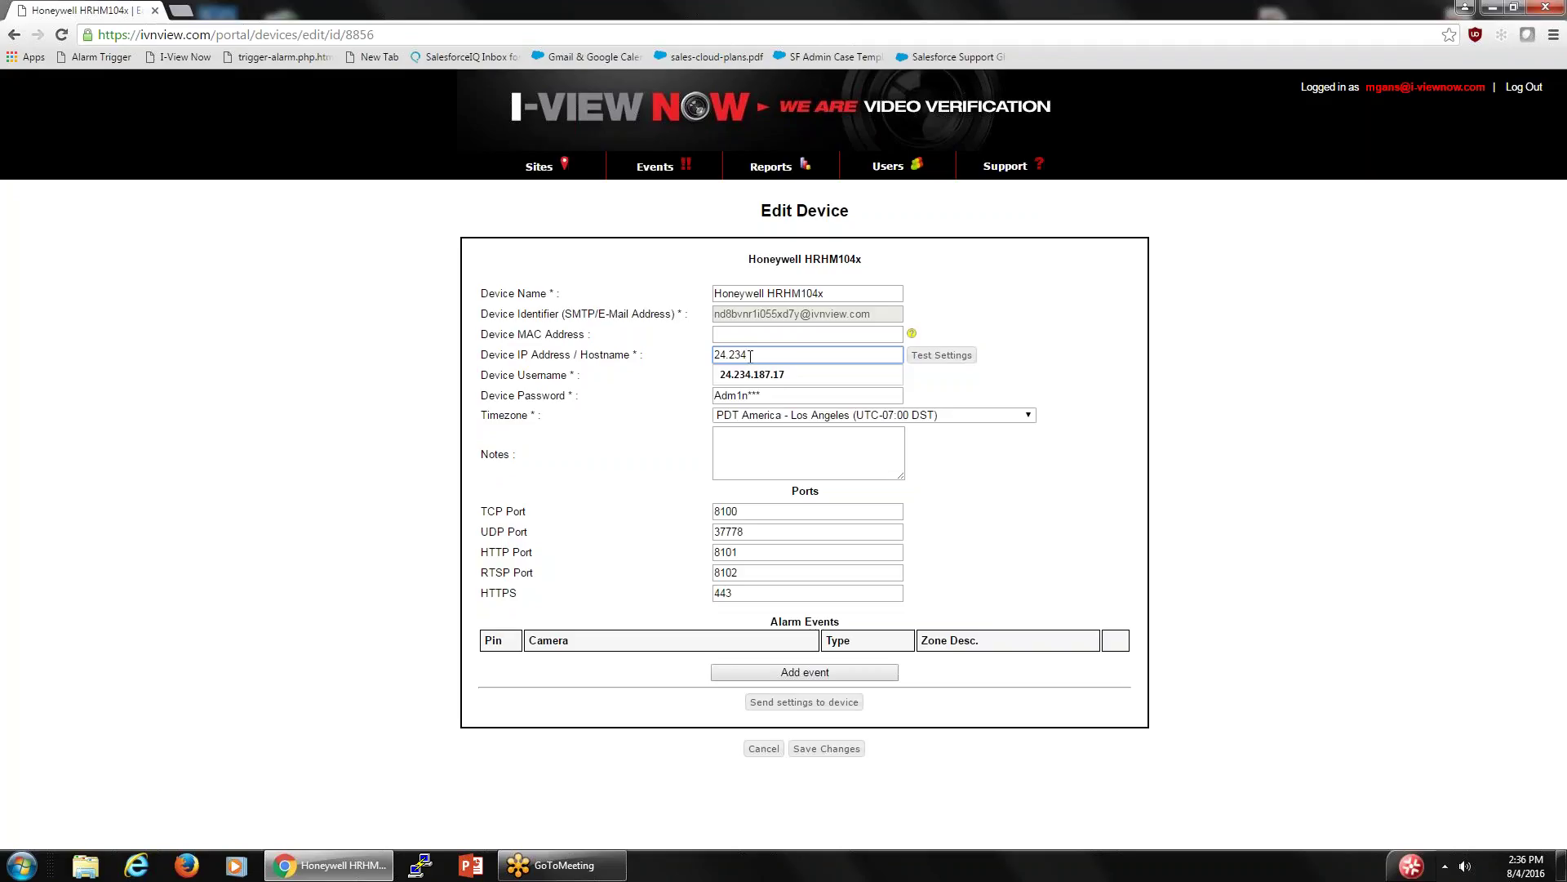
{"action": "type", "text": ".90"}
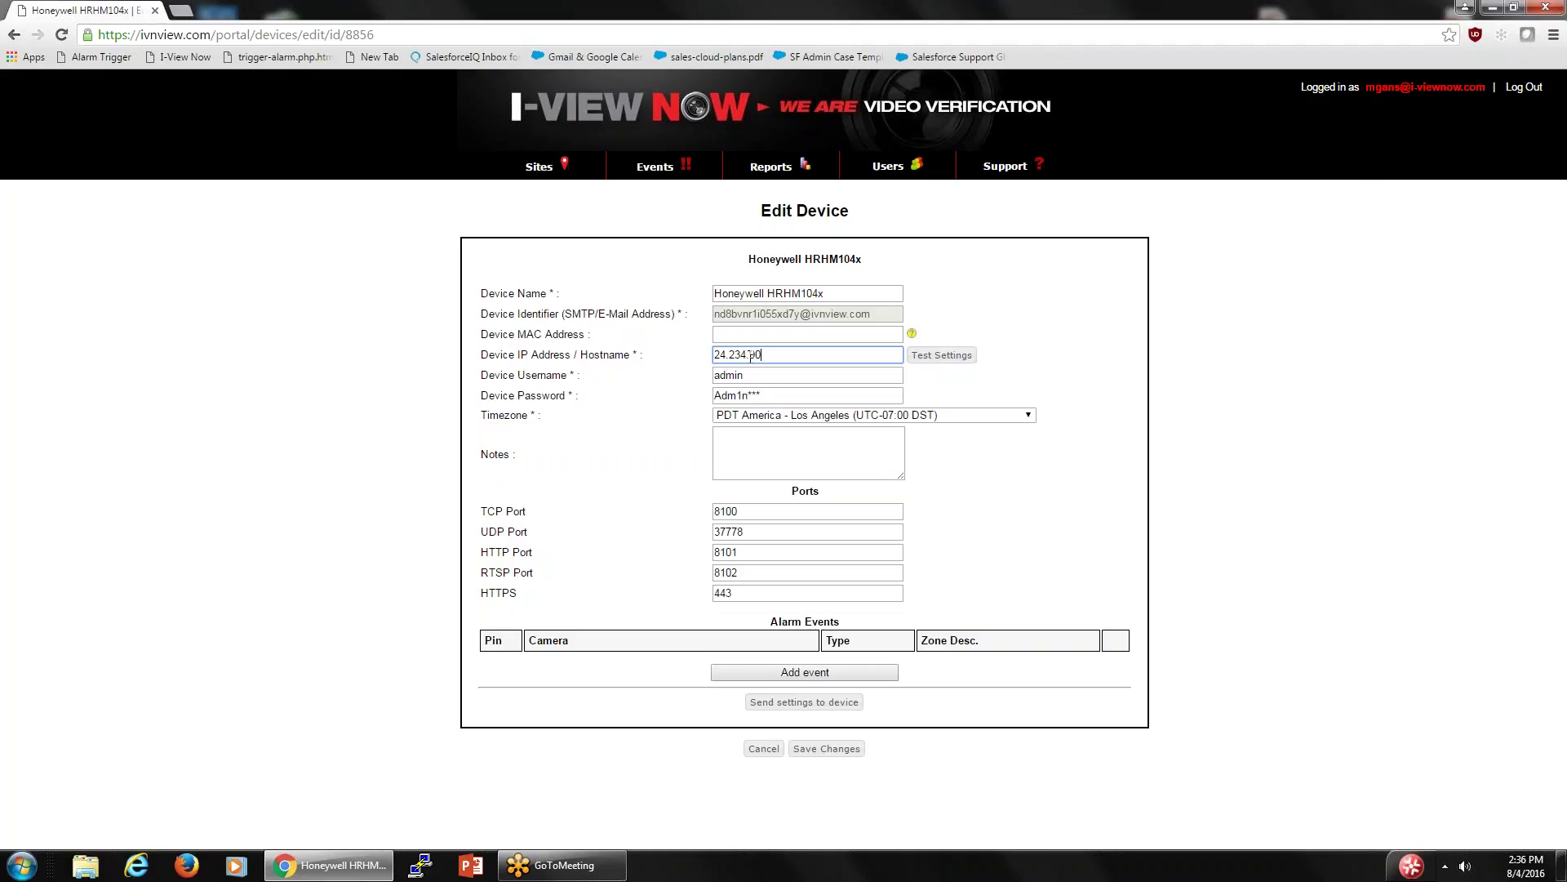
{"action": "type", "text": ".238"}
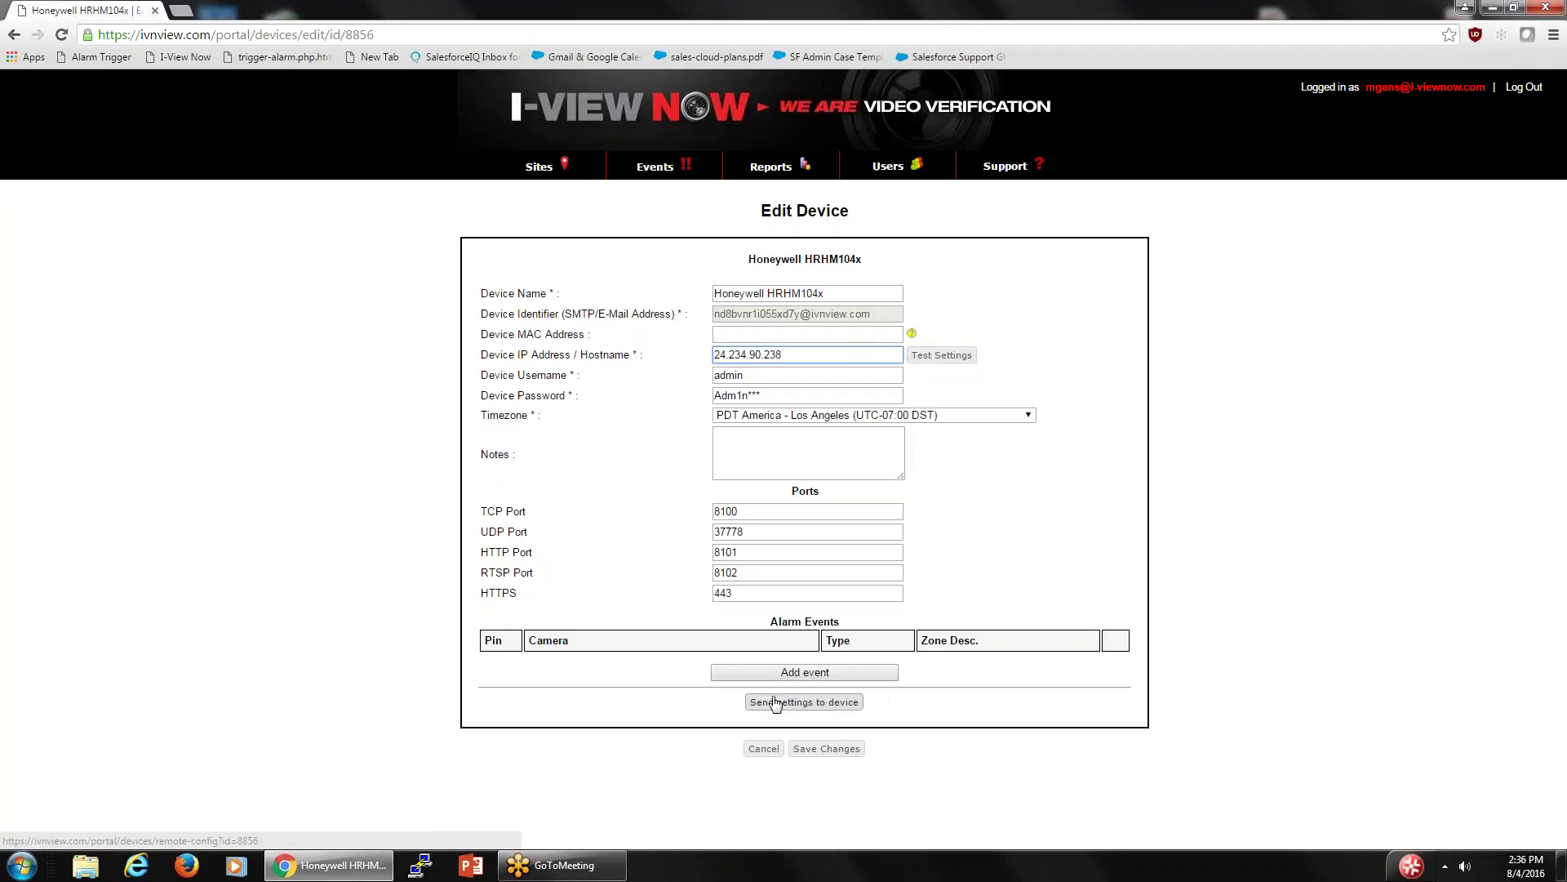
- Save the Honeywell HRHM104x device changes and return to the site page
{"action": "left_click", "coordinate": [823, 751]}
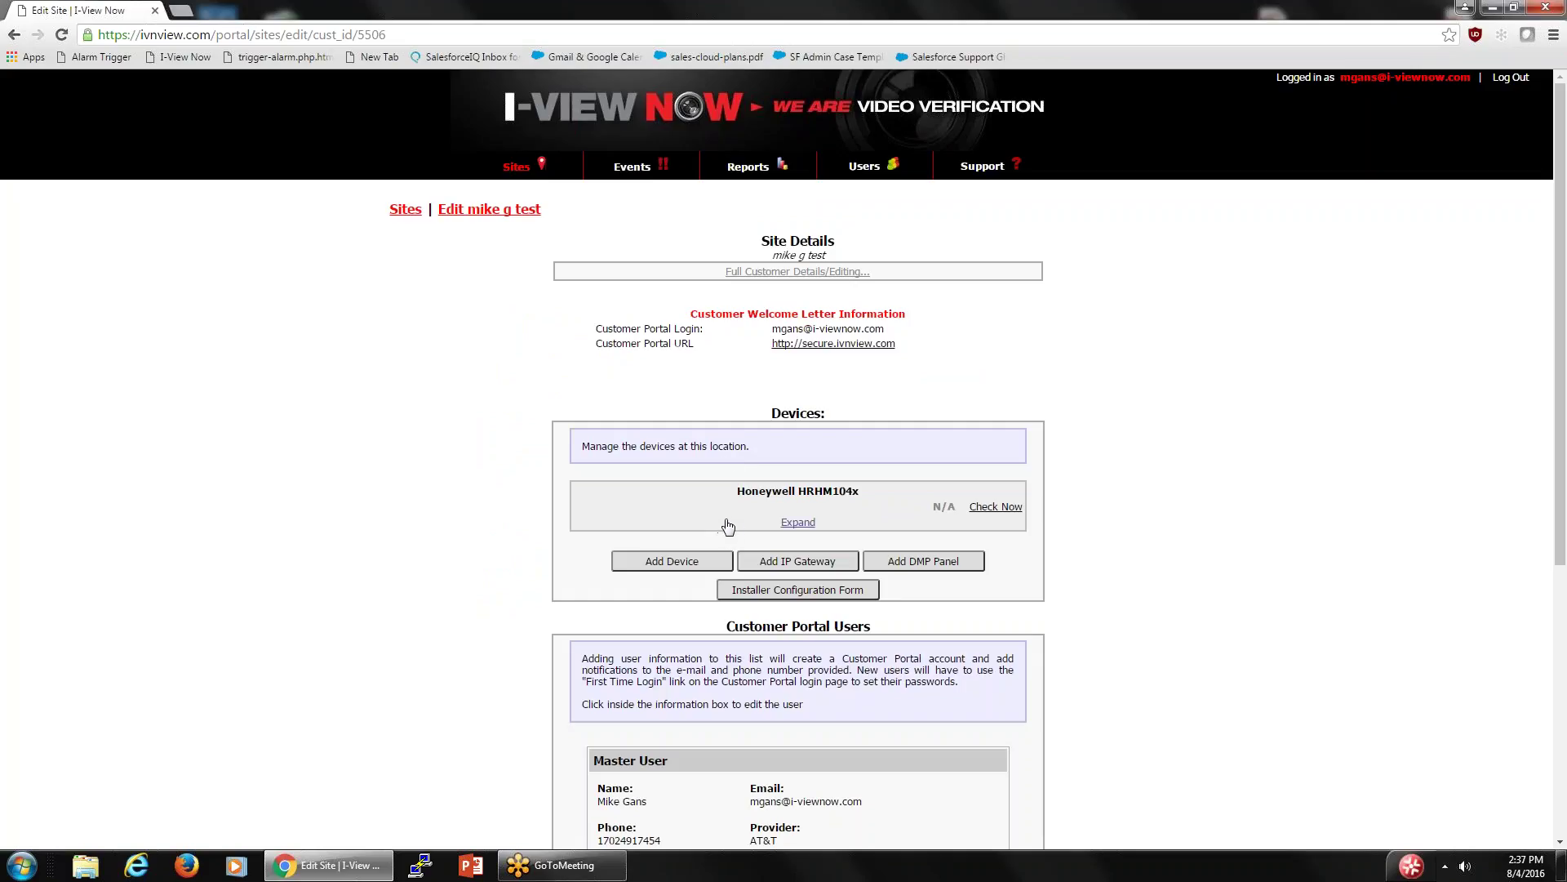
- Expand the Honeywell HRHM104x details and run Check Now to confirm a successful connection
{"action": "left_click", "coordinate": [797, 523]}
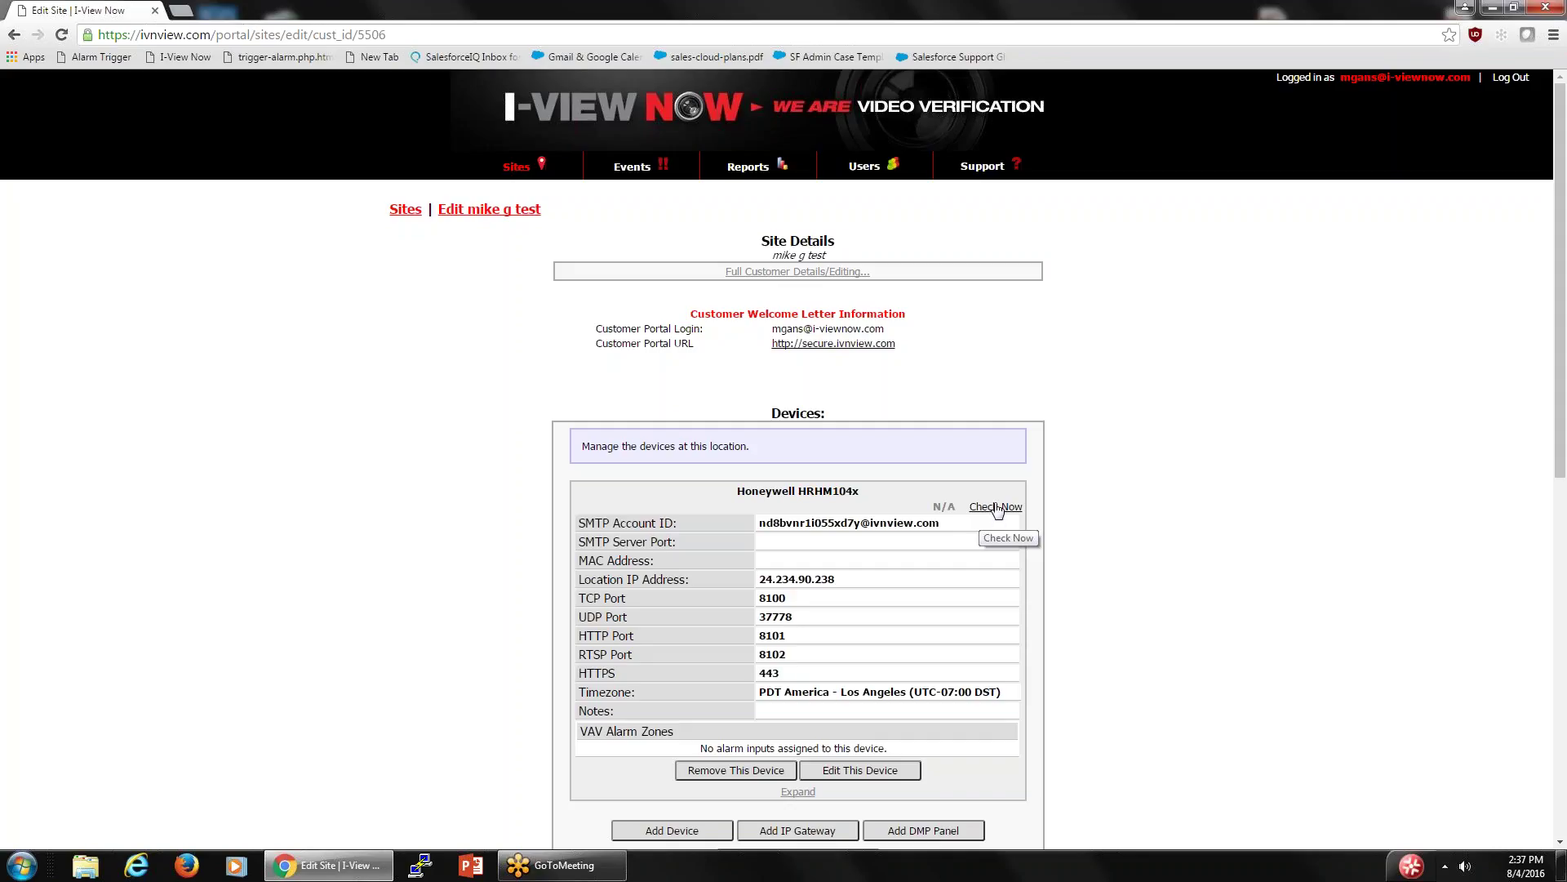
{"action": "left_click", "coordinate": [997, 508]}
{"action": "scroll", "coordinate": [971, 561], "scroll_direction": "down", "scroll_amount": 1}
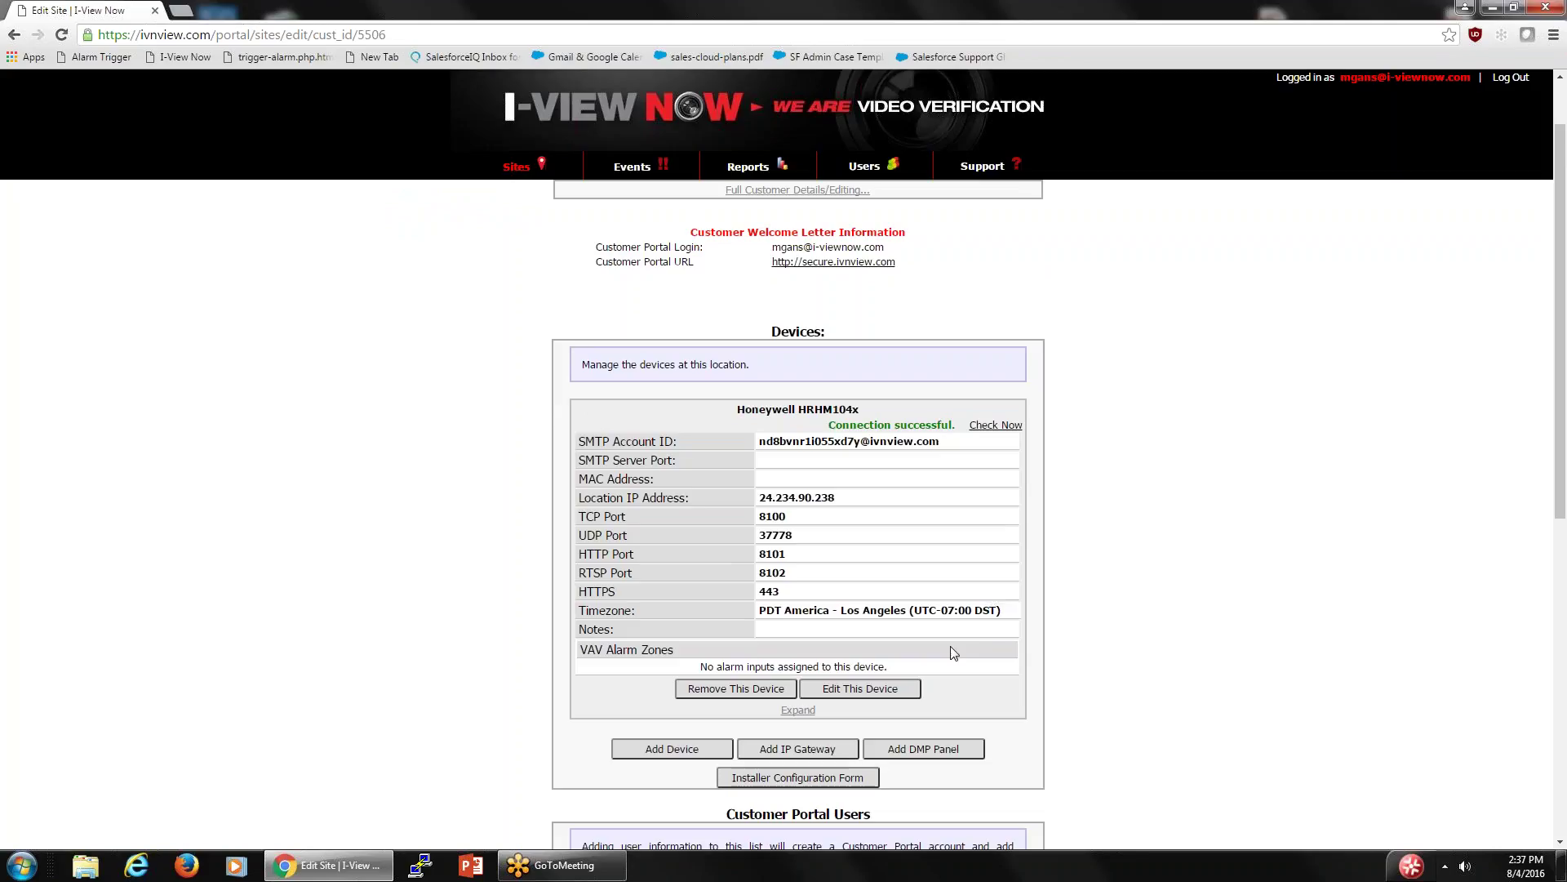
- Reopen the device and add an alarm event mapping pin 1 to Camera 1, zone 'front door'
{"action": "left_click", "coordinate": [851, 690]}
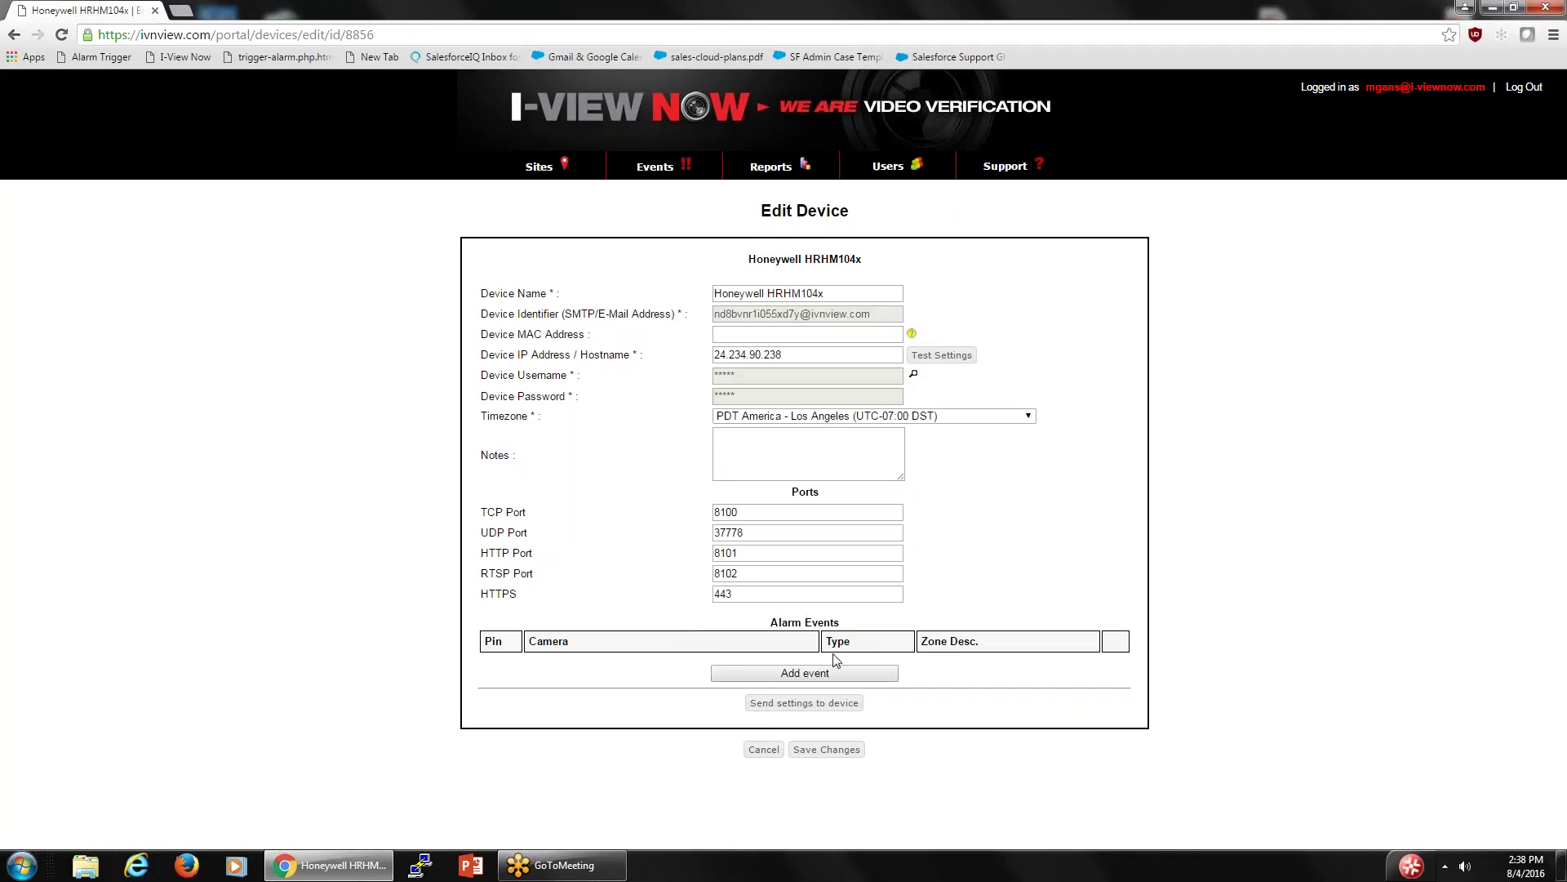
{"action": "left_click", "coordinate": [786, 674]}
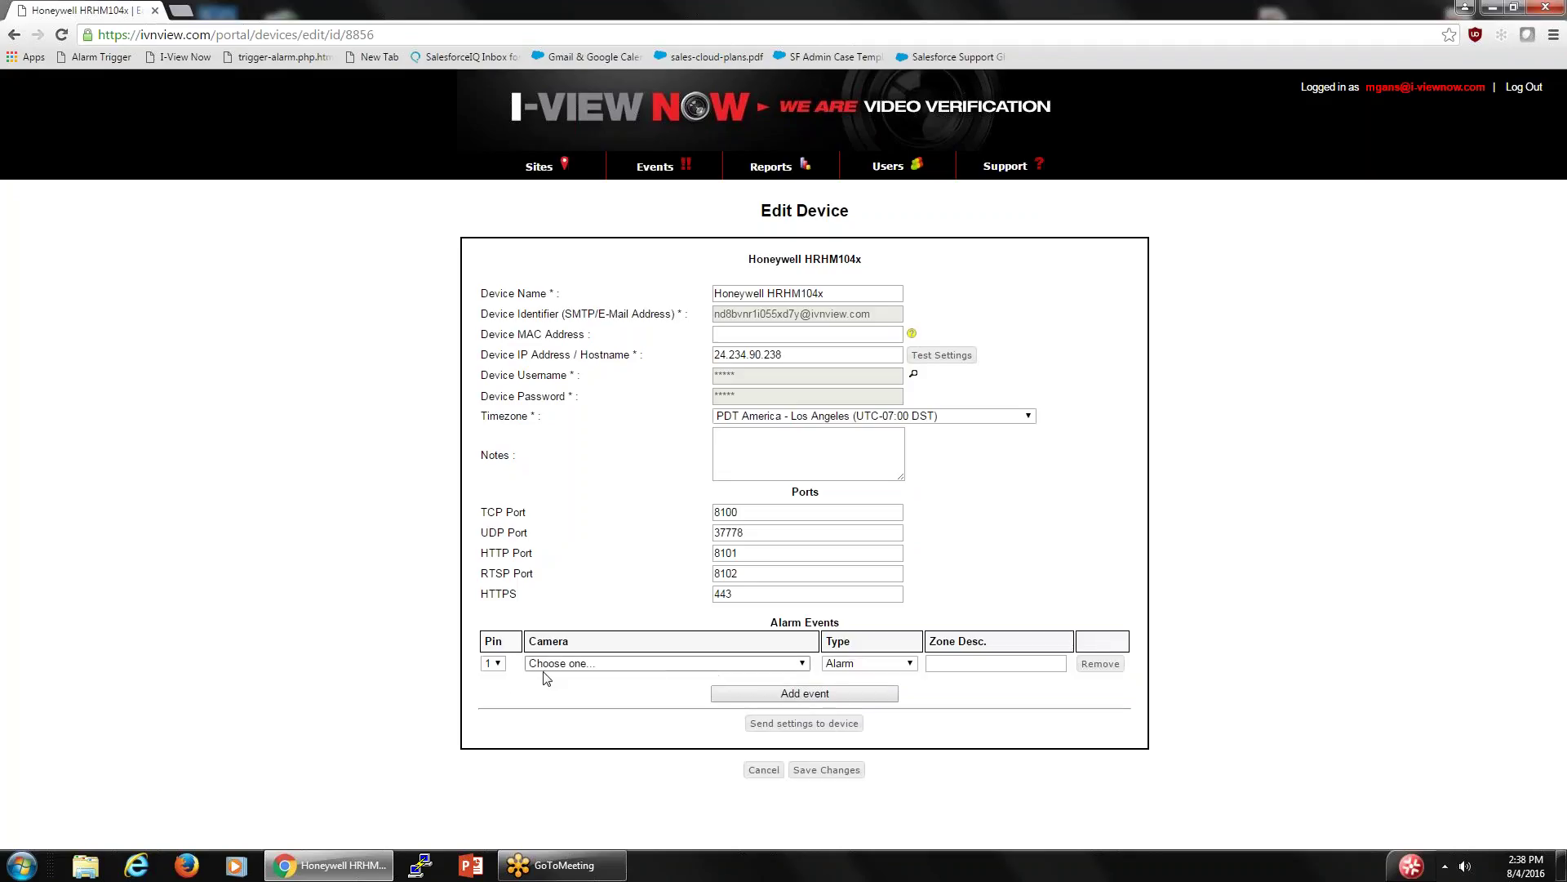
{"action": "left_click", "coordinate": [802, 663]}
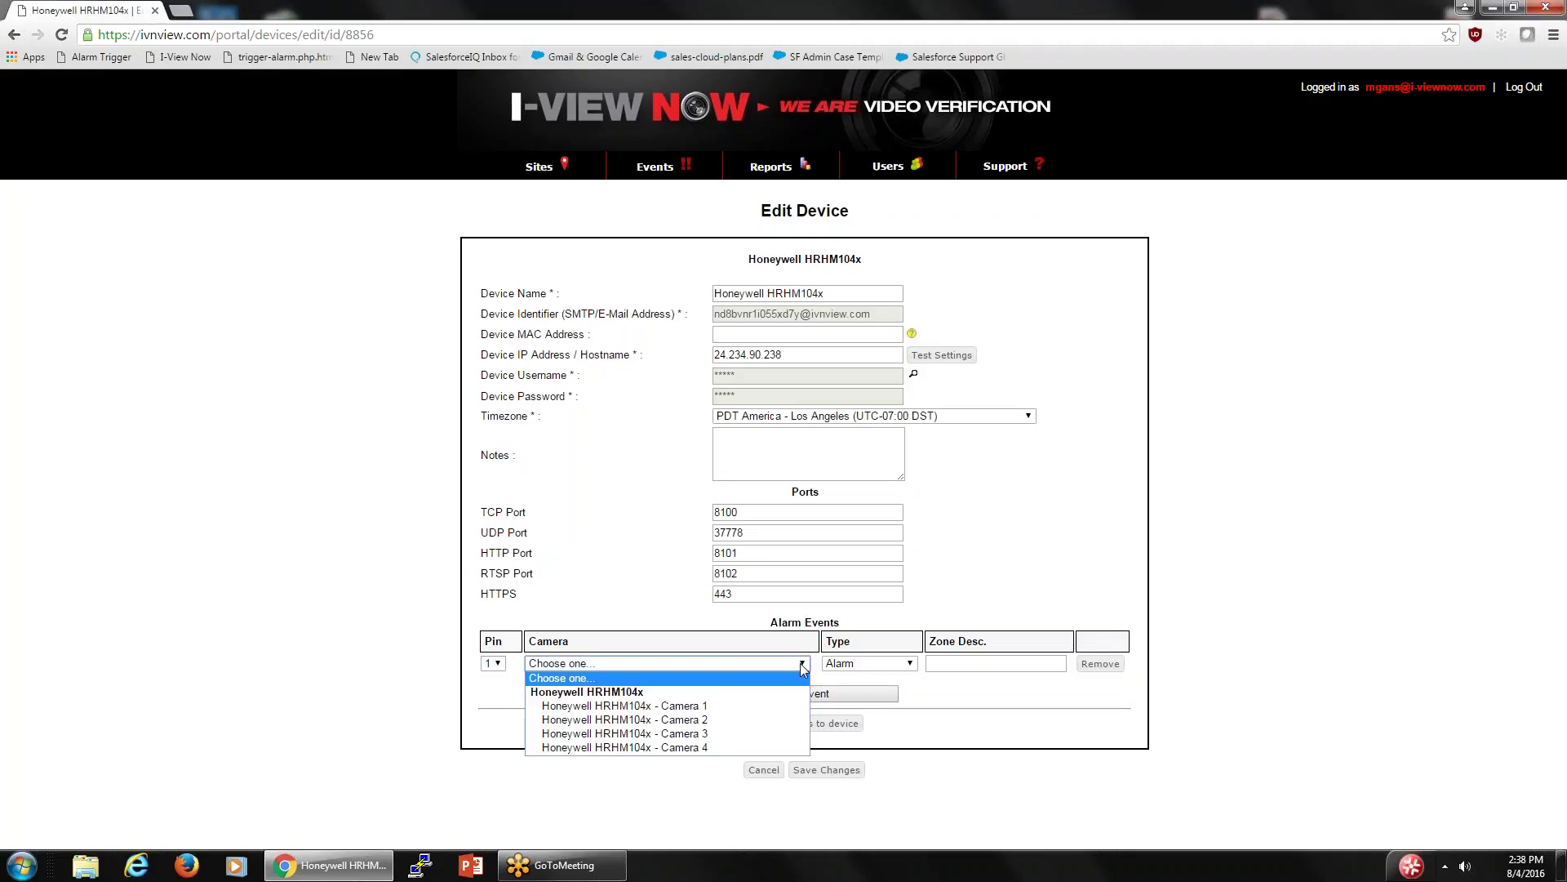
{"action": "left_click", "coordinate": [636, 706]}
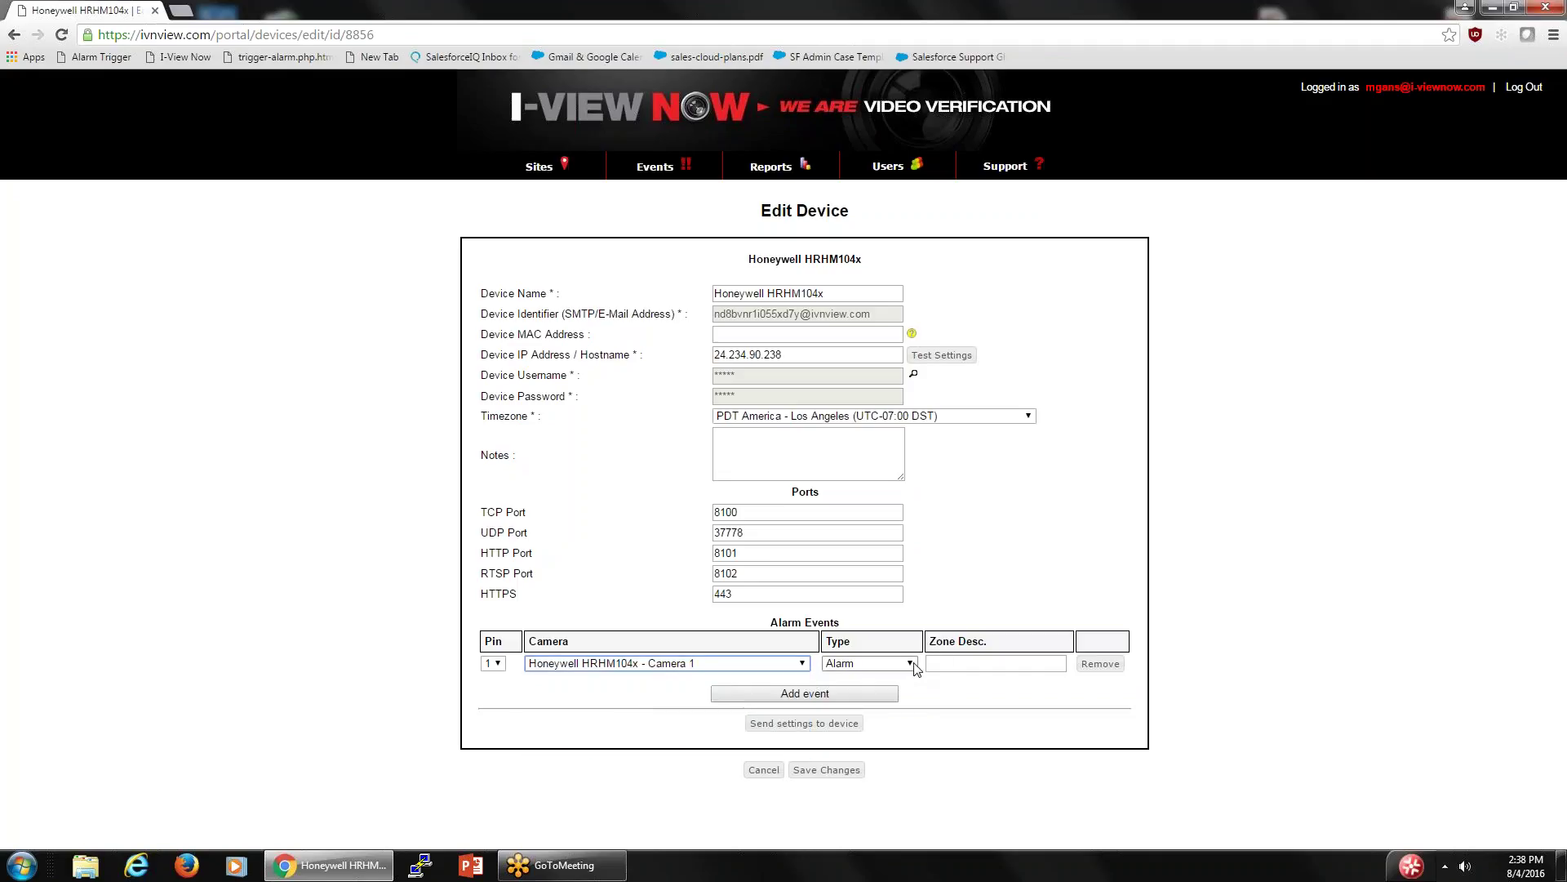
{"action": "left_click", "coordinate": [948, 662]}
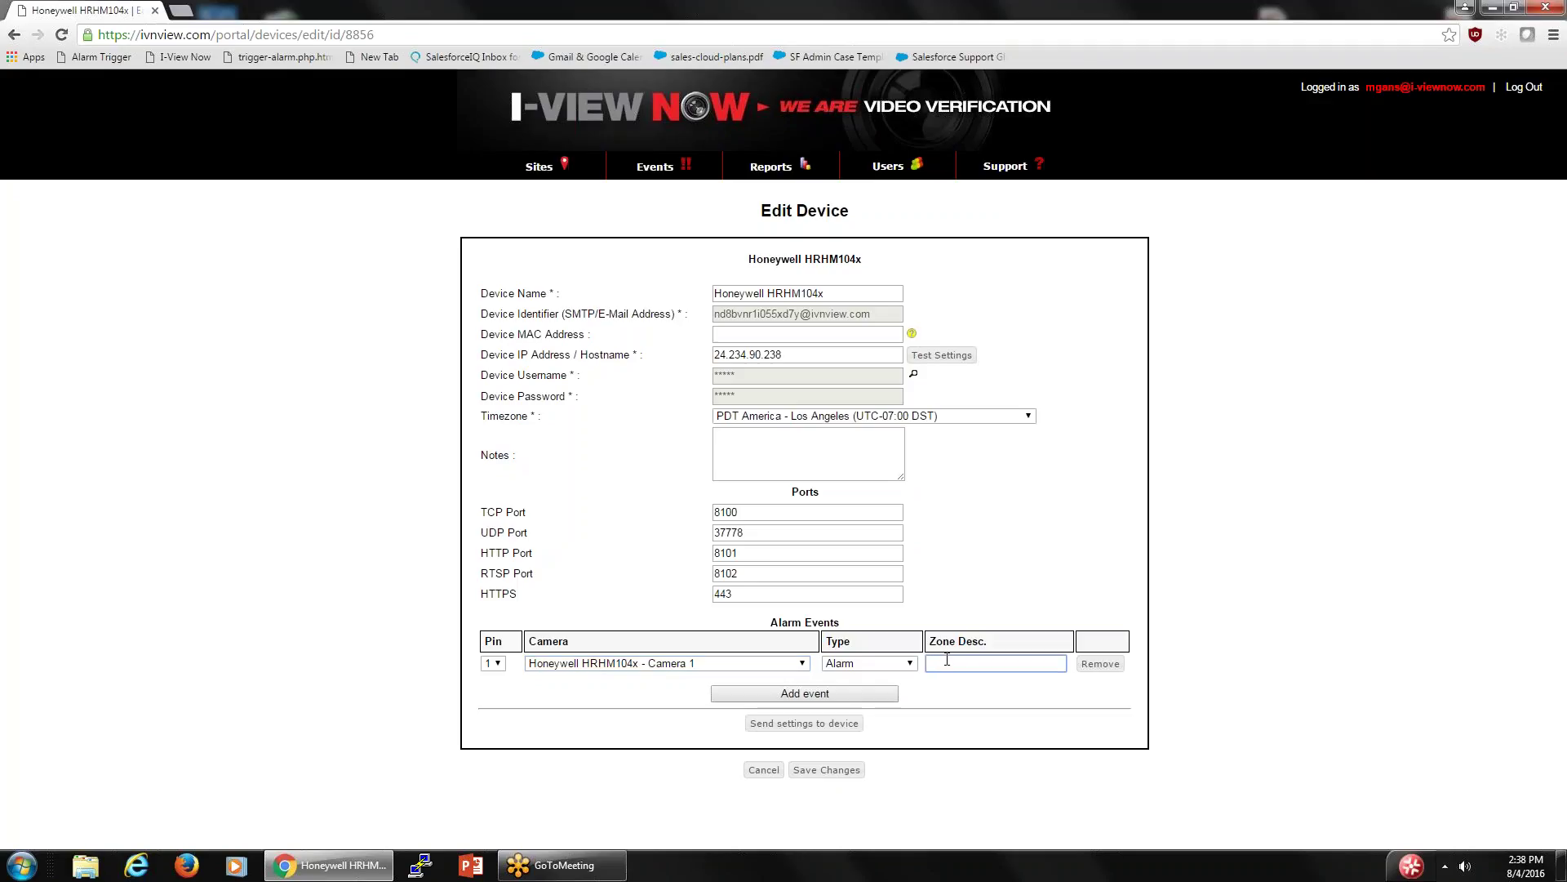
{"action": "type", "text": "fr"}
{"action": "left_click", "coordinate": [964, 683]}
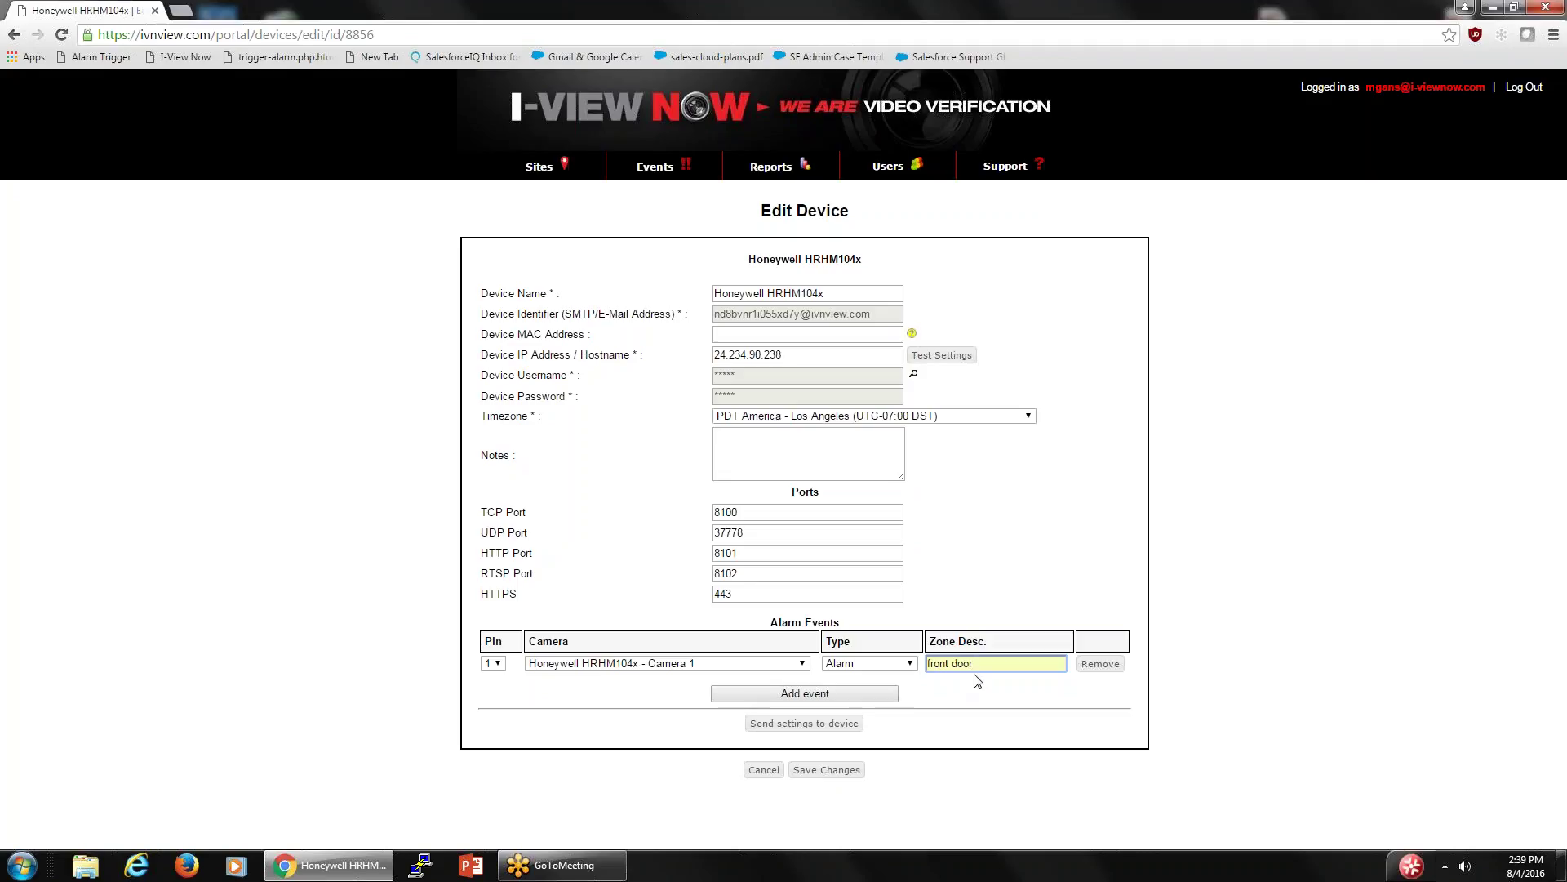
- Add a second alarm event mapping pin 2 to Camera 2, zone 'back door'
{"action": "left_click", "coordinate": [796, 695]}
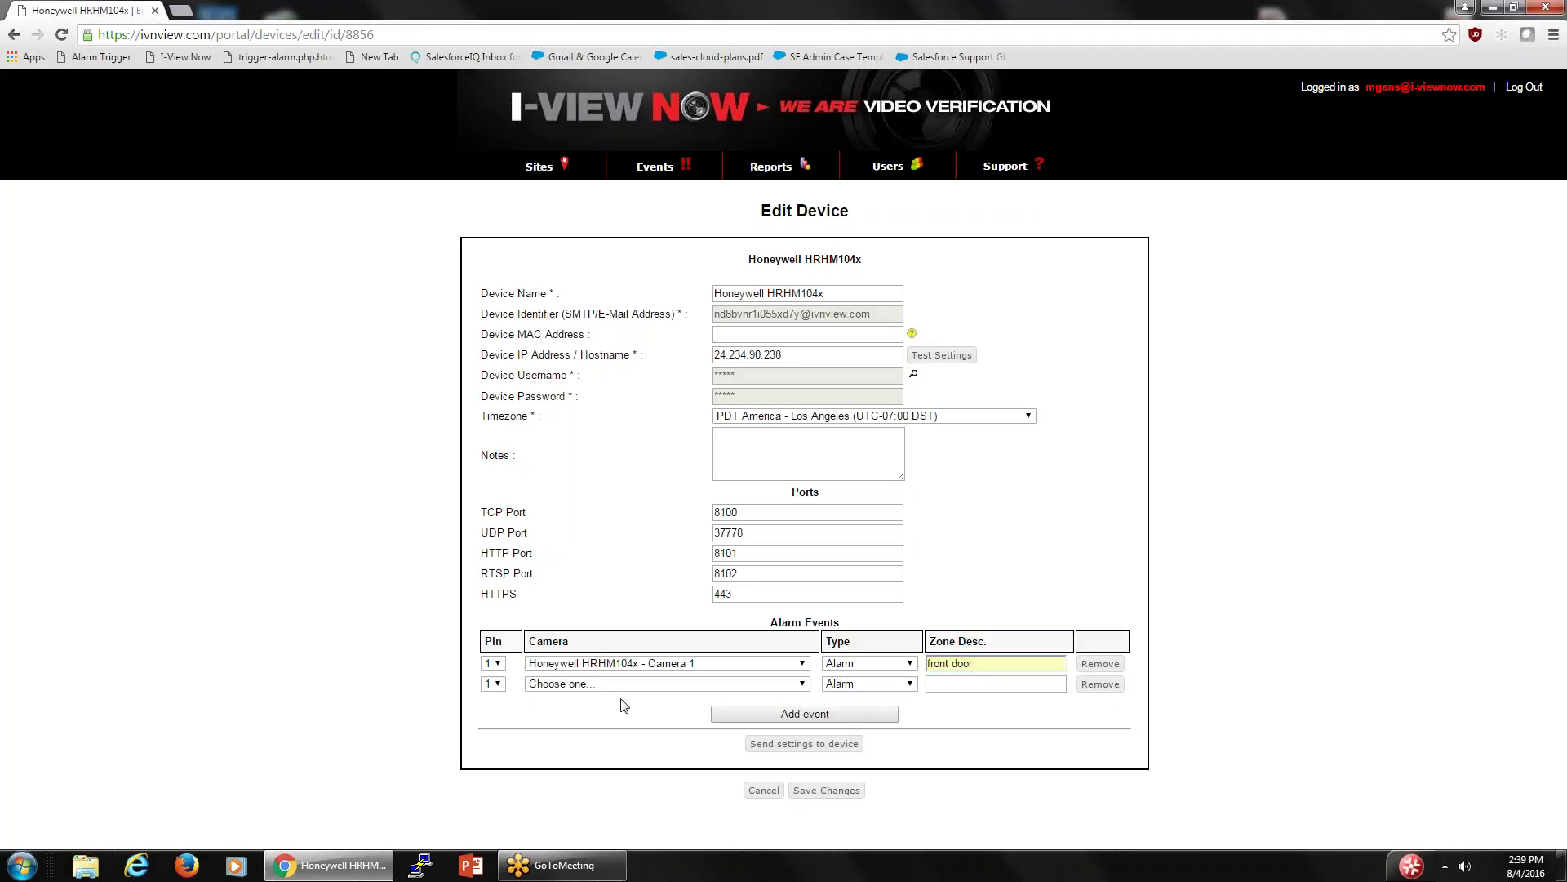
{"action": "left_click", "coordinate": [493, 683]}
{"action": "left_click", "coordinate": [494, 713]}
{"action": "left_click", "coordinate": [803, 686]}
{"action": "left_click", "coordinate": [629, 740]}
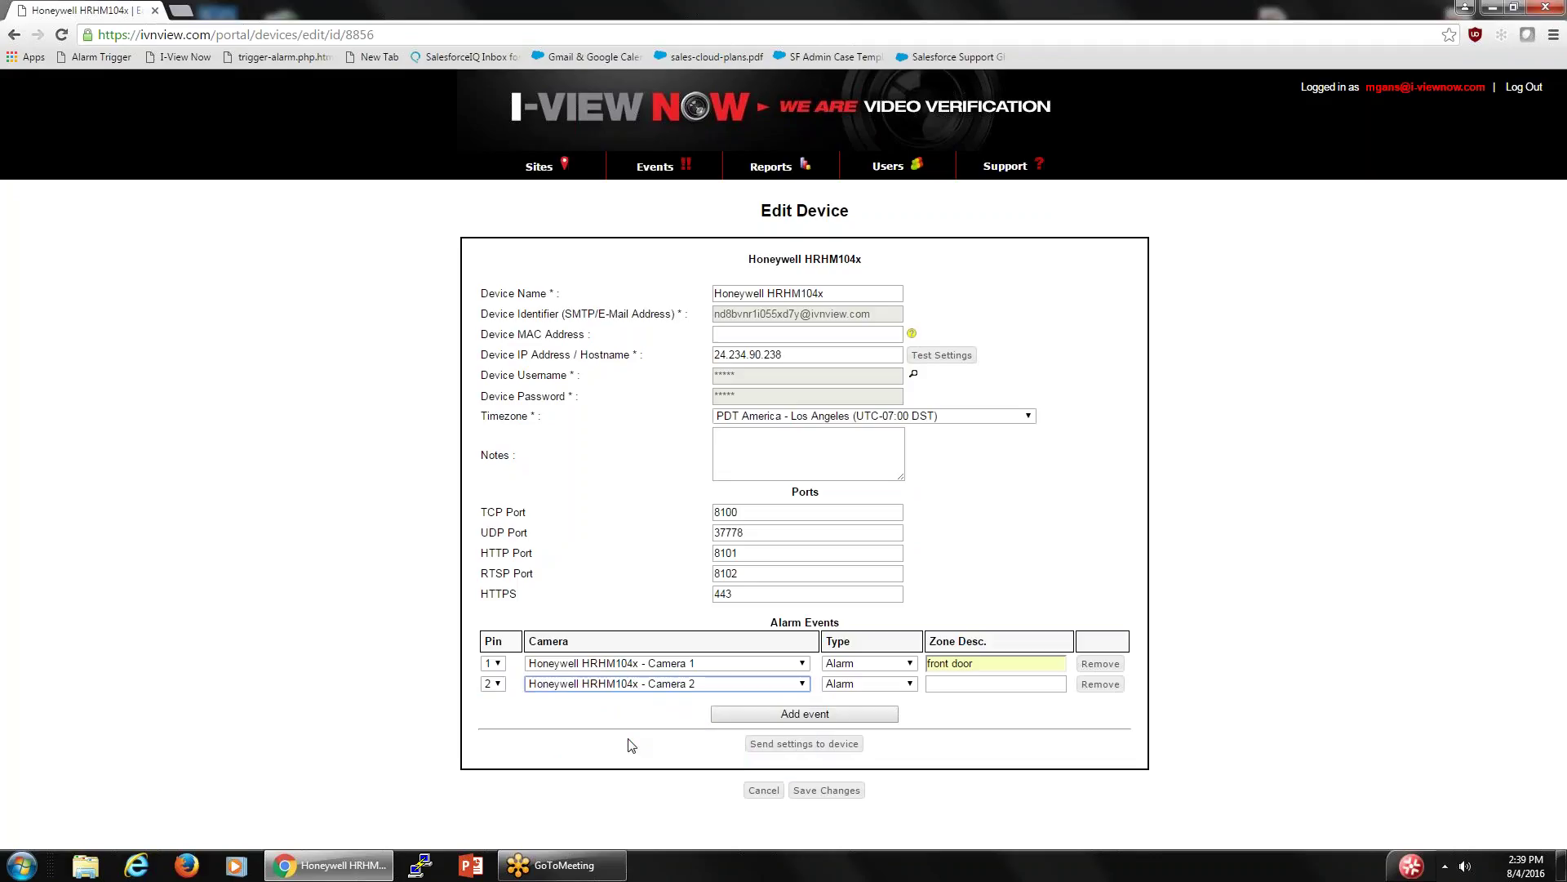
{"action": "left_click", "coordinate": [937, 683]}
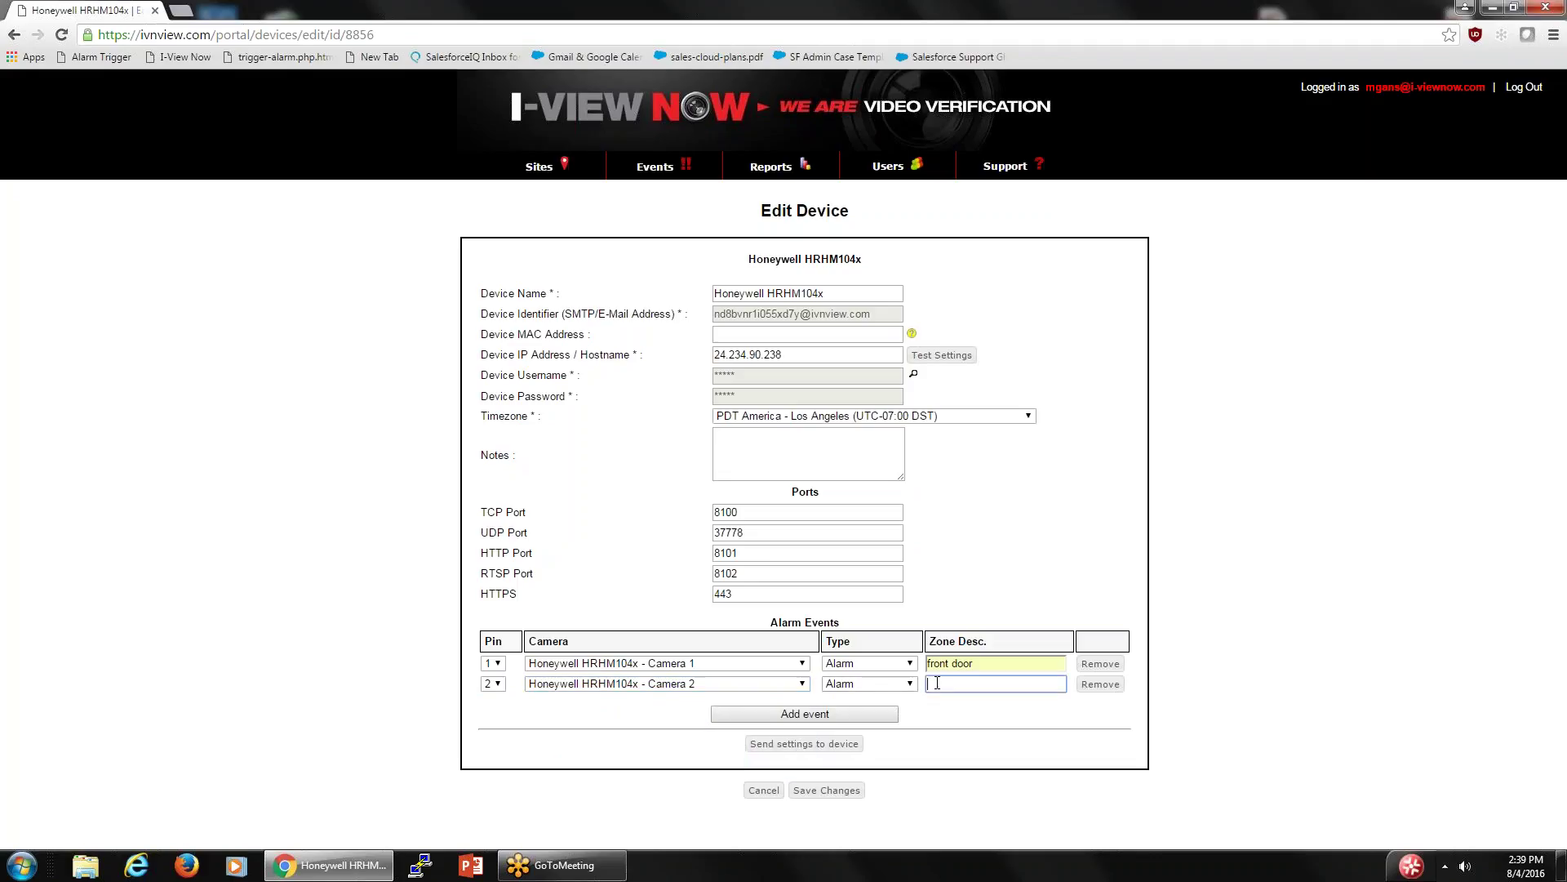
{"action": "type", "text": "back door"}
{"action": "left_click", "coordinate": [493, 685]}
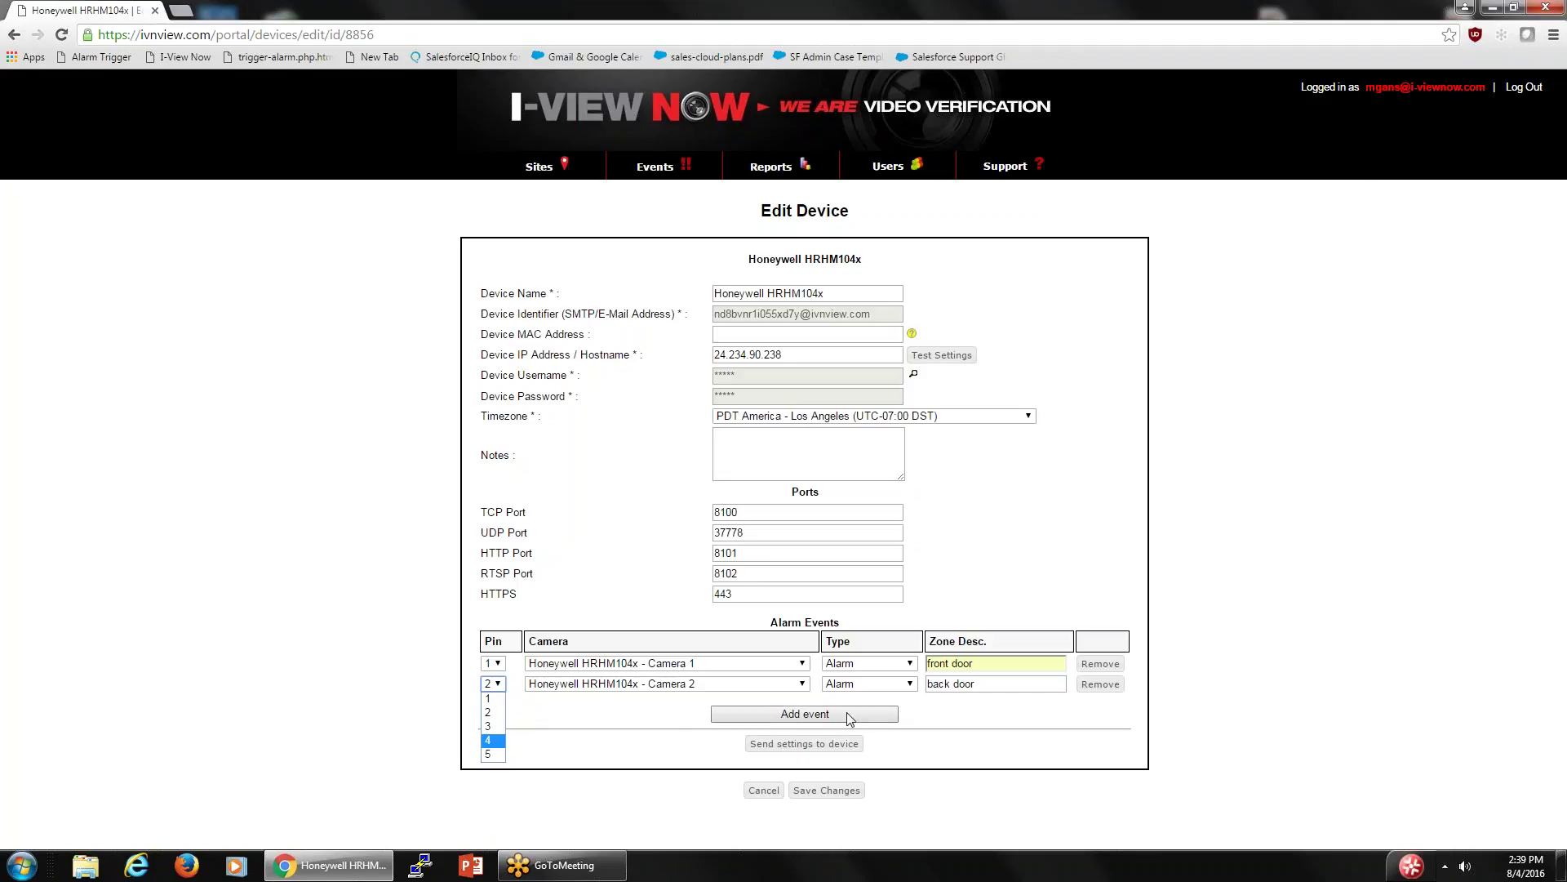
{"action": "left_click", "coordinate": [965, 718]}
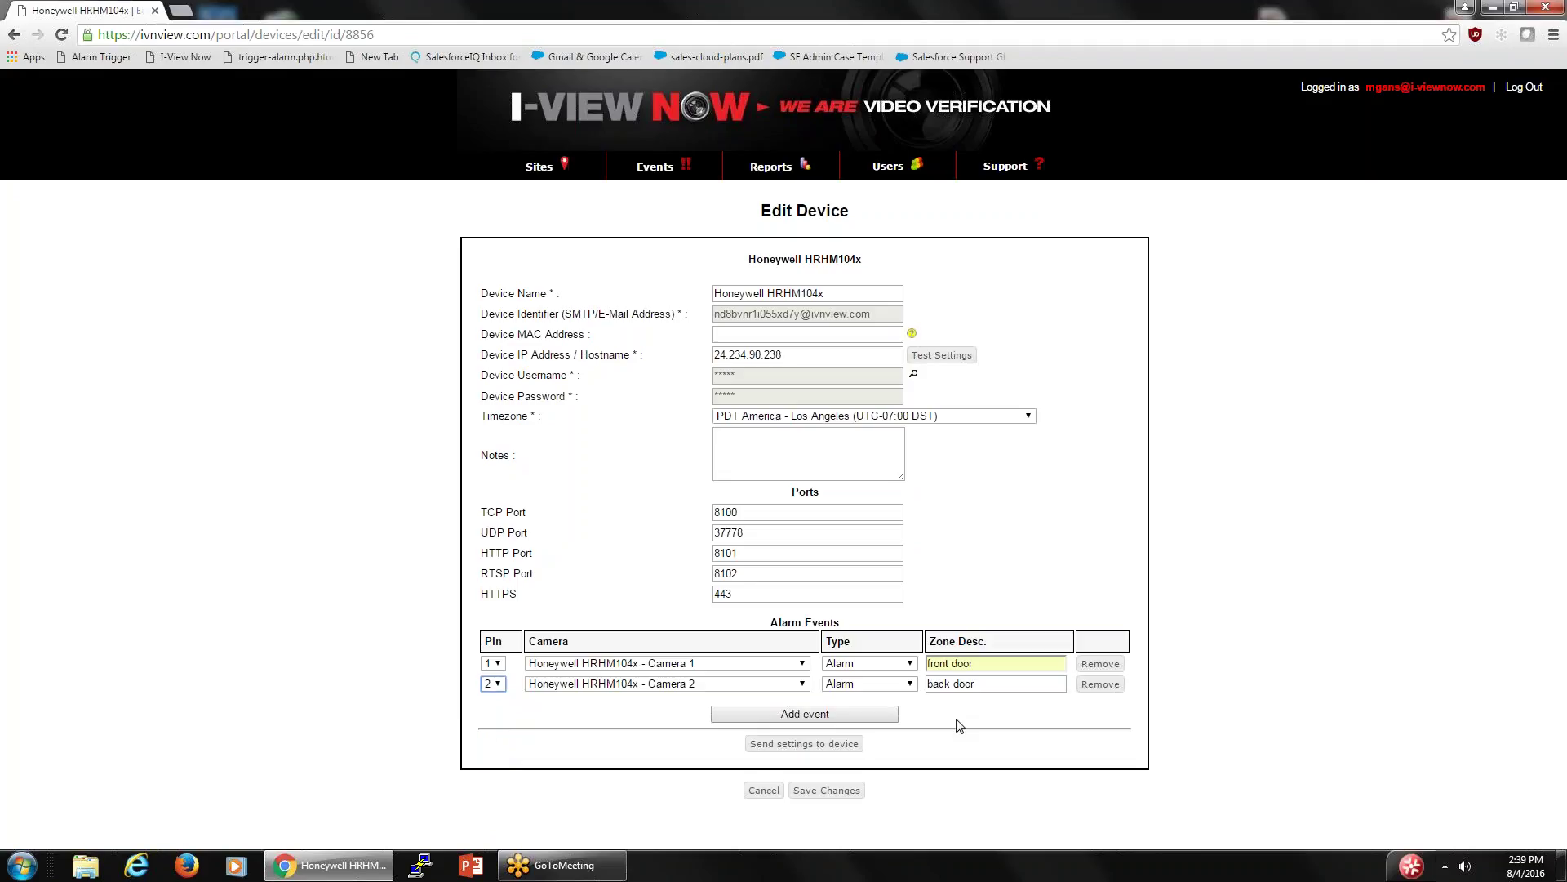
- Save the two alarm events, check the pin 1 and pin 2 zones under the device, then reopen it
{"action": "left_click", "coordinate": [815, 790]}
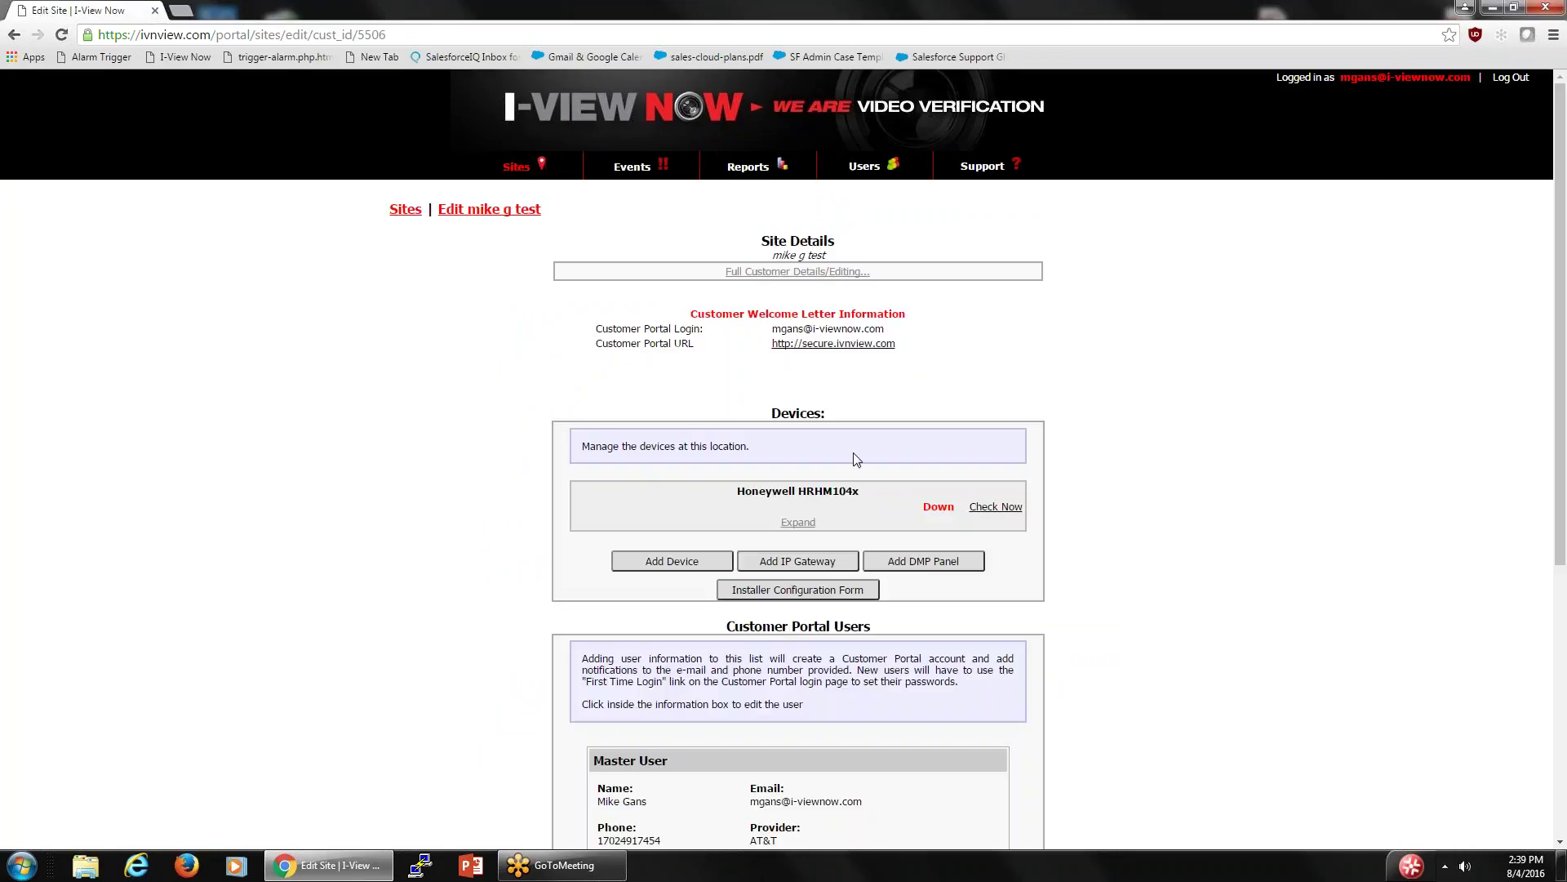
{"action": "left_click", "coordinate": [799, 523]}
{"action": "scroll", "coordinate": [802, 522], "scroll_direction": "down", "scroll_amount": 2}
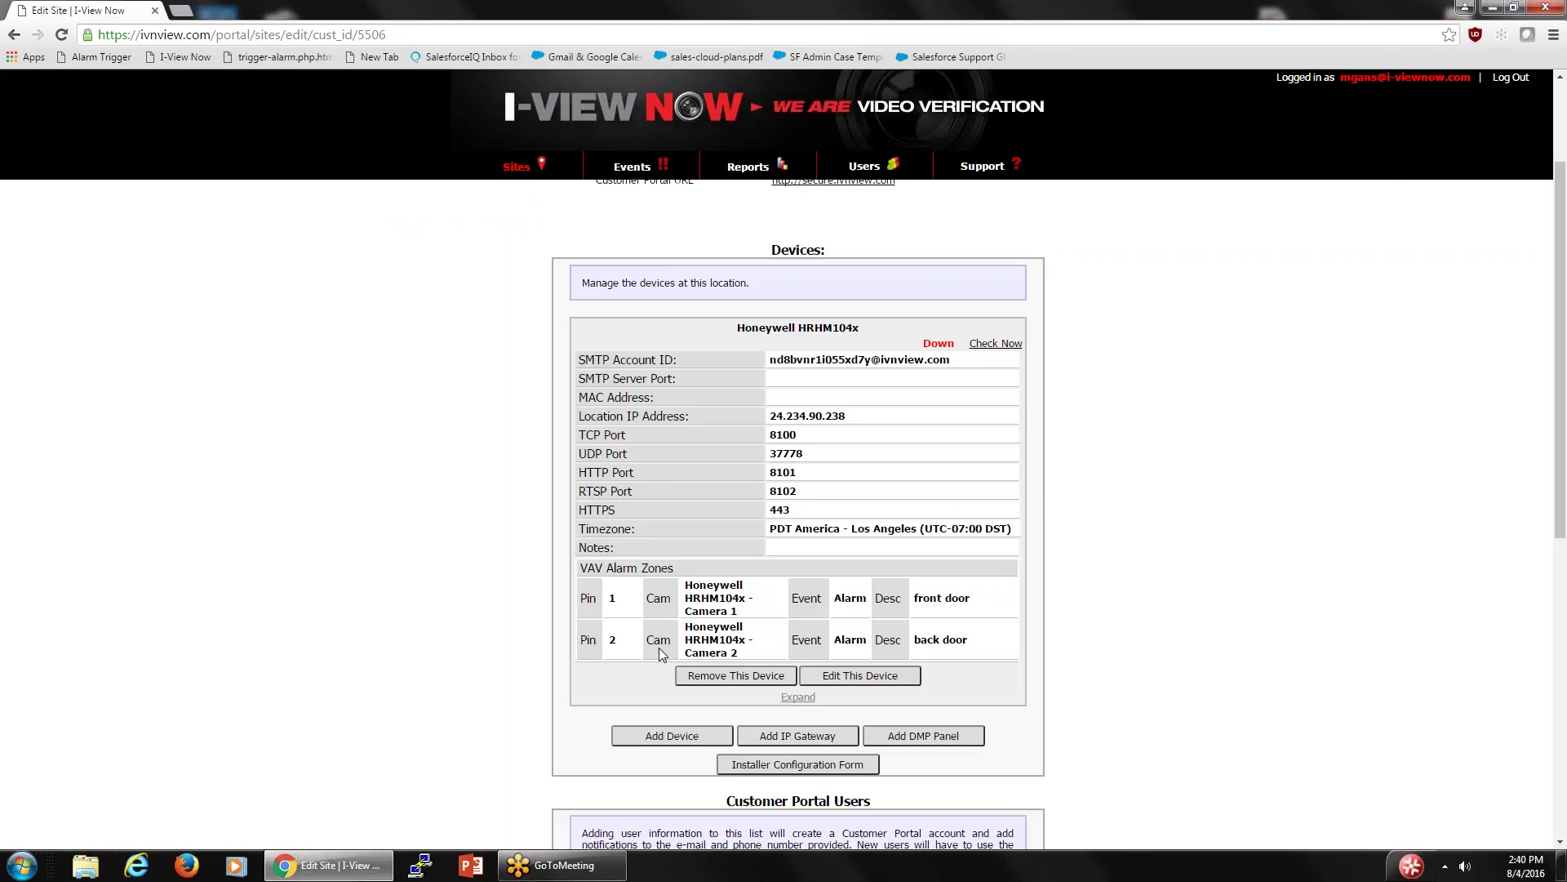
{"action": "scroll", "coordinate": [661, 650], "scroll_direction": "down", "scroll_amount": 7}
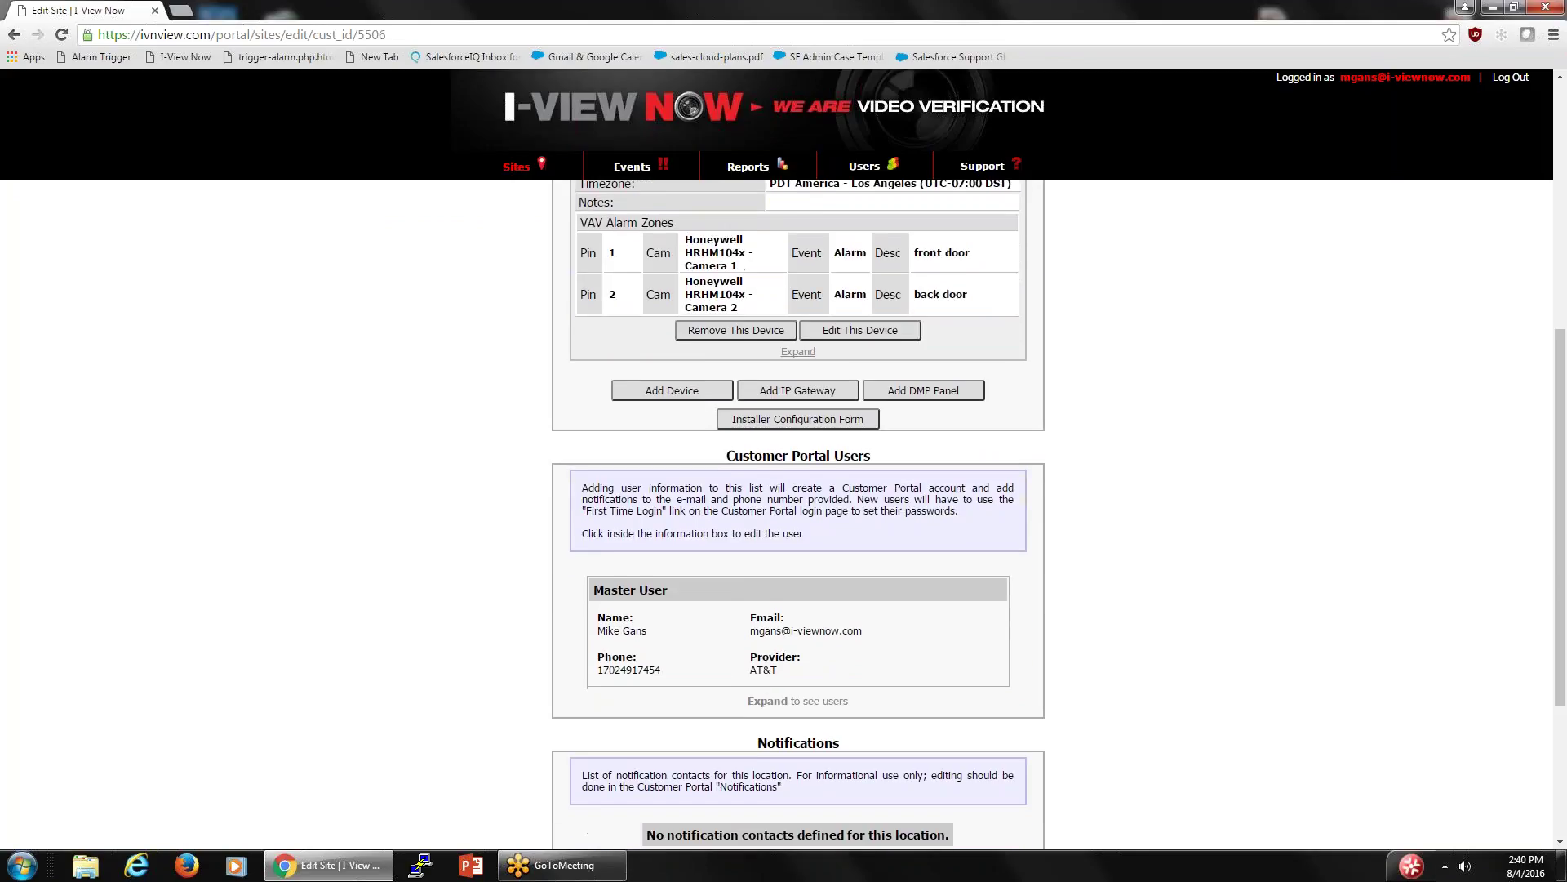
{"action": "scroll", "coordinate": [798, 514], "scroll_direction": "up", "scroll_amount": 9}
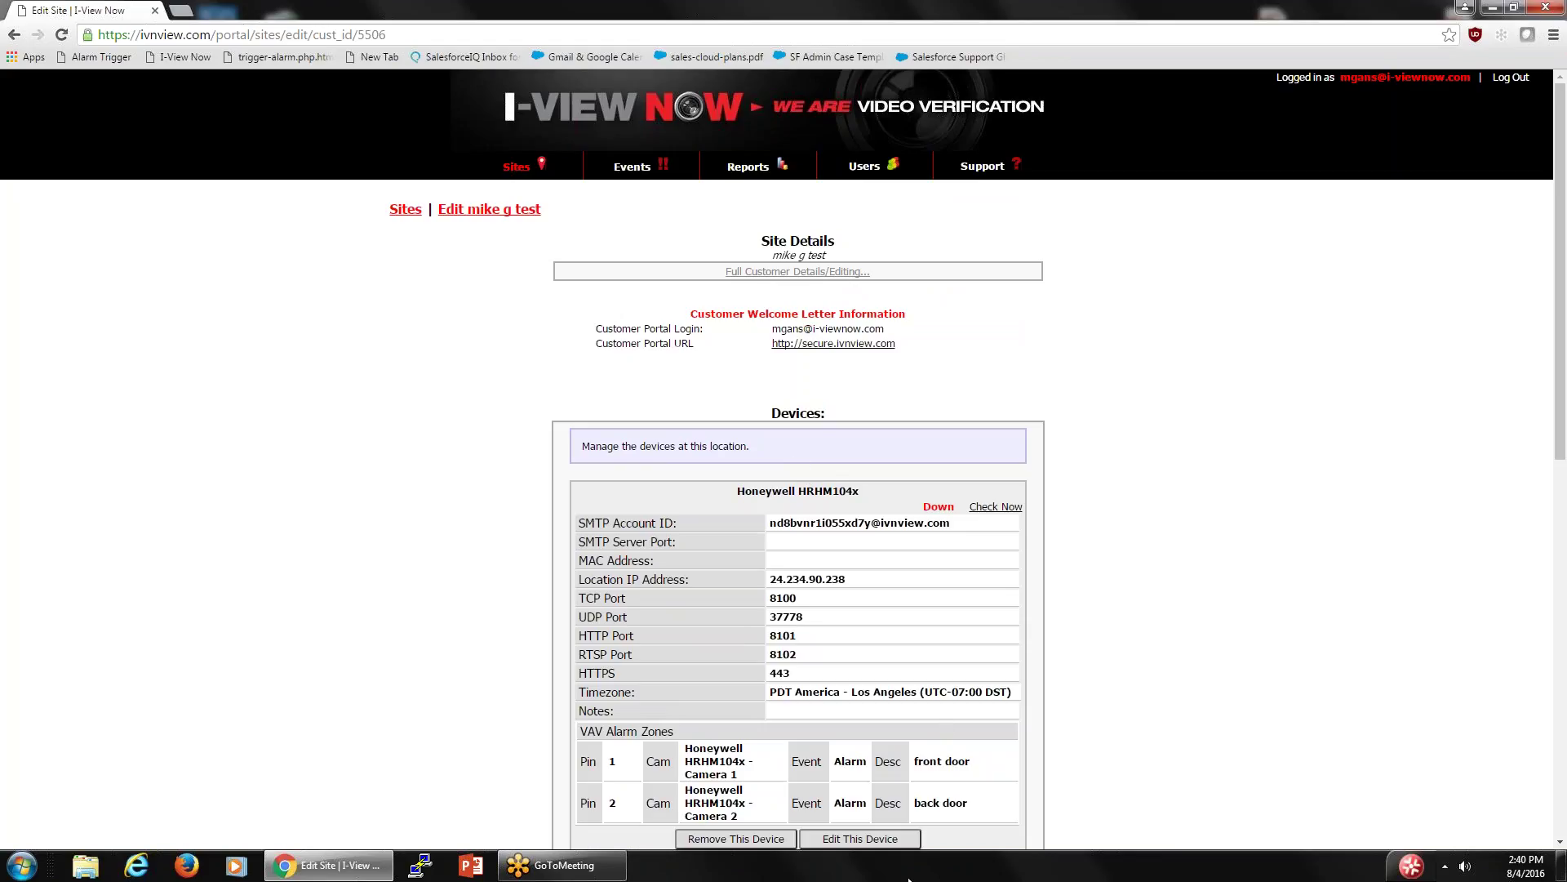
{"action": "left_click", "coordinate": [872, 841]}
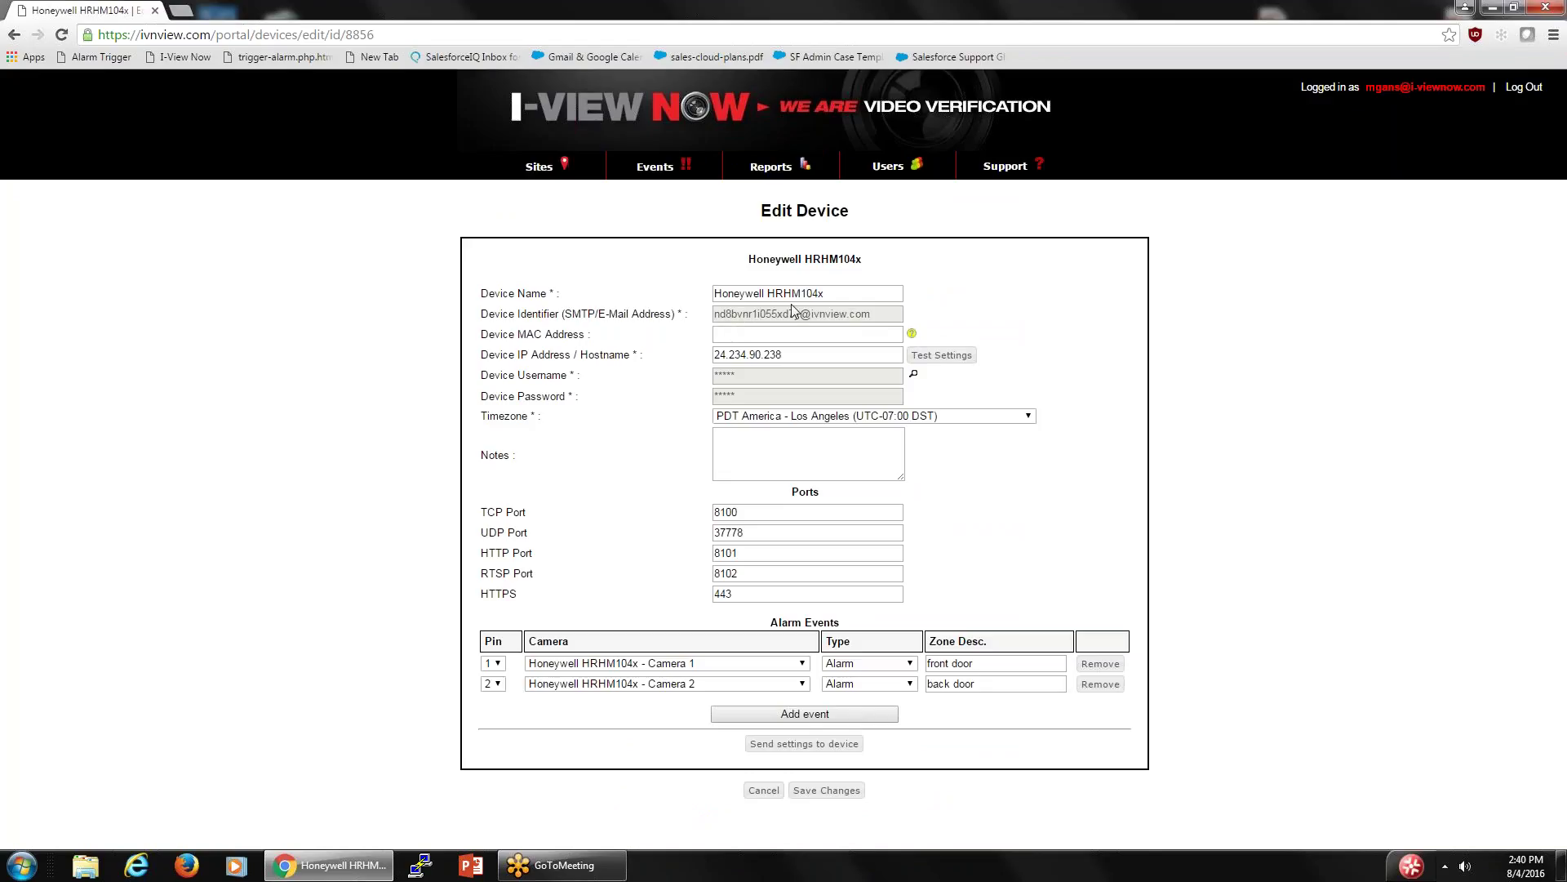
- Show the stored device username and password, accepting the sensitive-data warning
{"action": "left_click_drag", "start_coordinate": [874, 317], "coordinate": [714, 317]}
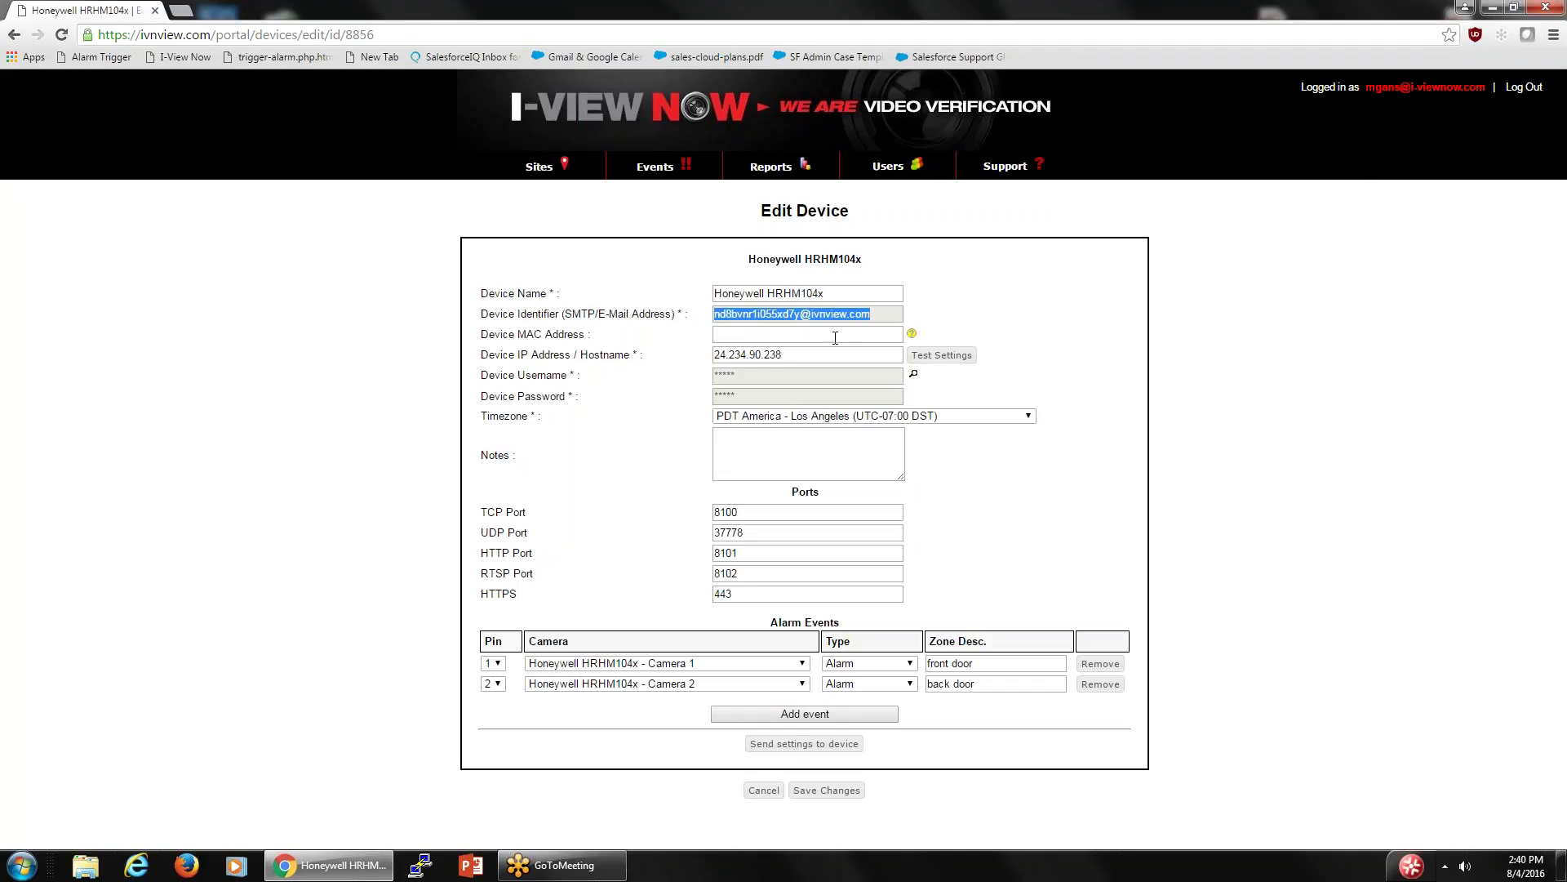
{"action": "left_click_drag", "start_coordinate": [804, 354], "coordinate": [658, 353]}
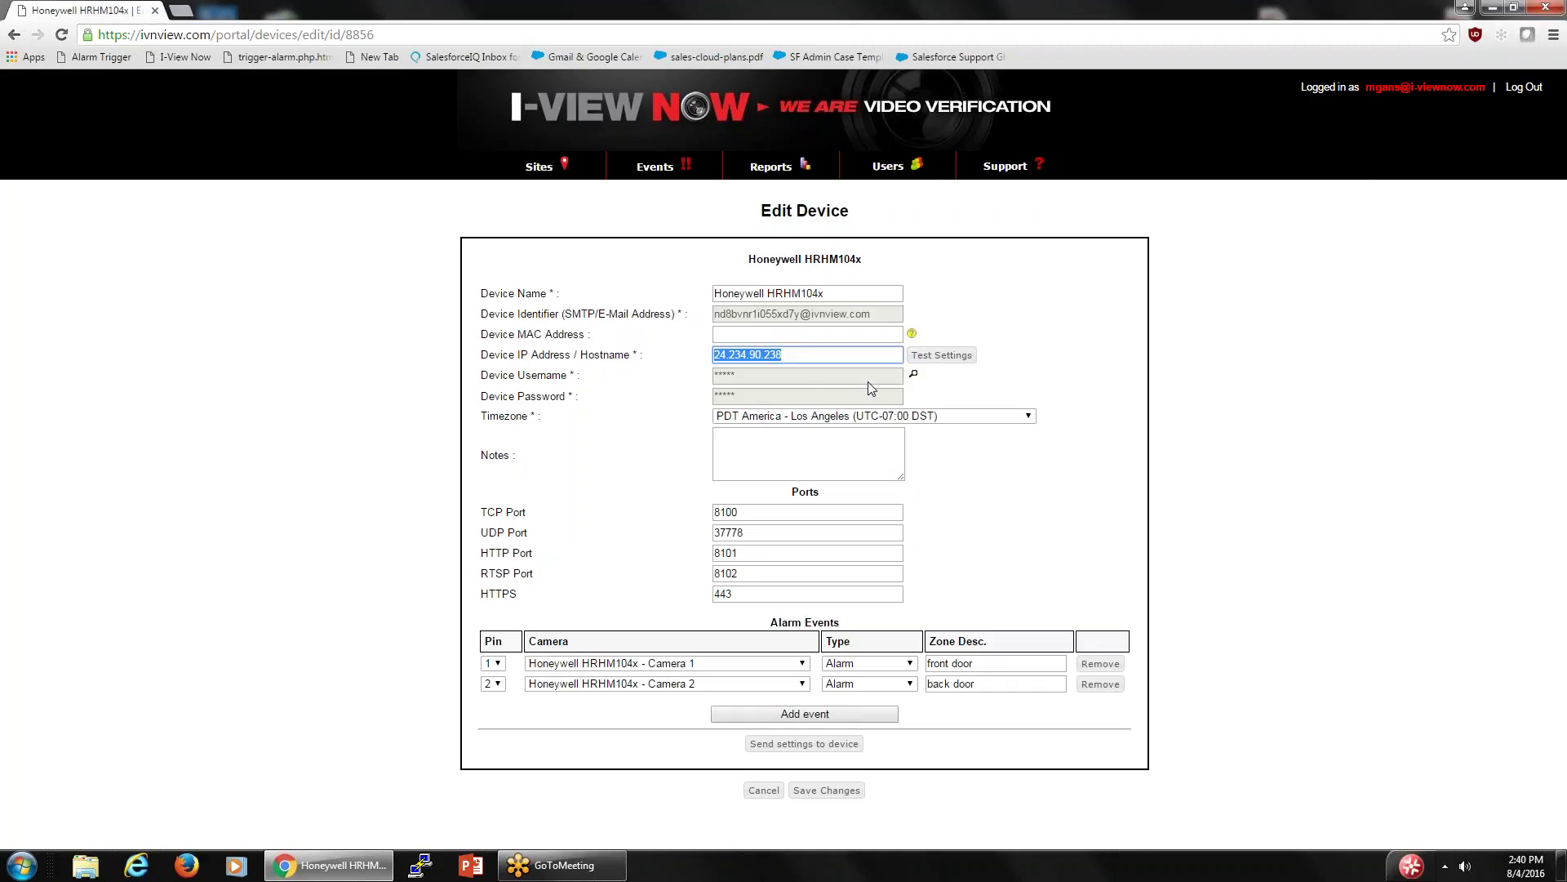
{"action": "left_click", "coordinate": [914, 376]}
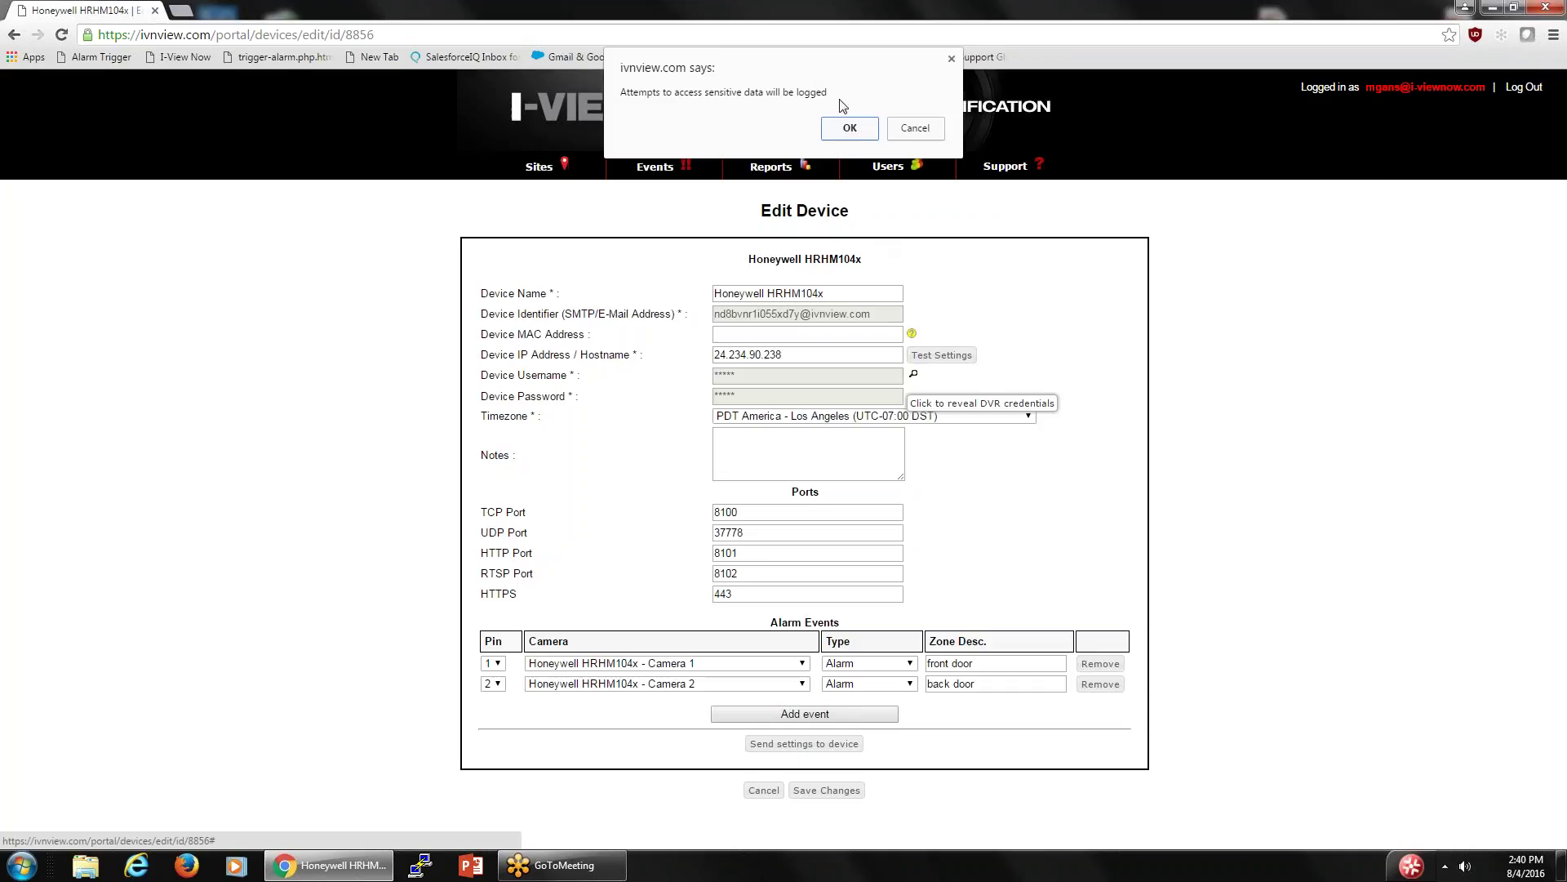
{"action": "left_click", "coordinate": [849, 129]}
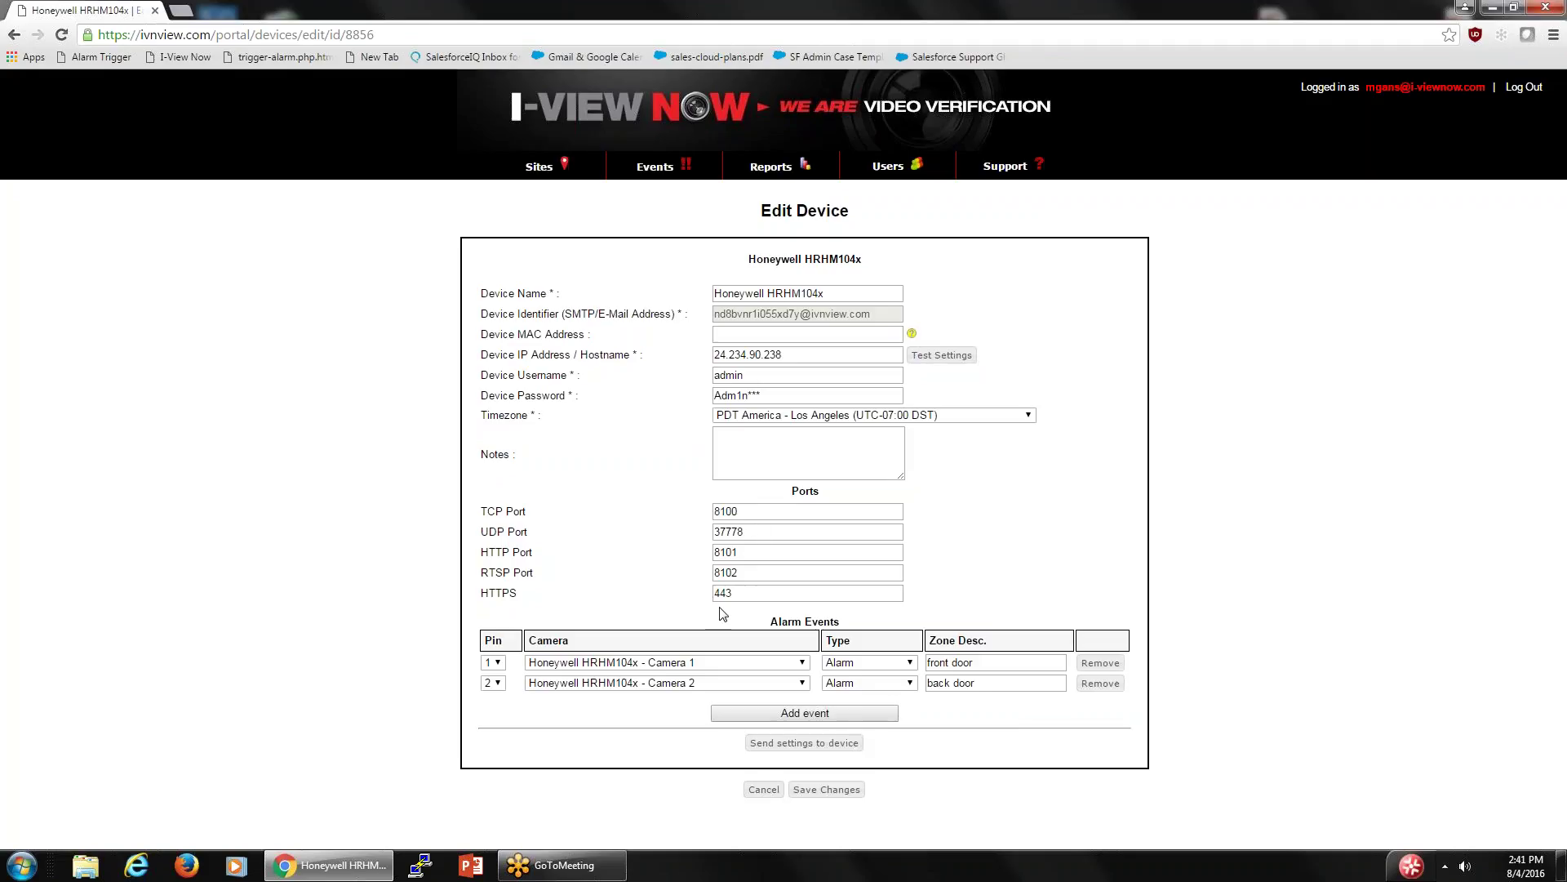
- Save the HRHM104x again, confirm both alarm zones are listed, and reopen its edit form
{"action": "left_click", "coordinate": [822, 791]}
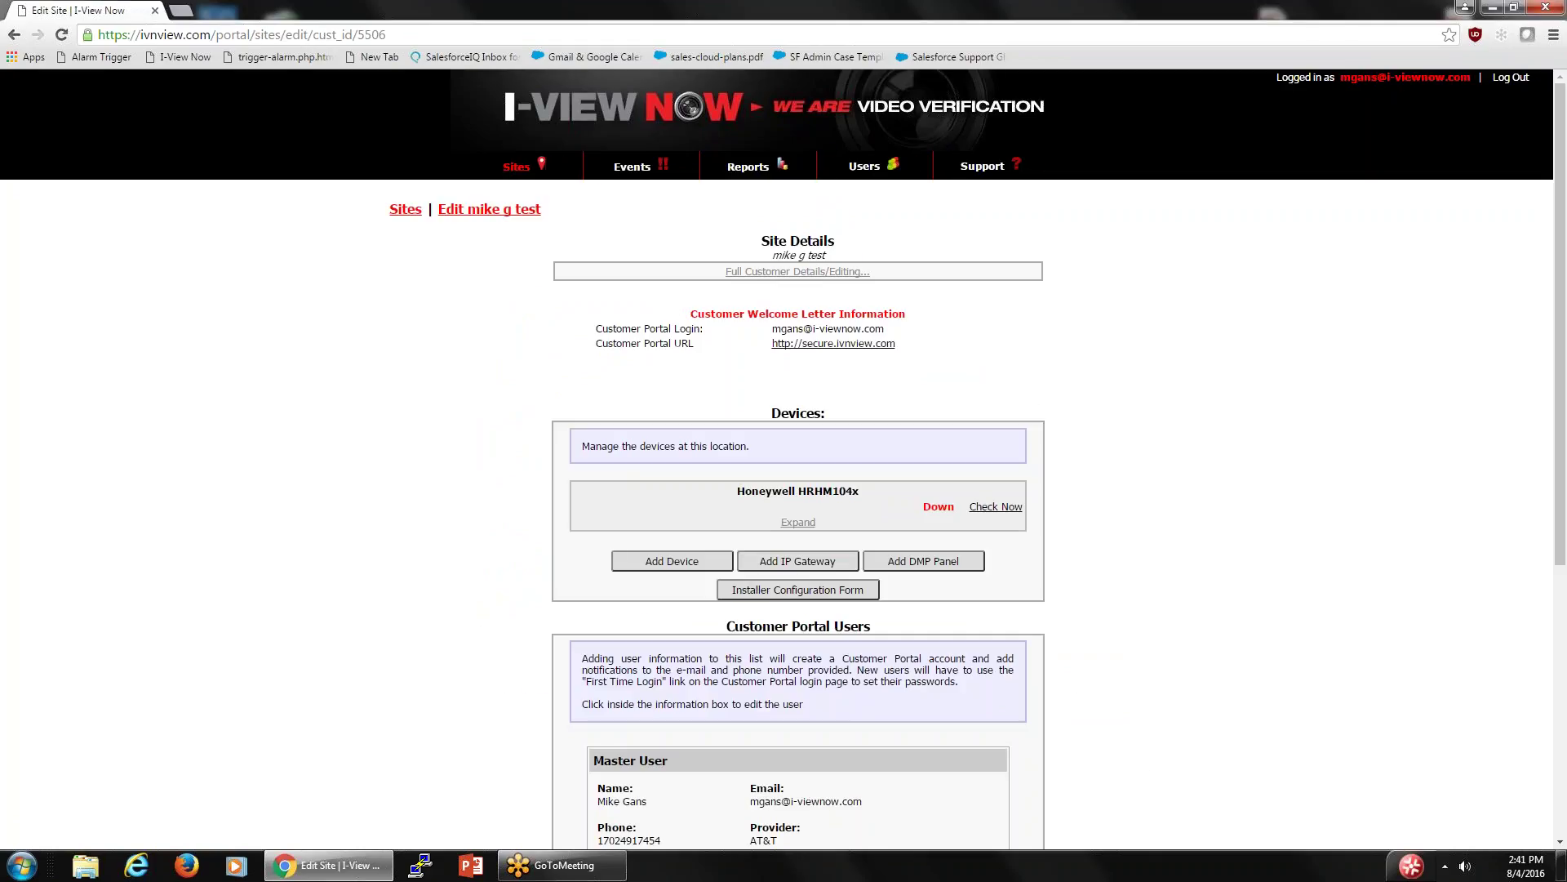
{"action": "left_click", "coordinate": [798, 523]}
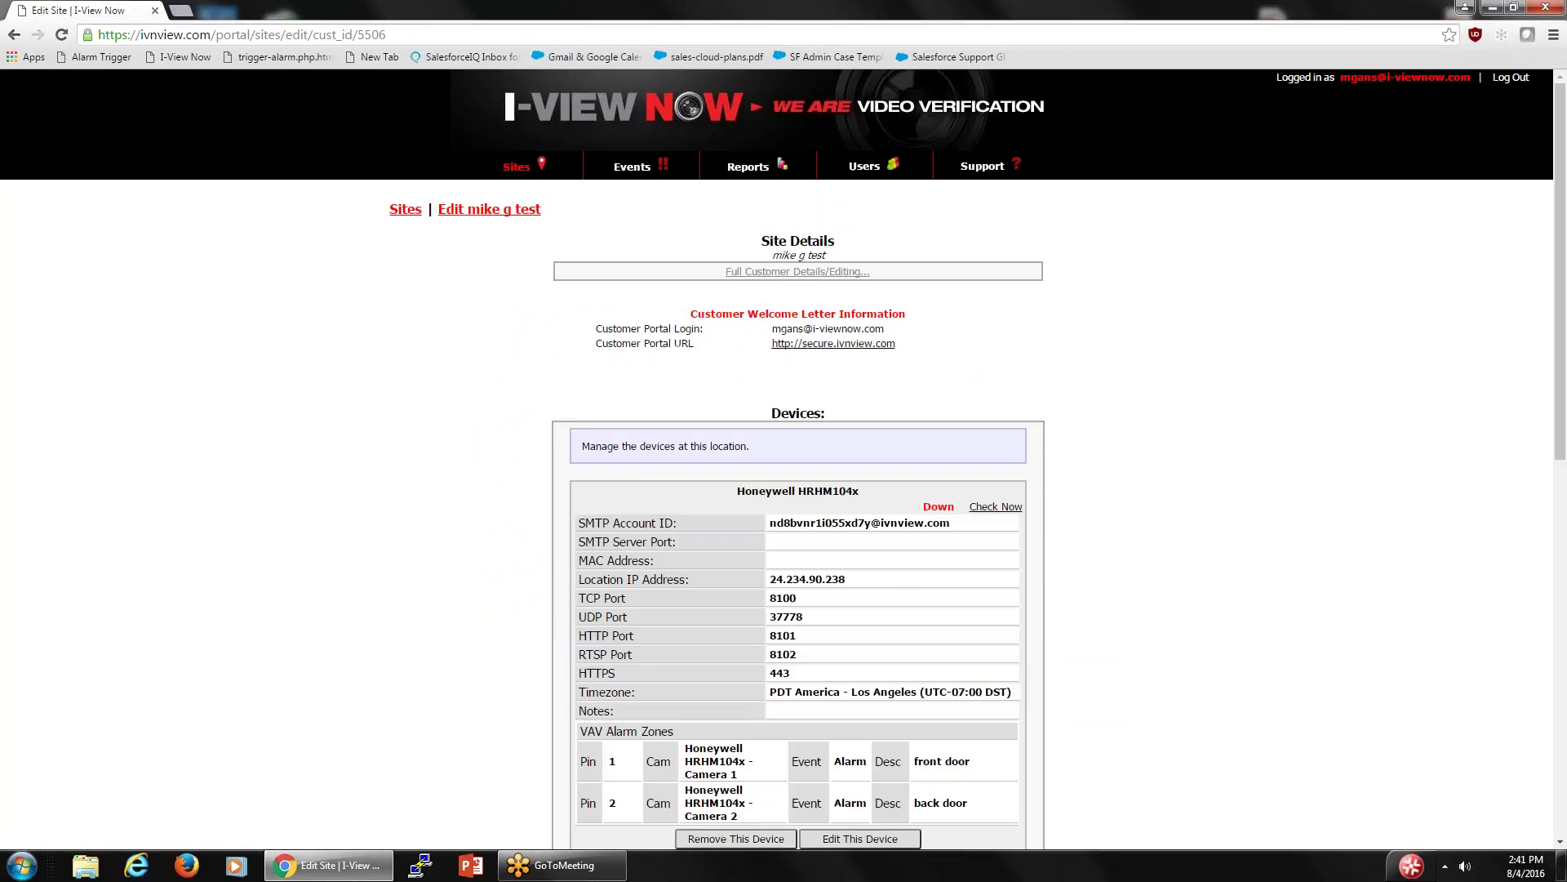
{"action": "scroll", "coordinate": [889, 573], "scroll_direction": "down", "scroll_amount": 2}
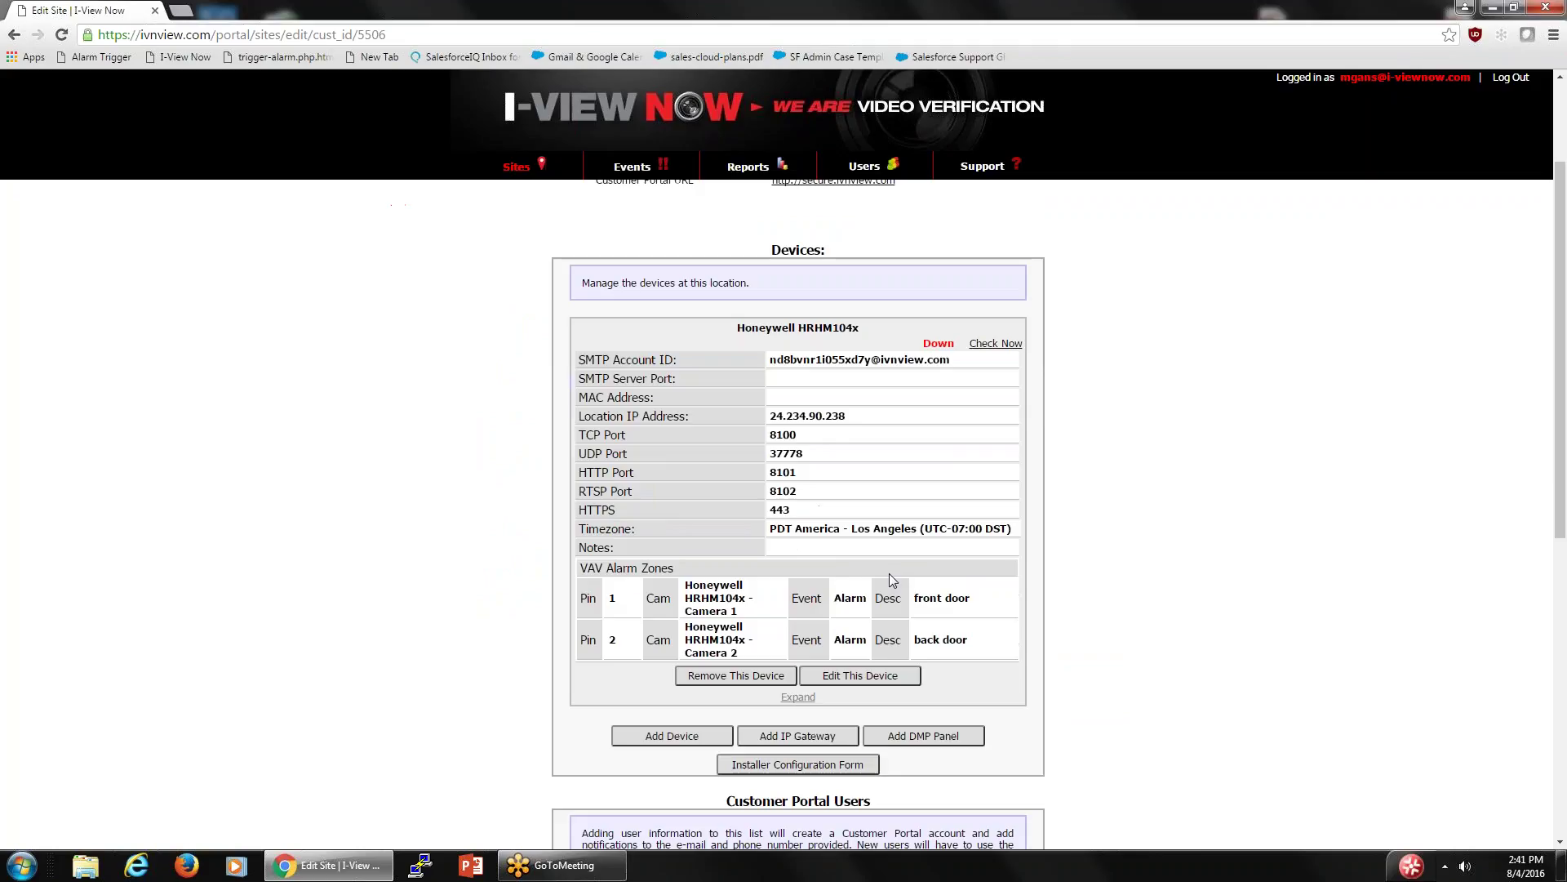
{"action": "left_click", "coordinate": [853, 677]}
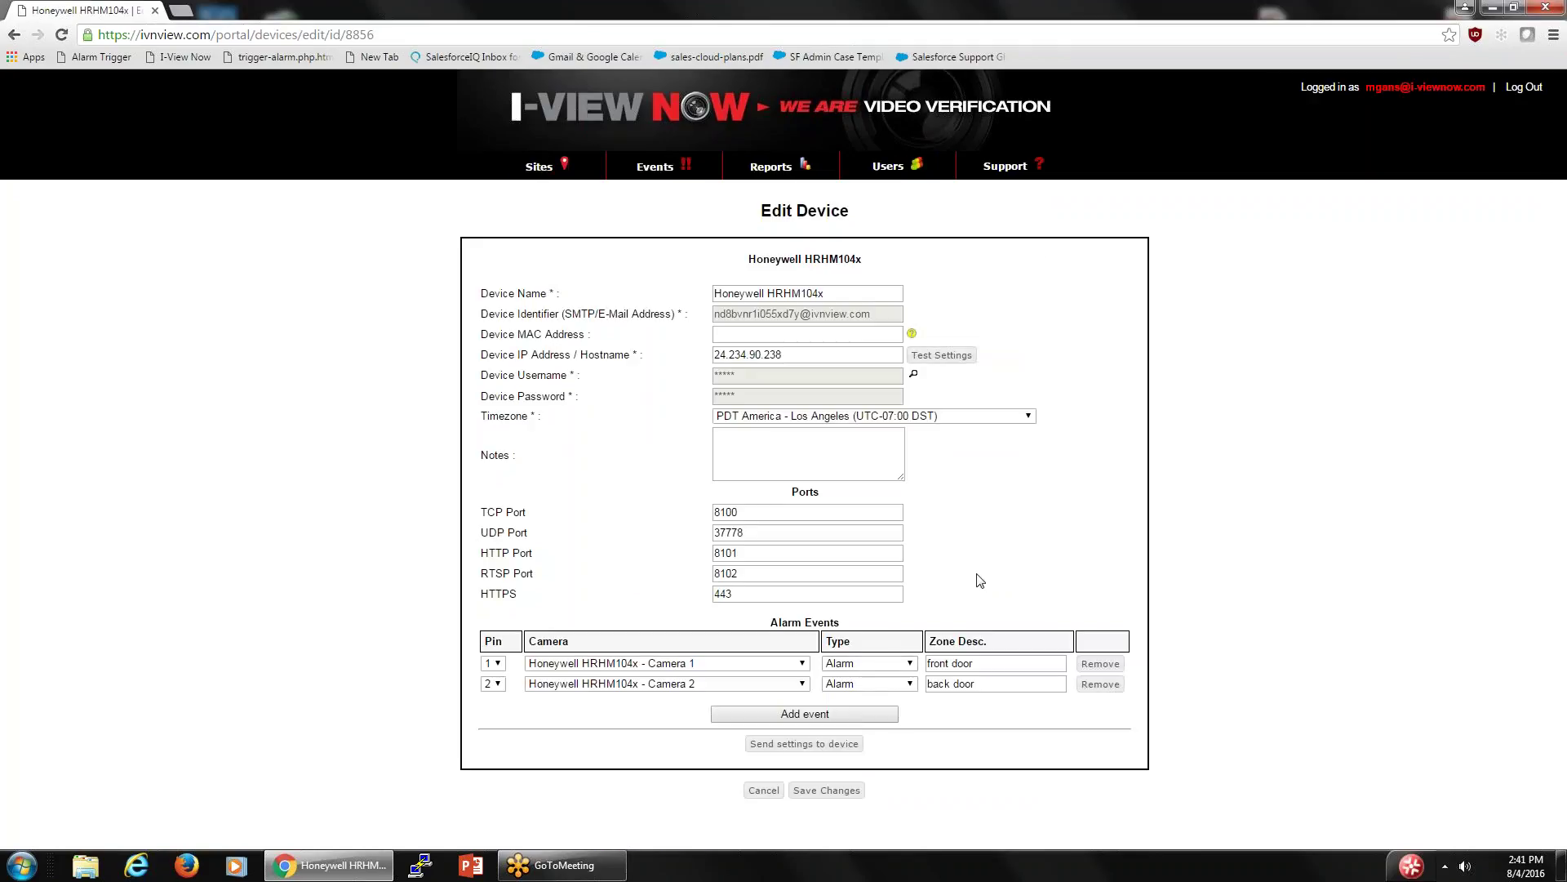
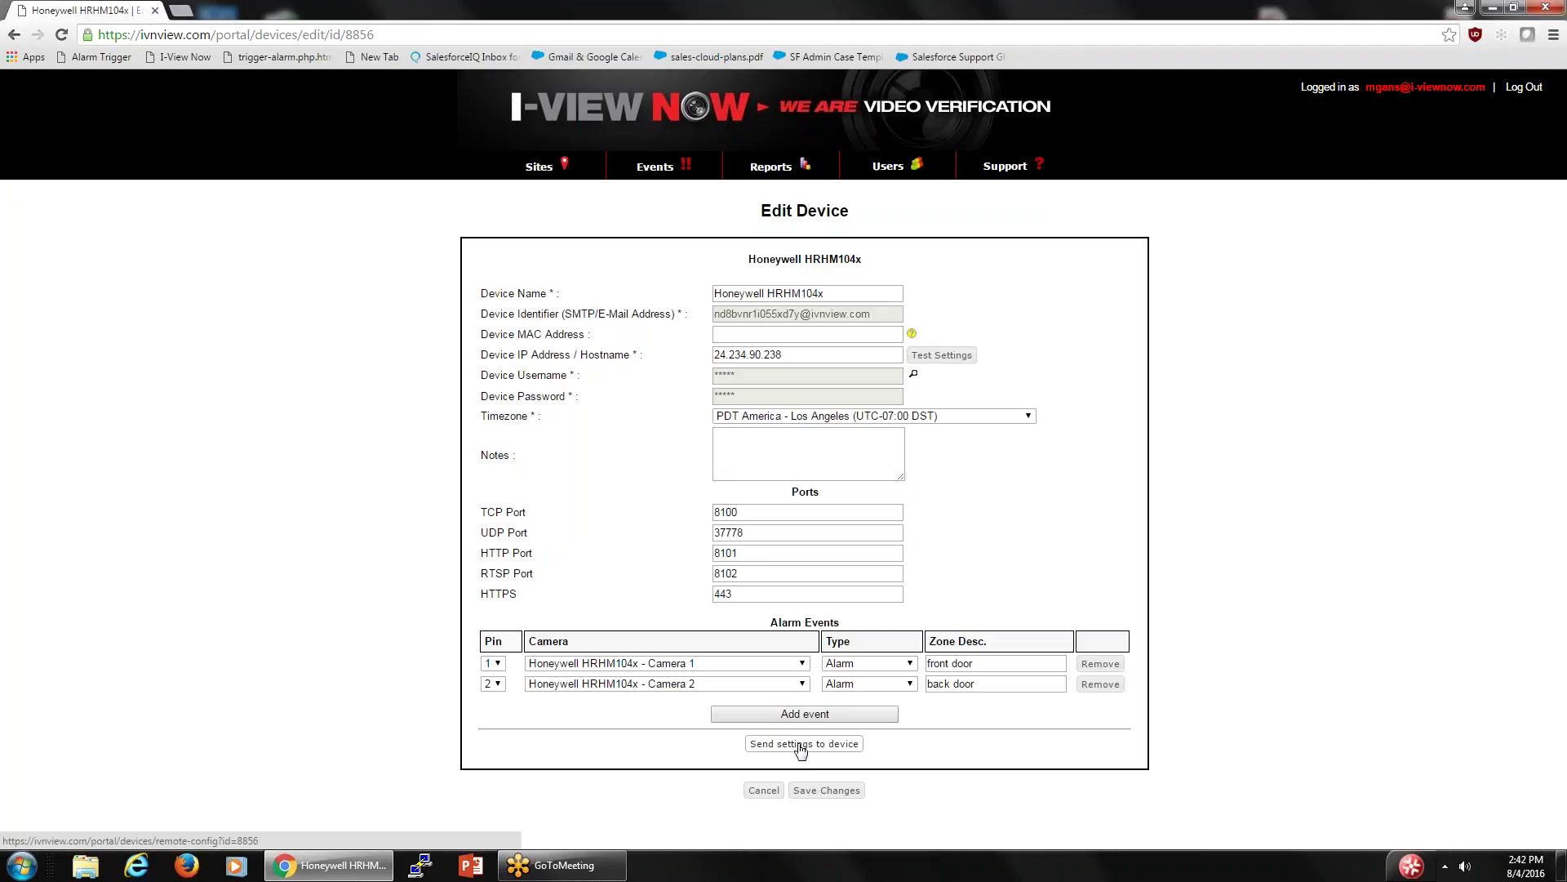
- Save the HRHM104x settings and check the test site's Devices section, where it shows Down
{"action": "left_click", "coordinate": [826, 790]}
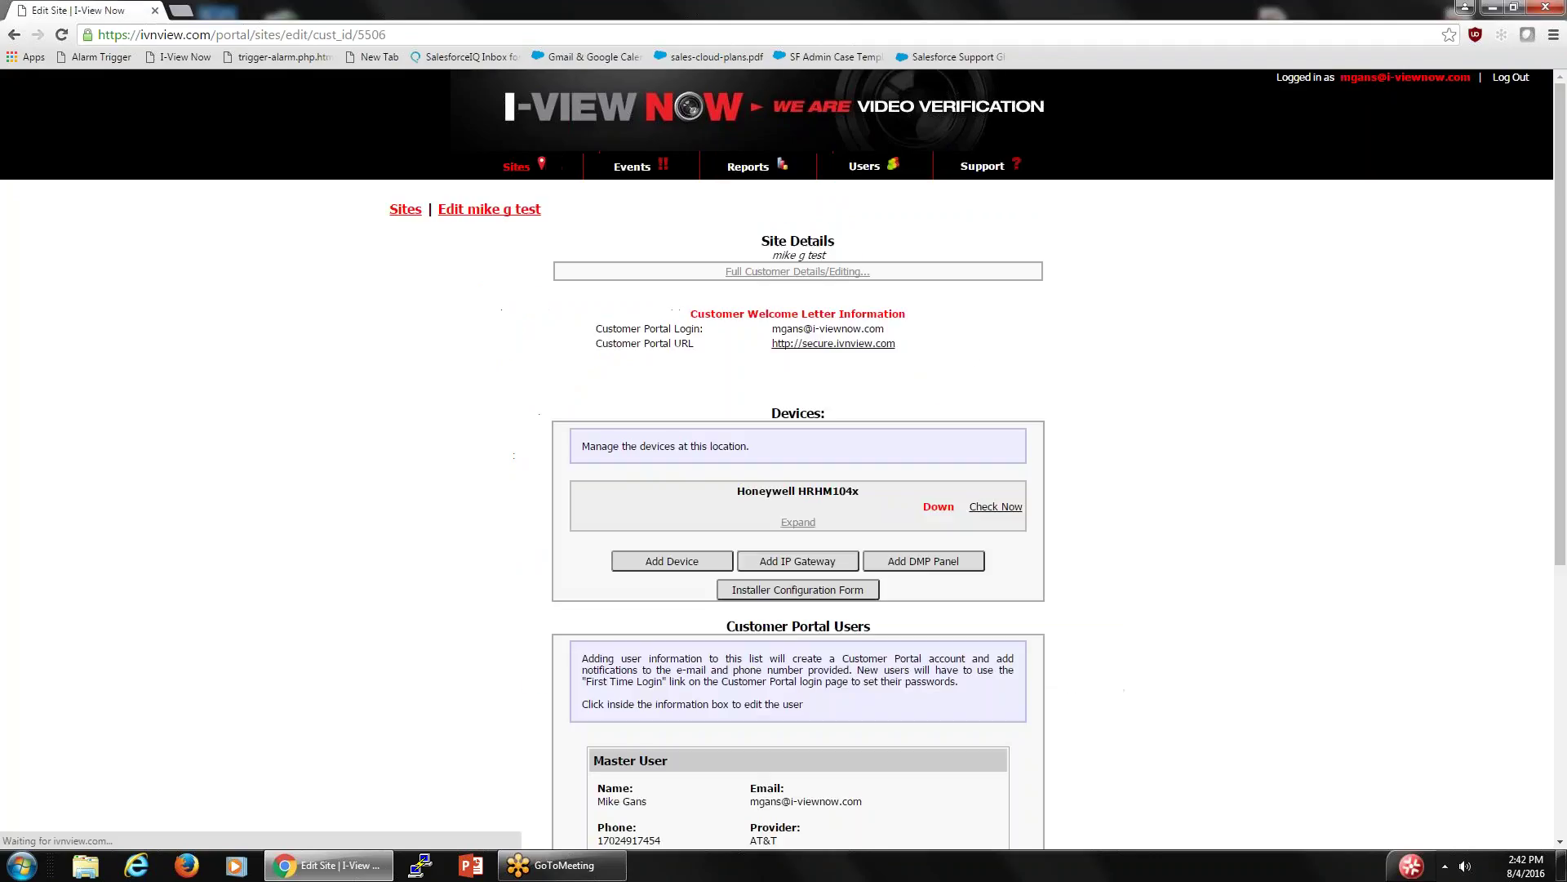
{"action": "scroll", "coordinate": [831, 370], "scroll_direction": "down", "scroll_amount": 3}
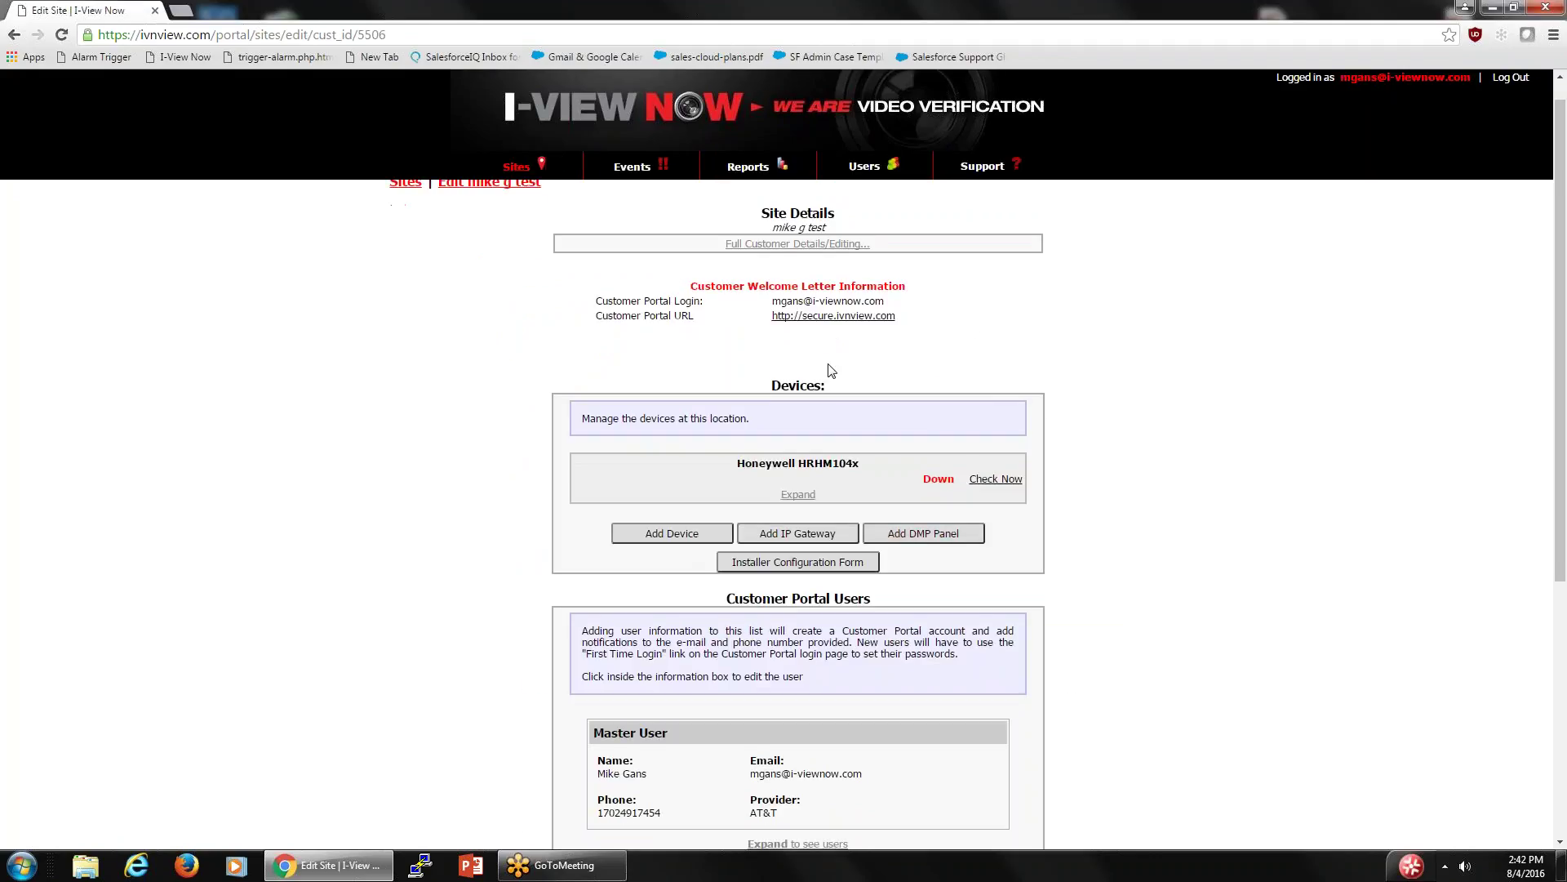
{"action": "scroll", "coordinate": [829, 370], "scroll_direction": "up", "scroll_amount": 1}
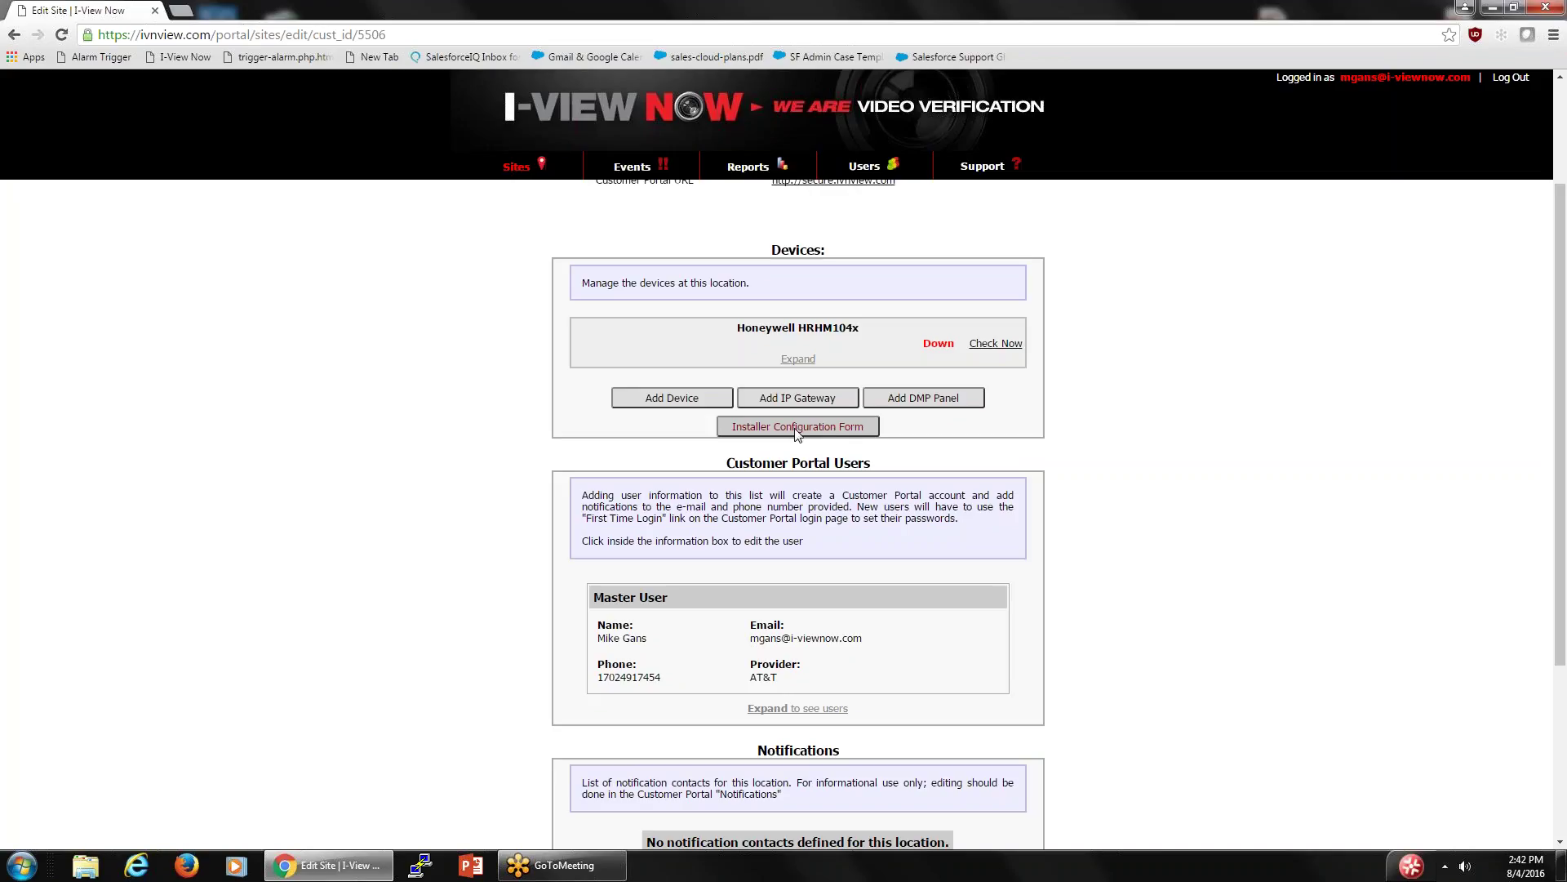
{"action": "left_click", "coordinate": [796, 433]}
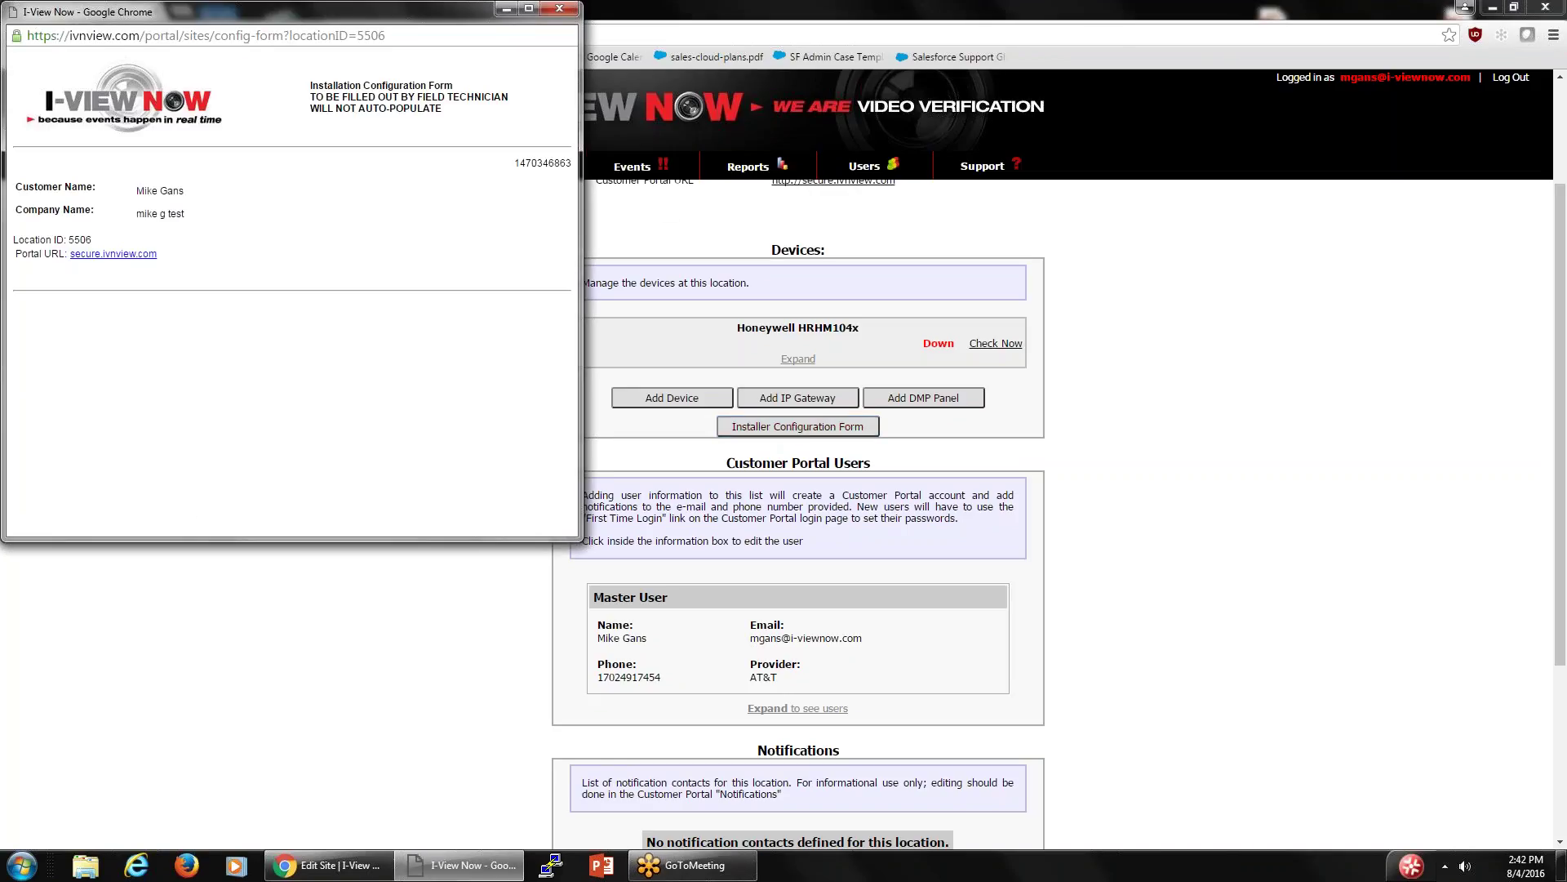
{"action": "left_click", "coordinate": [557, 10]}
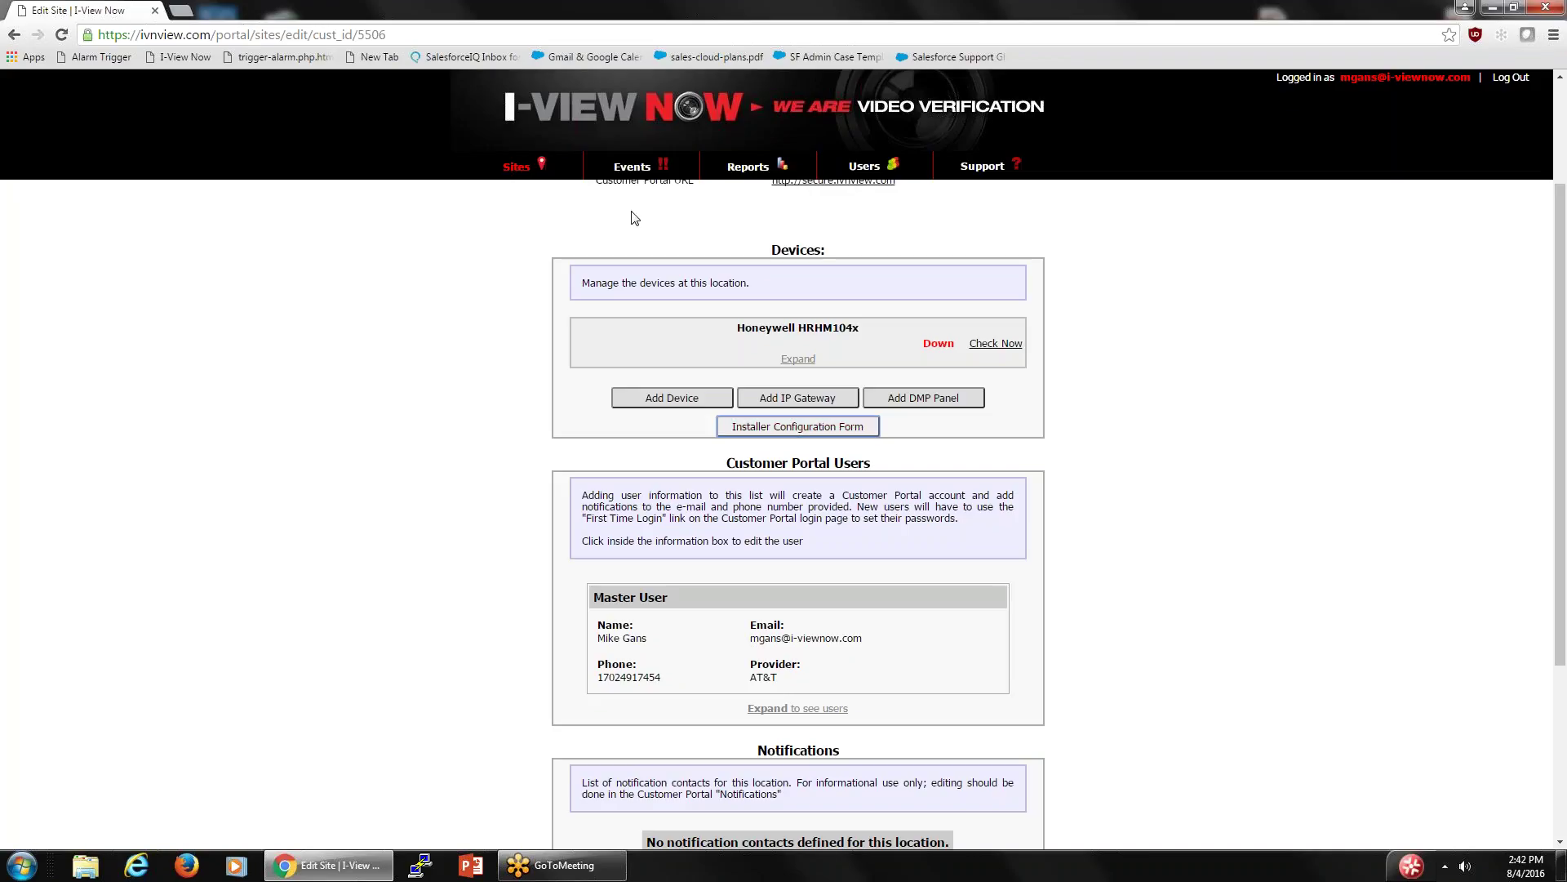
{"action": "left_click", "coordinate": [516, 167]}
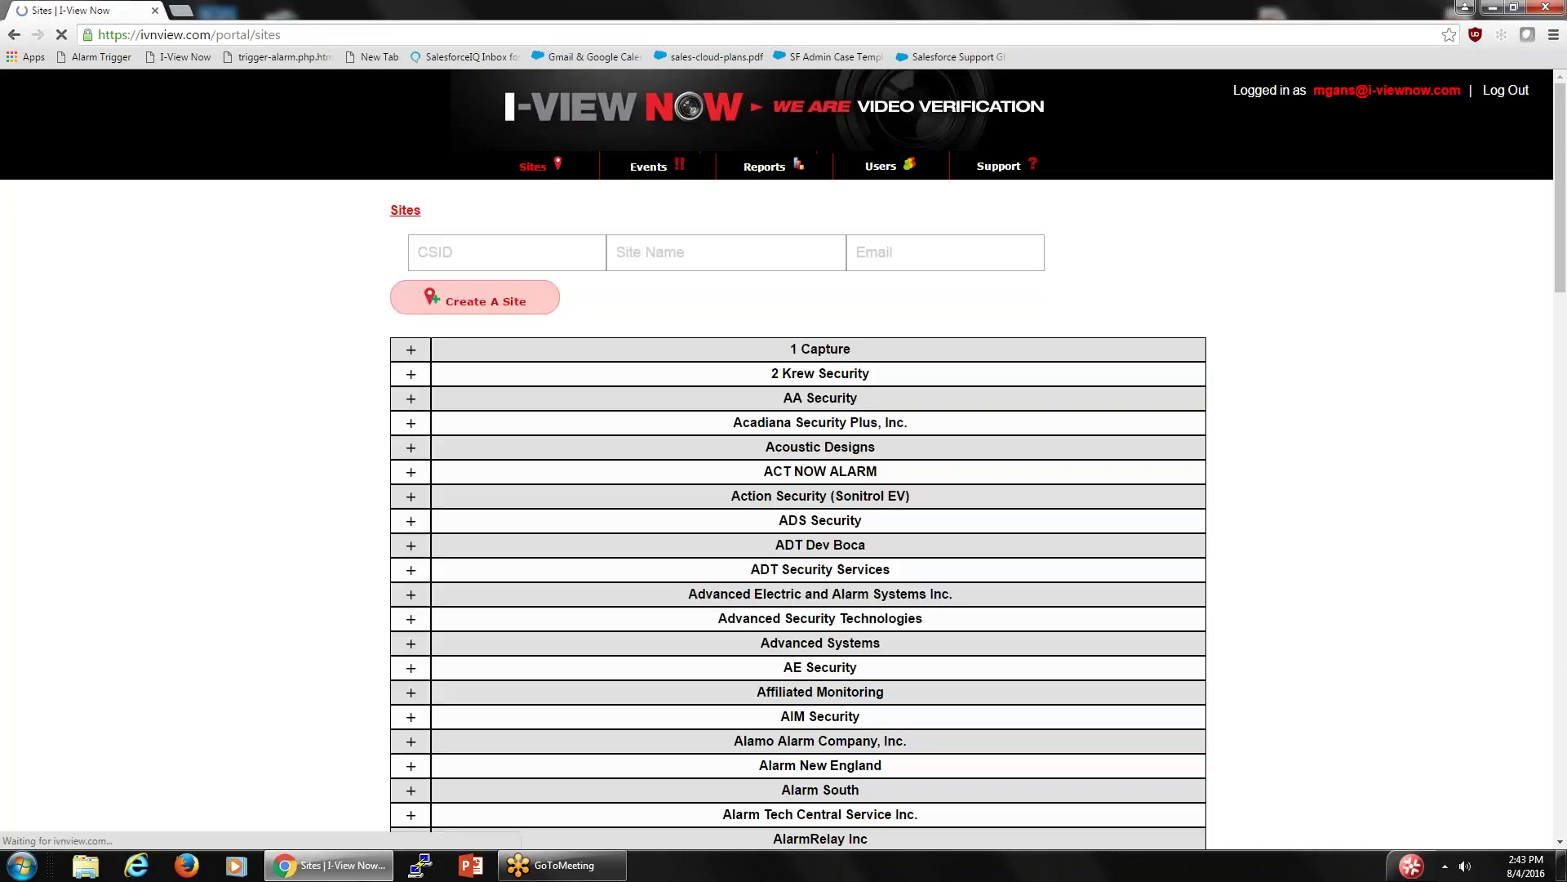
- Expand Sting Alarm Inc. in the dealer list and open the All Star Swim Academy site for editing
{"action": "scroll", "coordinate": [718, 381], "scroll_direction": "down", "scroll_amount": 15}
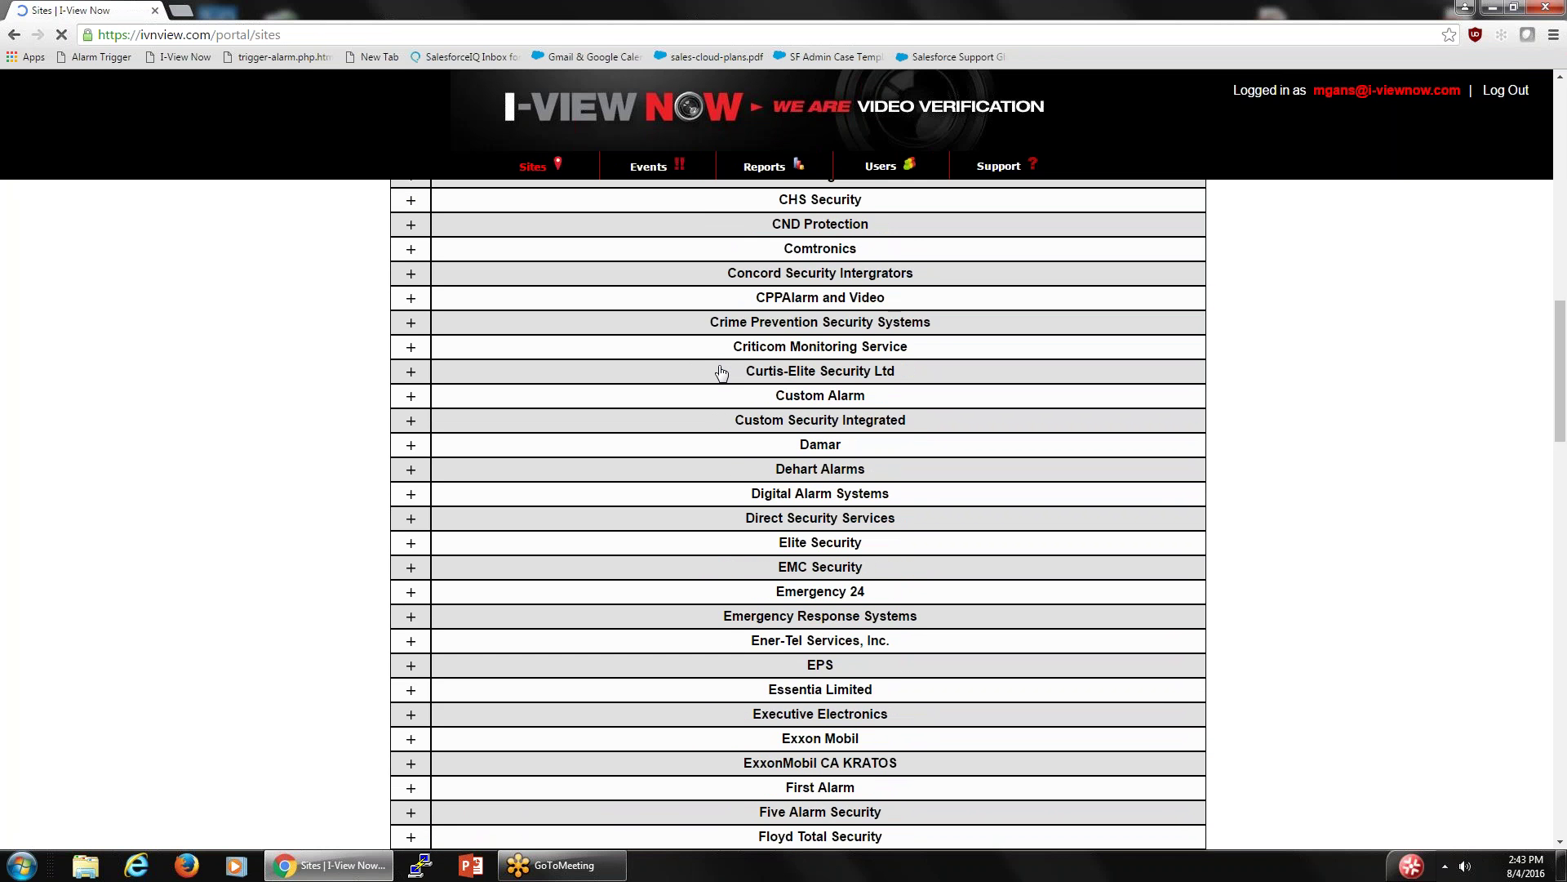
{"action": "scroll", "coordinate": [721, 373], "scroll_direction": "down", "scroll_amount": 14}
{"action": "scroll", "coordinate": [779, 502], "scroll_direction": "down", "scroll_amount": 11}
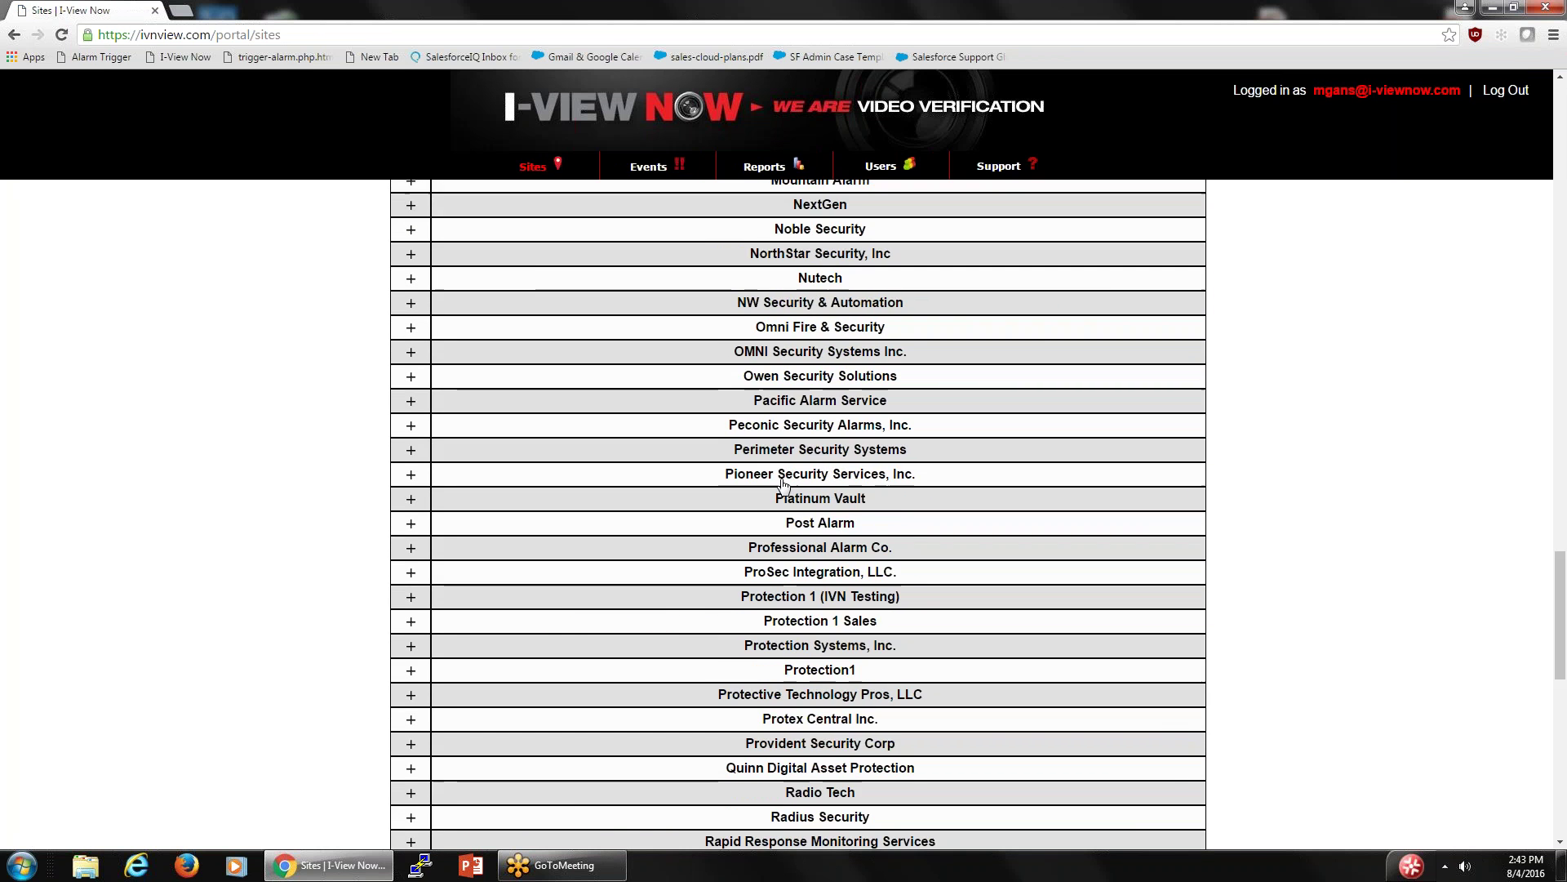
{"action": "scroll", "coordinate": [786, 481], "scroll_direction": "down", "scroll_amount": 1}
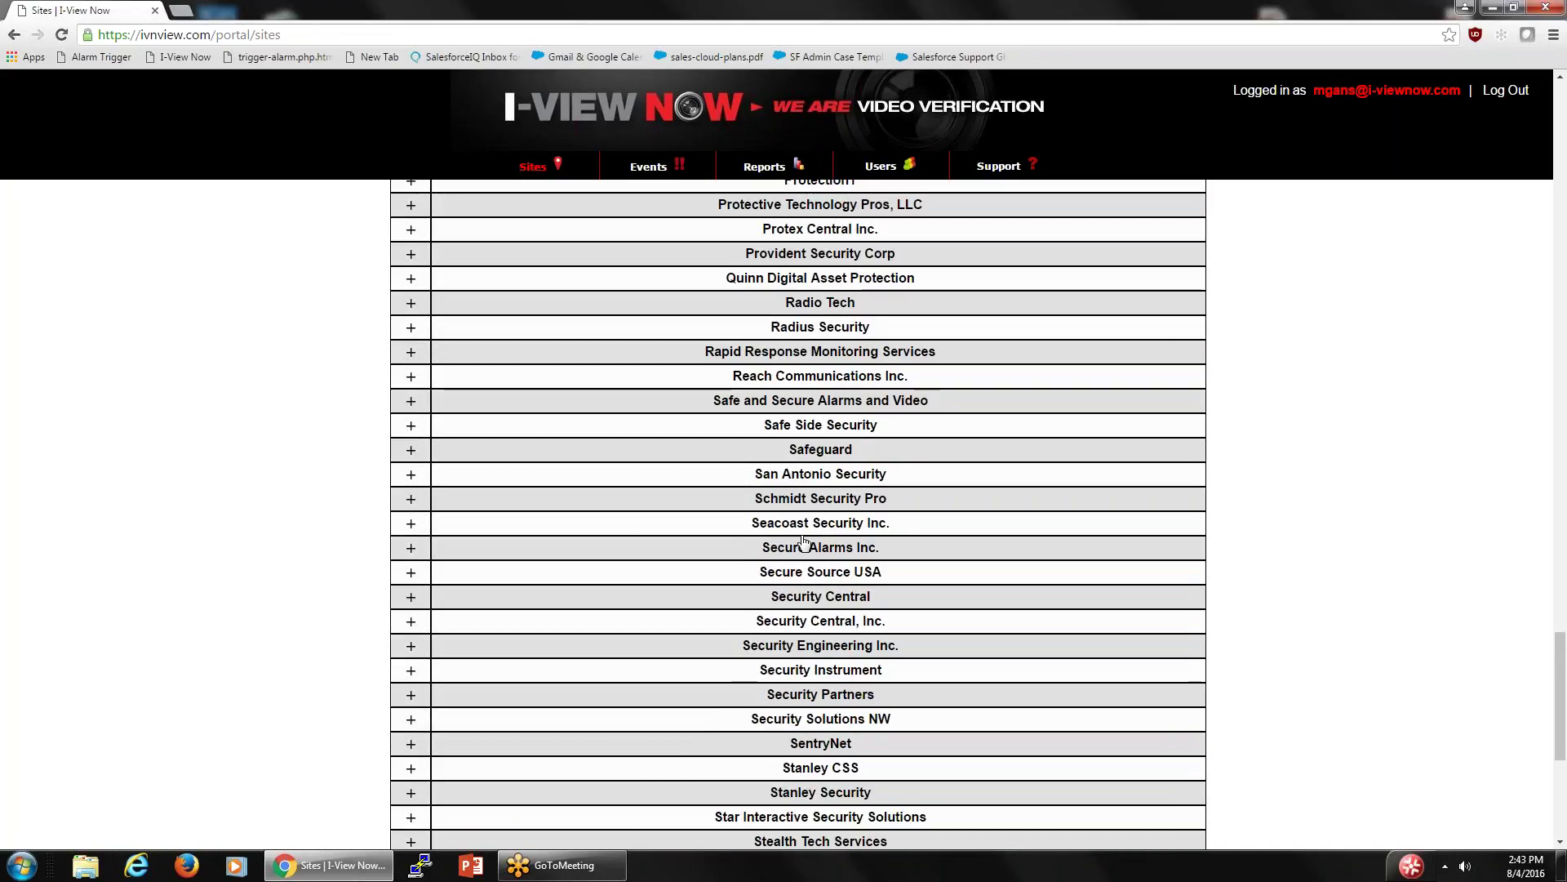
{"action": "scroll", "coordinate": [751, 733], "scroll_direction": "down", "scroll_amount": 2}
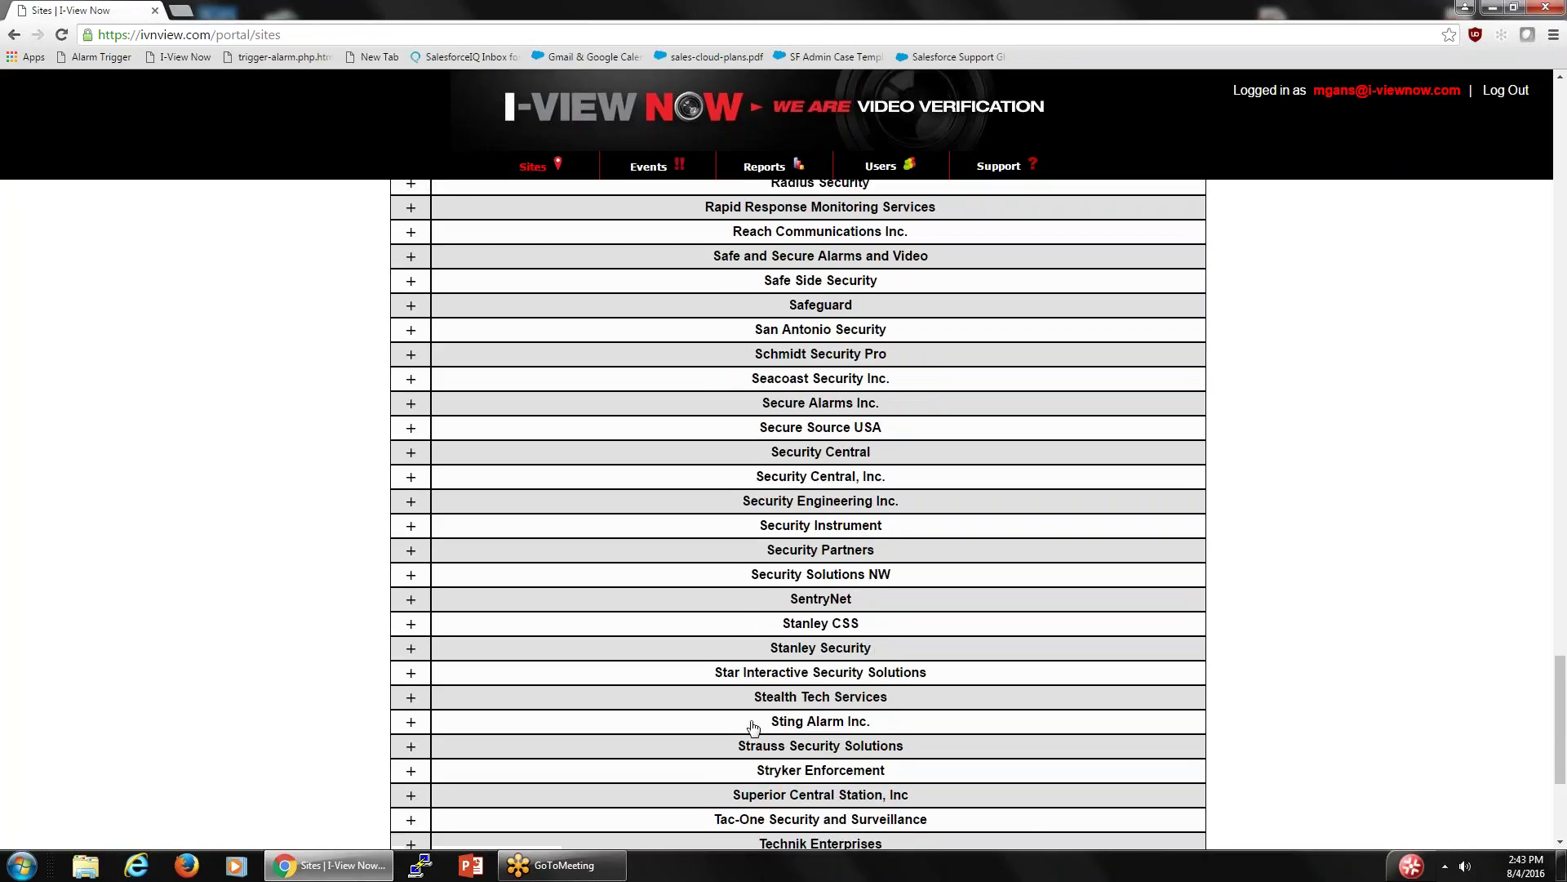
{"action": "left_click", "coordinate": [409, 703]}
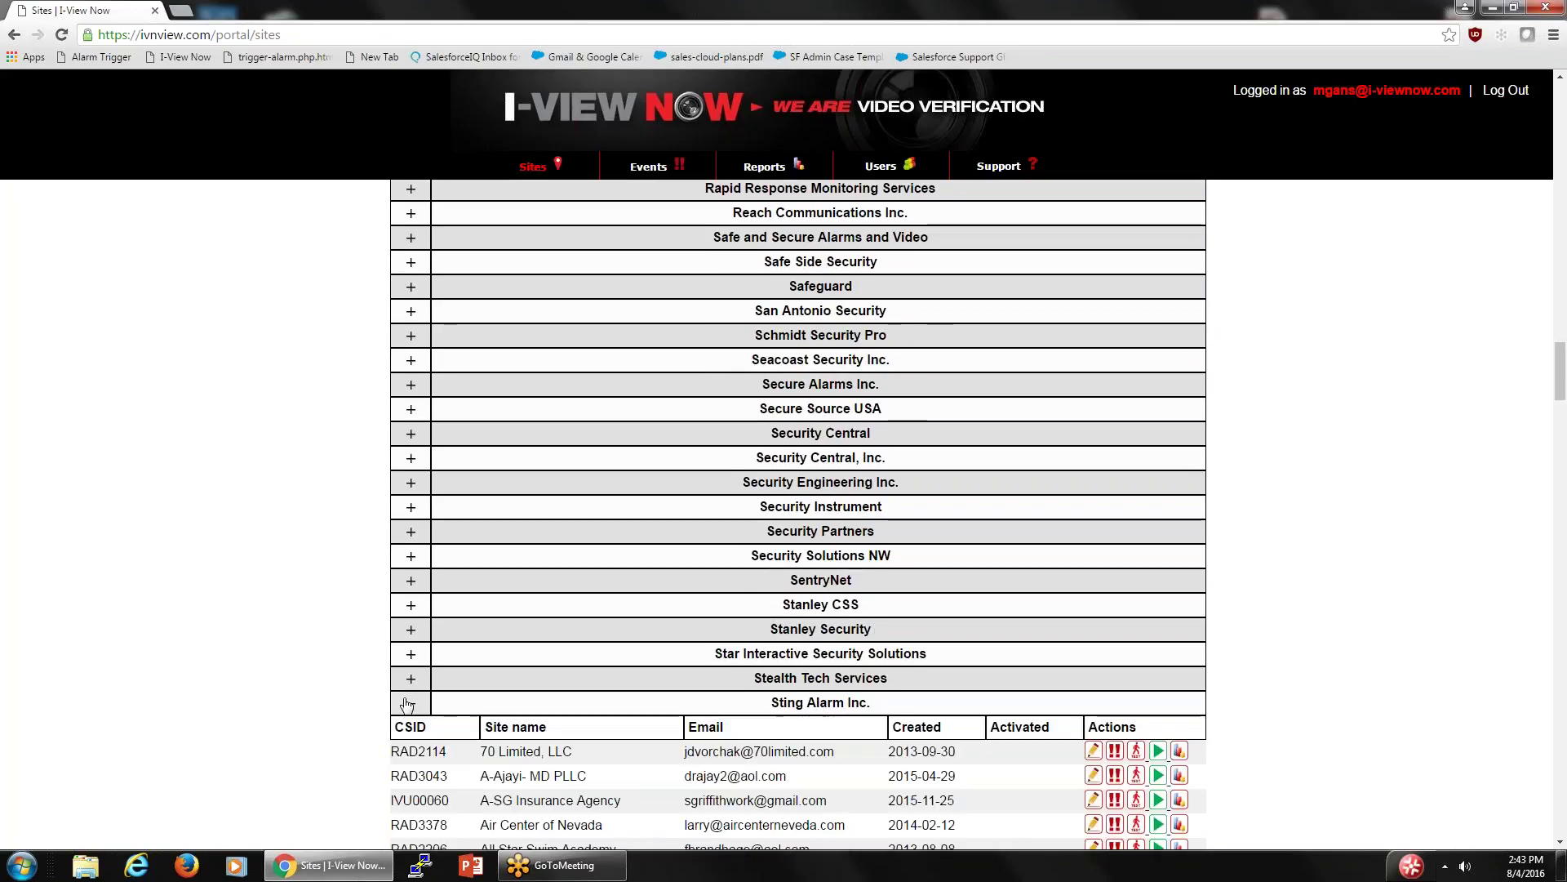
{"action": "scroll", "coordinate": [501, 640], "scroll_direction": "down", "scroll_amount": 3}
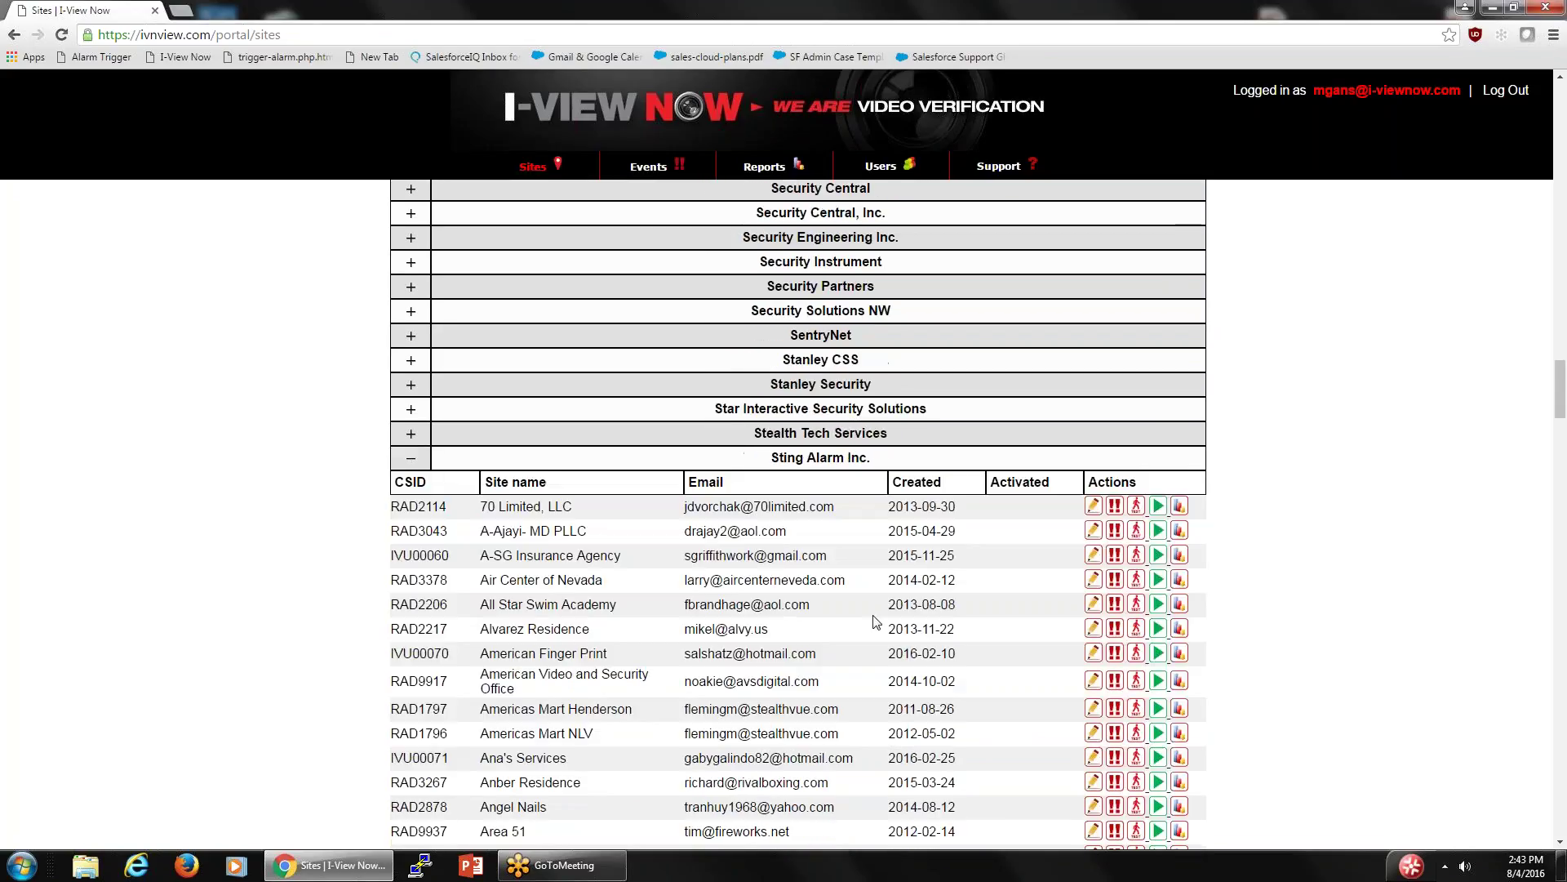
{"action": "left_click", "coordinate": [1094, 506]}
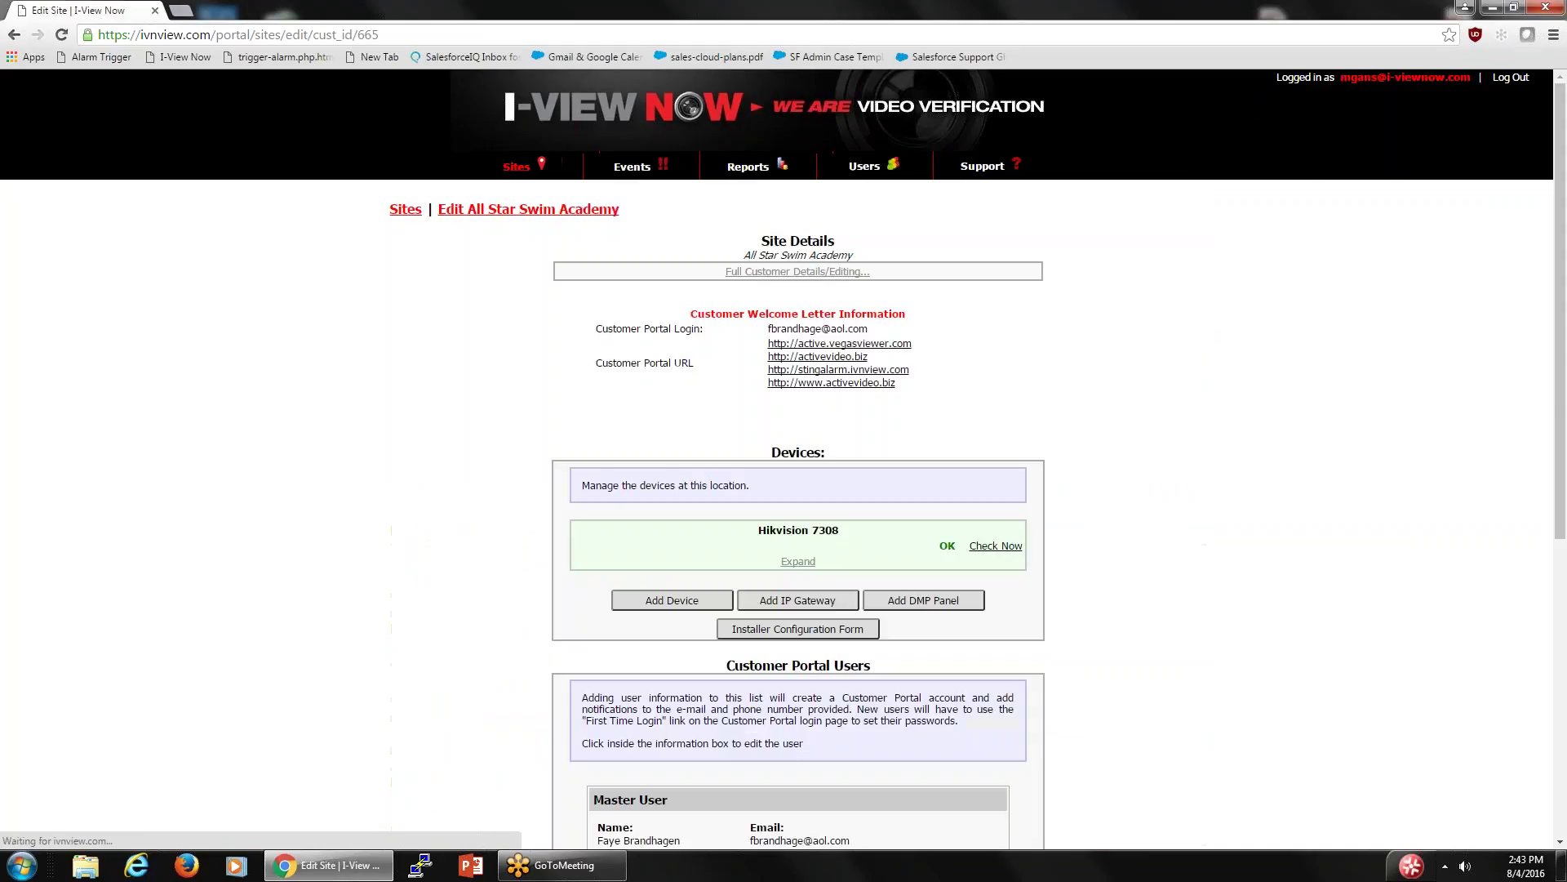
- Review the installer configuration form's SMTP details (ivnview.com, port 9116), then close it
{"action": "left_click", "coordinate": [792, 629]}
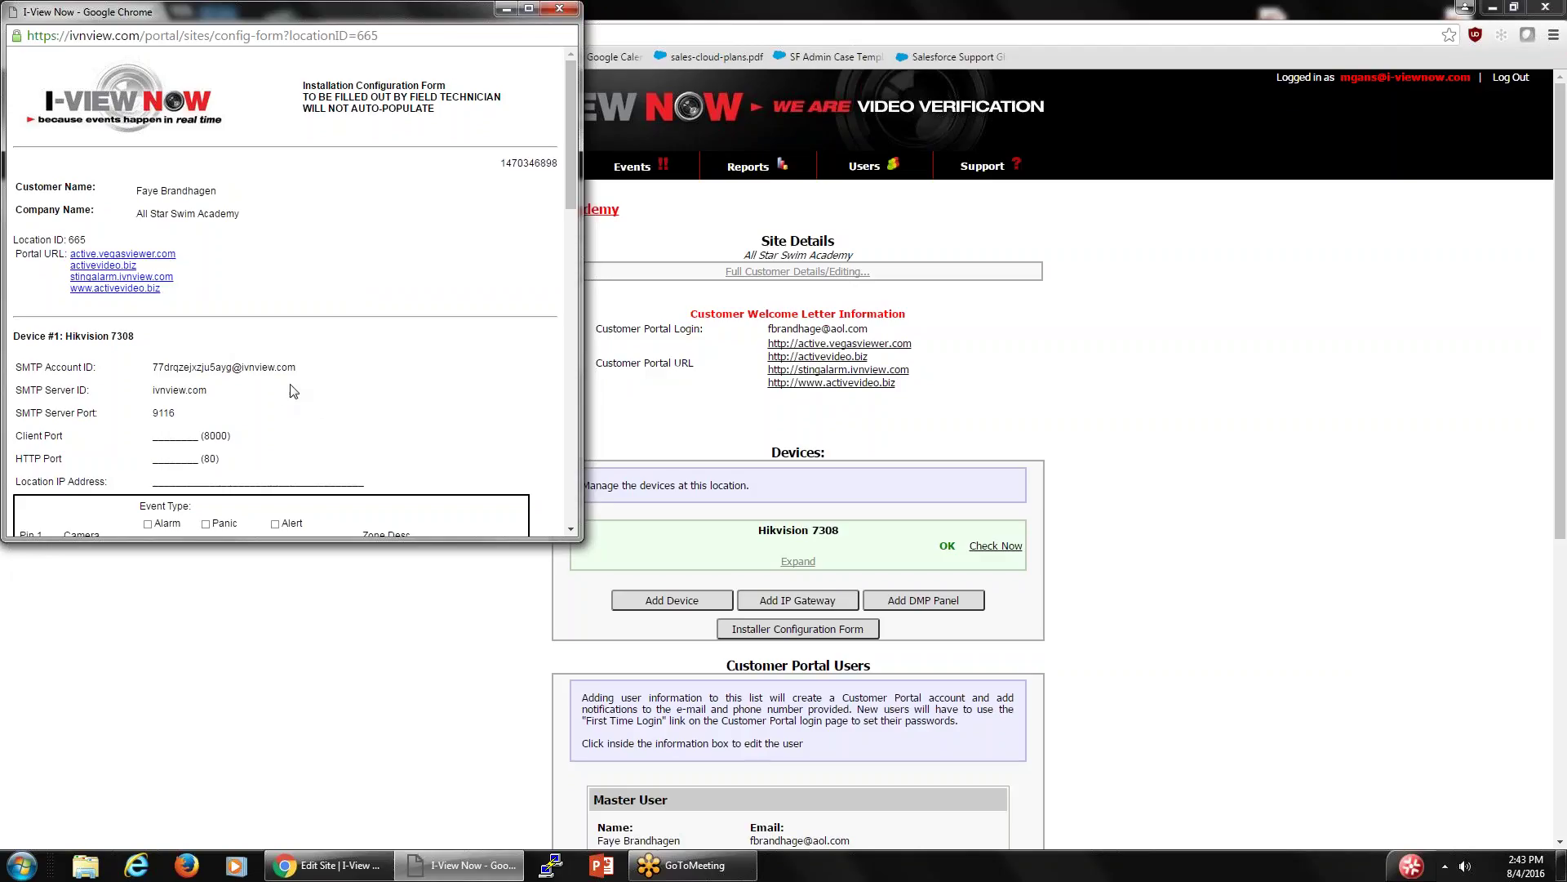
{"action": "triple_click", "coordinate": [311, 368]}
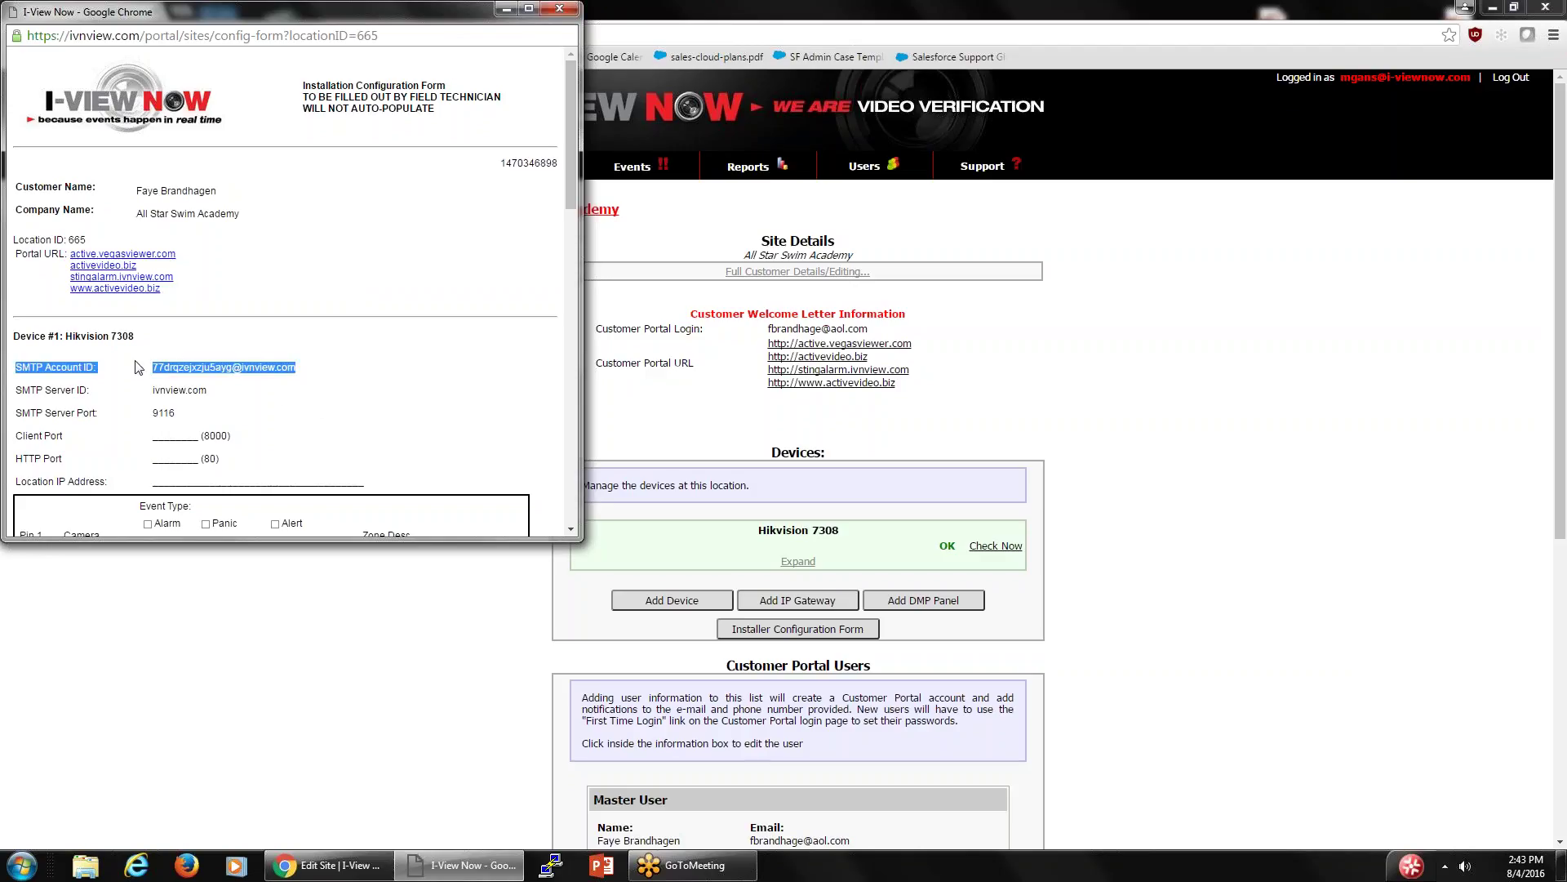
{"action": "left_click_drag", "start_coordinate": [207, 390], "coordinate": [142, 408]}
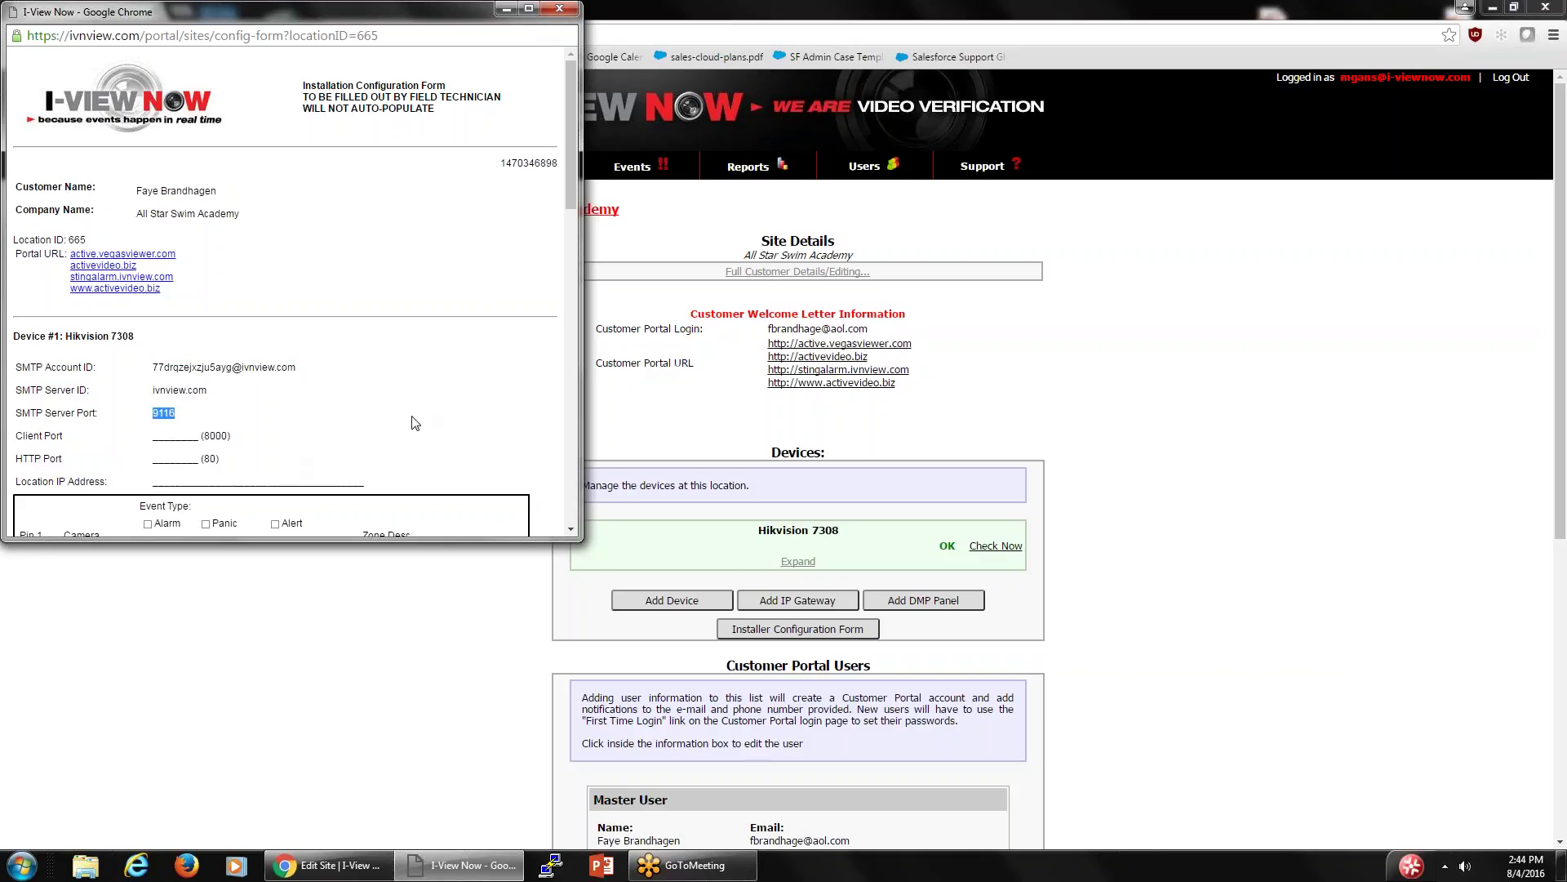
{"action": "left_click", "coordinate": [560, 10]}
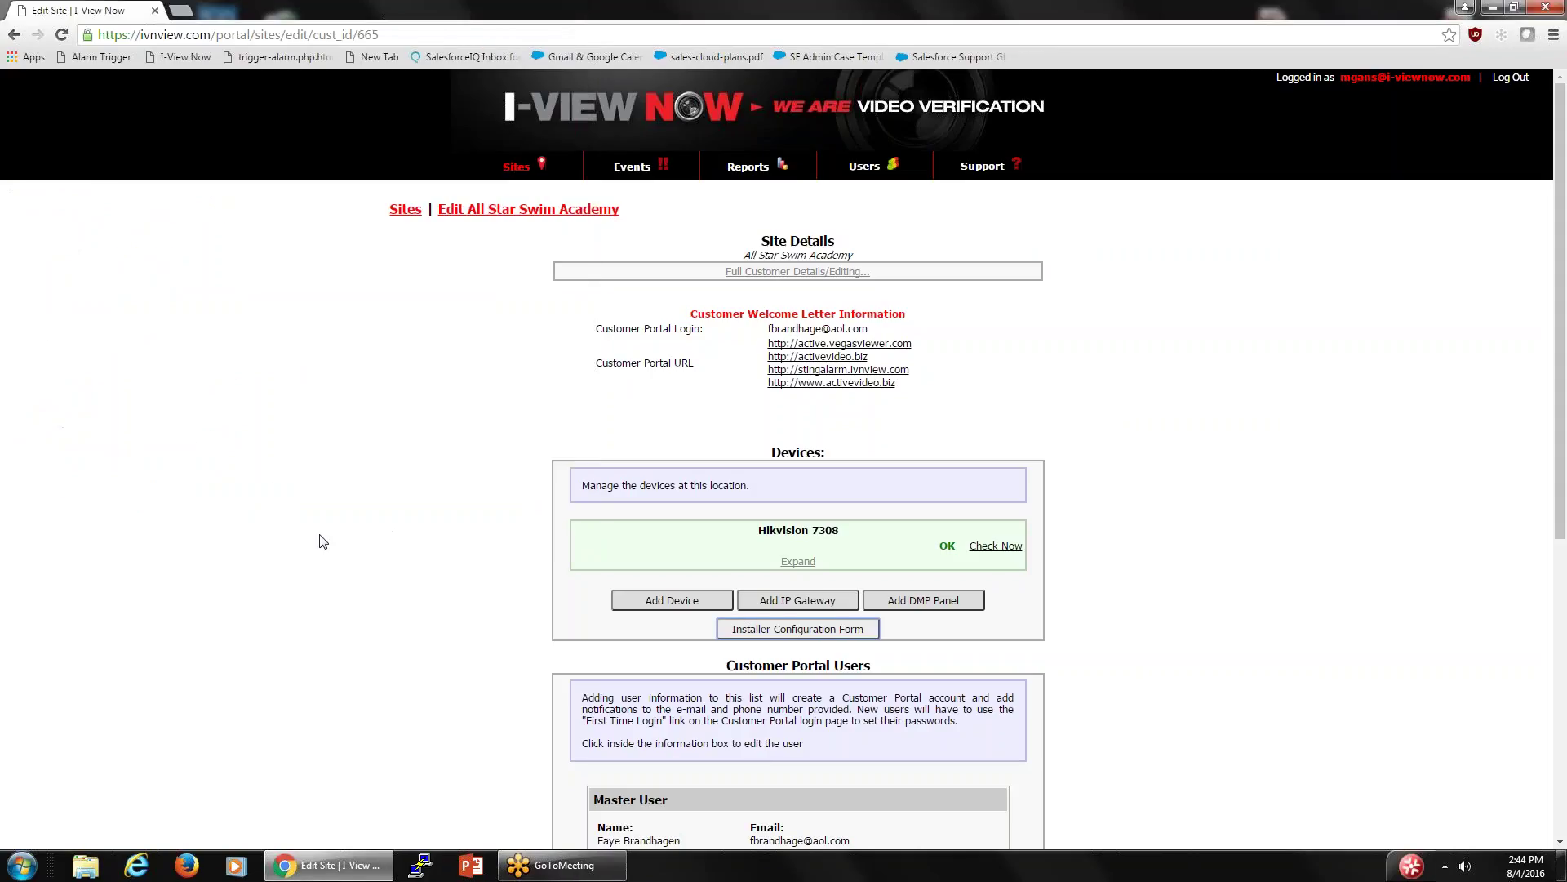
- Look over the All Star Swim Academy page, then return to the full Sites list
{"action": "scroll", "coordinate": [816, 665], "scroll_direction": "down", "scroll_amount": 2}
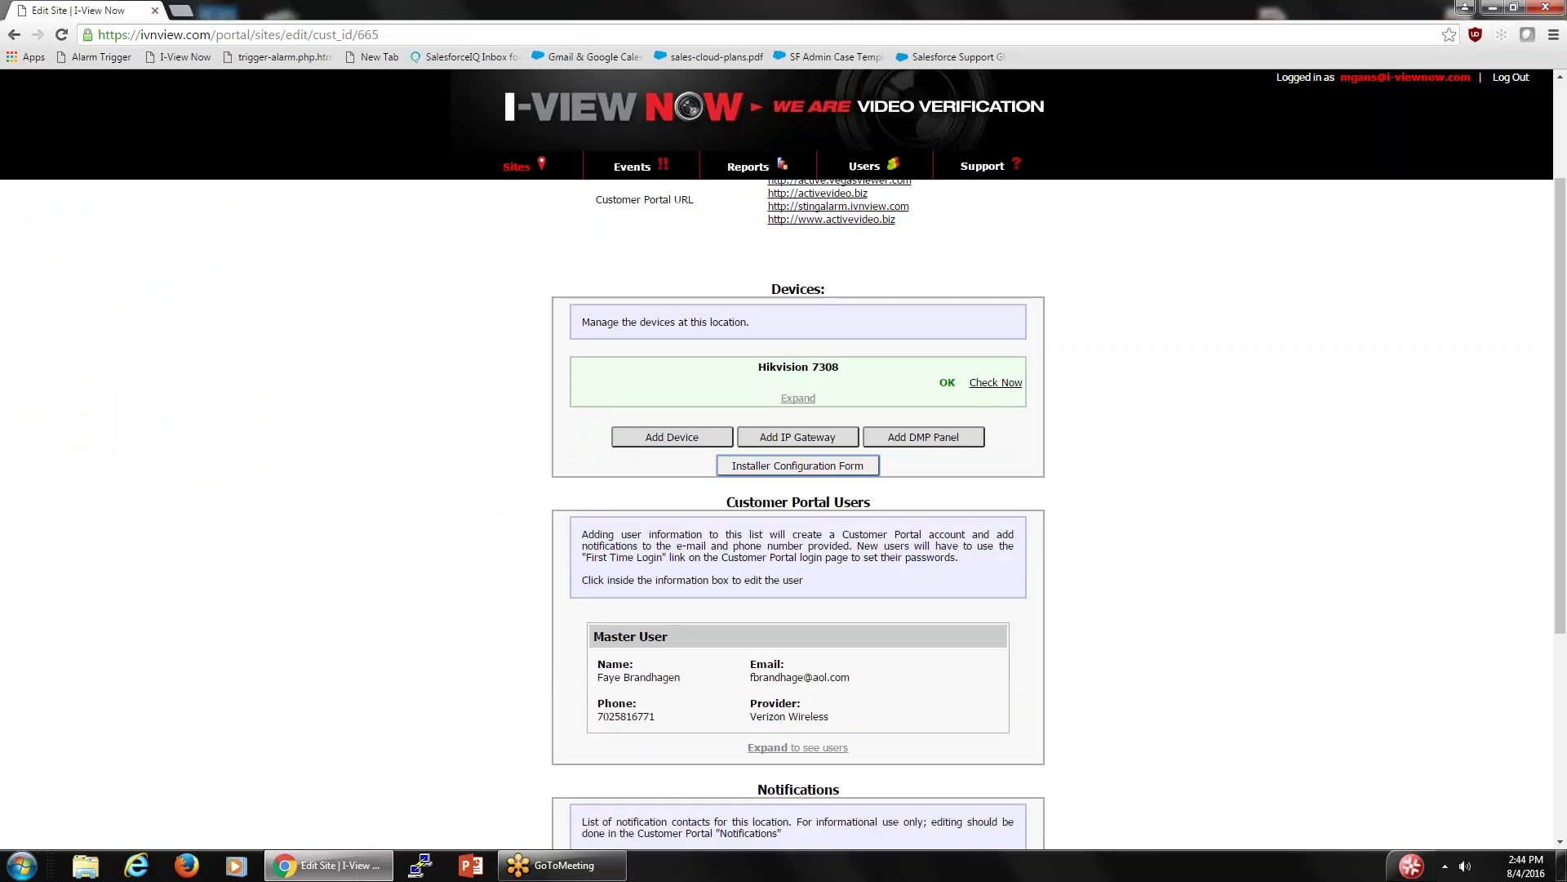
{"action": "left_click", "coordinate": [532, 872]}
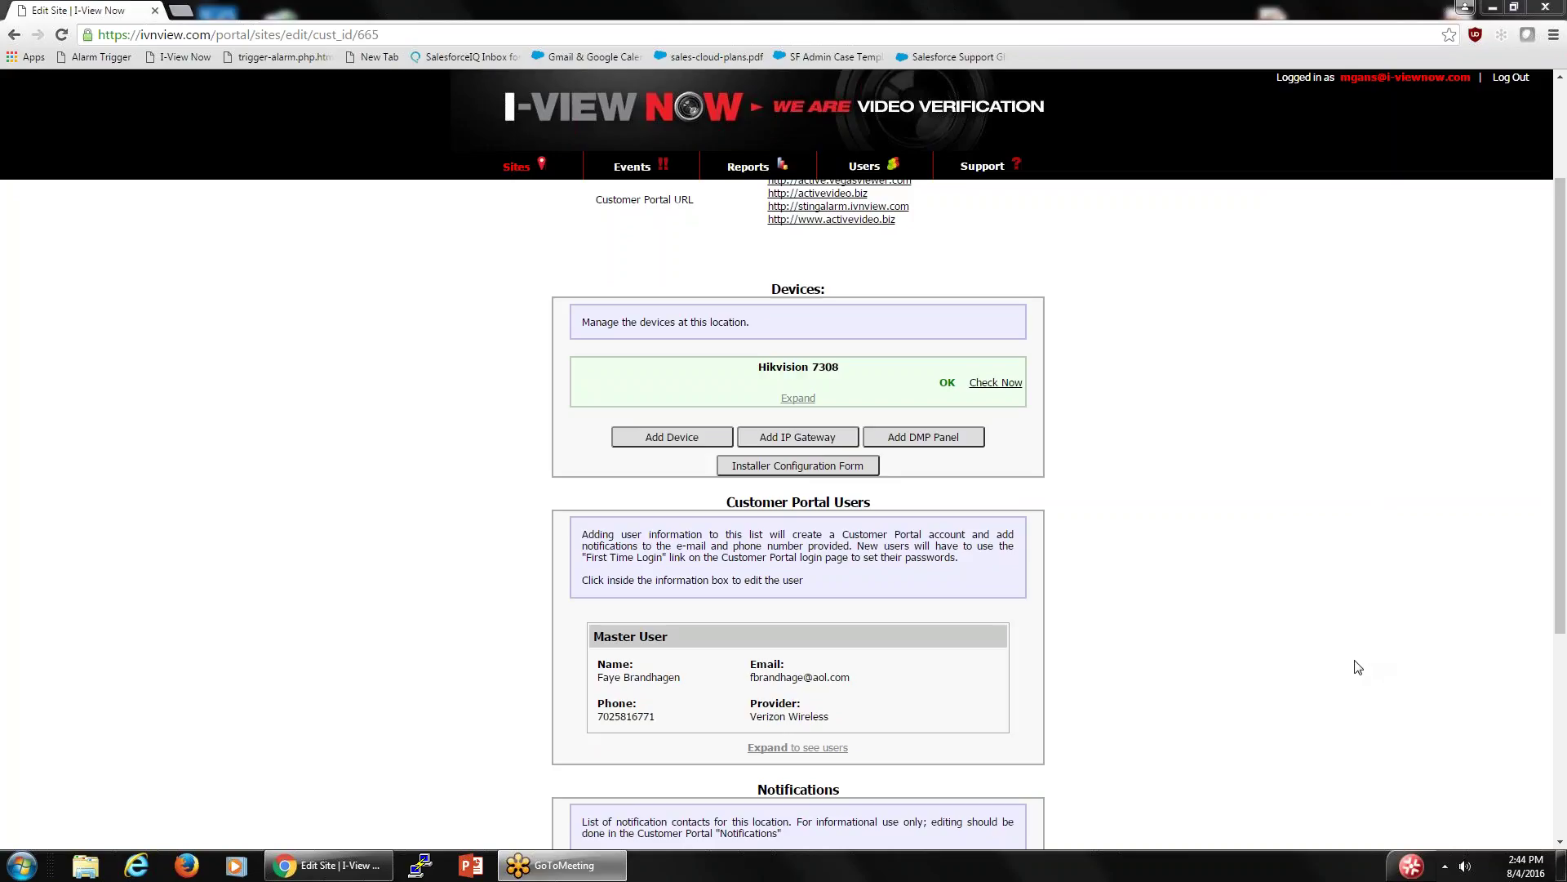
{"action": "left_click", "coordinate": [514, 166]}
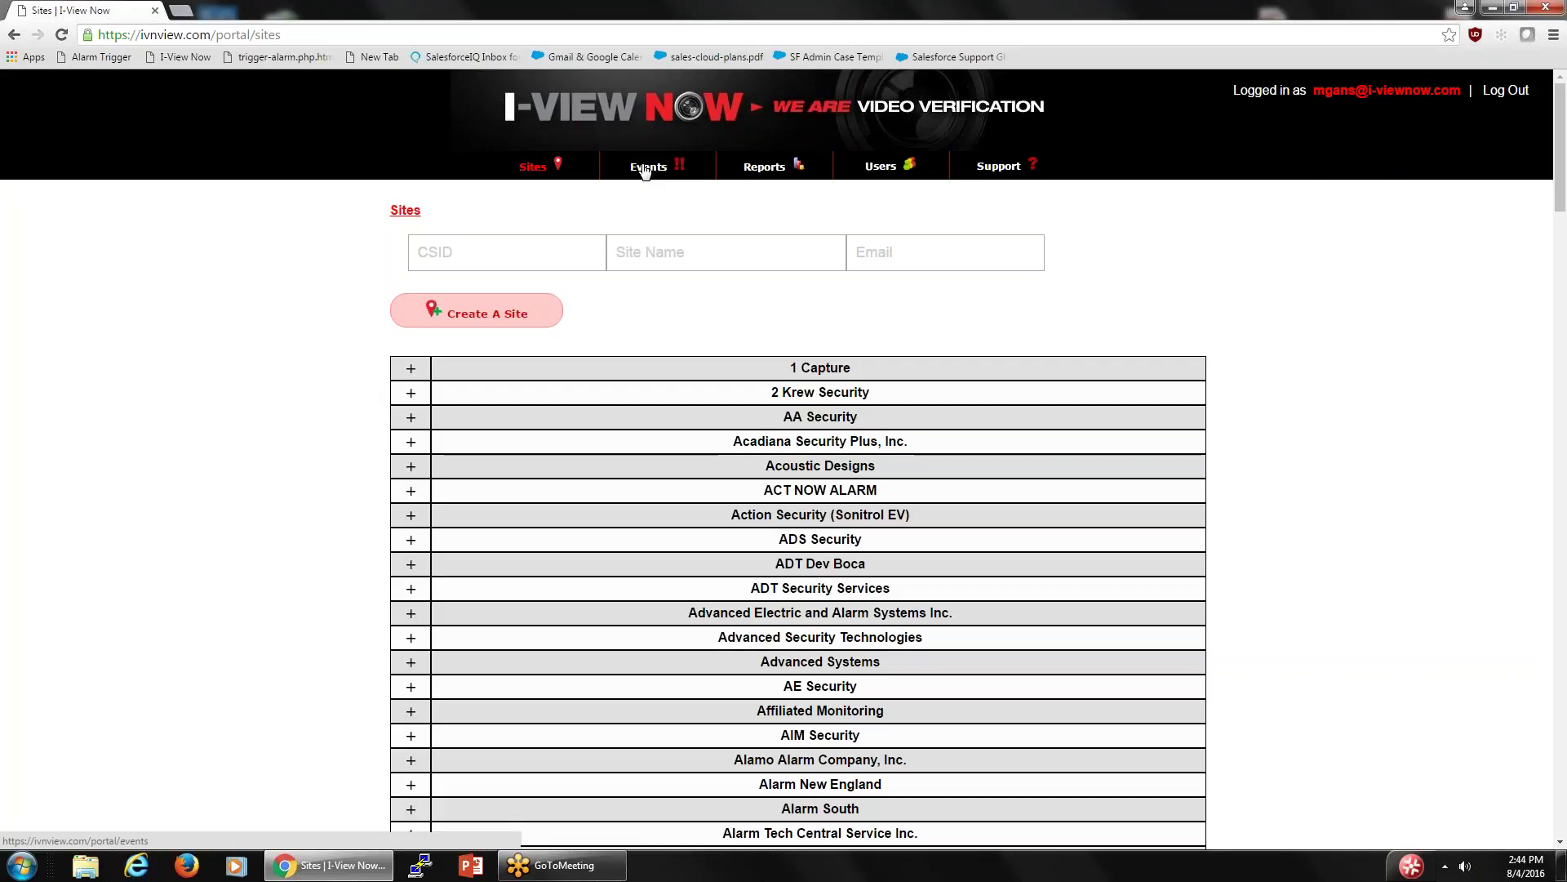
- Reload the Sites list and scroll through the dealers
{"action": "left_click", "coordinate": [532, 168]}
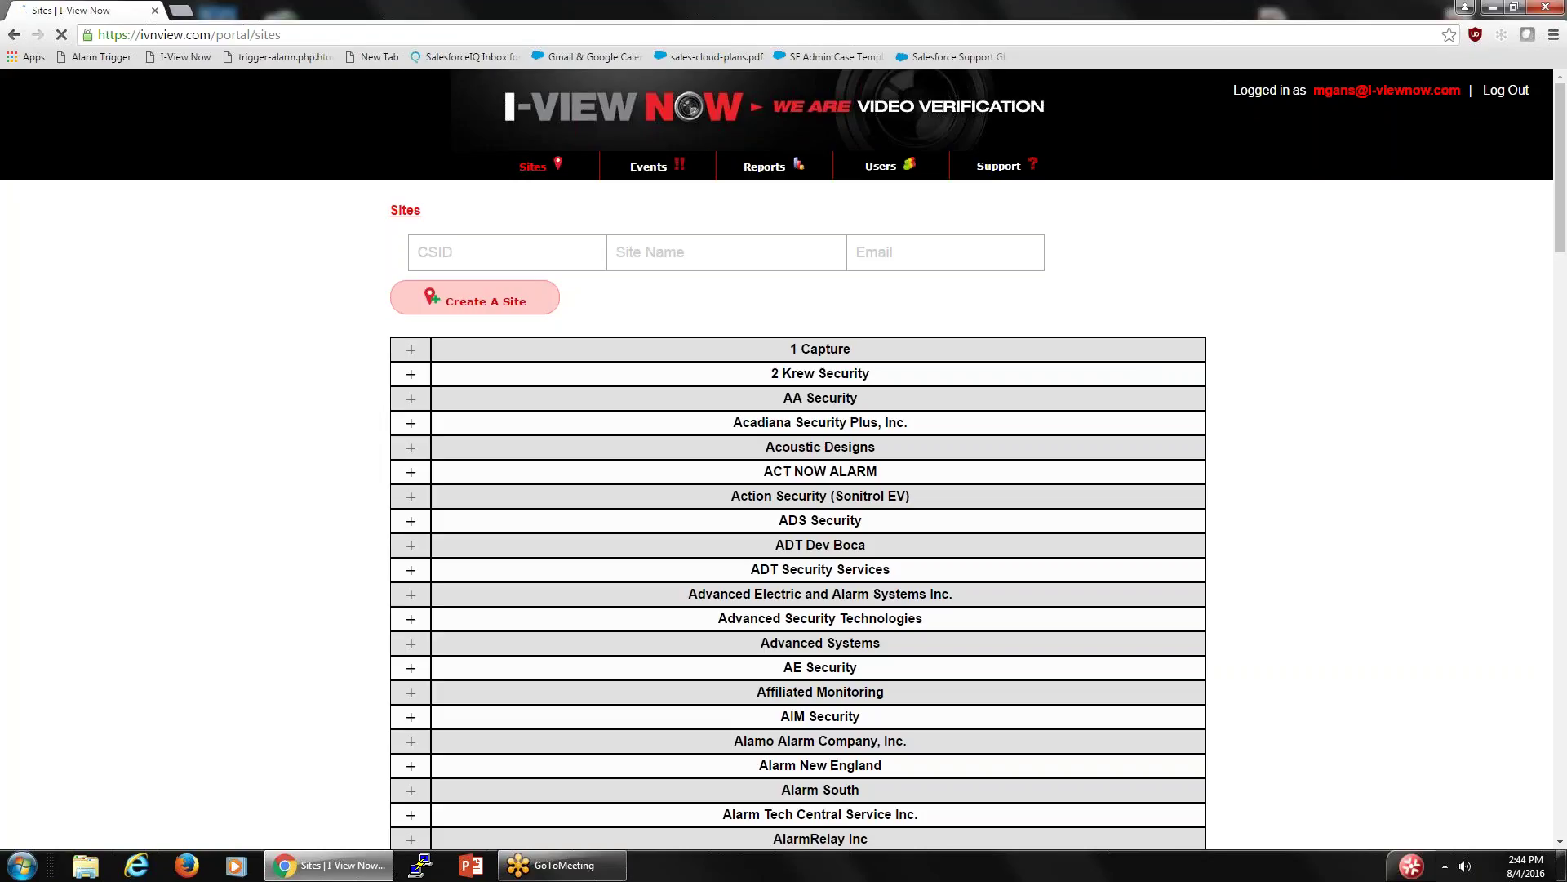
{"action": "scroll", "coordinate": [507, 444], "scroll_direction": "down", "scroll_amount": 10}
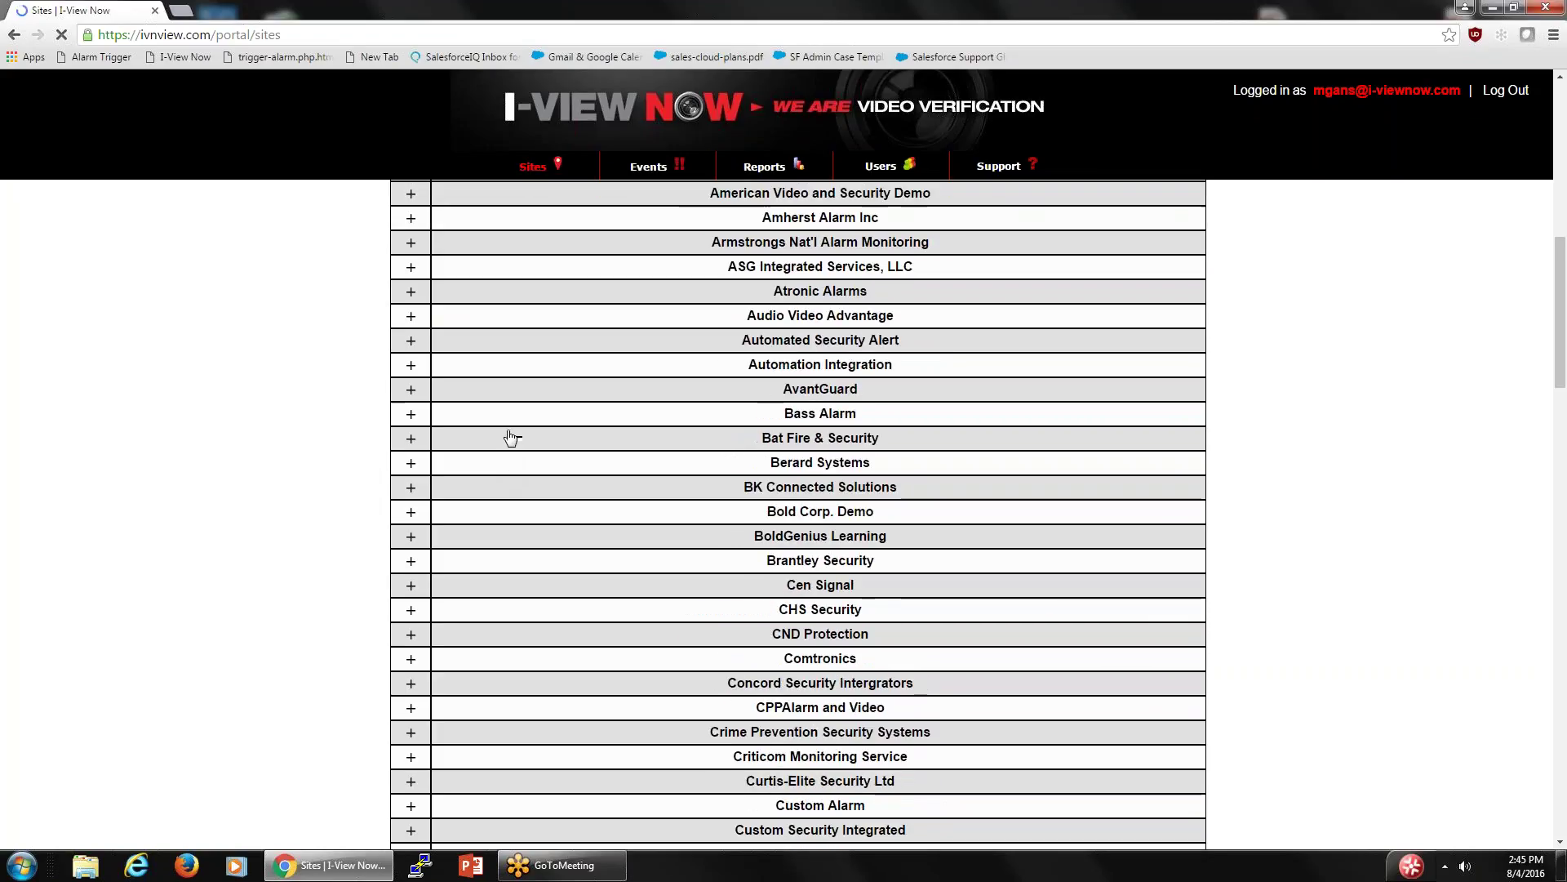
{"action": "scroll", "coordinate": [511, 438], "scroll_direction": "down", "scroll_amount": 8}
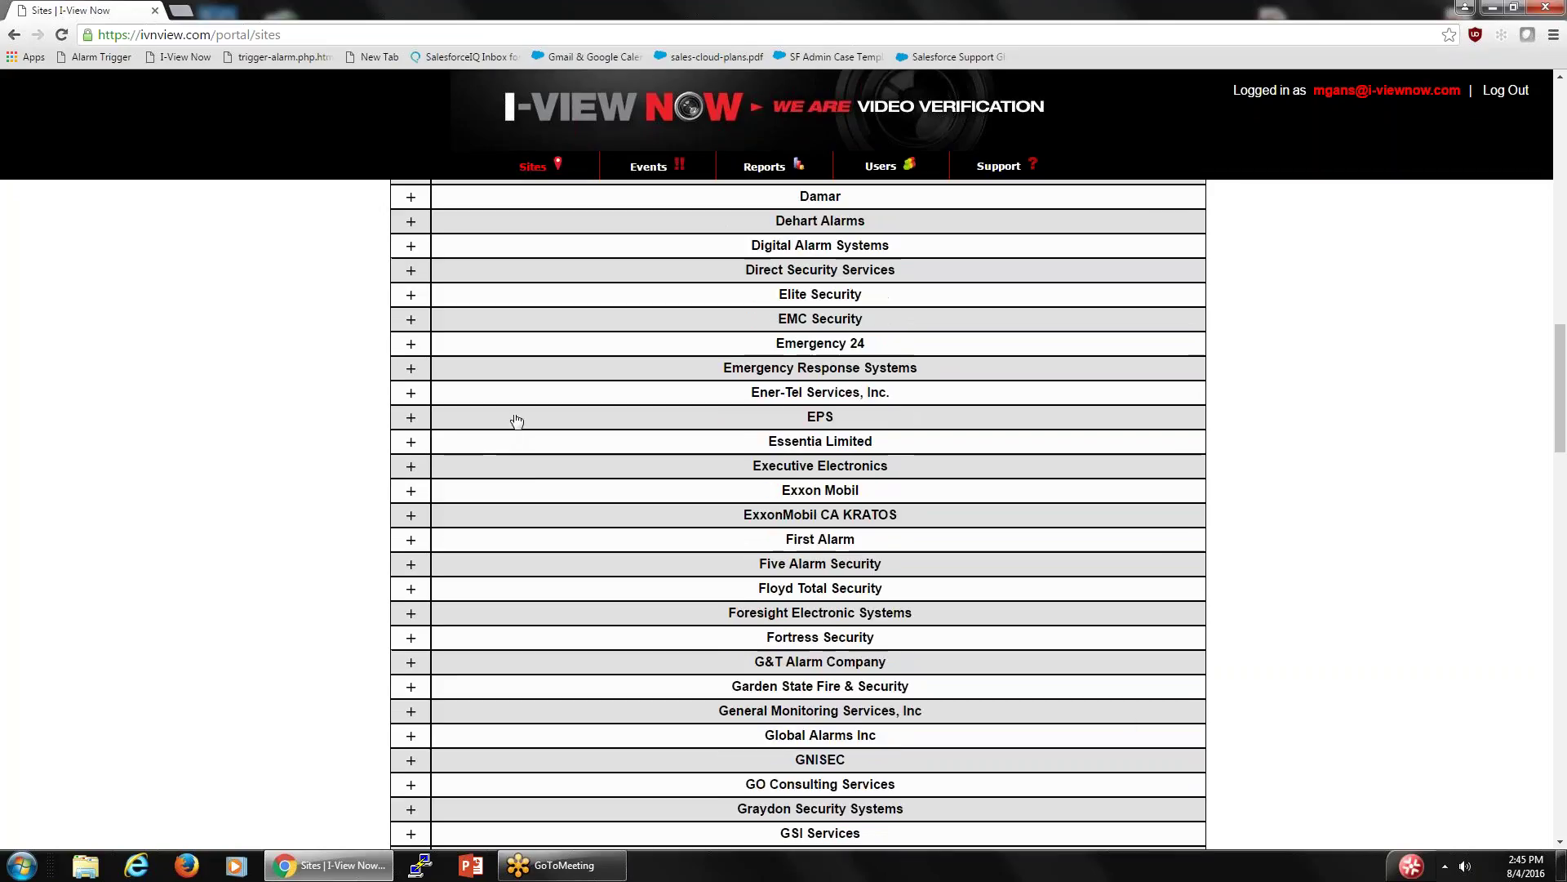
{"action": "scroll", "coordinate": [567, 500], "scroll_direction": "down", "scroll_amount": 4}
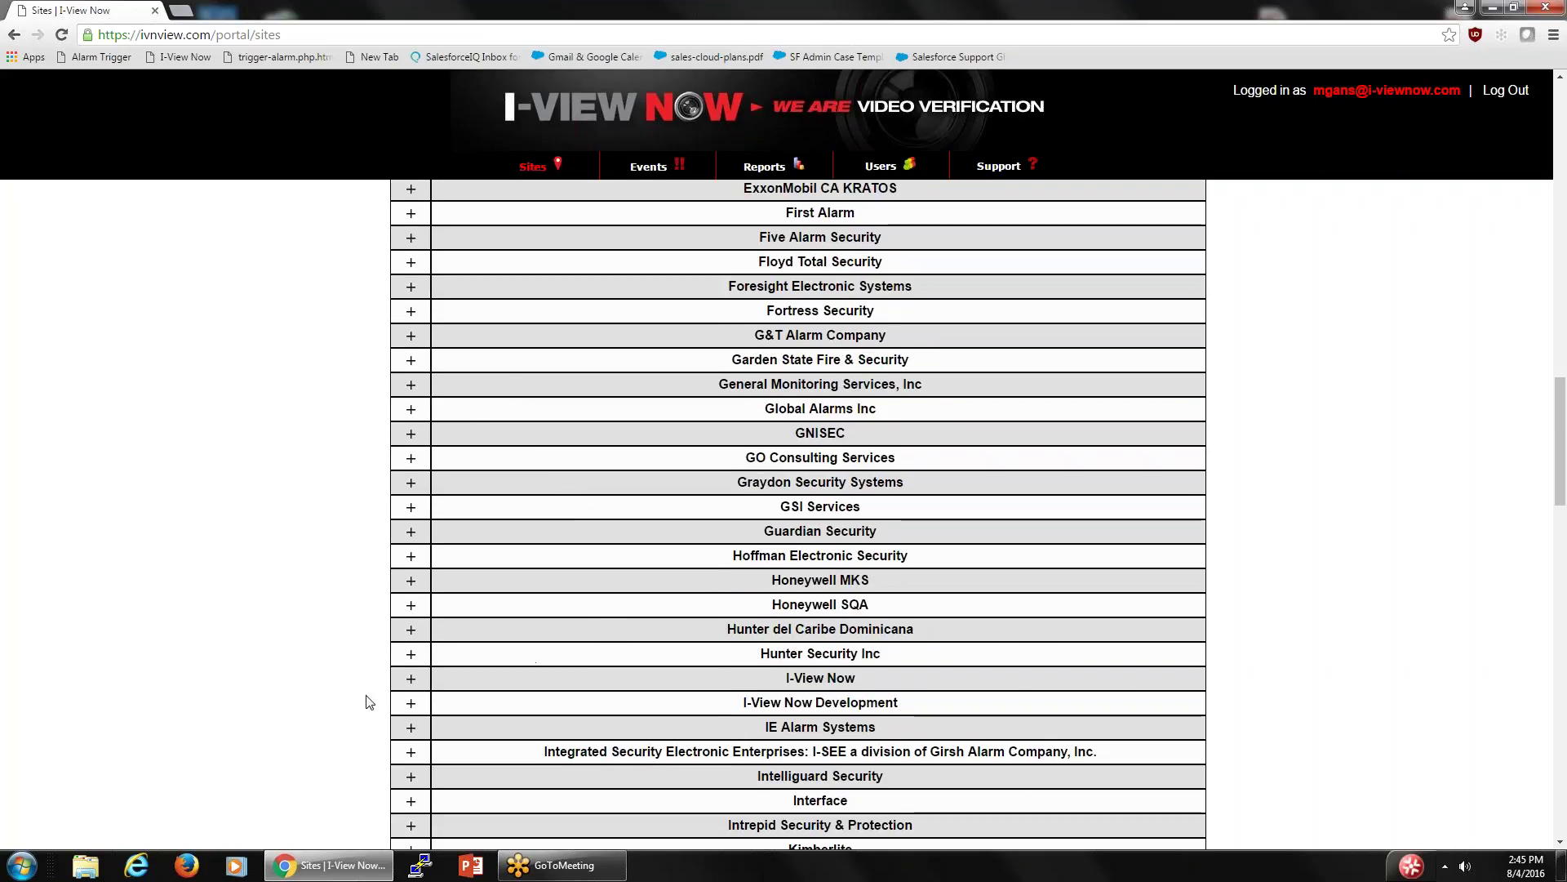
{"action": "scroll", "coordinate": [525, 601], "scroll_direction": "up", "scroll_amount": 8}
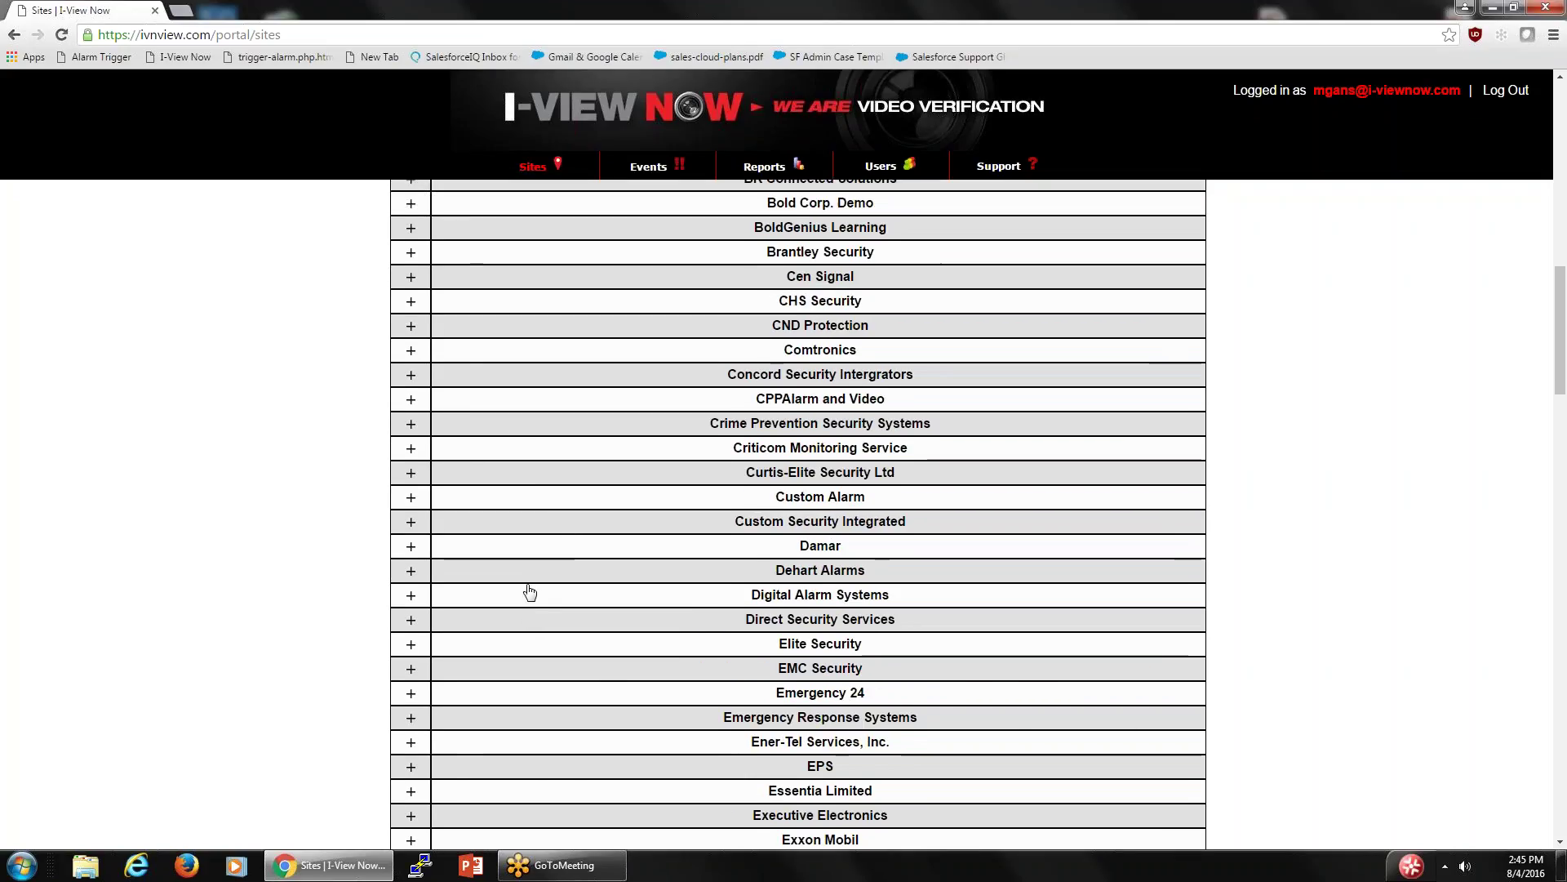
{"action": "scroll", "coordinate": [530, 592], "scroll_direction": "up", "scroll_amount": 8}
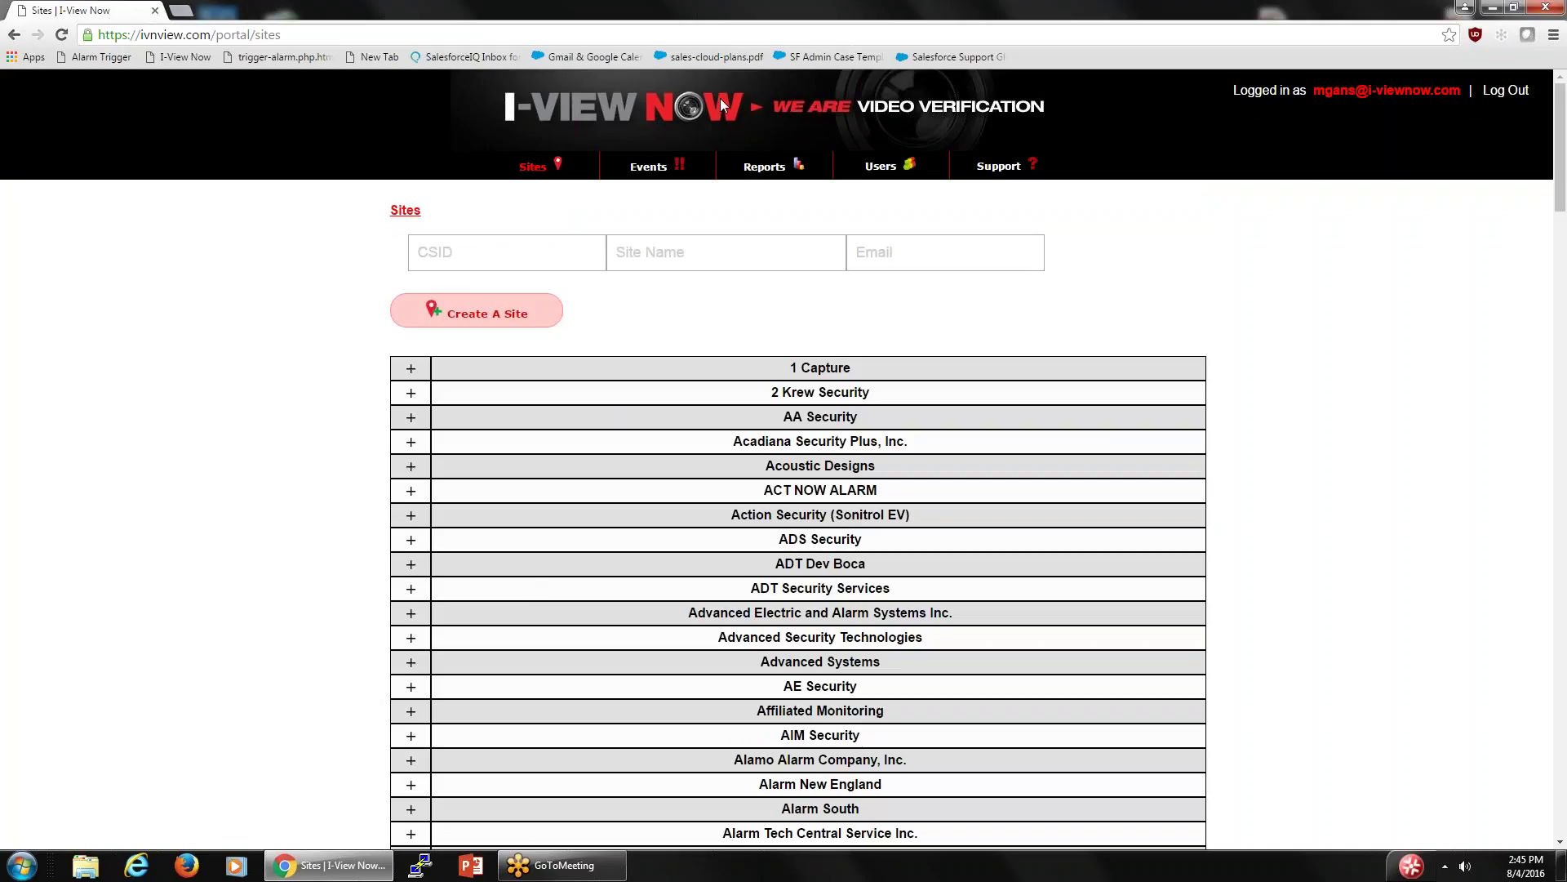
- Search sites by CSID ABC1234 so only the test site is listed
{"action": "left_click", "coordinate": [481, 258]}
{"action": "type", "text": "abc"}
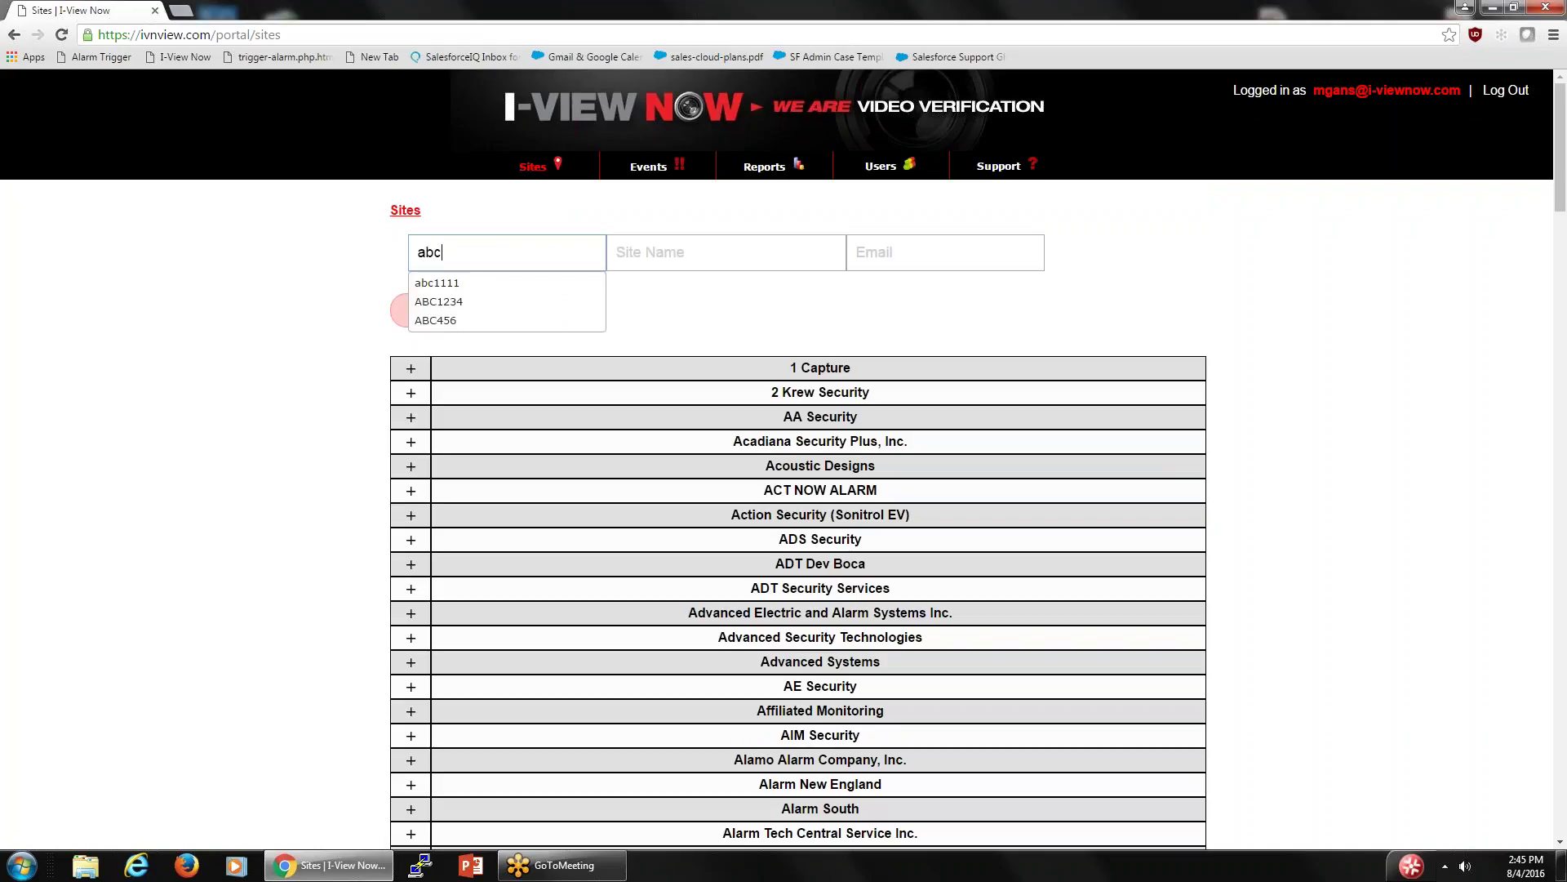
{"action": "type", "text": "1234"}
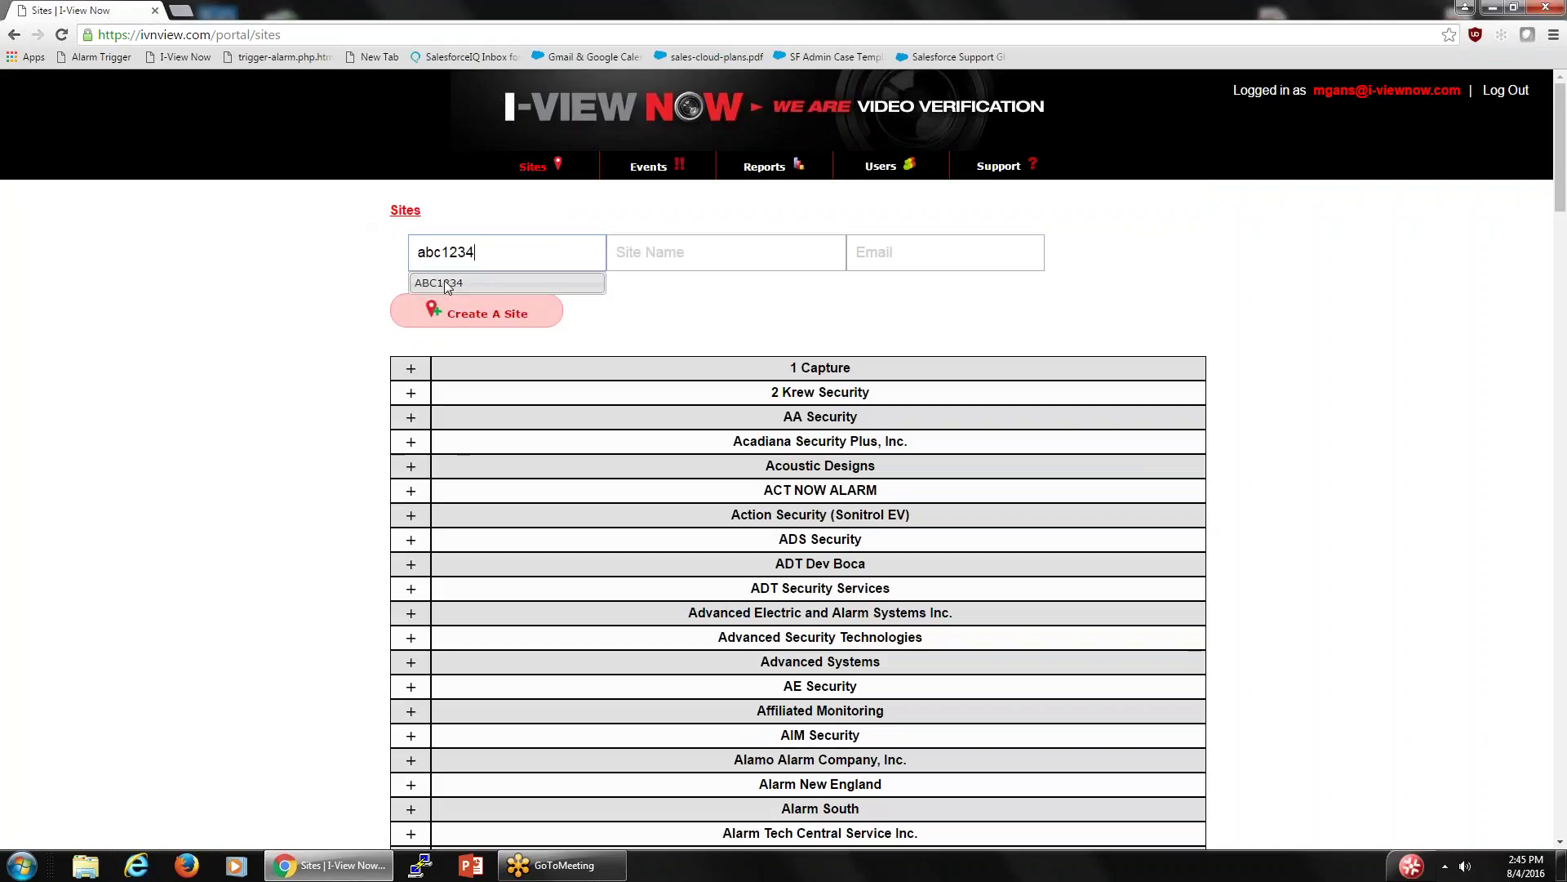
{"action": "left_click", "coordinate": [444, 282]}
{"action": "key", "text": "Return"}
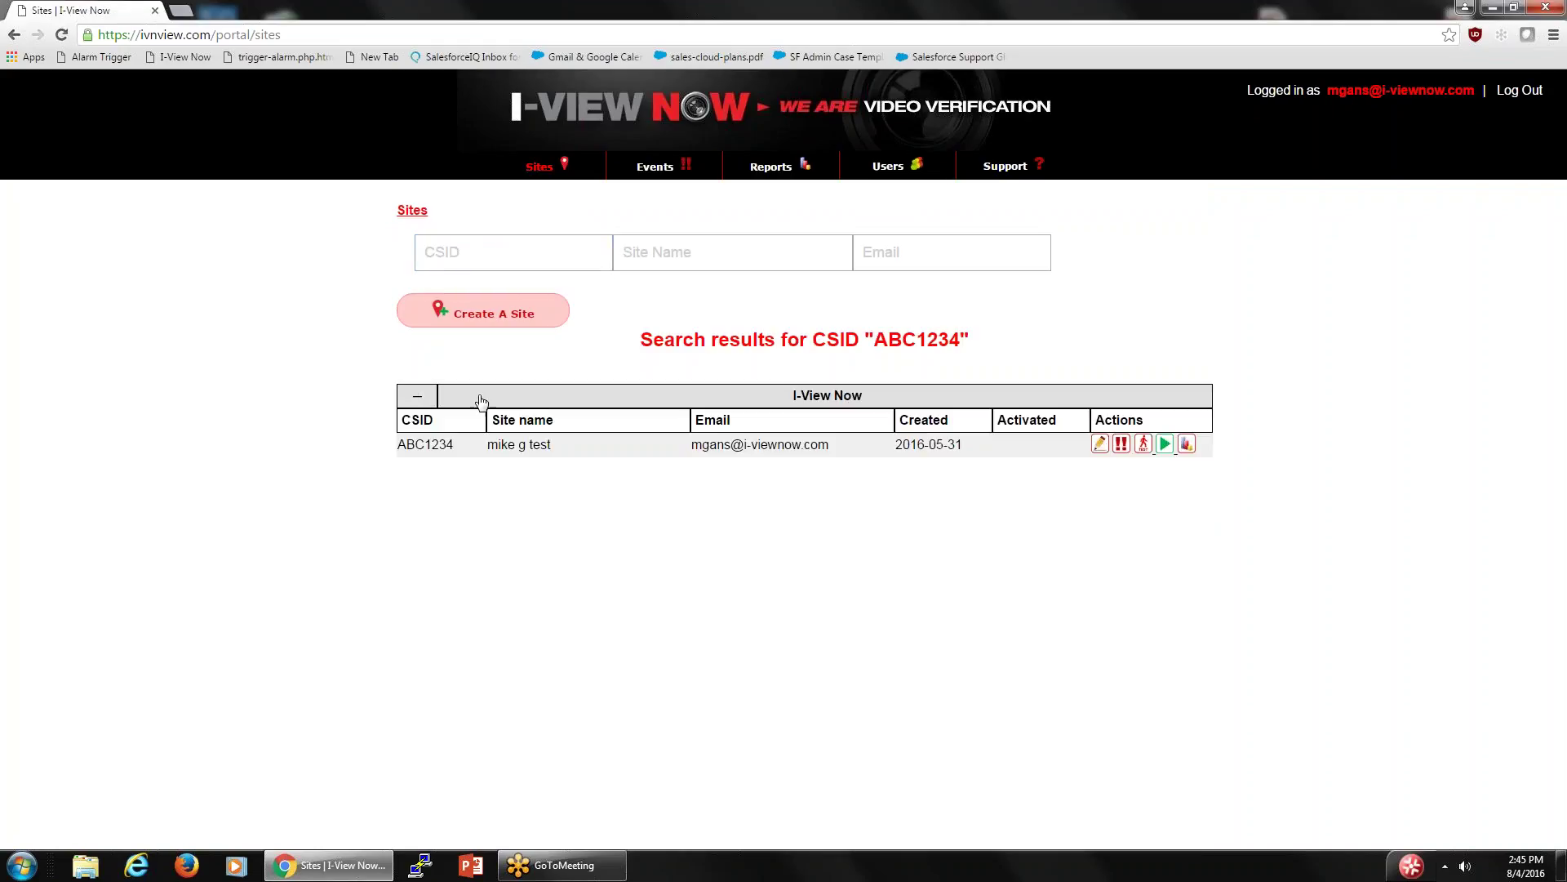
- Open the test site, expand the HRHM104x details and run Check Now to confirm the connection
{"action": "left_click", "coordinate": [1100, 444]}
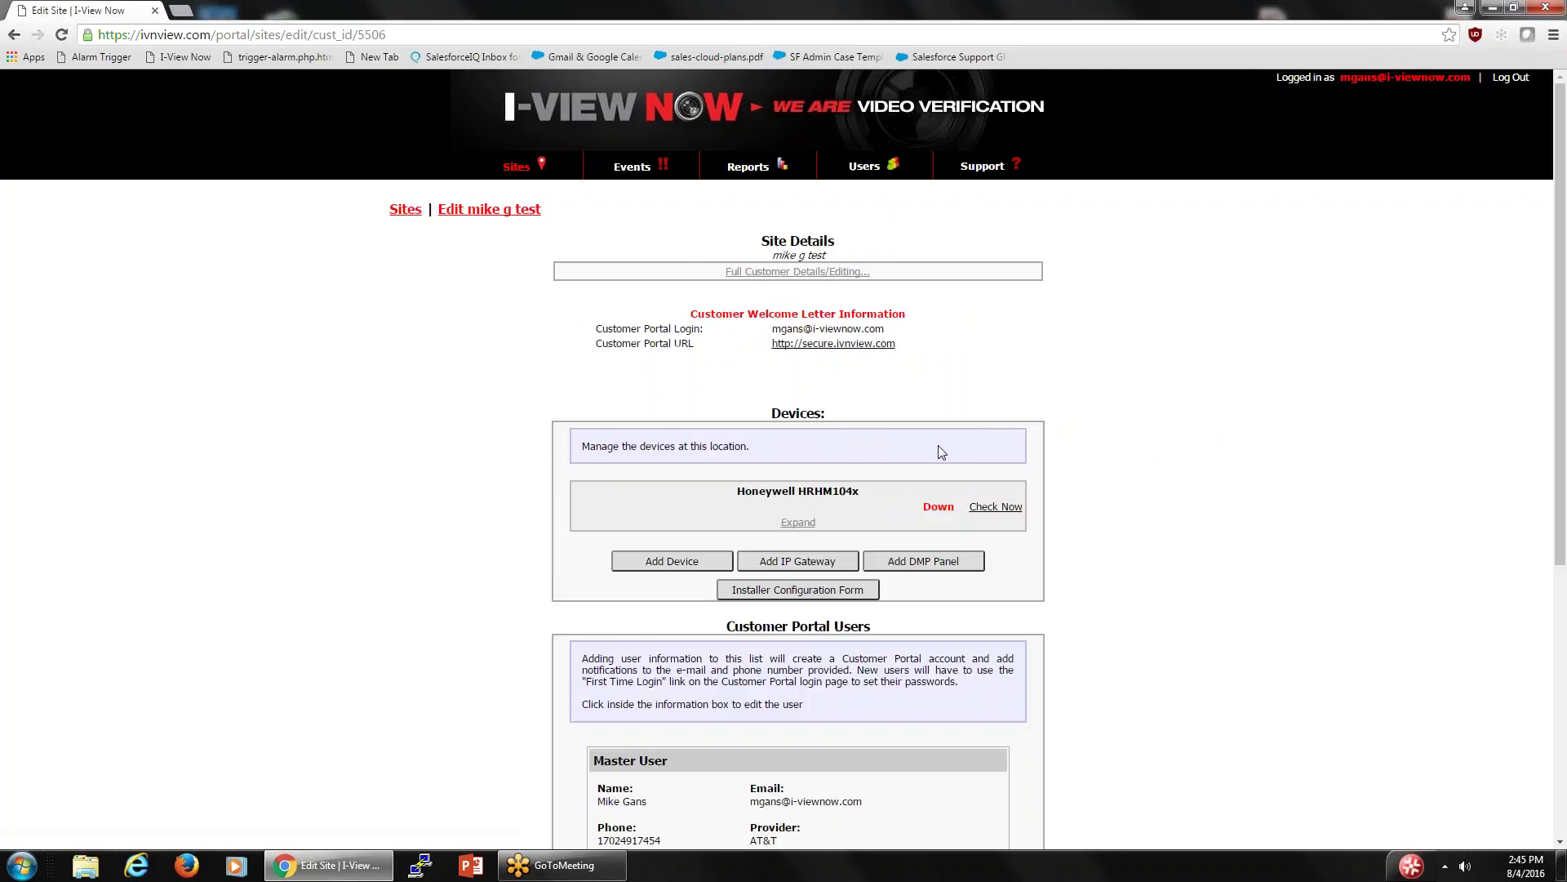
{"action": "left_click", "coordinate": [797, 522]}
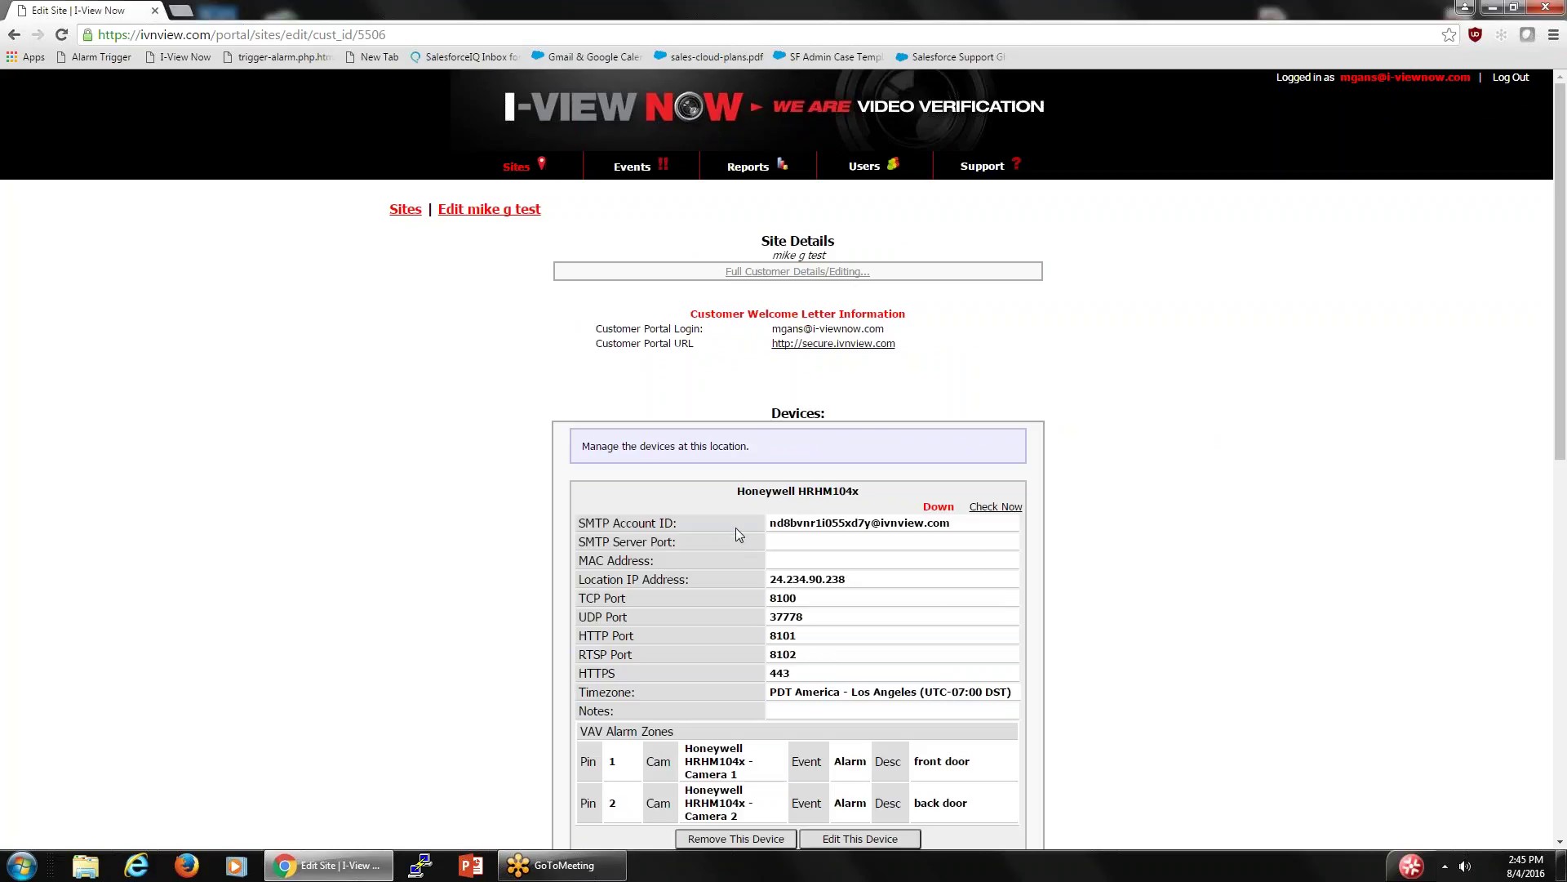
{"action": "left_click", "coordinate": [997, 508]}
{"action": "scroll", "coordinate": [945, 521], "scroll_direction": "down", "scroll_amount": 3}
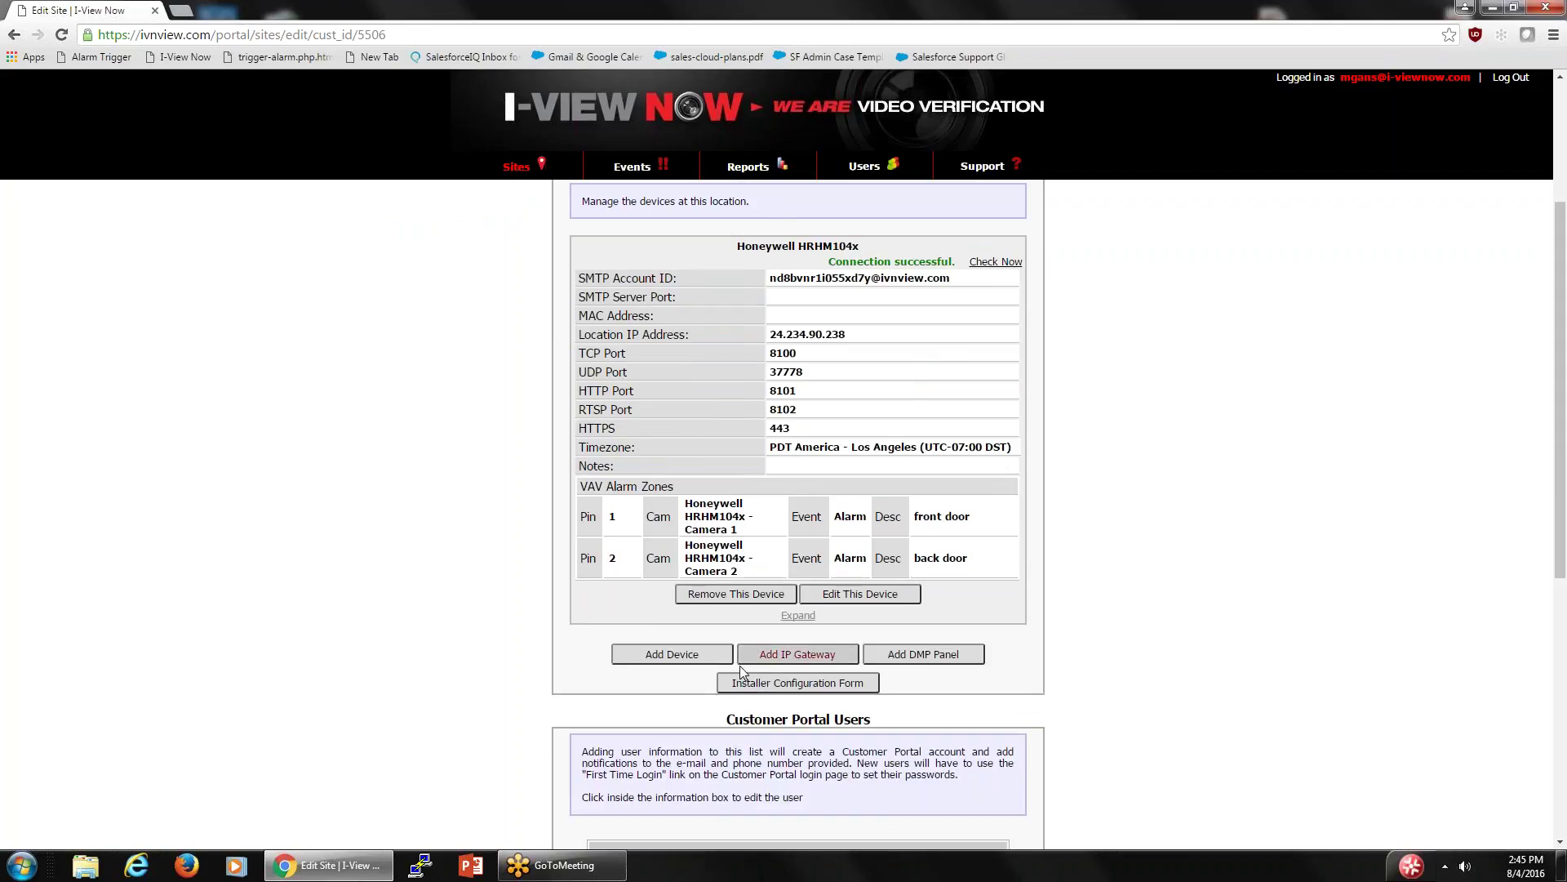
- Remove the Honeywell HRHM104x from the site's devices
{"action": "left_click", "coordinate": [666, 653]}
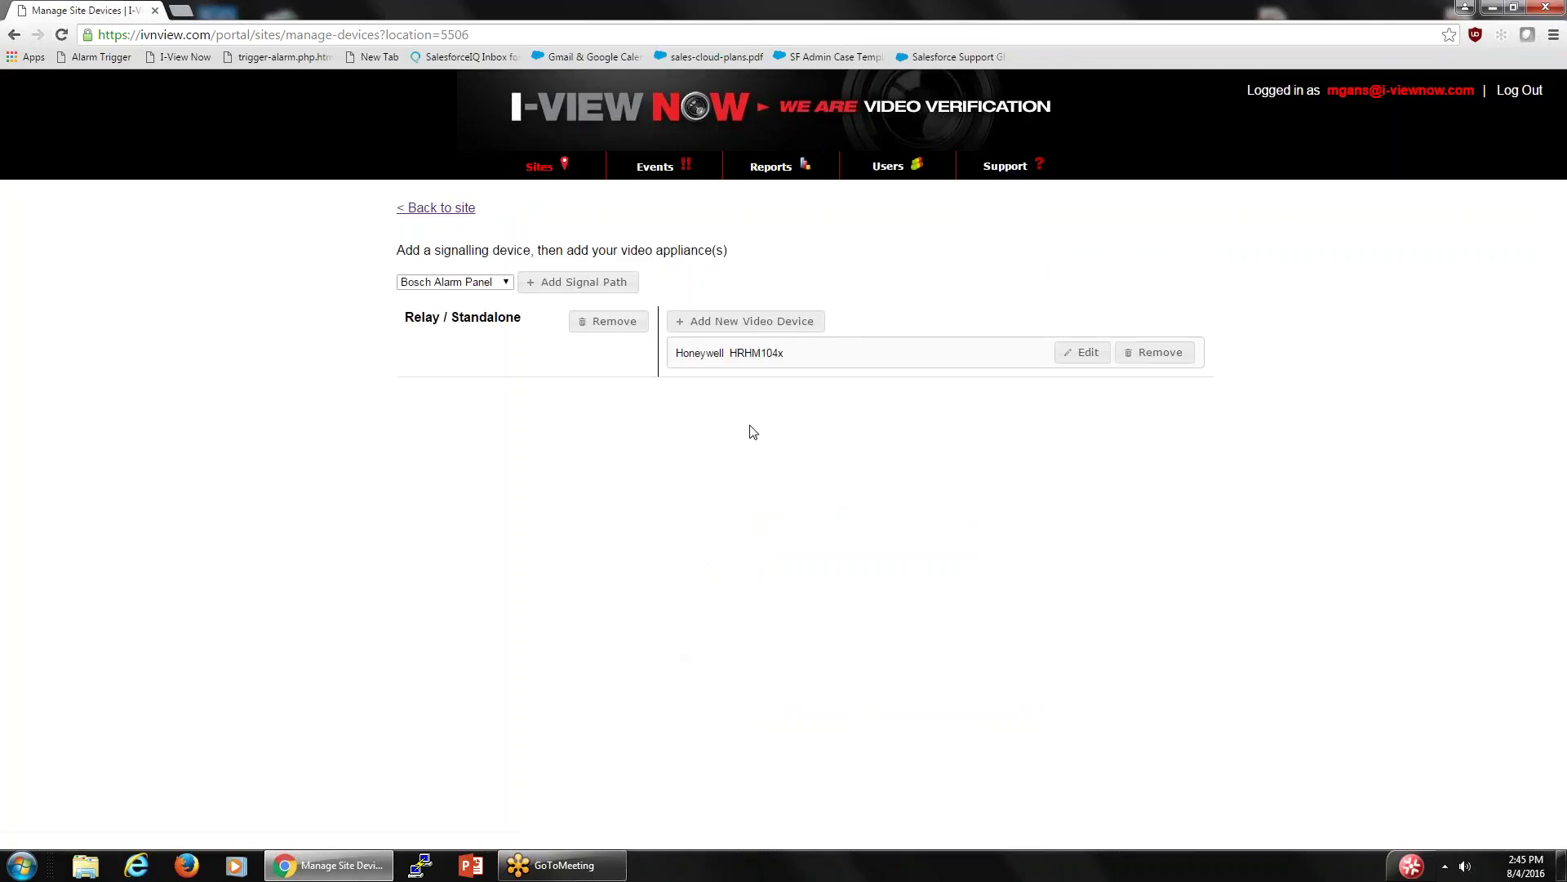
{"action": "left_click", "coordinate": [1160, 352]}
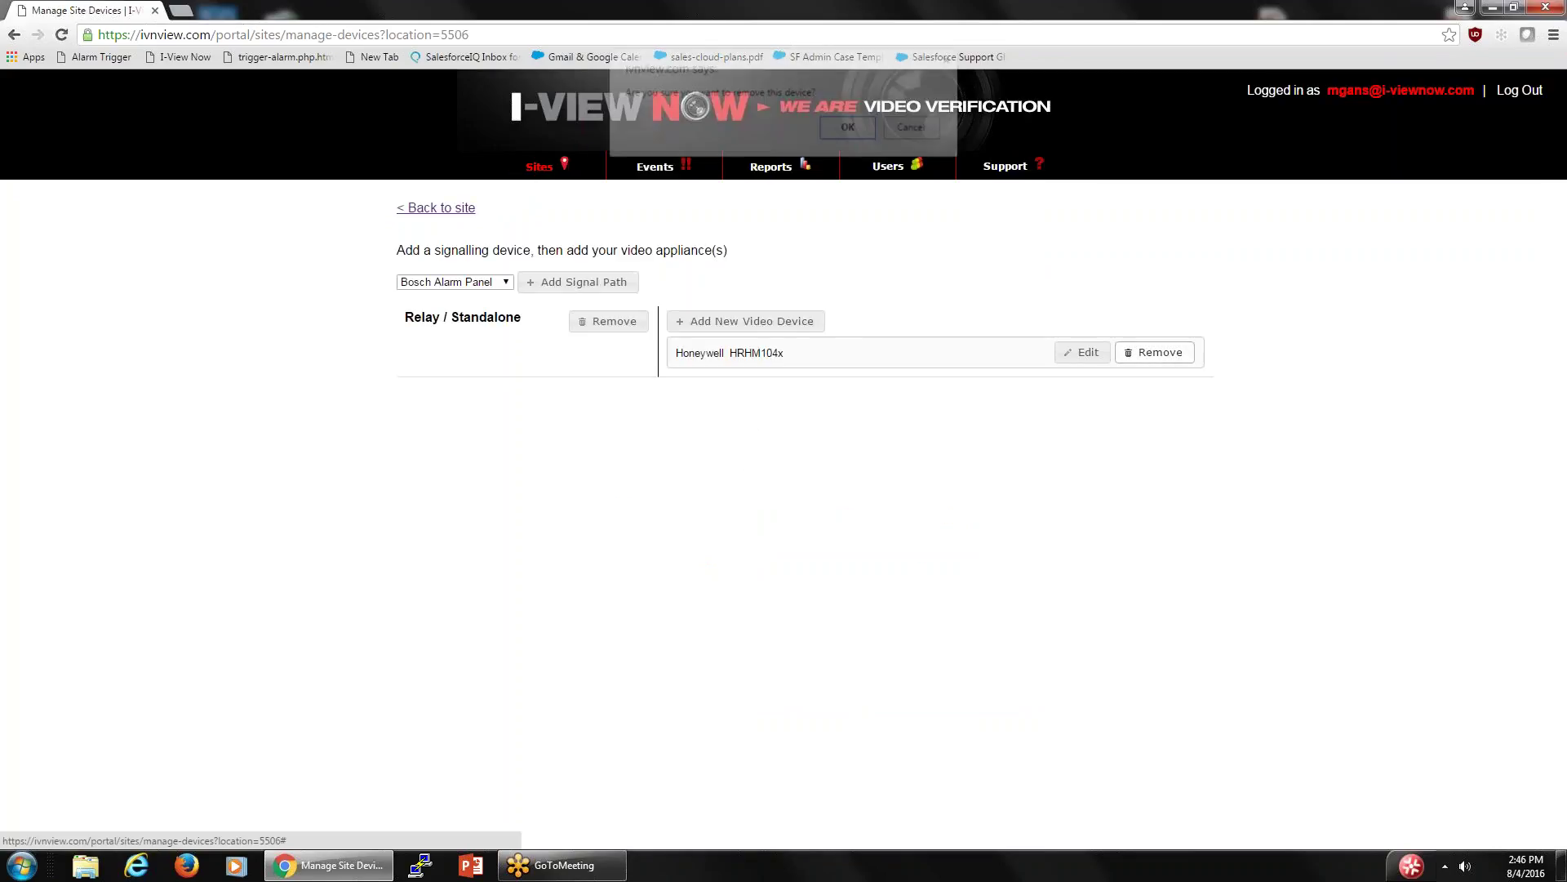
{"action": "left_click", "coordinate": [849, 128]}
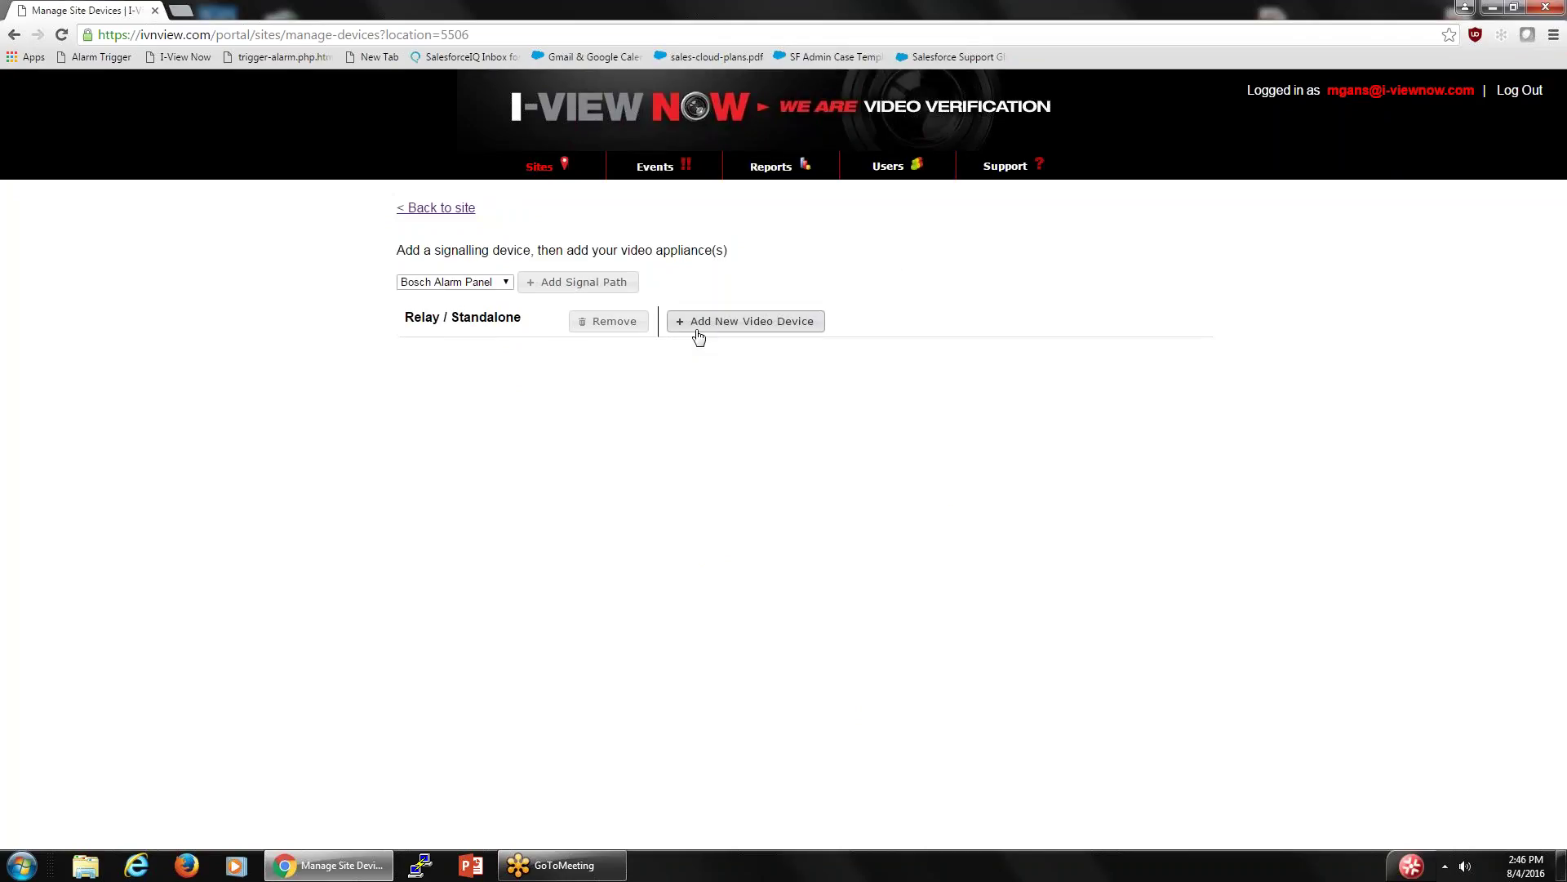
- Add a new Honeywell HRHH208x video device to the site
{"action": "left_click", "coordinate": [683, 325]}
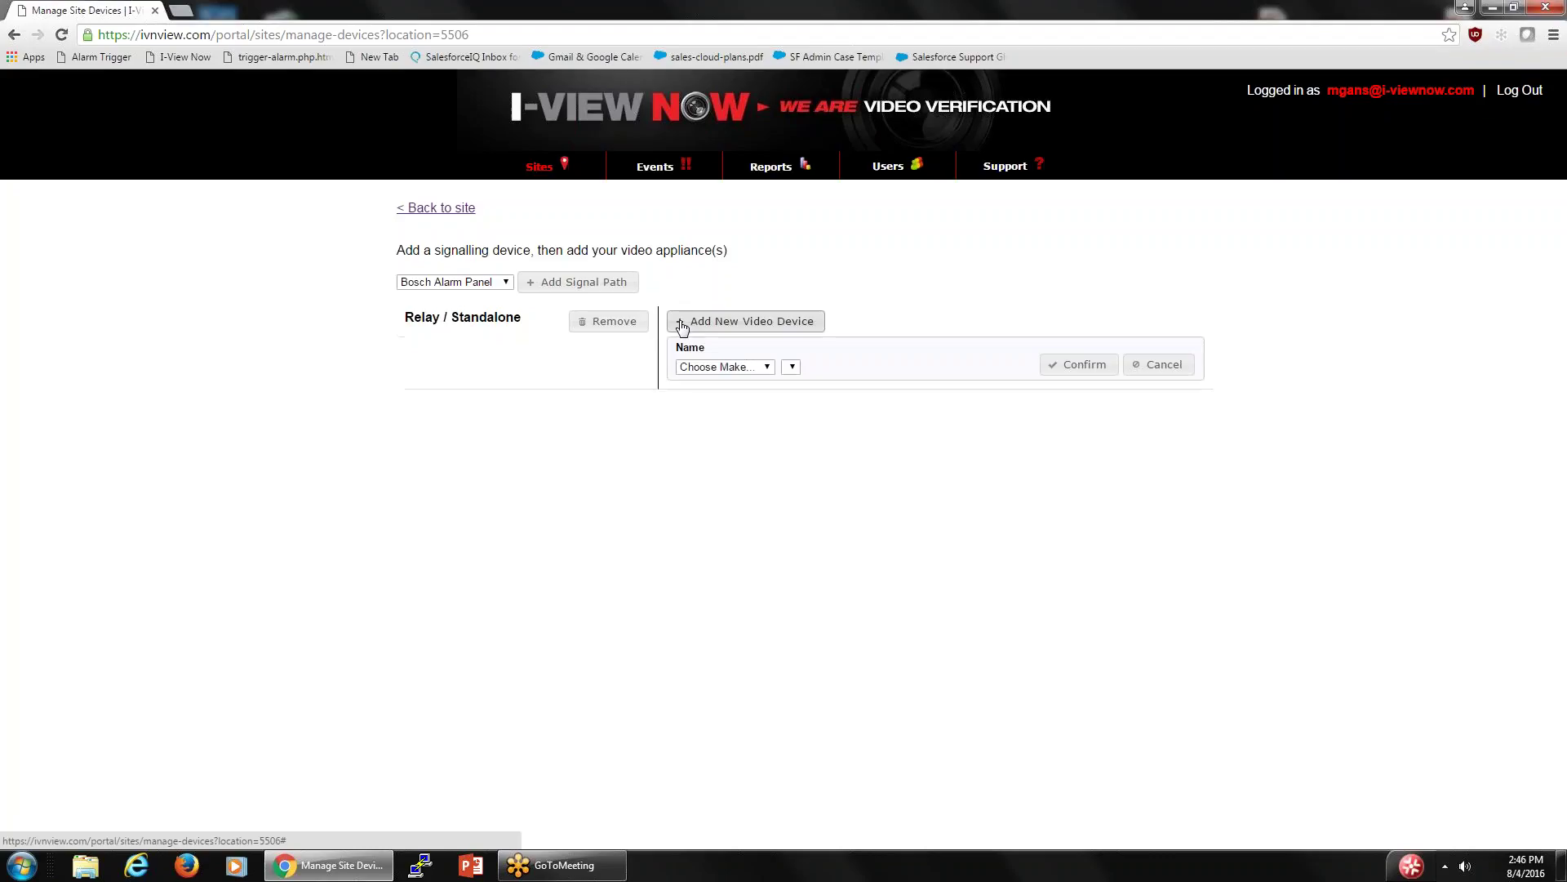
{"action": "left_click", "coordinate": [768, 366]}
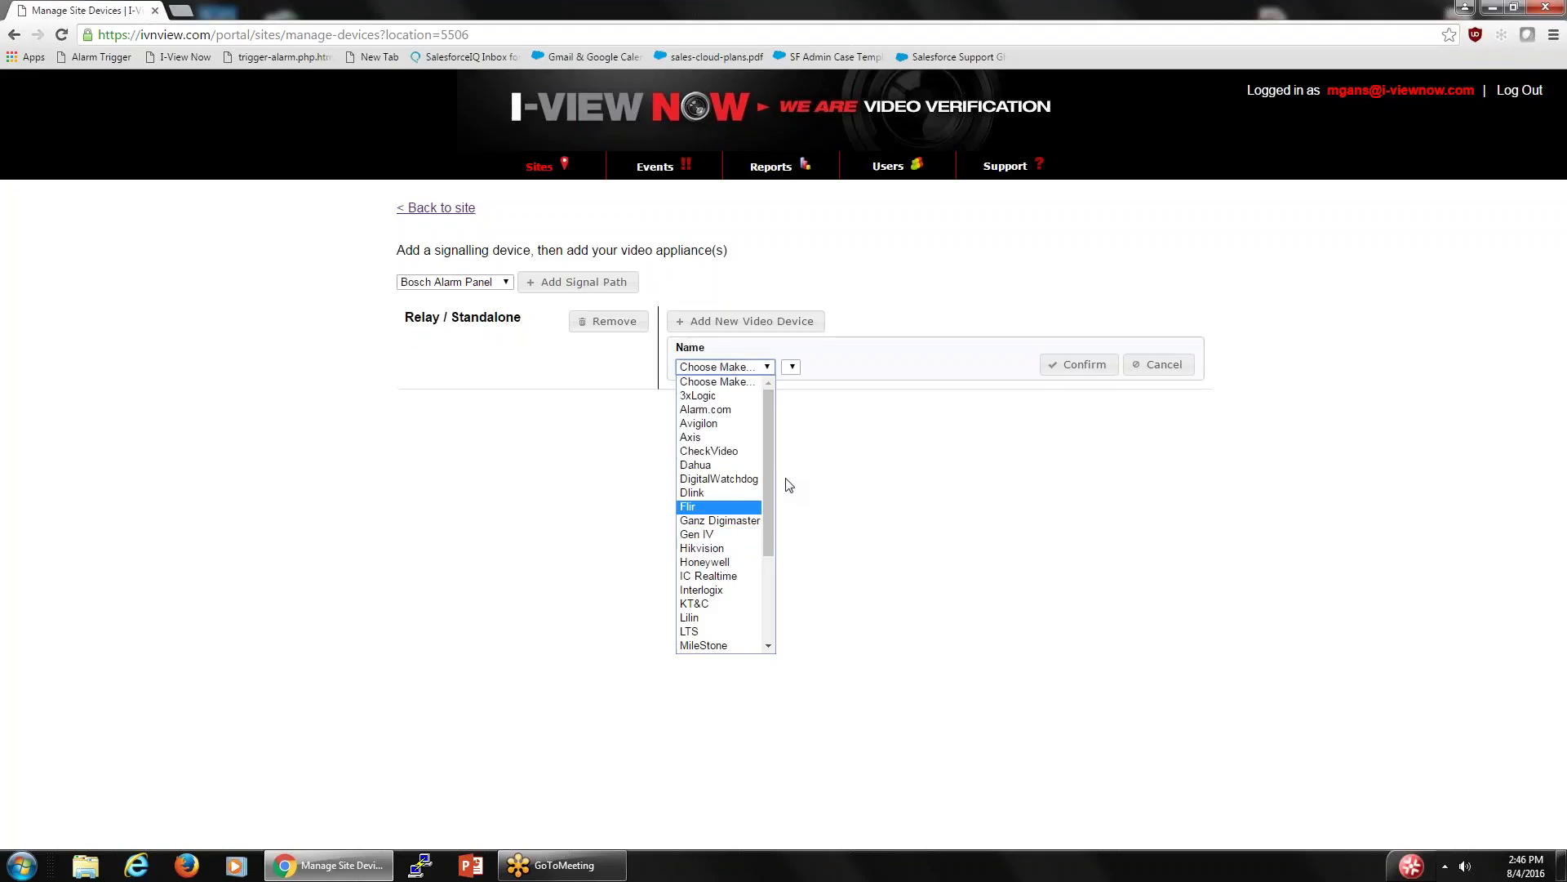
{"action": "left_click_drag", "start_coordinate": [766, 485], "coordinate": [765, 496]}
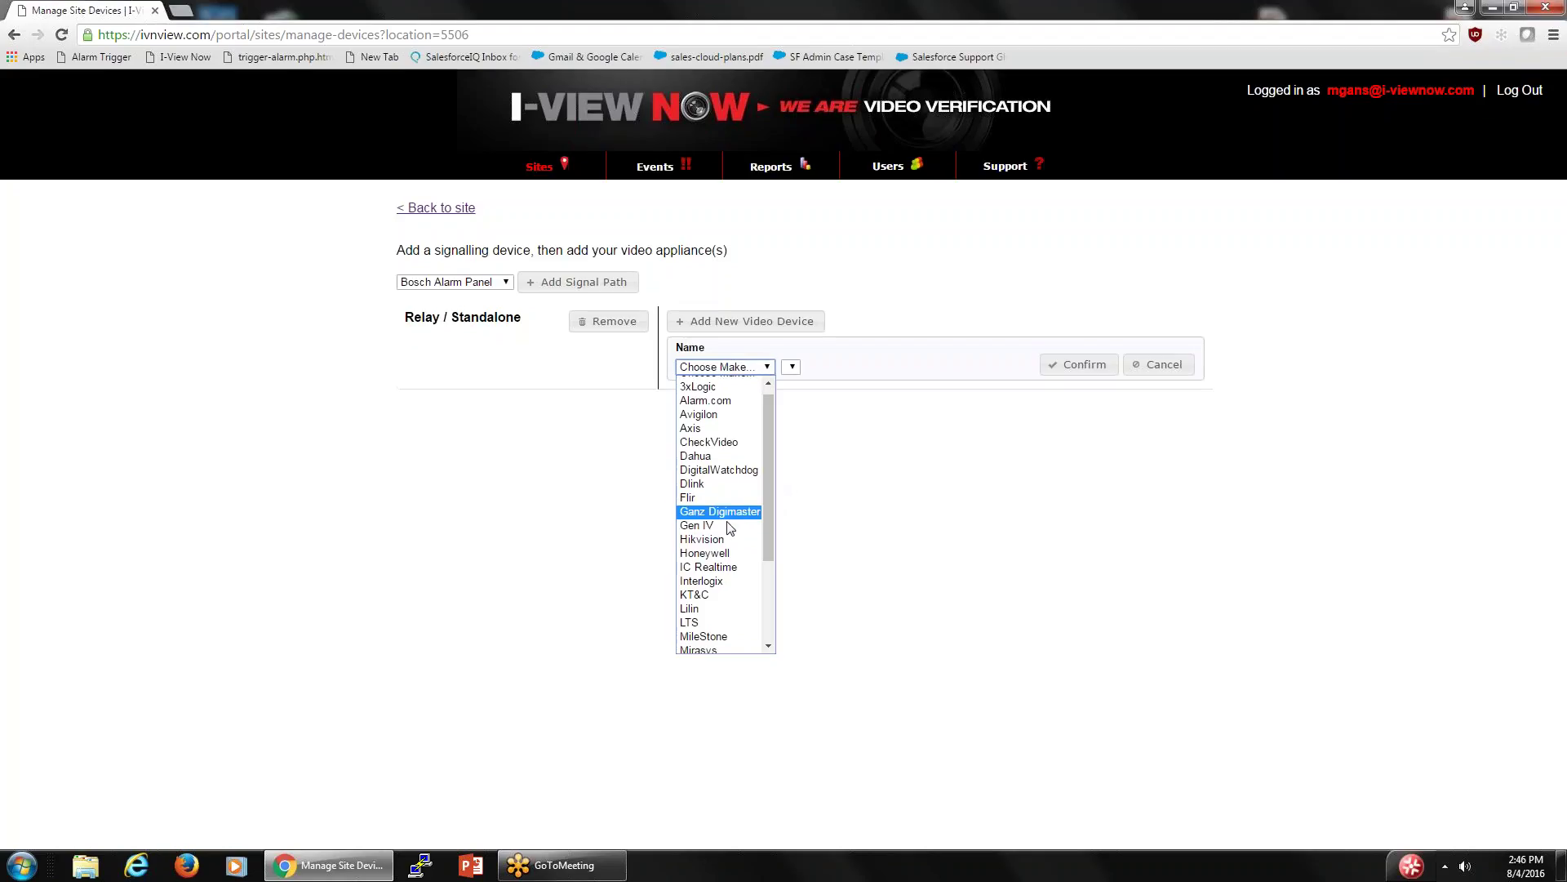
{"action": "left_click", "coordinate": [712, 555]}
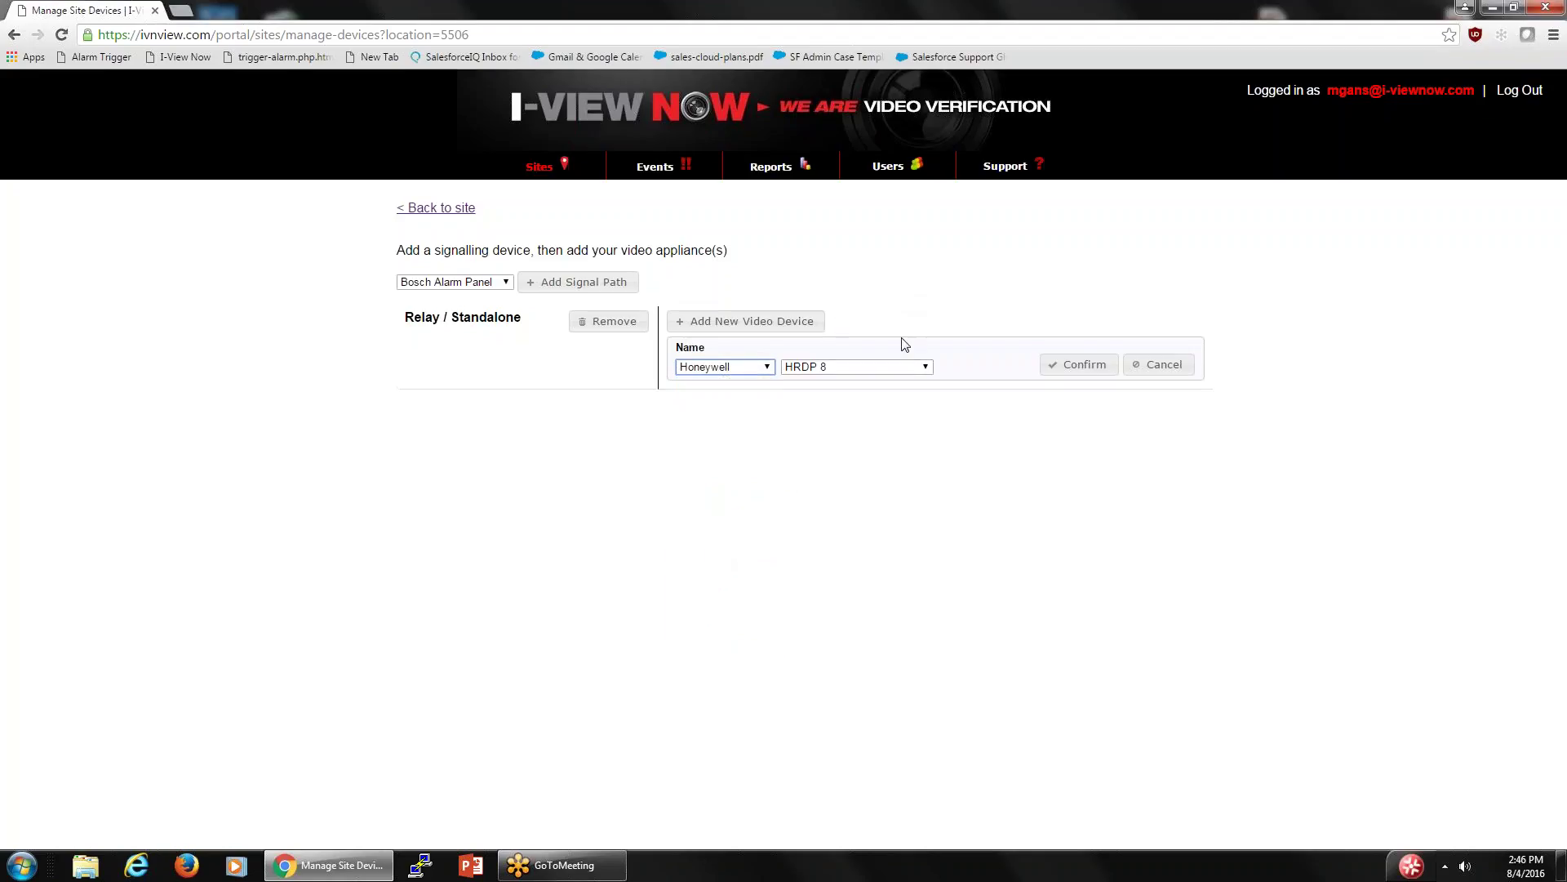
{"action": "left_click", "coordinate": [928, 369]}
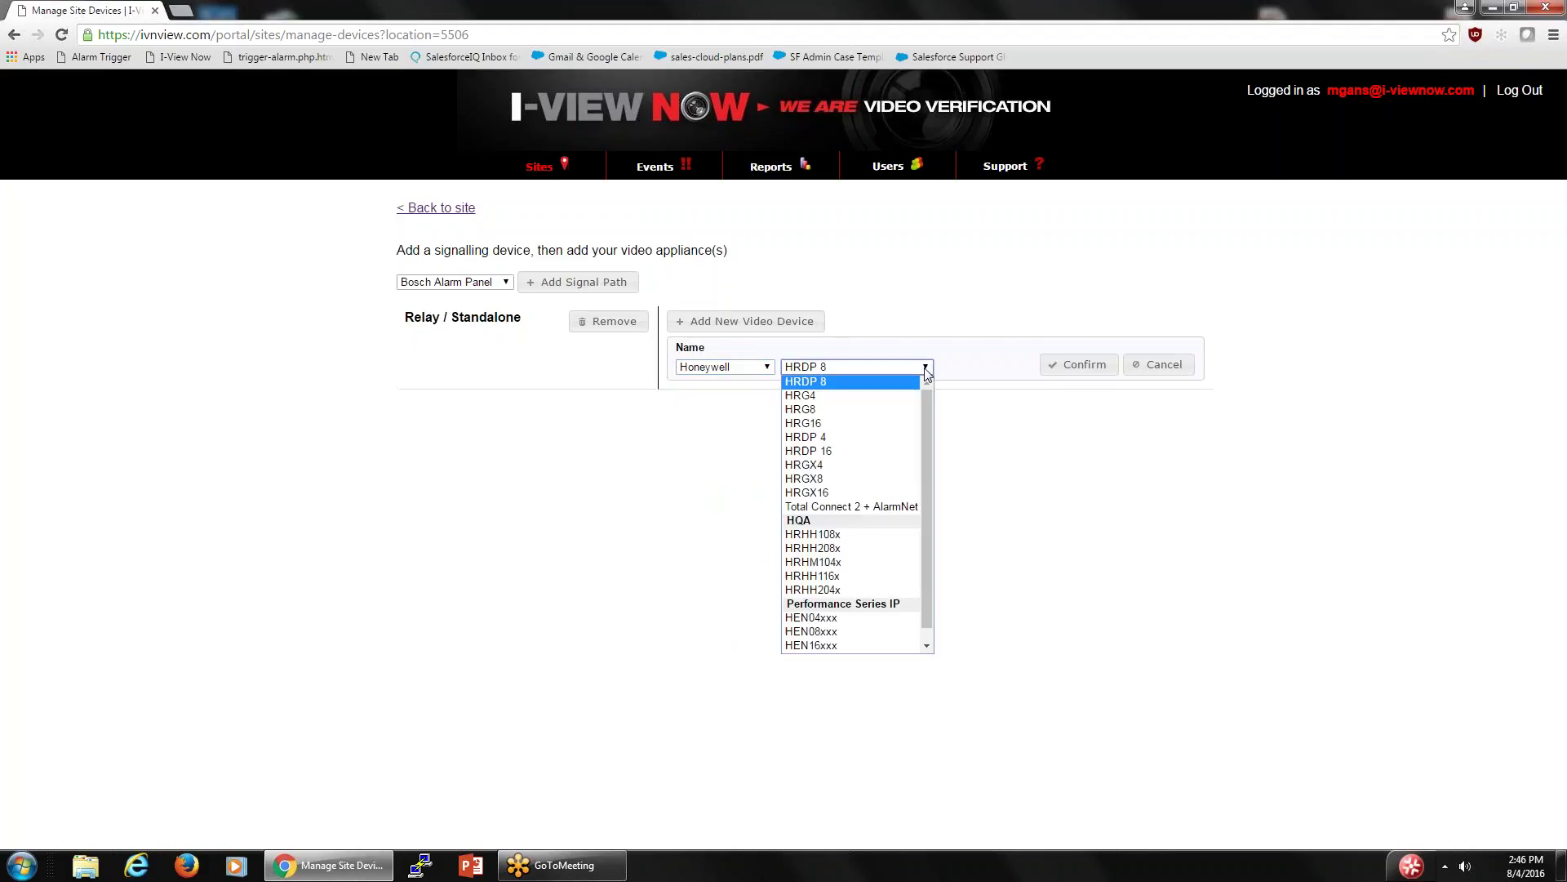
{"action": "left_click", "coordinate": [853, 550]}
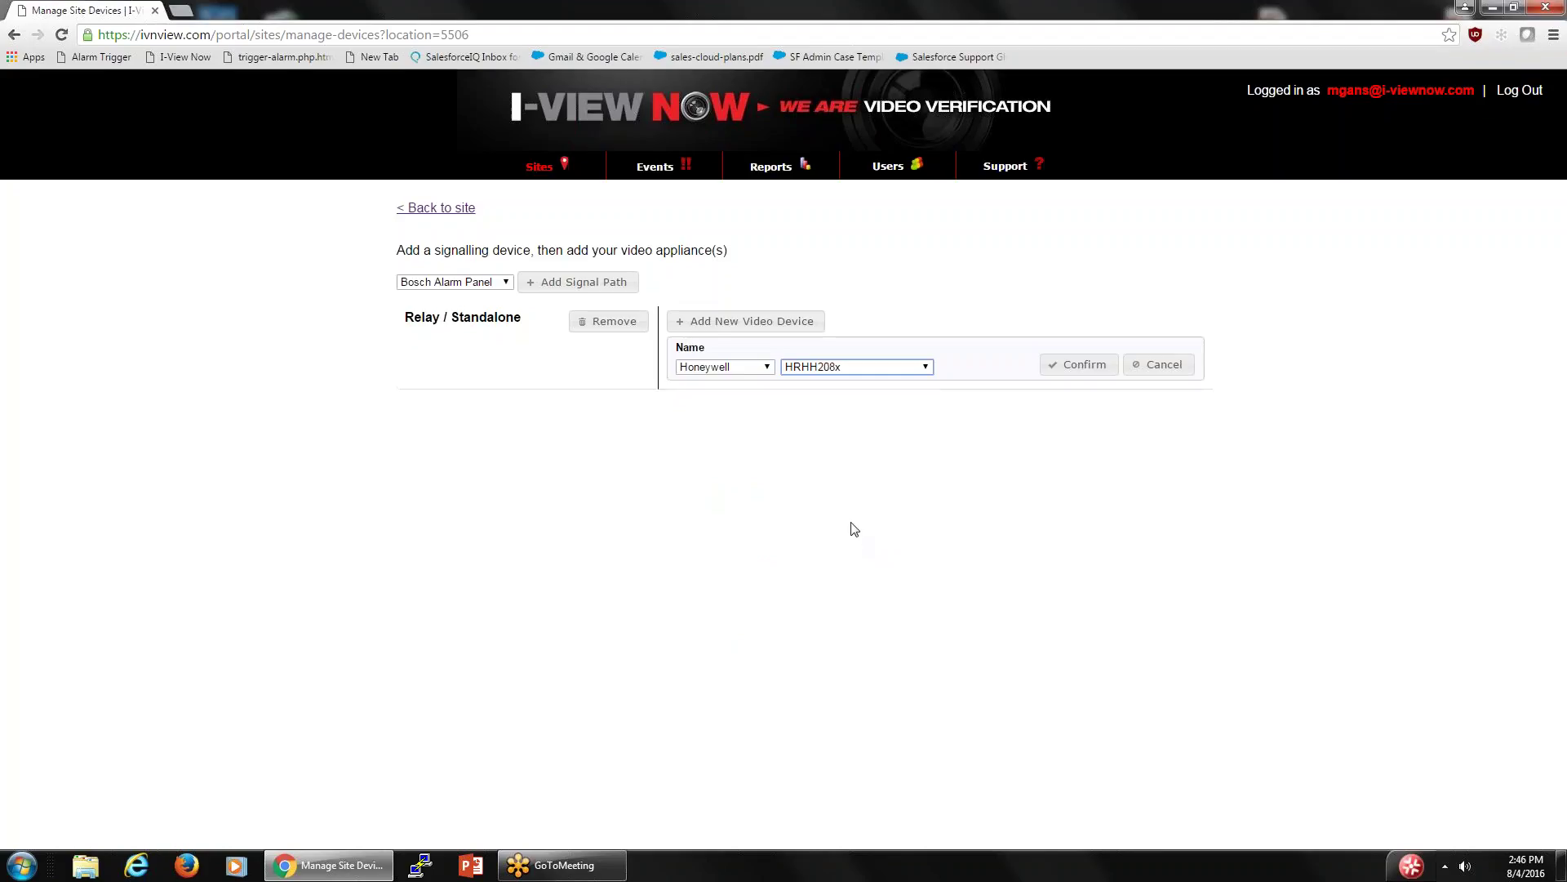
{"action": "left_click", "coordinate": [1078, 366]}
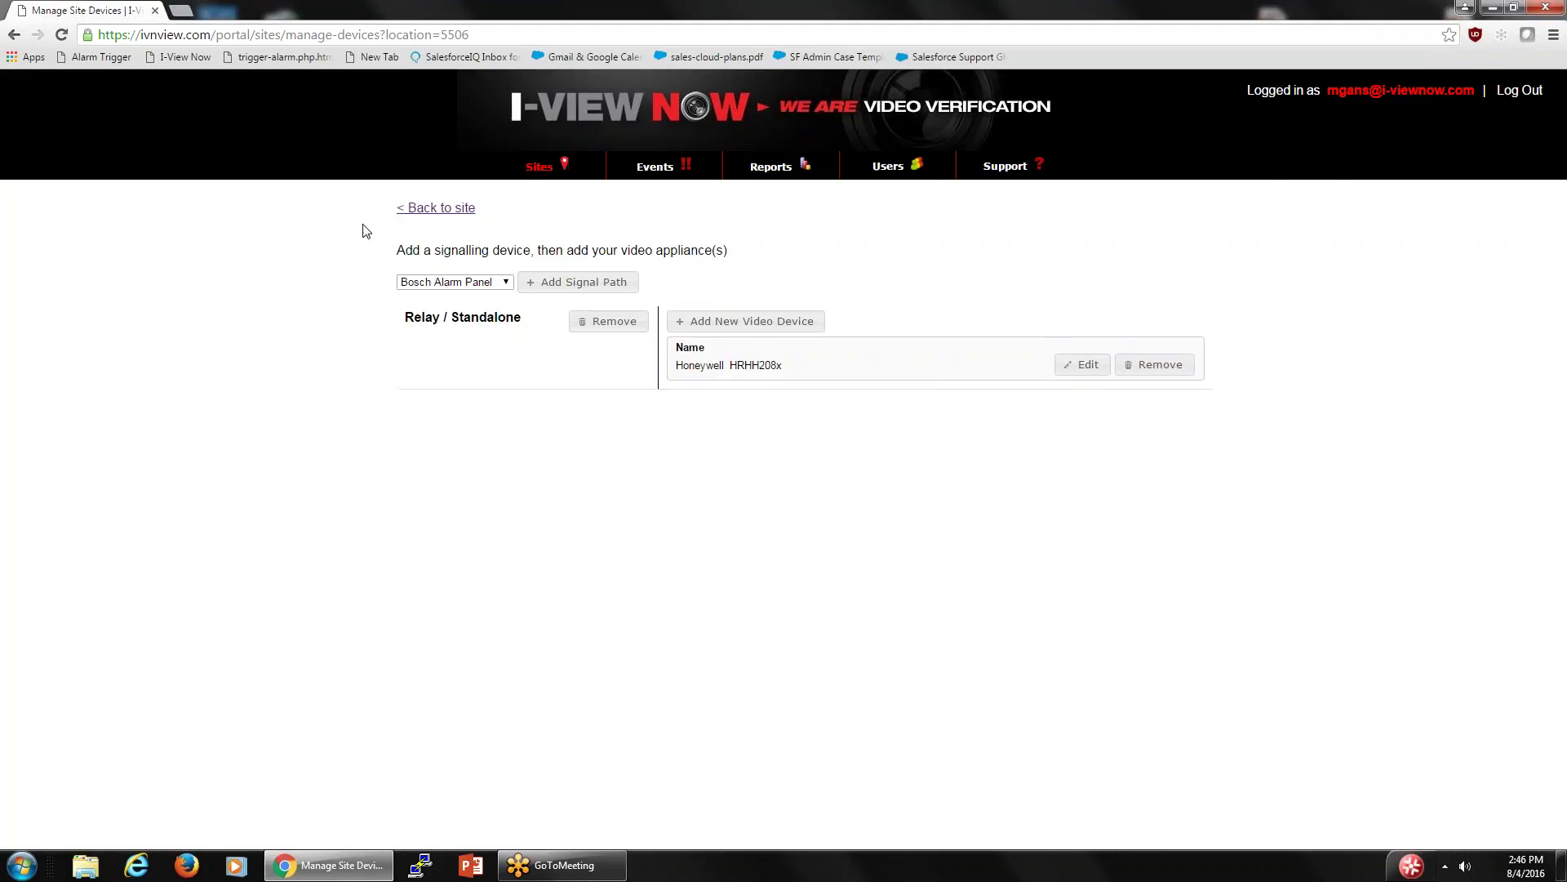
- View the HRHH208x's details on the mike g test page (ports 37777/37778), then return to Sites
{"action": "left_click", "coordinate": [439, 210]}
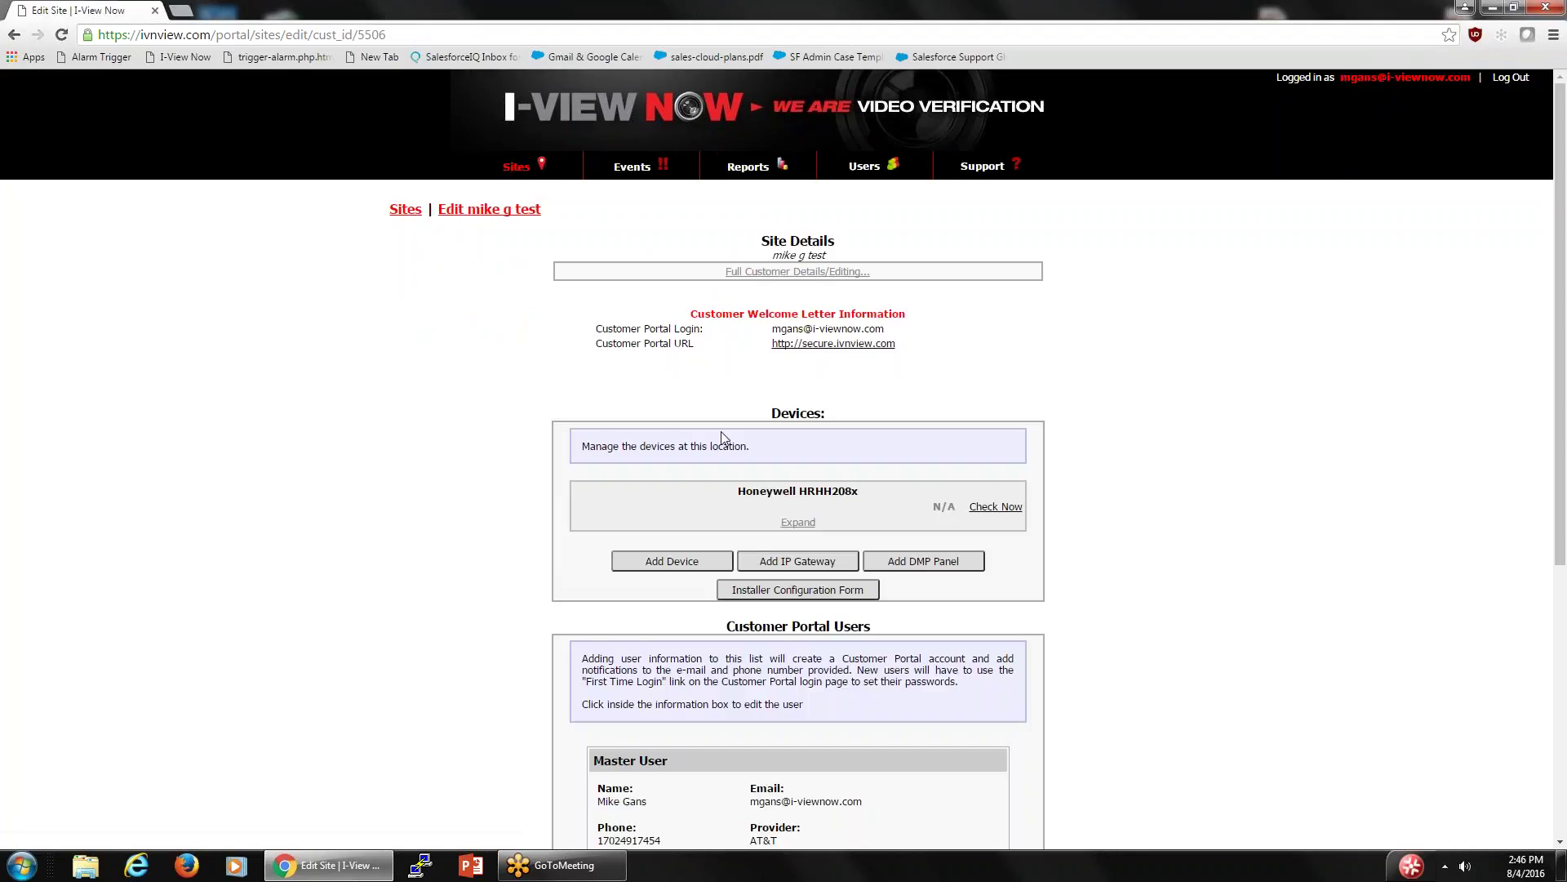
{"action": "left_click", "coordinate": [798, 523]}
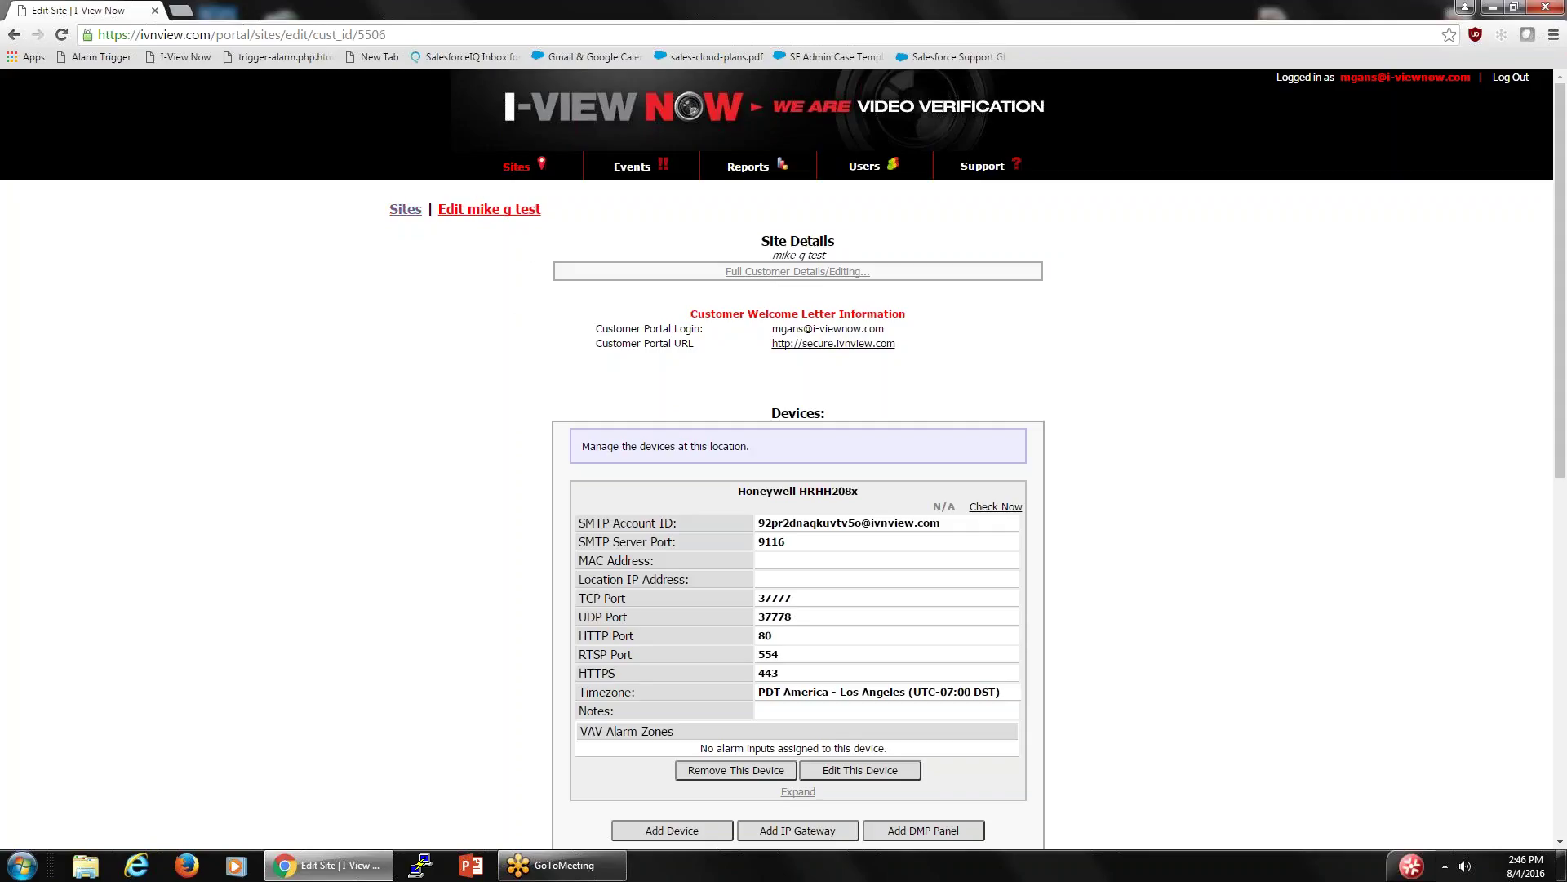
{"action": "left_click", "coordinate": [407, 214]}
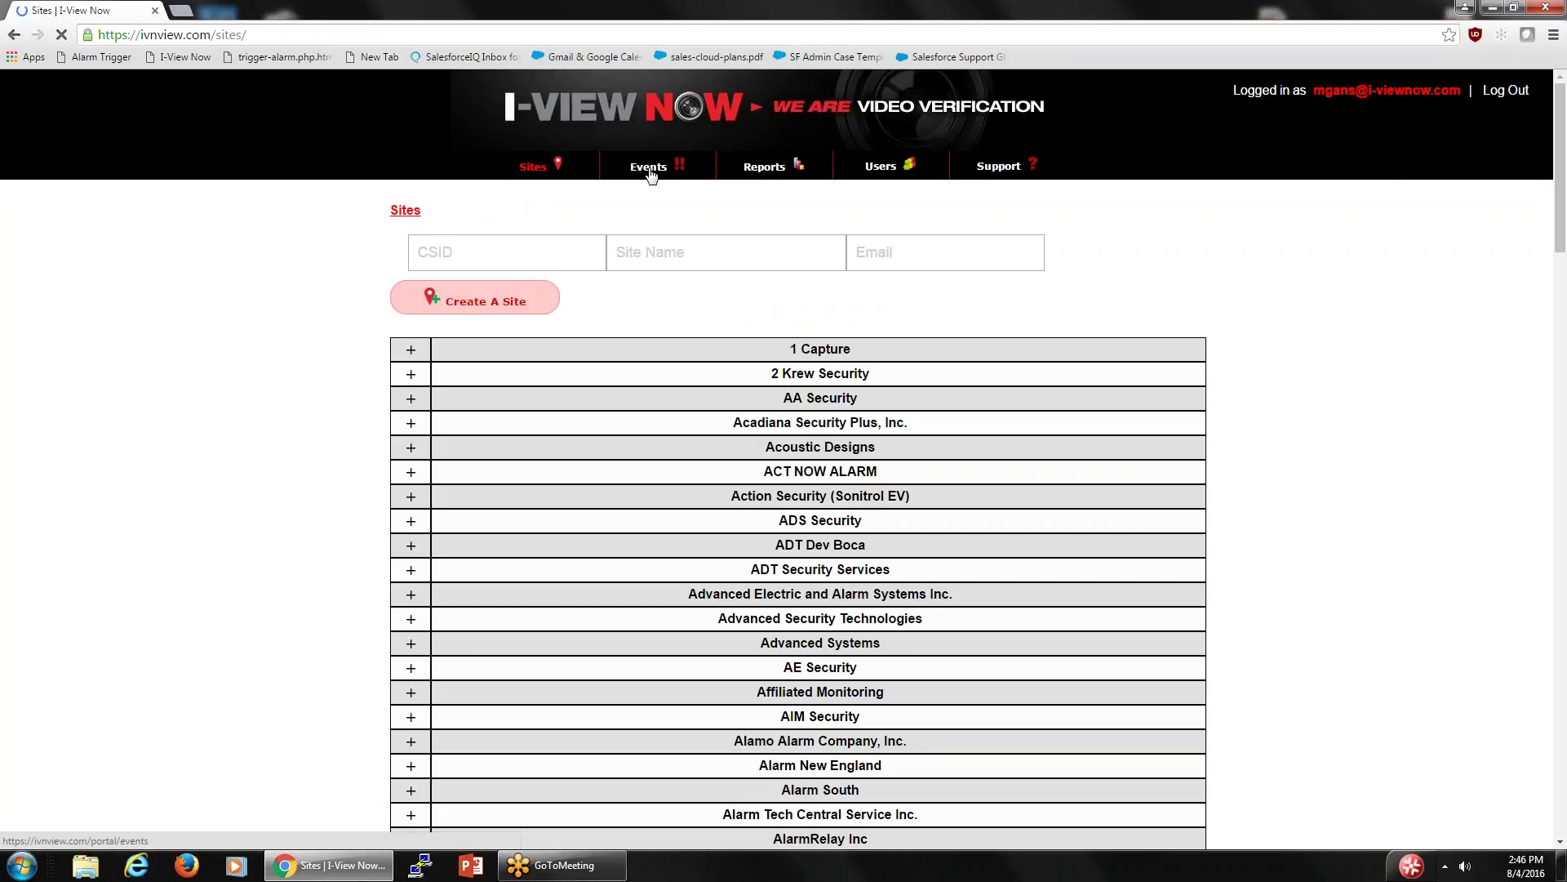
- Filter the Events page by CSID ABC1234 for the mike g test site
{"action": "left_click", "coordinate": [642, 169]}
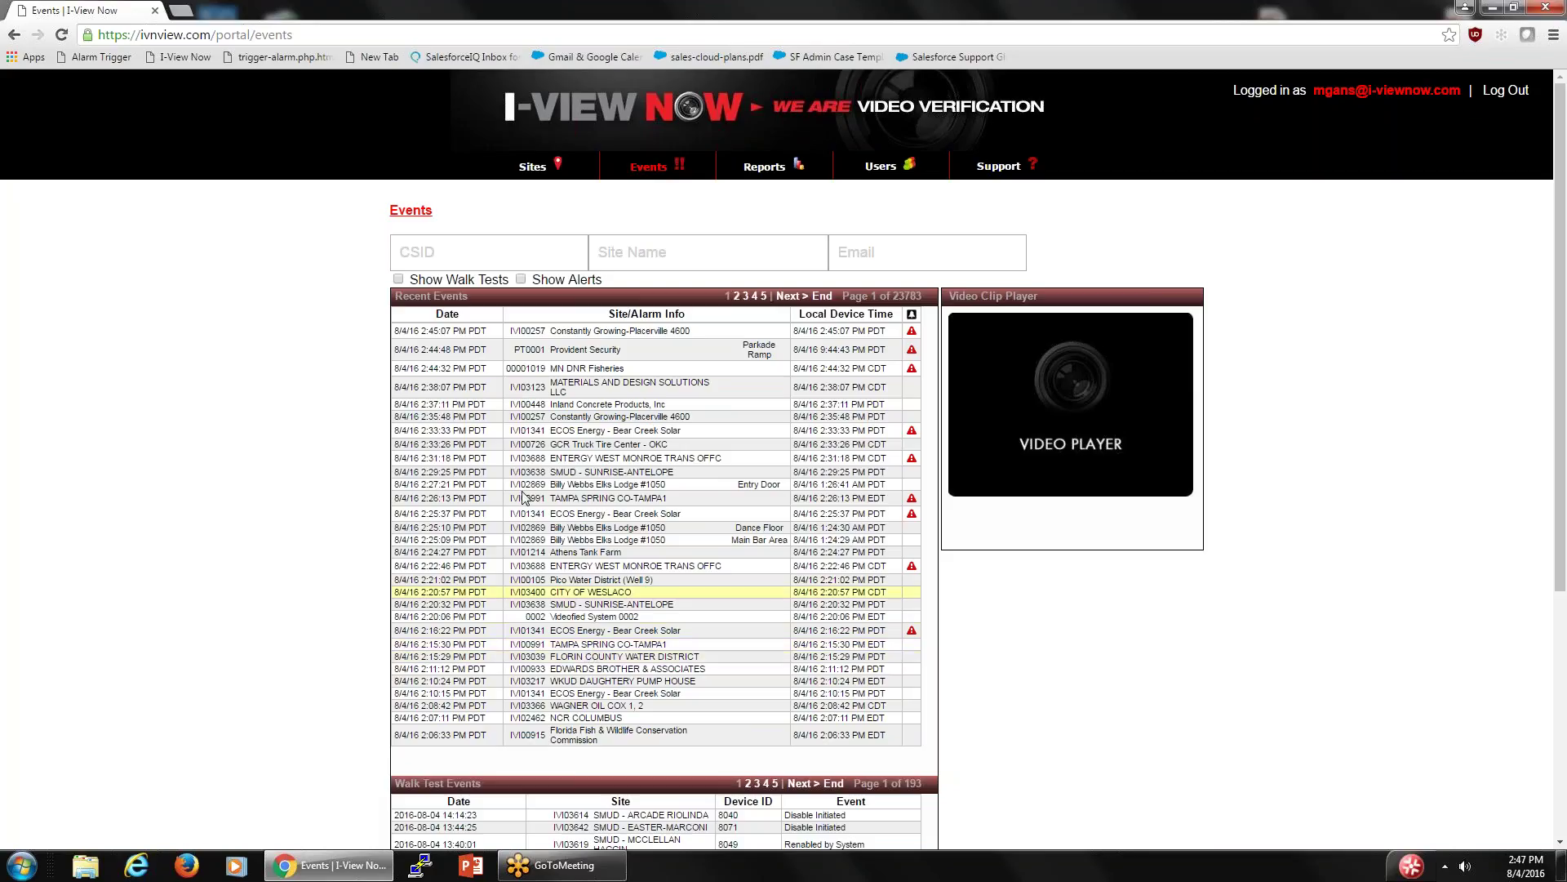
{"action": "left_click", "coordinate": [450, 252]}
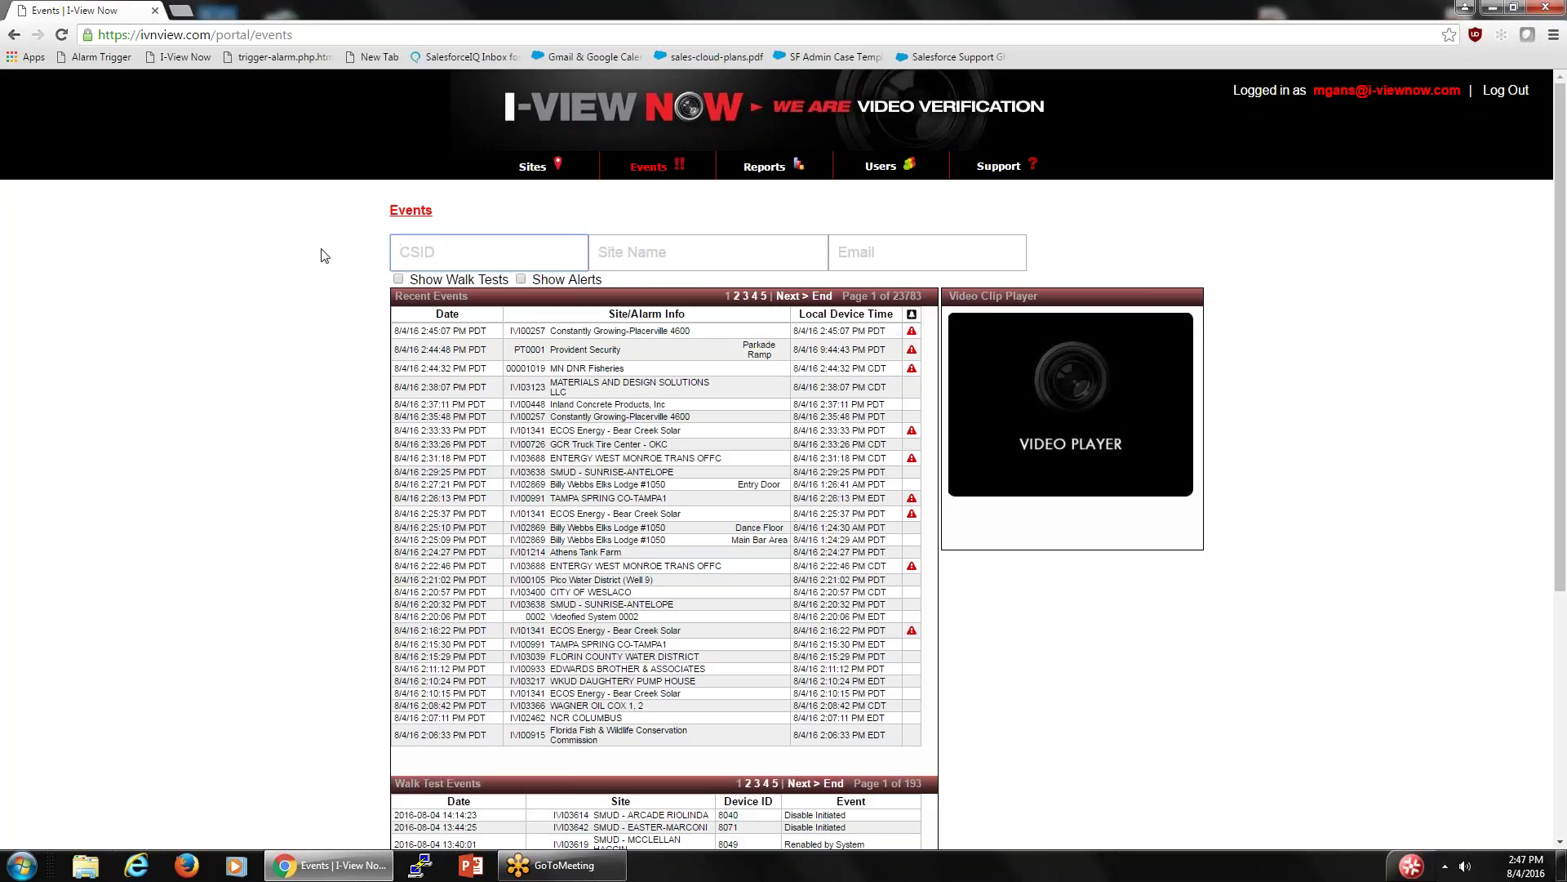
{"action": "type", "text": "abc"}
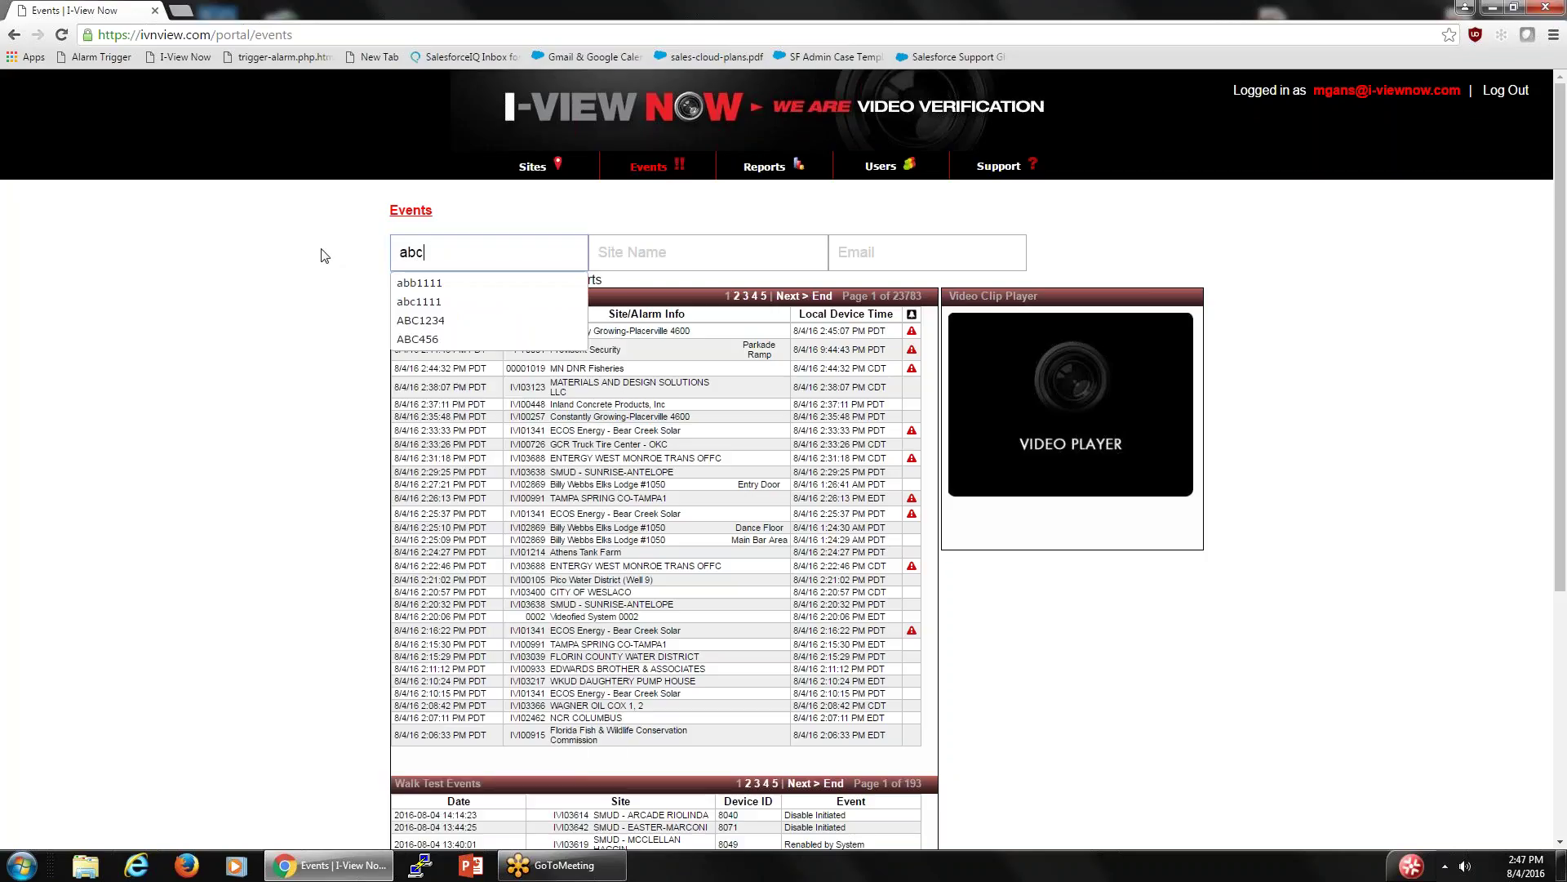
{"action": "type", "text": "1234"}
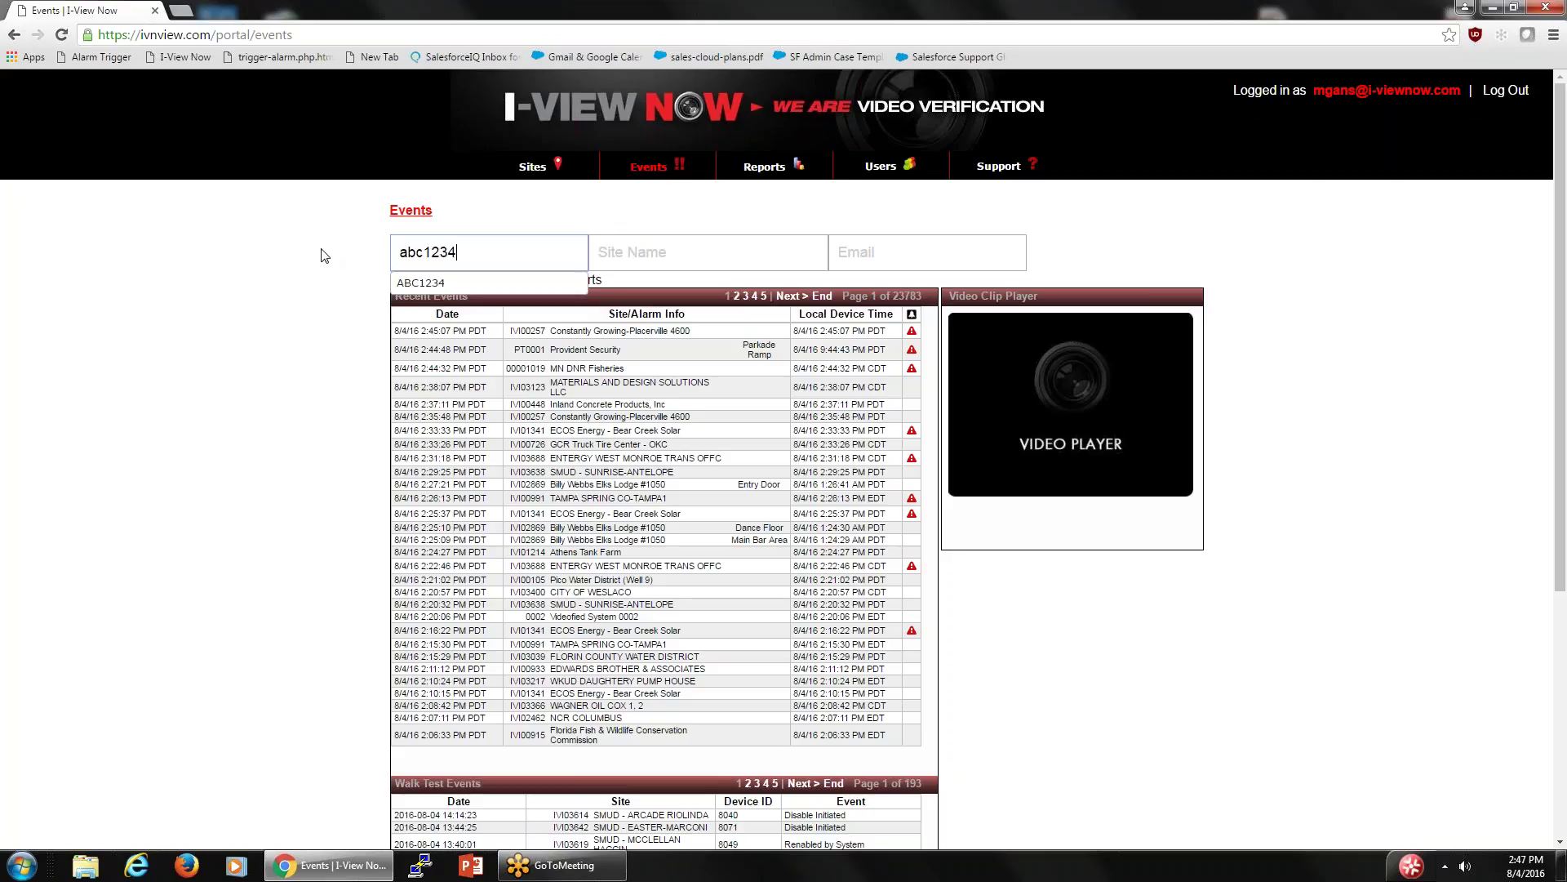
{"action": "left_click", "coordinate": [466, 282]}
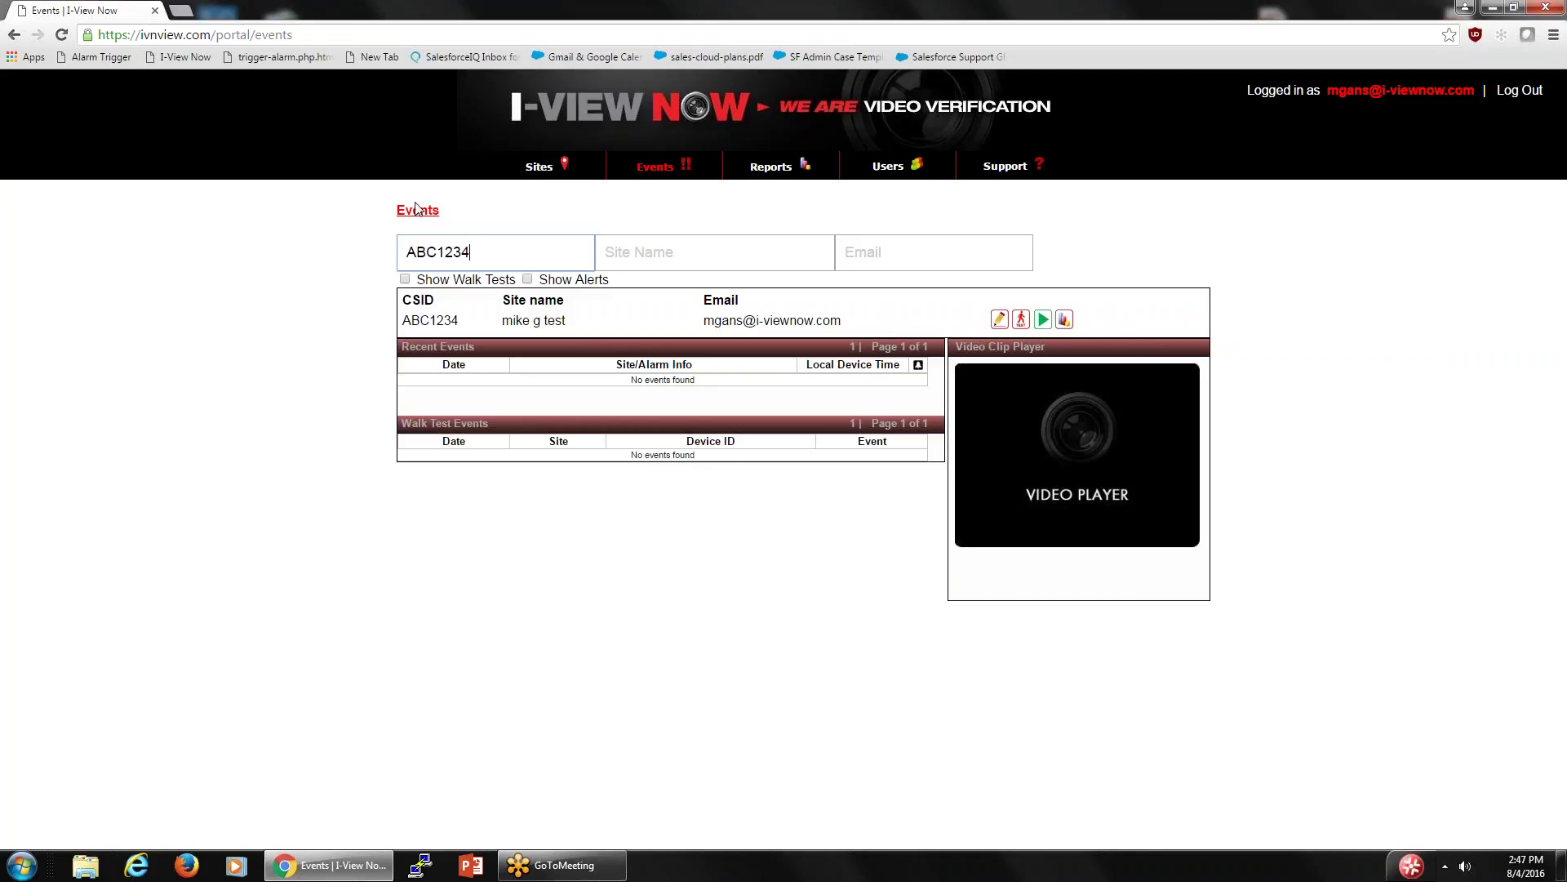
- Expand American Video and Security Demo in the Sites list
{"action": "left_click", "coordinate": [536, 167]}
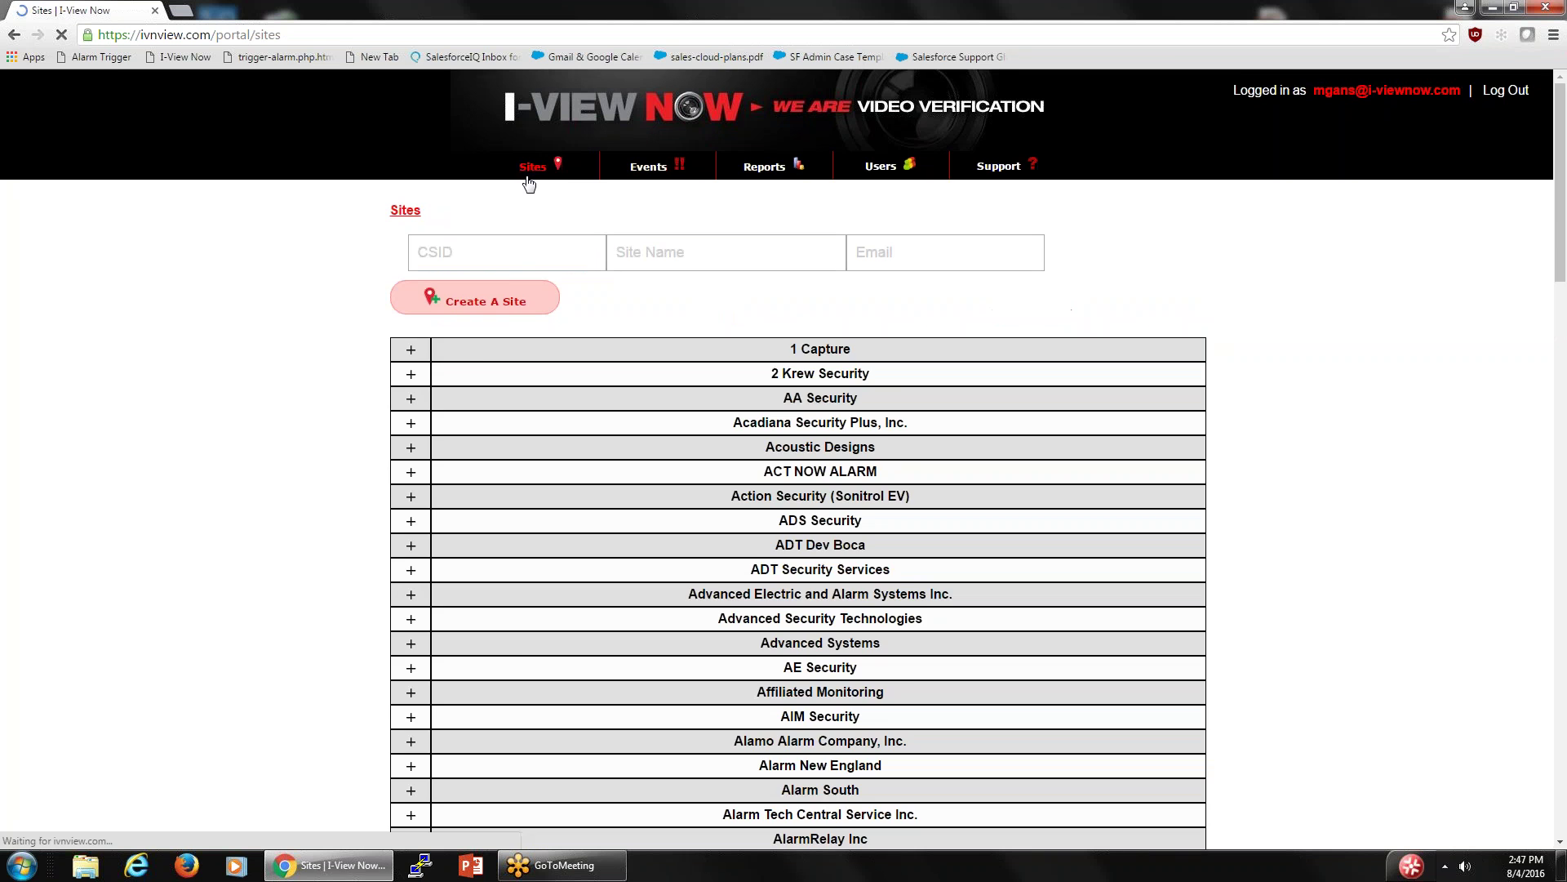
{"action": "scroll", "coordinate": [536, 471], "scroll_direction": "down", "scroll_amount": 1}
{"action": "scroll", "coordinate": [536, 471], "scroll_direction": "down", "scroll_amount": 15}
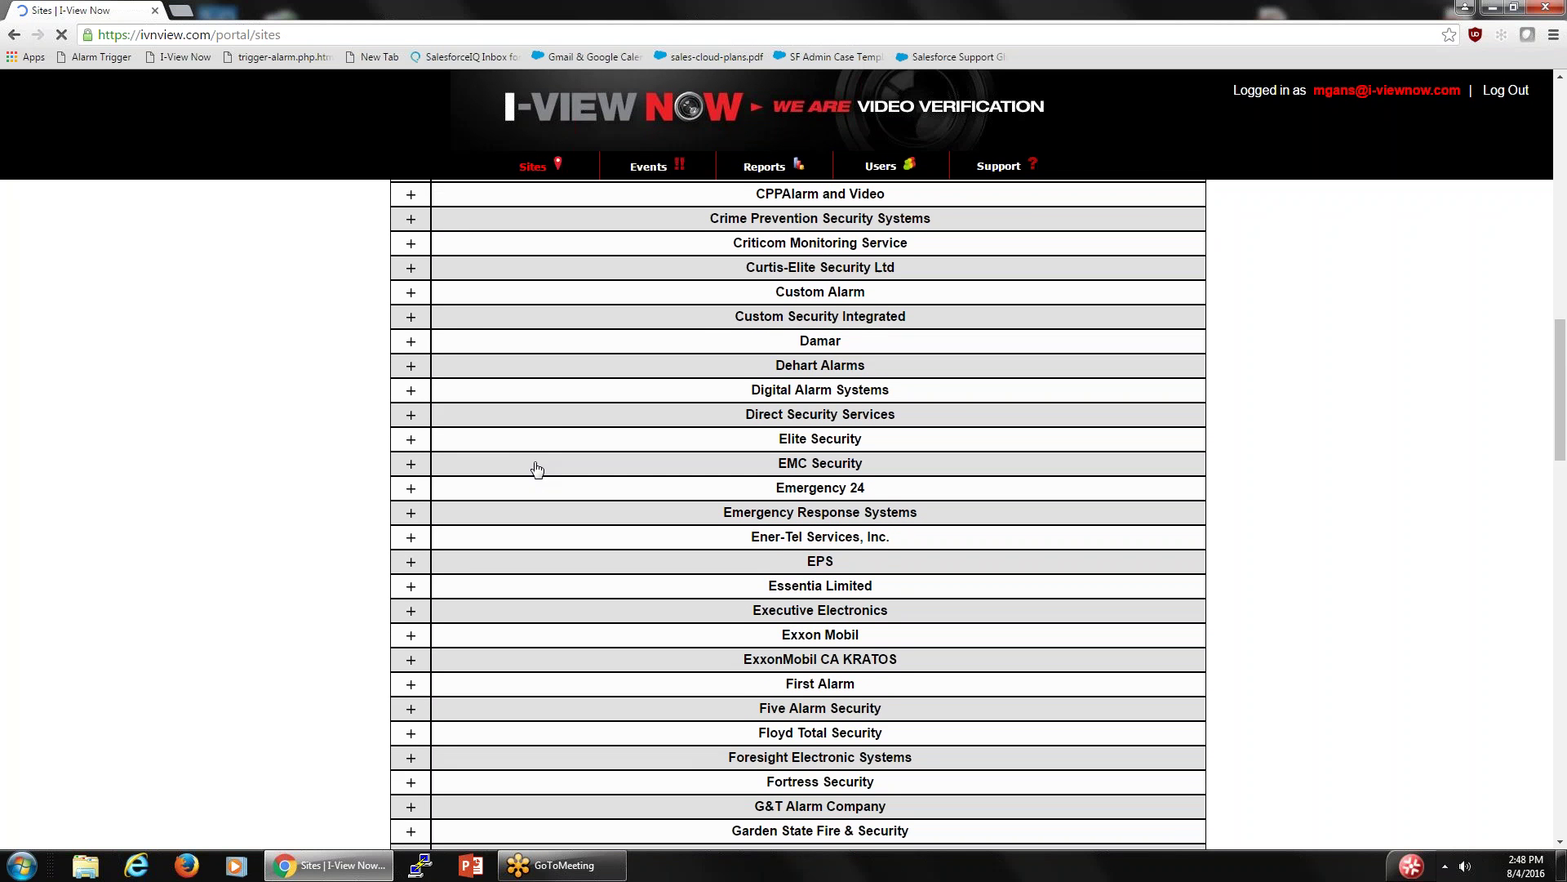
{"action": "scroll", "coordinate": [536, 469], "scroll_direction": "up", "scroll_amount": 7}
{"action": "scroll", "coordinate": [537, 469], "scroll_direction": "up", "scroll_amount": 3}
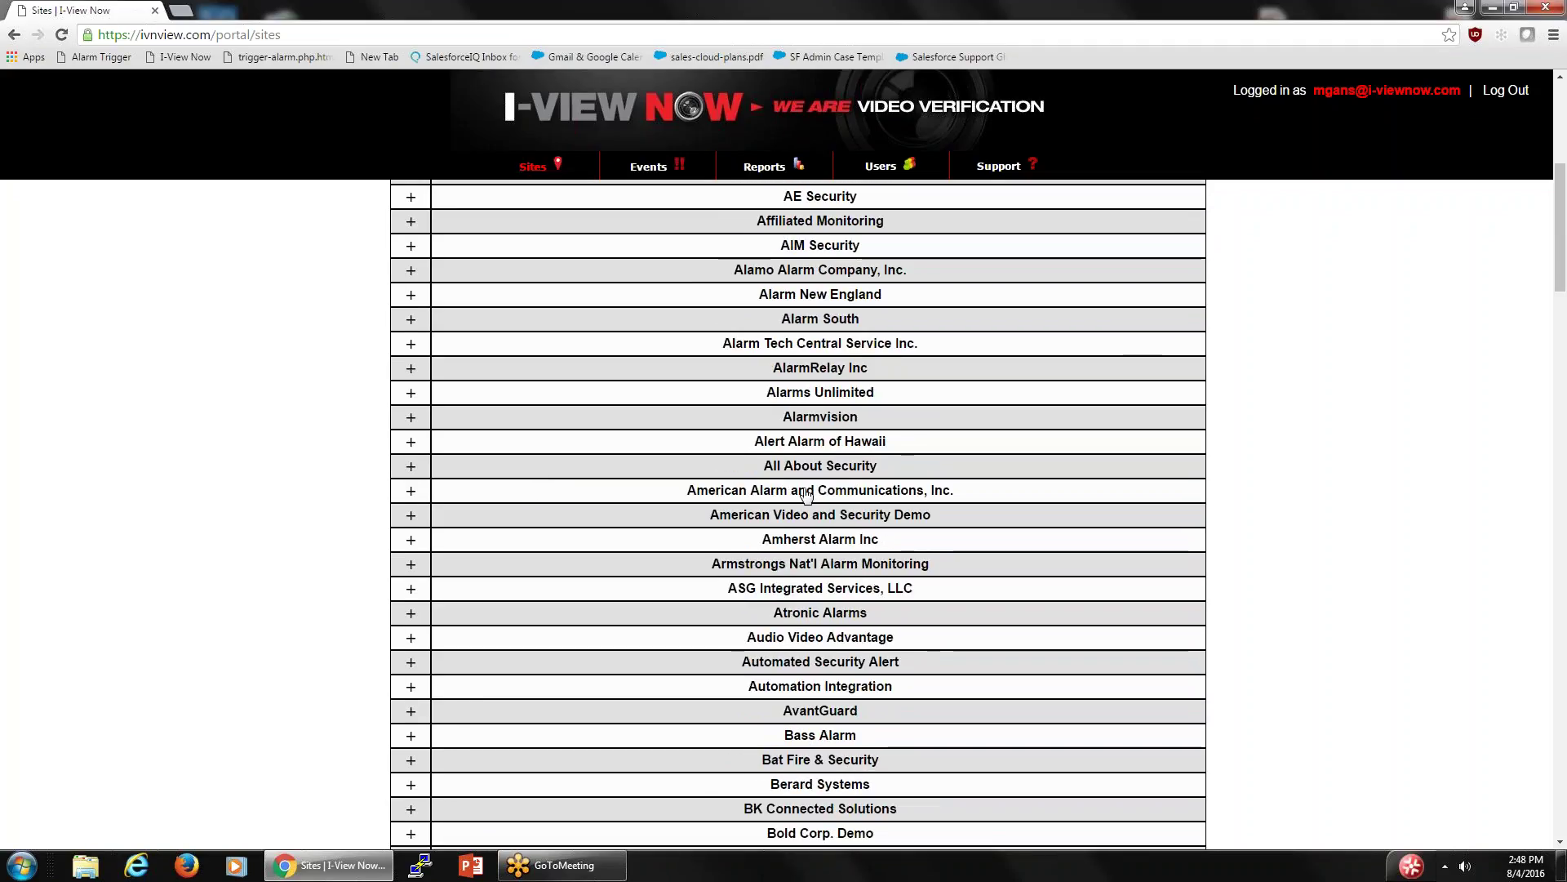
{"action": "left_click", "coordinate": [410, 516]}
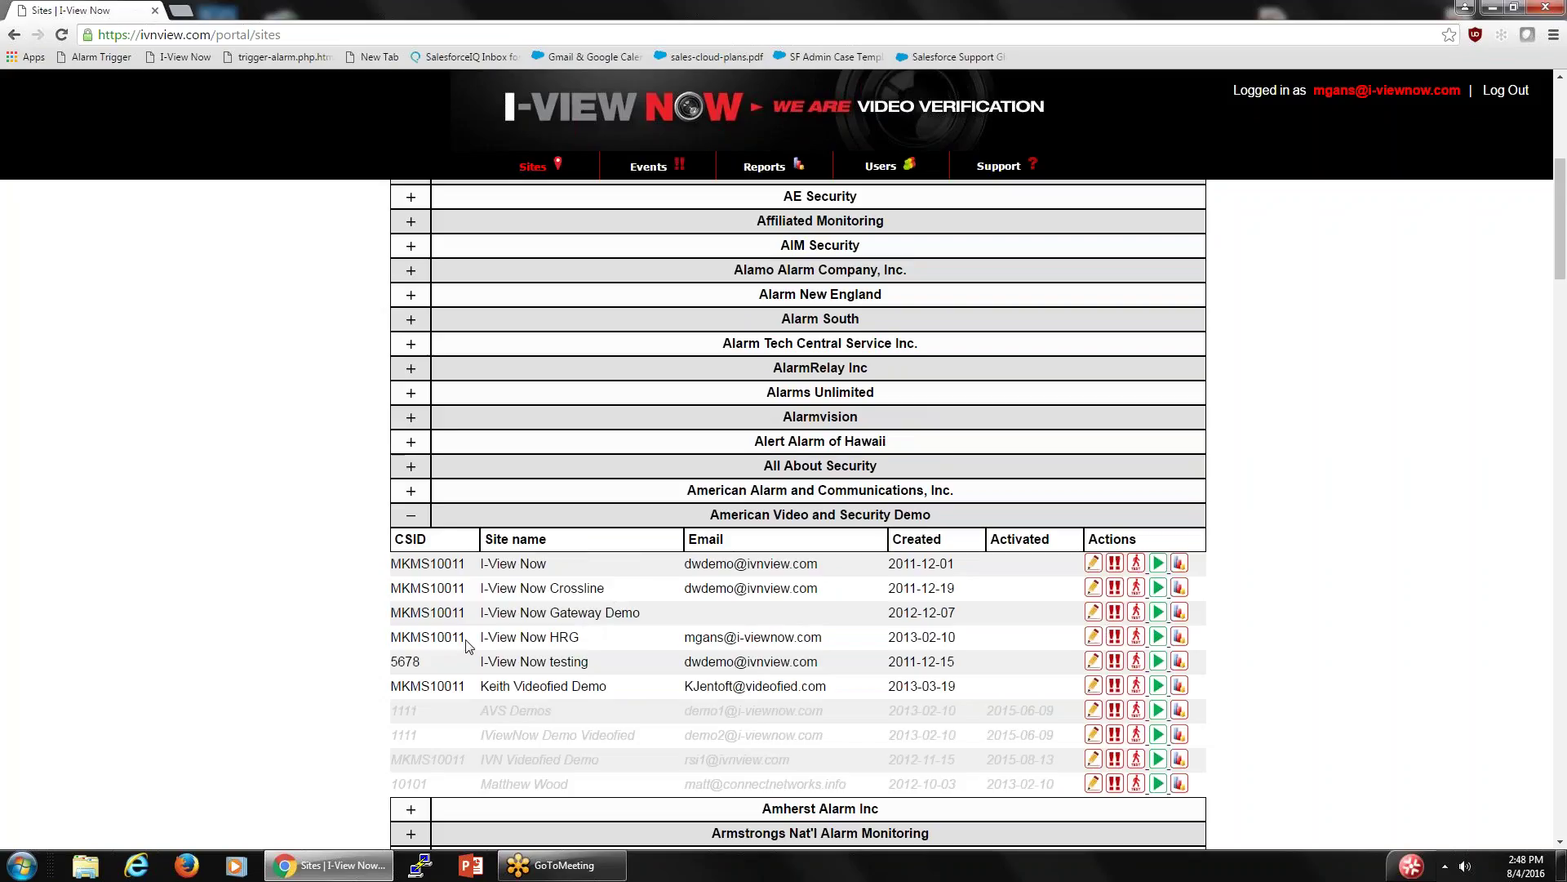
- Copy the I-View Now HRG site's CSID and go back to the Events page
{"action": "left_click_drag", "start_coordinate": [466, 639], "coordinate": [391, 637]}
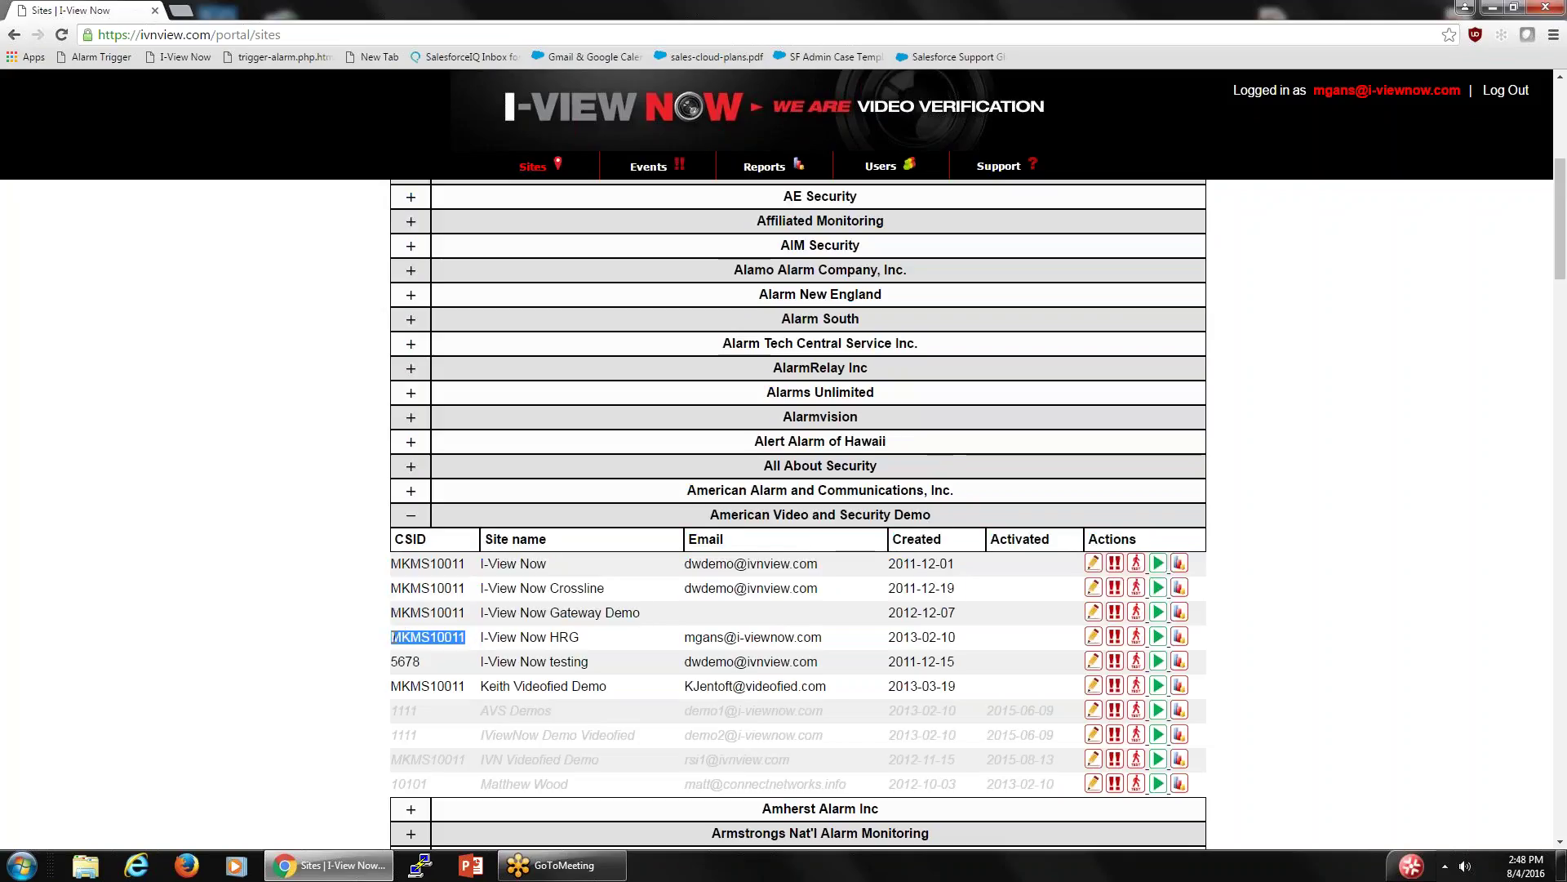
{"action": "right_click", "coordinate": [414, 637]}
{"action": "left_click", "coordinate": [478, 649]}
{"action": "left_click", "coordinate": [649, 167]}
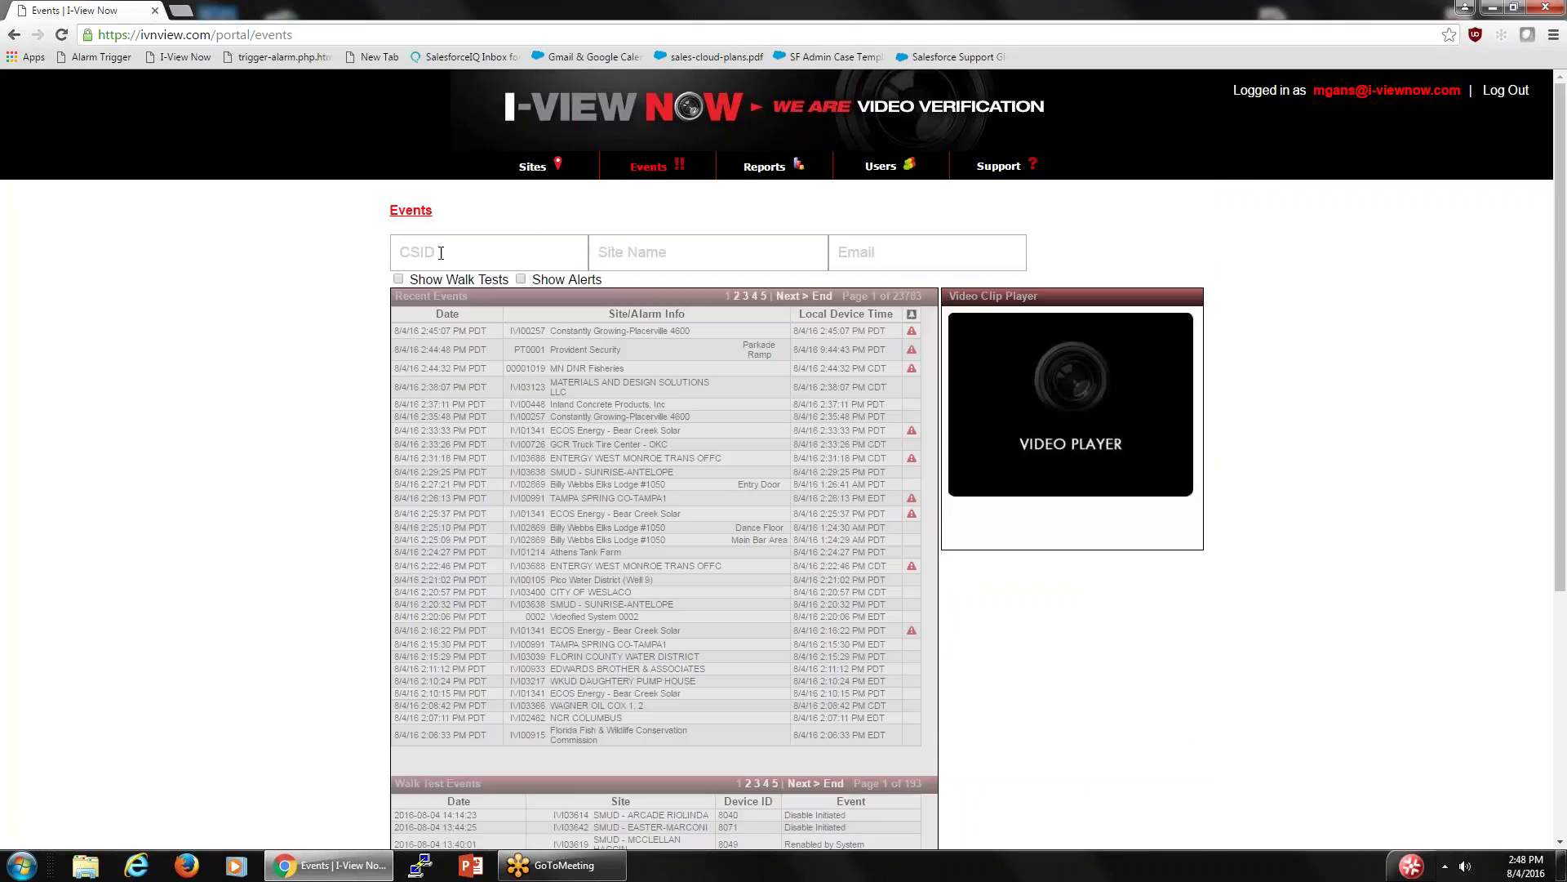
{"action": "left_click", "coordinate": [435, 255]}
{"action": "right_click", "coordinate": [406, 252]}
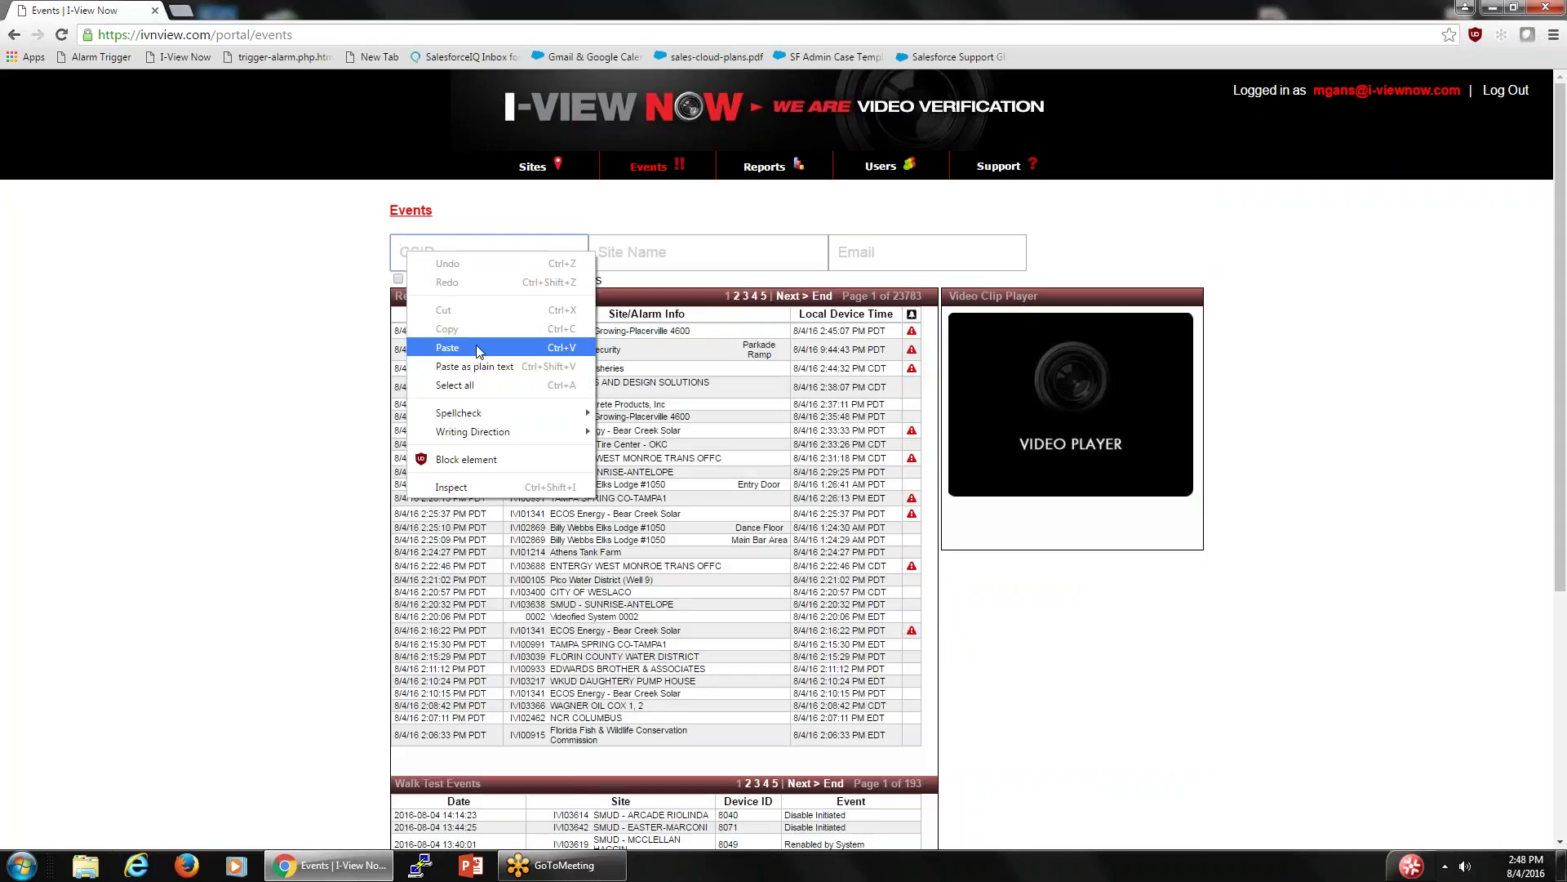
{"action": "left_click", "coordinate": [477, 349]}
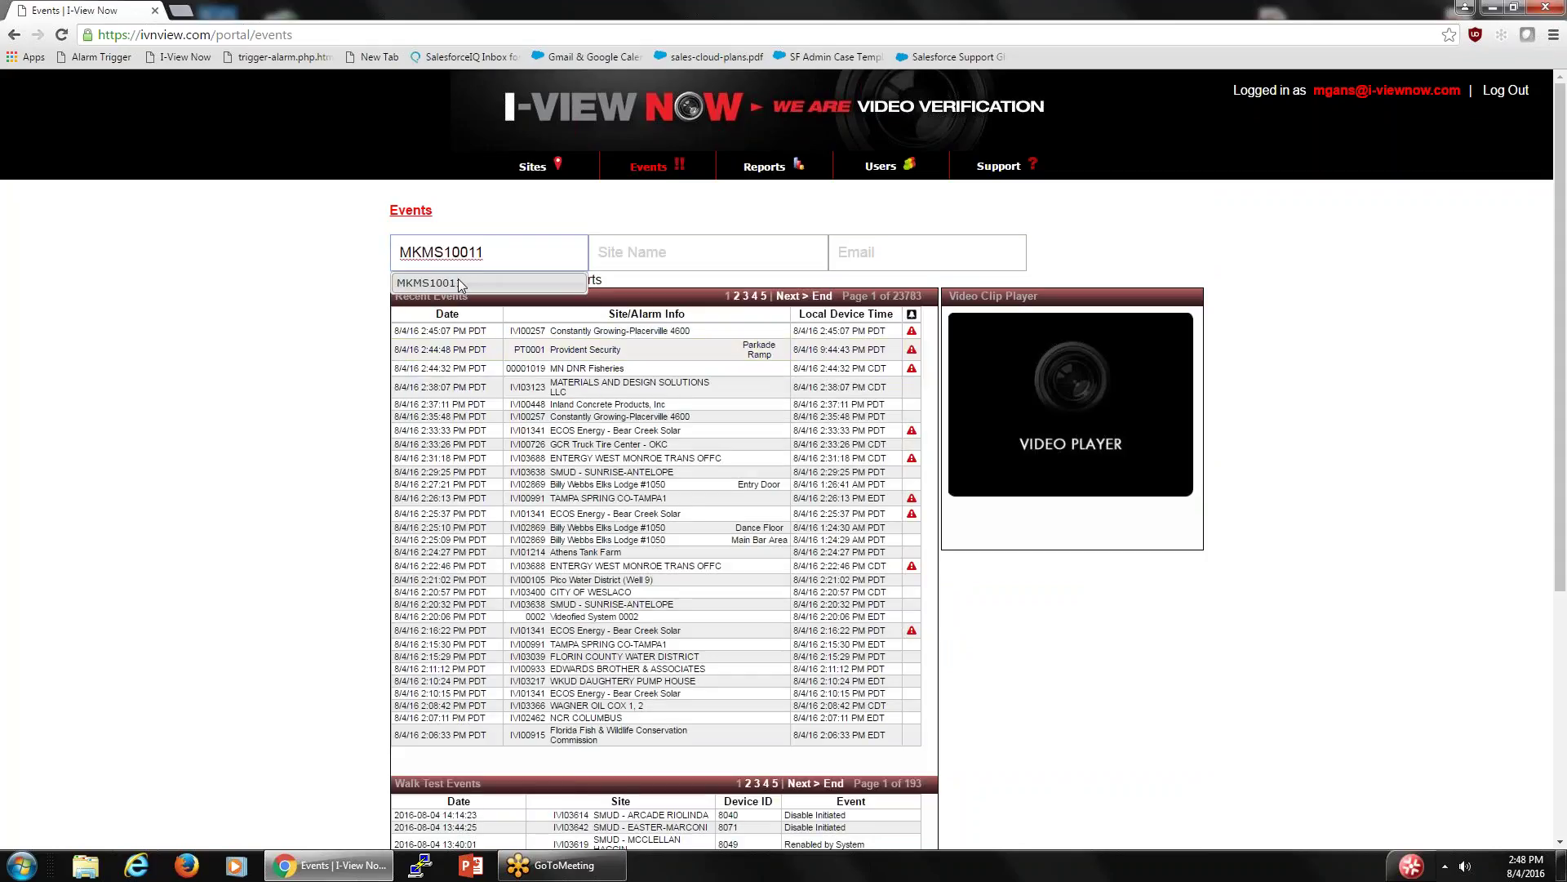
{"action": "left_click", "coordinate": [459, 281]}
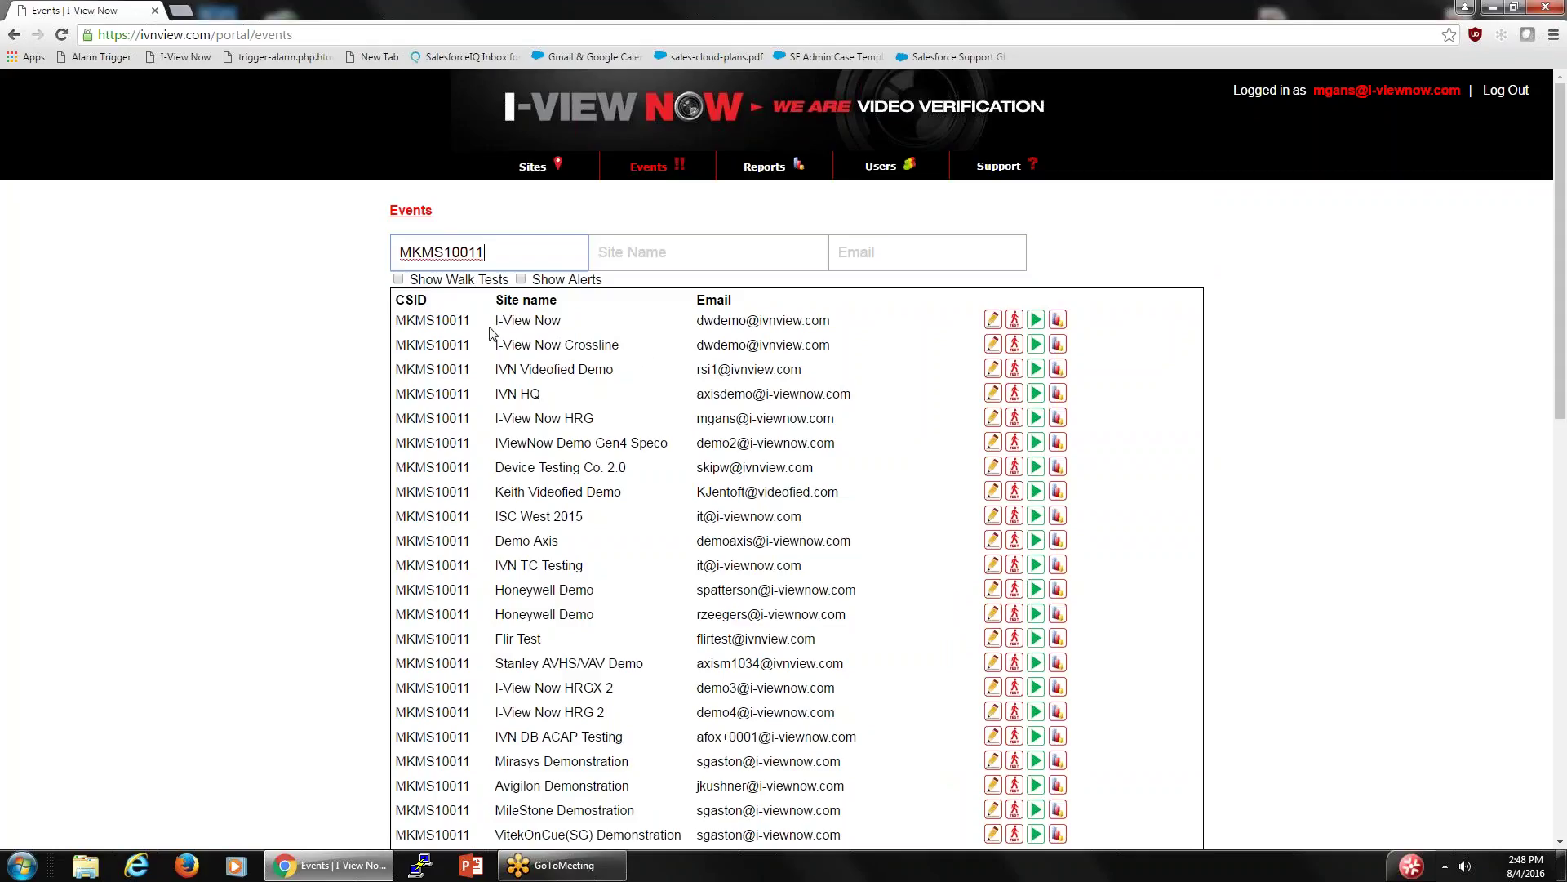
{"action": "scroll", "coordinate": [490, 335], "scroll_direction": "down", "scroll_amount": 7}
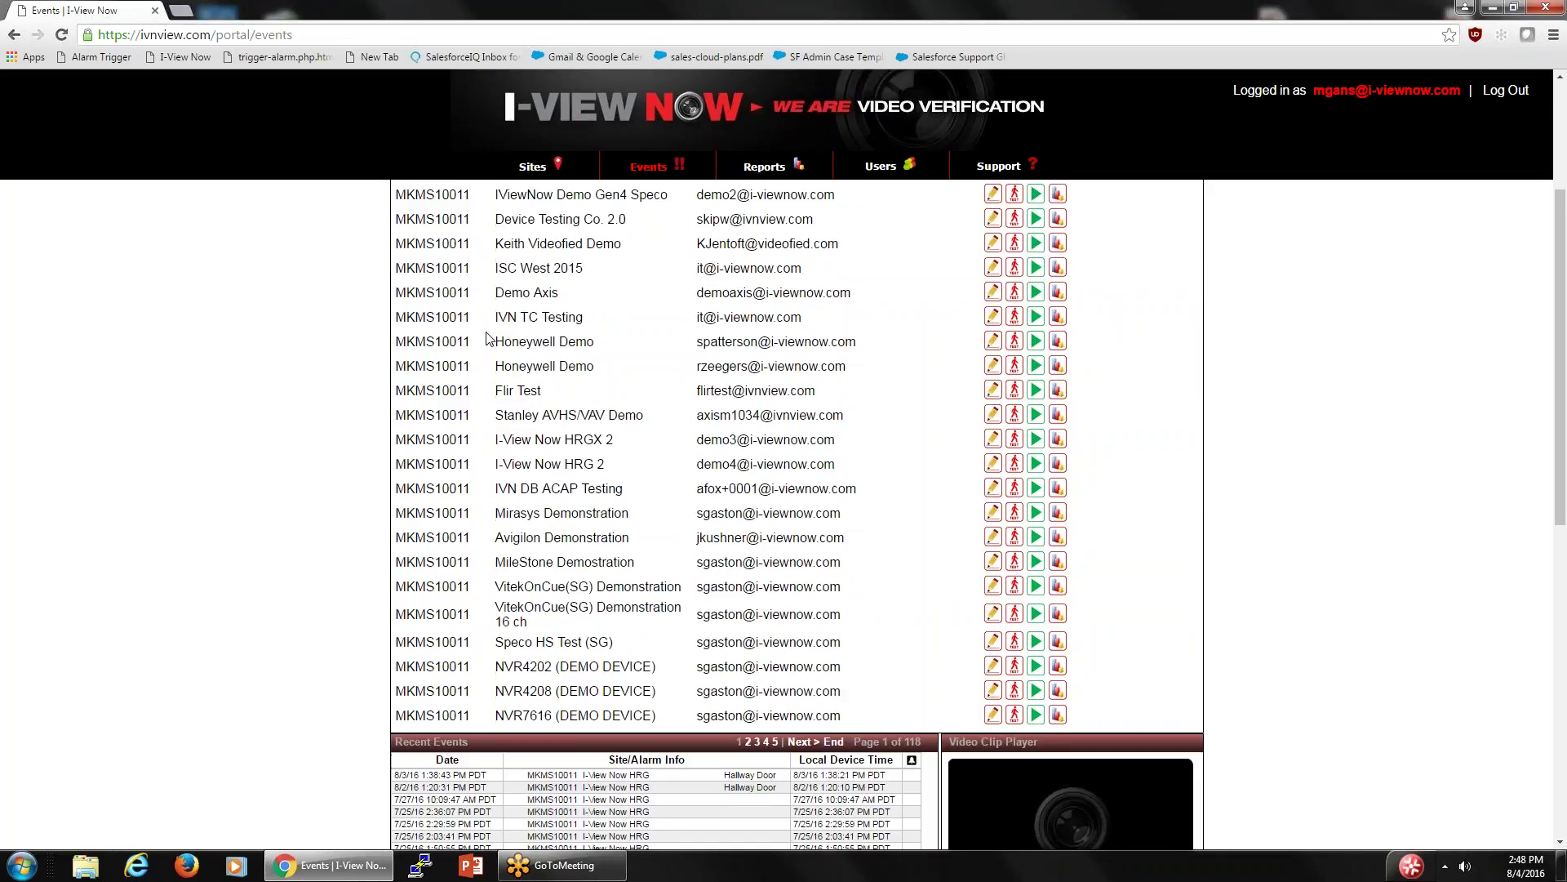
{"action": "scroll", "coordinate": [487, 337], "scroll_direction": "down", "scroll_amount": 3}
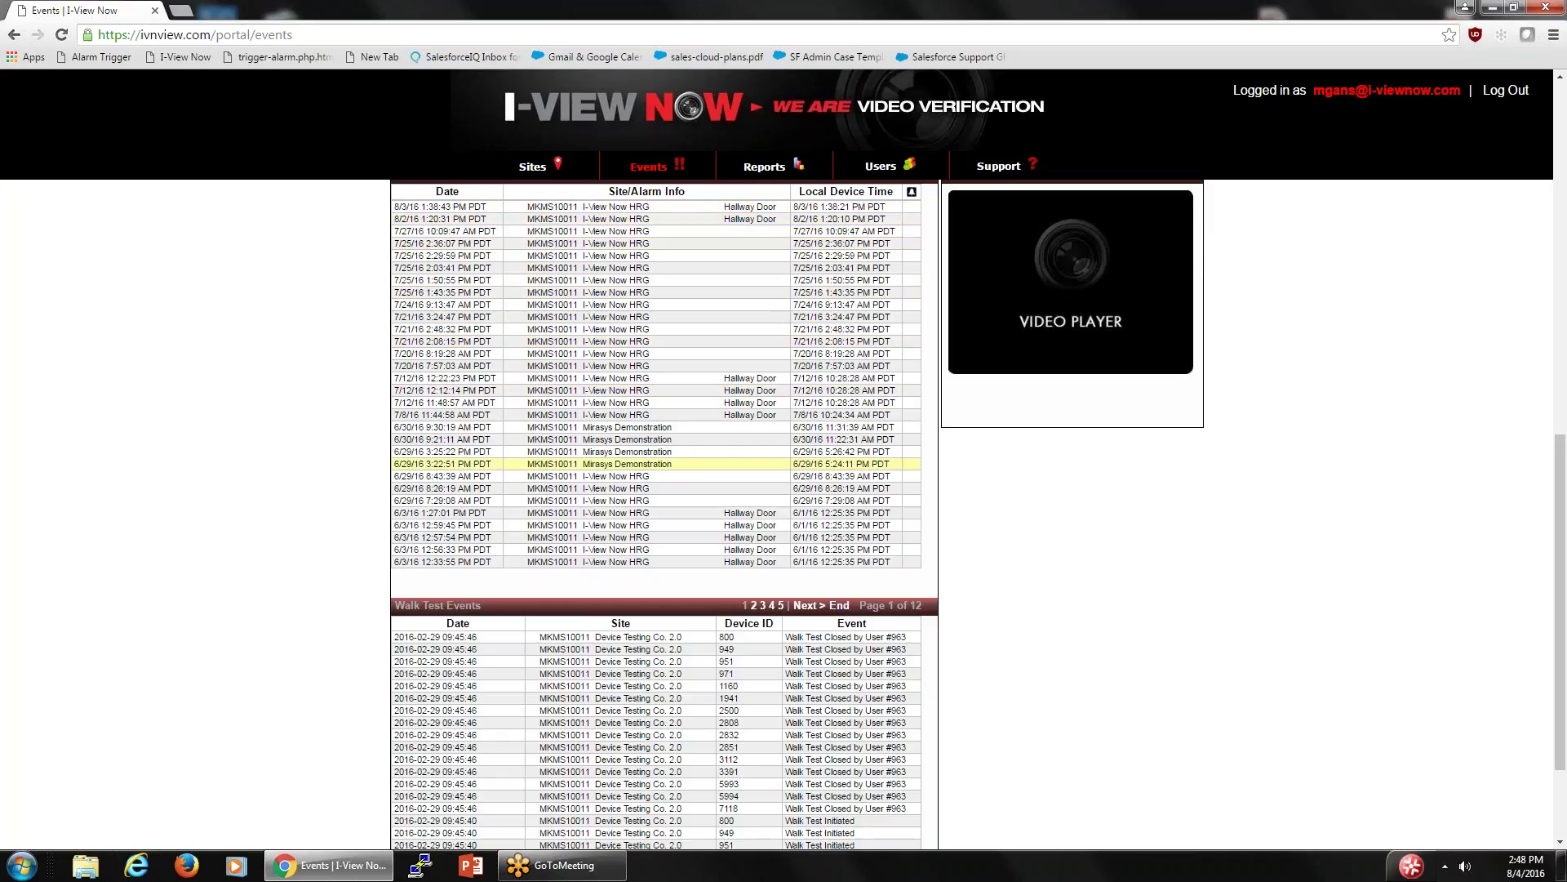
{"action": "scroll", "coordinate": [543, 581], "scroll_direction": "down", "scroll_amount": 3}
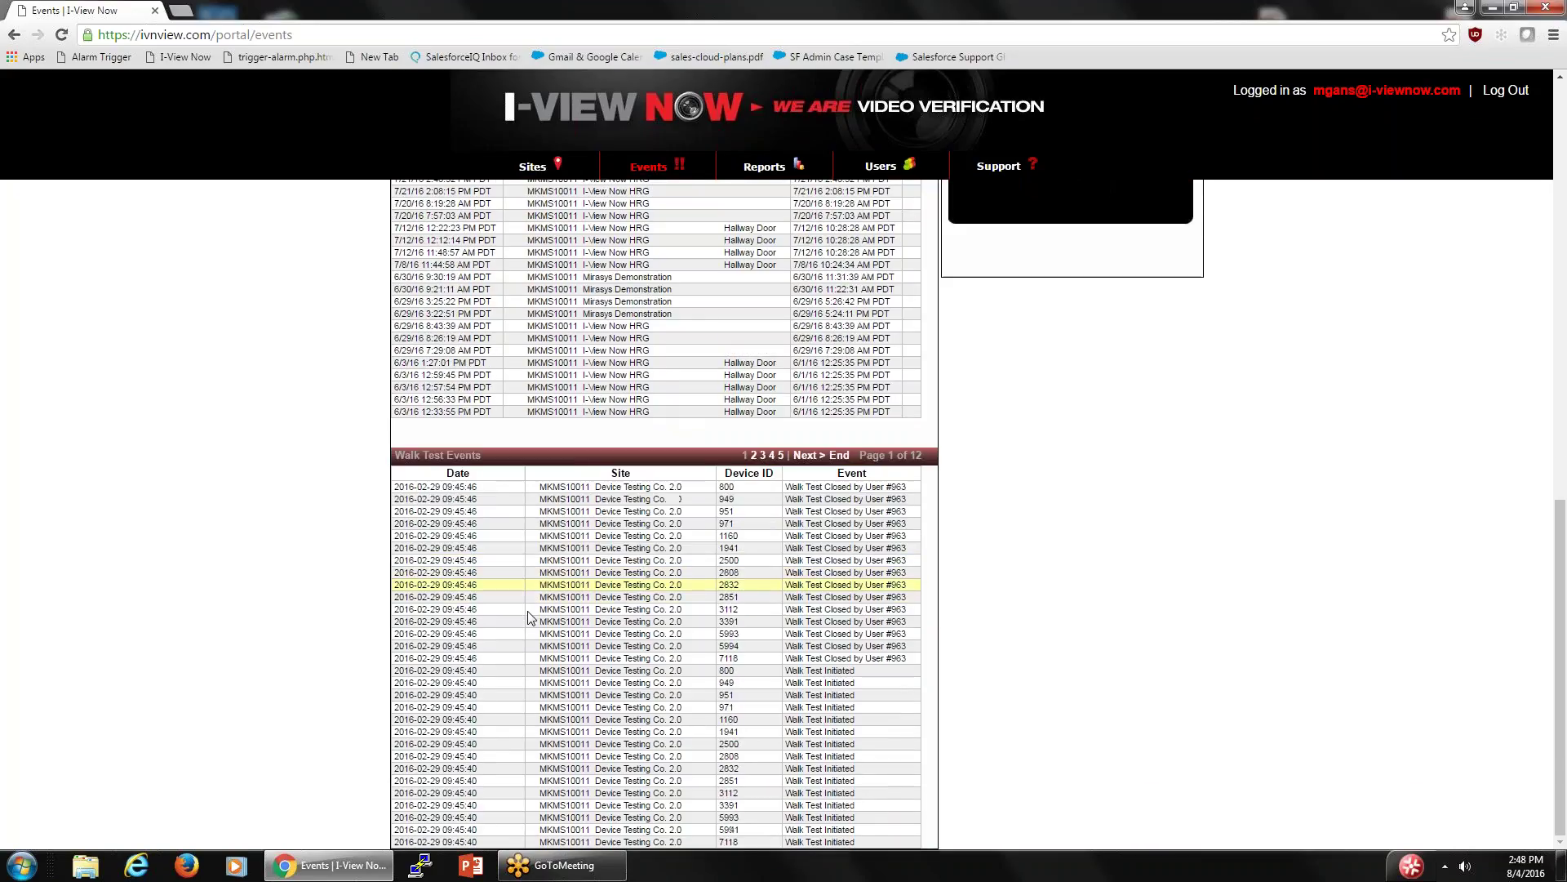
{"action": "scroll", "coordinate": [641, 502], "scroll_direction": "up", "scroll_amount": 4}
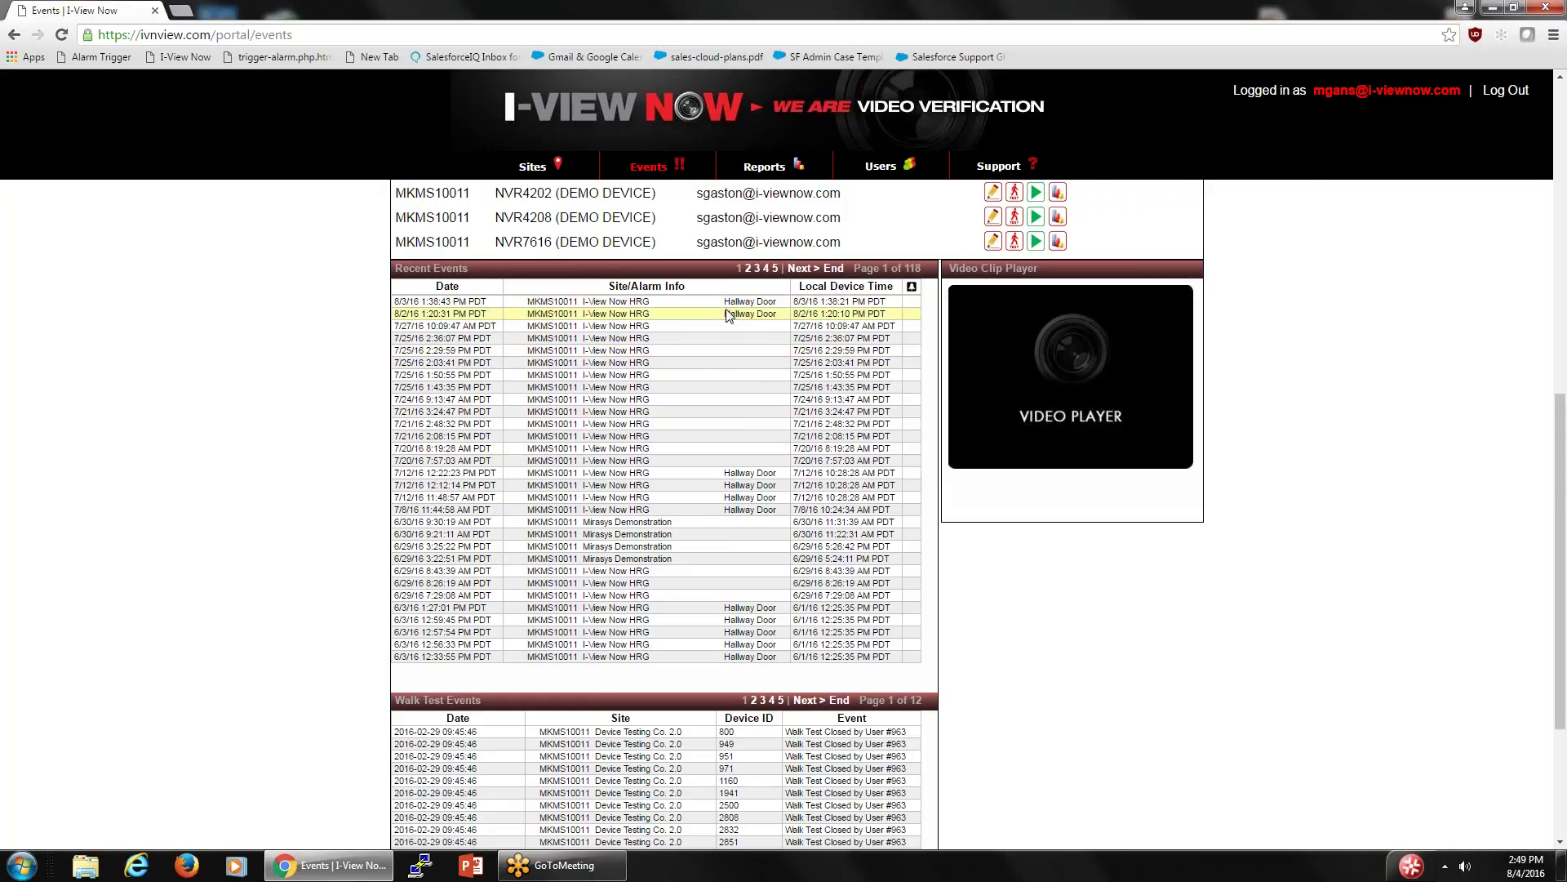
- View the 8/3/16 Hallway Door incident #1109104 and play its clip, then show all events again
{"action": "left_click", "coordinate": [668, 301]}
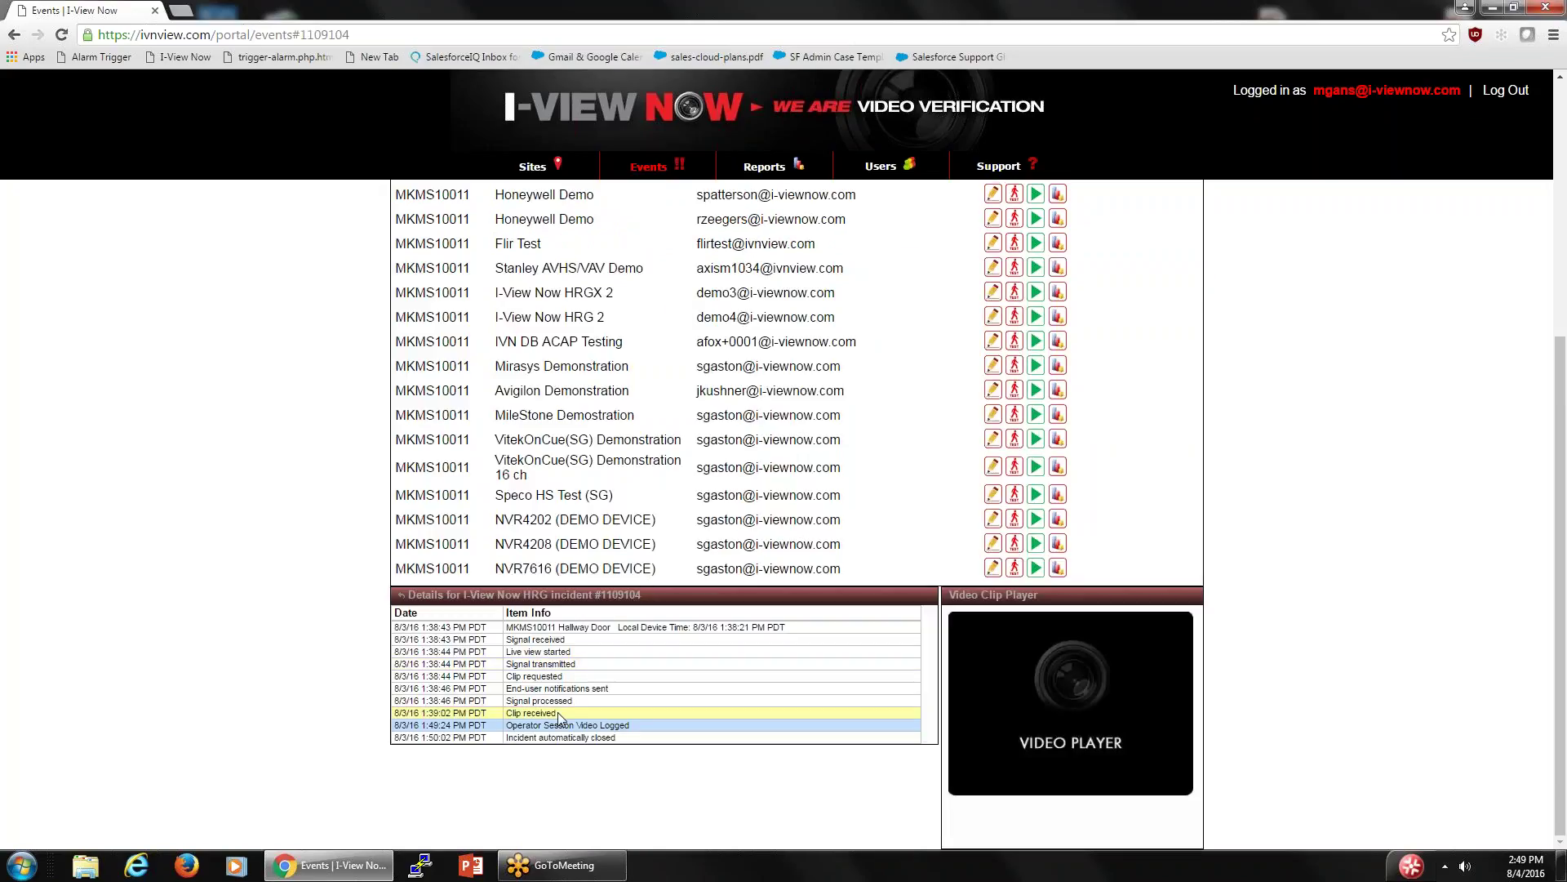
{"action": "left_click", "coordinate": [557, 711]}
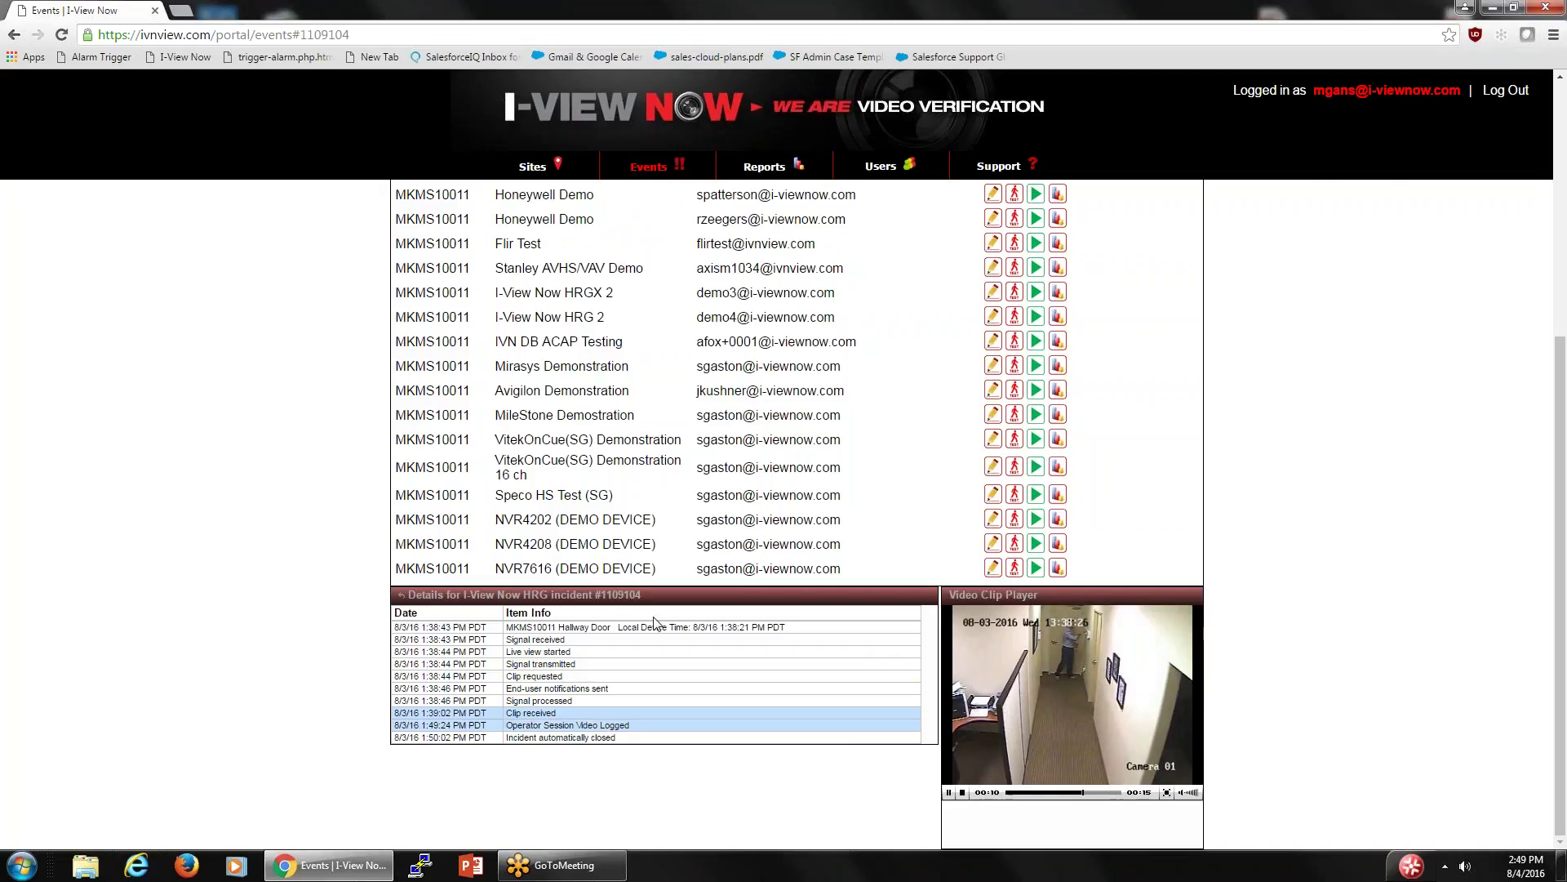
{"action": "scroll", "coordinate": [546, 680], "scroll_direction": "up", "scroll_amount": 5}
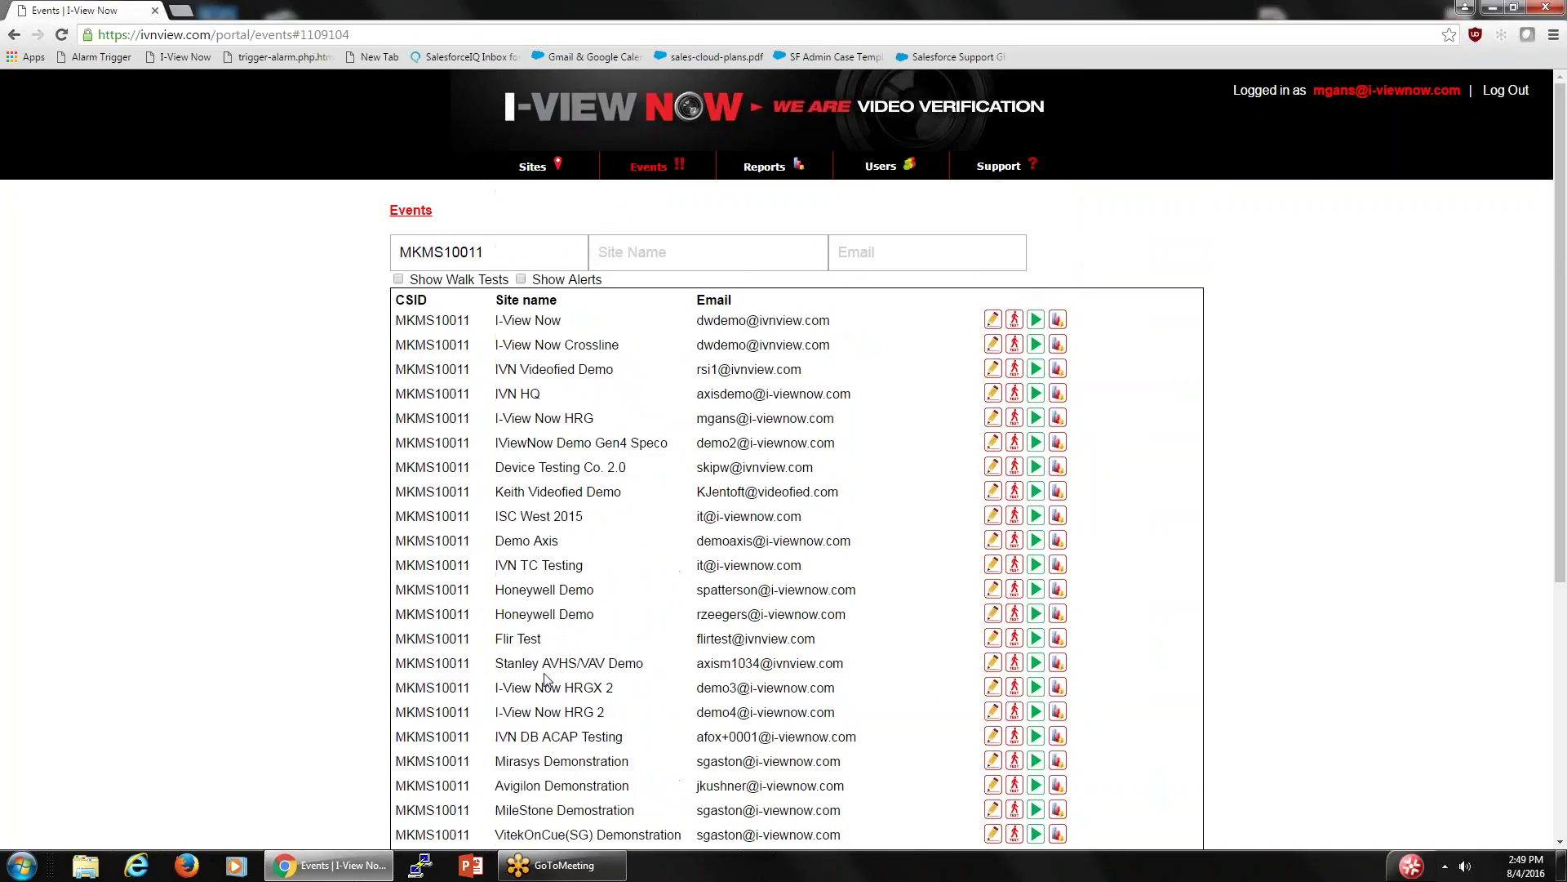
{"action": "left_click", "coordinate": [650, 169]}
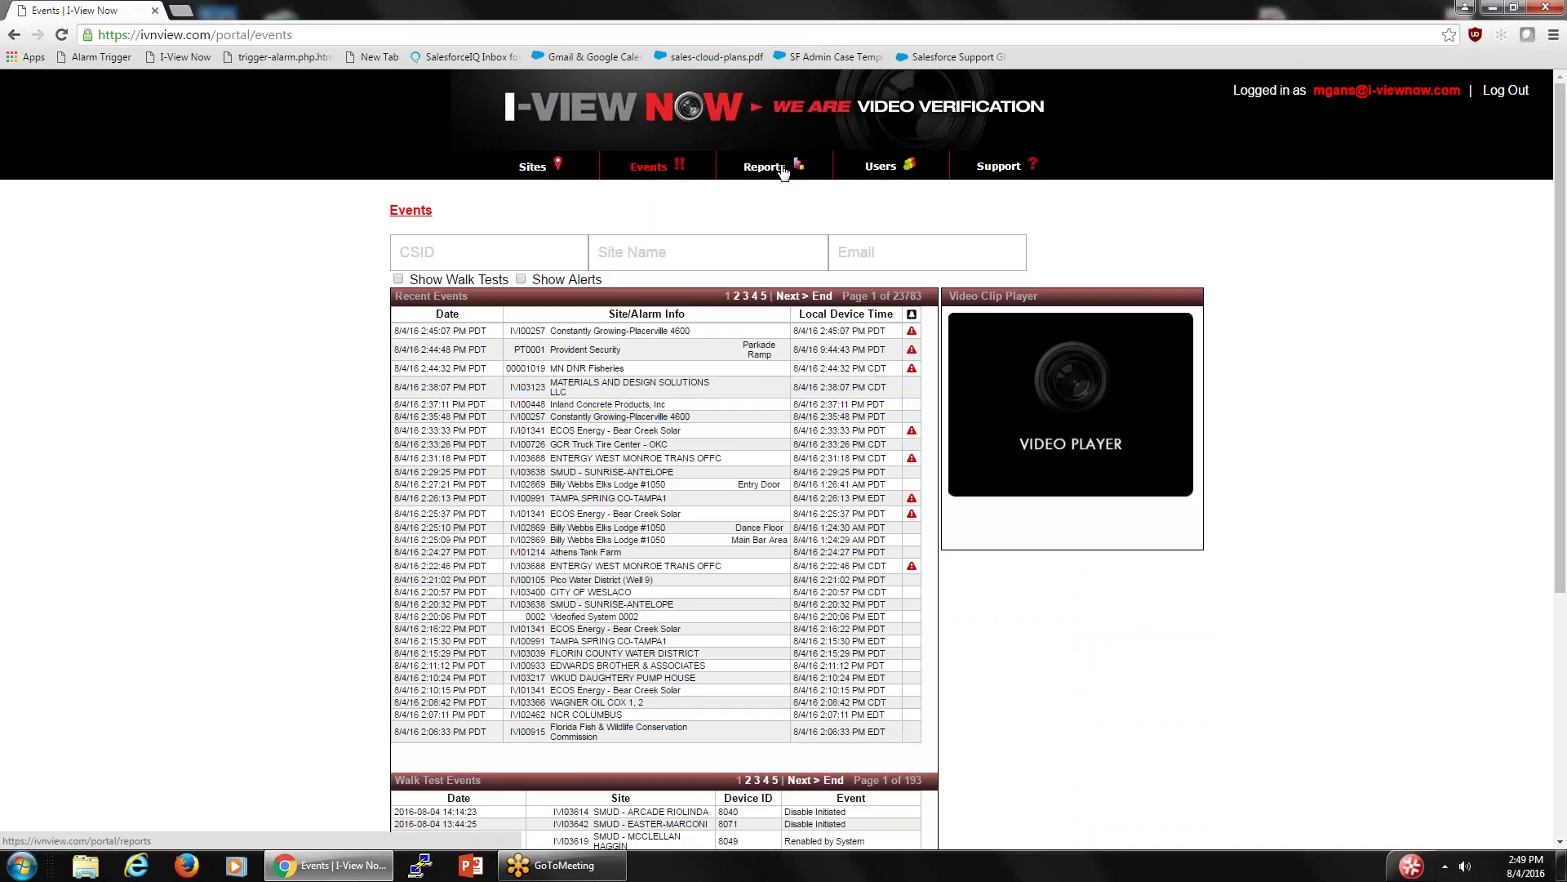
- Show the Users page with portal users, ten user groups and the Admin group's permissions
{"action": "left_click", "coordinate": [879, 168]}
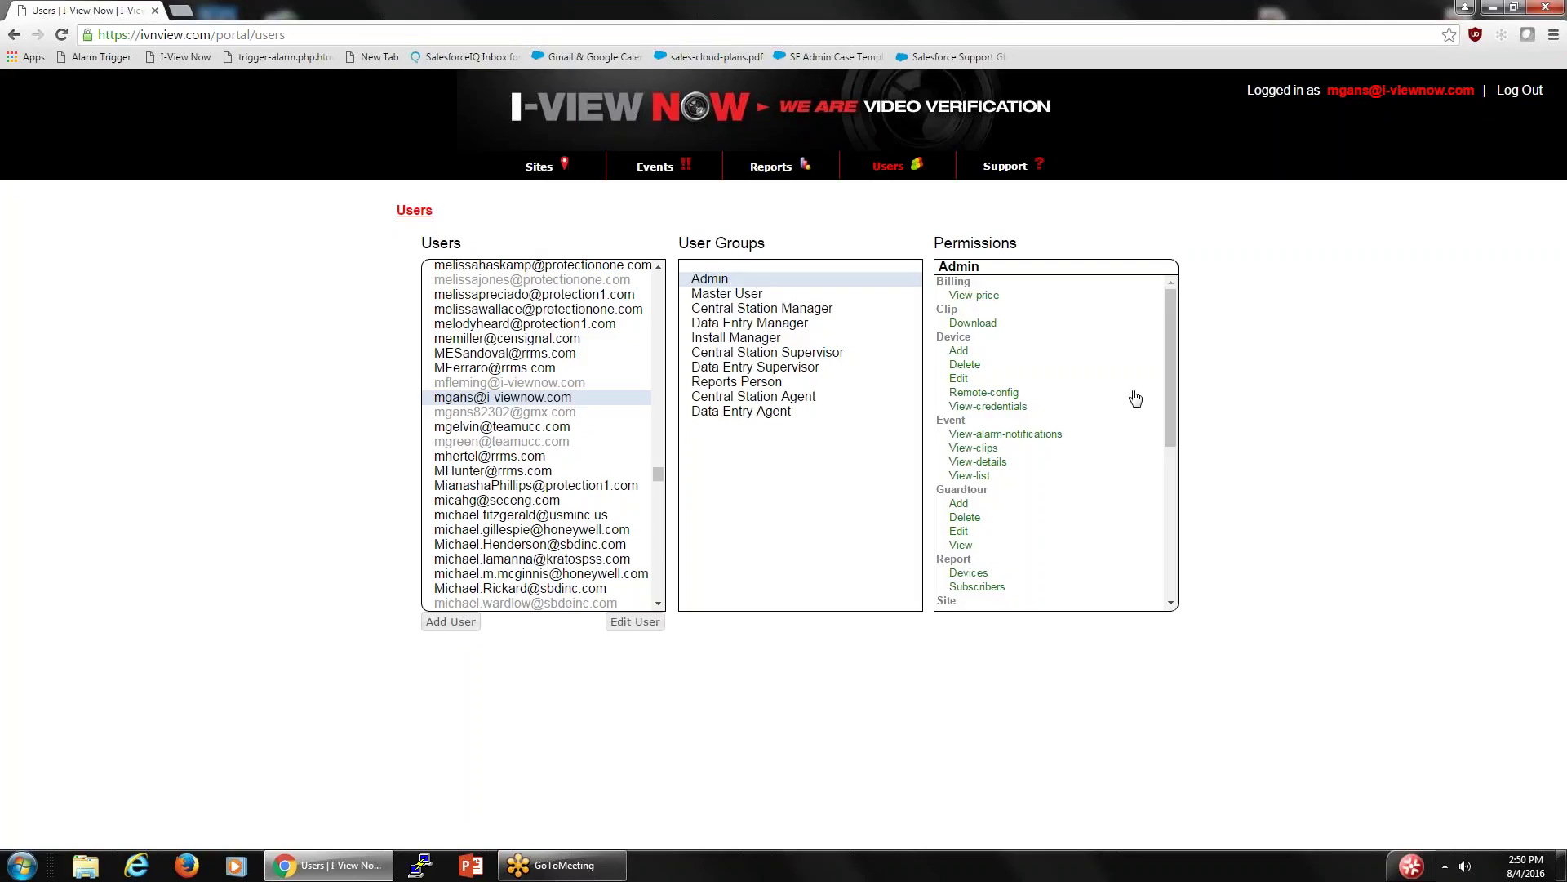
{"action": "left_click", "coordinate": [724, 296]}
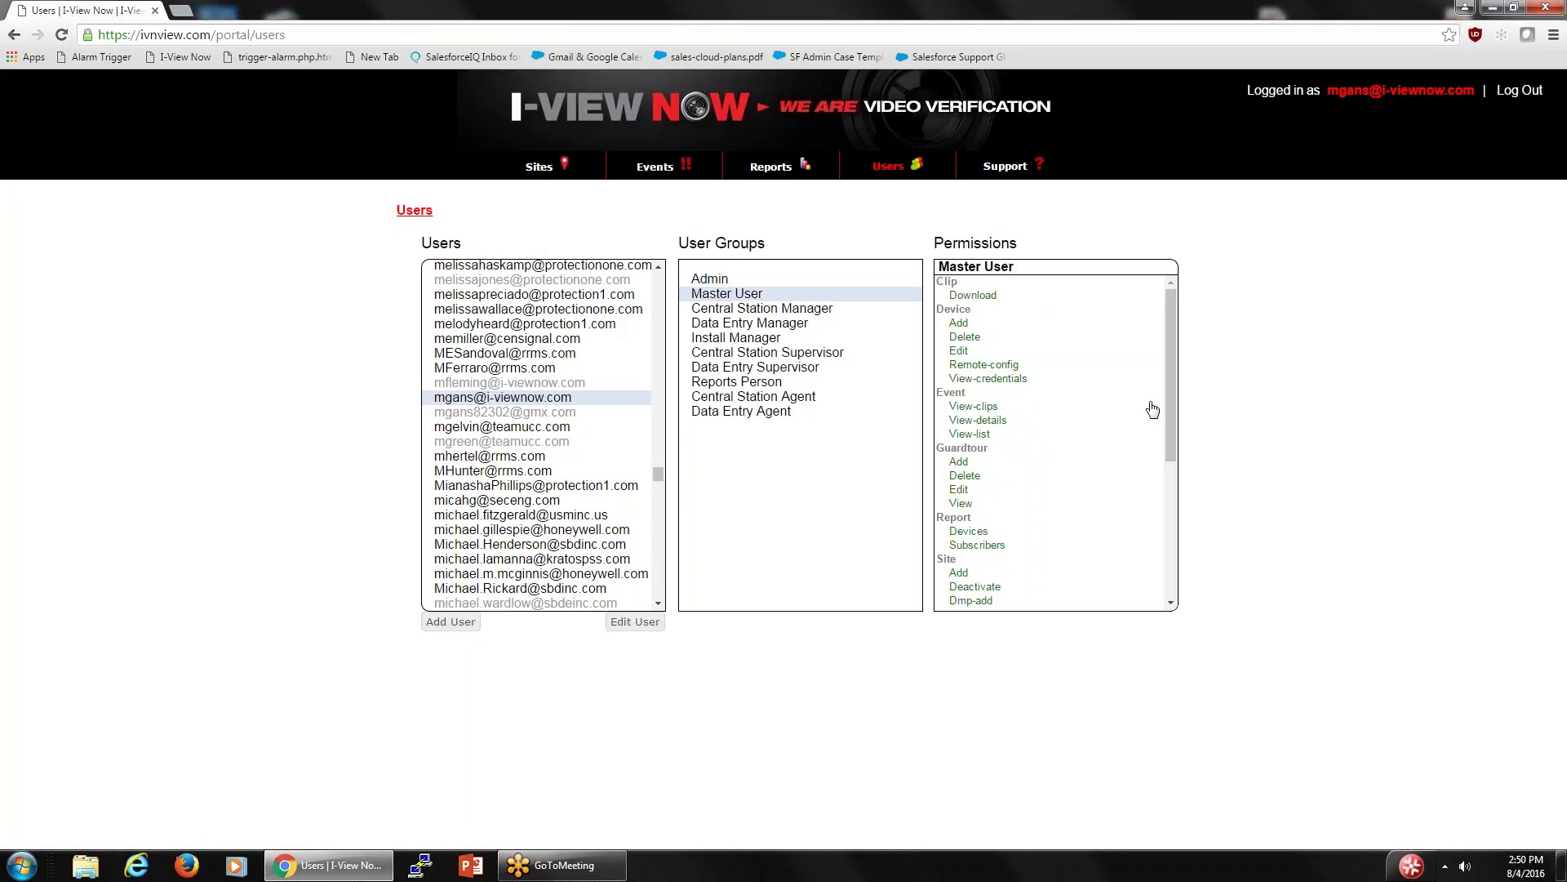
{"action": "left_click_drag", "start_coordinate": [1176, 331], "coordinate": [1200, 273]}
{"action": "left_click", "coordinate": [758, 312]}
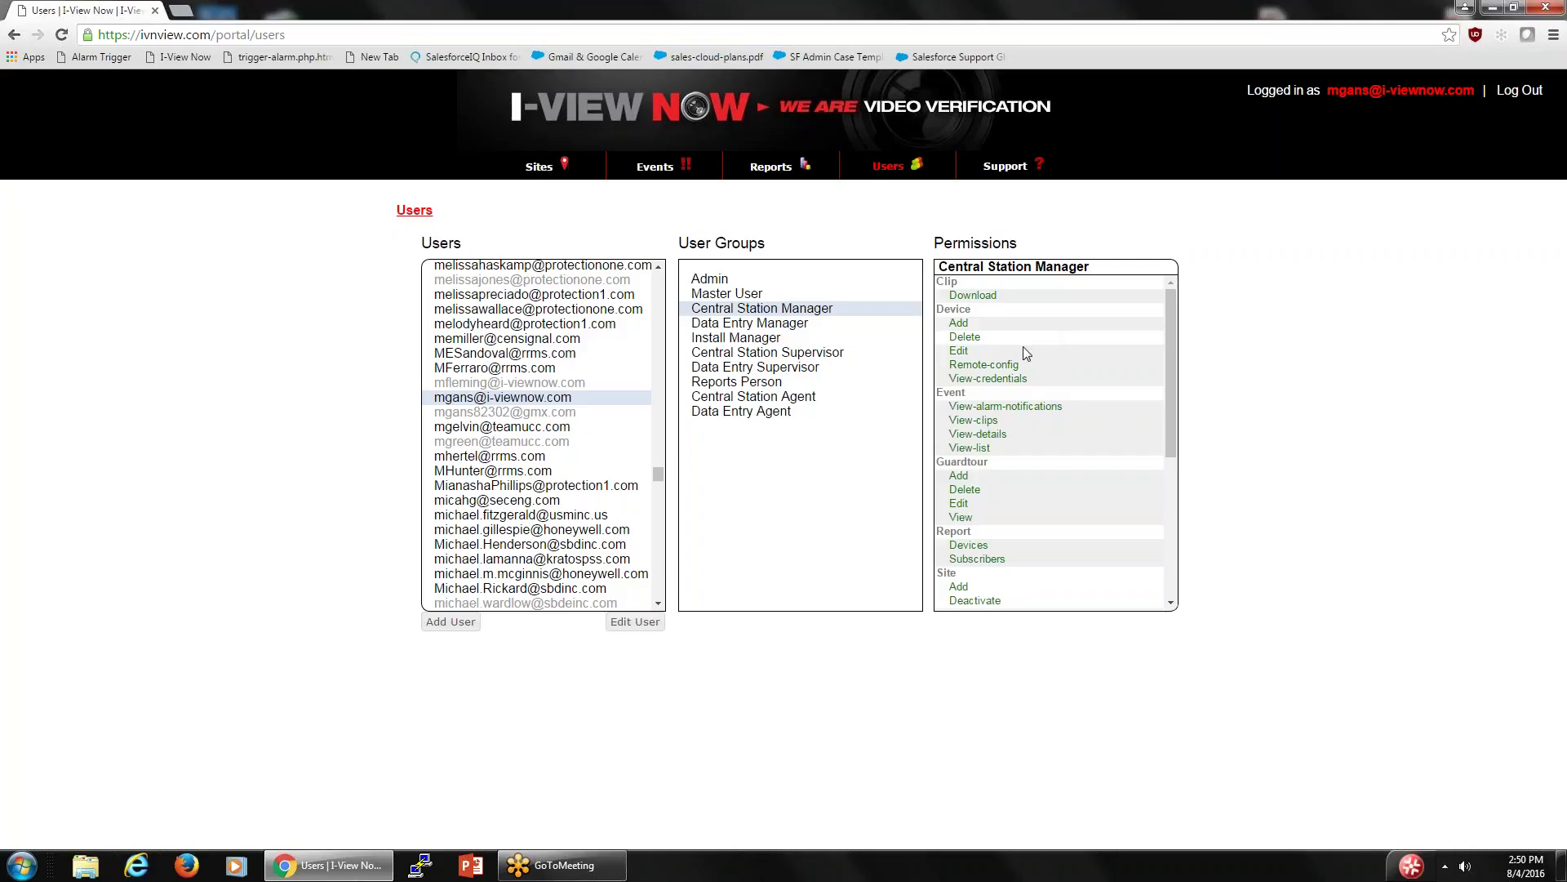
{"action": "mouse_move", "coordinate": [1042, 364]}
{"action": "left_click", "coordinate": [767, 325]}
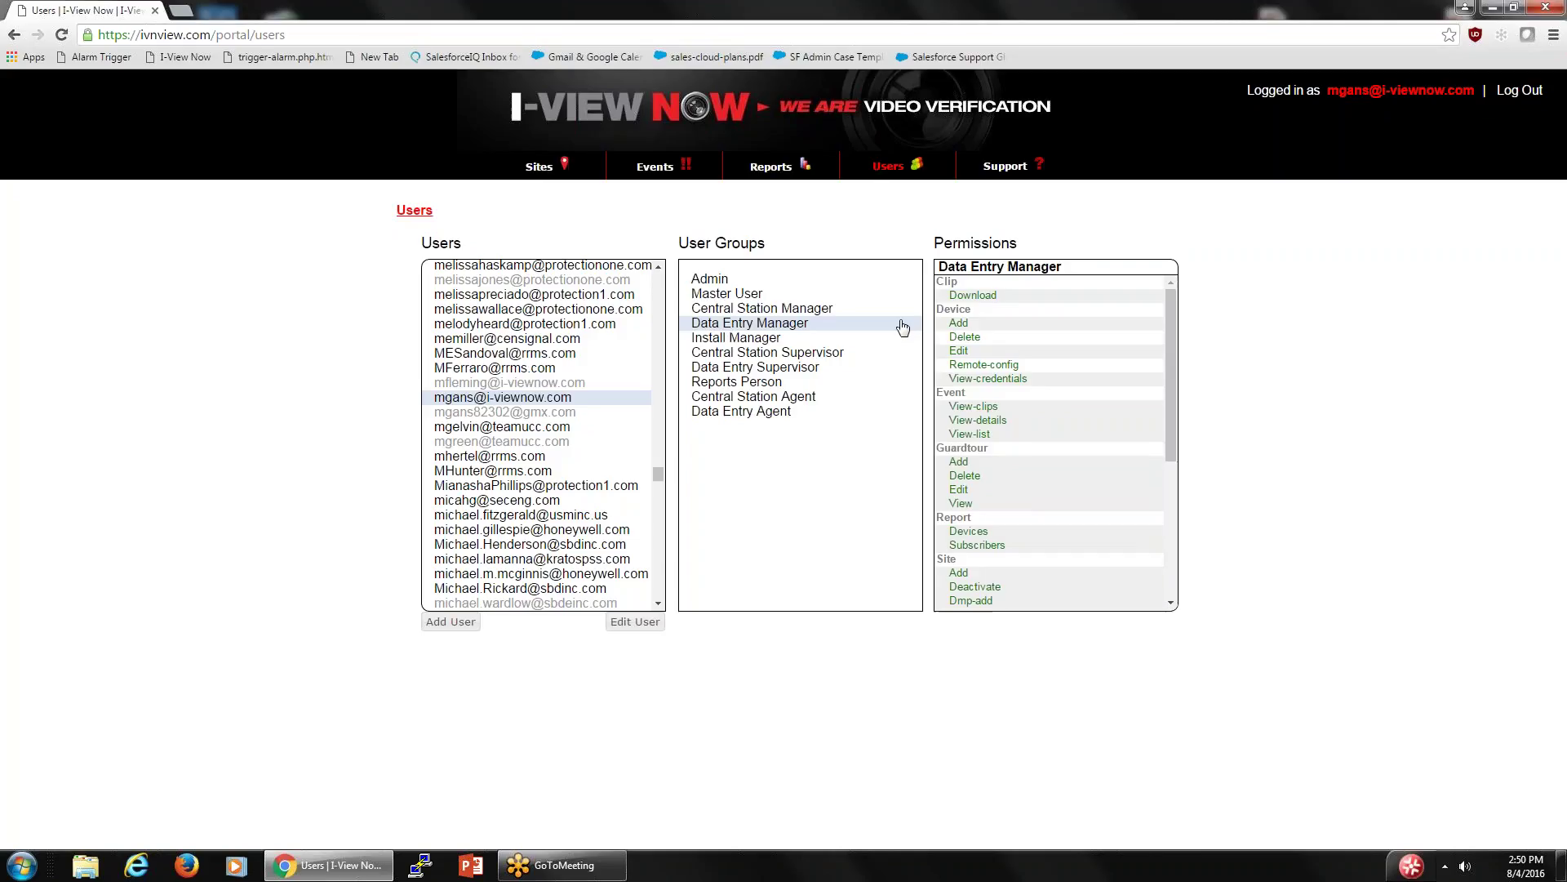
{"action": "left_click", "coordinate": [751, 341]}
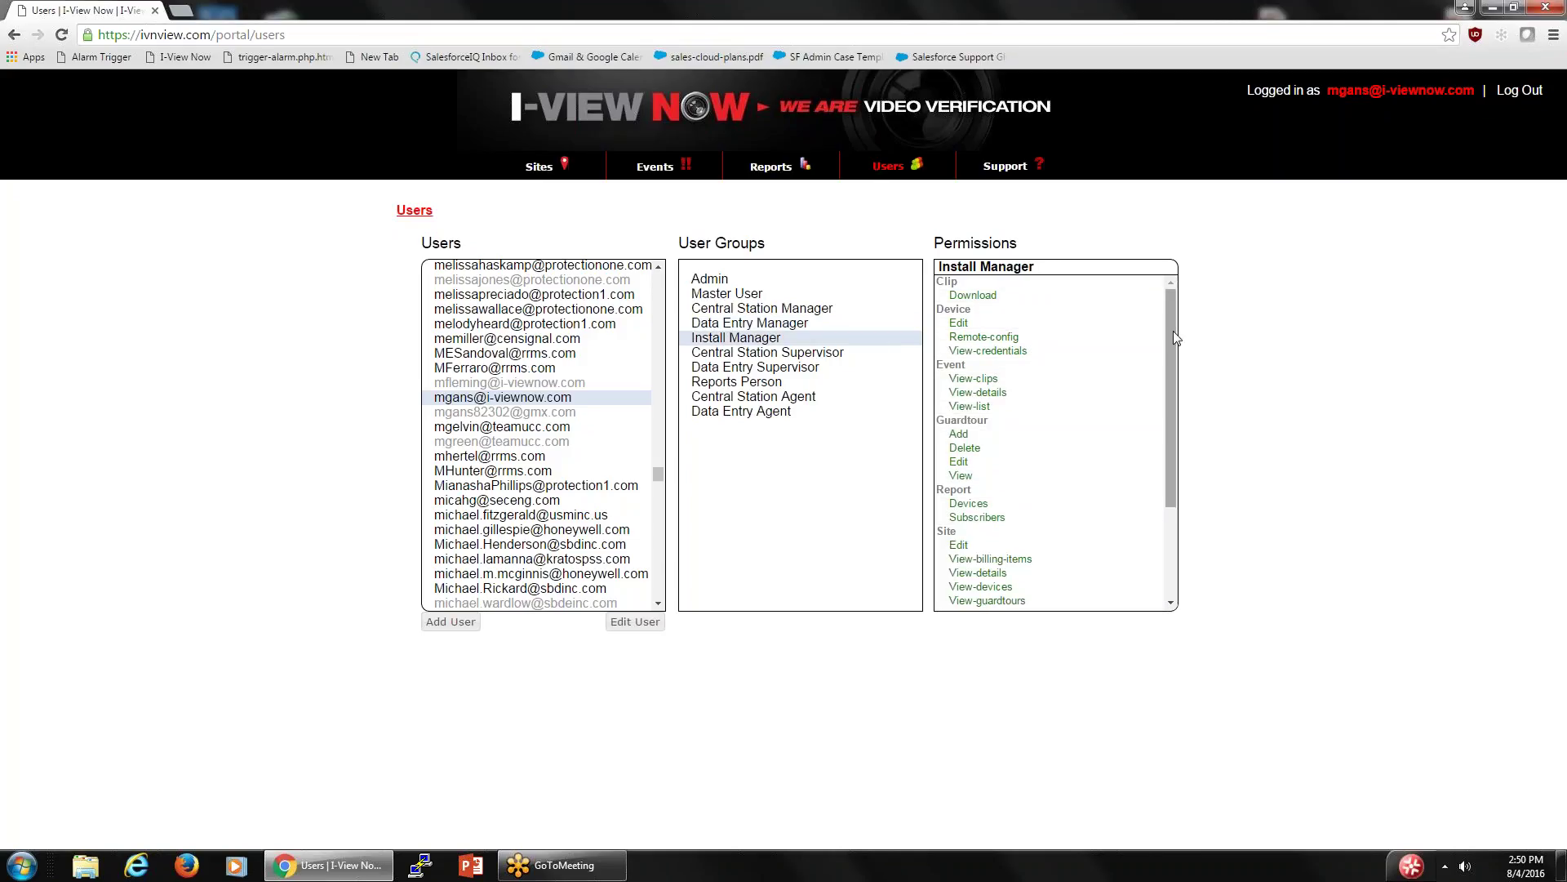
{"action": "left_click_drag", "start_coordinate": [1171, 339], "coordinate": [1207, 390]}
{"action": "left_click", "coordinate": [737, 355]}
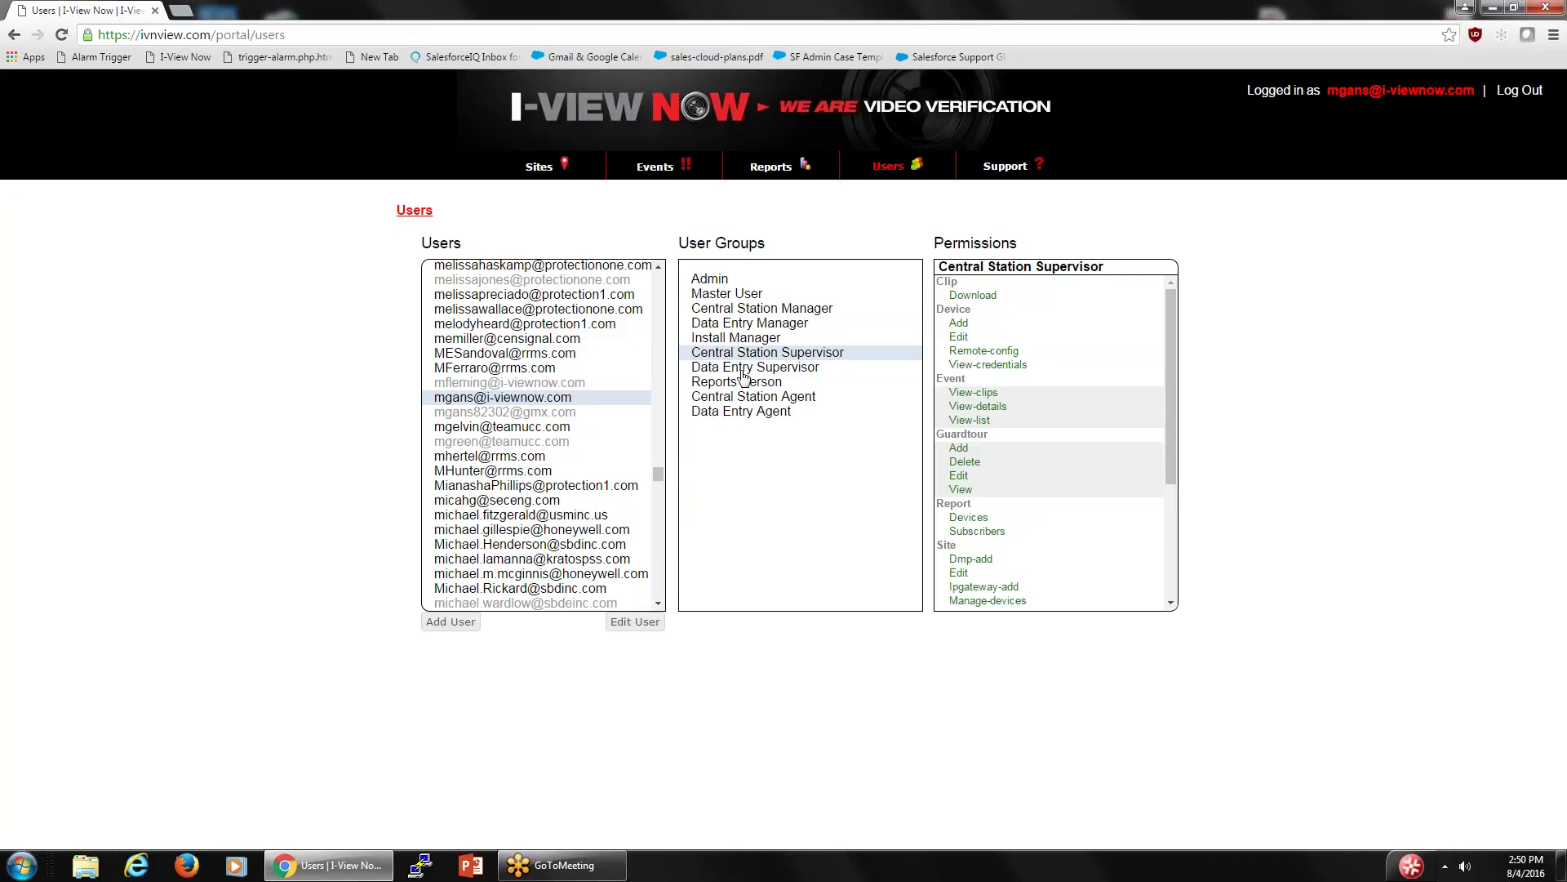
{"action": "left_click", "coordinate": [744, 372]}
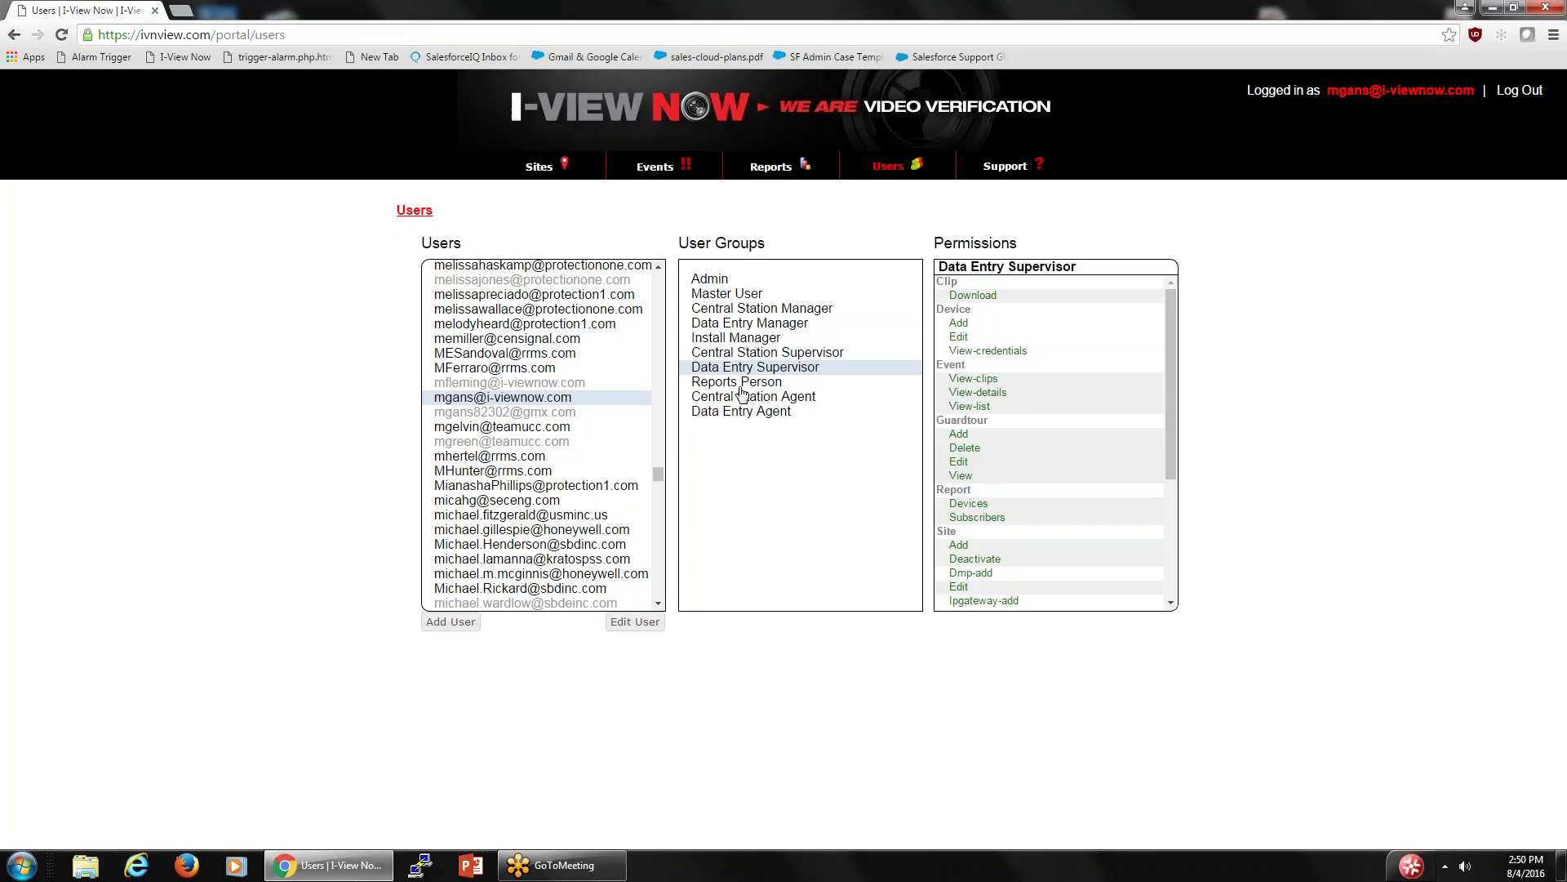
{"action": "left_click", "coordinate": [741, 387]}
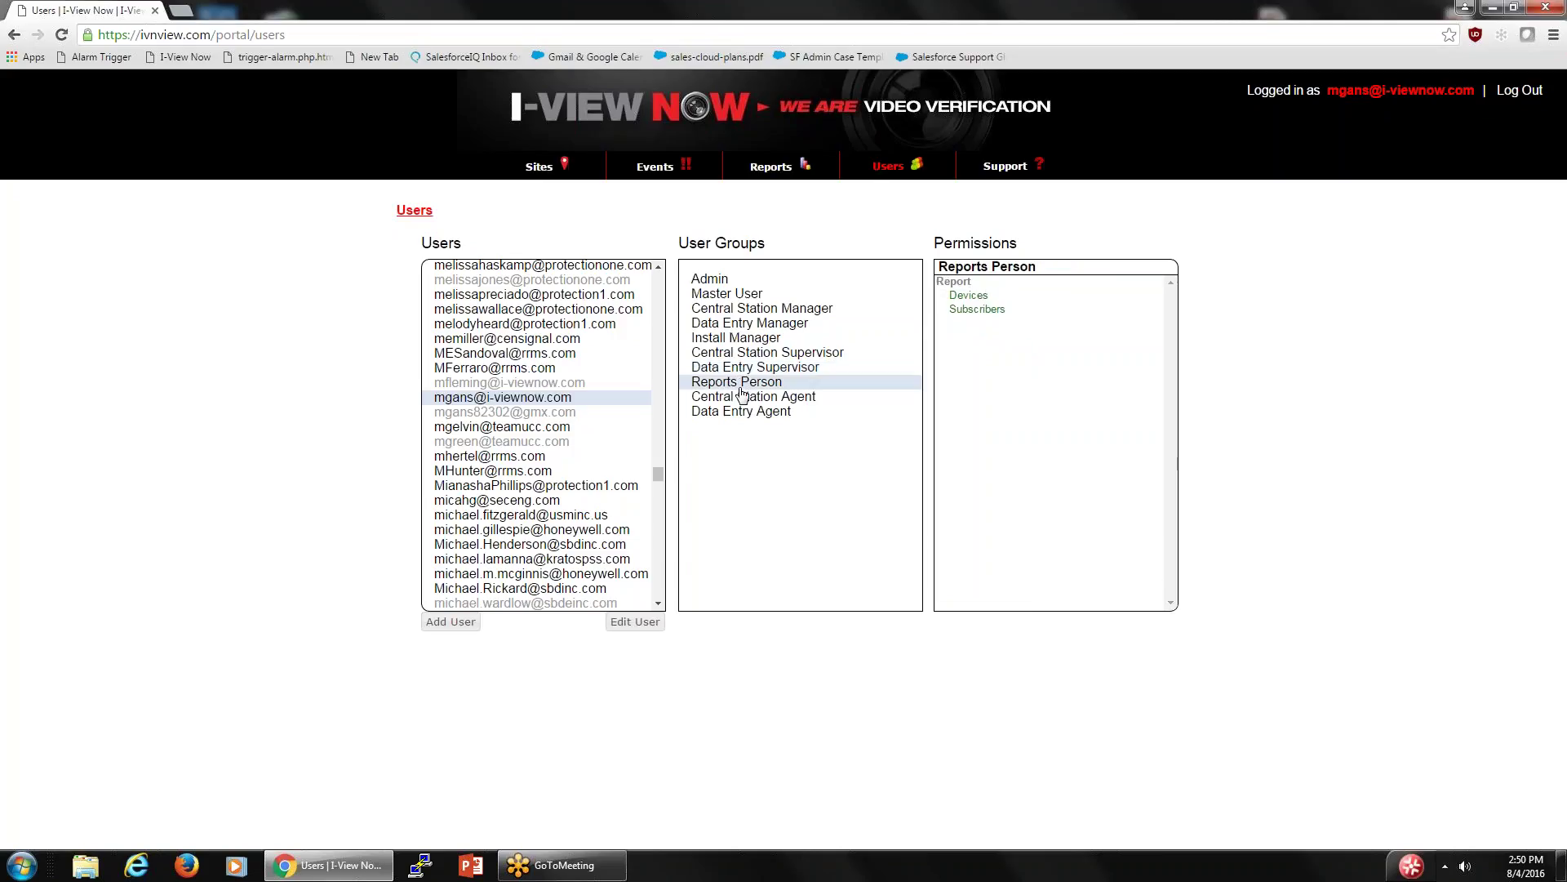
{"action": "left_click", "coordinate": [758, 397]}
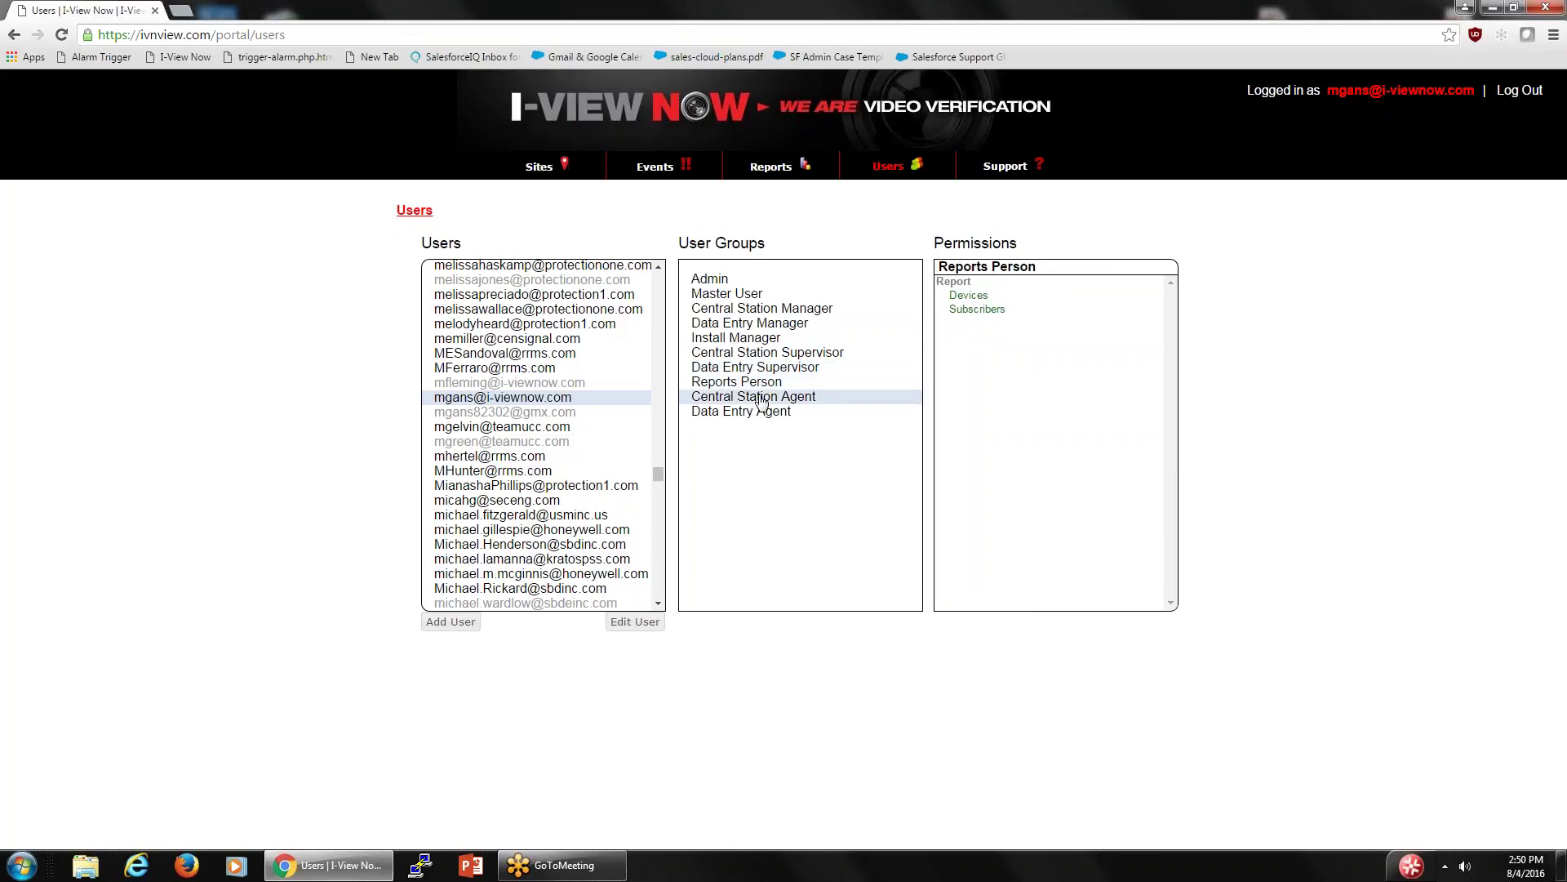
{"action": "left_click", "coordinate": [751, 416]}
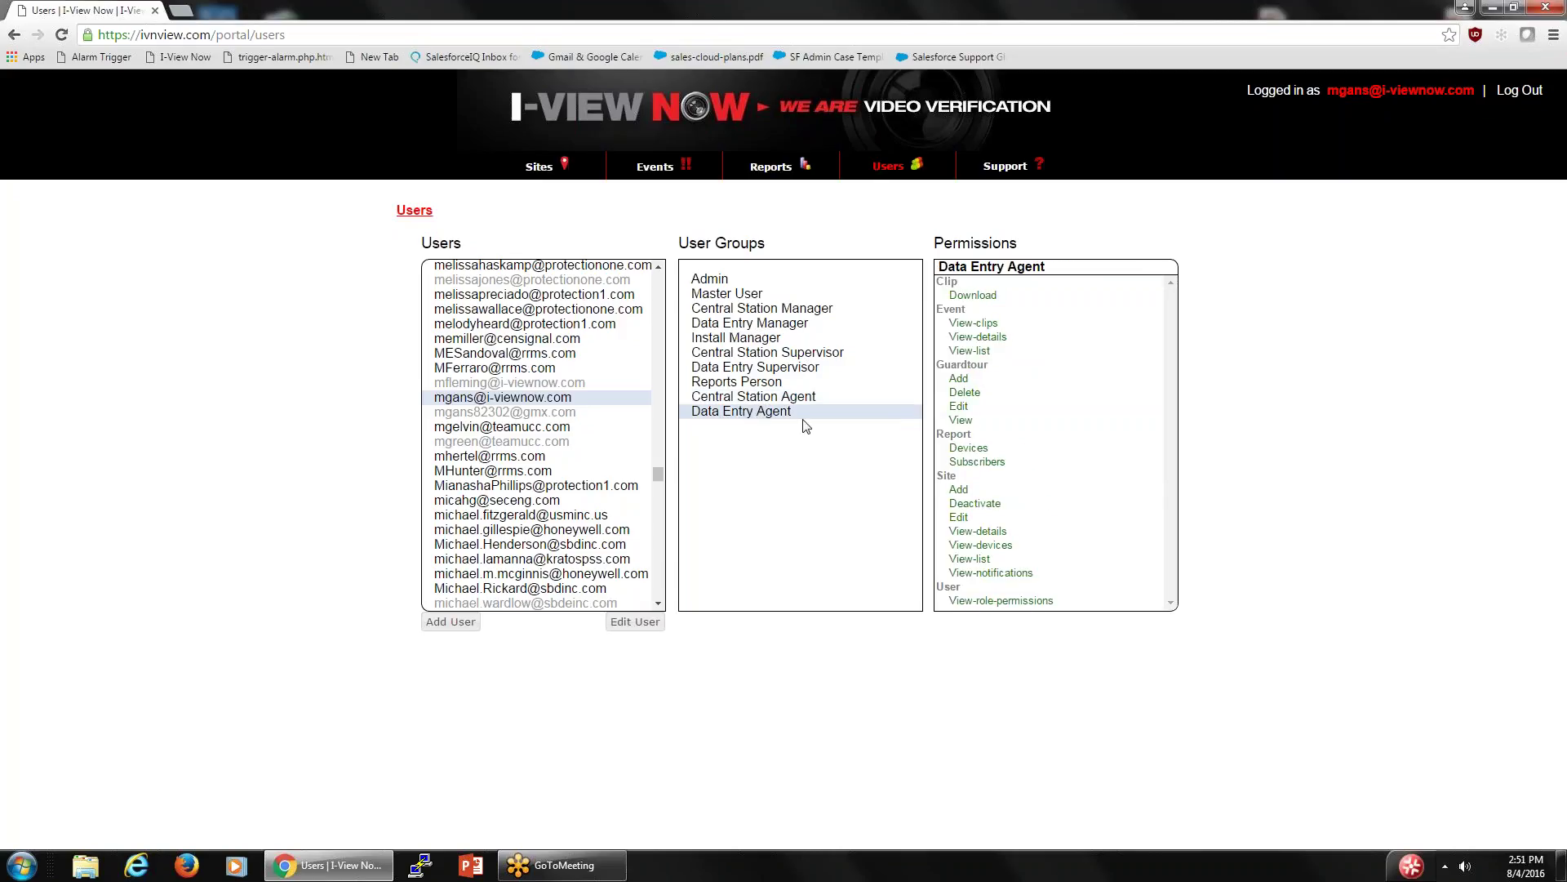
{"action": "left_click", "coordinate": [700, 298]}
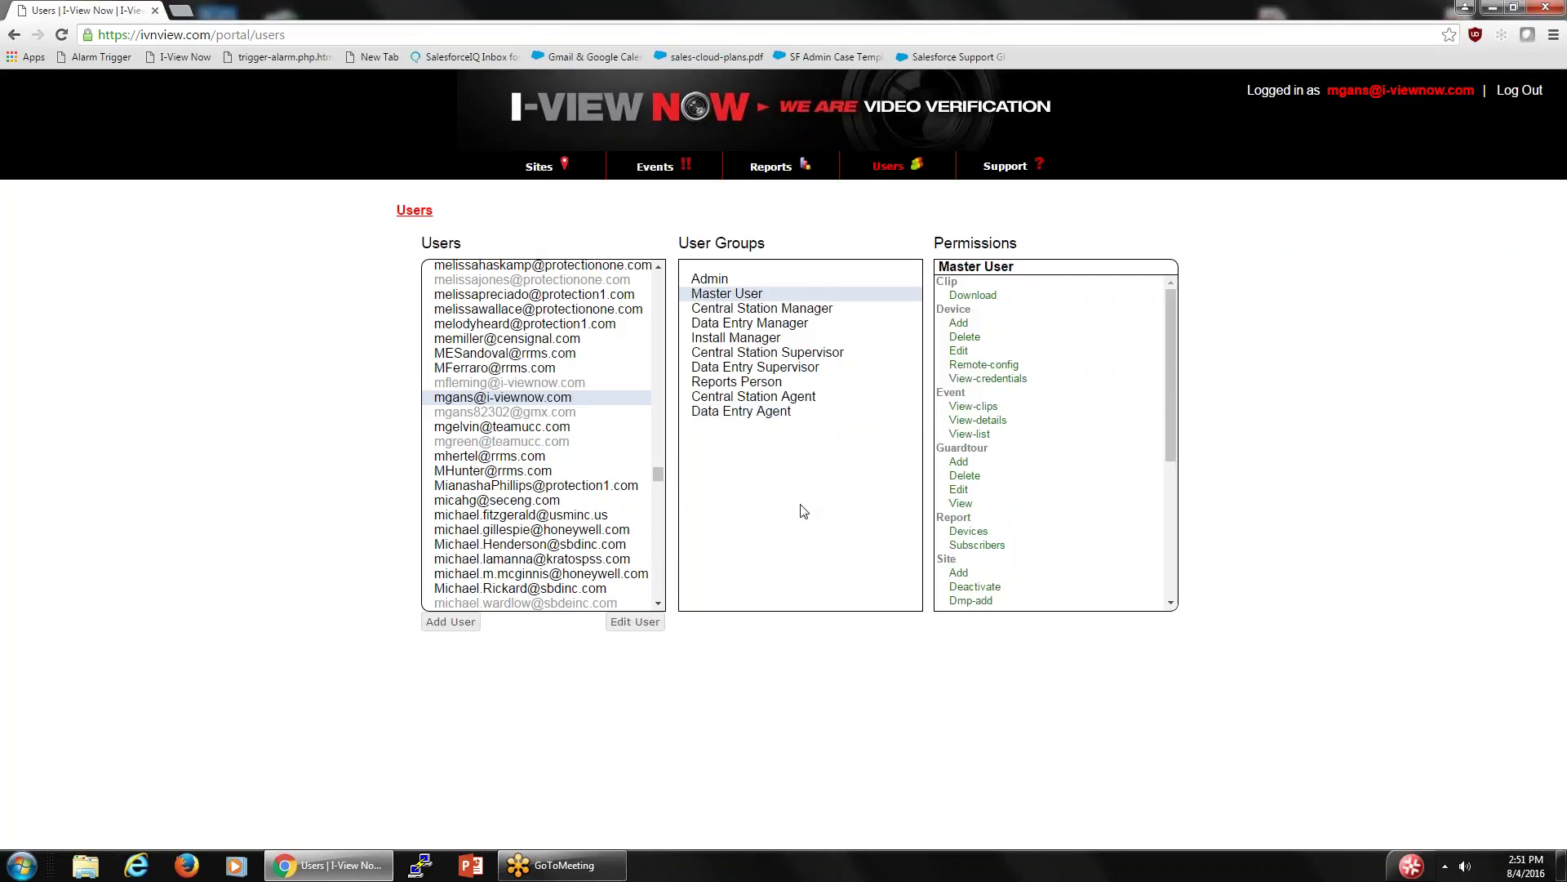
{"action": "left_click", "coordinate": [767, 311]}
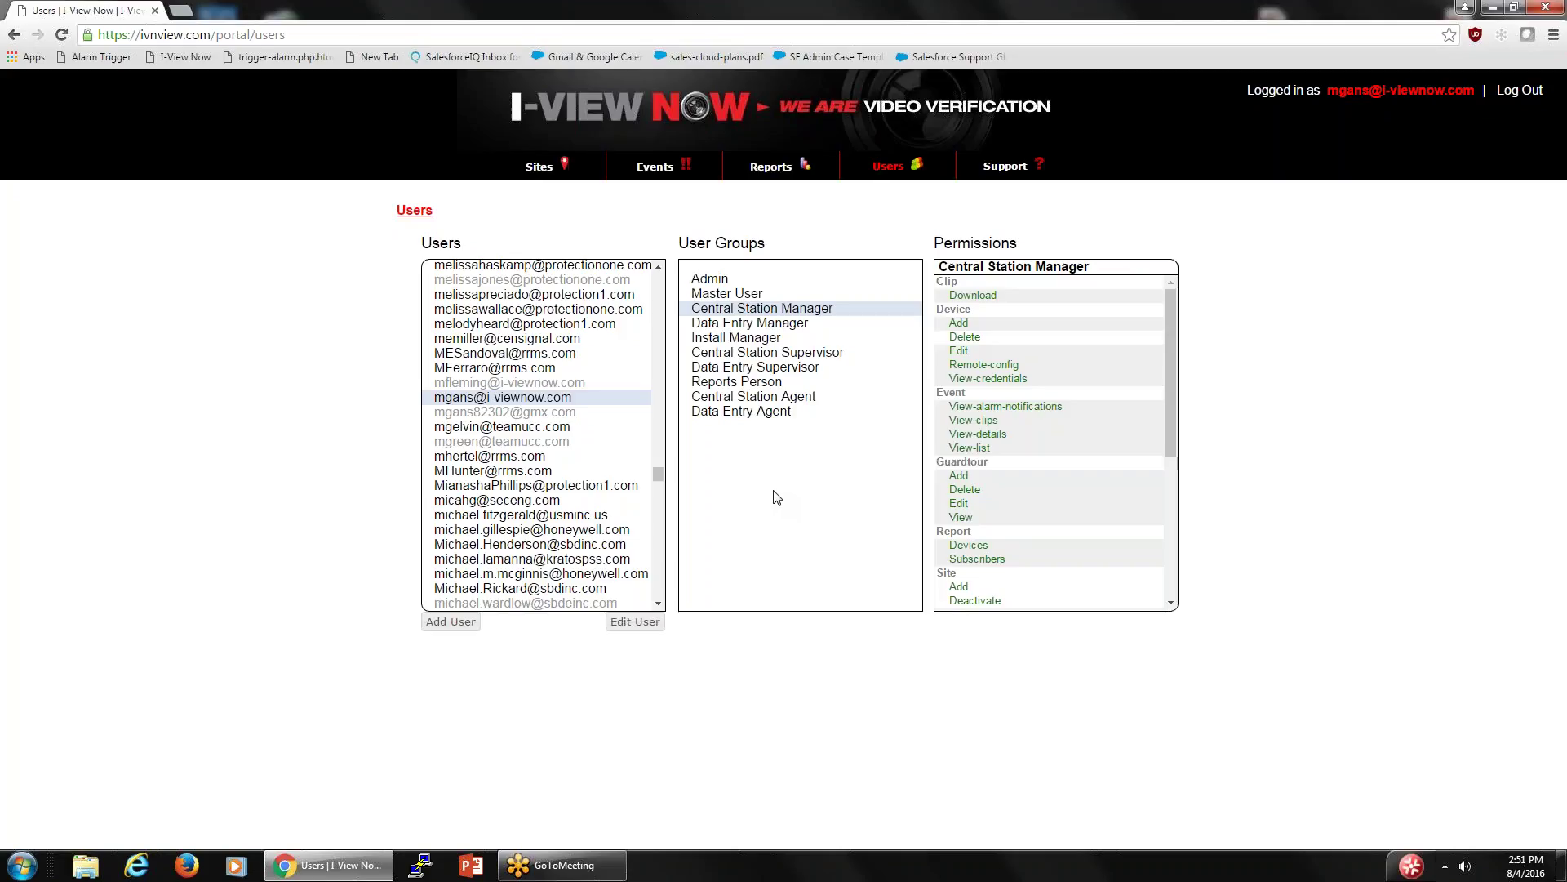
{"action": "left_click", "coordinate": [523, 400]}
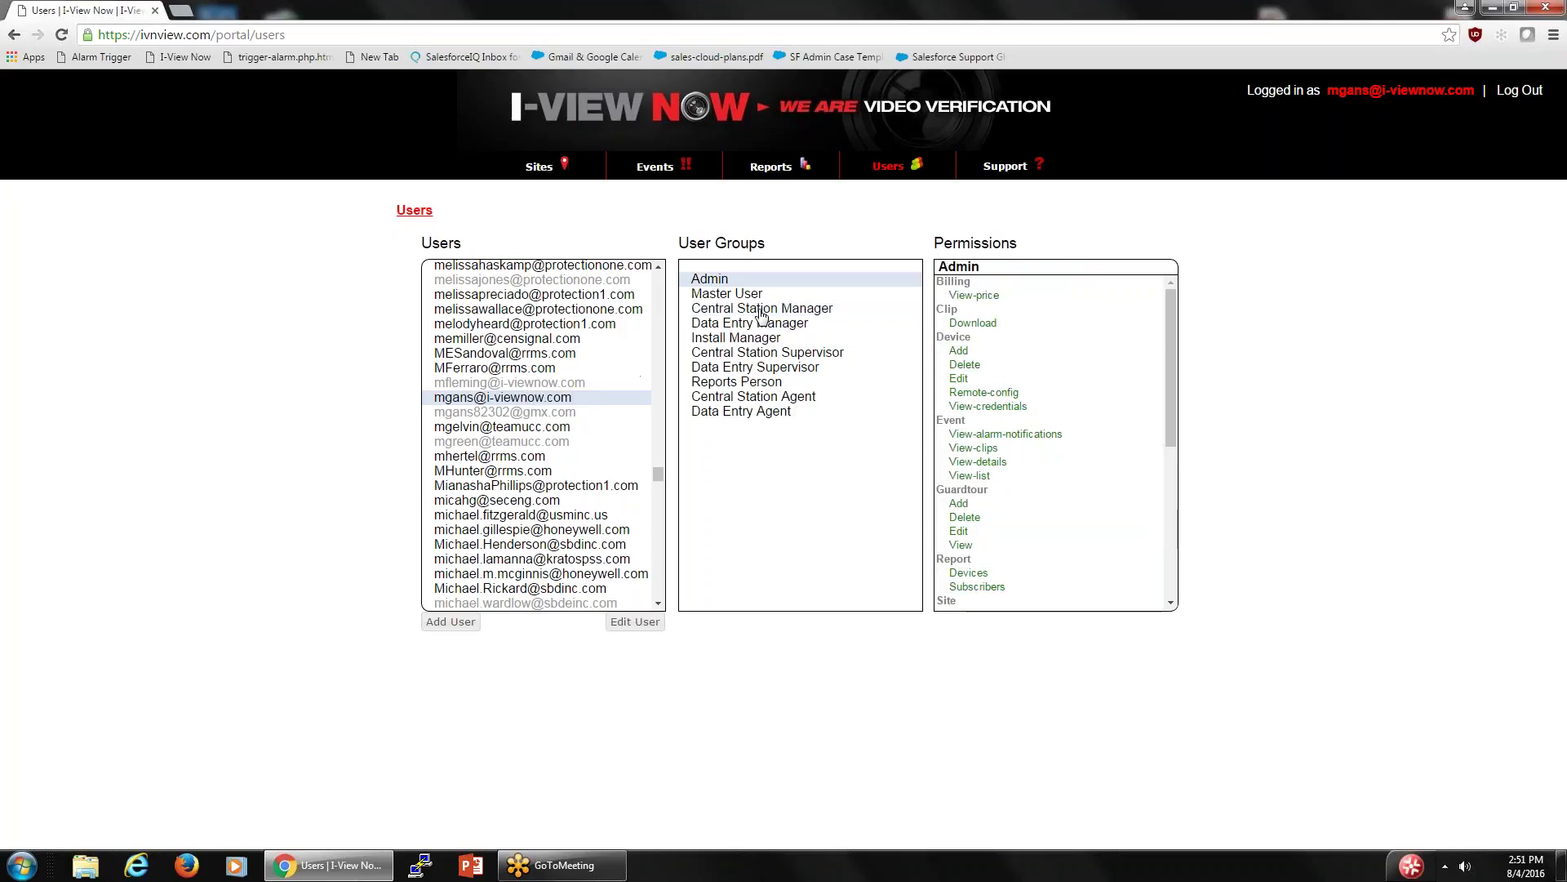
{"action": "left_click", "coordinate": [496, 369]}
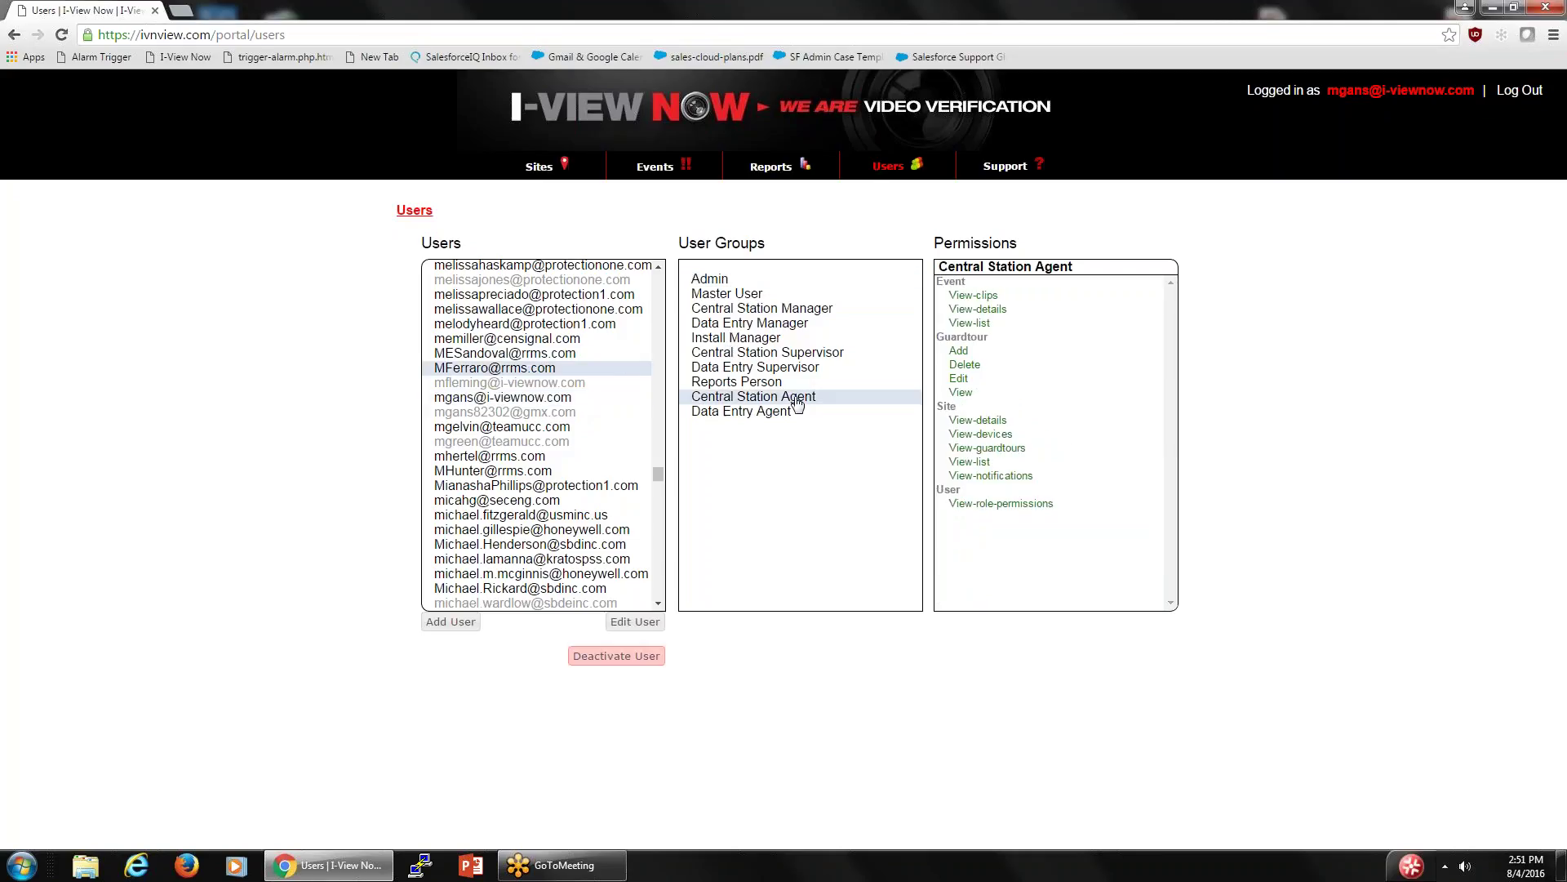
{"action": "left_click", "coordinate": [507, 309]}
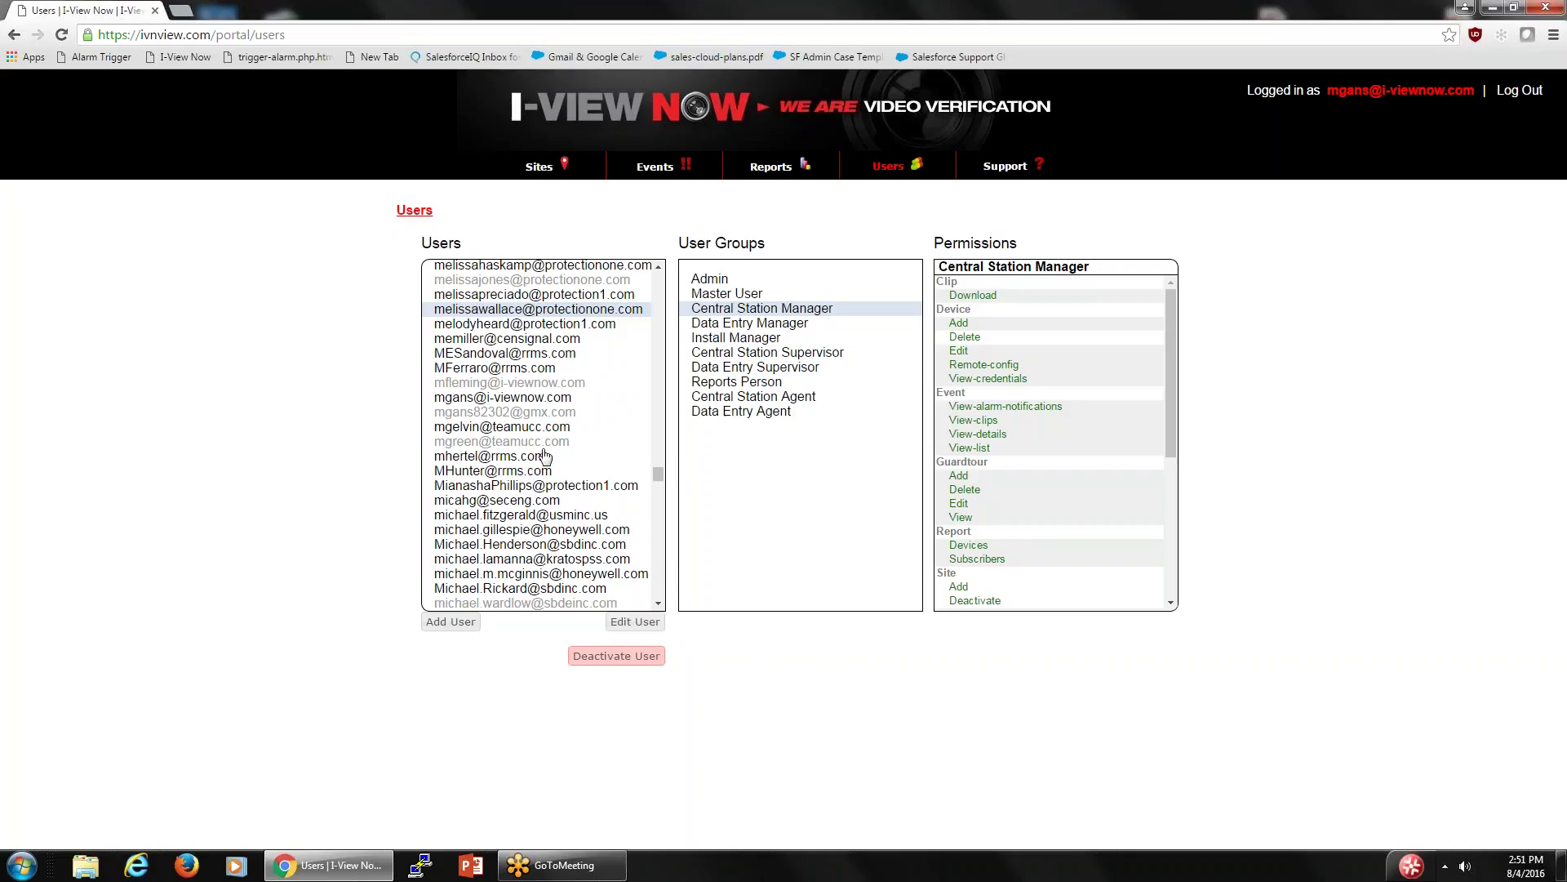
{"action": "left_click", "coordinate": [504, 399]}
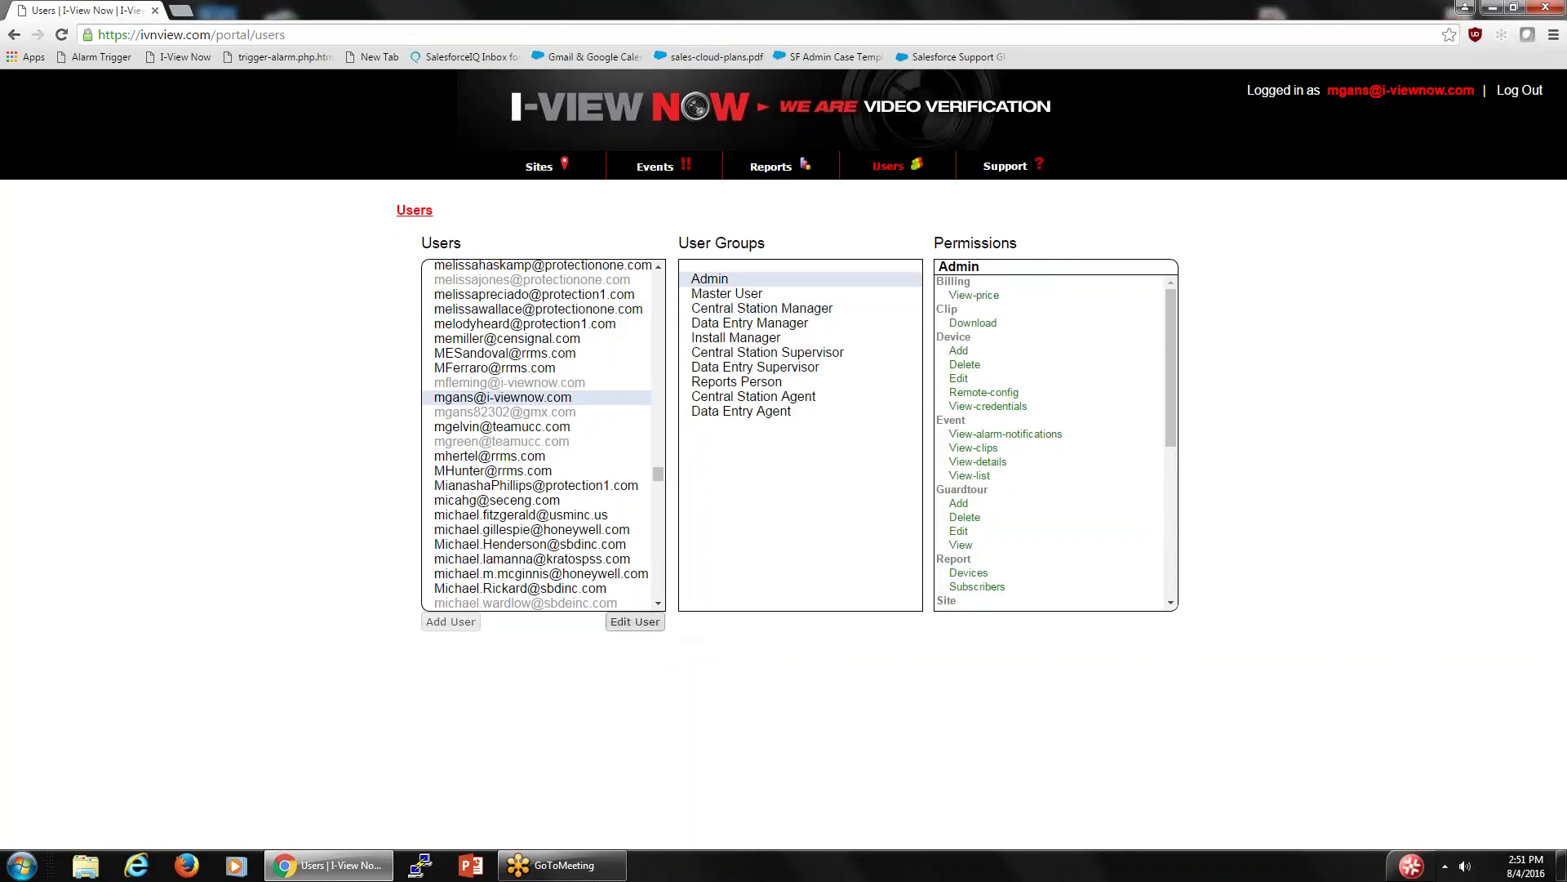
{"action": "left_click", "coordinate": [635, 622]}
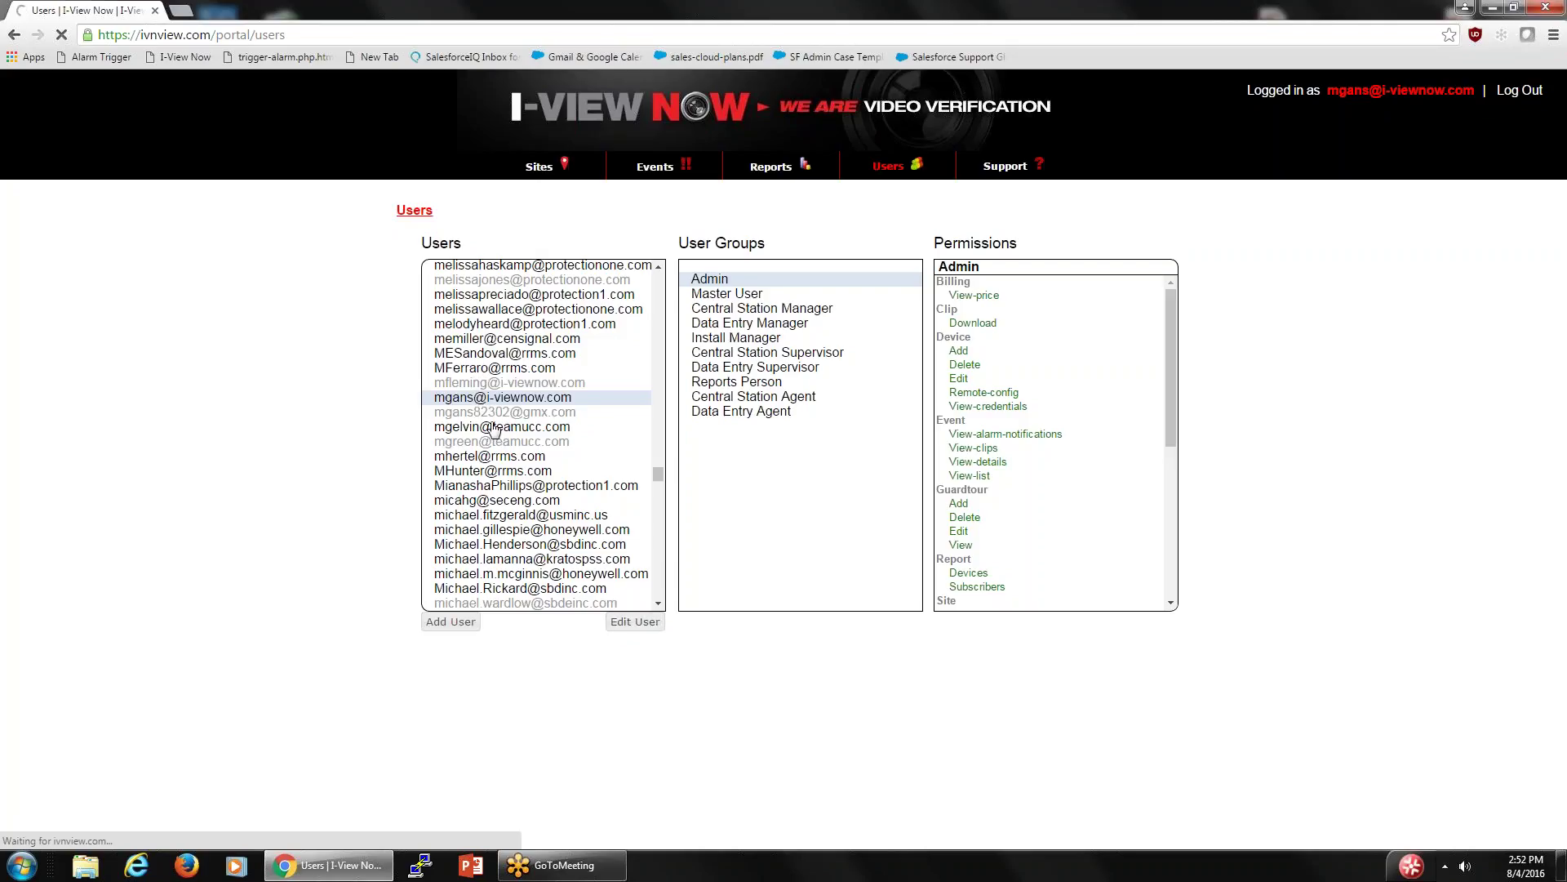
{"action": "left_click", "coordinate": [493, 428]}
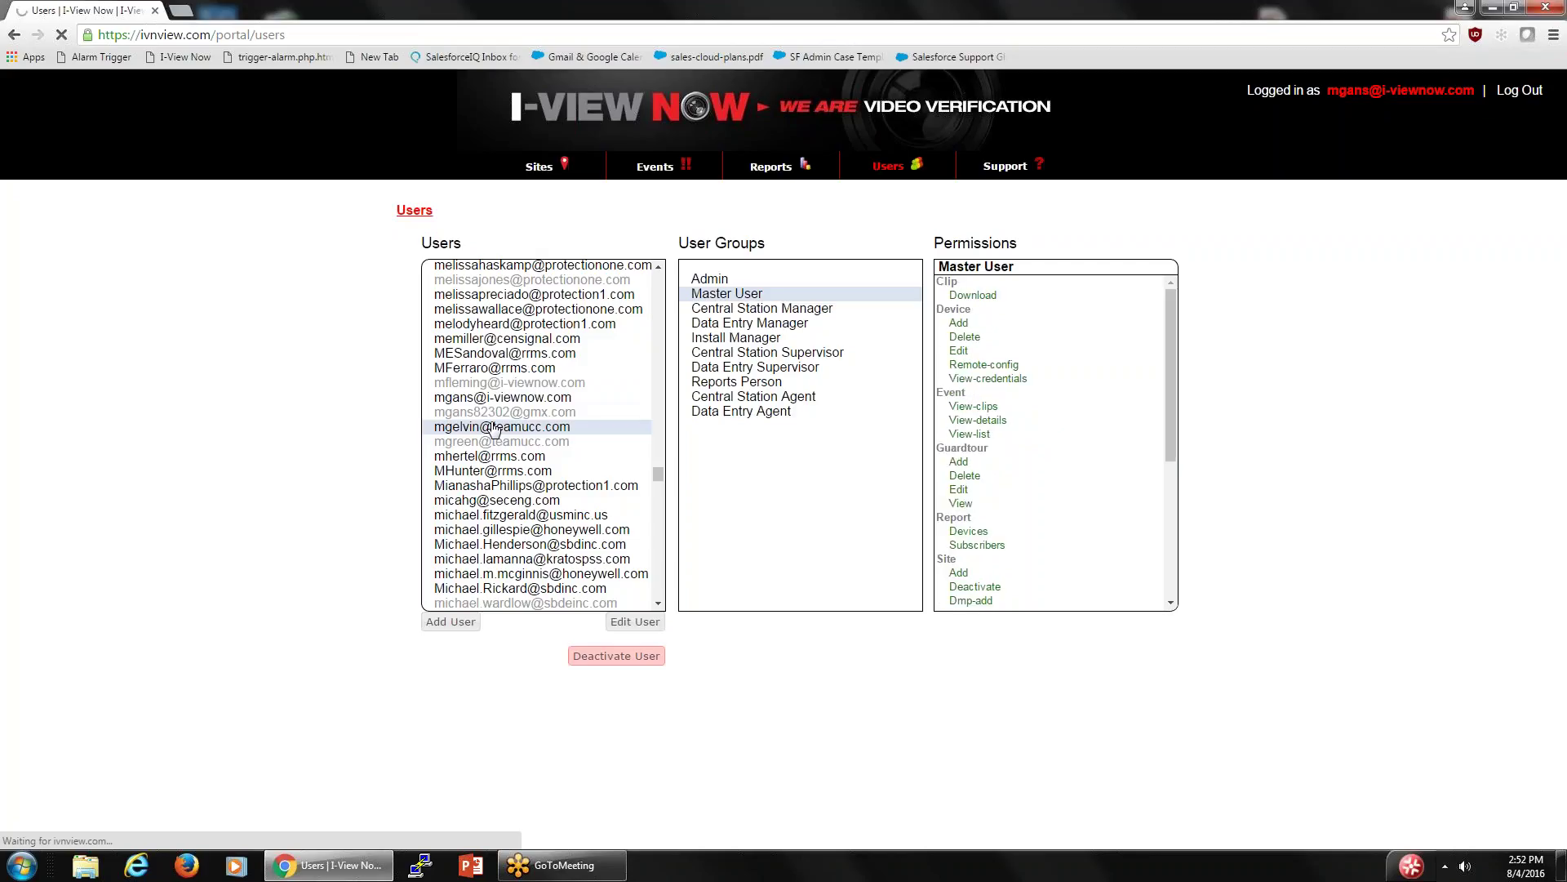
{"action": "left_click", "coordinate": [636, 623]}
{"action": "double_click", "coordinate": [530, 427]}
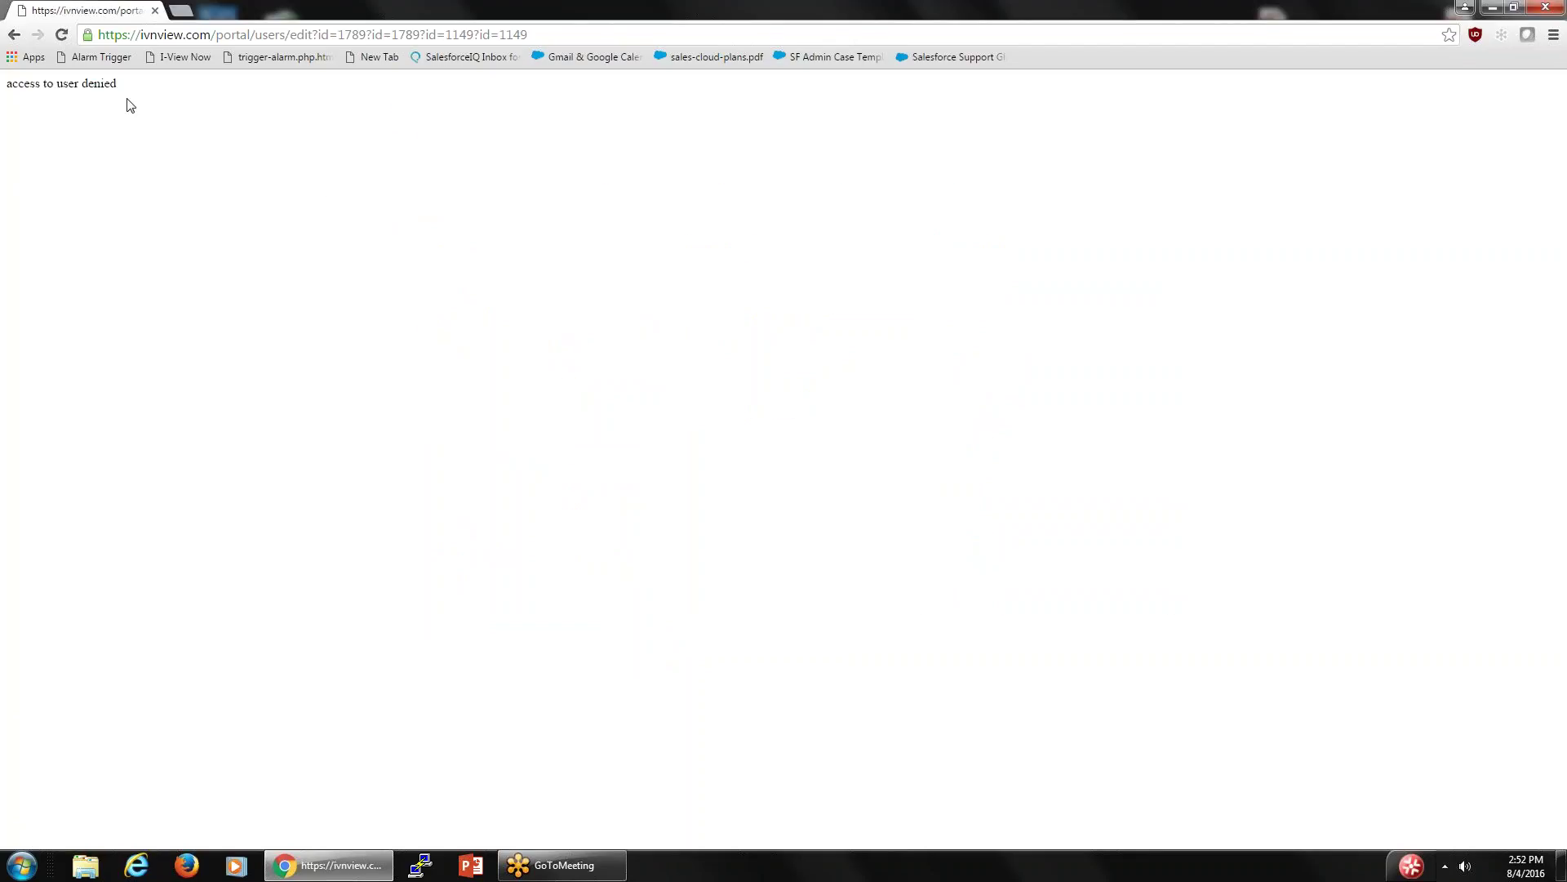
{"action": "left_click", "coordinate": [15, 35]}
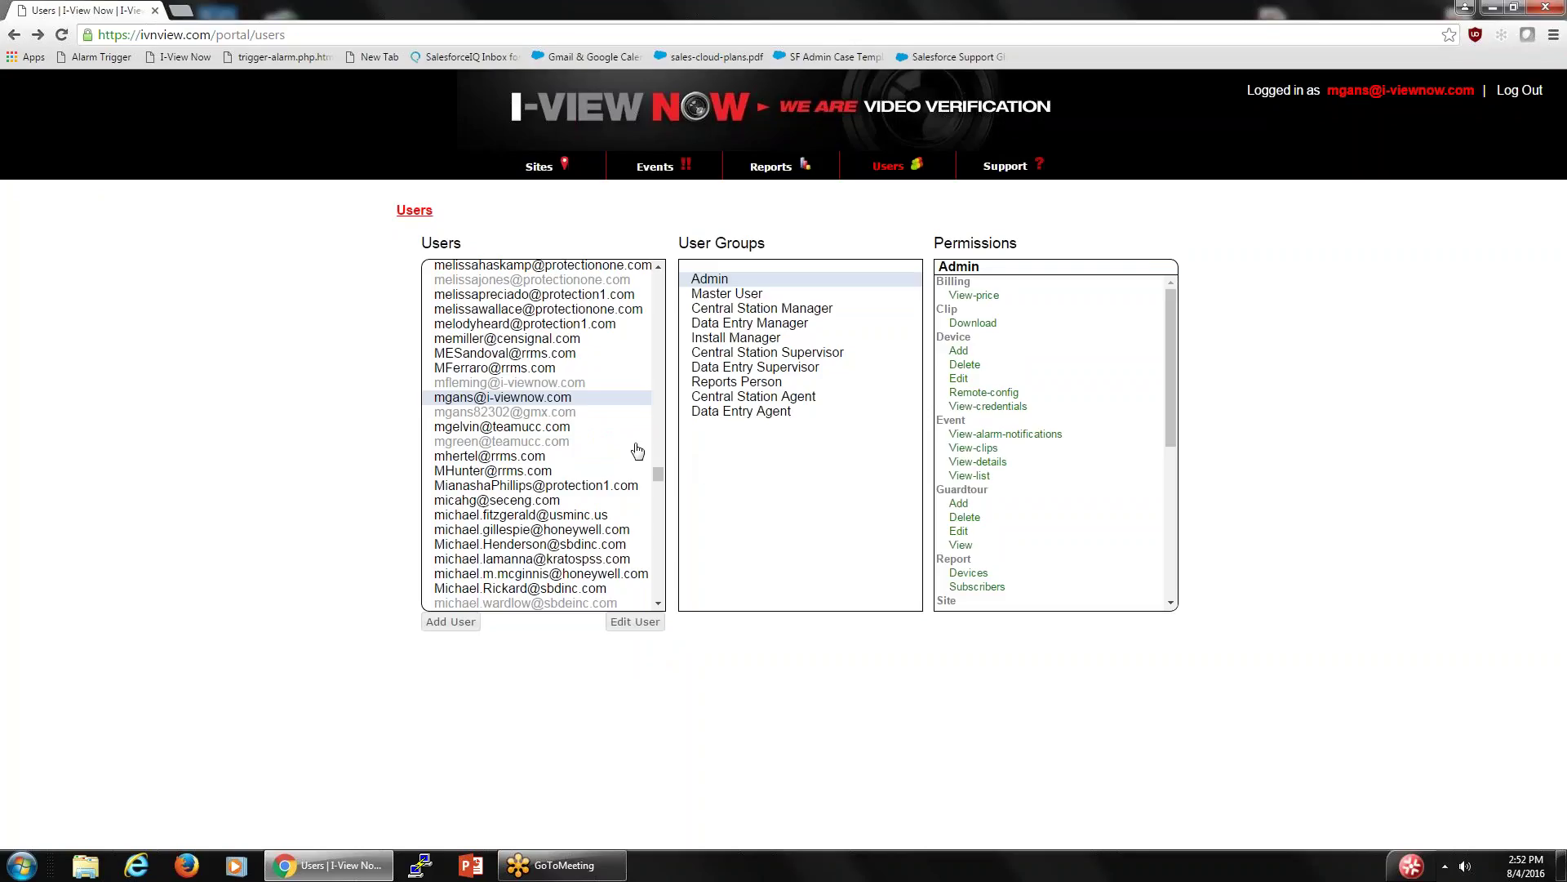
{"action": "scroll", "coordinate": [571, 457], "scroll_direction": "down", "scroll_amount": 3}
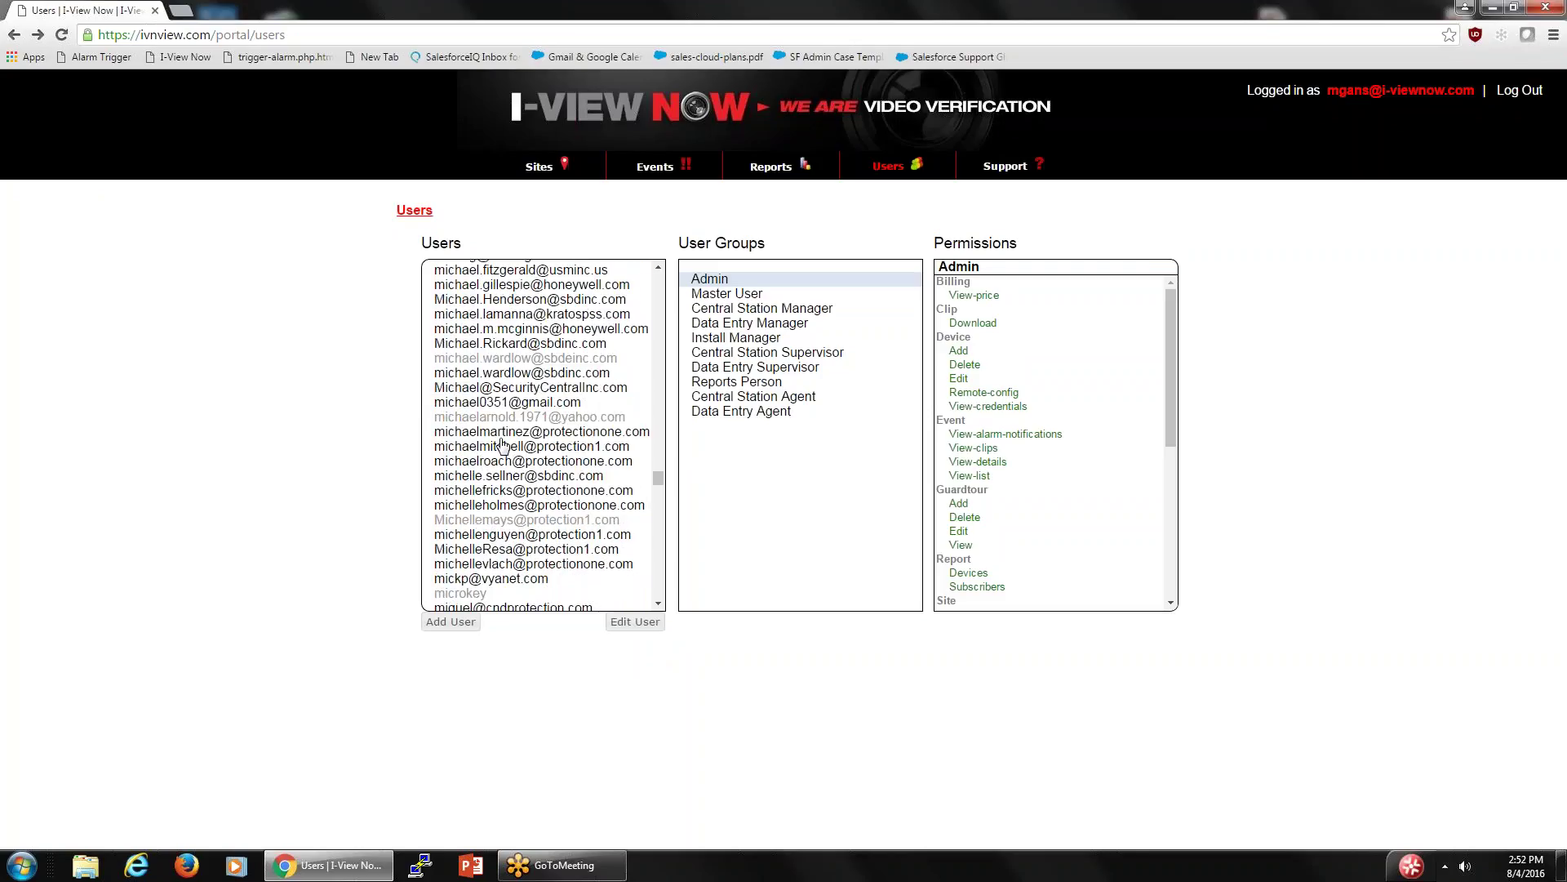
{"action": "scroll", "coordinate": [478, 467], "scroll_direction": "up", "scroll_amount": 15}
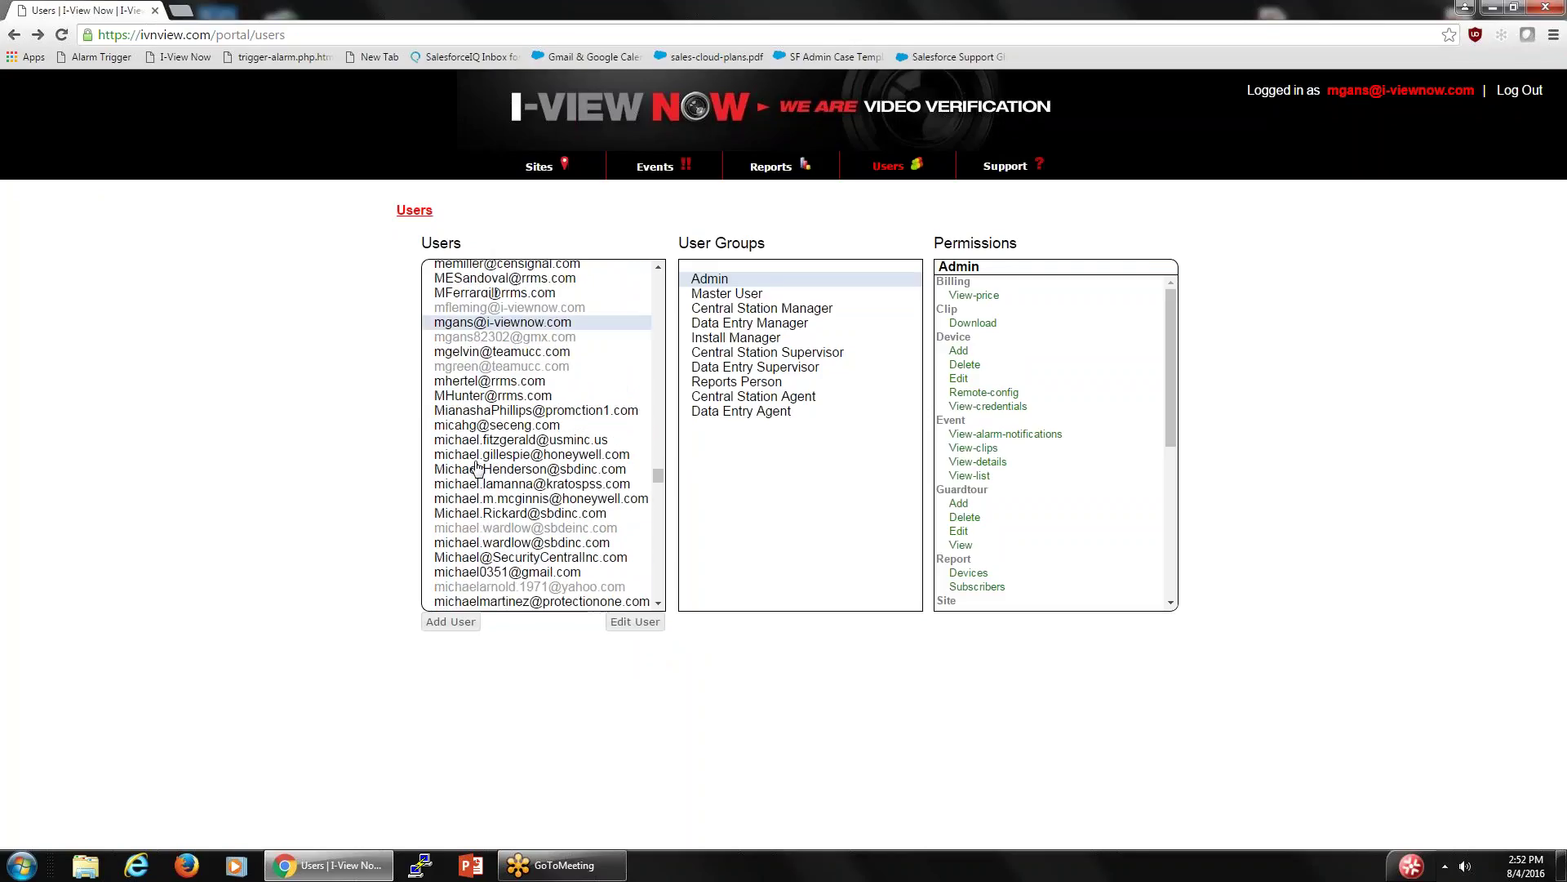
{"action": "scroll", "coordinate": [478, 467], "scroll_direction": "up", "scroll_amount": 15}
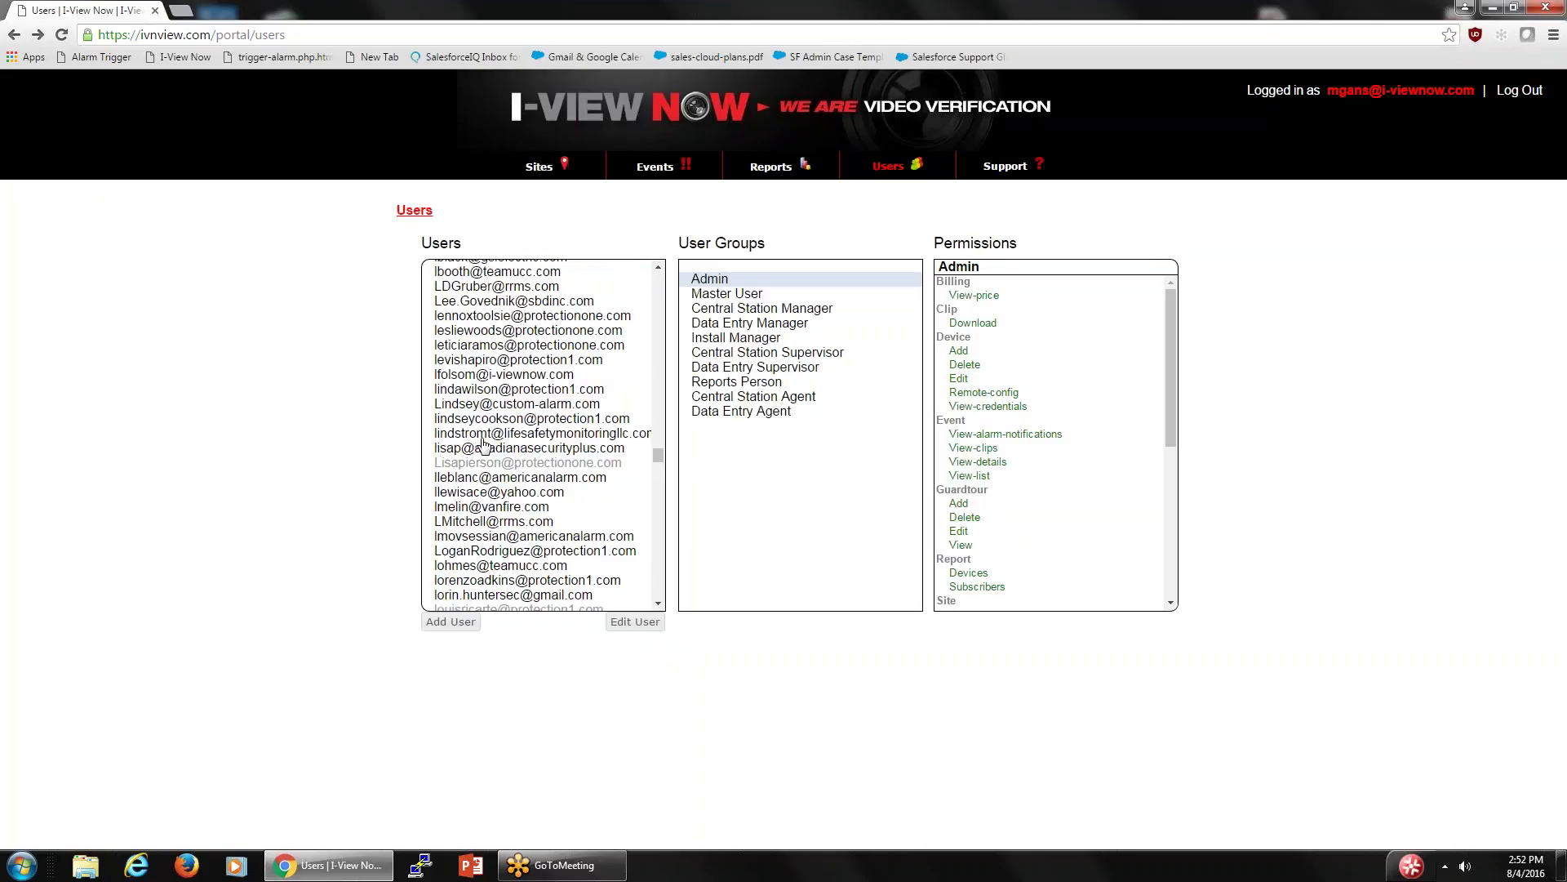
{"action": "scroll", "coordinate": [563, 345], "scroll_direction": "up", "scroll_amount": 10}
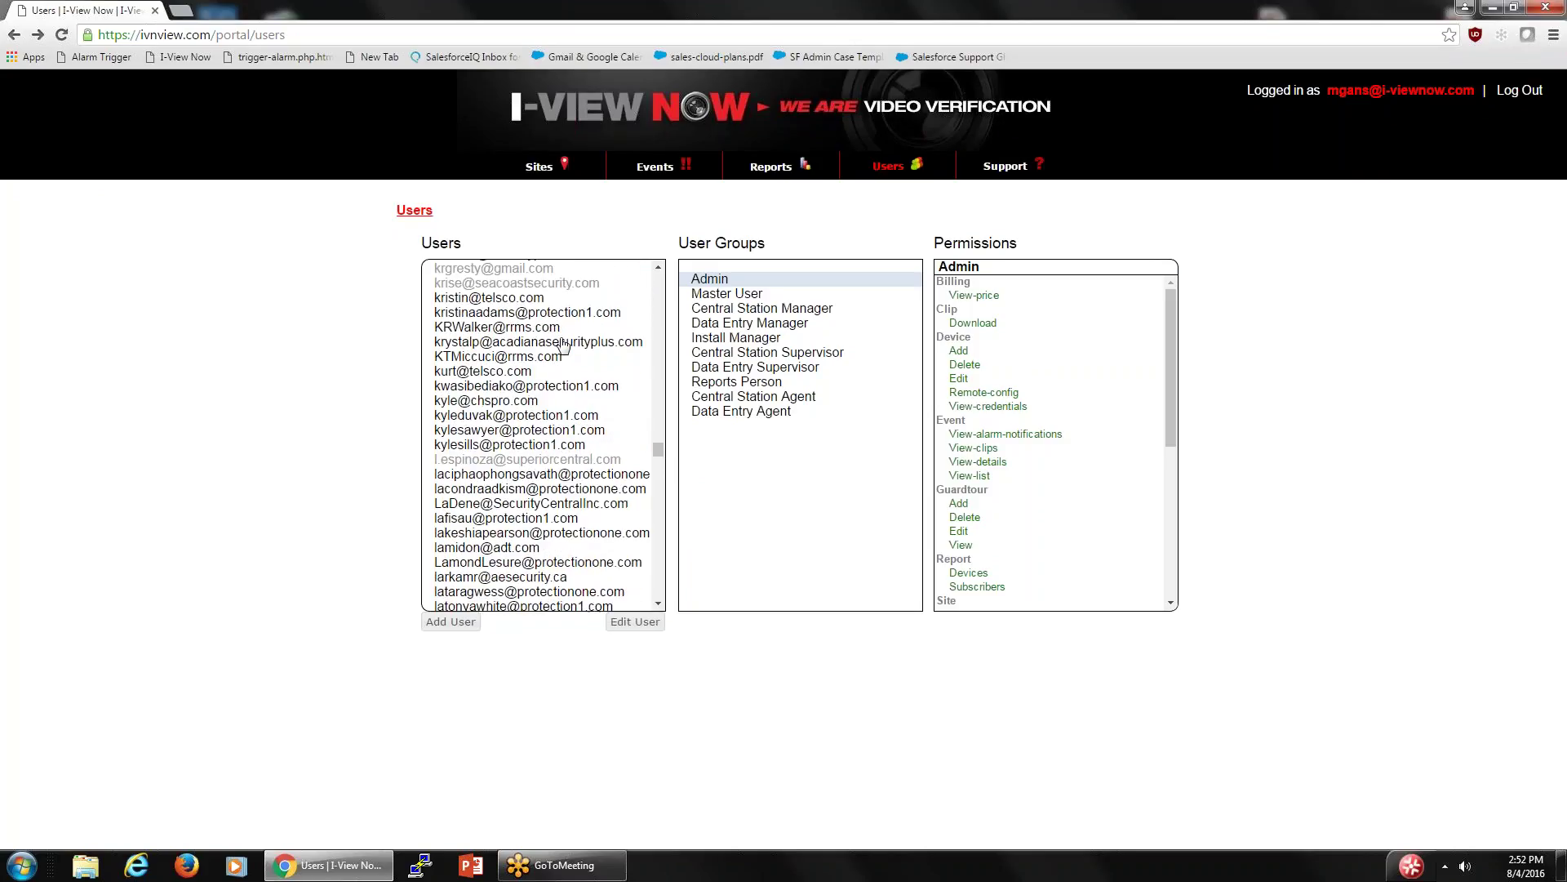
{"action": "scroll", "coordinate": [563, 345], "scroll_direction": "down", "scroll_amount": 2}
{"action": "scroll", "coordinate": [572, 326], "scroll_direction": "up", "scroll_amount": 4}
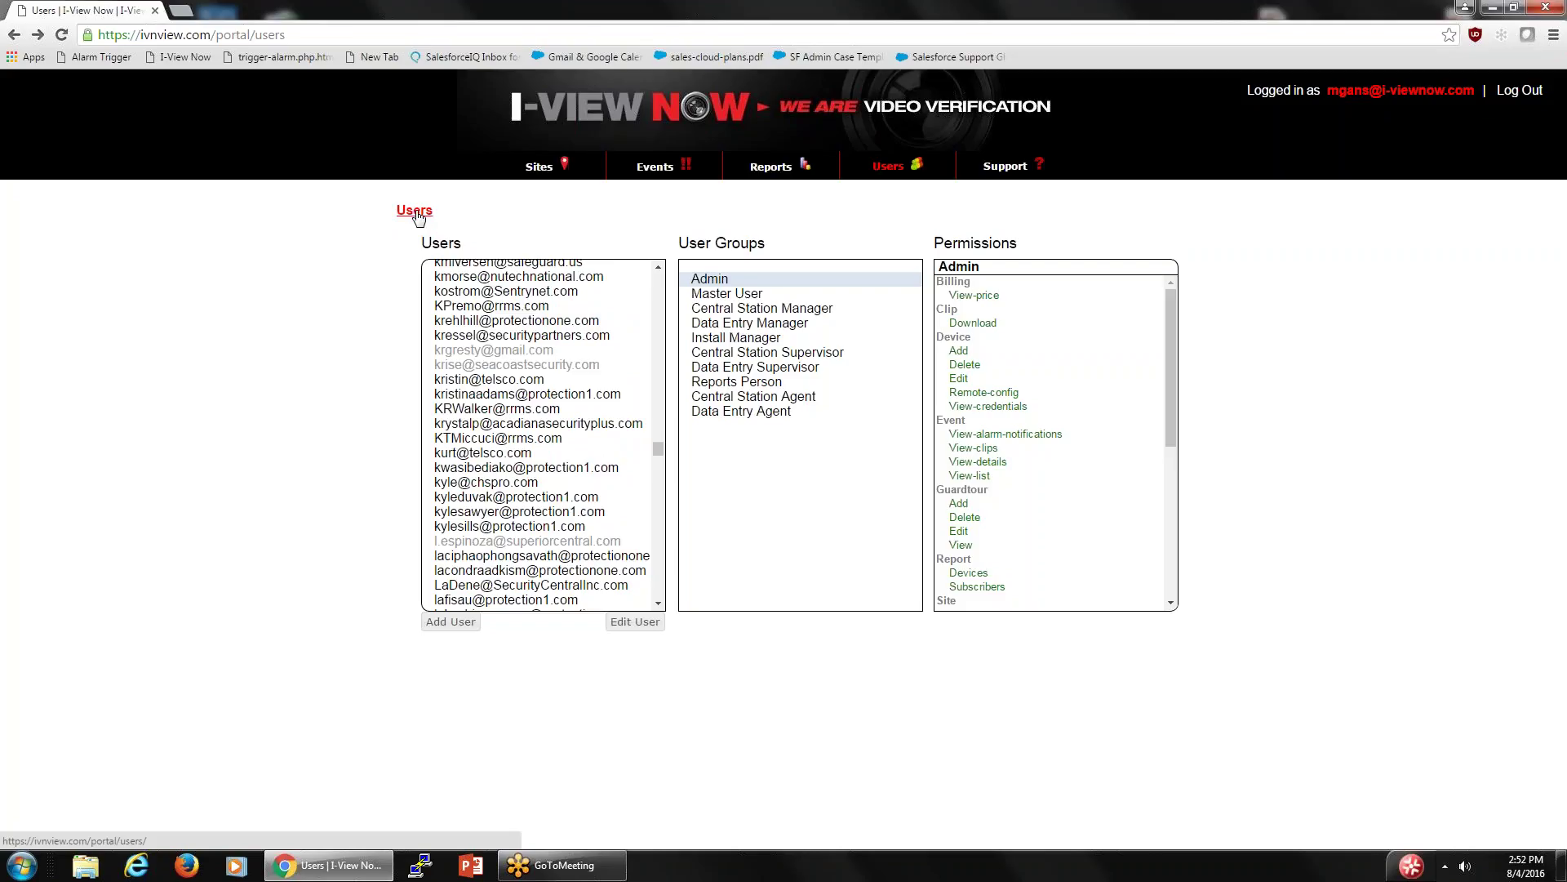
{"action": "left_click", "coordinate": [416, 214]}
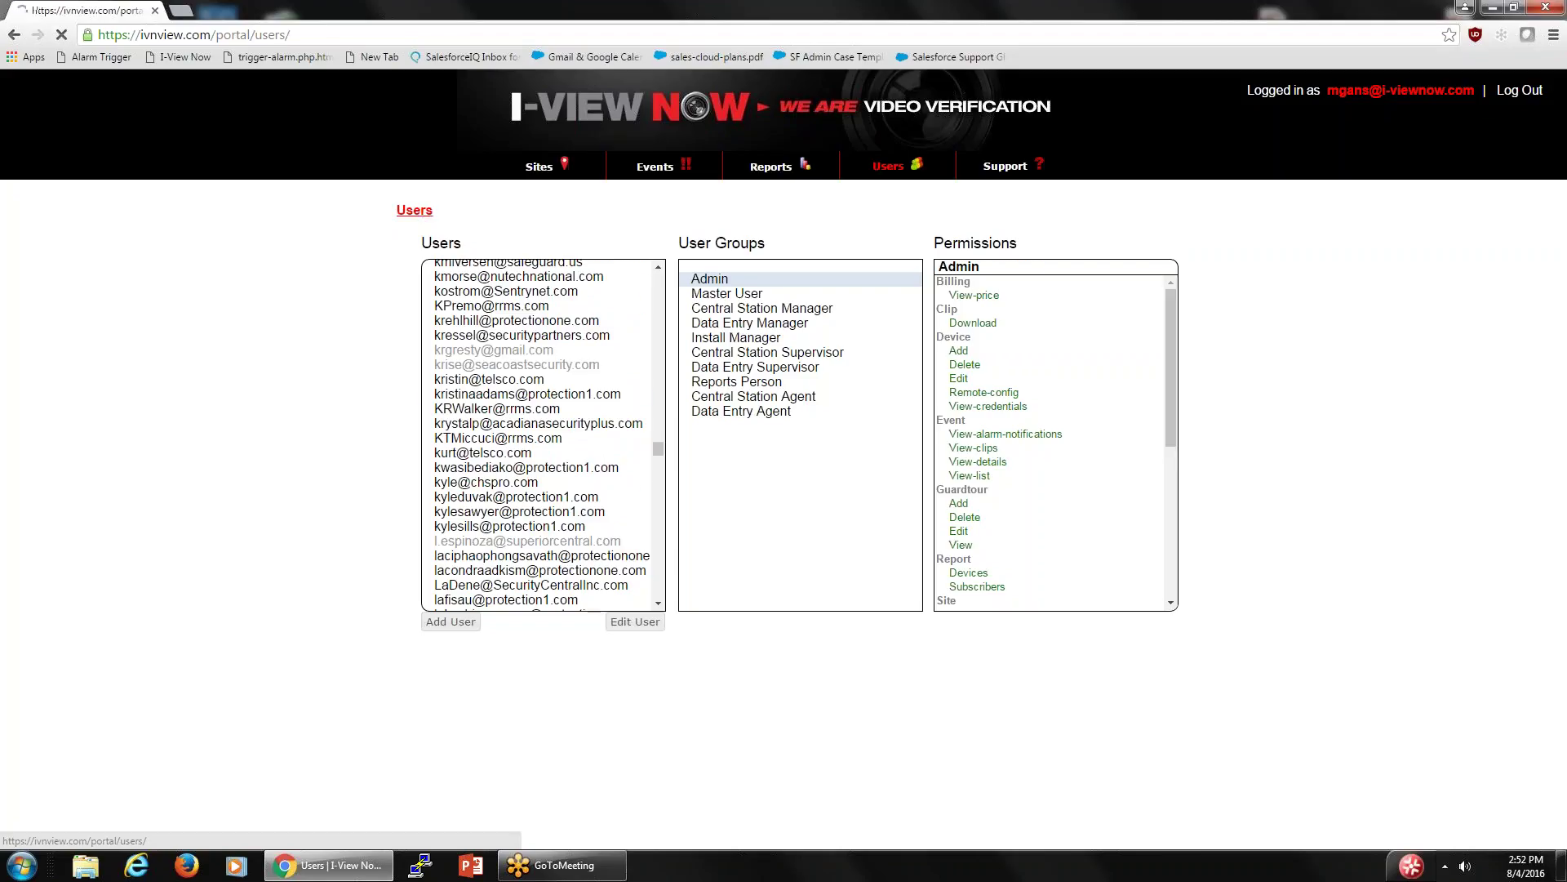
- Show the Support page's Installation Documents: System Sketch, DVR Configuration and Sample Design forms
{"action": "left_click", "coordinate": [1010, 169]}
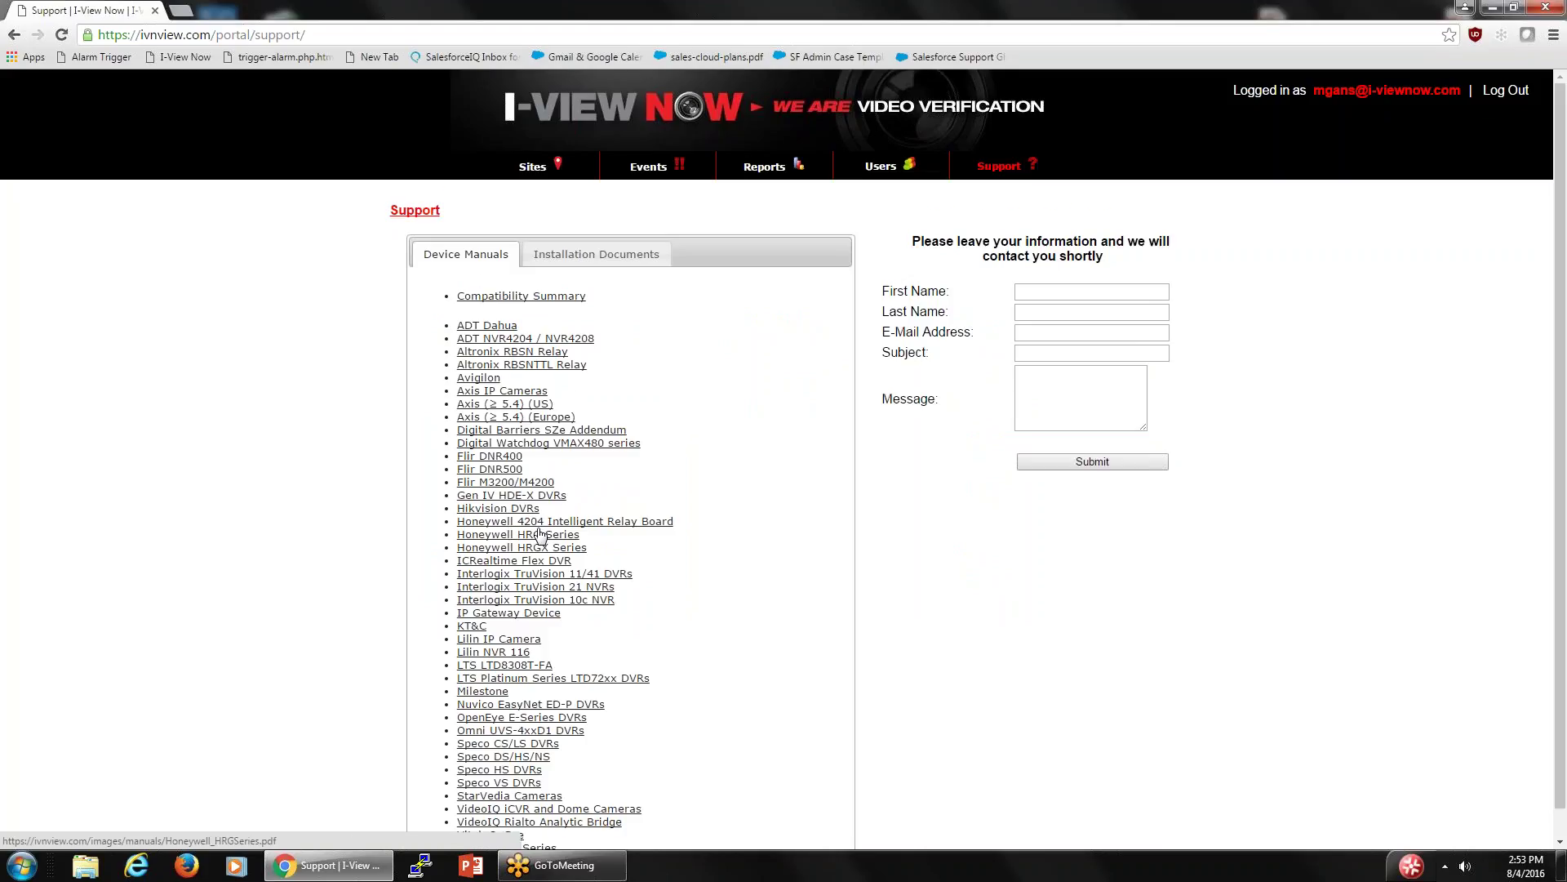
{"action": "scroll", "coordinate": [540, 534], "scroll_direction": "down", "scroll_amount": 1}
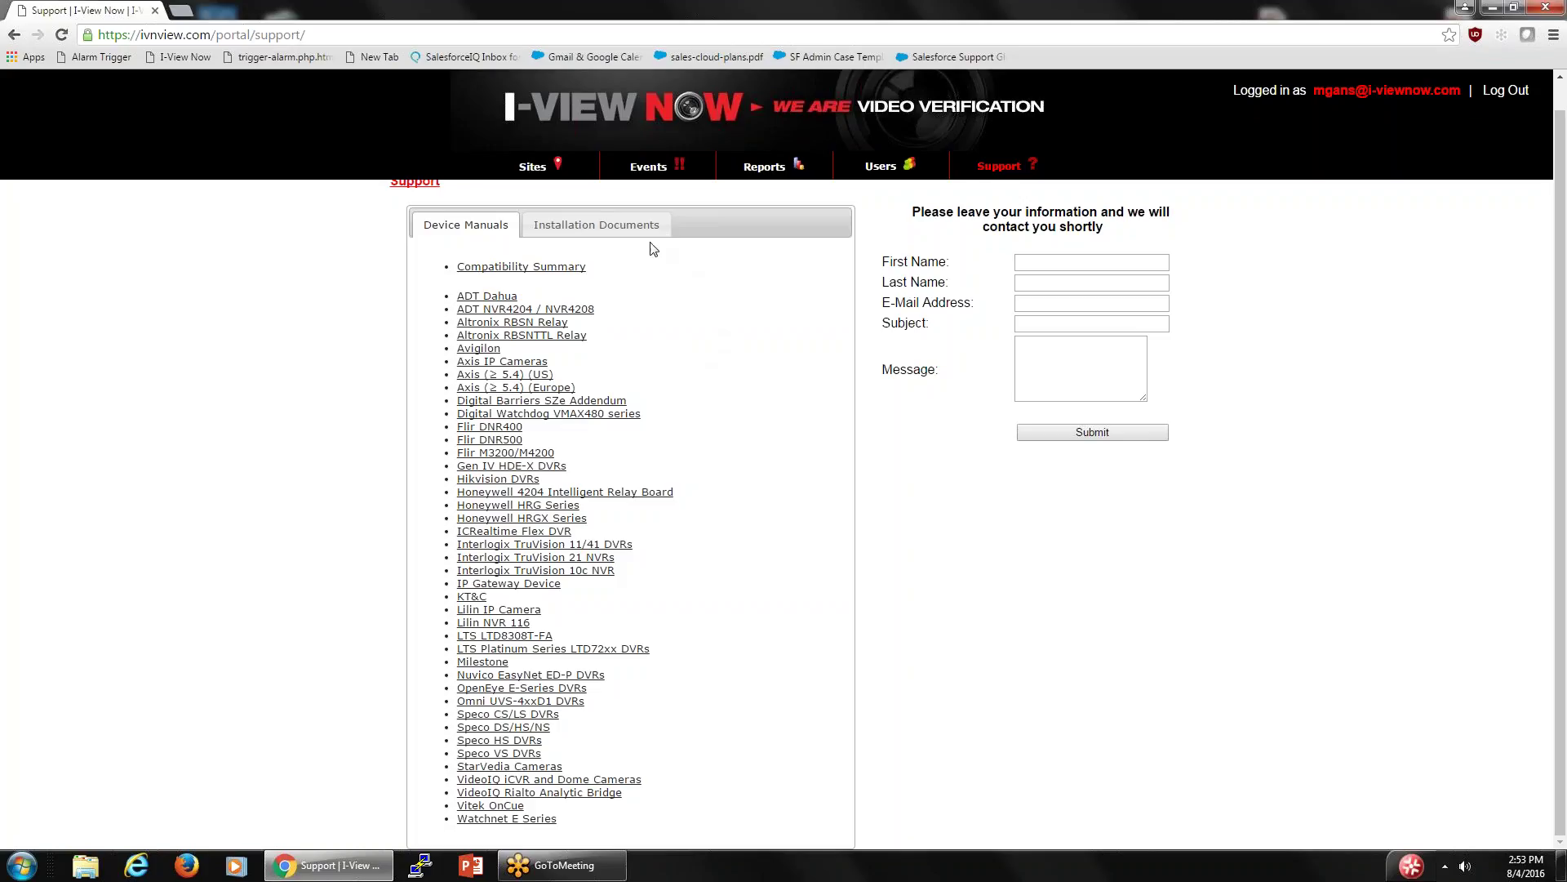
{"action": "left_click", "coordinate": [611, 227]}
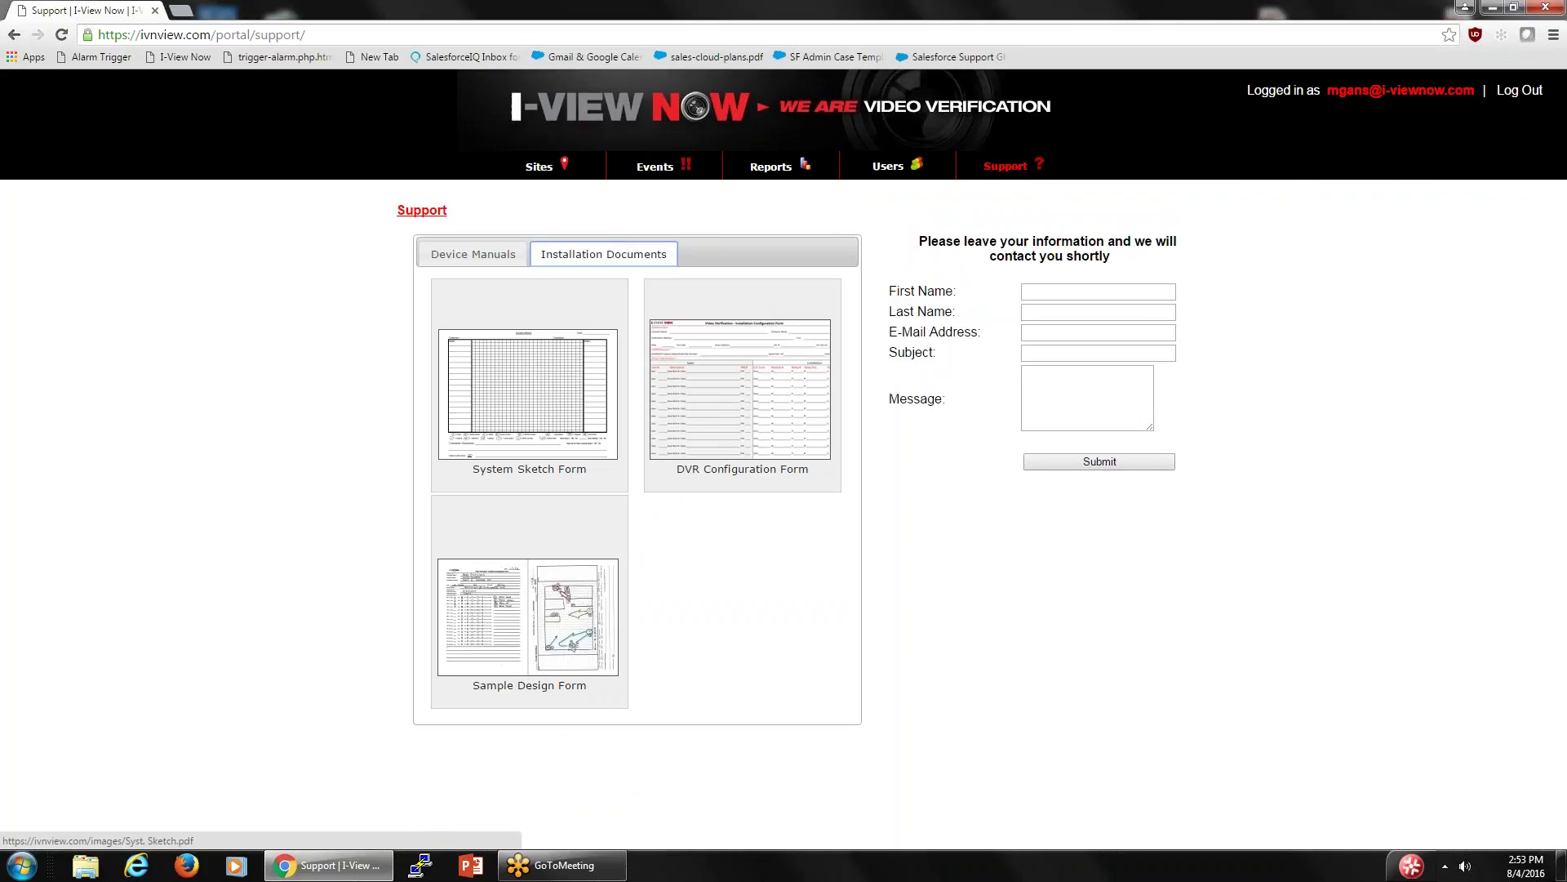
- Read both pages of the Sample Design Form PDF, then go back to the Support page
{"action": "left_click", "coordinate": [525, 602]}
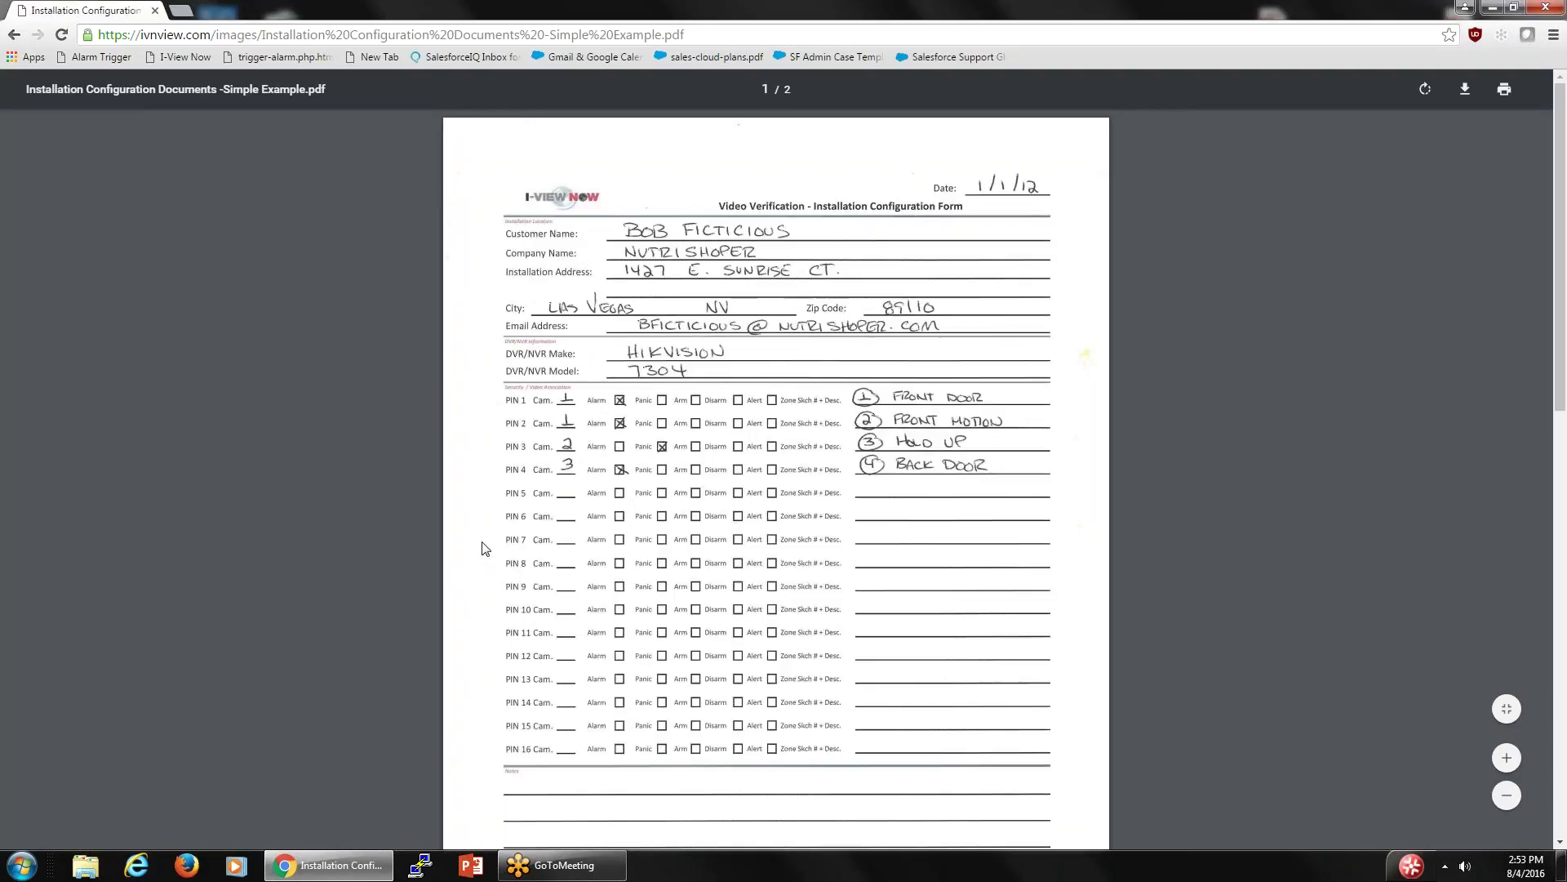
{"action": "scroll", "coordinate": [667, 532], "scroll_direction": "down", "scroll_amount": 5}
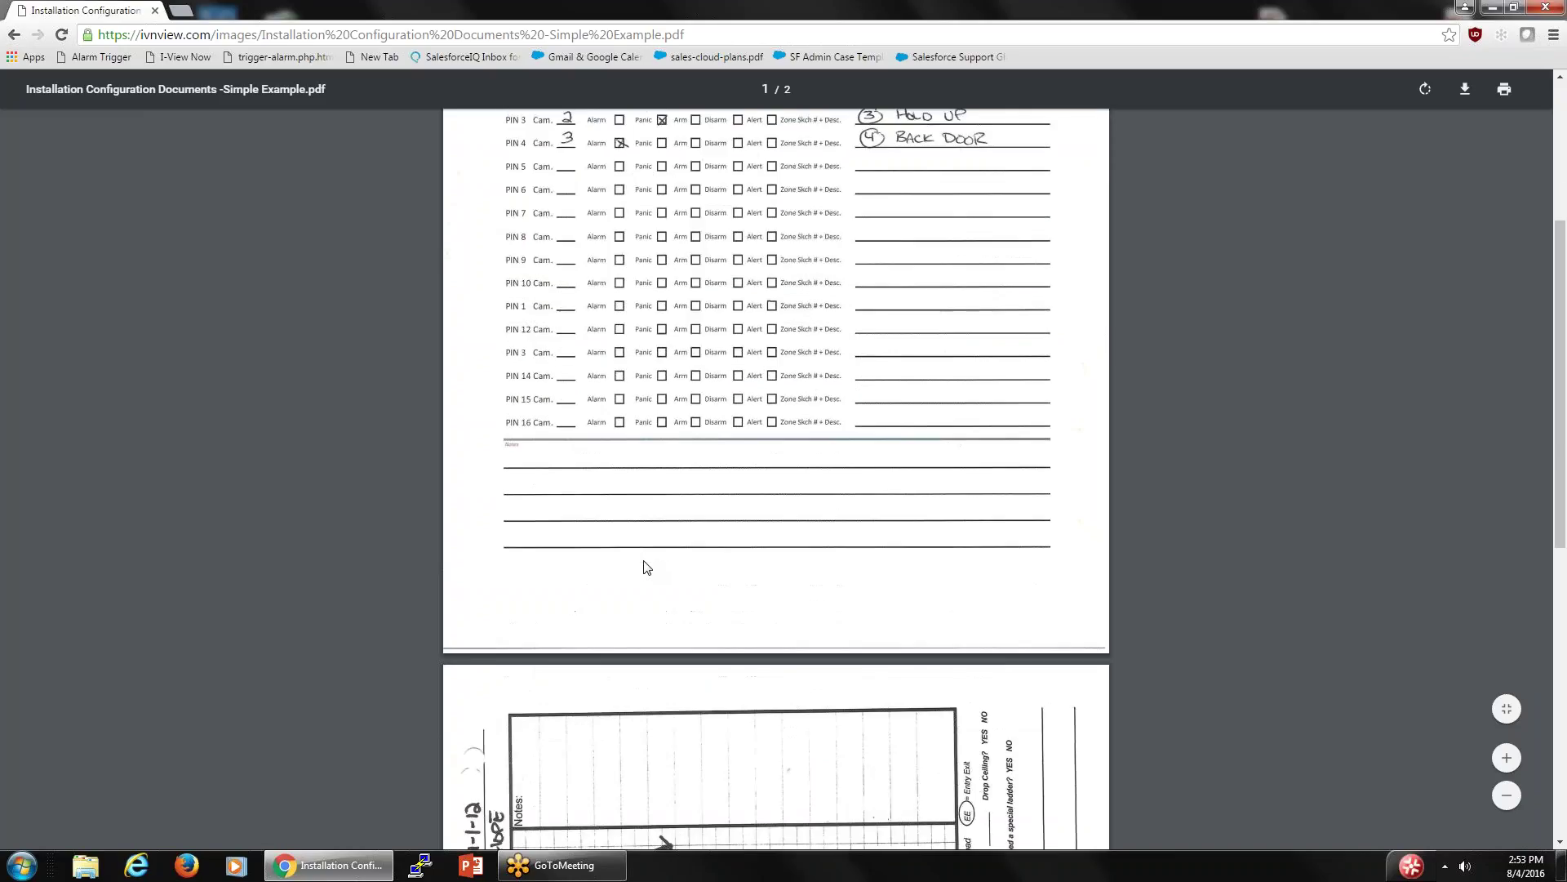
{"action": "scroll", "coordinate": [645, 566], "scroll_direction": "up", "scroll_amount": 5}
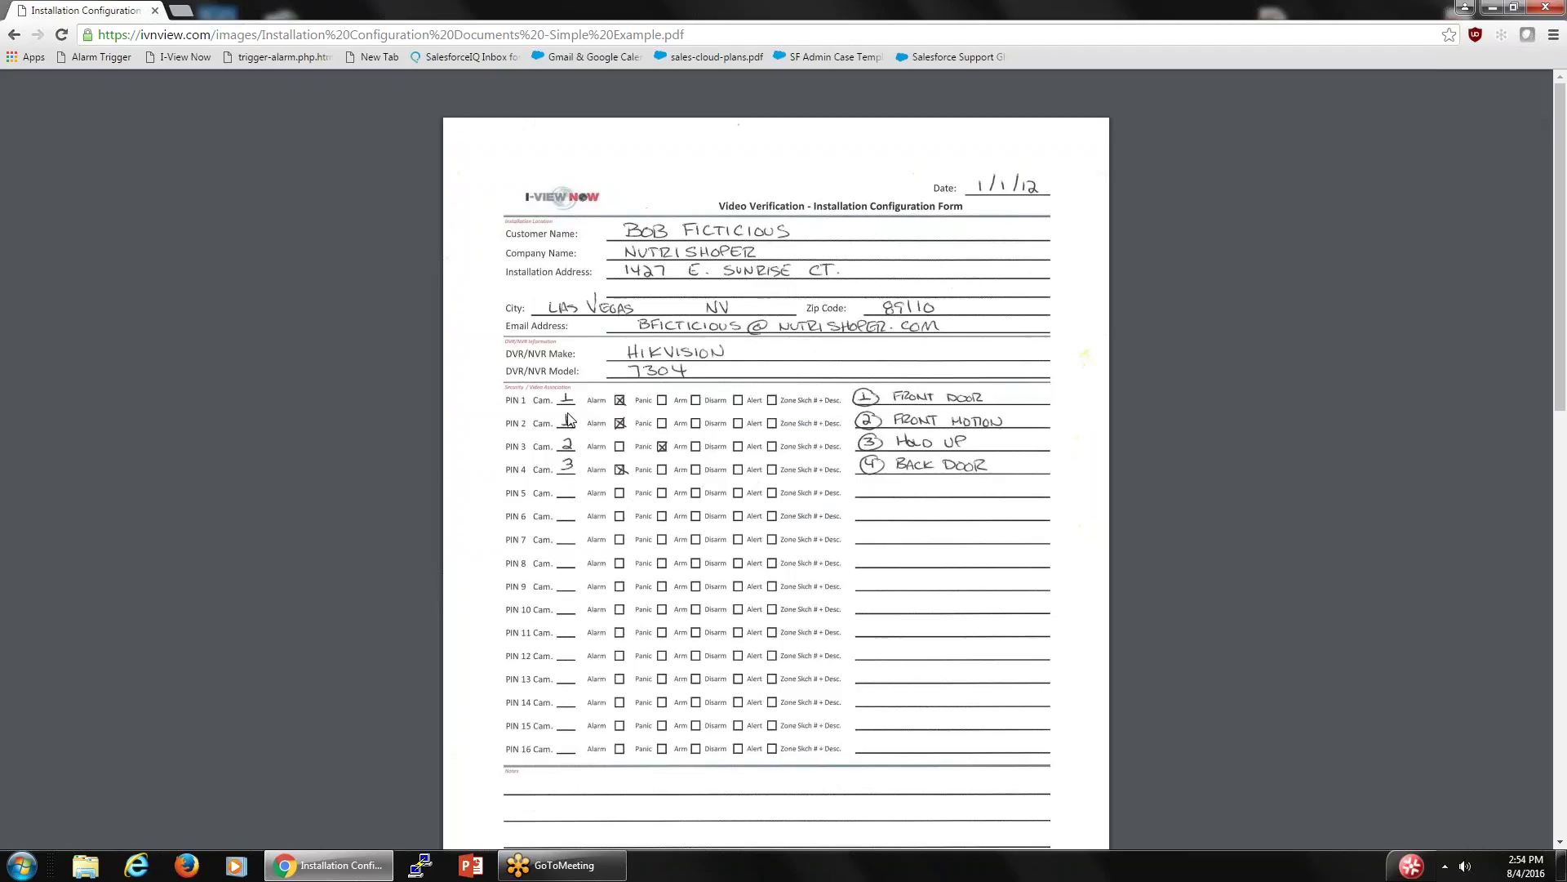
{"action": "scroll", "coordinate": [563, 439], "scroll_direction": "down", "scroll_amount": 9}
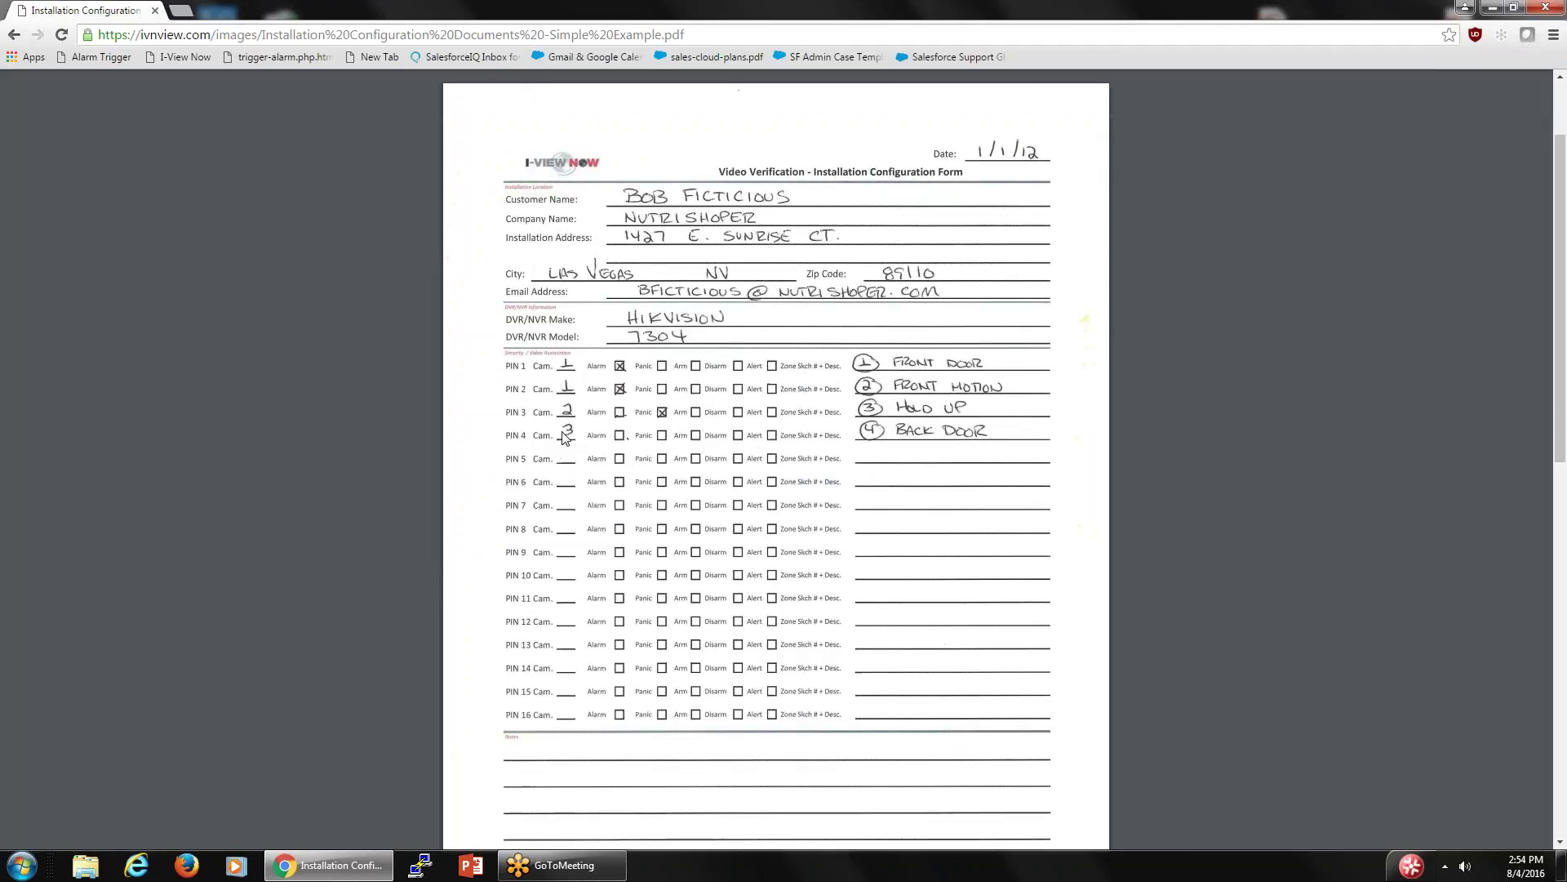
{"action": "scroll", "coordinate": [564, 438], "scroll_direction": "down", "scroll_amount": 2}
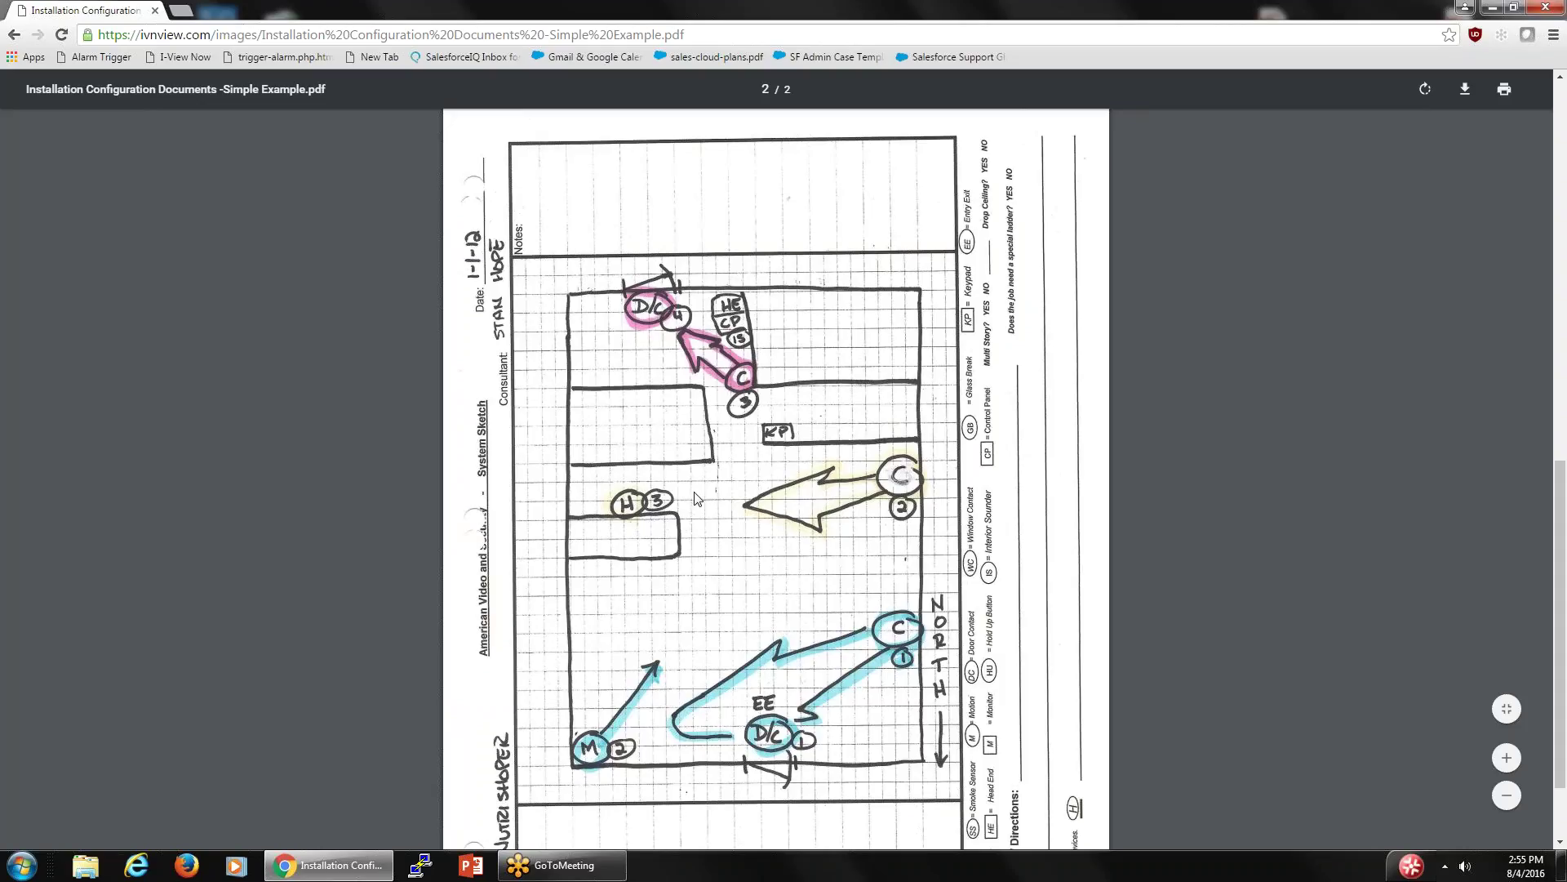
{"action": "scroll", "coordinate": [682, 398], "scroll_direction": "up", "scroll_amount": 7}
{"action": "scroll", "coordinate": [681, 398], "scroll_direction": "up", "scroll_amount": 2}
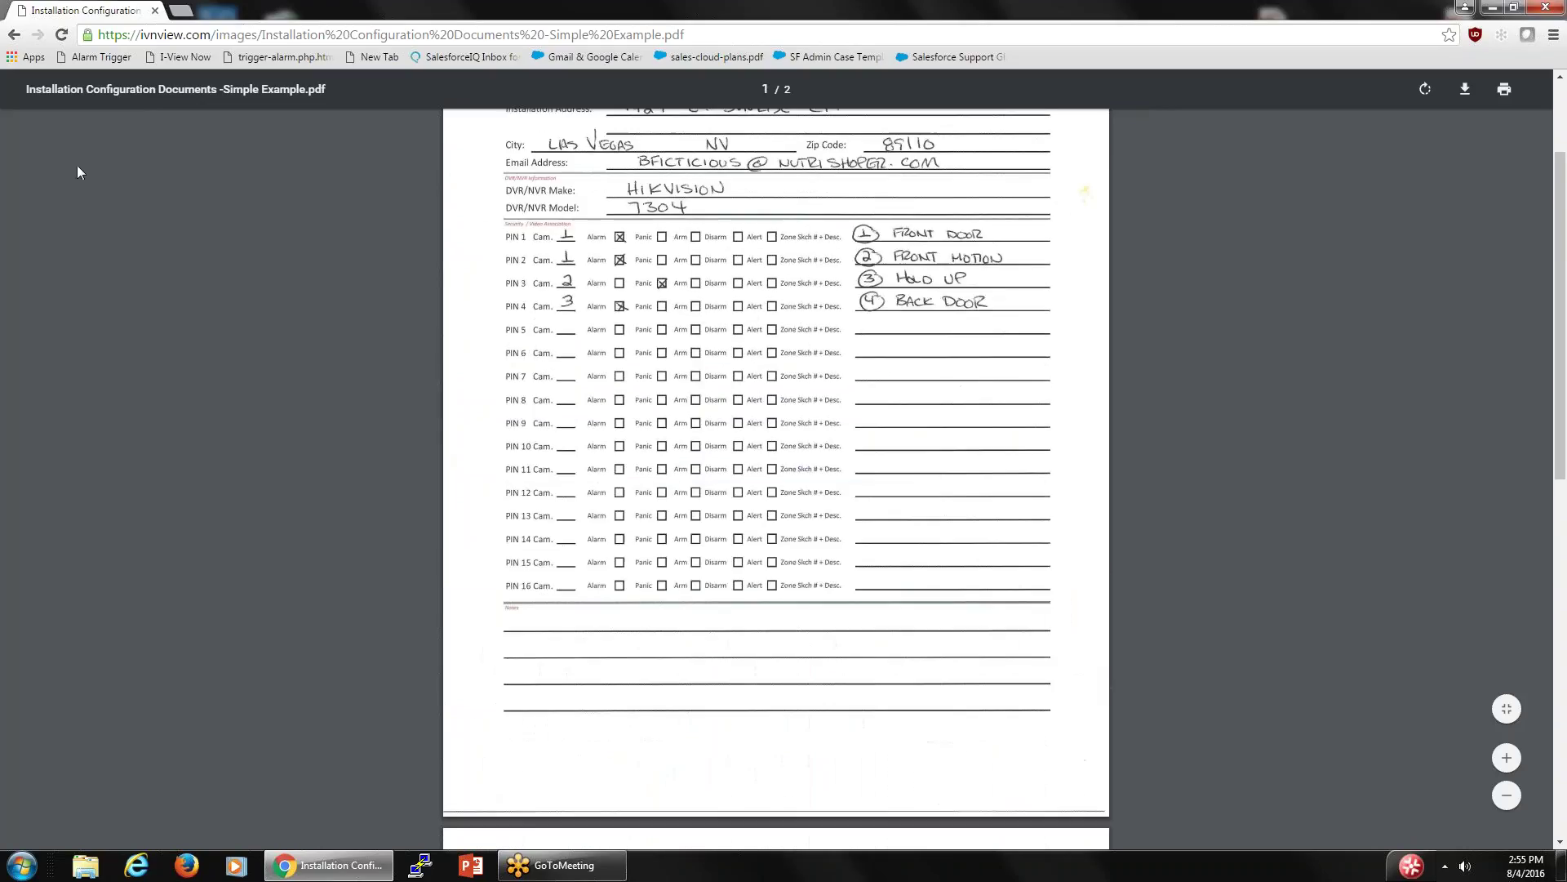
{"action": "left_click", "coordinate": [16, 35]}
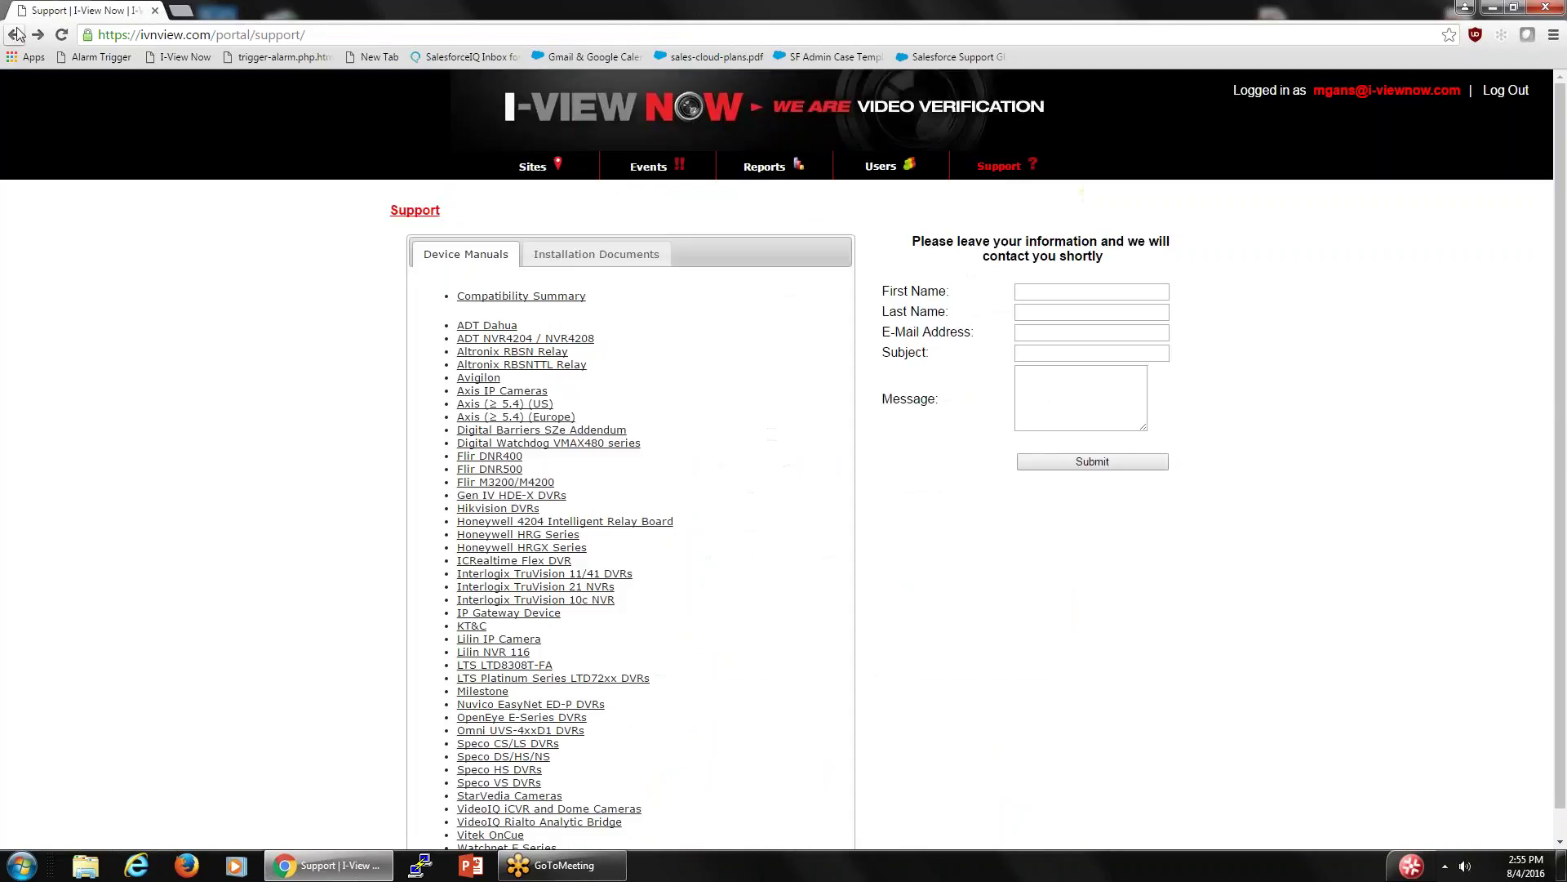
- Look over the blank one-page DVR Installation Configuration Form PDF, then return to Support
{"action": "left_click", "coordinate": [595, 255]}
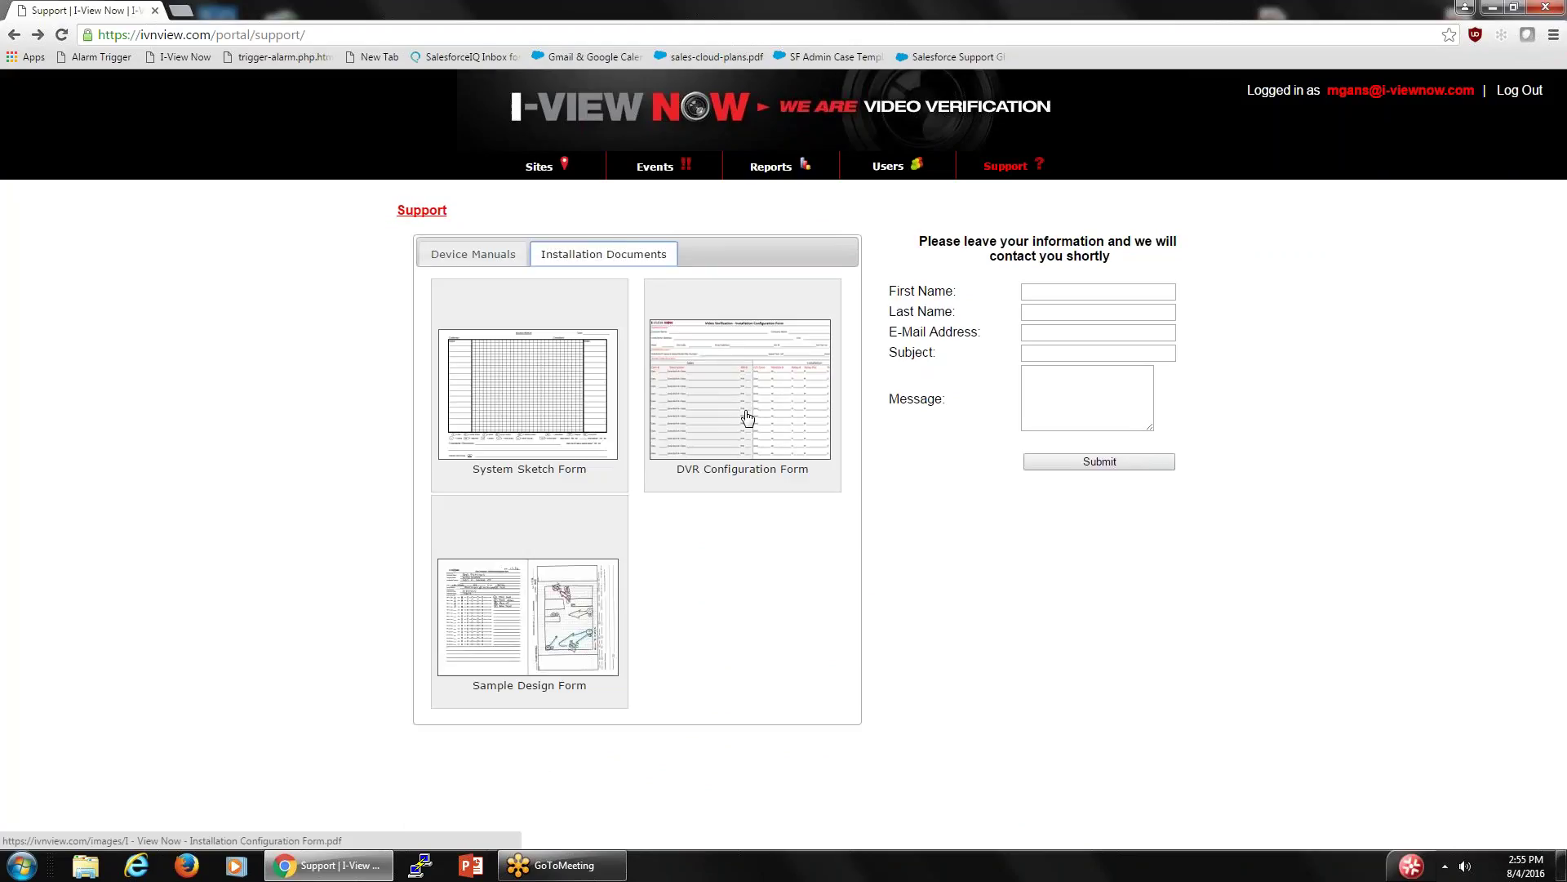
{"action": "left_click", "coordinate": [745, 416]}
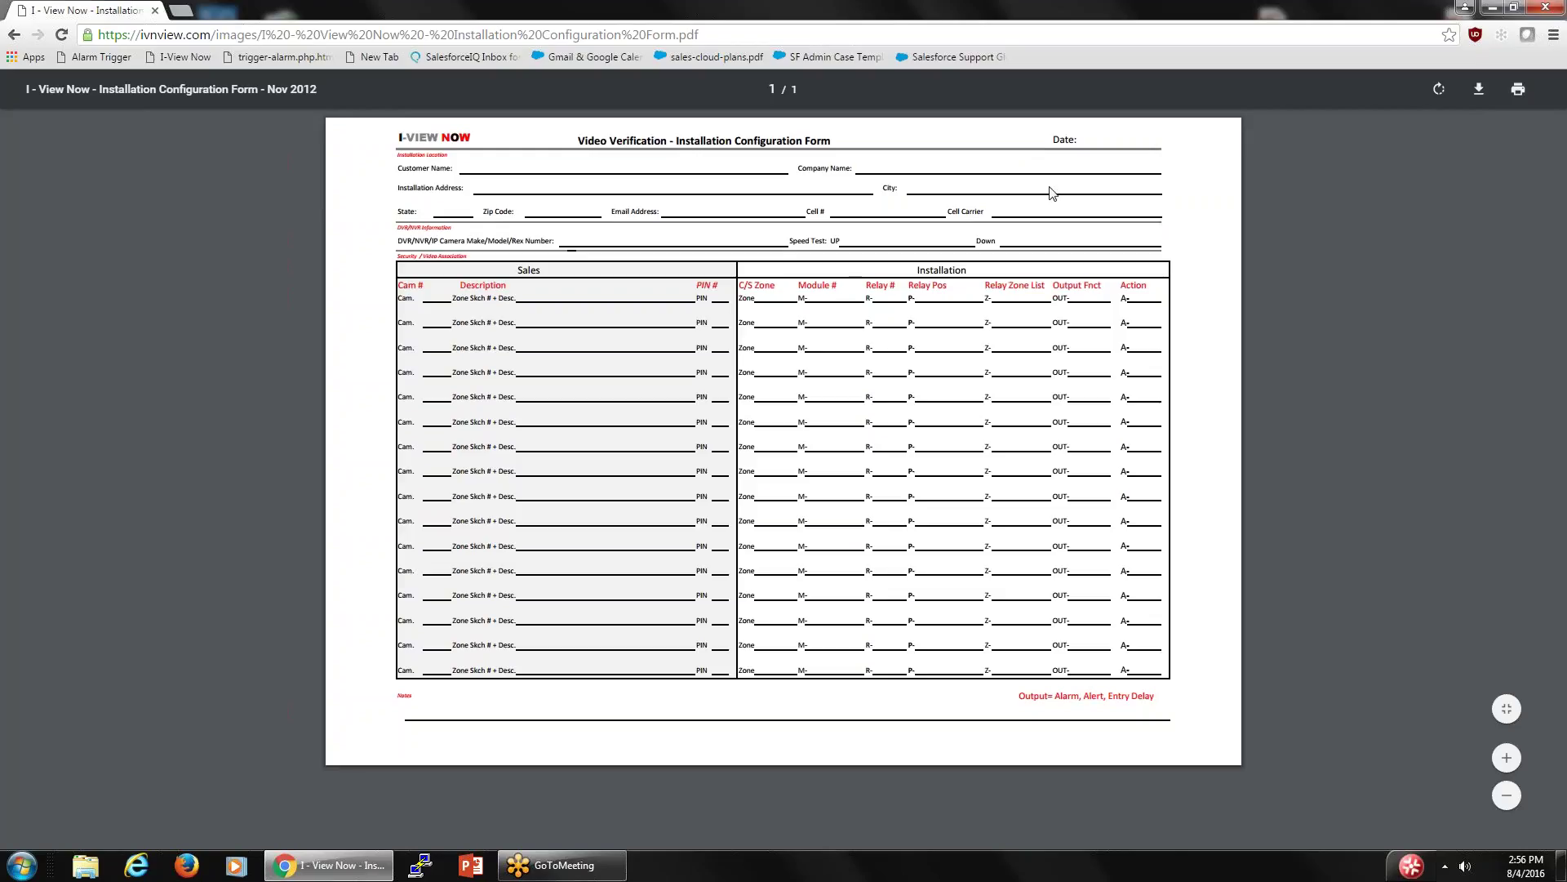
{"action": "left_click", "coordinate": [14, 36]}
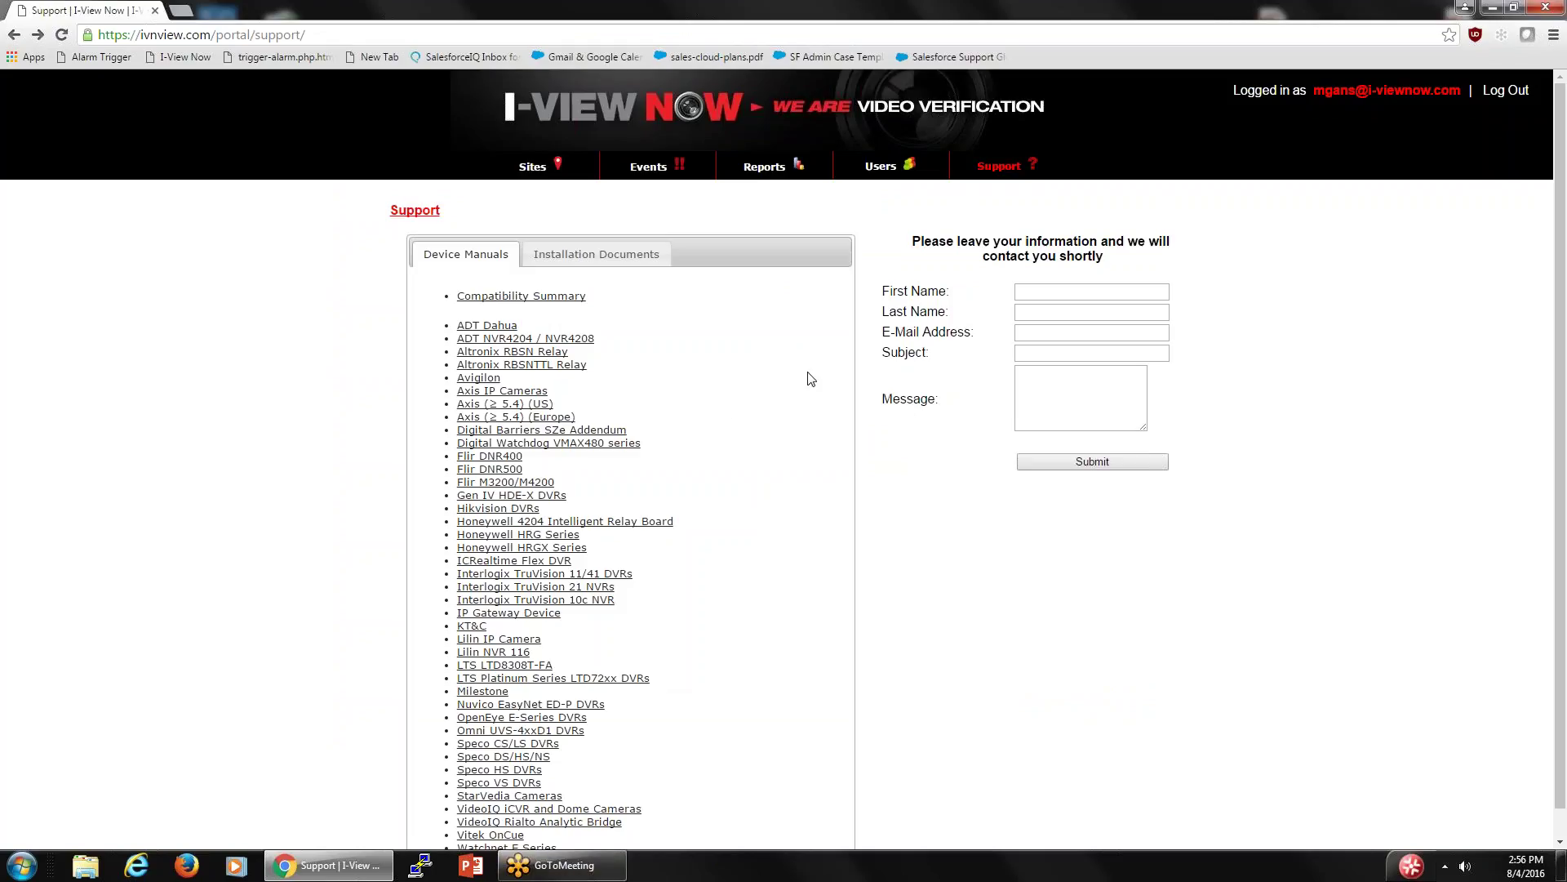
- Read the Honeywell HRGX Series DVR Installation Manual V2.X down to its Network Setup (UPnP) page
{"action": "scroll", "coordinate": [734, 408], "scroll_direction": "down", "scroll_amount": 1}
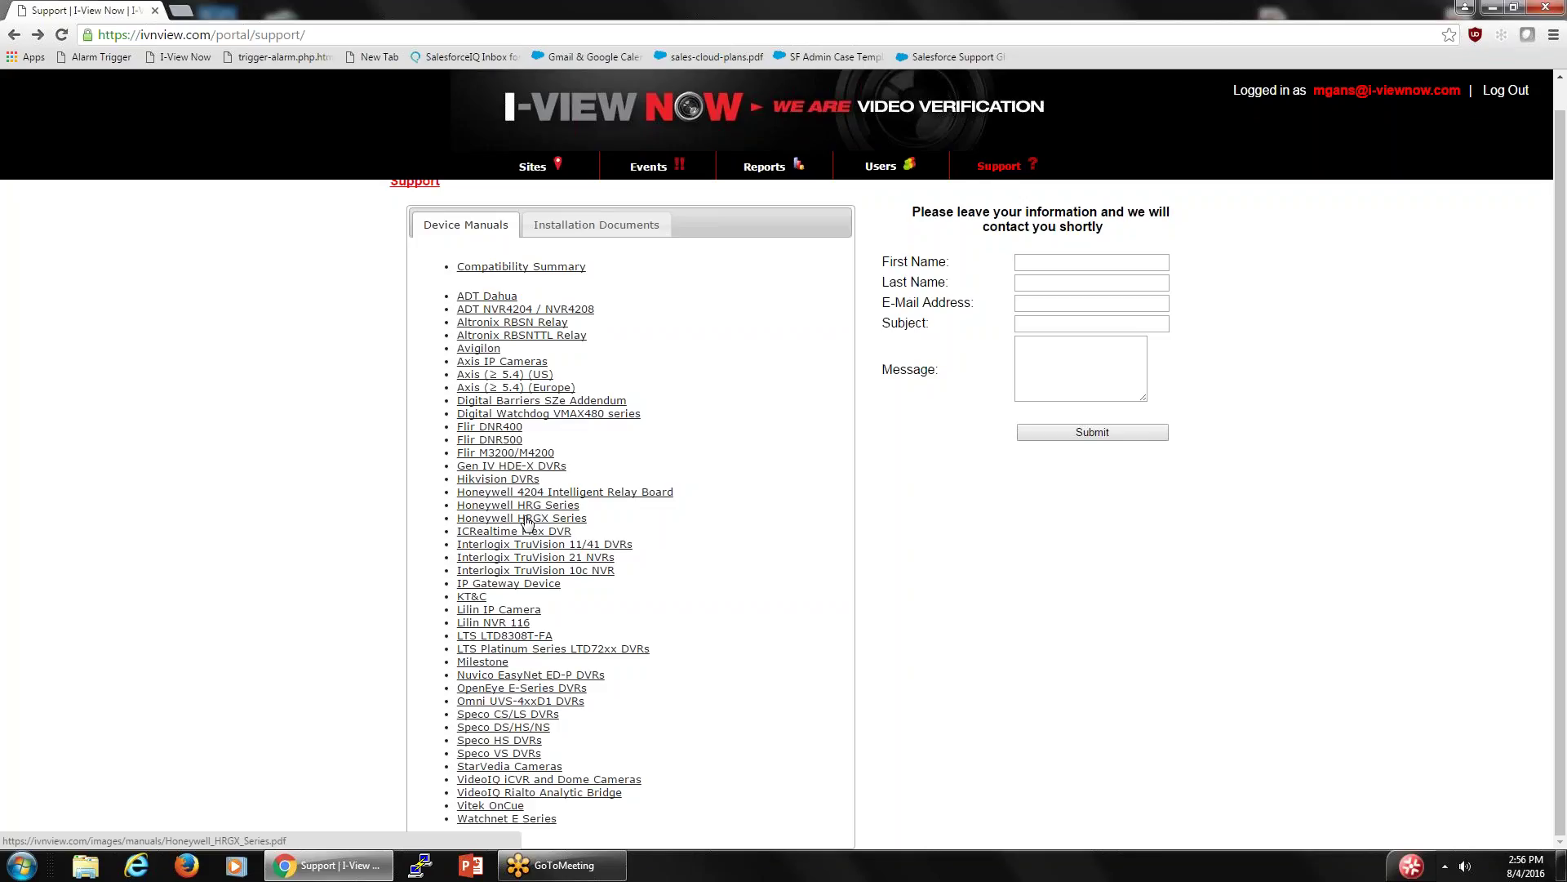
{"action": "left_click", "coordinate": [527, 519]}
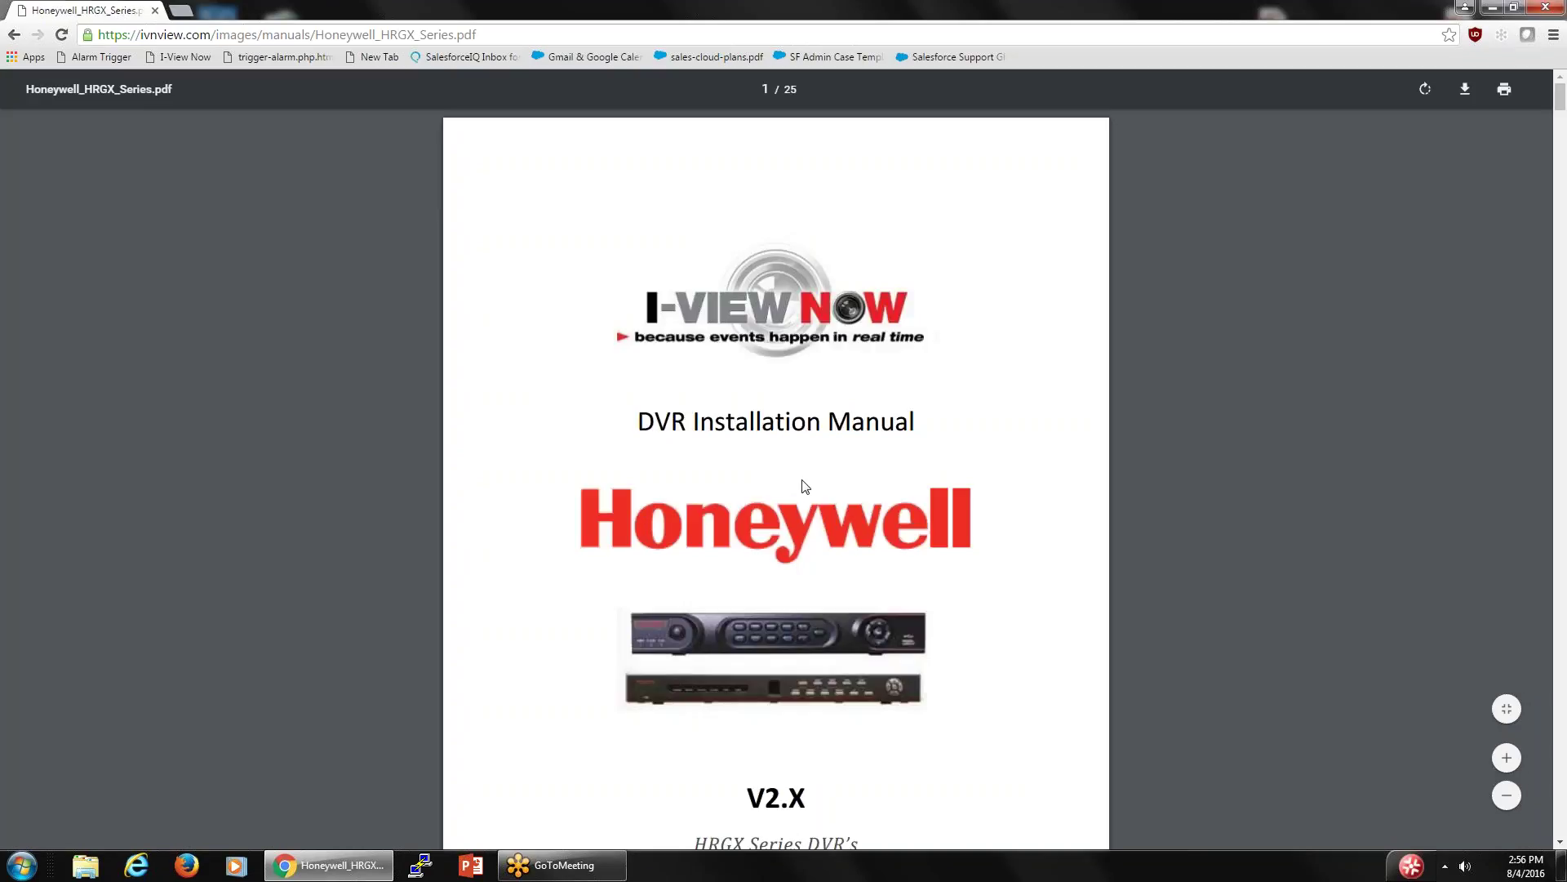
{"action": "scroll", "coordinate": [809, 485], "scroll_direction": "down", "scroll_amount": 7}
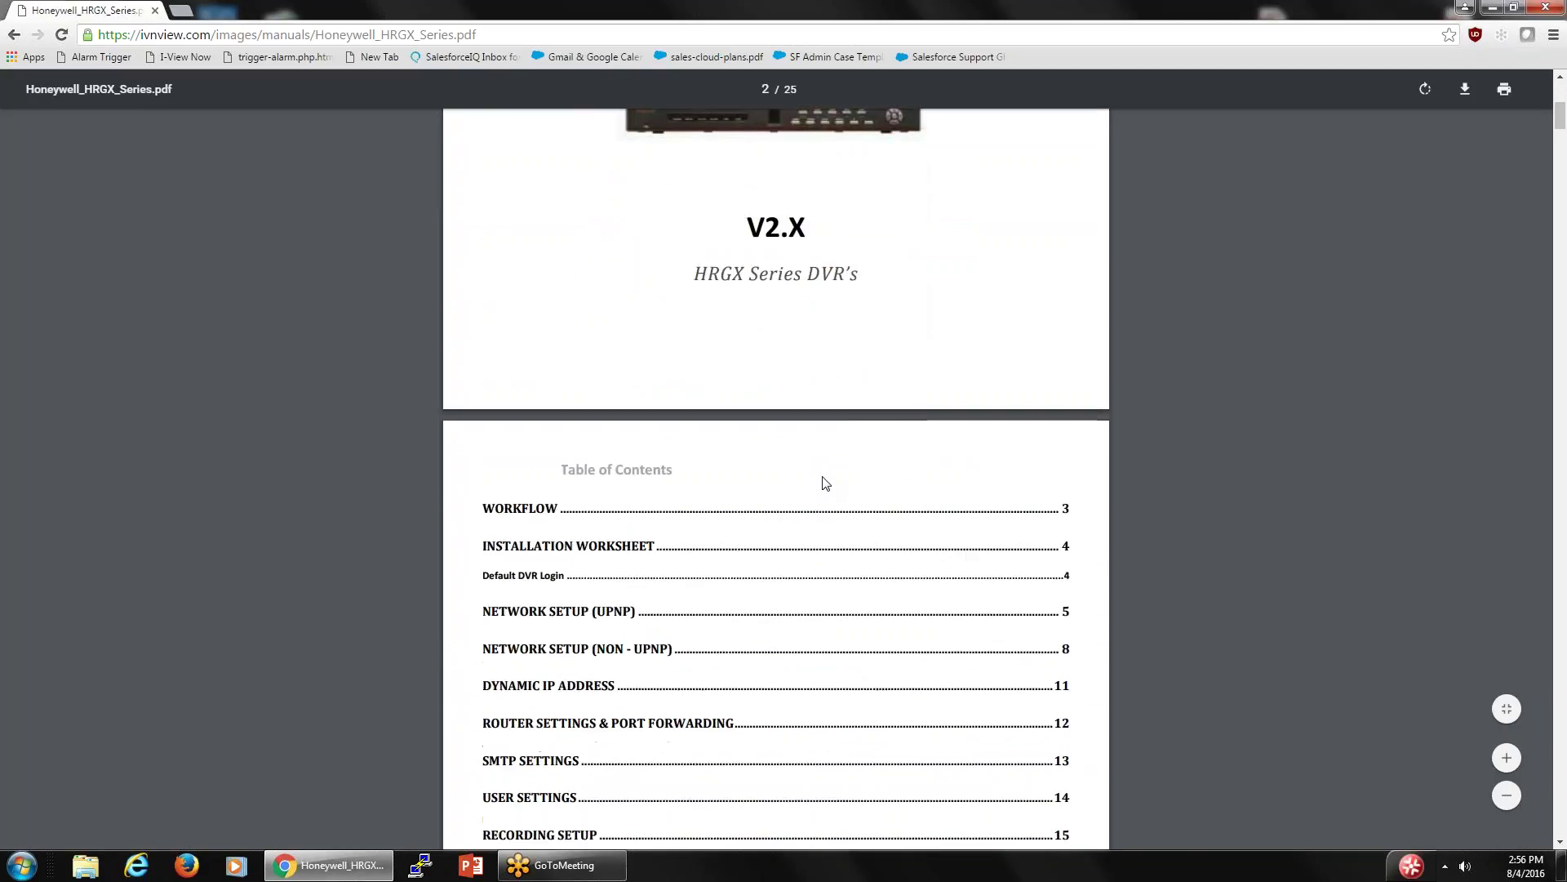
{"action": "scroll", "coordinate": [824, 481], "scroll_direction": "up", "scroll_amount": 7}
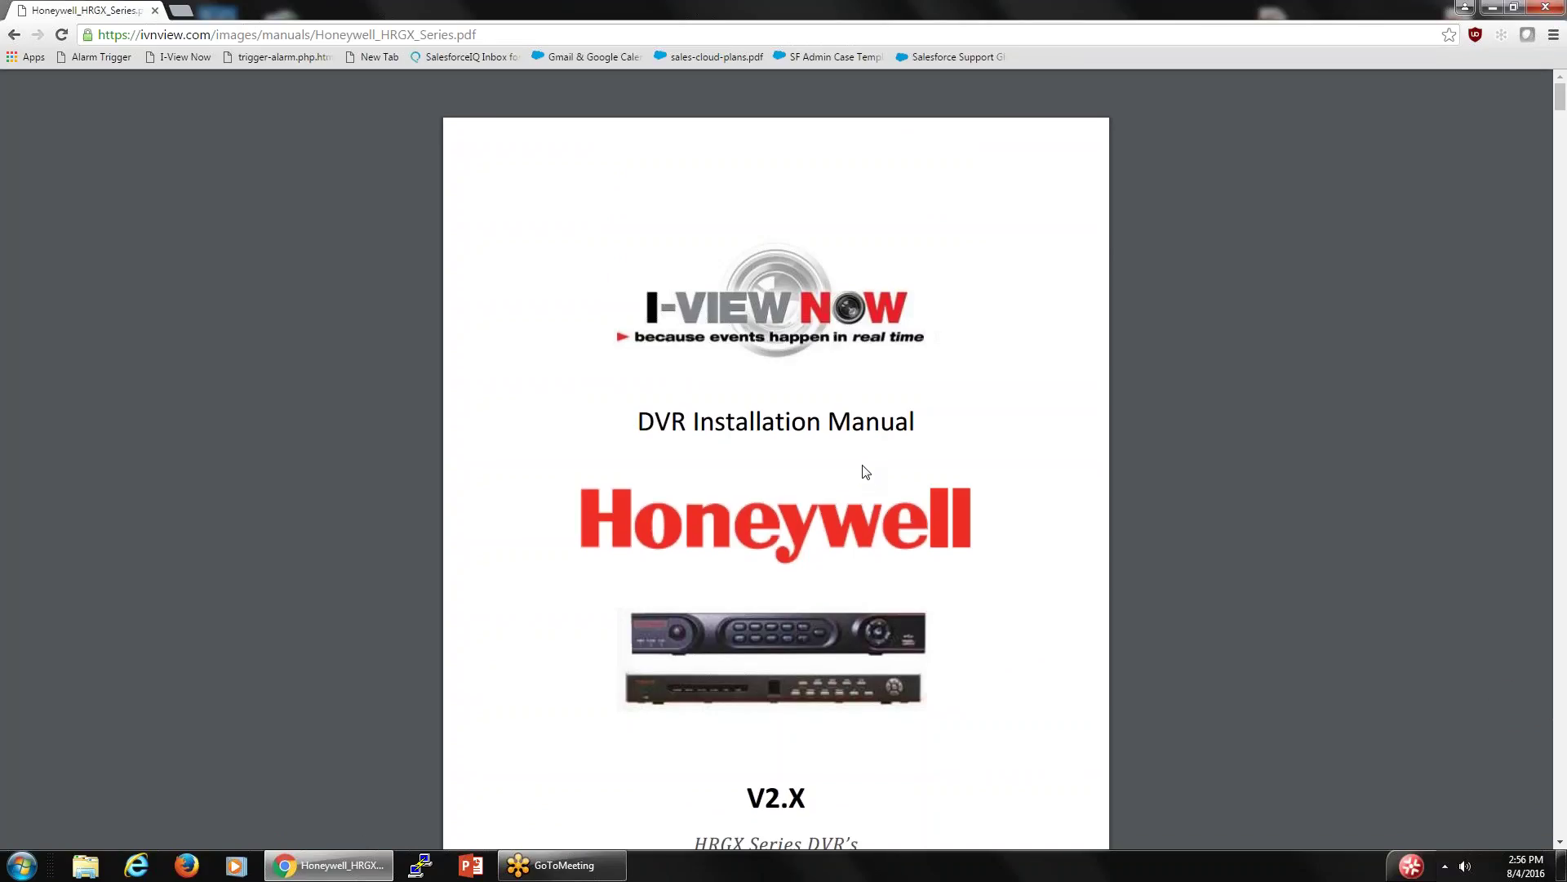
{"action": "scroll", "coordinate": [866, 472], "scroll_direction": "down", "scroll_amount": 6}
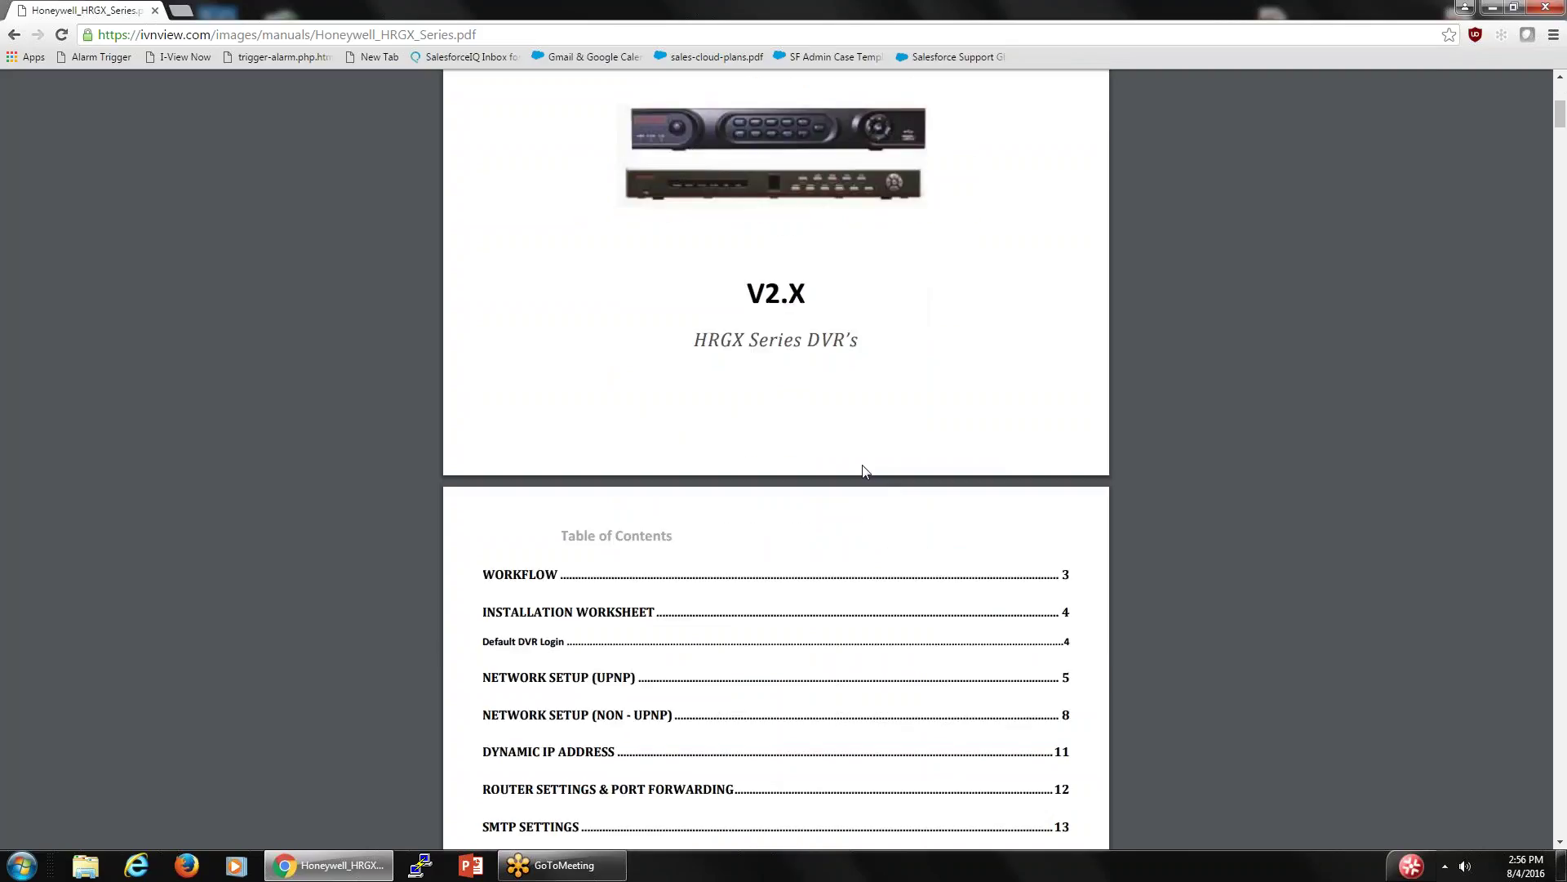
{"action": "scroll", "coordinate": [865, 472], "scroll_direction": "down", "scroll_amount": 7}
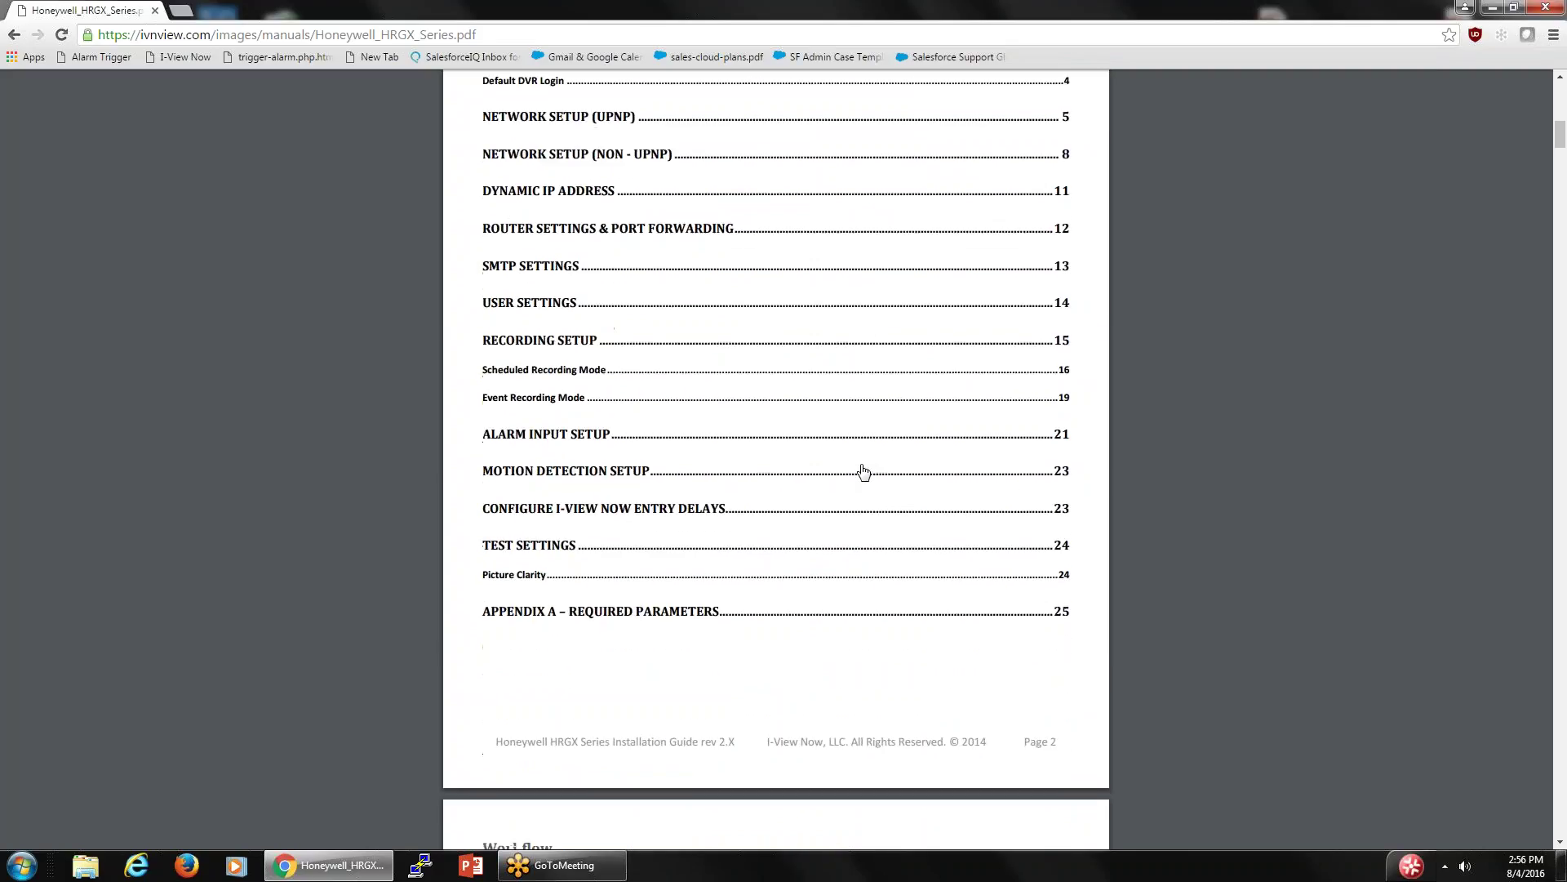
{"action": "scroll", "coordinate": [863, 471], "scroll_direction": "up", "scroll_amount": 1}
{"action": "scroll", "coordinate": [863, 471], "scroll_direction": "down", "scroll_amount": 11}
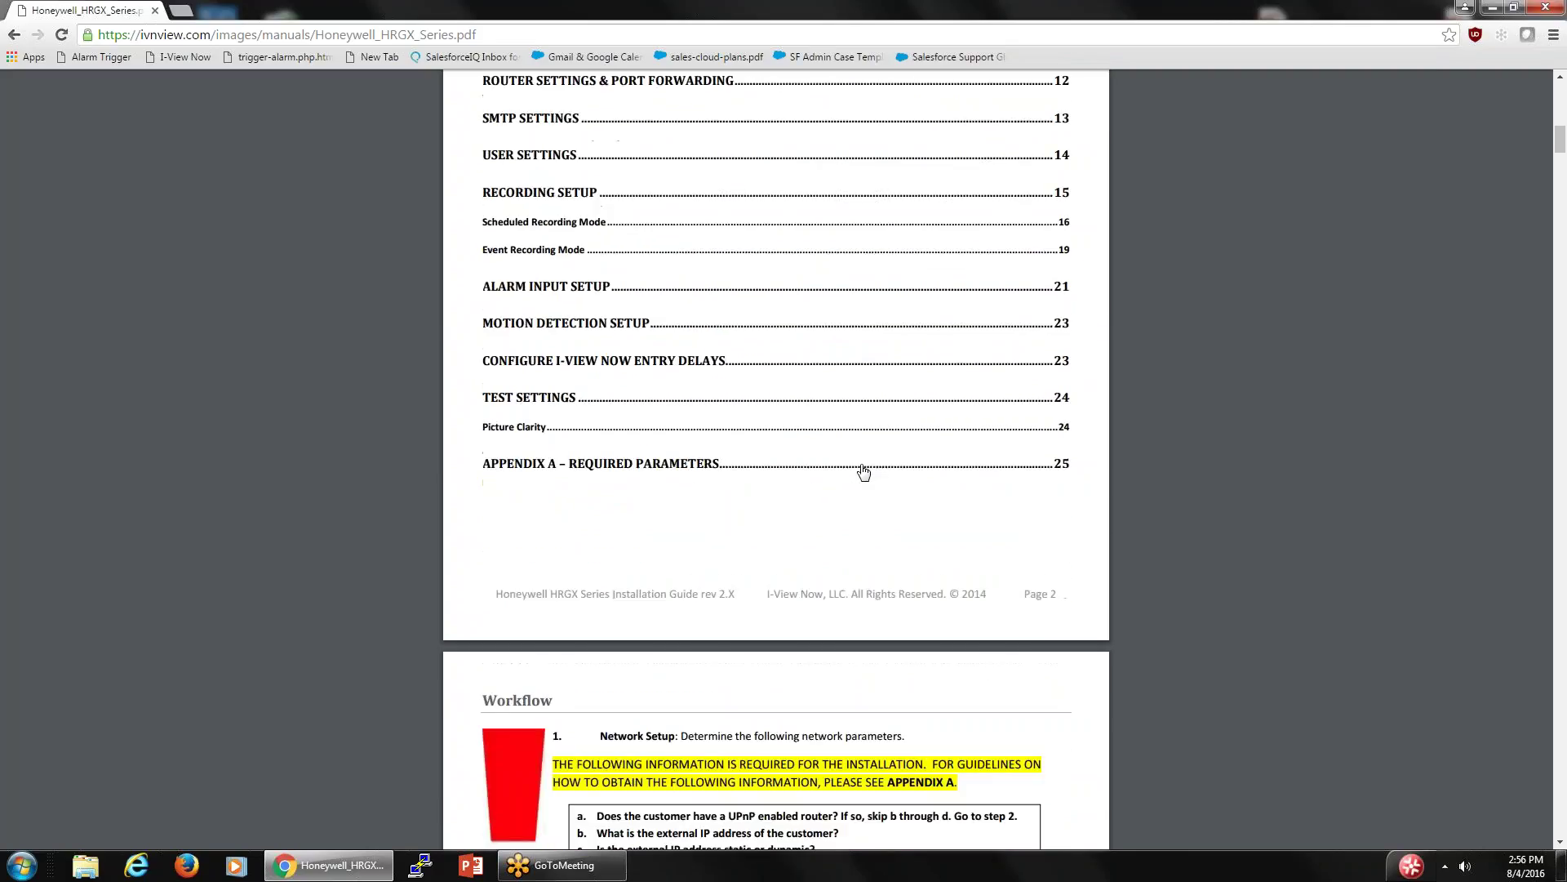
{"action": "scroll", "coordinate": [864, 472], "scroll_direction": "down", "scroll_amount": 8}
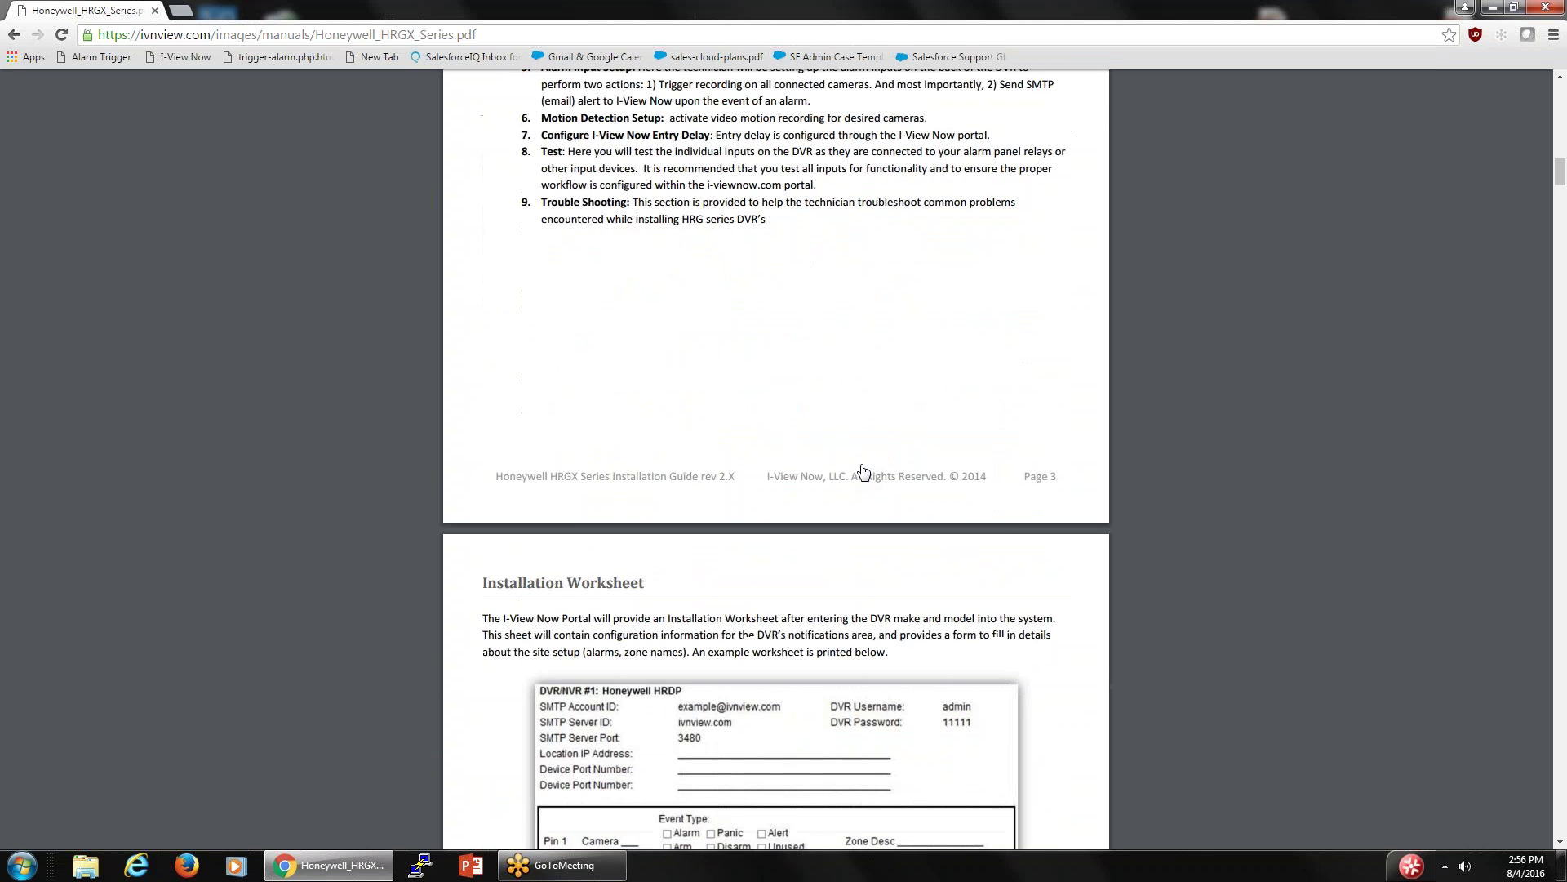
{"action": "scroll", "coordinate": [863, 472], "scroll_direction": "down", "scroll_amount": 12}
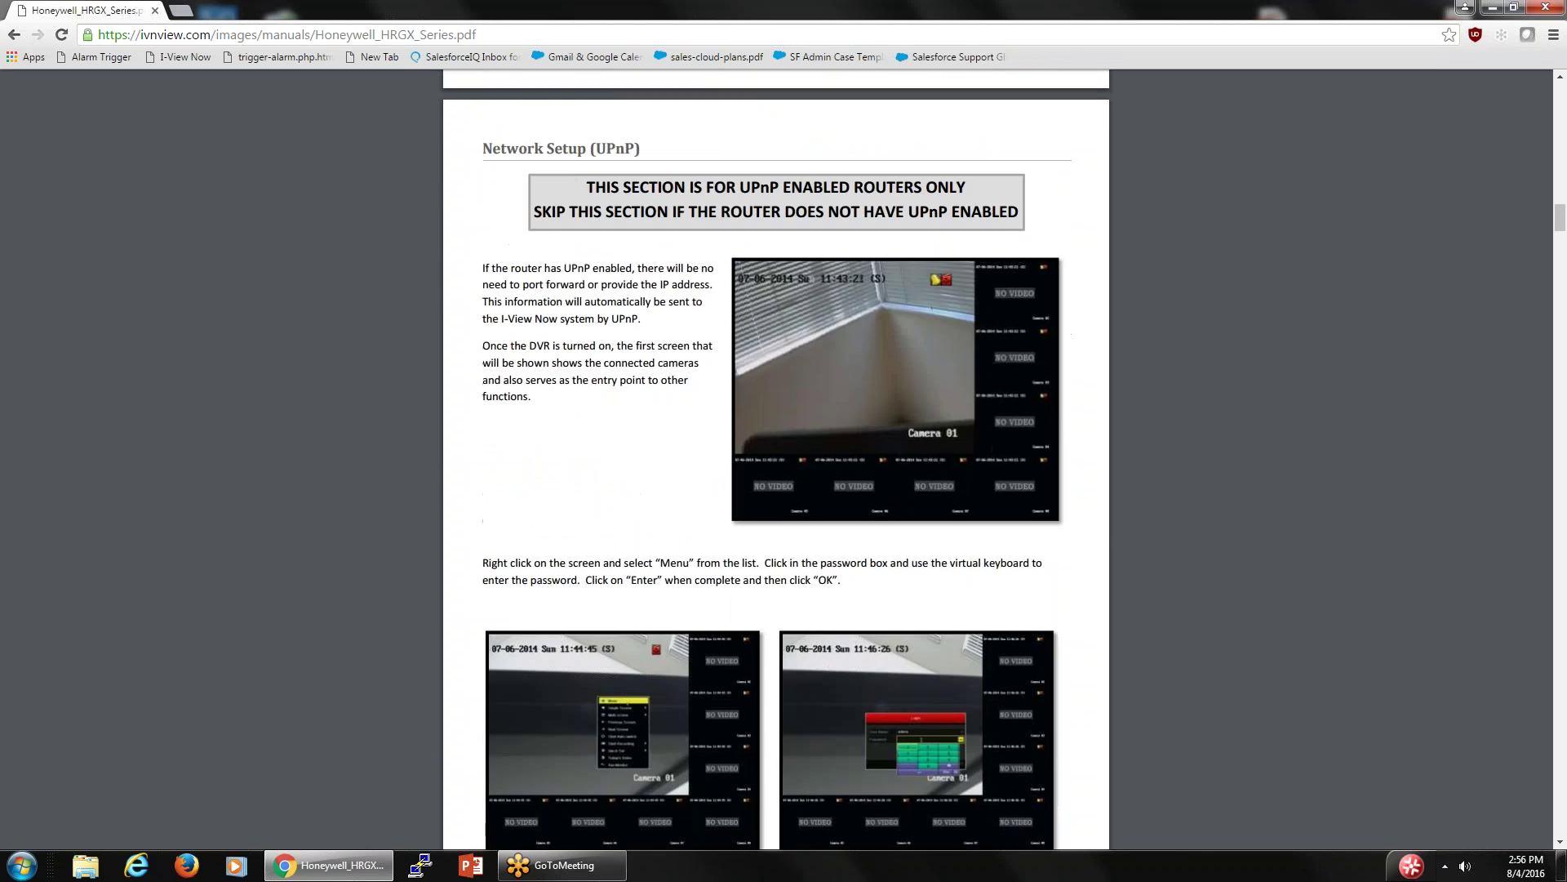
{"action": "scroll", "coordinate": [776, 451], "scroll_direction": "down", "scroll_amount": 2}
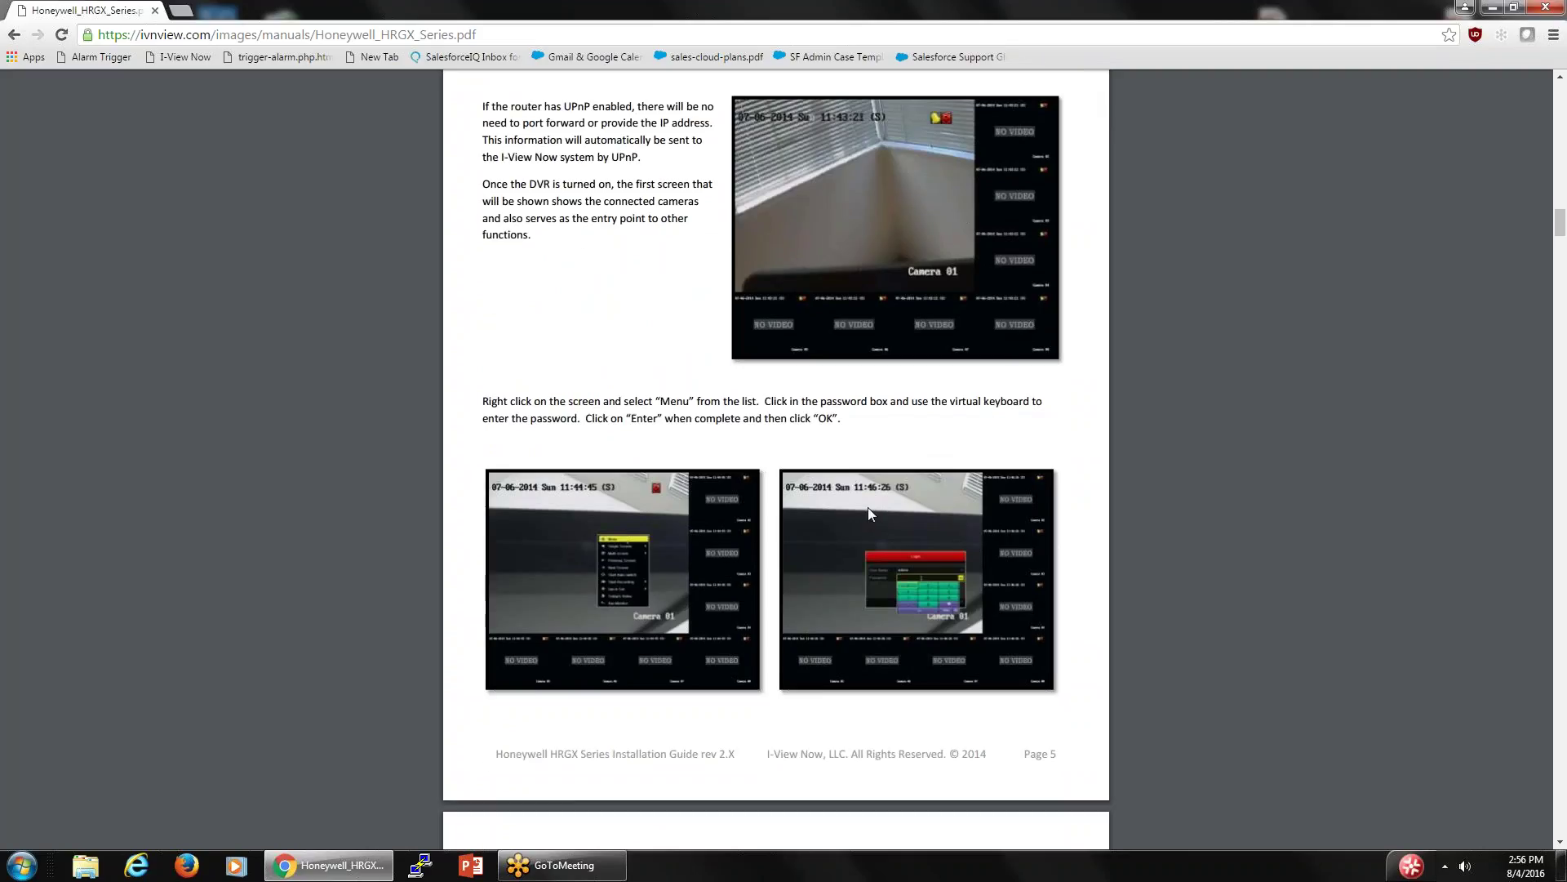
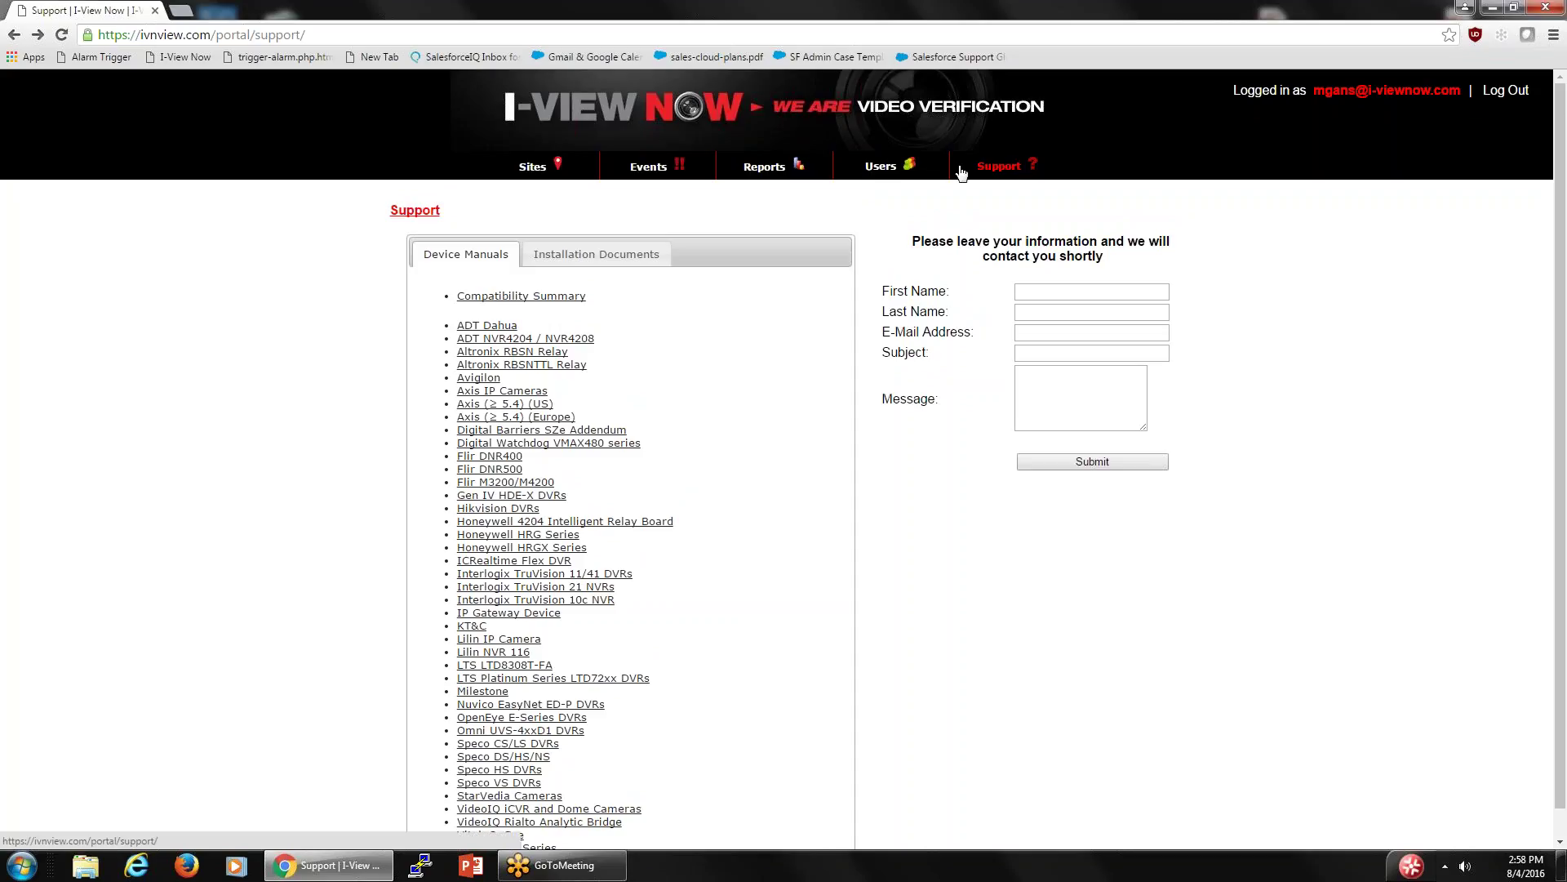
- Open the Subscribers report and set its By grouping to Central Station, after briefly trying Site
{"action": "left_click", "coordinate": [762, 172]}
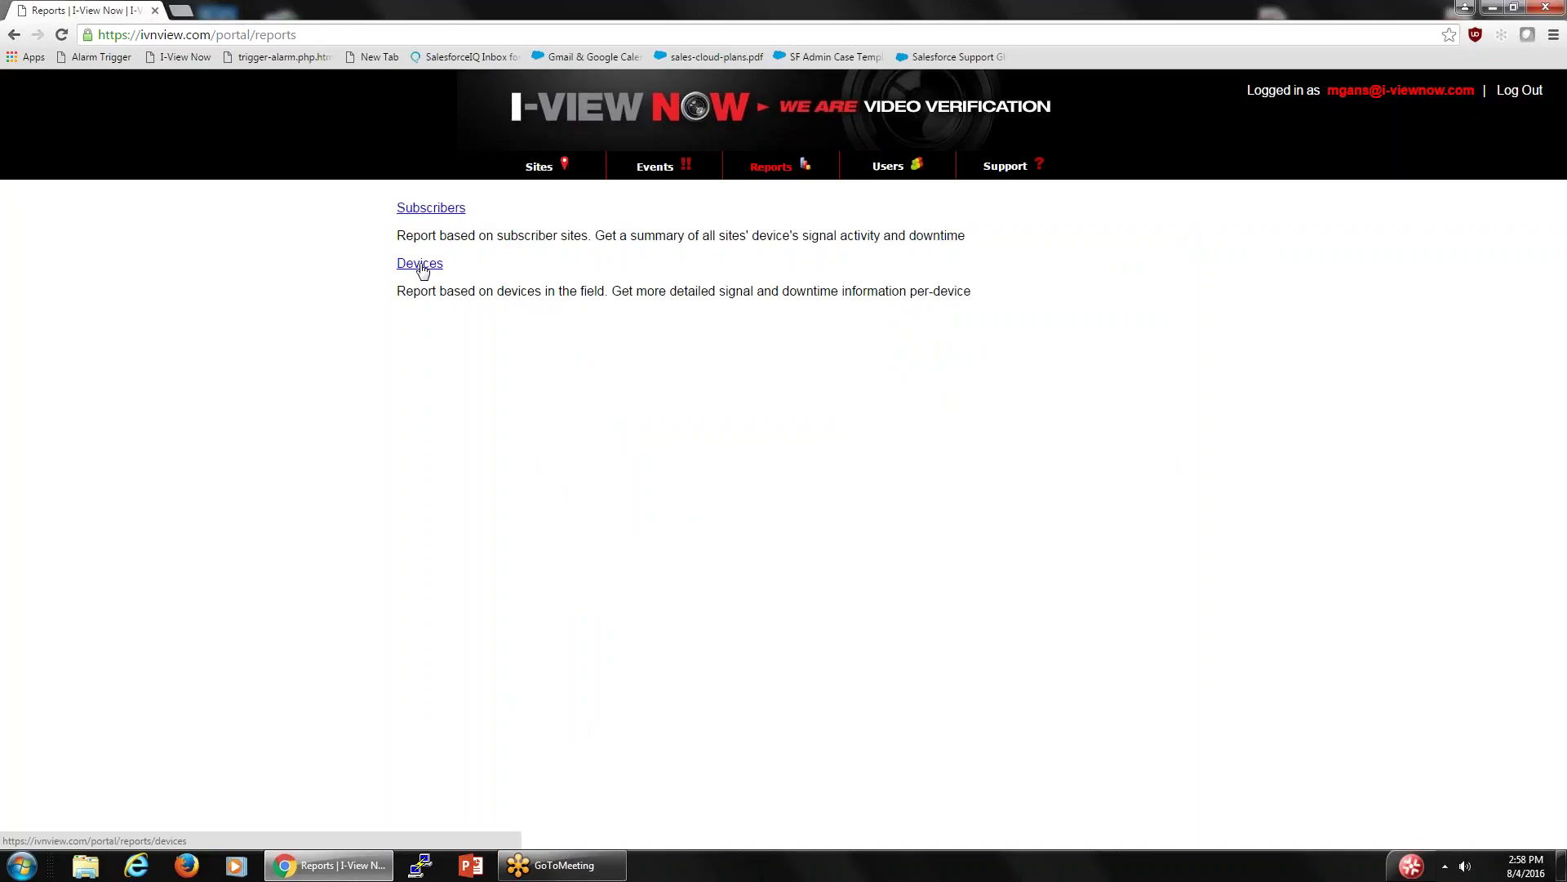
{"action": "left_click", "coordinate": [444, 208]}
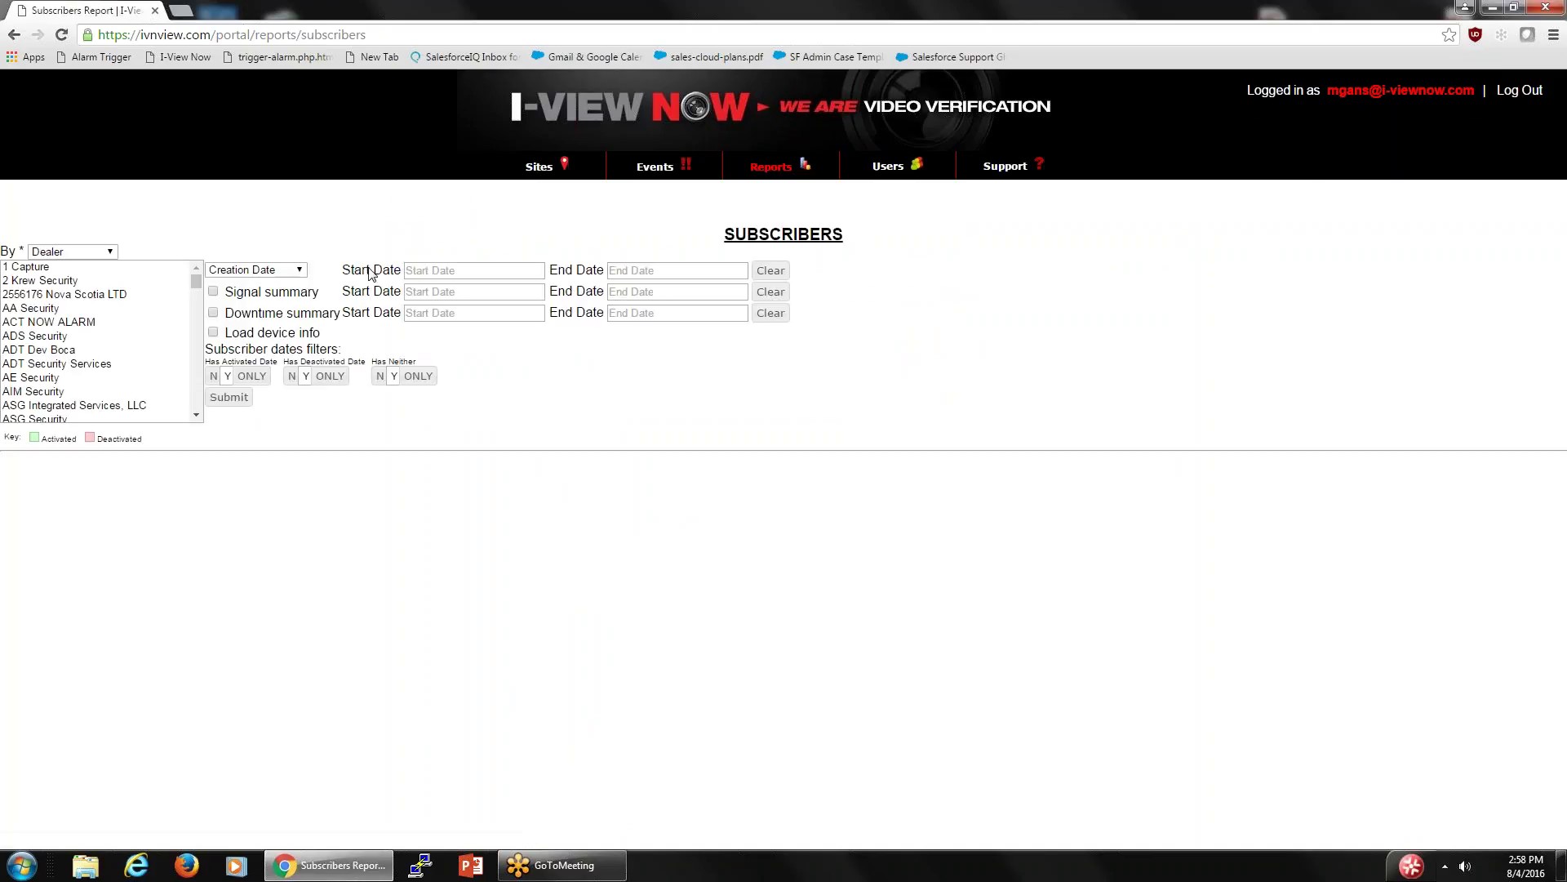
{"action": "left_click", "coordinate": [118, 257]}
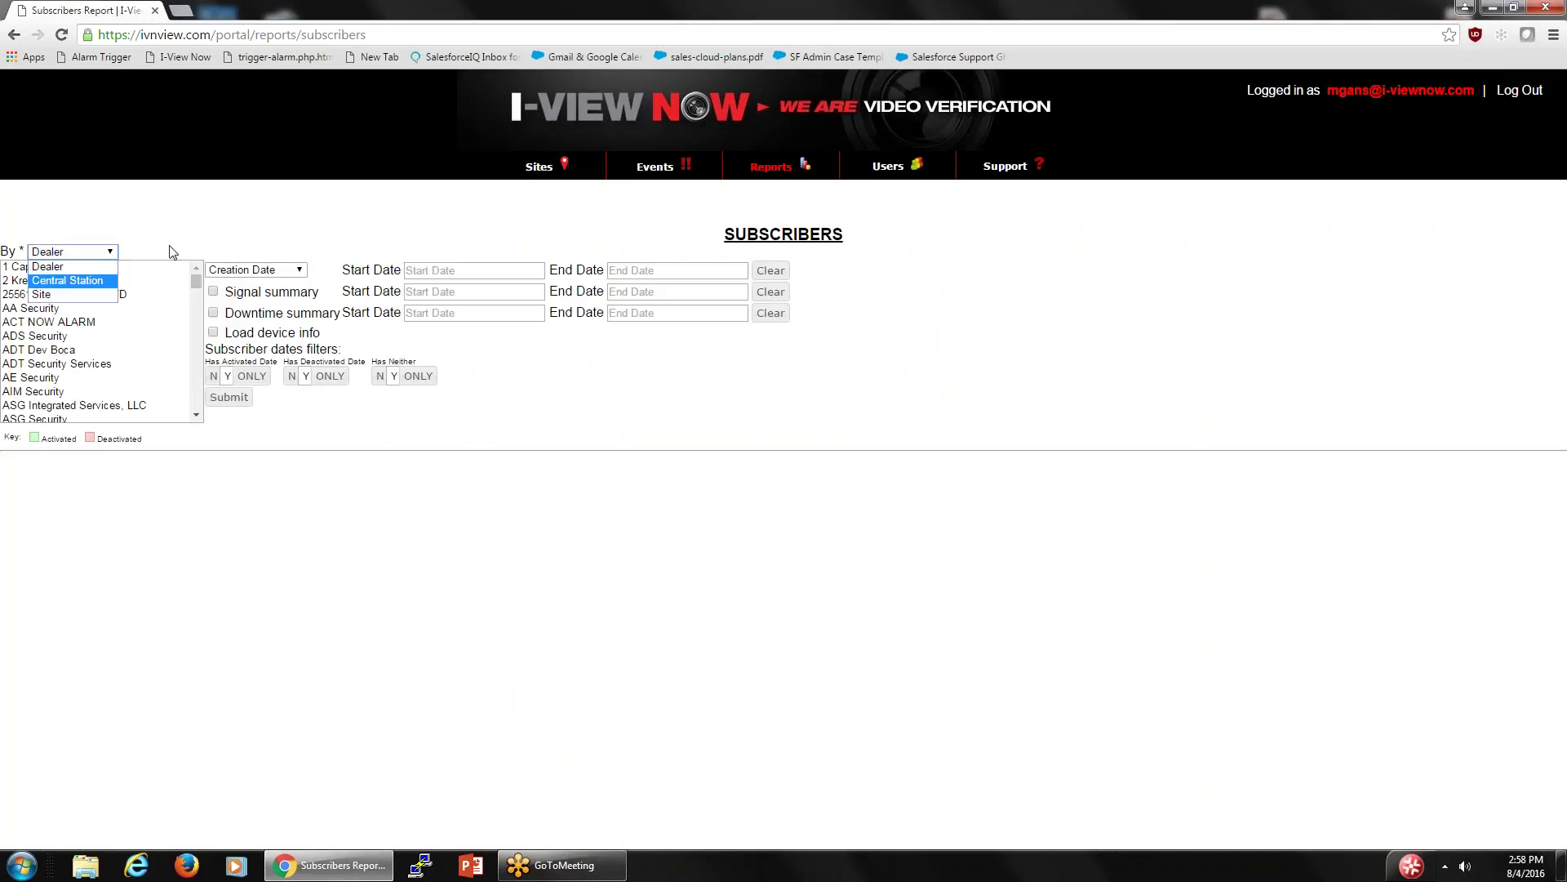
{"action": "left_click", "coordinate": [80, 296]}
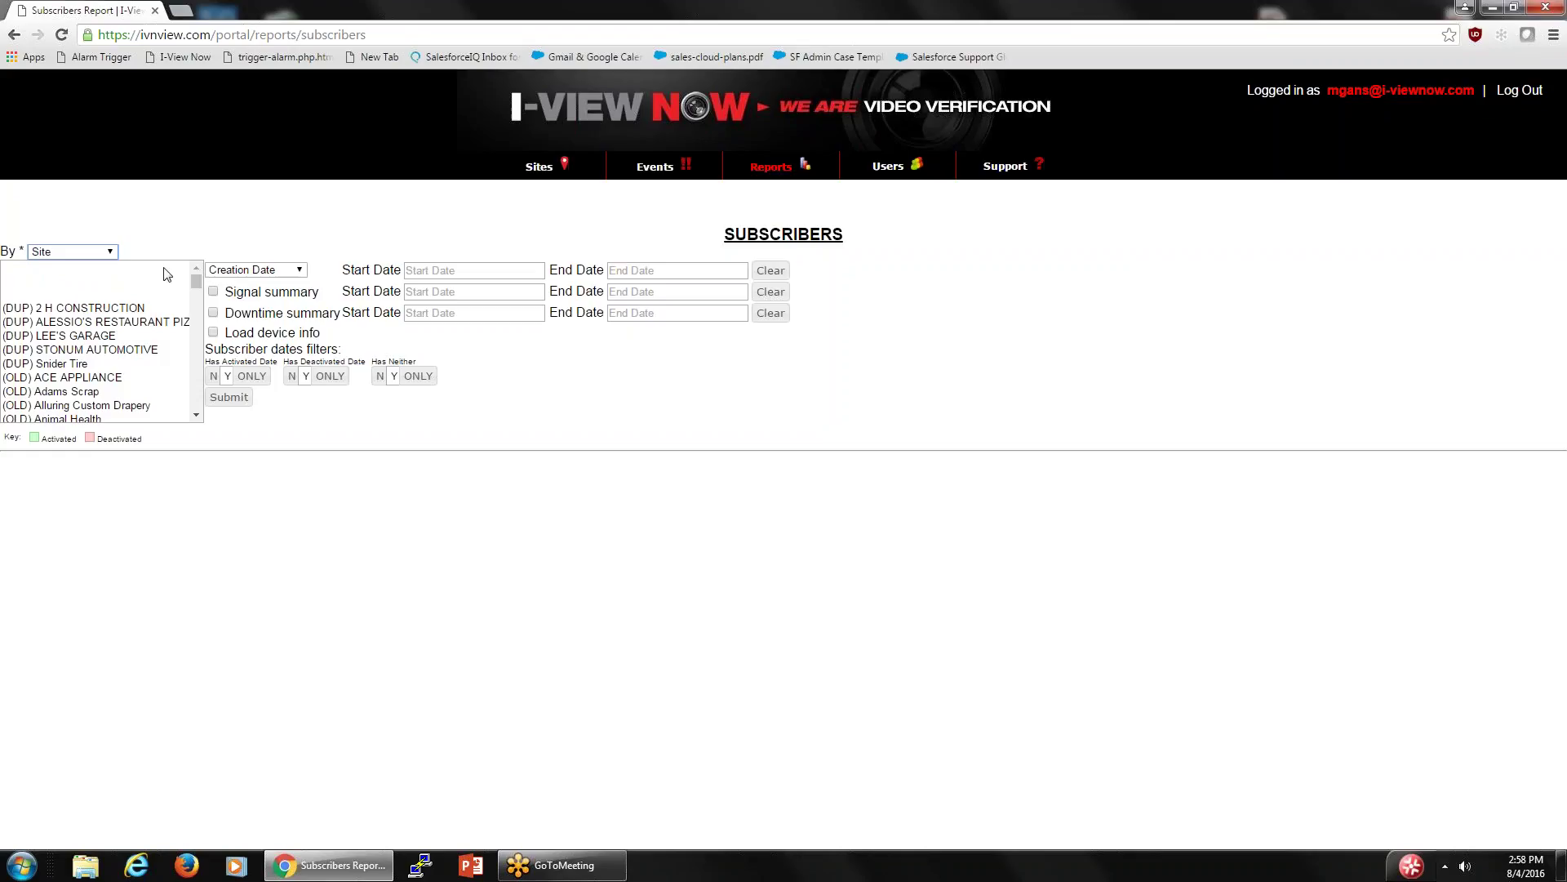
{"action": "left_click", "coordinate": [111, 251]}
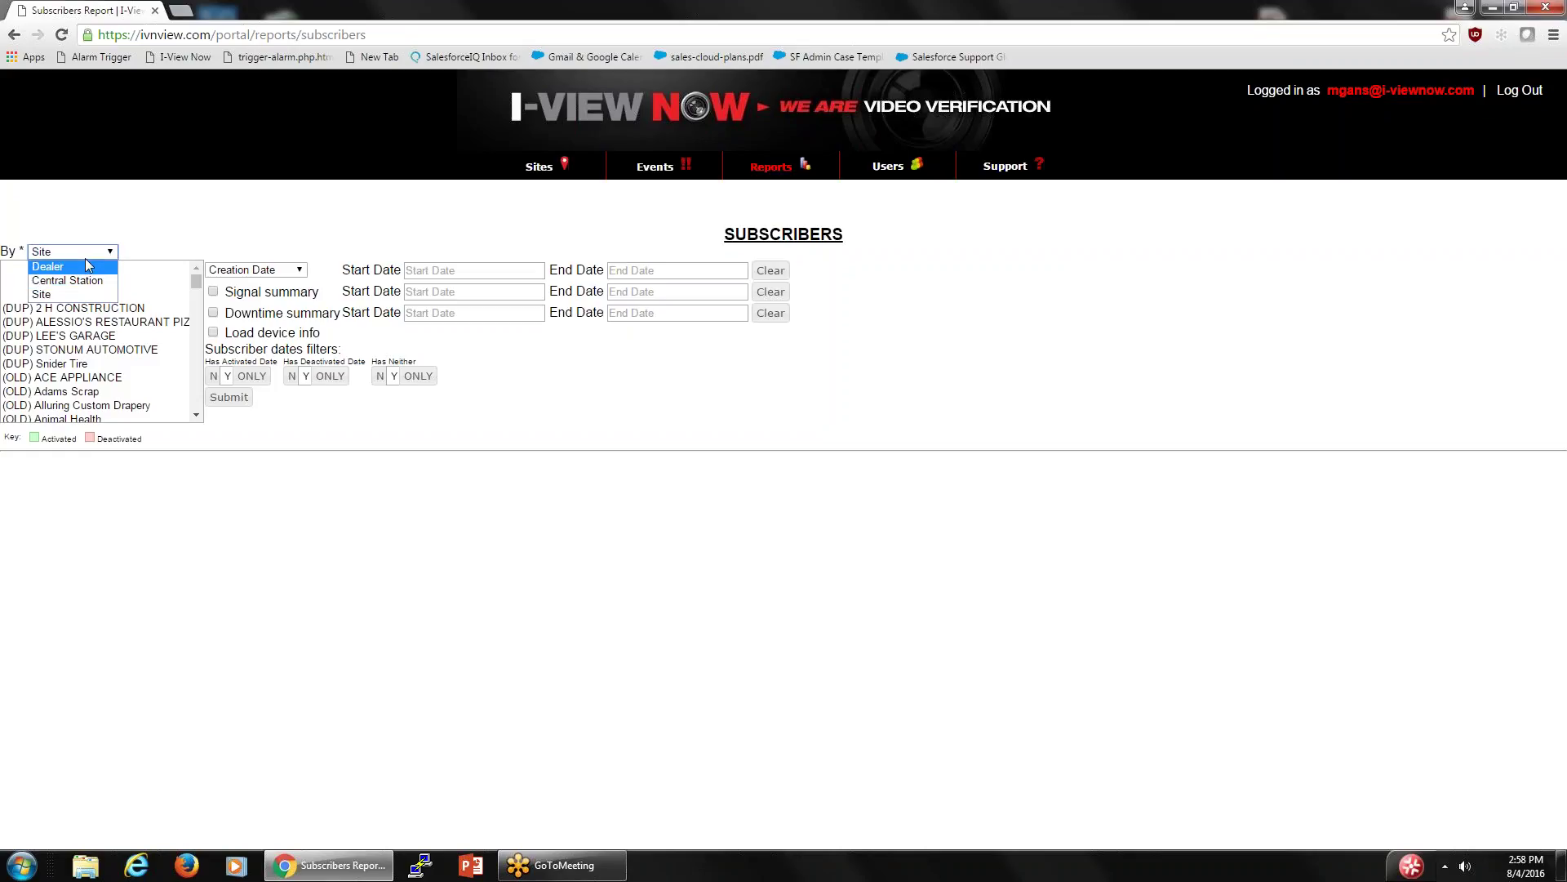
{"action": "left_click", "coordinate": [112, 252]}
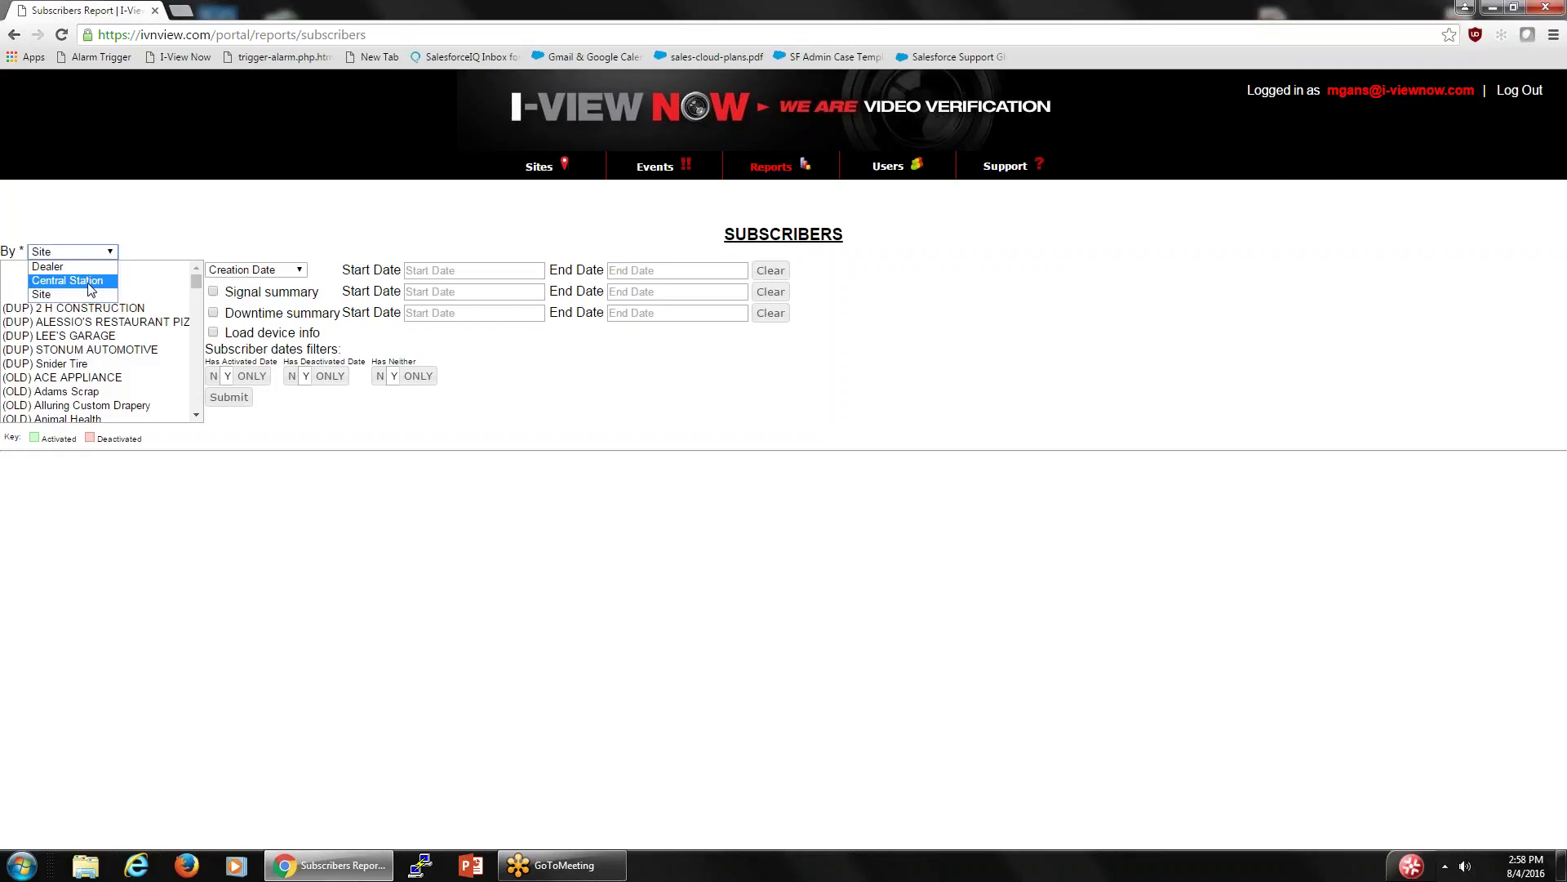
{"action": "left_click", "coordinate": [91, 287]}
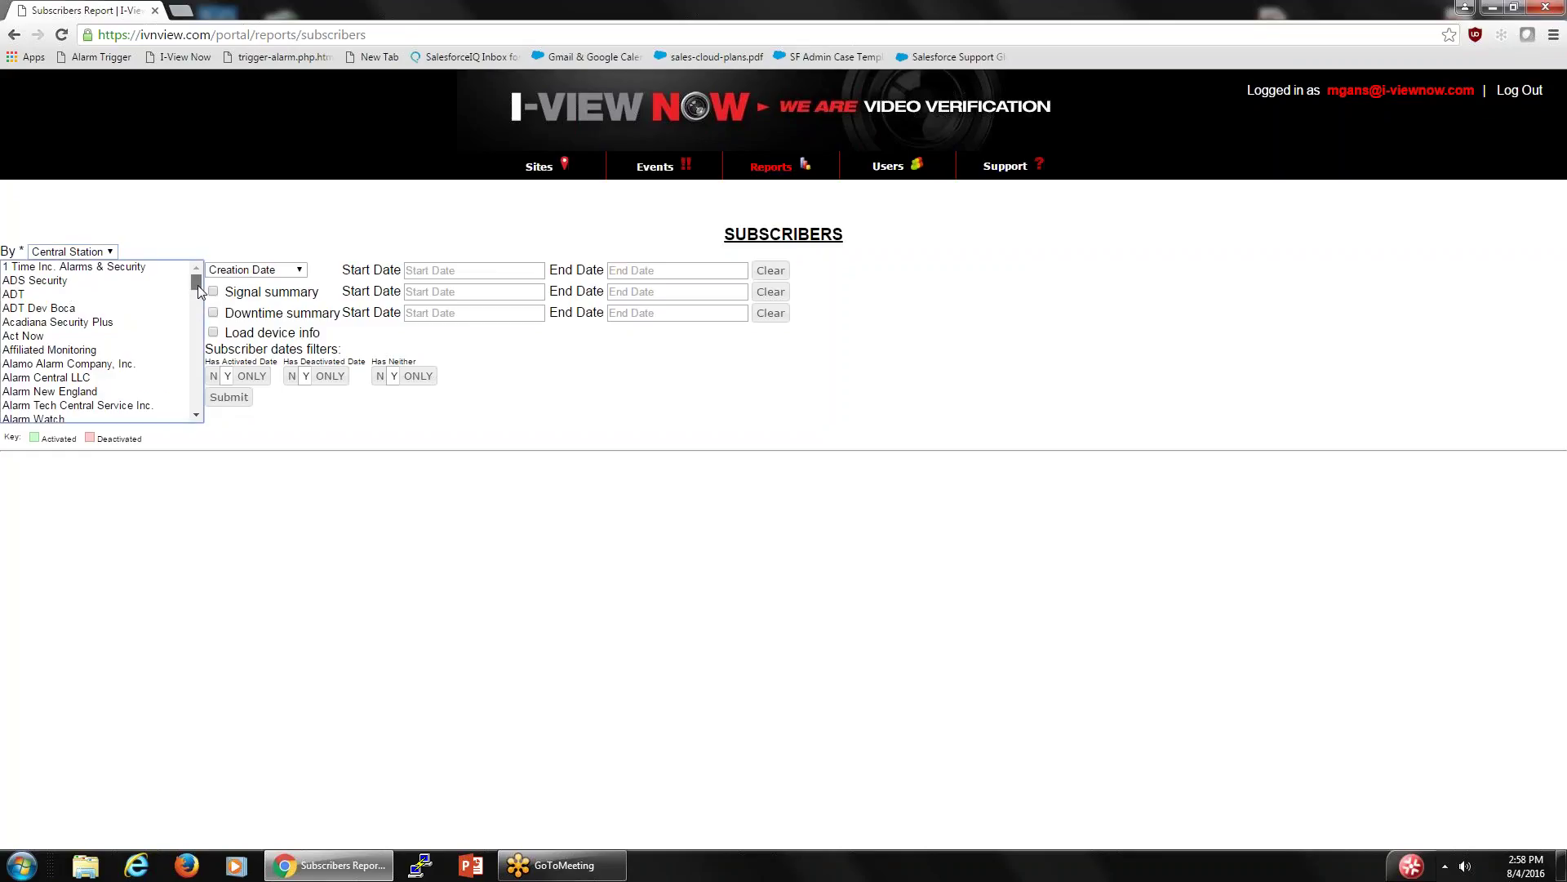
{"action": "left_click_drag", "start_coordinate": [198, 286], "coordinate": [194, 318]}
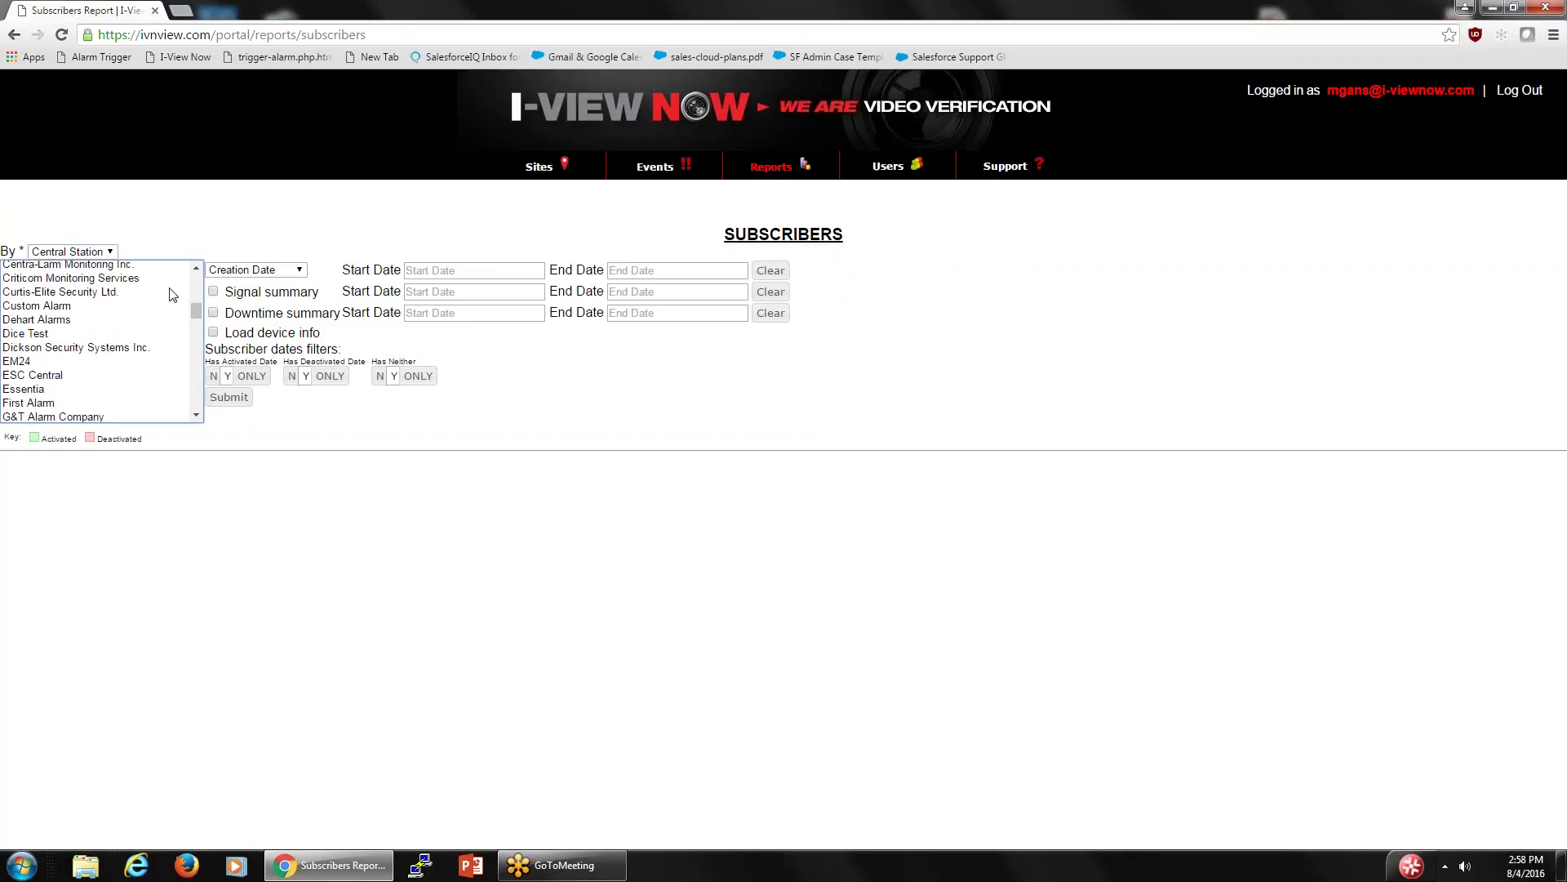
- Switch the By grouping to Site and scroll through the long site list
{"action": "left_click", "coordinate": [111, 254]}
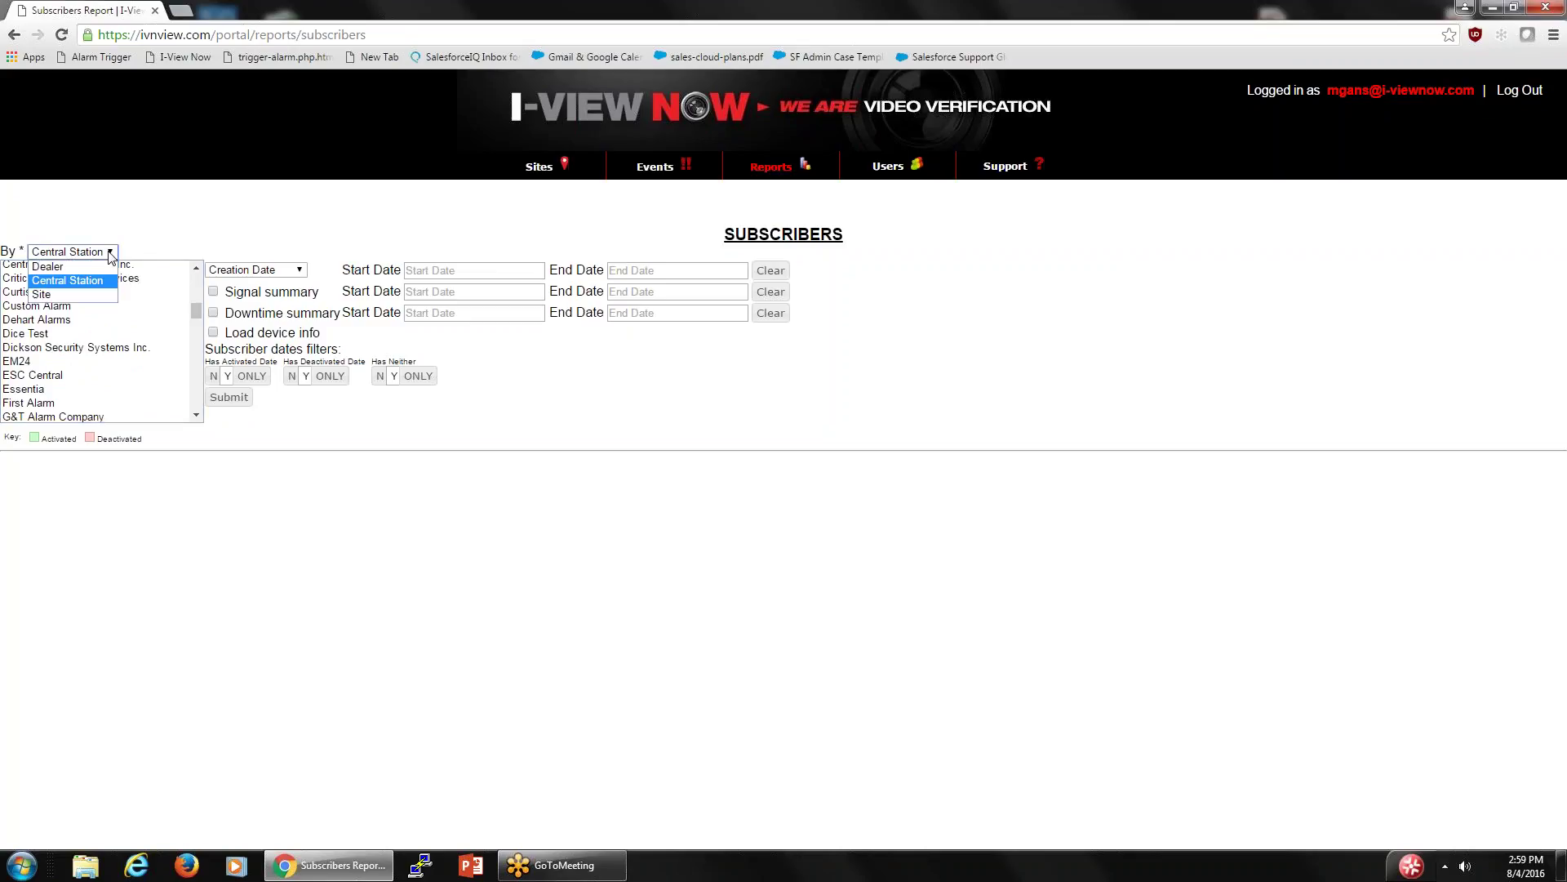
{"action": "left_click", "coordinate": [73, 294]}
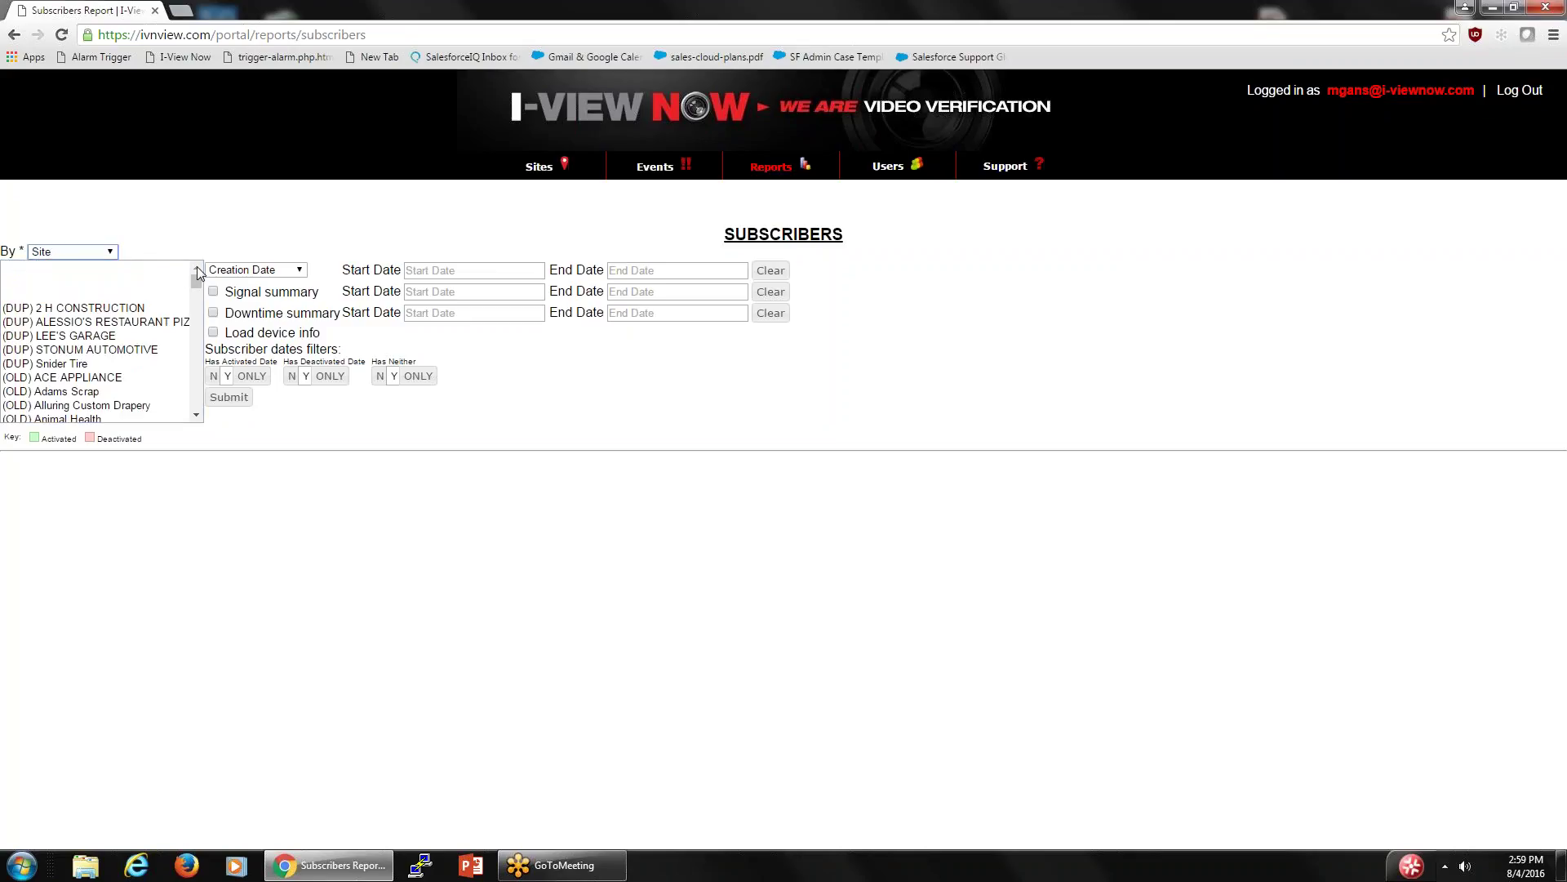
{"action": "left_click", "coordinate": [196, 276]}
{"action": "left_click_drag", "start_coordinate": [189, 332], "coordinate": [194, 358]}
{"action": "left_click", "coordinate": [196, 406]}
{"action": "left_click", "coordinate": [210, 428]}
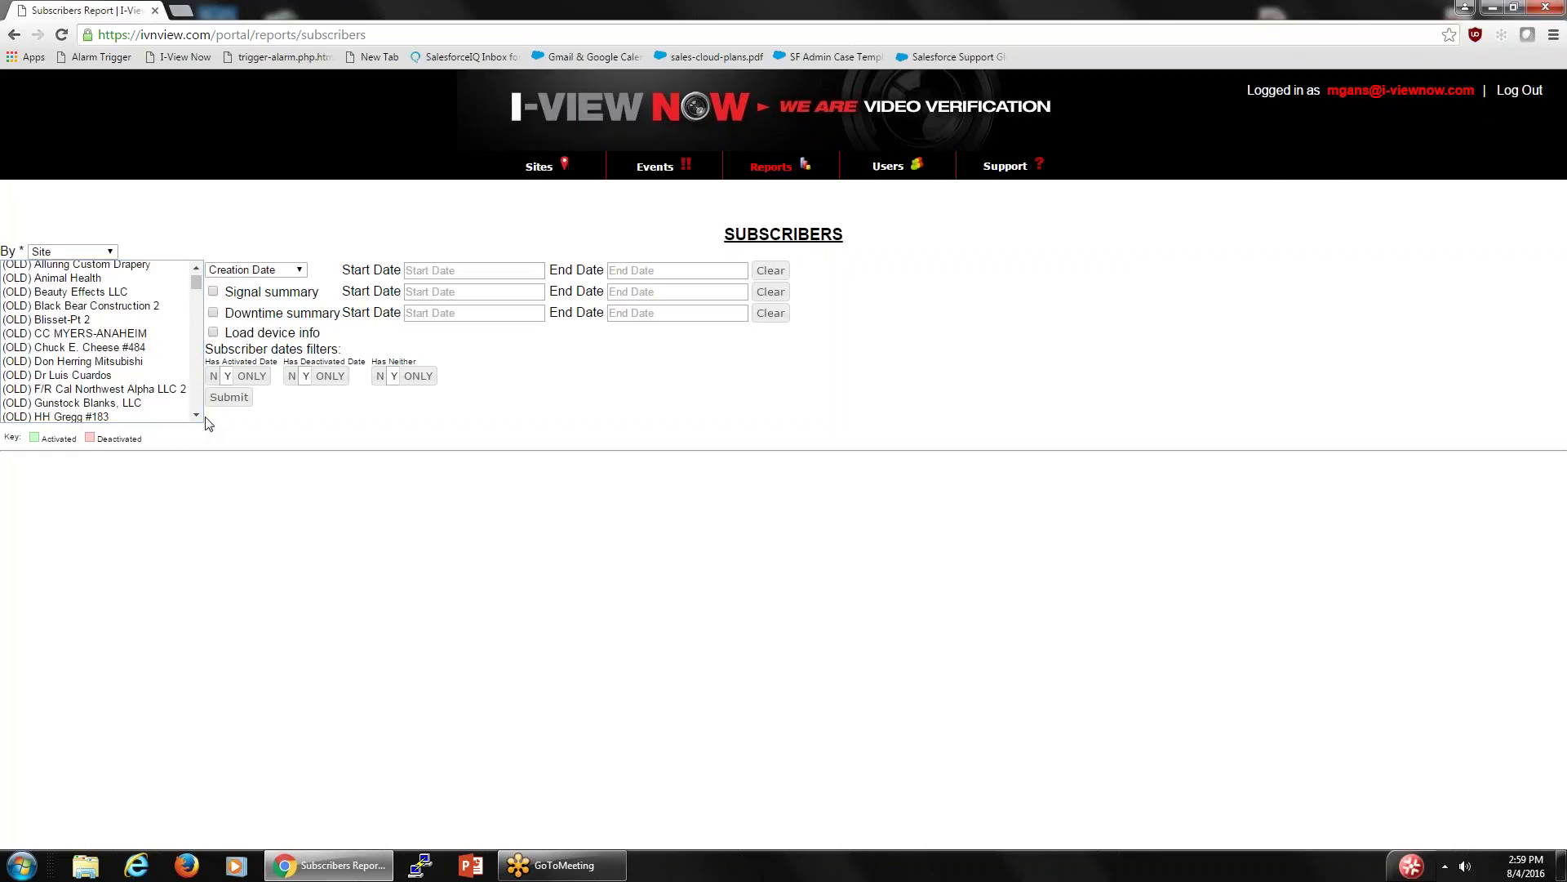
{"action": "left_click", "coordinate": [197, 417]}
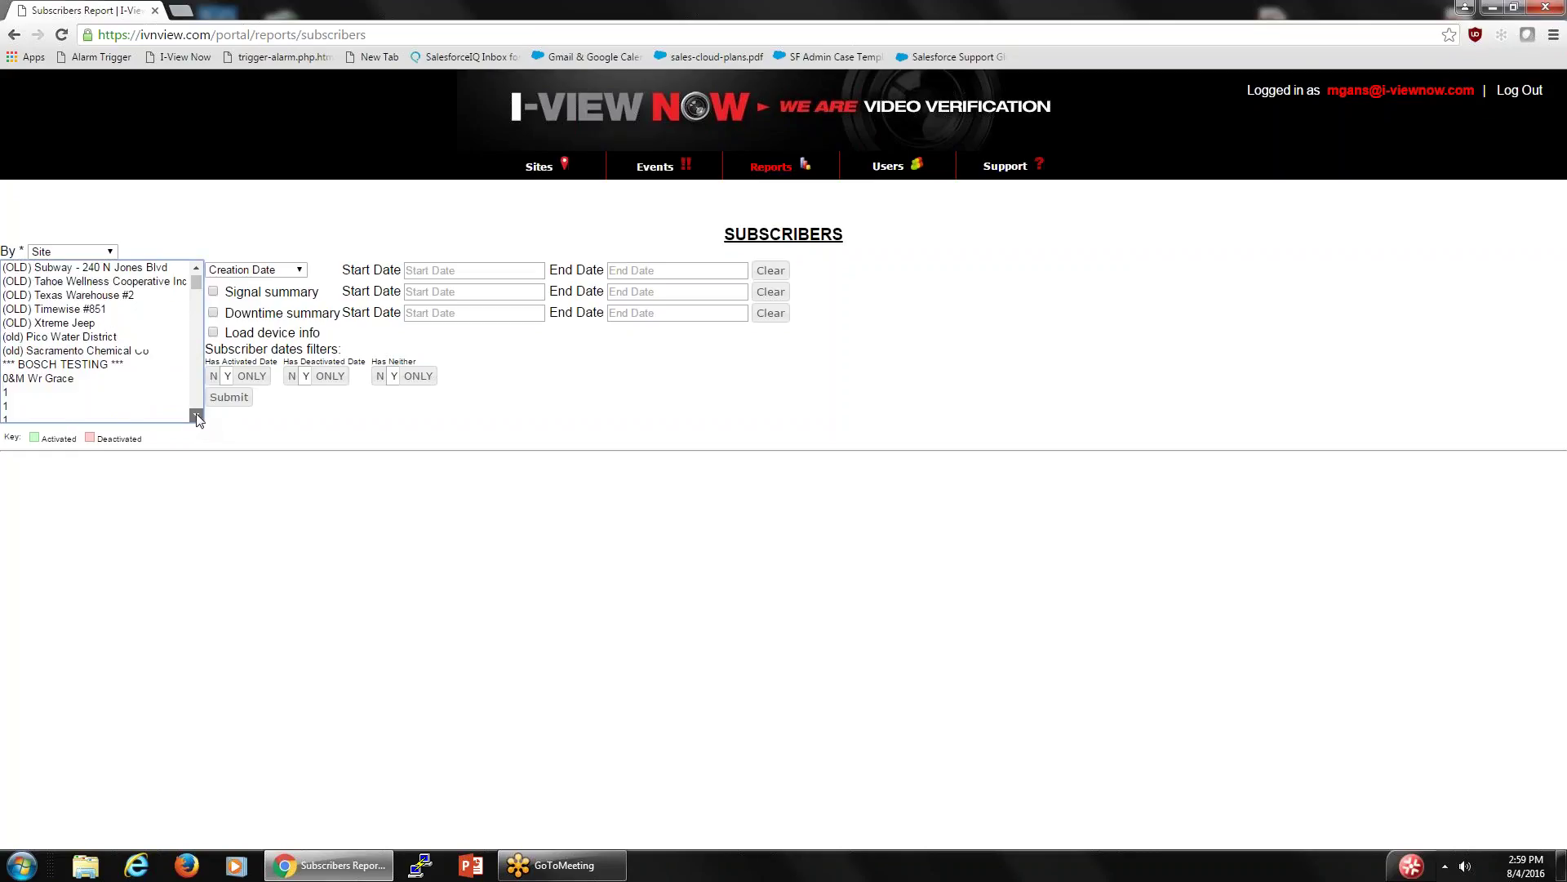
{"action": "left_click_drag", "start_coordinate": [196, 417], "coordinate": [196, 417]}
{"action": "left_click_drag", "start_coordinate": [199, 267], "coordinate": [198, 268]}
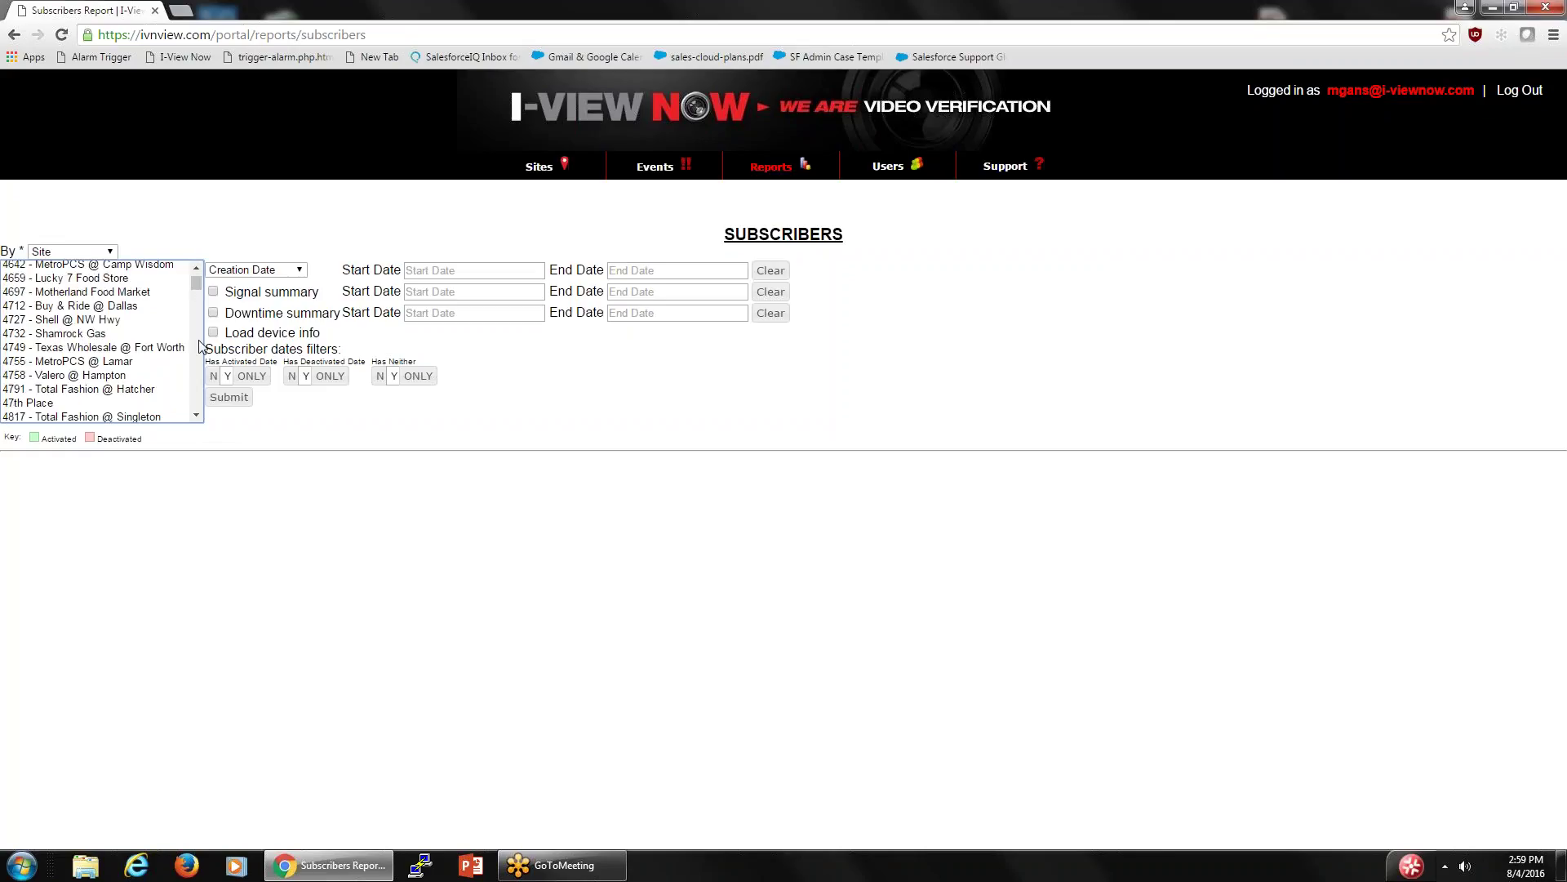
{"action": "left_click_drag", "start_coordinate": [191, 412], "coordinate": [195, 417]}
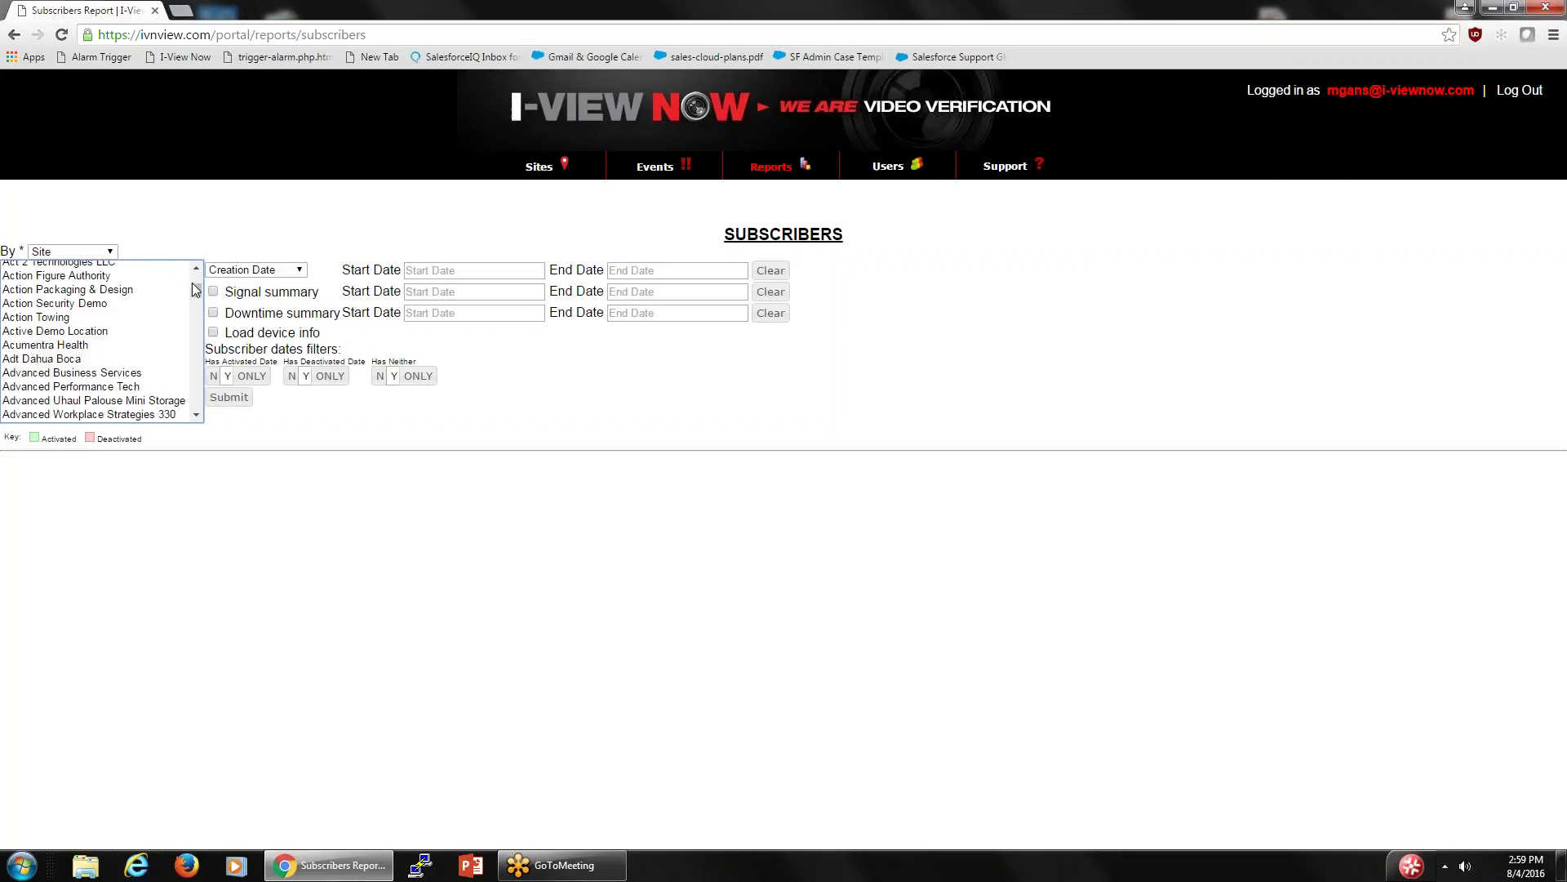
{"action": "left_click_drag", "start_coordinate": [196, 290], "coordinate": [194, 334]}
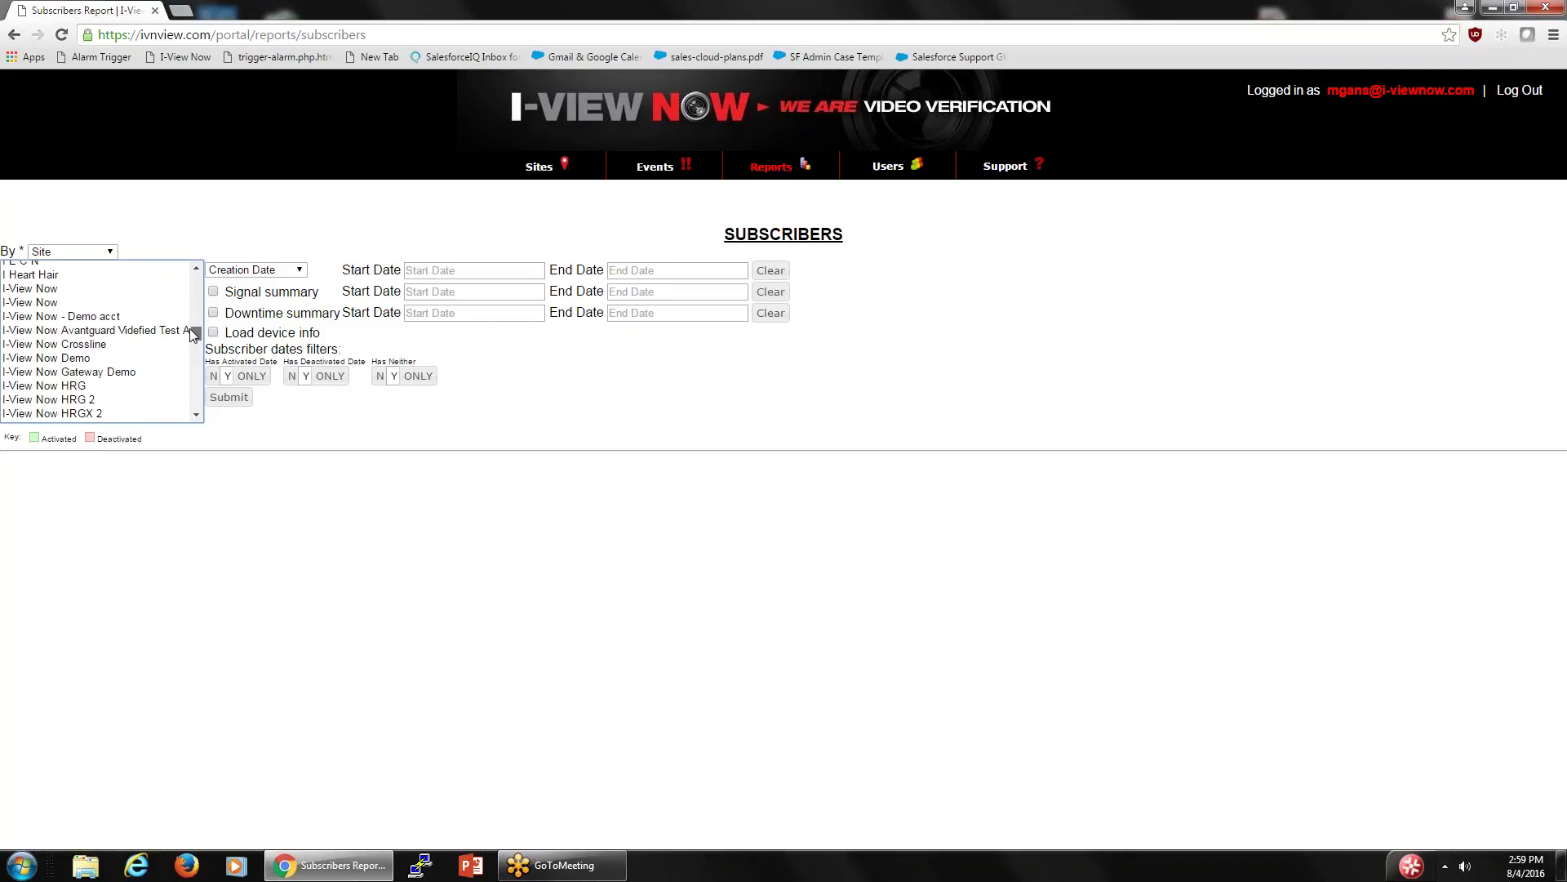
{"action": "mouse_move", "coordinate": [194, 335]}
{"action": "left_mouse_down"}
{"action": "mouse_move", "coordinate": [192, 315]}
{"action": "mouse_move", "coordinate": [193, 346]}
{"action": "left_mouse_up"}
- Pick sites in the list, moving from Morse Steel to Polaris Street Cafe
{"action": "right_click", "coordinate": [188, 347]}
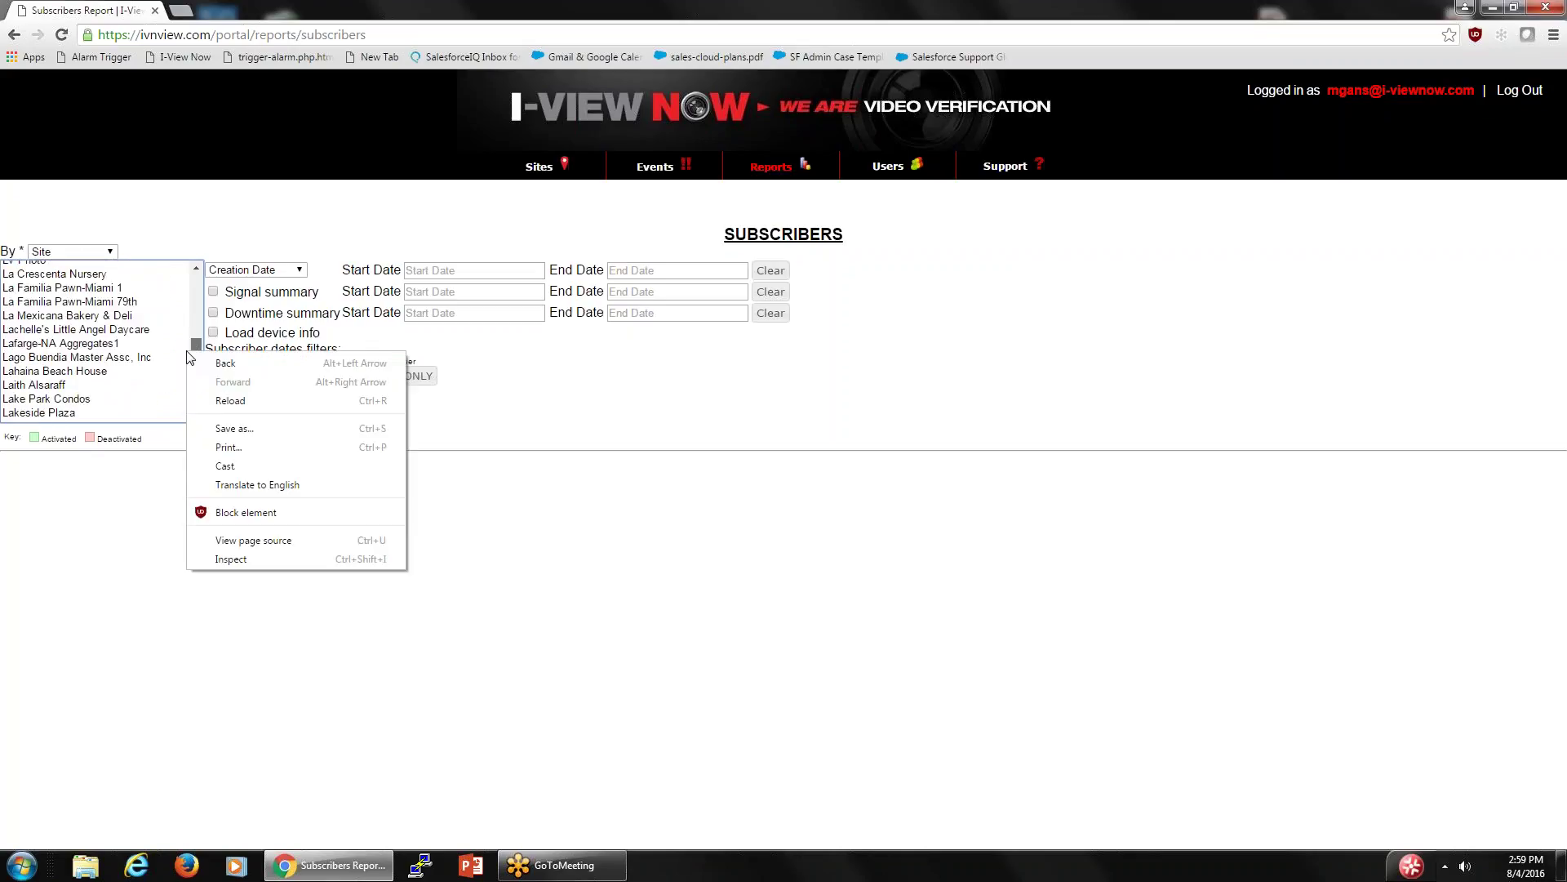
{"action": "left_click", "coordinate": [183, 362]}
{"action": "left_click", "coordinate": [183, 359]}
{"action": "left_click_drag", "start_coordinate": [195, 346], "coordinate": [195, 353]}
{"action": "left_click", "coordinate": [183, 349]}
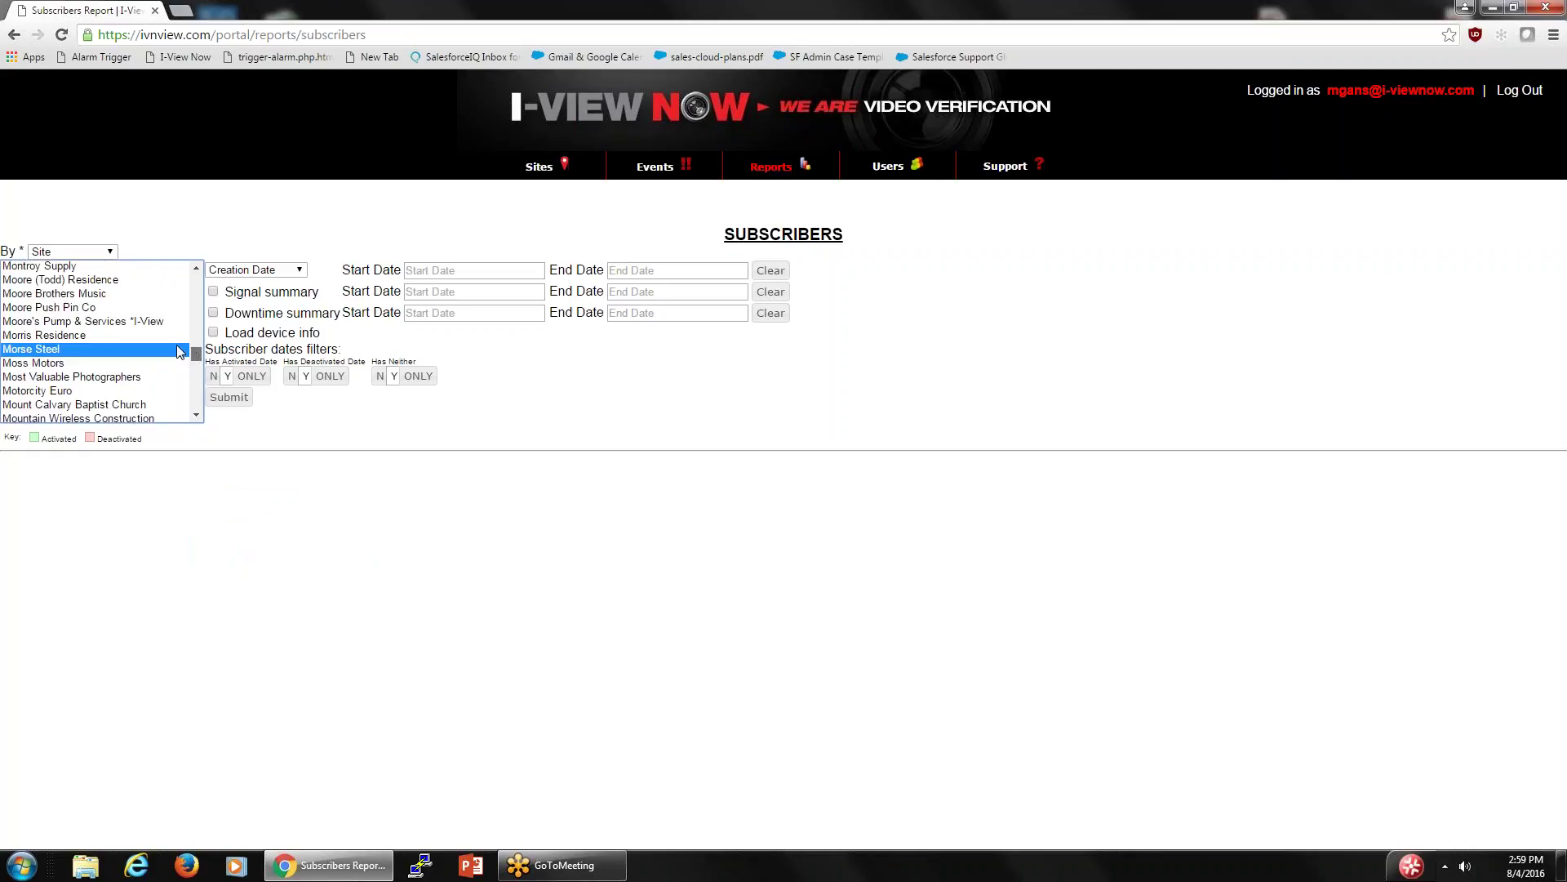
{"action": "scroll", "coordinate": [188, 321], "scroll_direction": "up", "scroll_amount": 20}
{"action": "scroll", "coordinate": [188, 321], "scroll_direction": "down", "scroll_amount": 2}
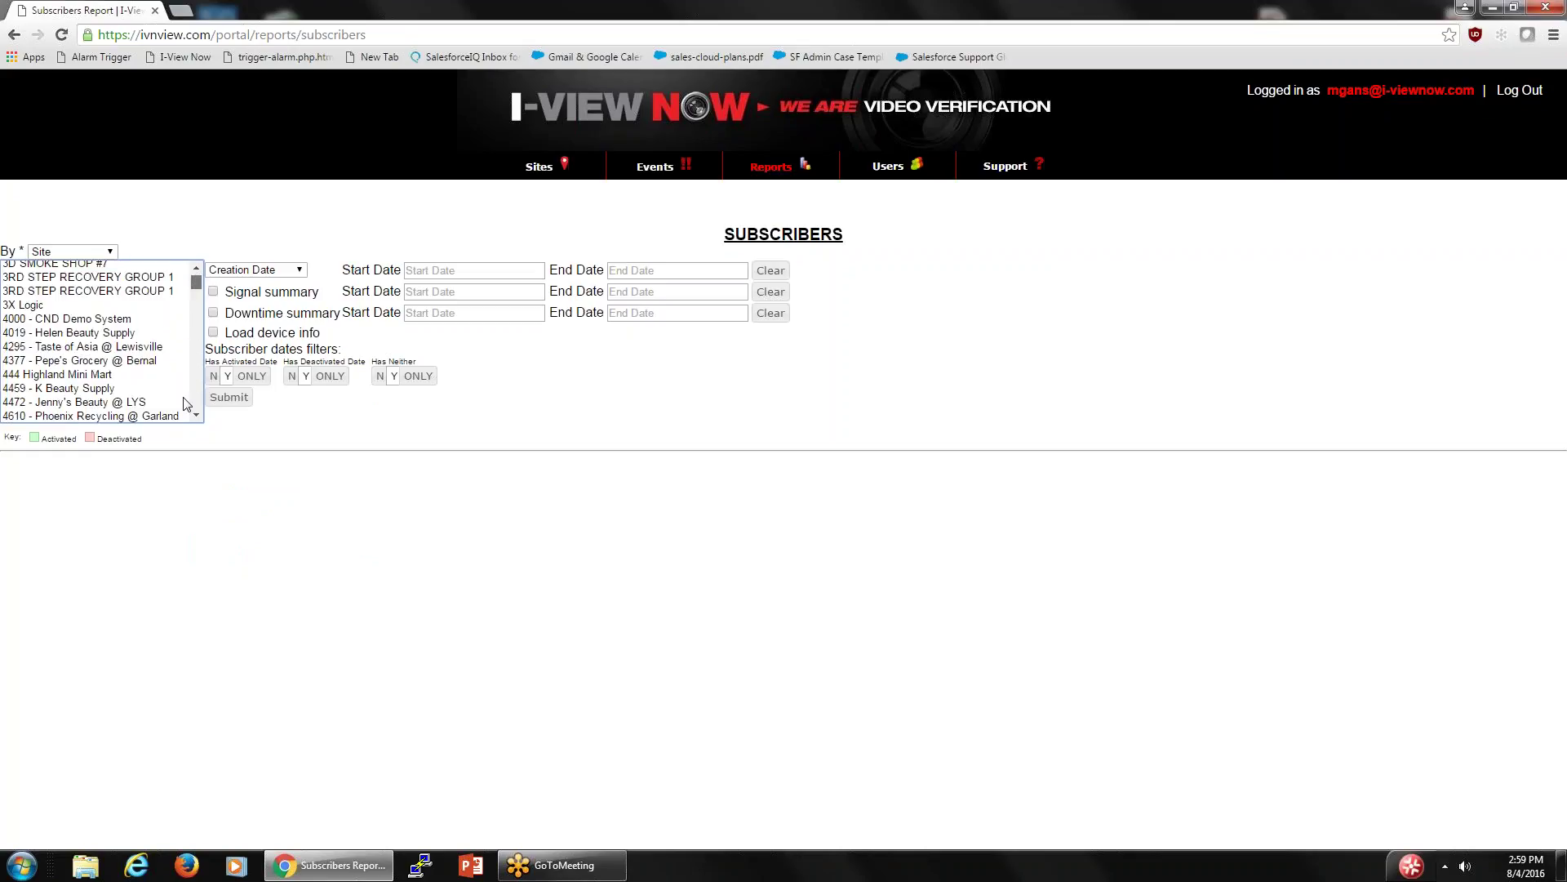
{"action": "left_click", "coordinate": [193, 382]}
{"action": "left_click", "coordinate": [174, 349]}
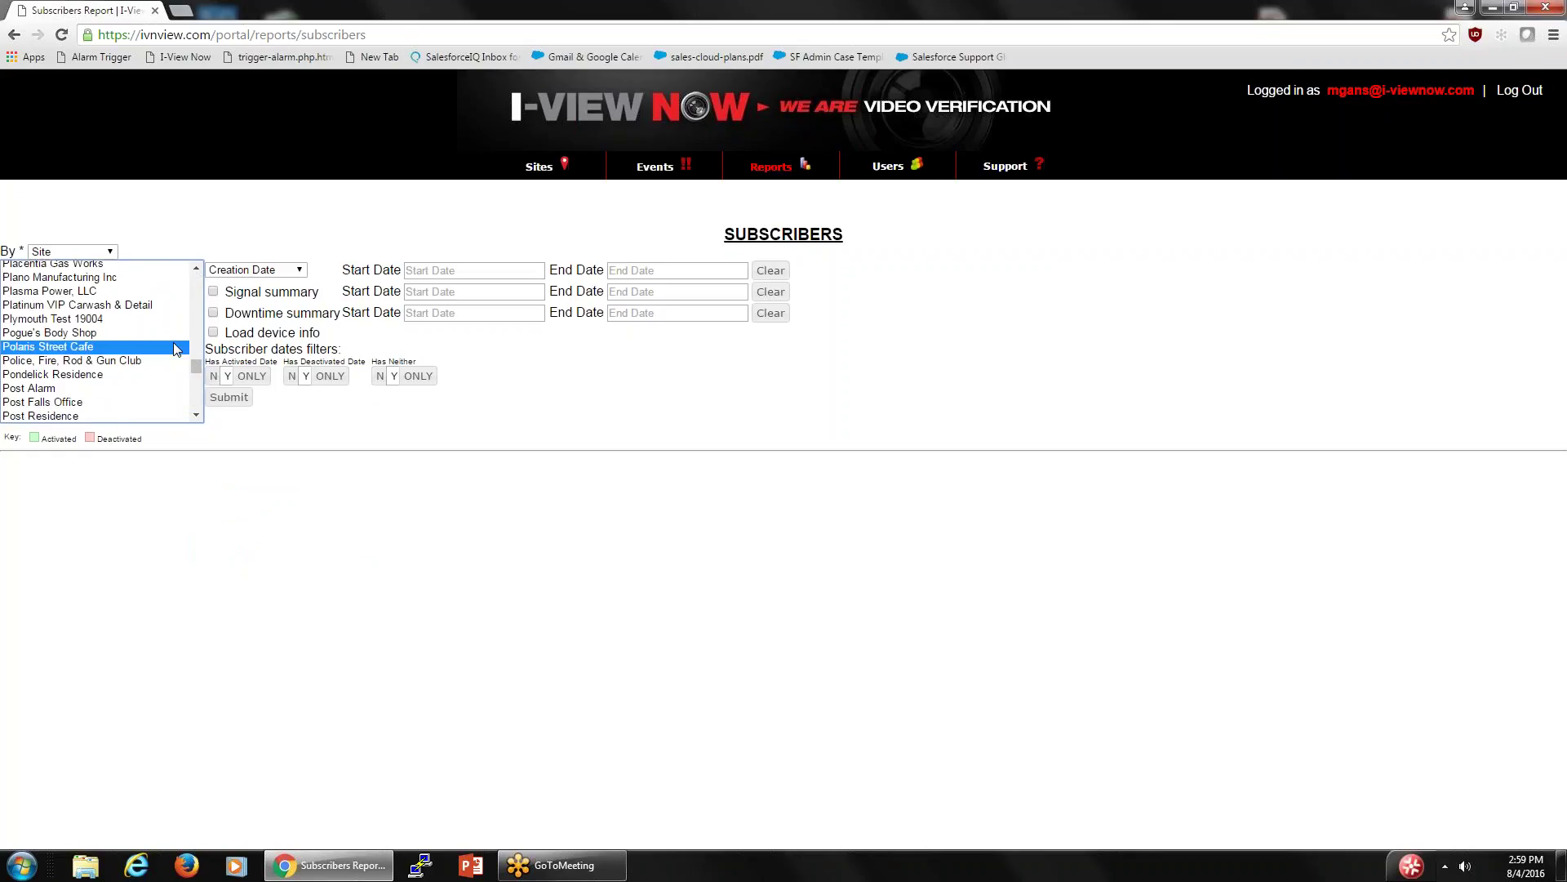
{"action": "left_click_drag", "start_coordinate": [196, 369], "coordinate": [198, 364]}
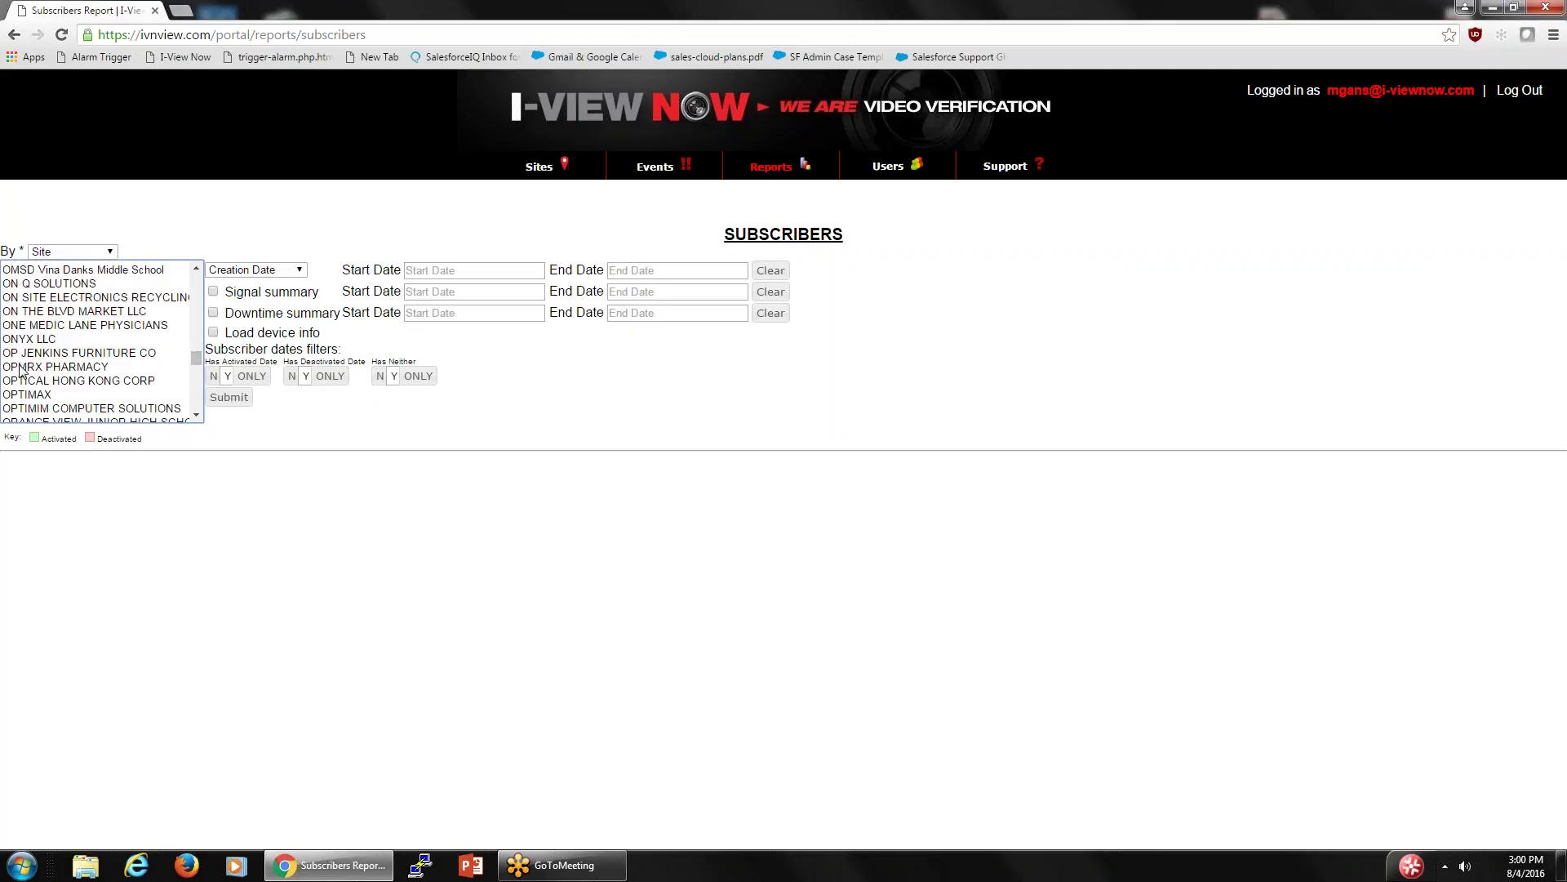
- Select OP JENKINS FURNITURE CO, keep Site grouping, and filter on Activated Date
{"action": "left_click", "coordinate": [59, 369]}
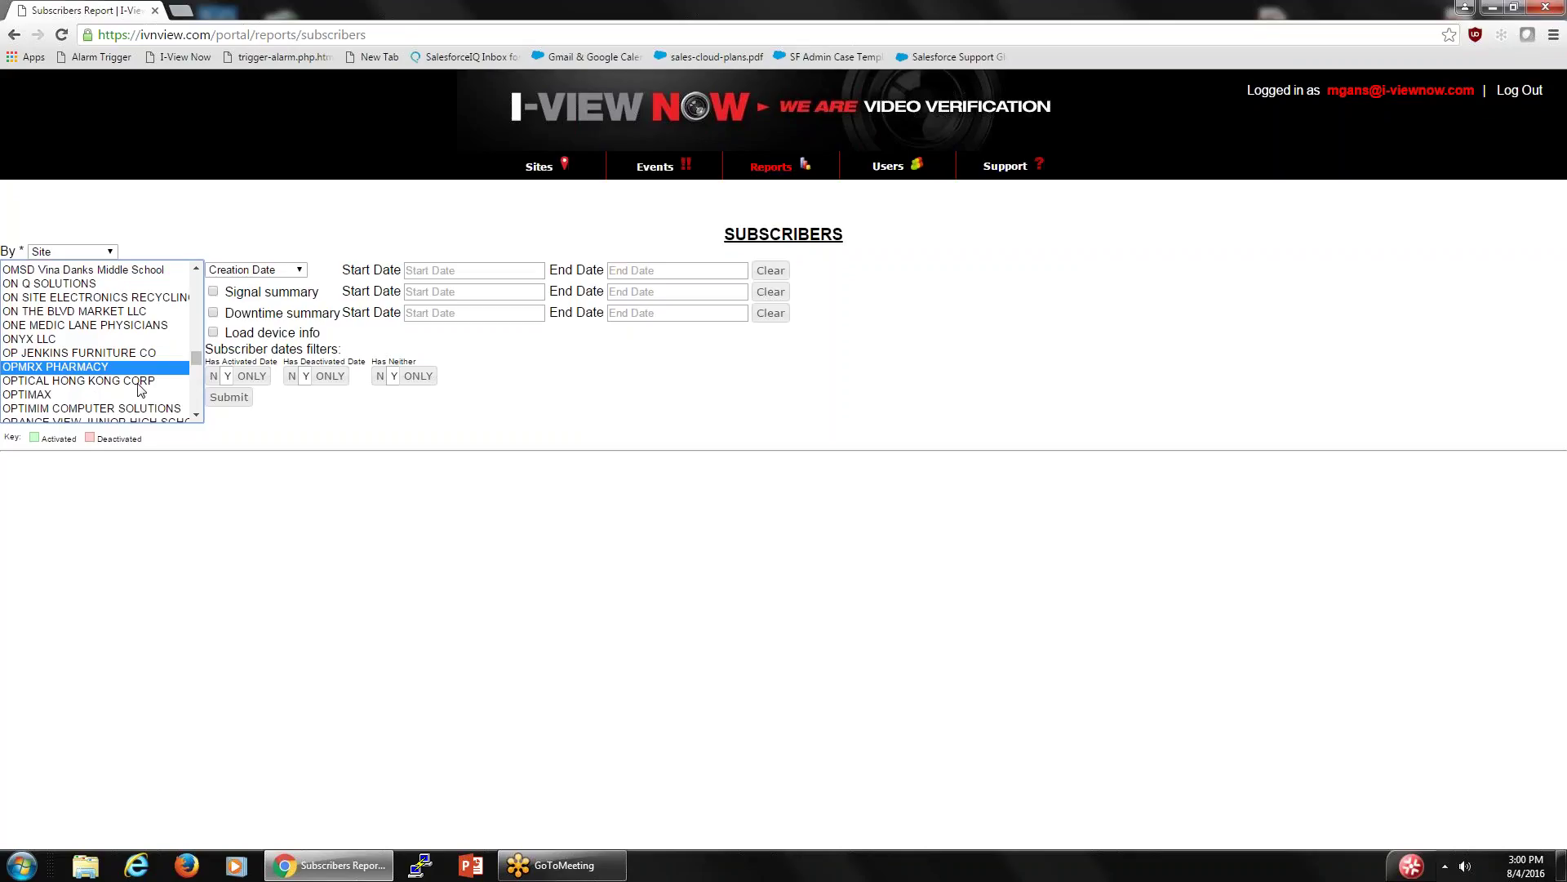
{"action": "left_click", "coordinate": [276, 428]}
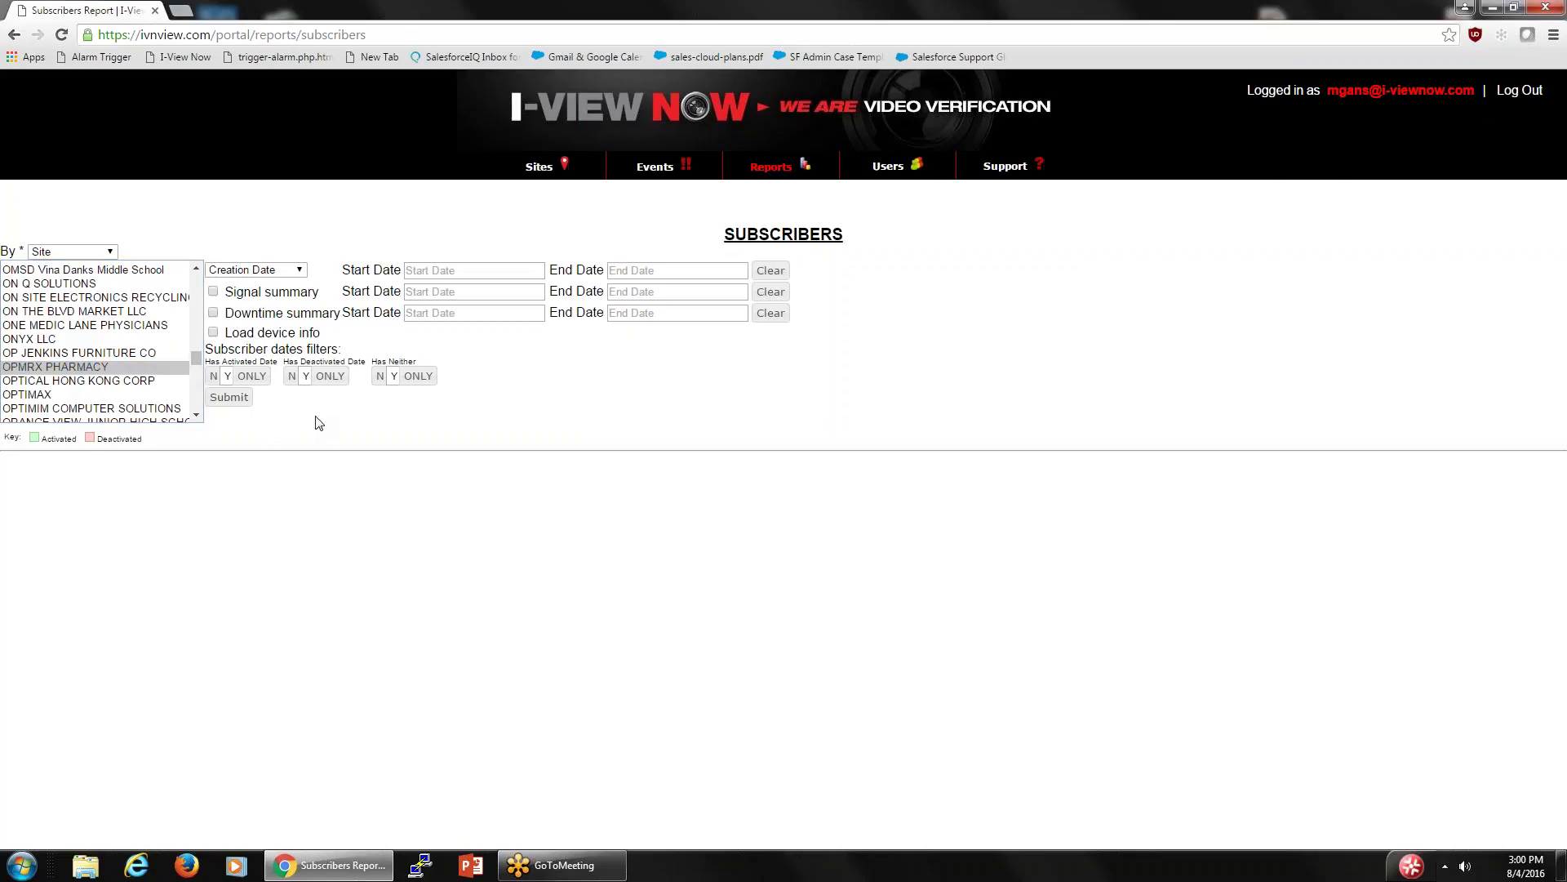
{"action": "left_click", "coordinate": [82, 358]}
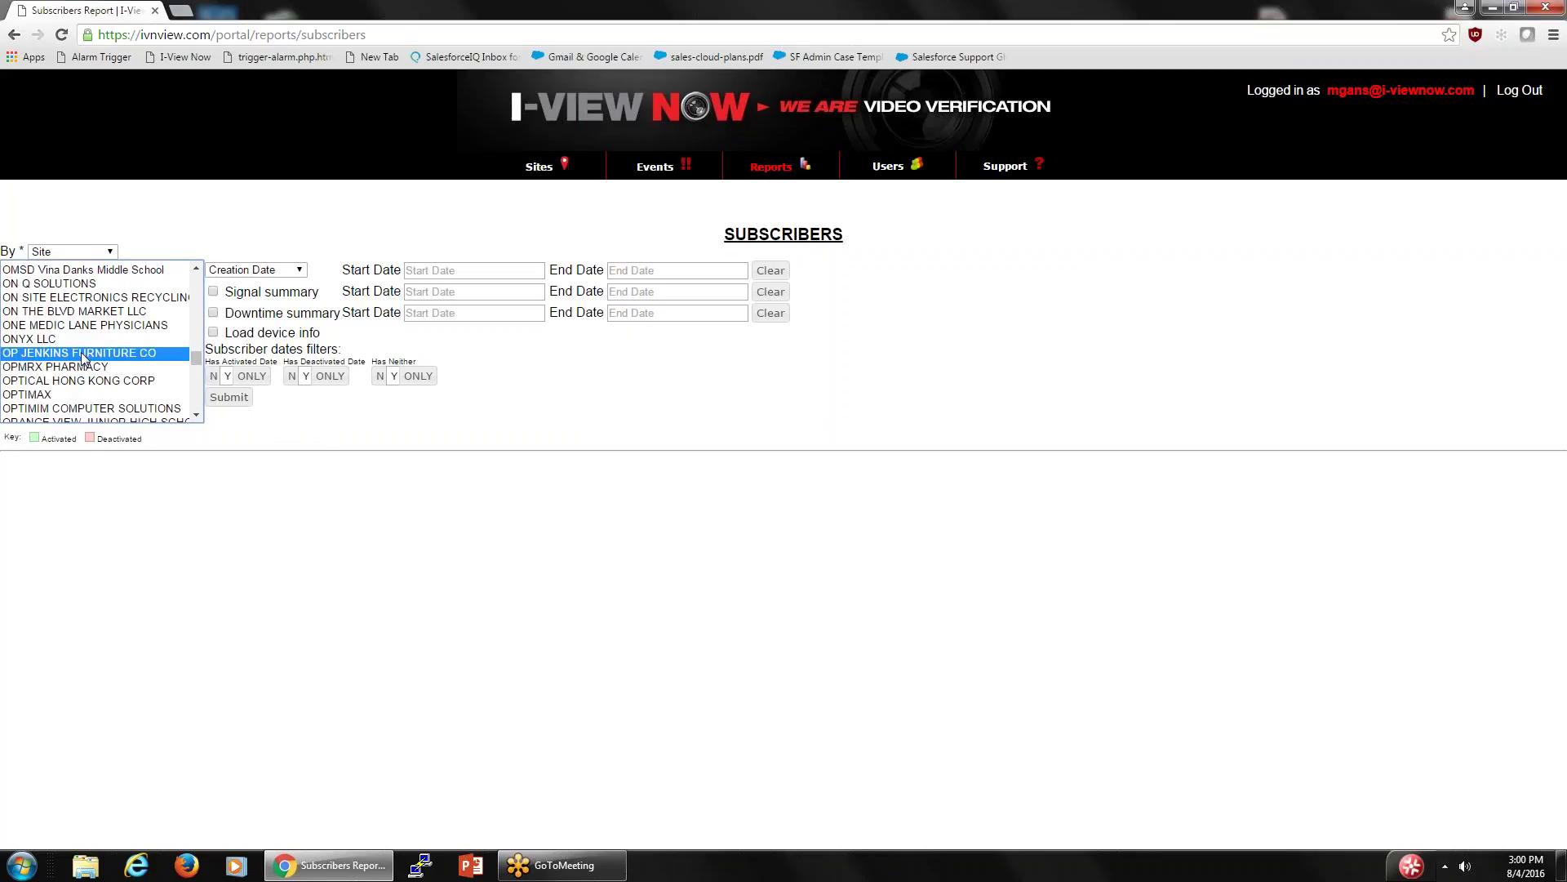
{"action": "left_click", "coordinate": [111, 254]}
{"action": "left_click", "coordinate": [144, 237]}
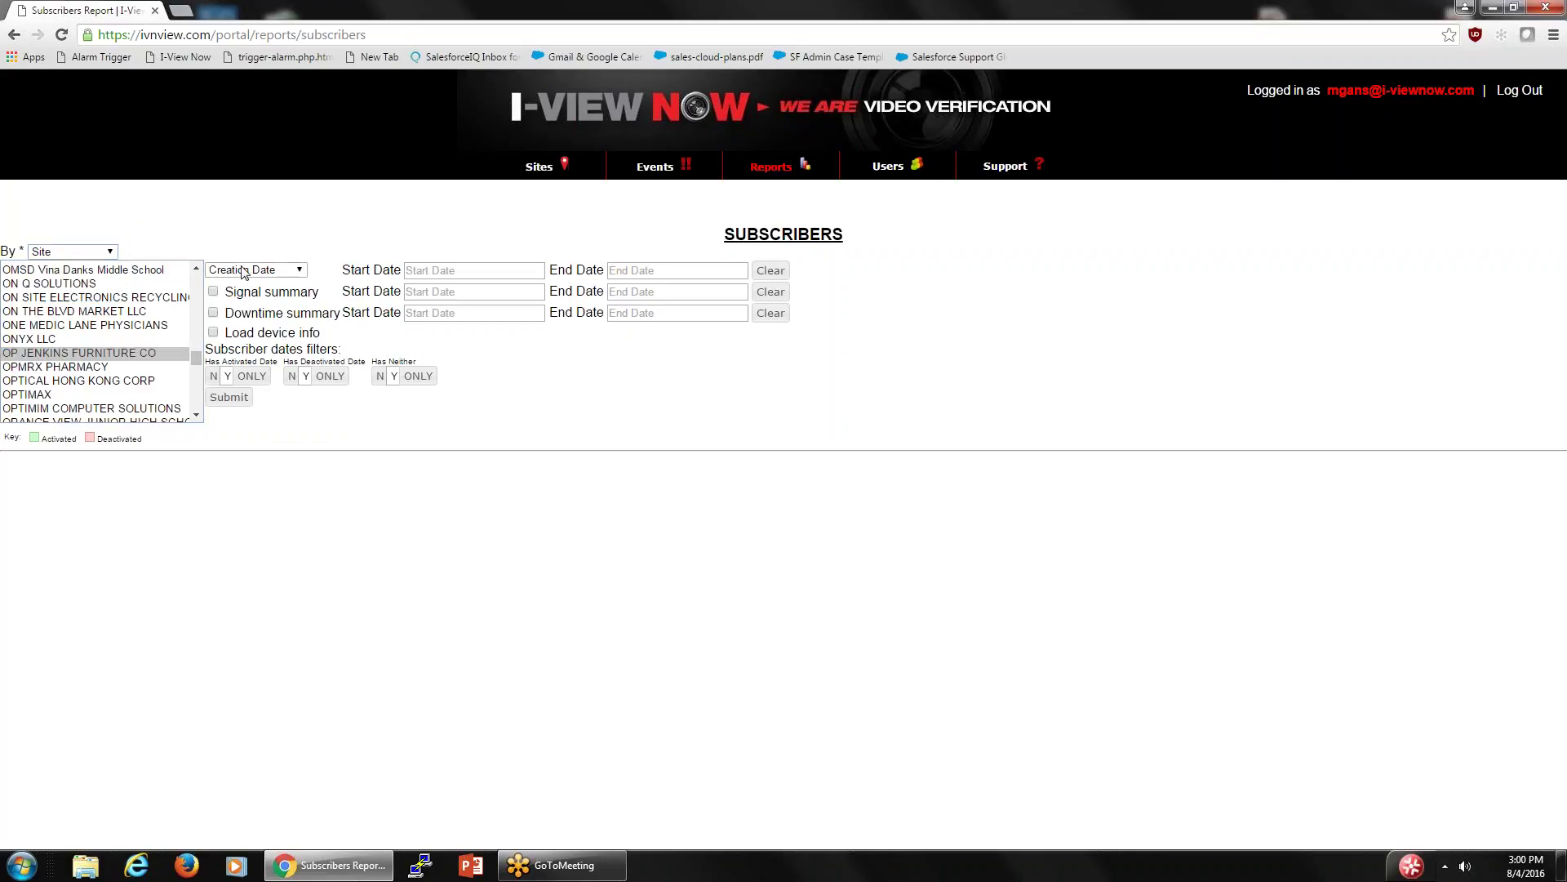
{"action": "left_click", "coordinate": [297, 270]}
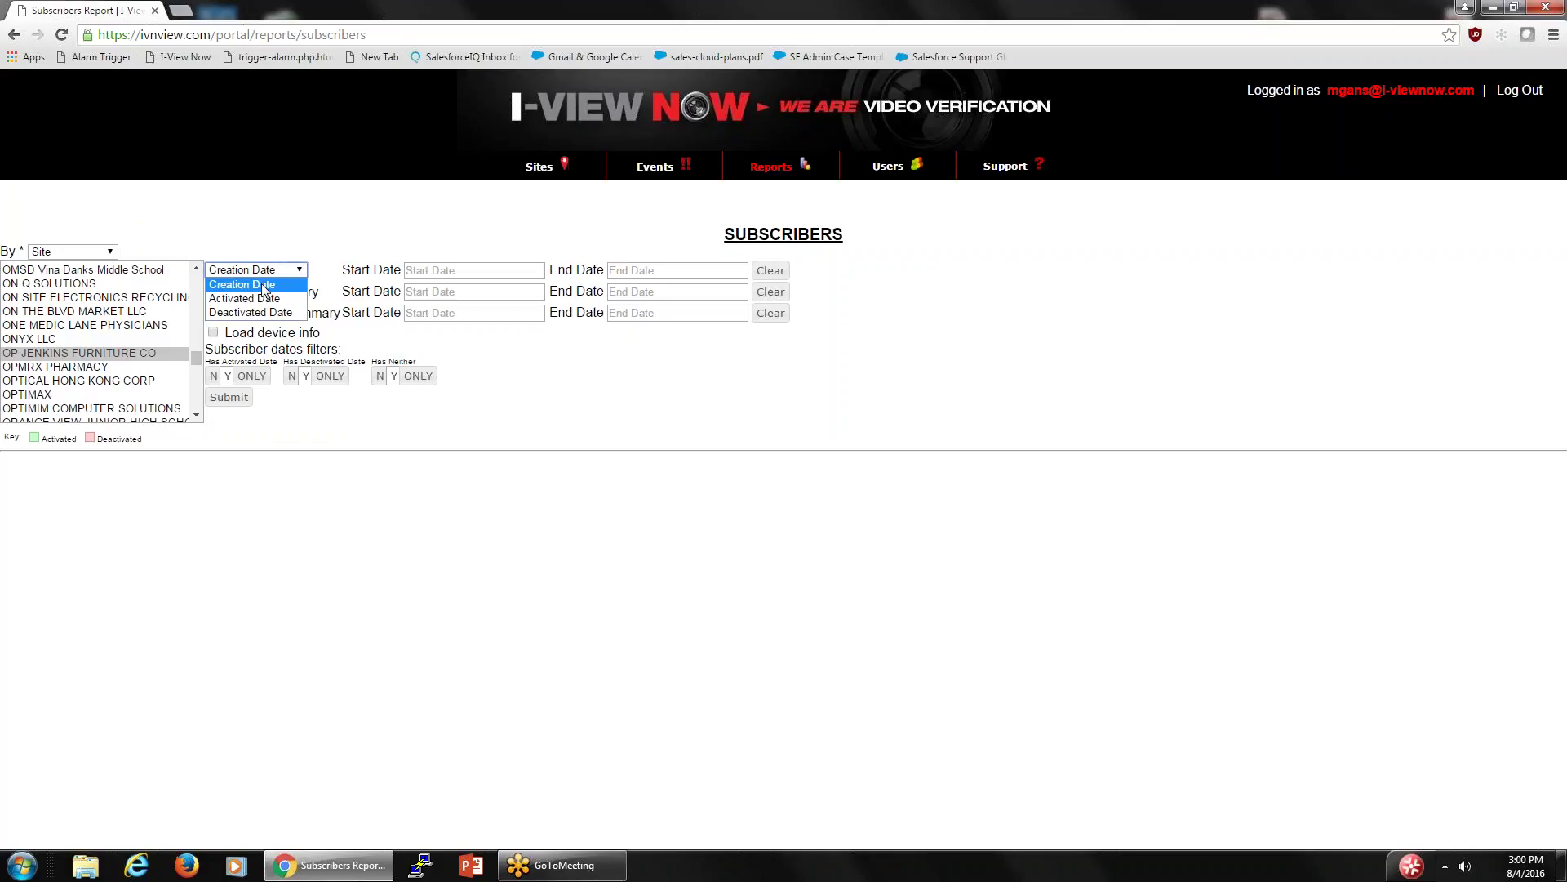
{"action": "left_click", "coordinate": [261, 298]}
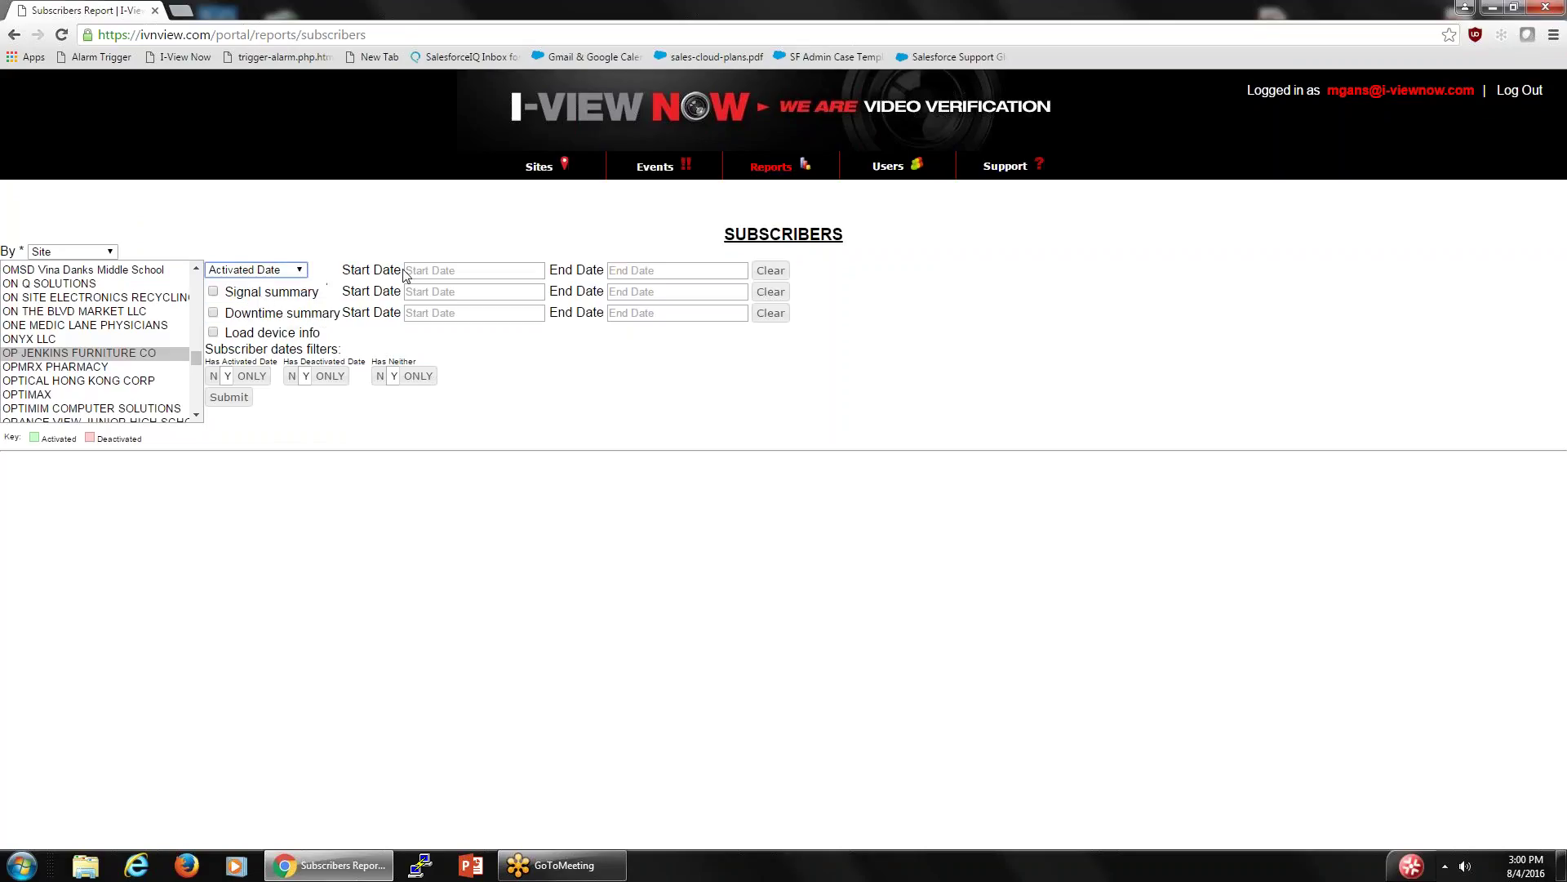
- Set start and end dates to 2016-08-04, include device info, and submit the report
{"action": "left_click", "coordinate": [467, 271]}
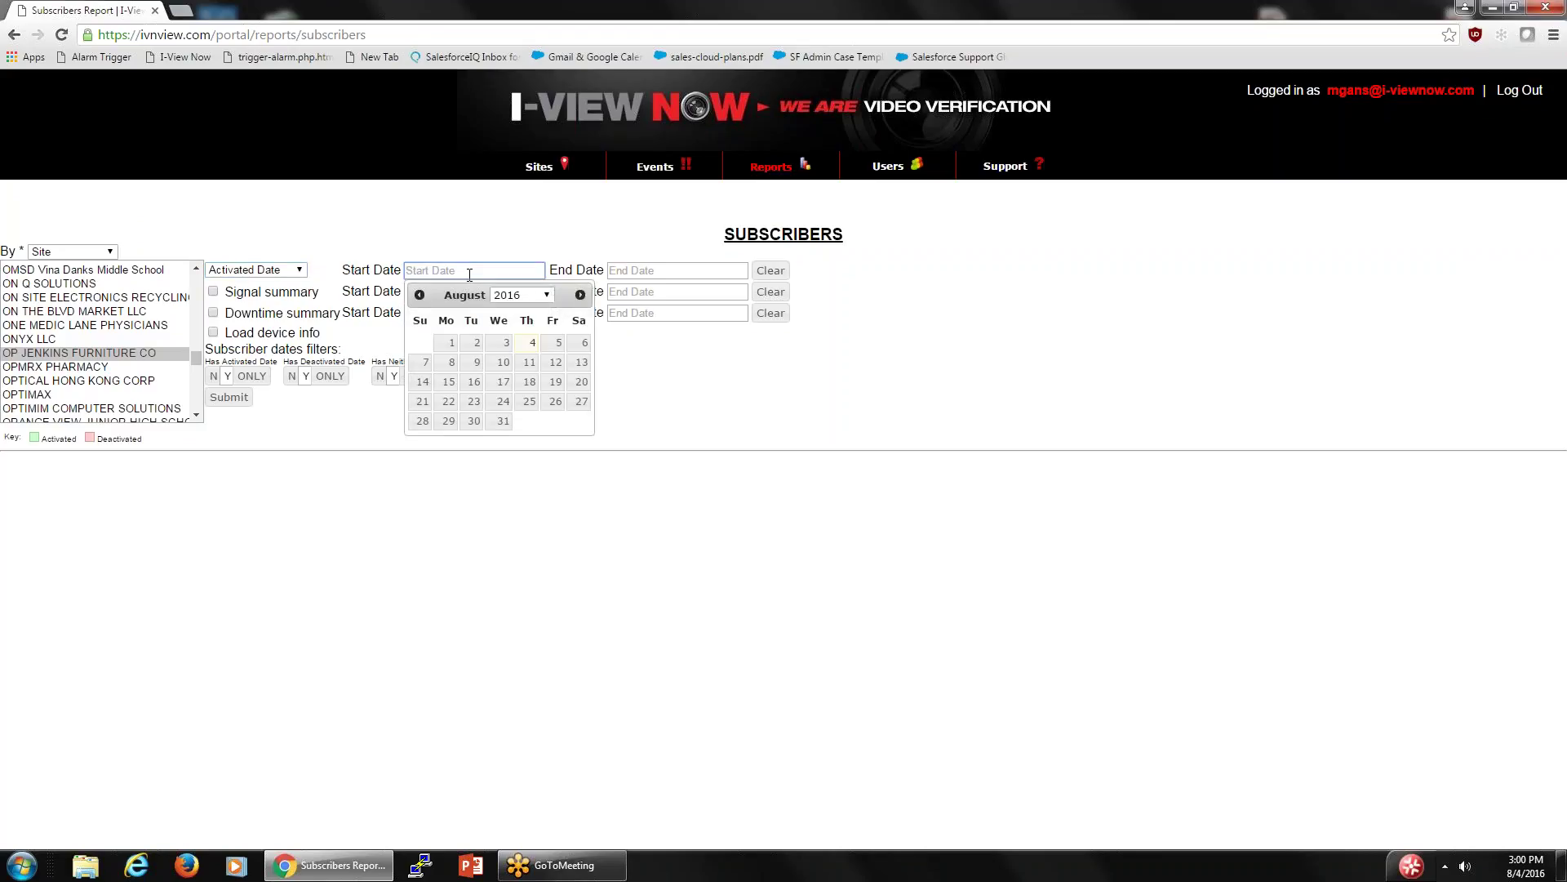
{"action": "left_click", "coordinate": [527, 344]}
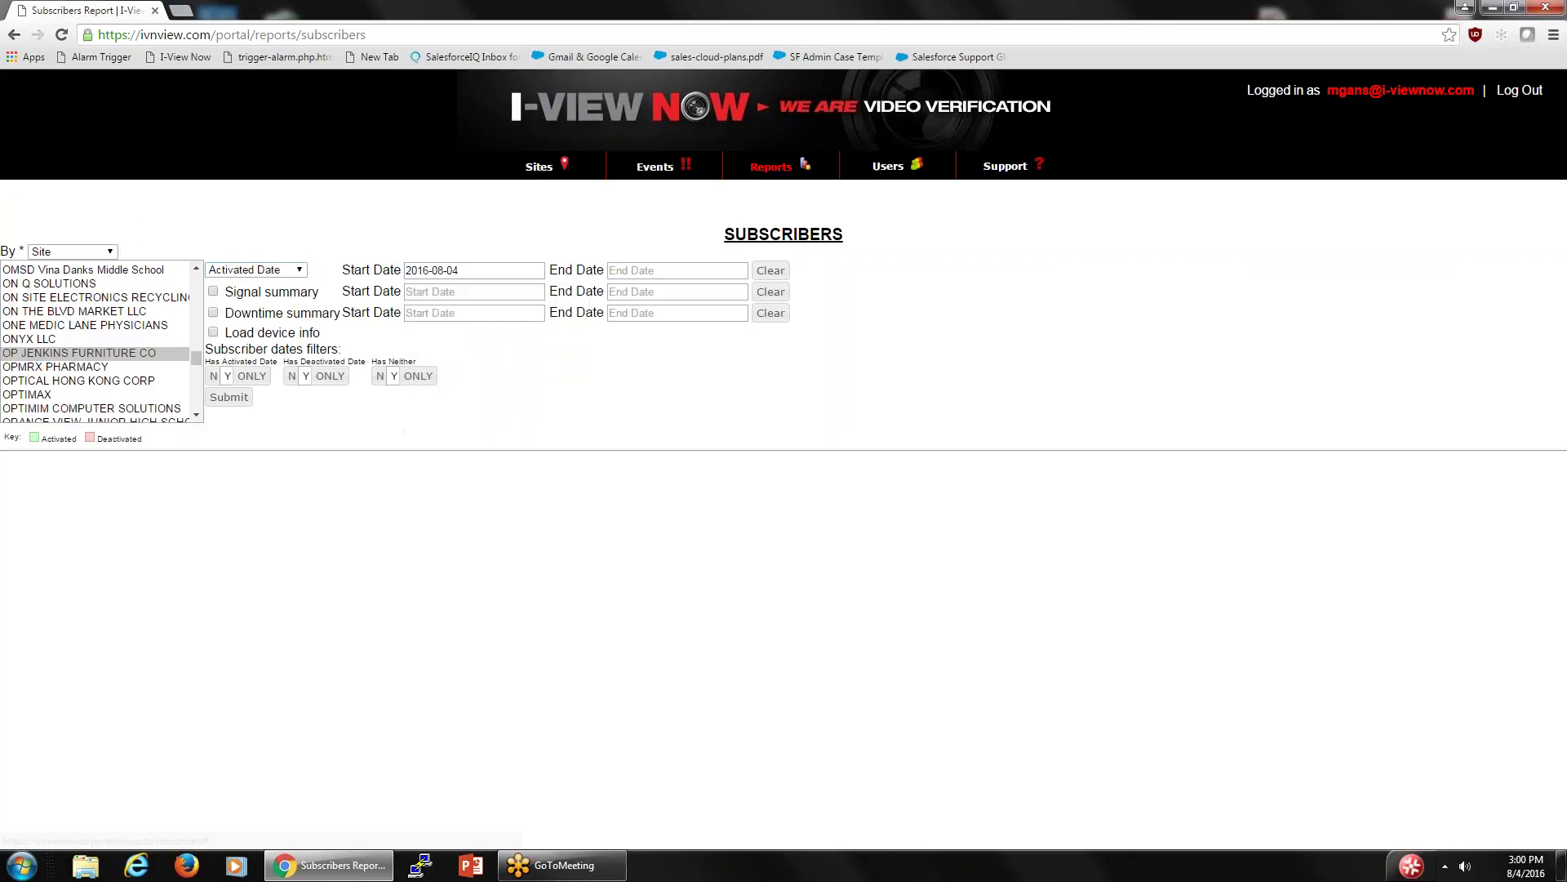
{"action": "left_click", "coordinate": [693, 272]}
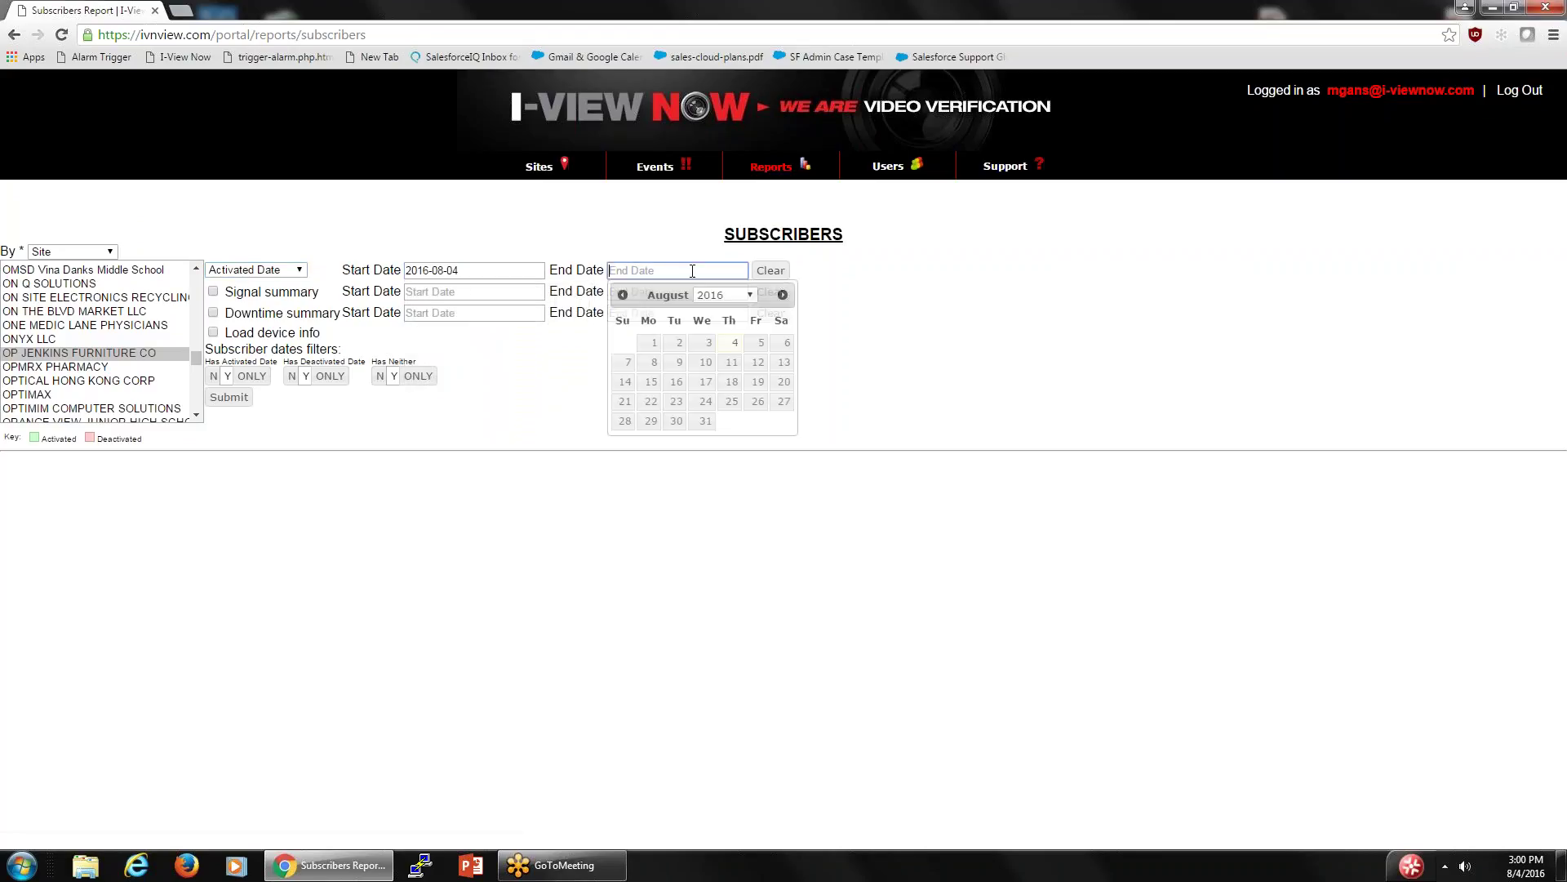
{"action": "left_click", "coordinate": [729, 299]}
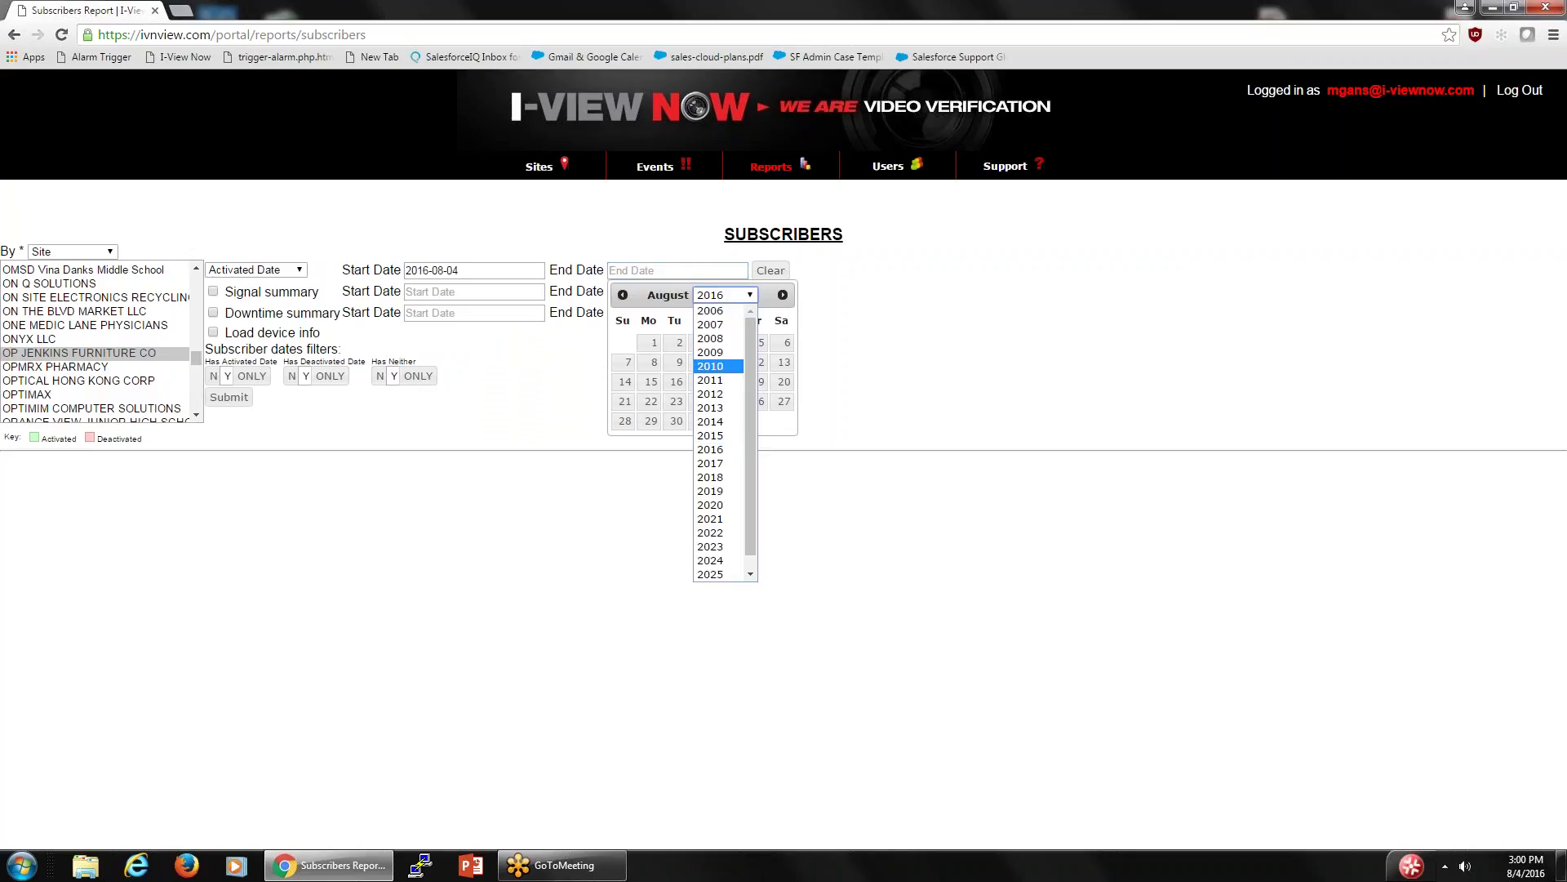
{"action": "left_click", "coordinate": [728, 256]}
{"action": "left_click", "coordinate": [707, 272]}
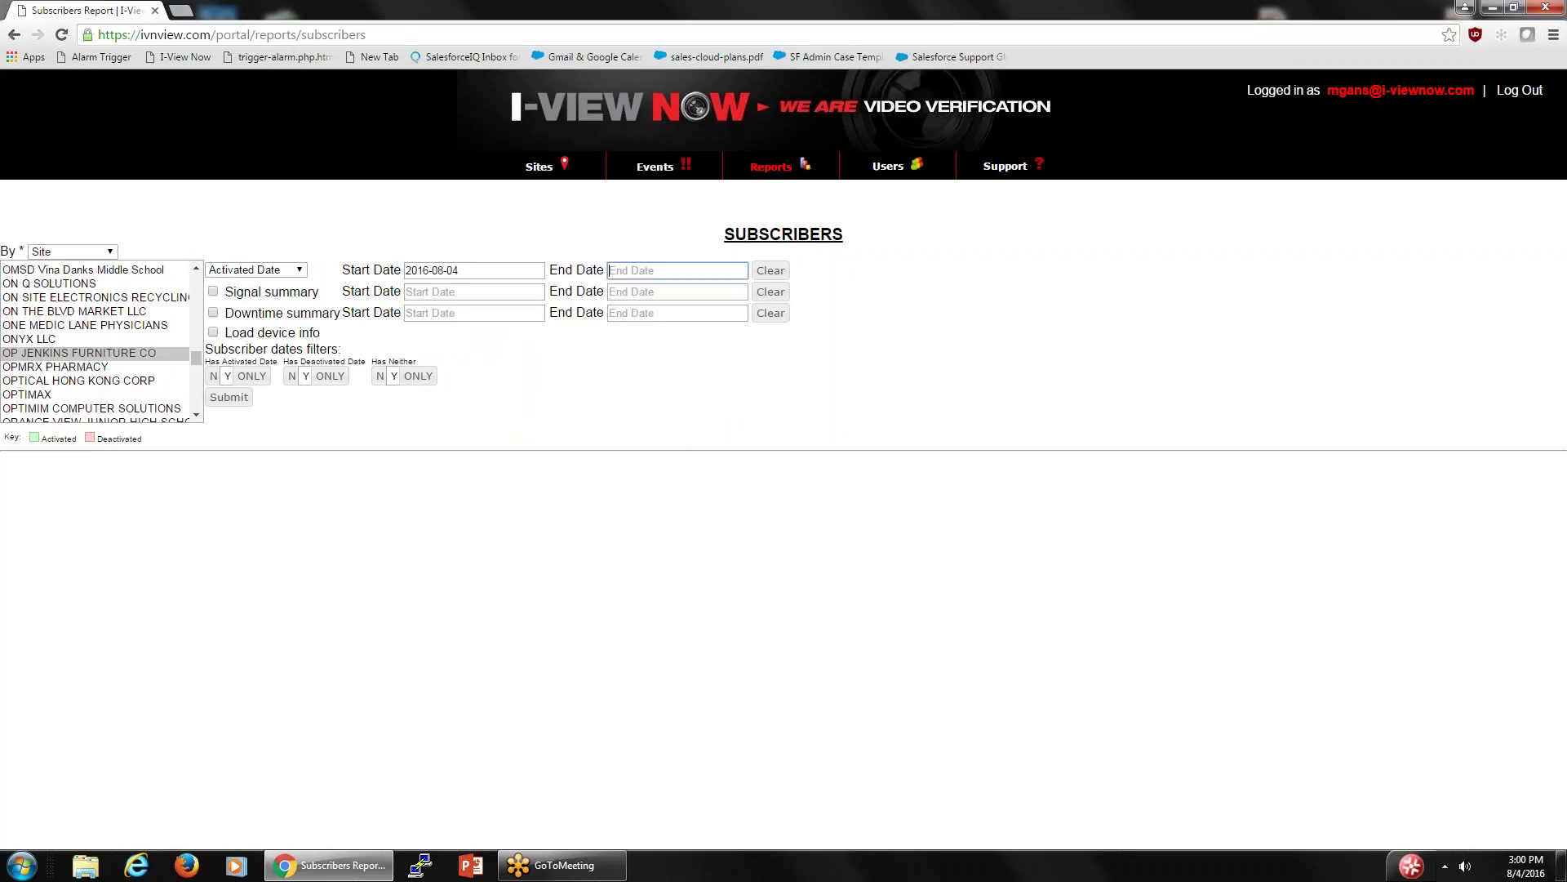
{"action": "left_click", "coordinate": [734, 342]}
{"action": "left_click", "coordinate": [214, 333]}
{"action": "left_click", "coordinate": [228, 396]}
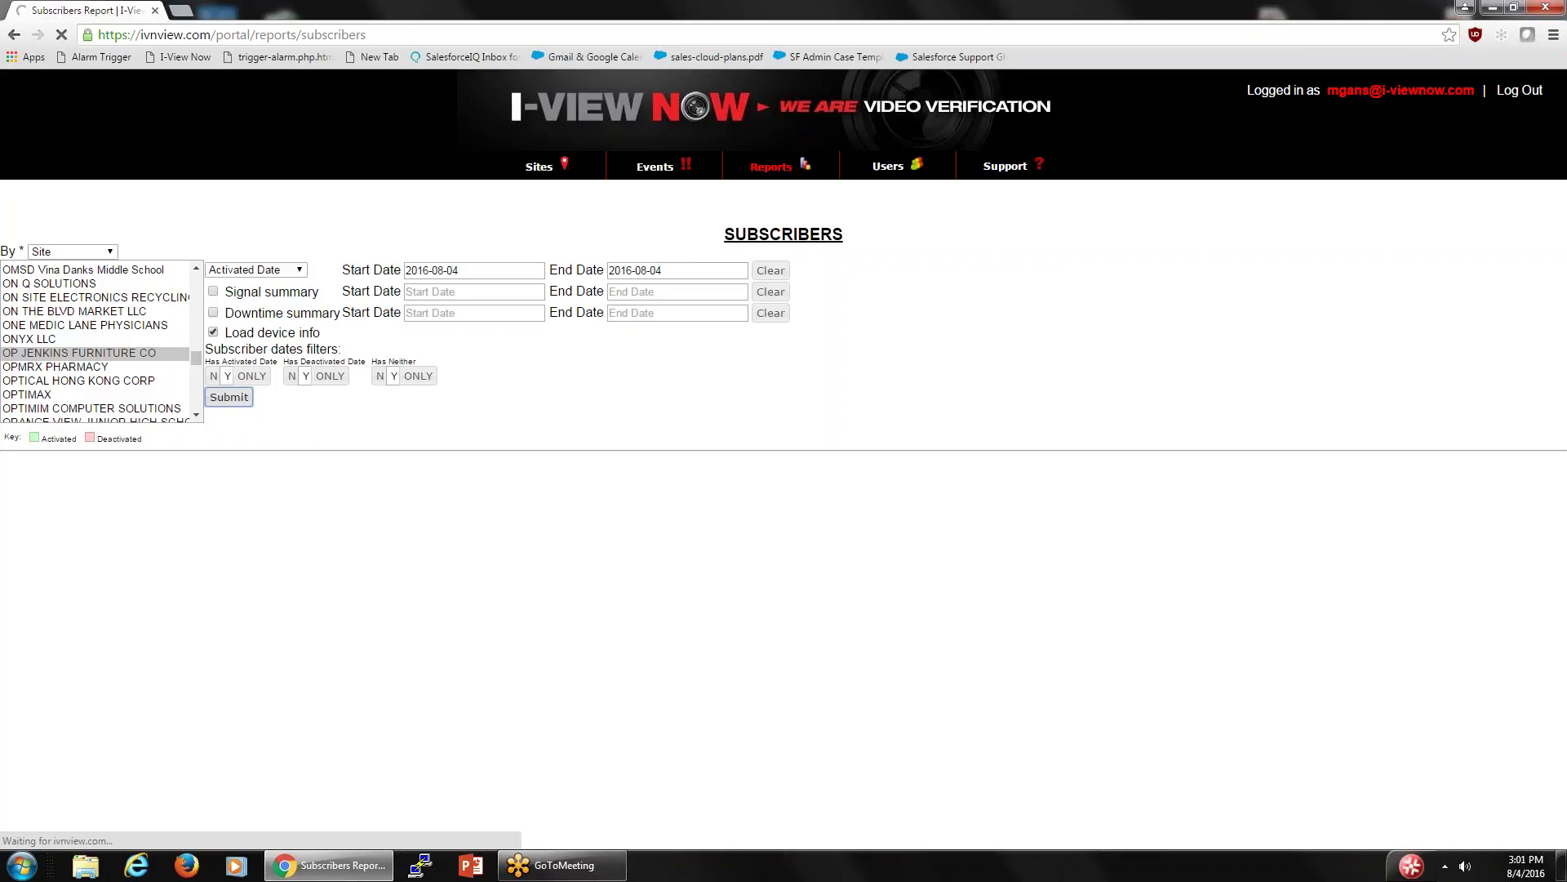
- Return to Reports and choose 2 Krew Security as the report's dealer
{"action": "left_click", "coordinate": [772, 169]}
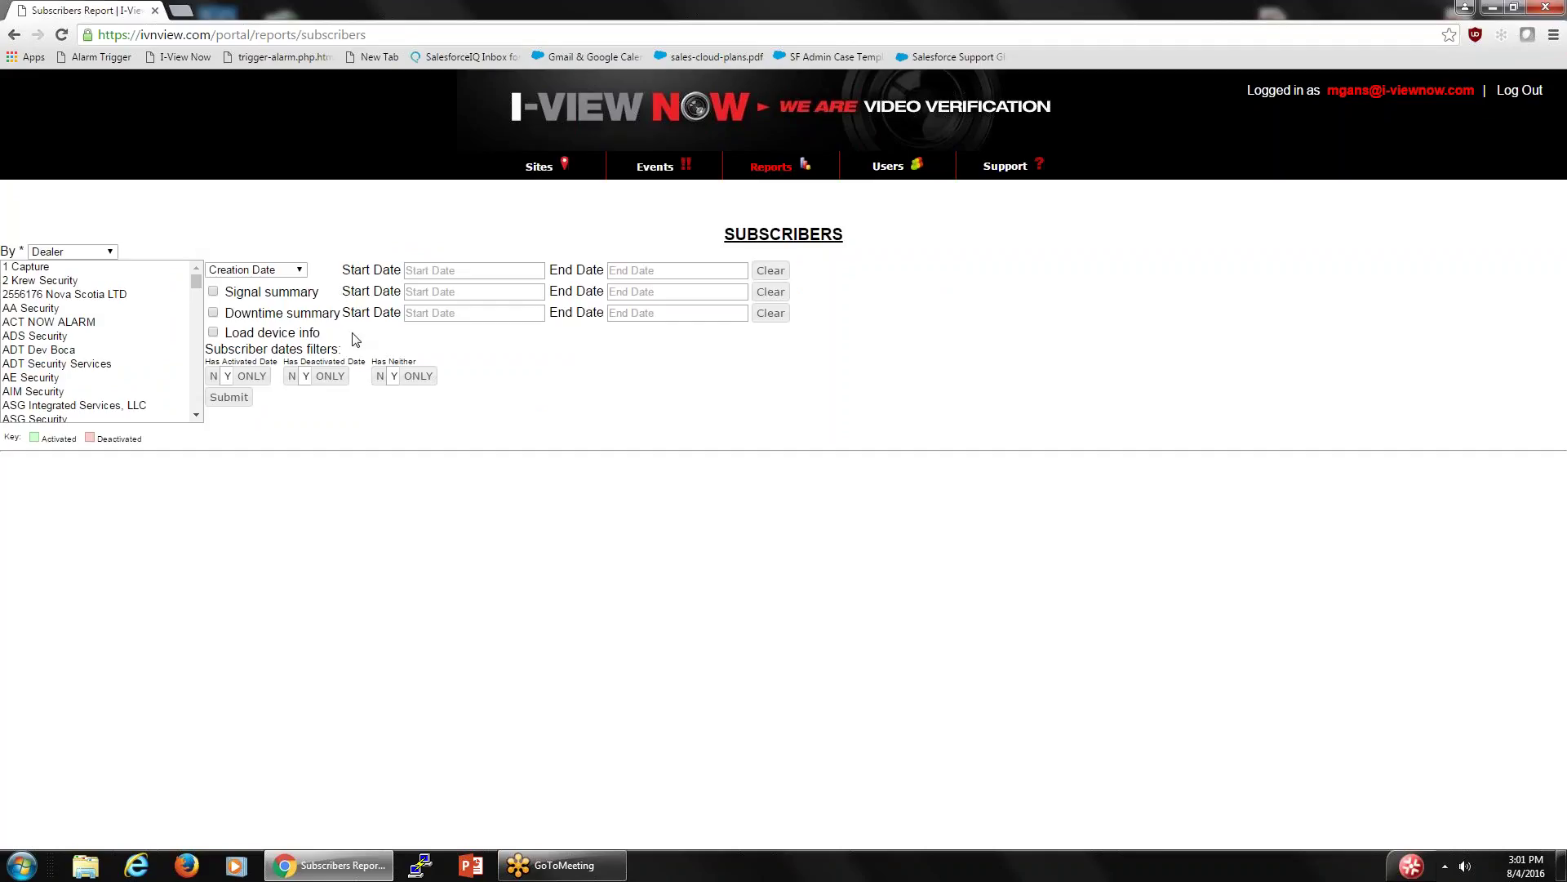
{"action": "left_click", "coordinate": [62, 267]}
{"action": "left_click", "coordinate": [57, 286]}
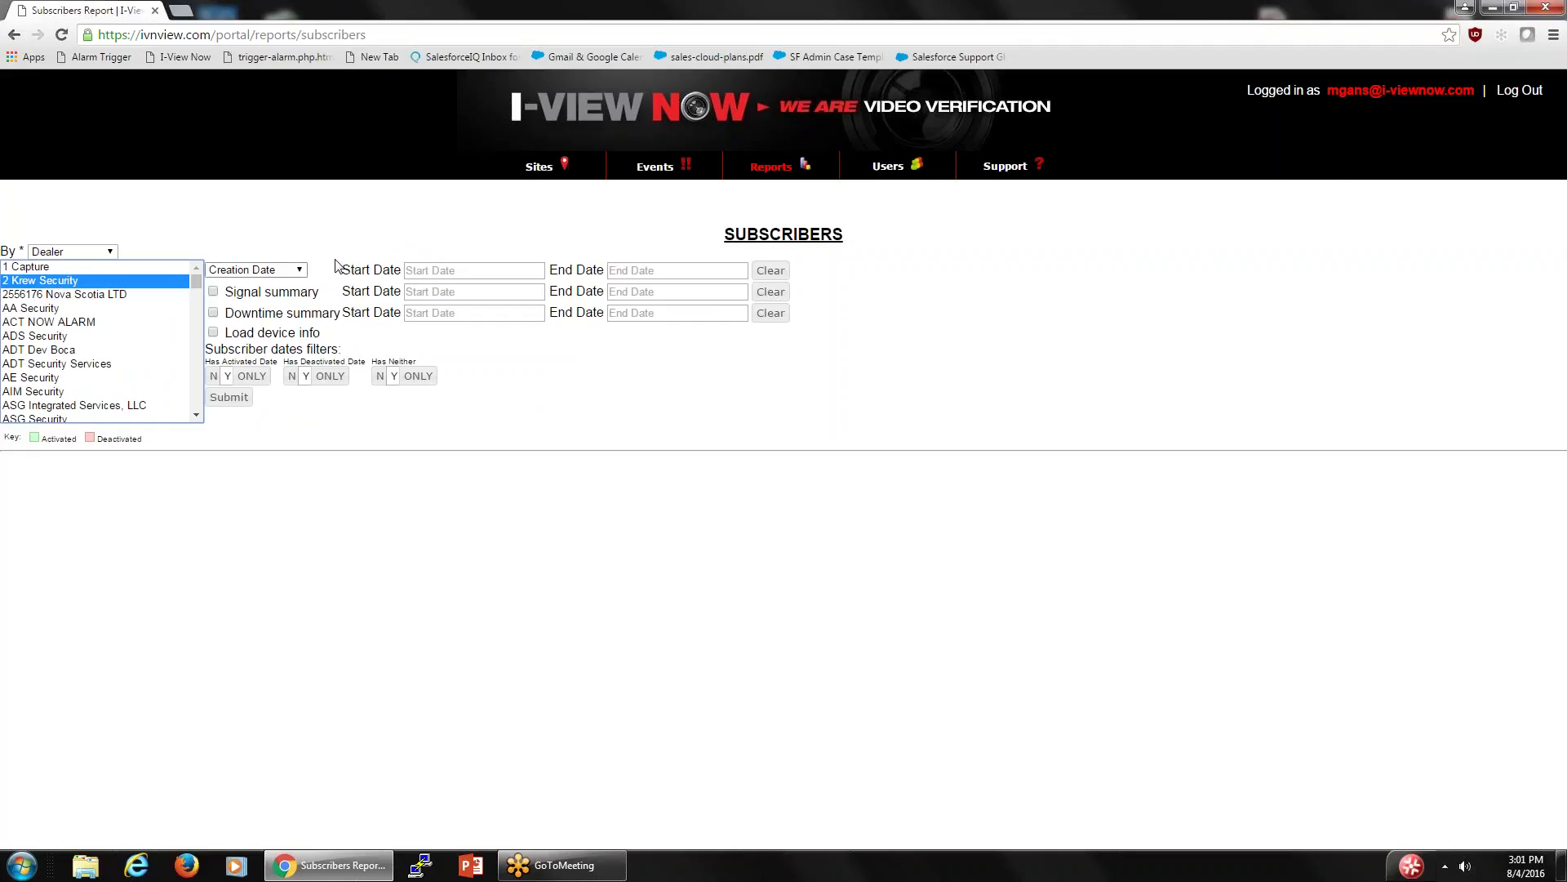
- Set dates 2016-08-03 to 2016-08-04, add a signal summary, and submit the report
{"action": "left_click", "coordinate": [508, 271]}
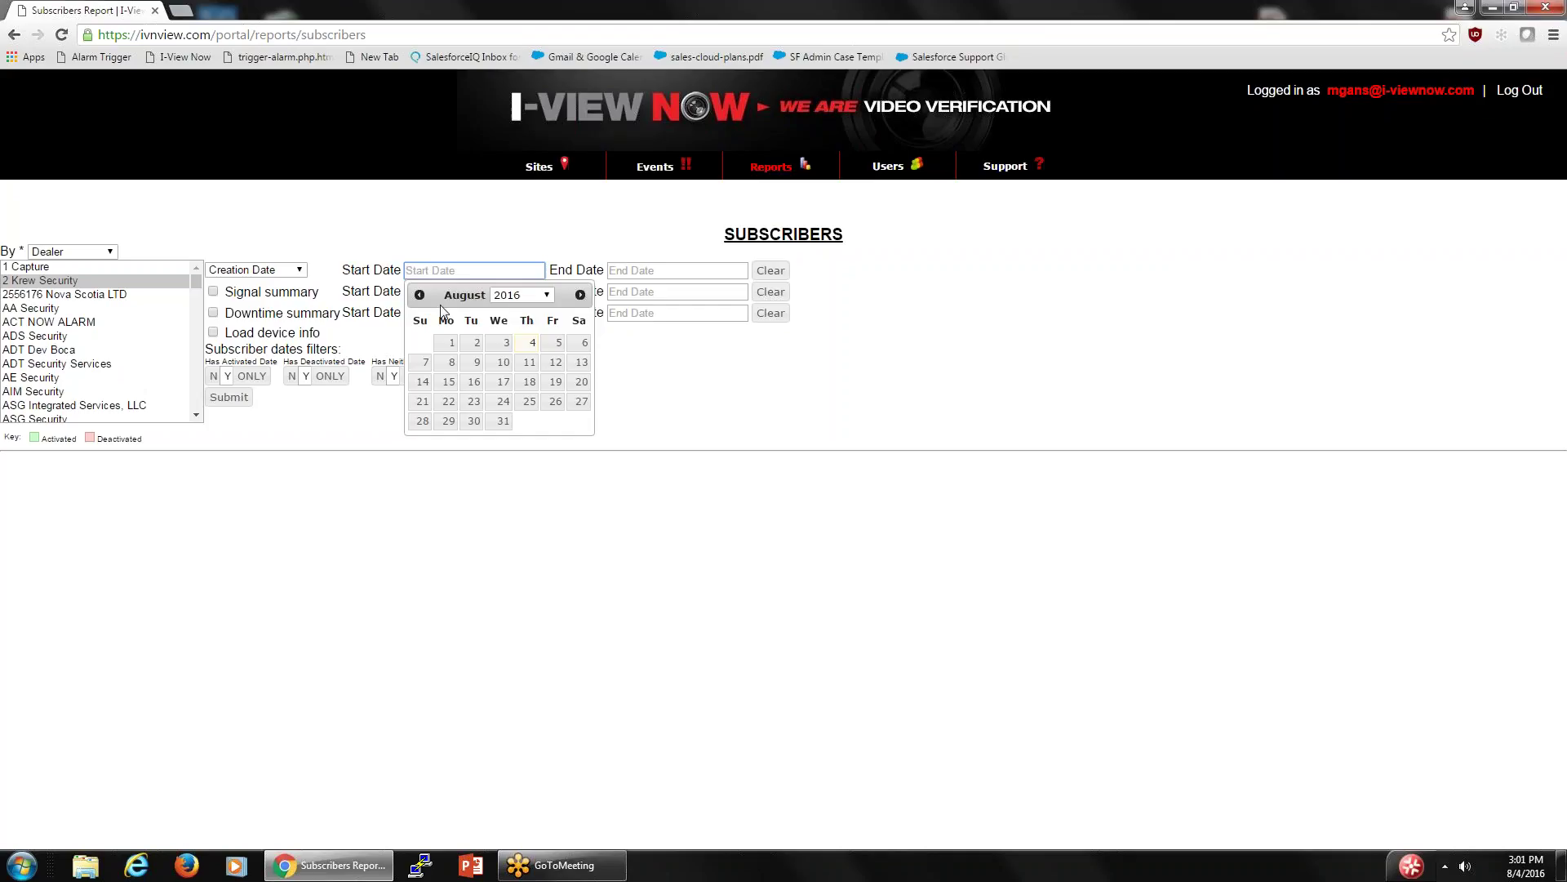
{"action": "left_click", "coordinate": [526, 346]}
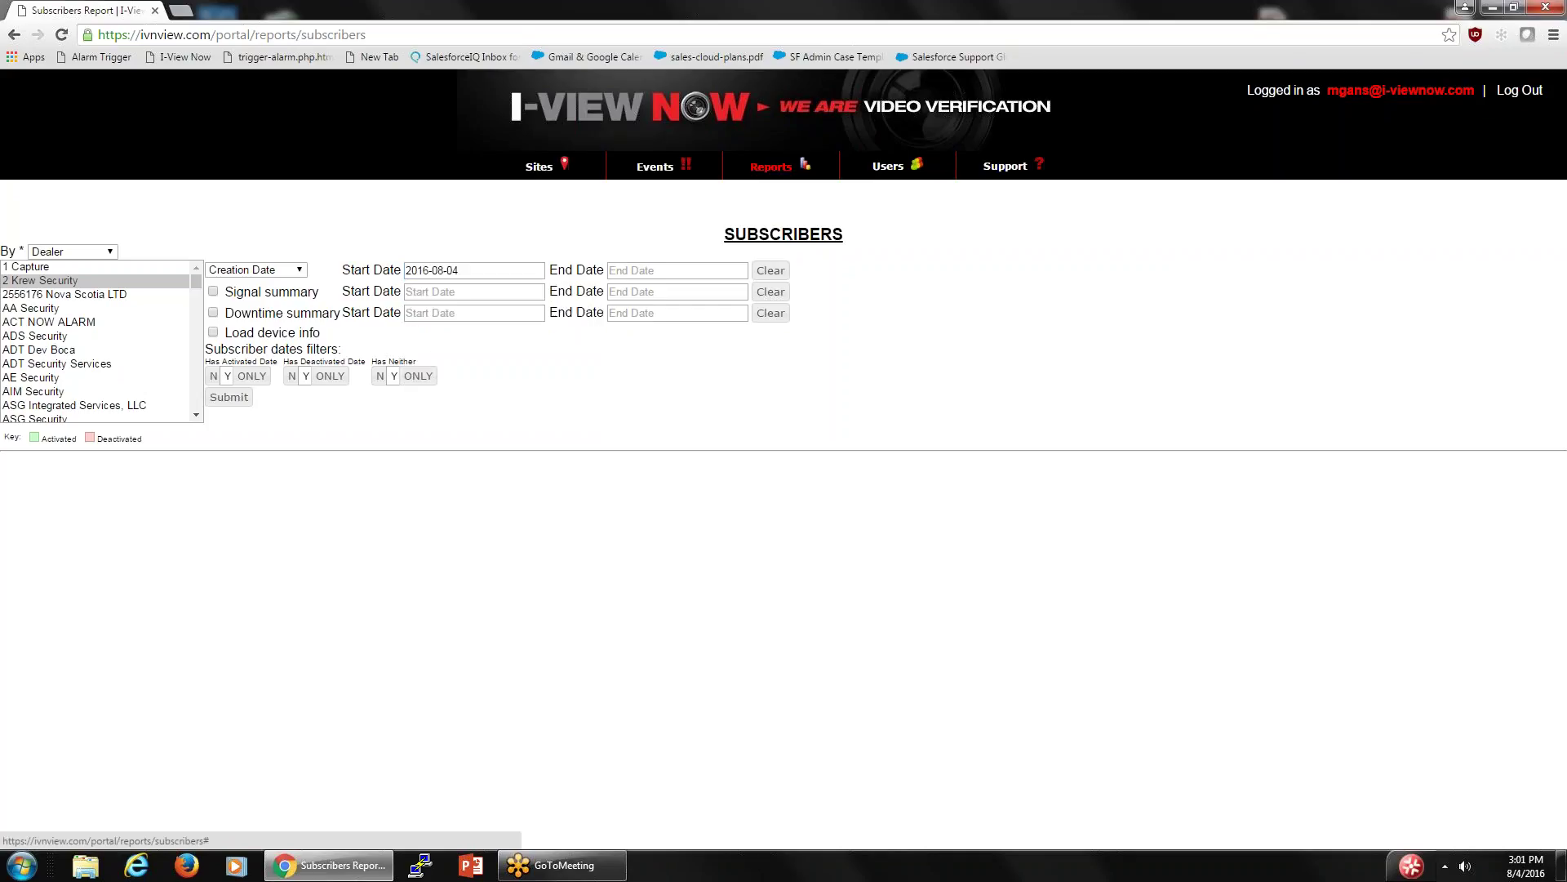
{"action": "left_click", "coordinate": [514, 273]}
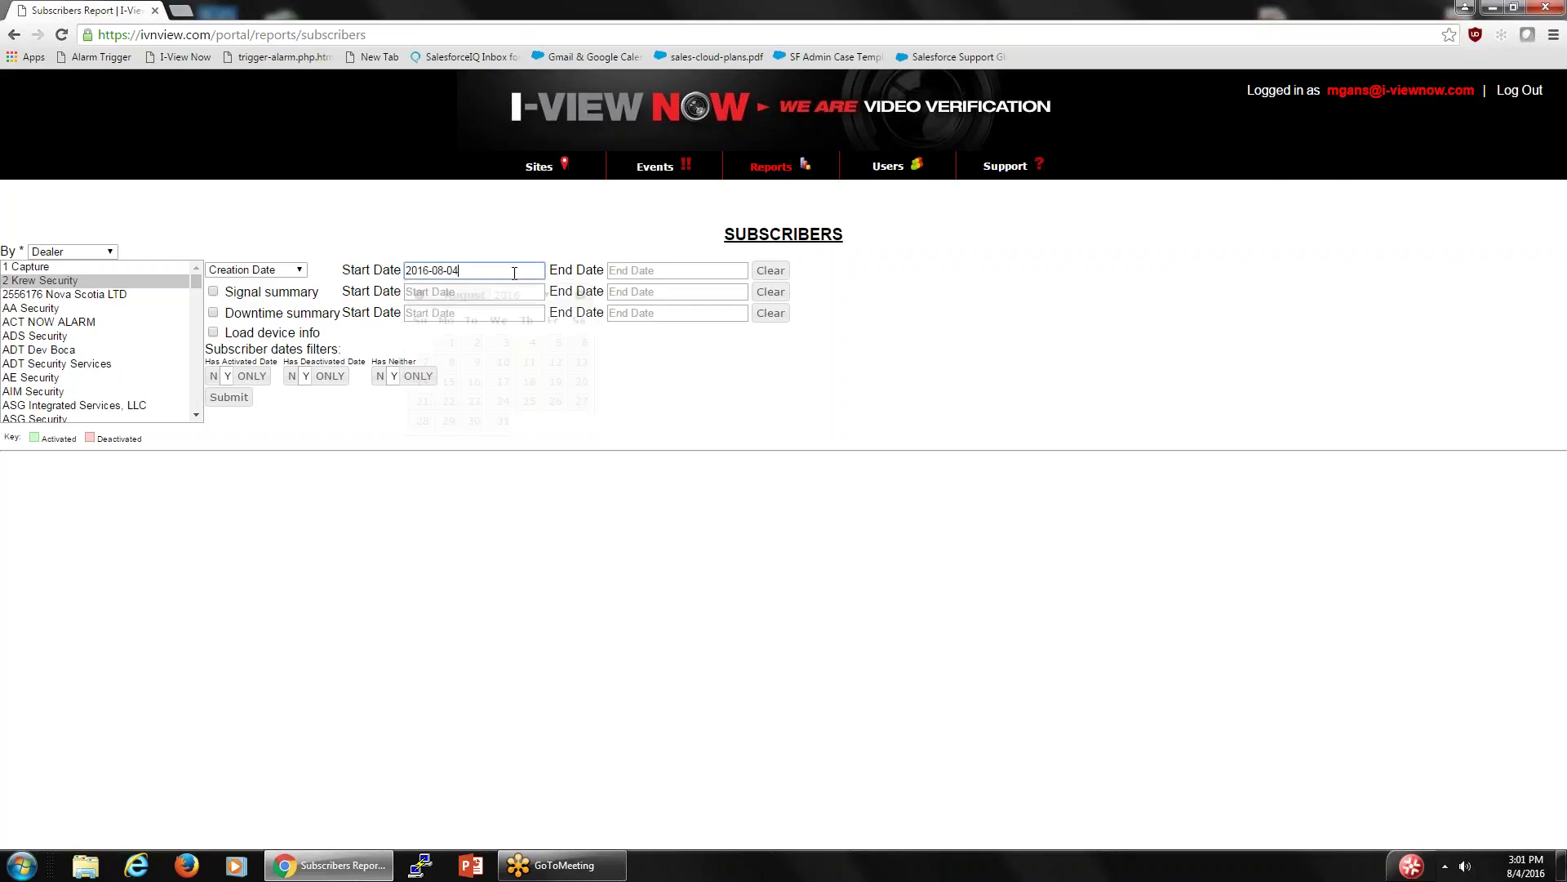
{"action": "left_click", "coordinate": [506, 342]}
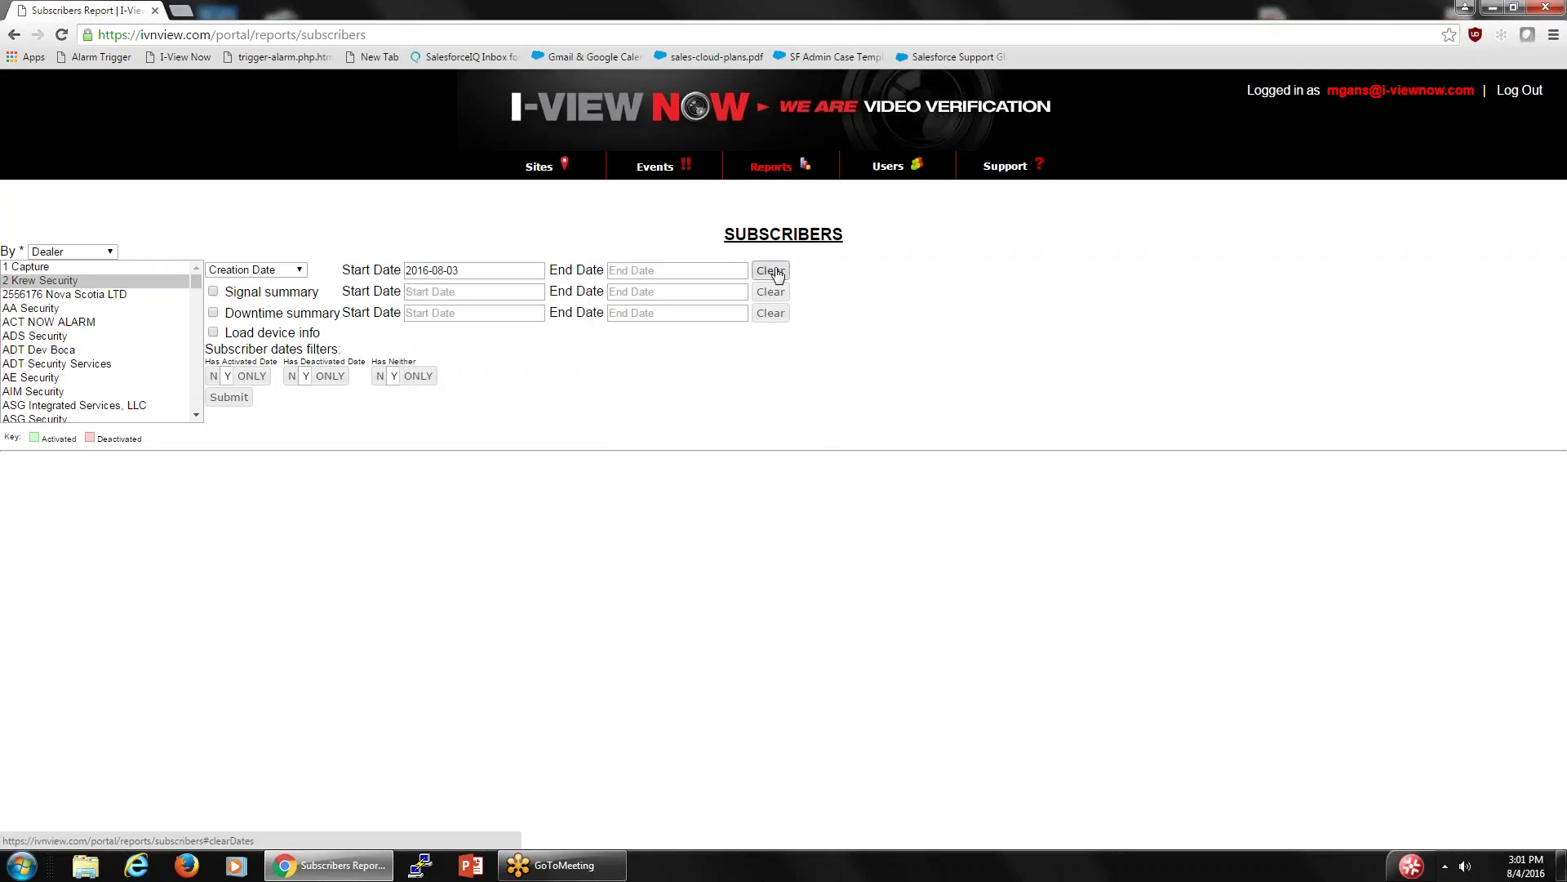
{"action": "left_click", "coordinate": [731, 271]}
{"action": "left_click", "coordinate": [731, 343]}
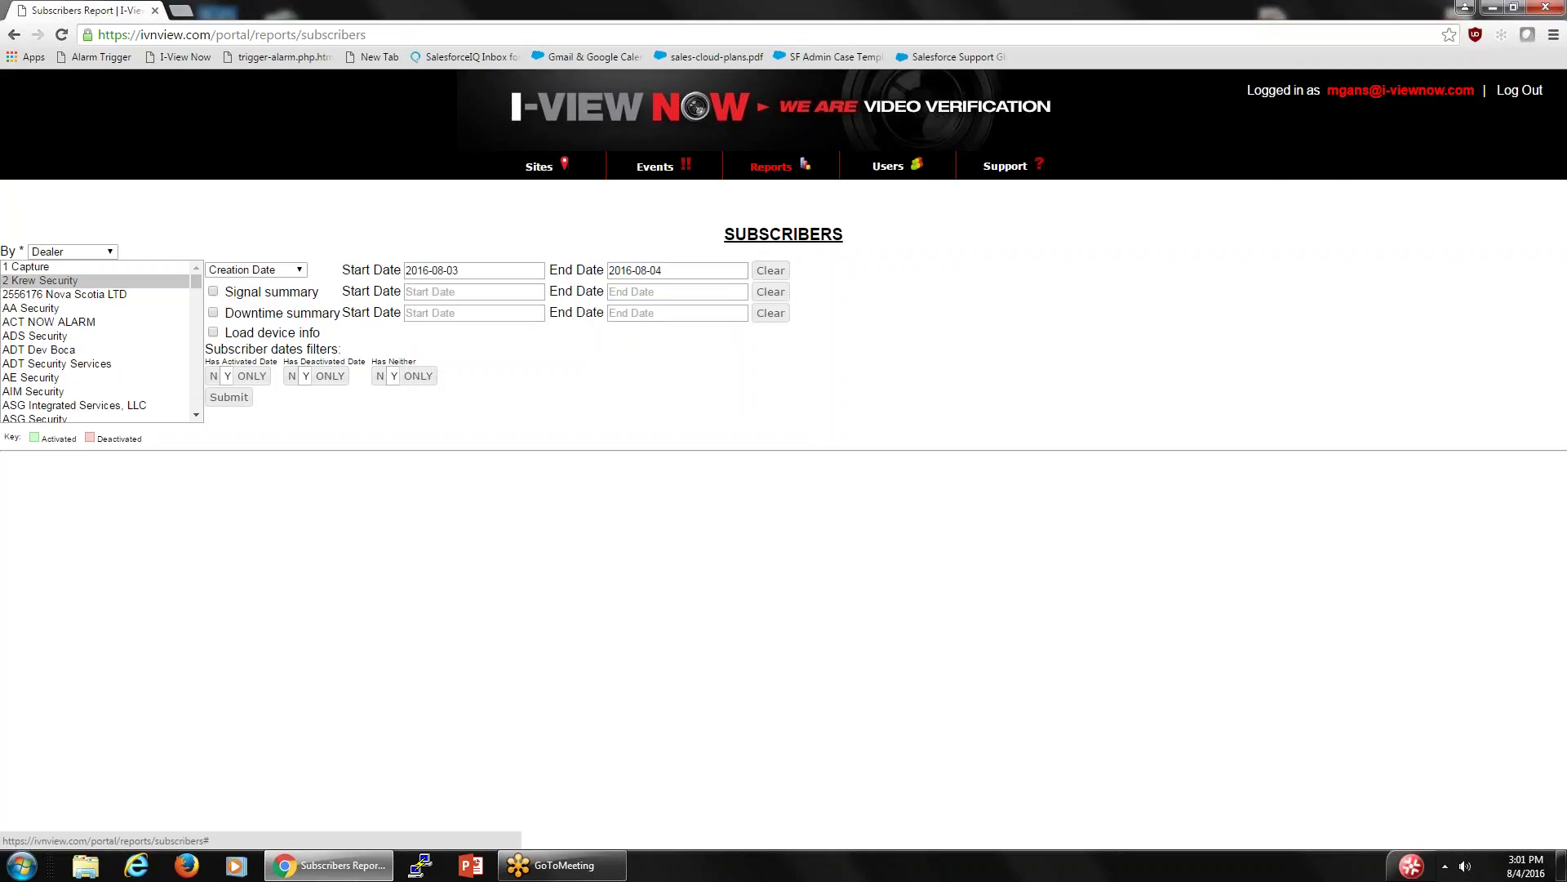
{"action": "left_click", "coordinate": [213, 292]}
{"action": "left_click", "coordinate": [228, 400]}
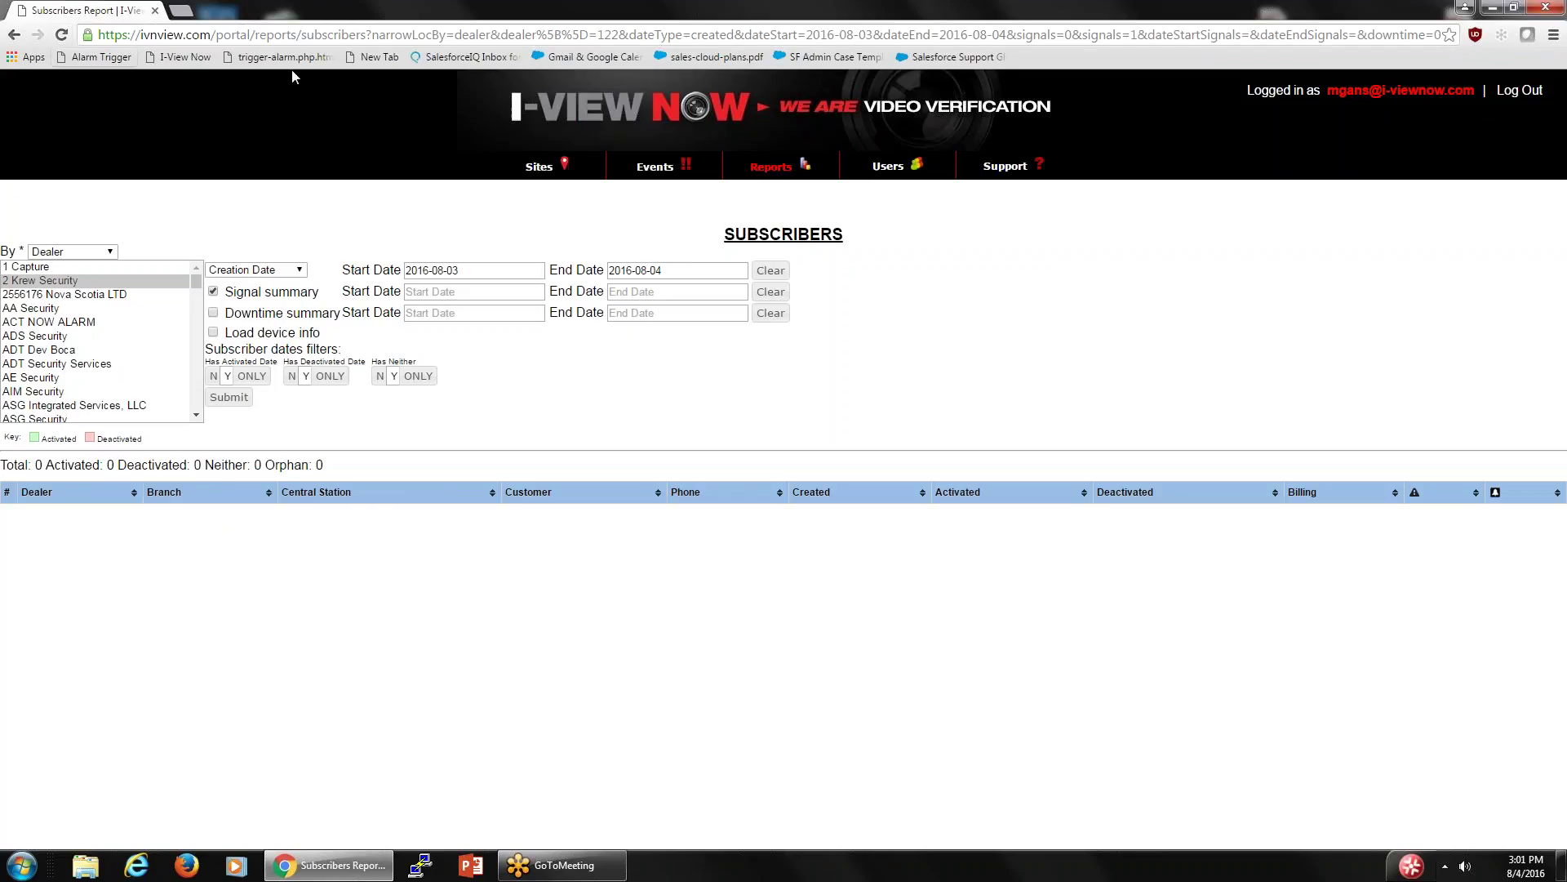
{"action": "left_click", "coordinate": [533, 170]}
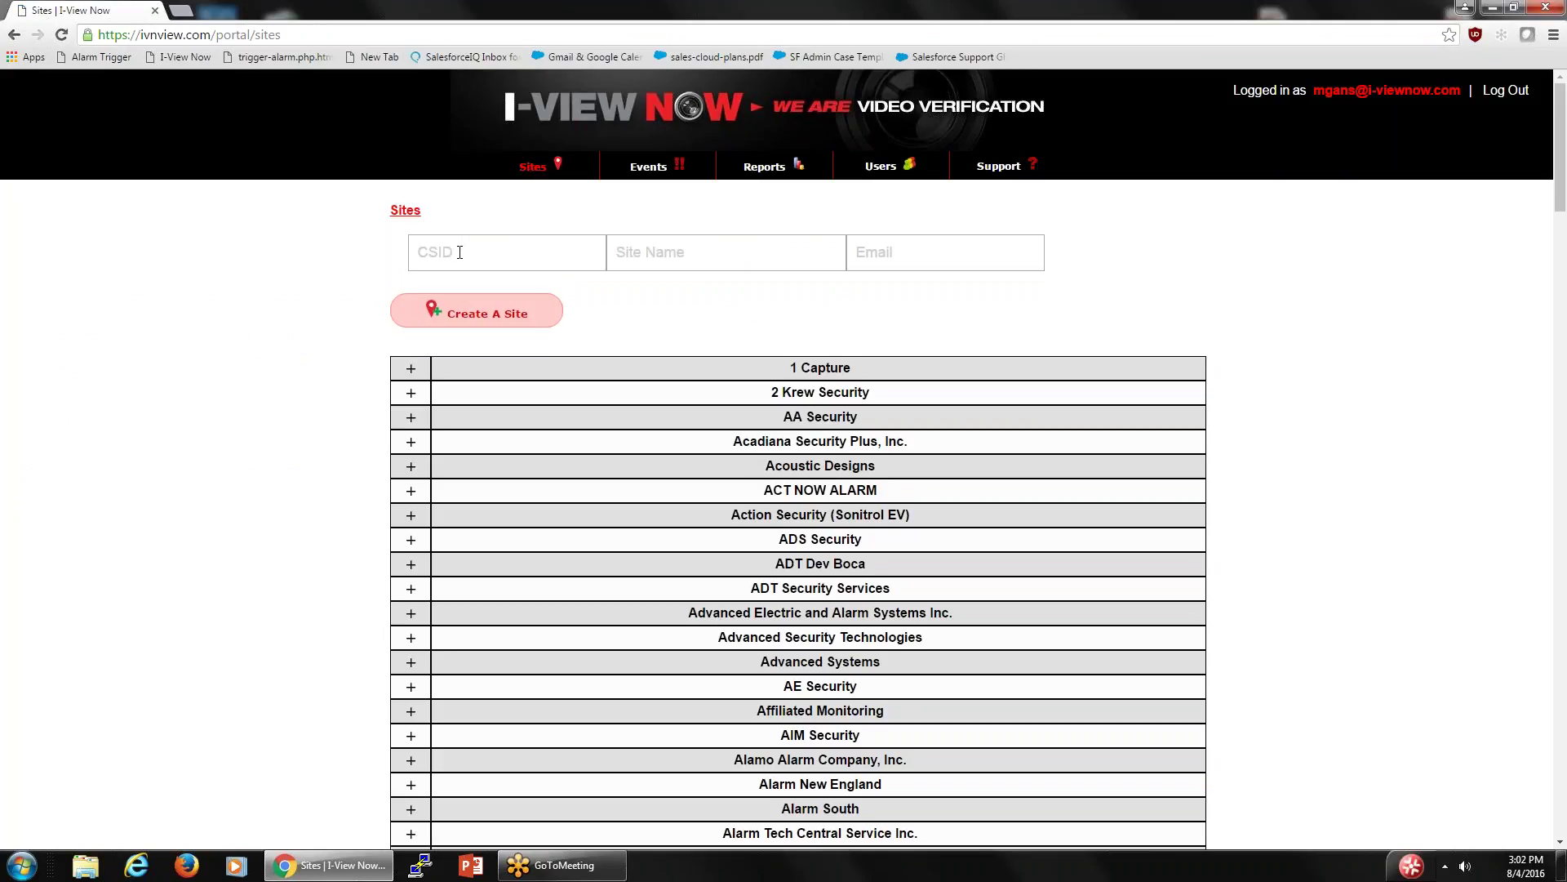
- Visit the Events, Users and Support pages, view the Installation Documents forms, then return to Sites
{"action": "left_click", "coordinate": [649, 169]}
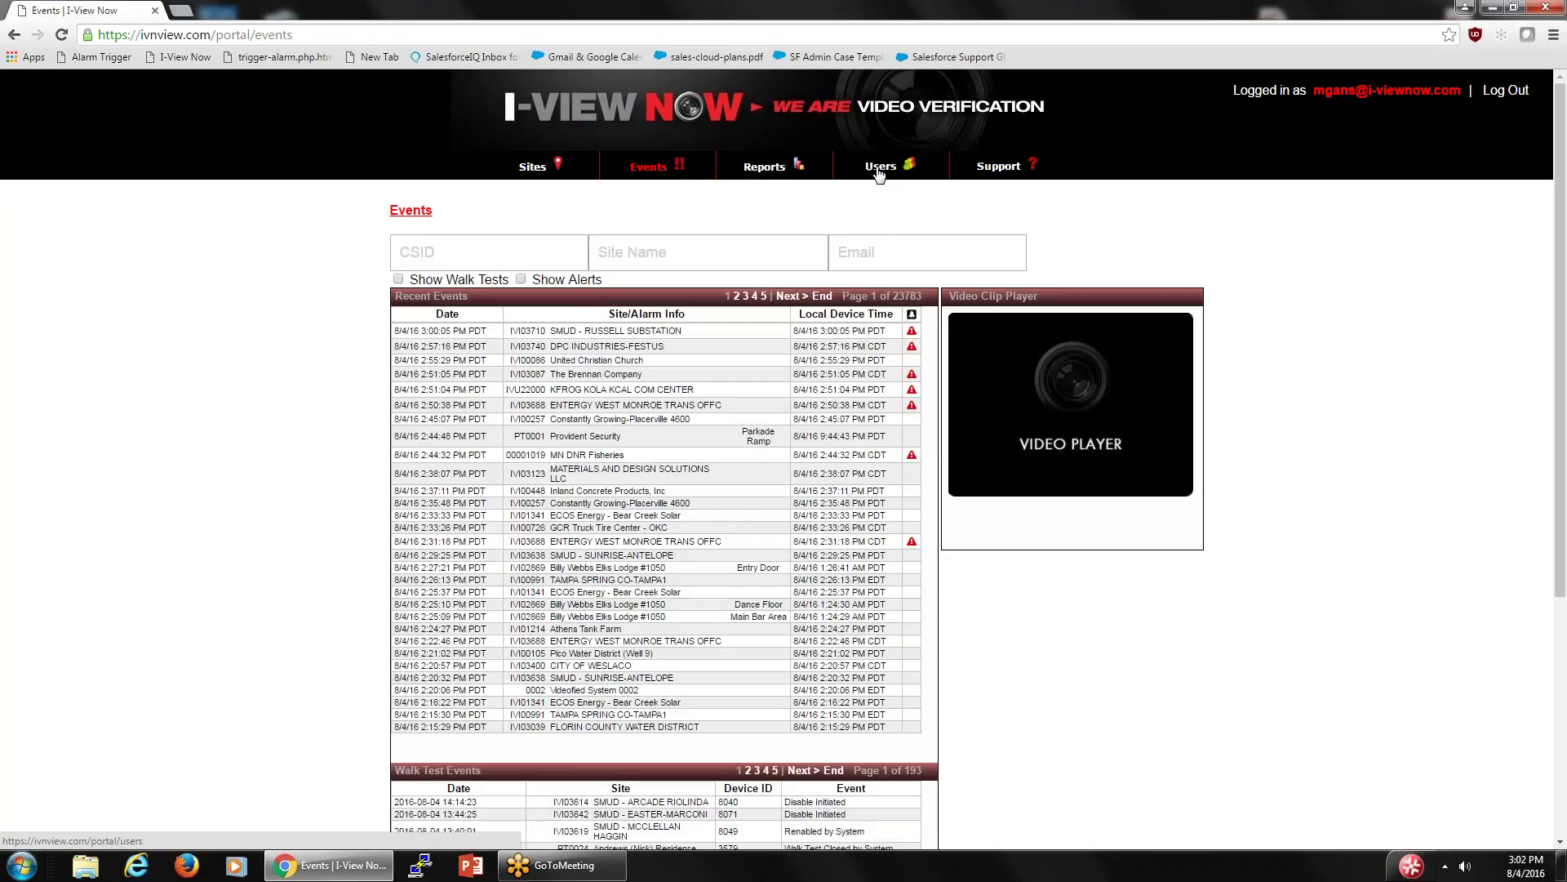
{"action": "left_click", "coordinate": [879, 168]}
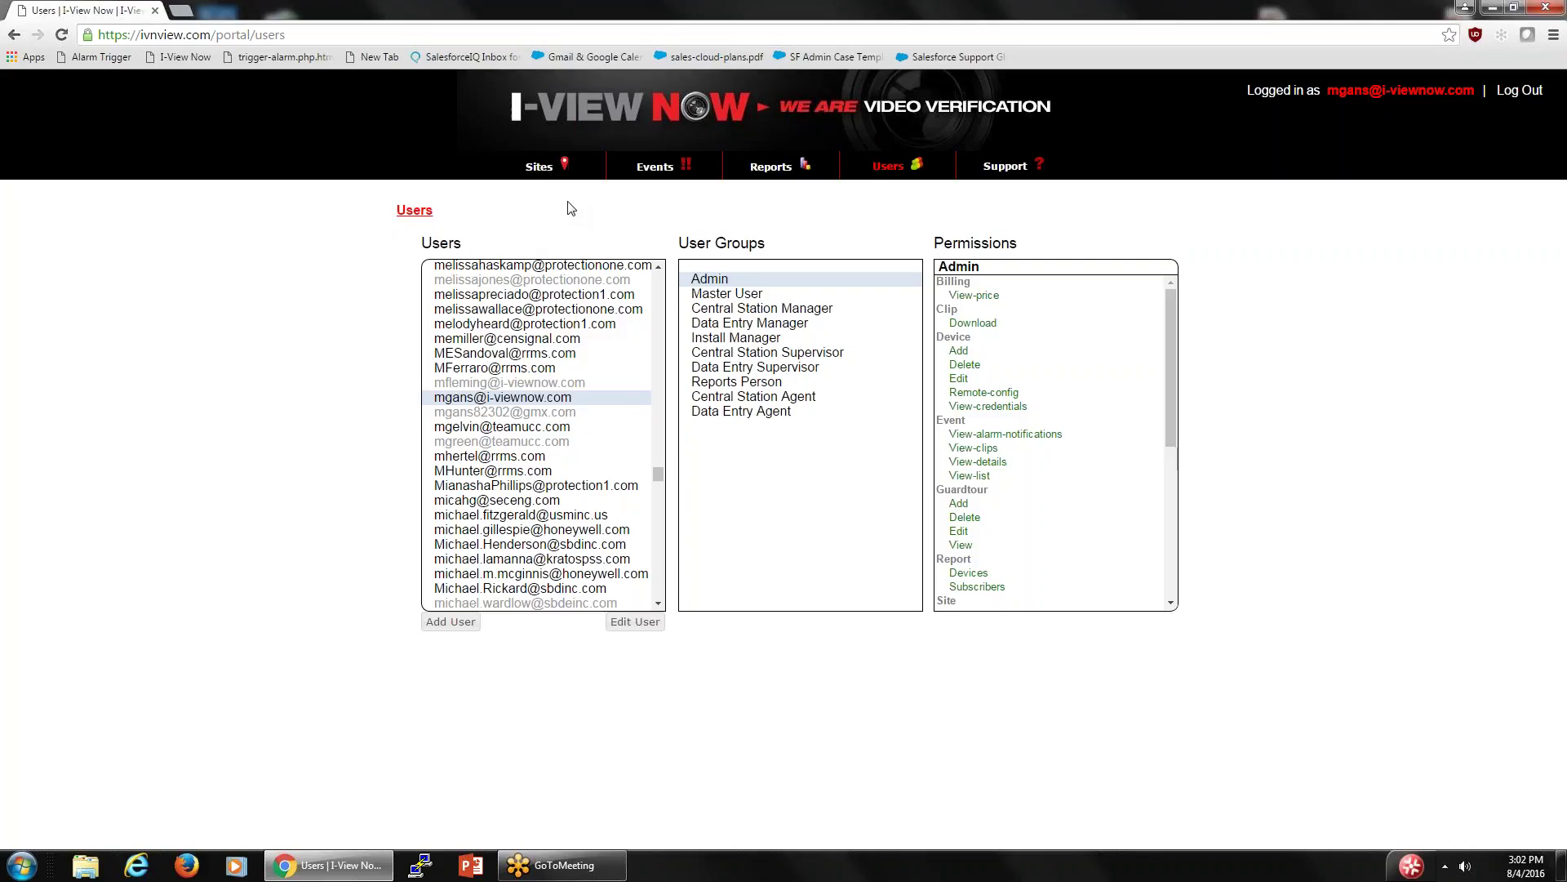
{"action": "left_click", "coordinate": [1014, 168]}
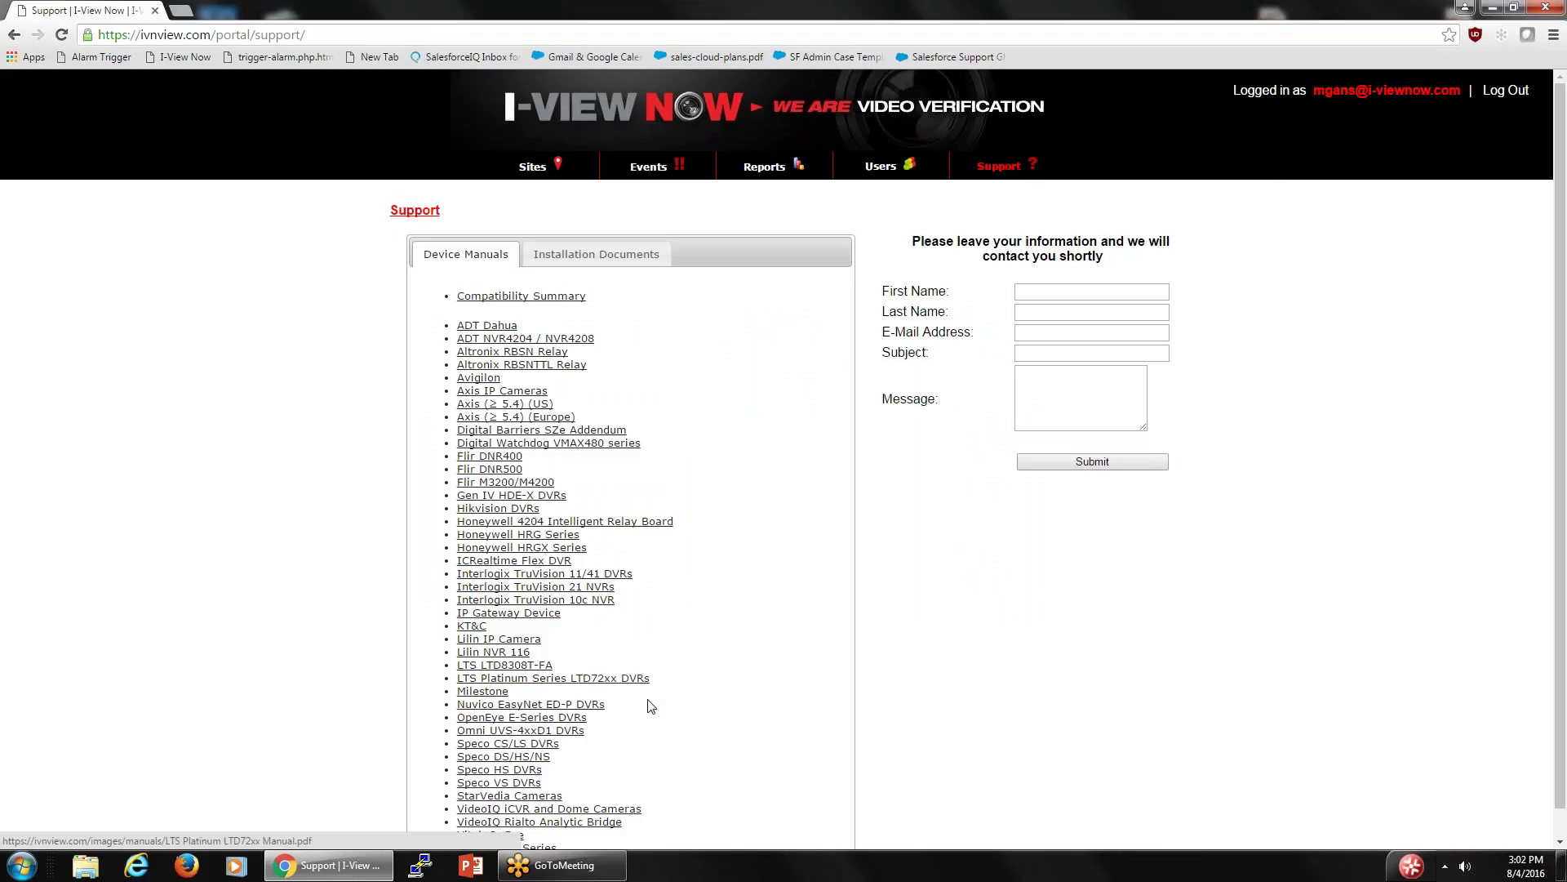
{"action": "left_click", "coordinate": [637, 254]}
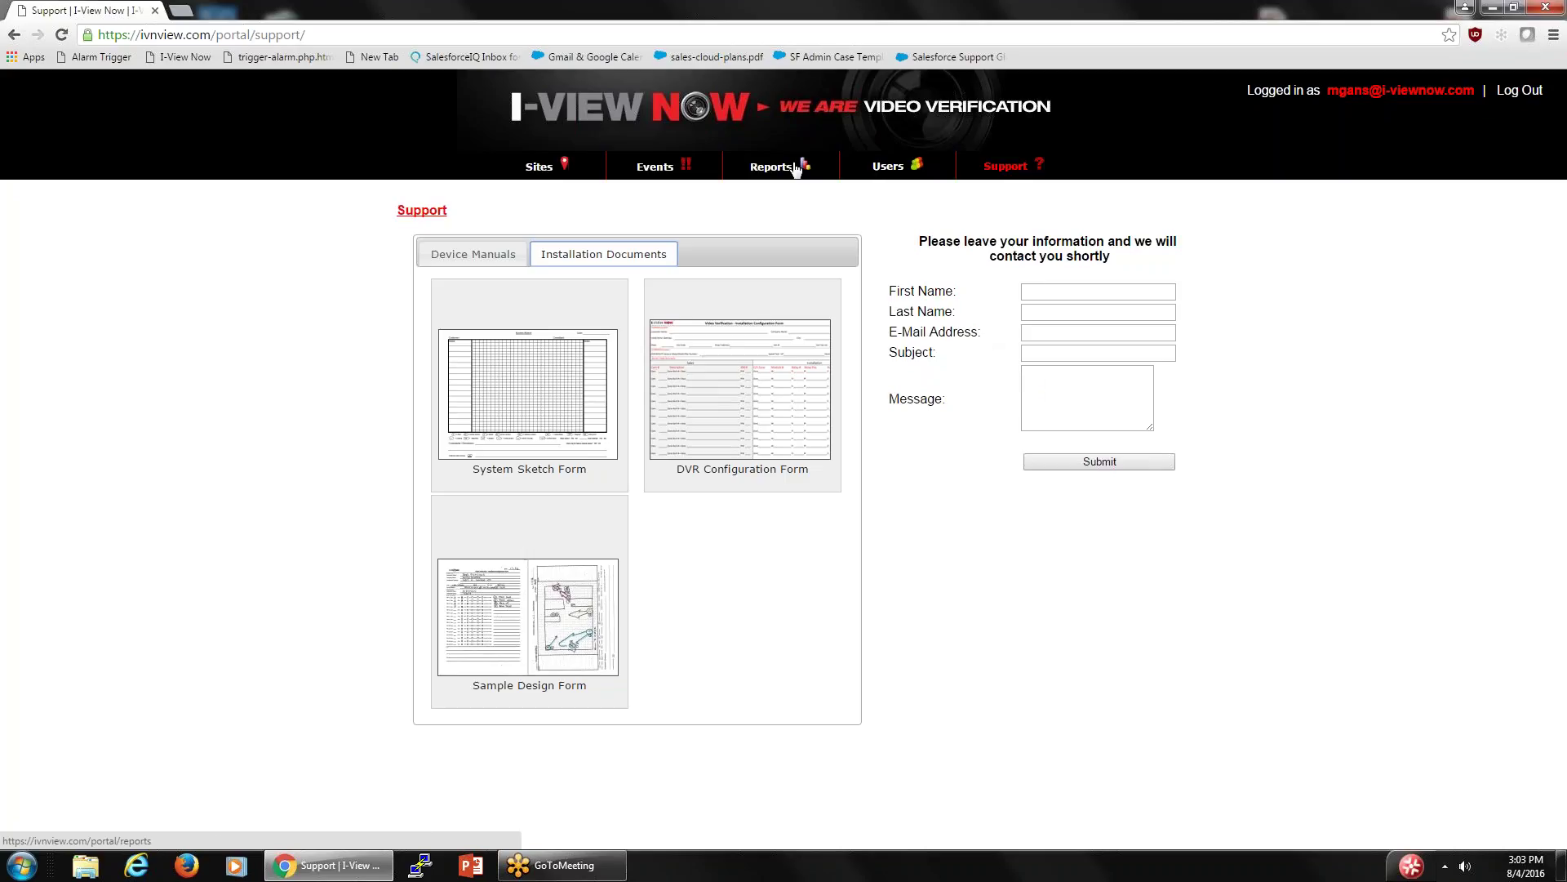
{"action": "left_click", "coordinate": [545, 167]}
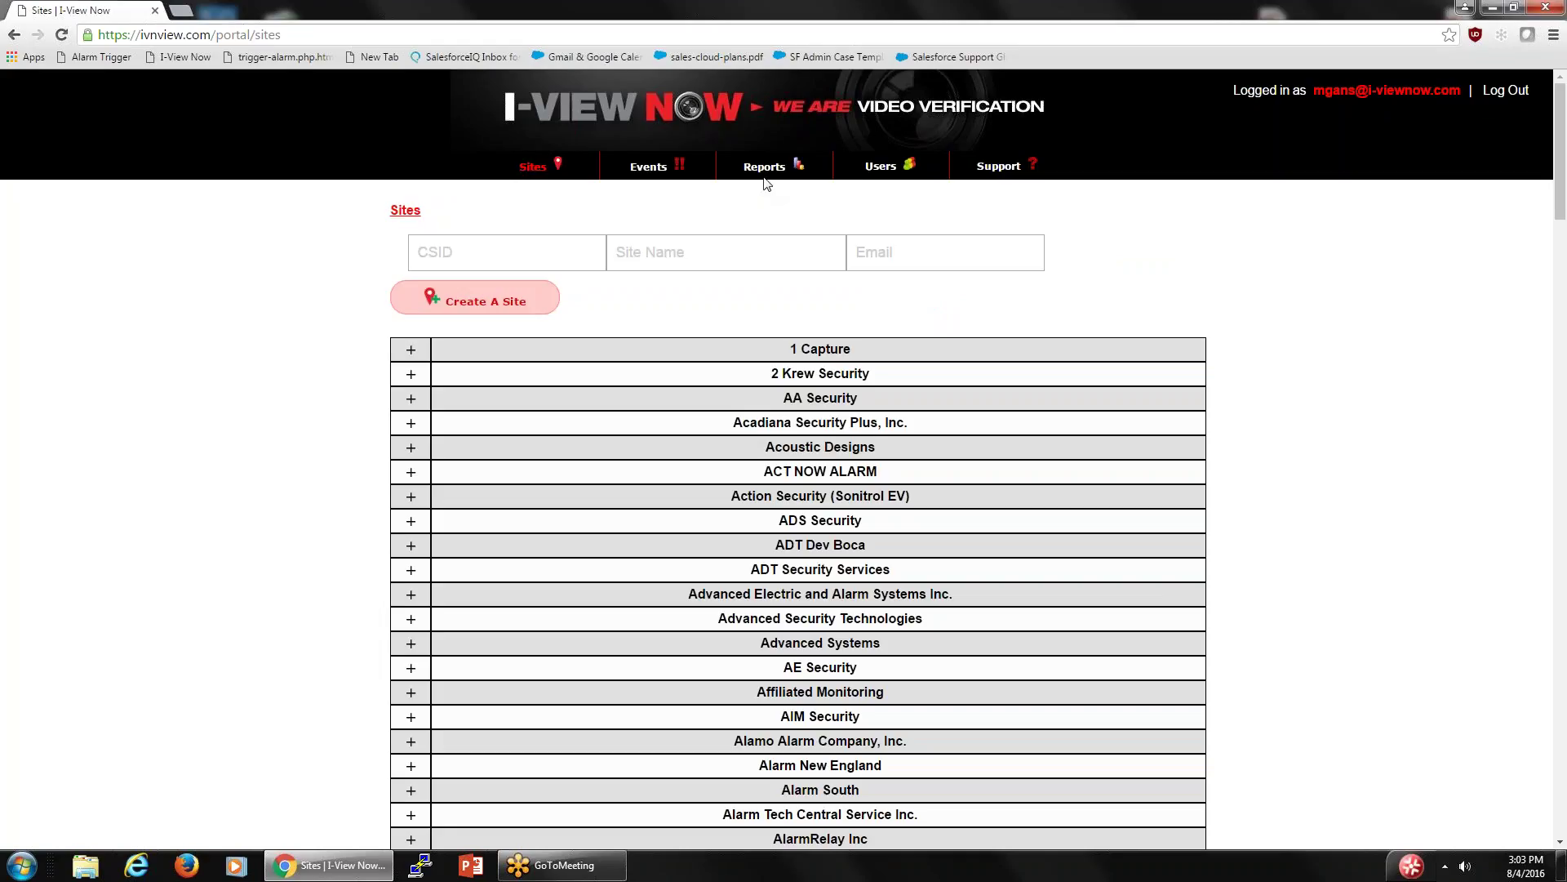
- Scroll down the Sites list and expand the I-View Now dealer's sites
{"action": "scroll", "coordinate": [563, 306], "scroll_direction": "down", "scroll_amount": 2}
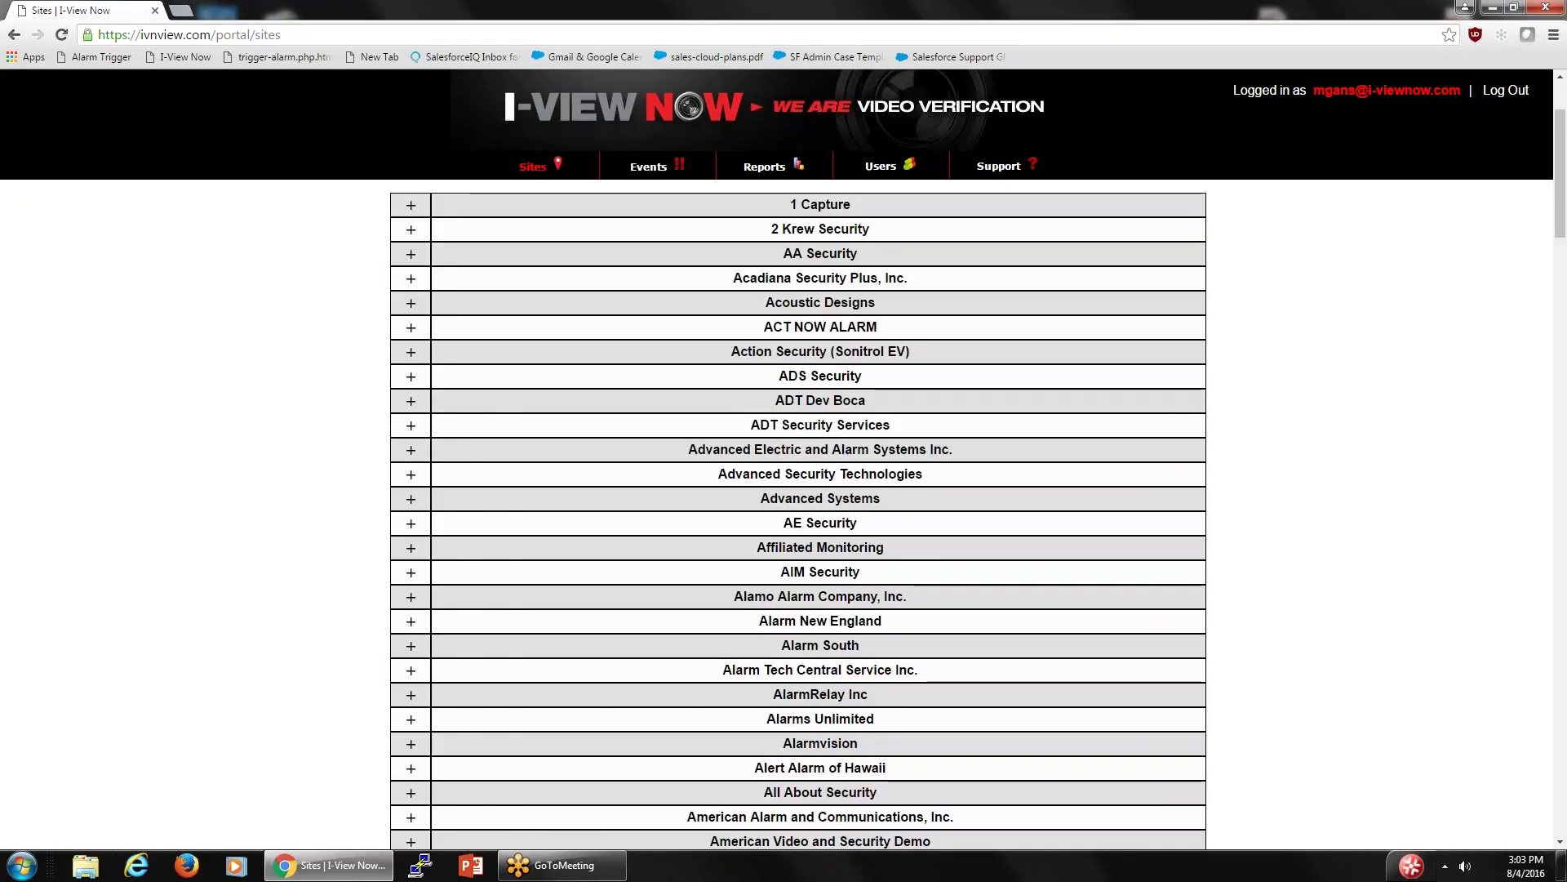
{"action": "scroll", "coordinate": [798, 514], "scroll_direction": "down", "scroll_amount": 11}
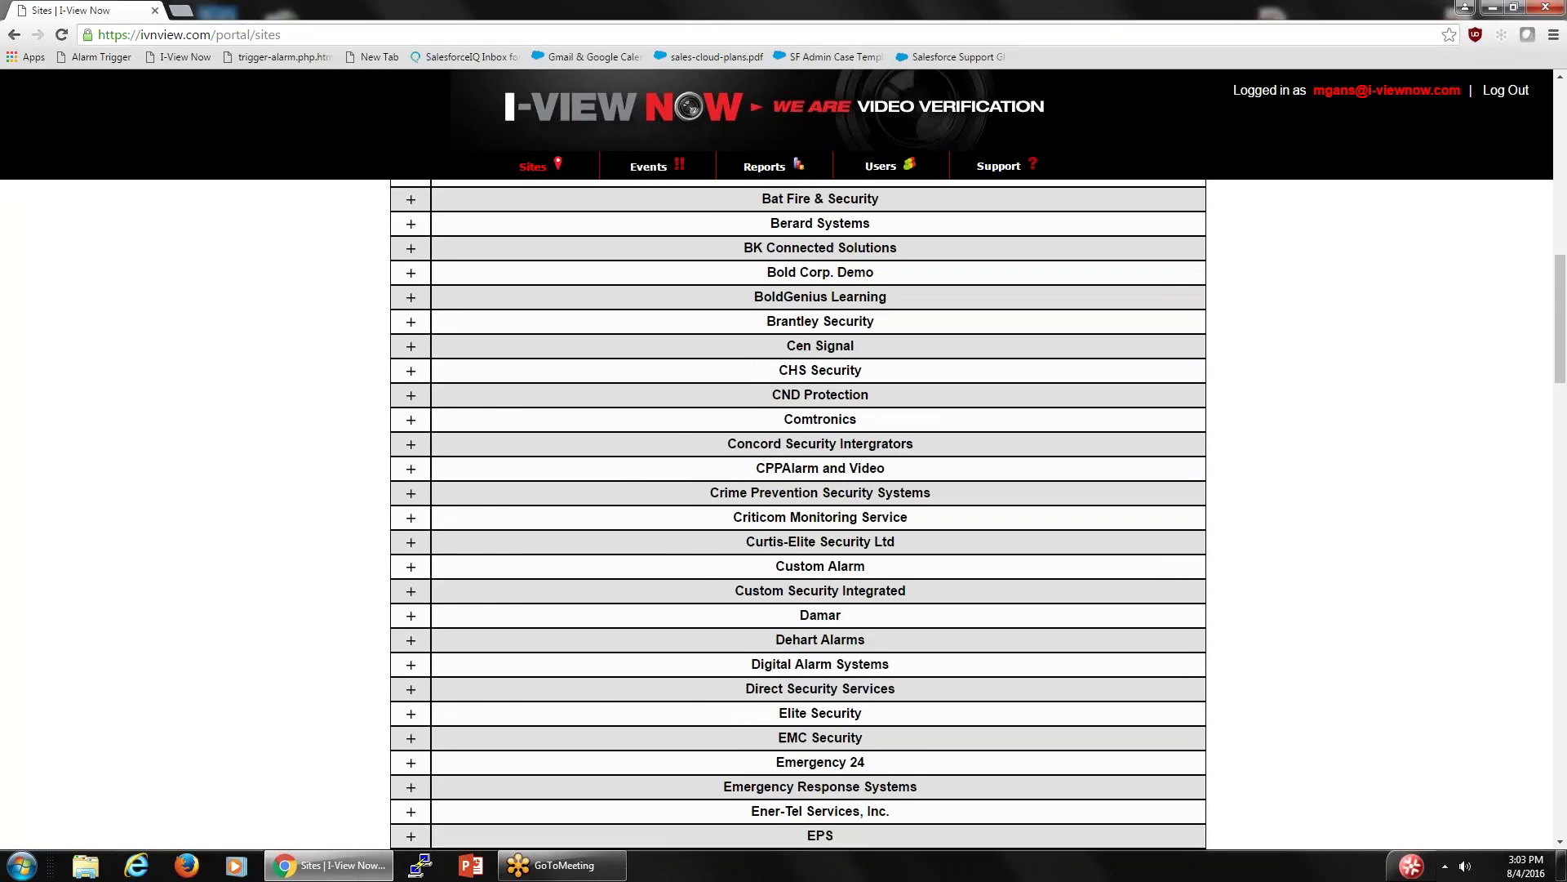
{"action": "scroll", "coordinate": [799, 514], "scroll_direction": "down", "scroll_amount": 9}
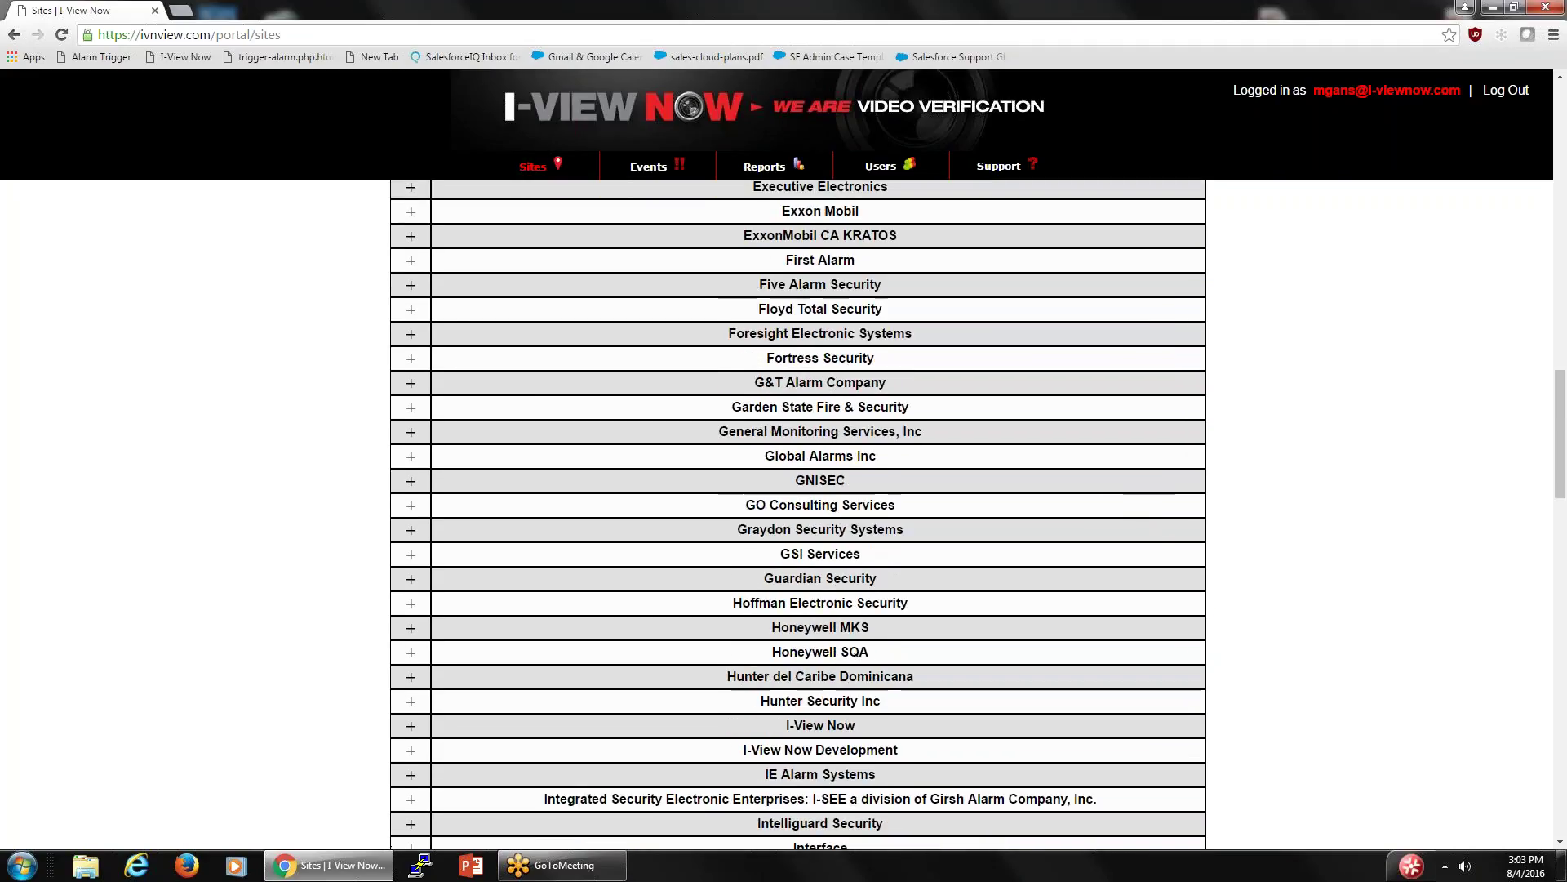
{"action": "scroll", "coordinate": [710, 291], "scroll_direction": "down", "scroll_amount": 5}
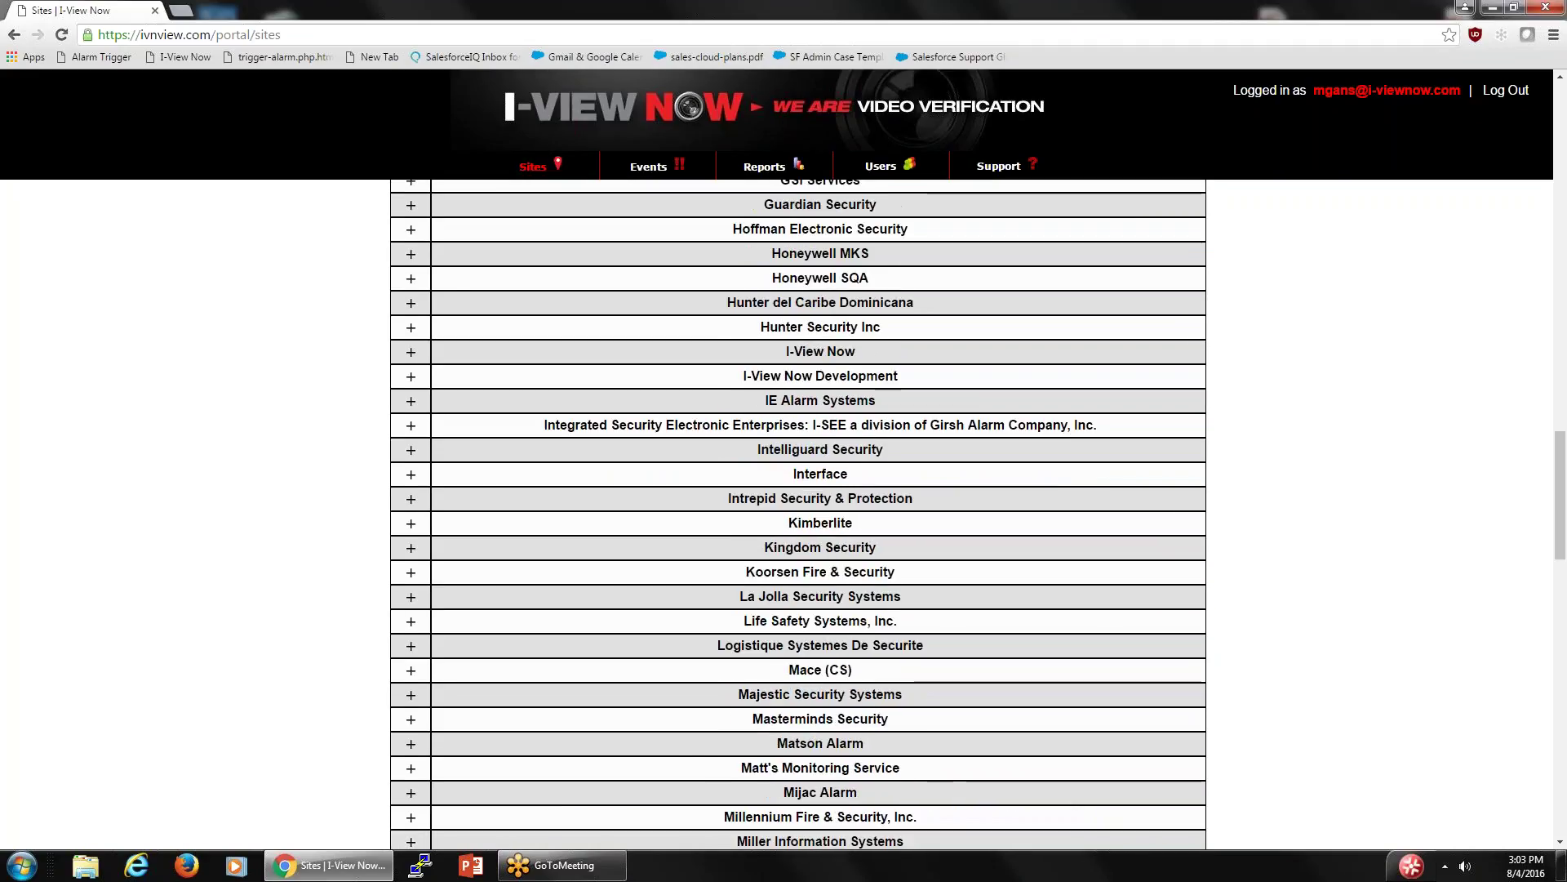
{"action": "left_click", "coordinate": [411, 353]}
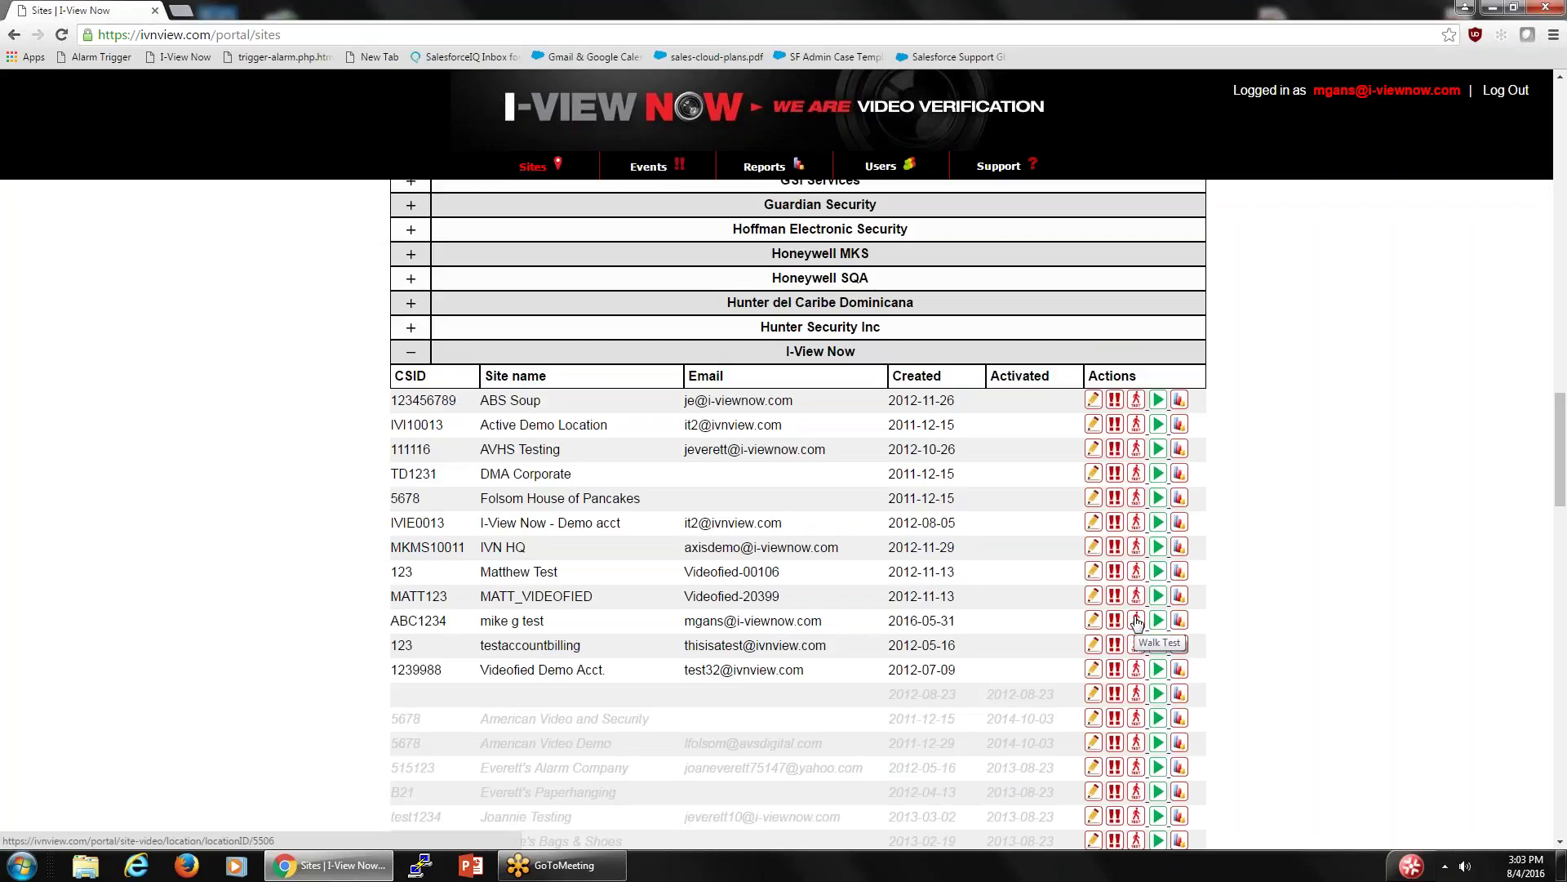
- Try walk test on two sites, dismissing each warning that a device must be set up
{"action": "left_click", "coordinate": [1136, 620]}
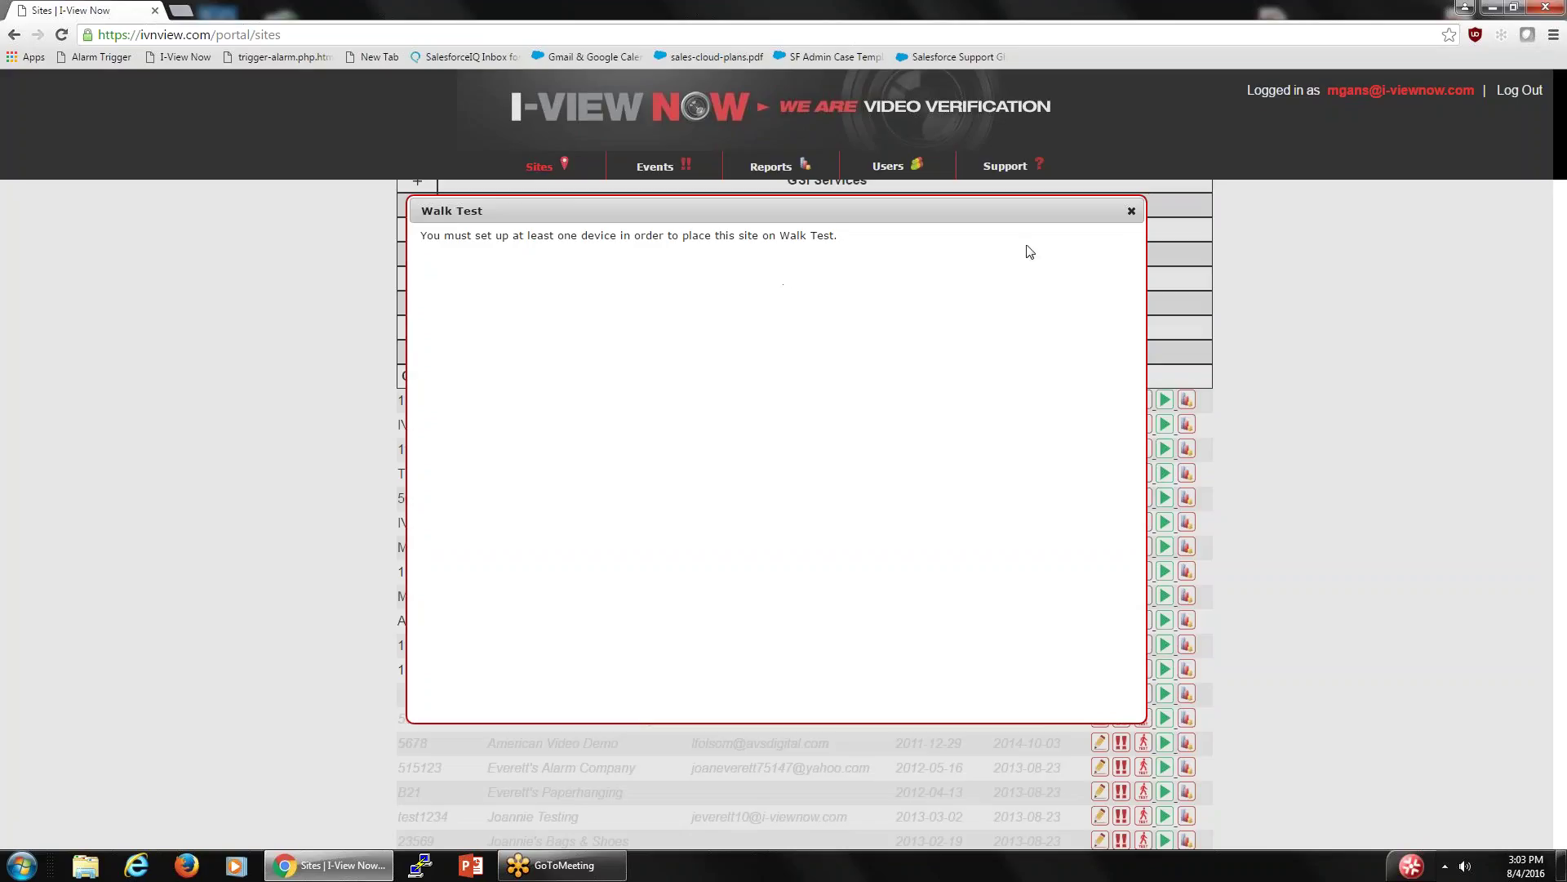
{"action": "left_click", "coordinate": [1131, 213]}
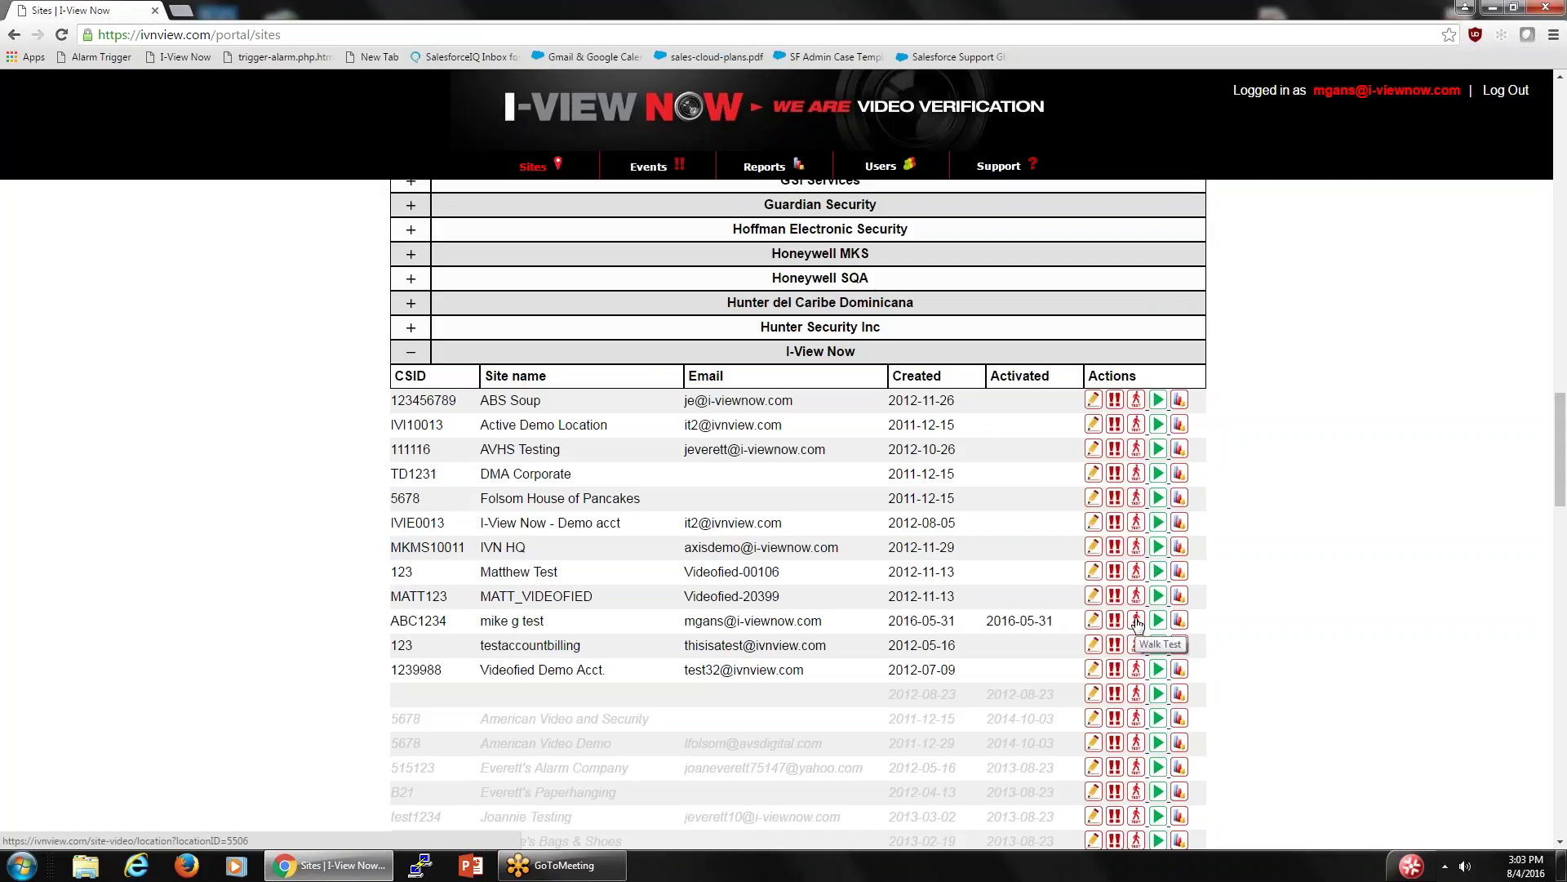
{"action": "left_click", "coordinate": [1137, 621]}
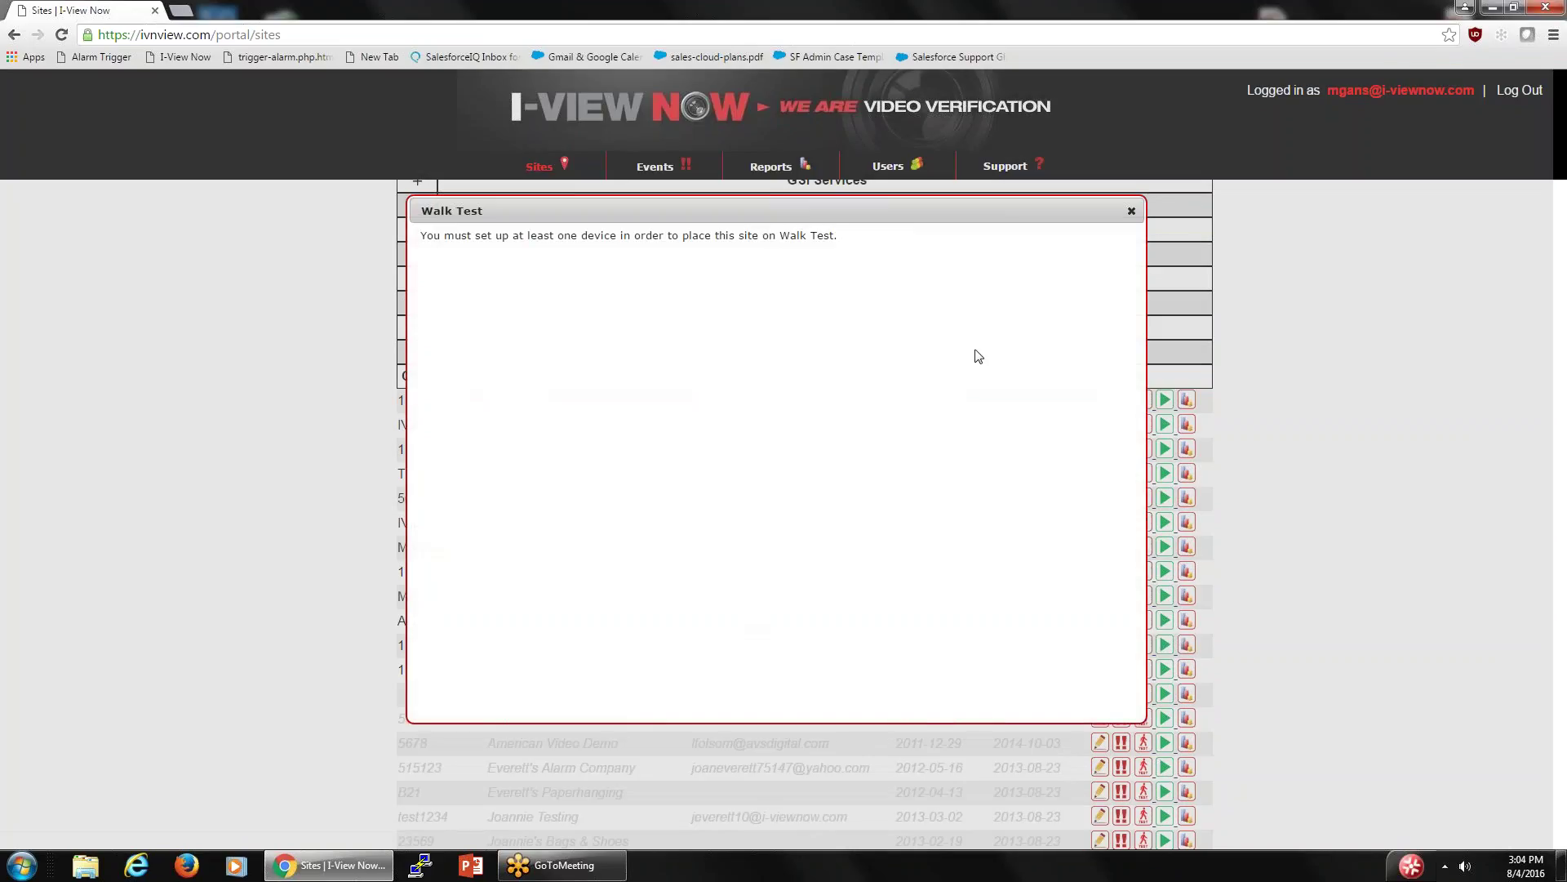
{"action": "left_click", "coordinate": [1129, 214]}
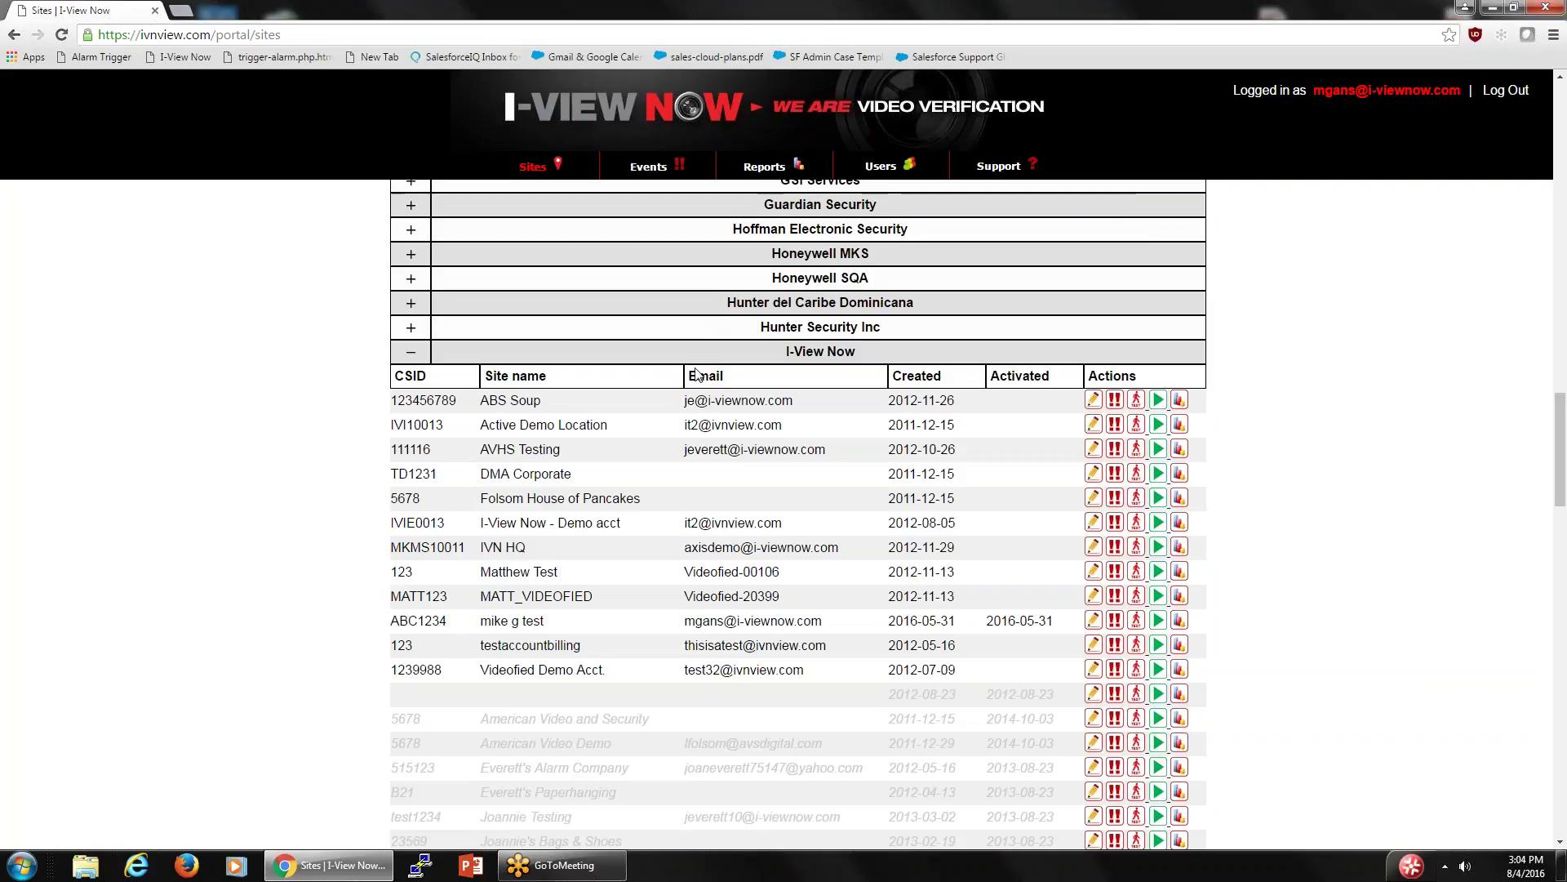
{"action": "left_click", "coordinate": [643, 167]}
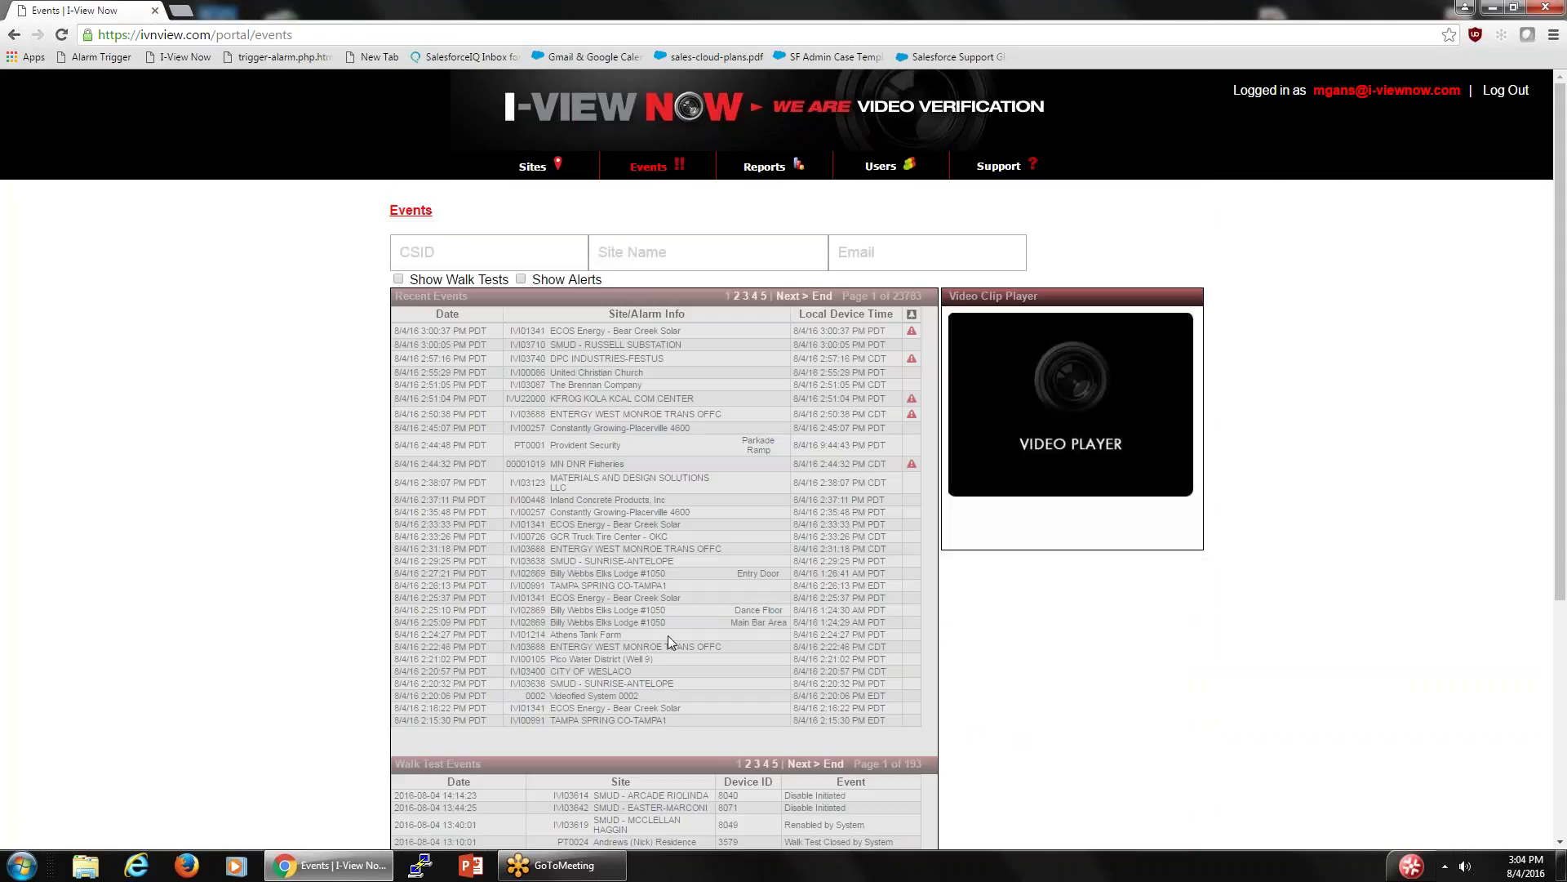
- Scroll down to the Walk Test Events table, scroll back up, and go to Sites
{"action": "scroll", "coordinate": [701, 690], "scroll_direction": "down", "scroll_amount": 2}
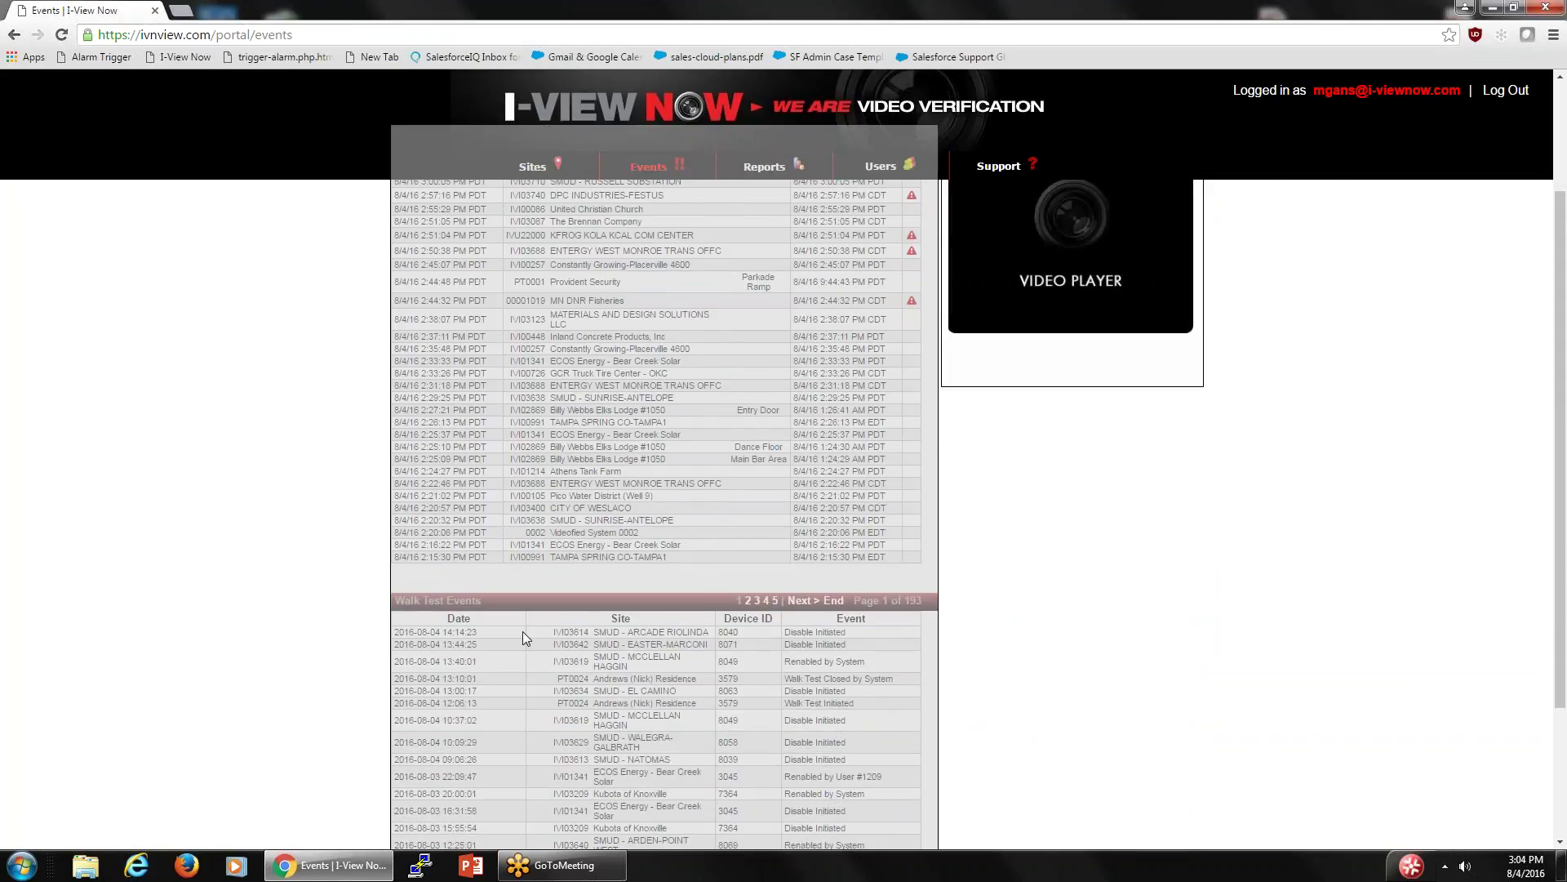
{"action": "scroll", "coordinate": [523, 631], "scroll_direction": "down", "scroll_amount": 2}
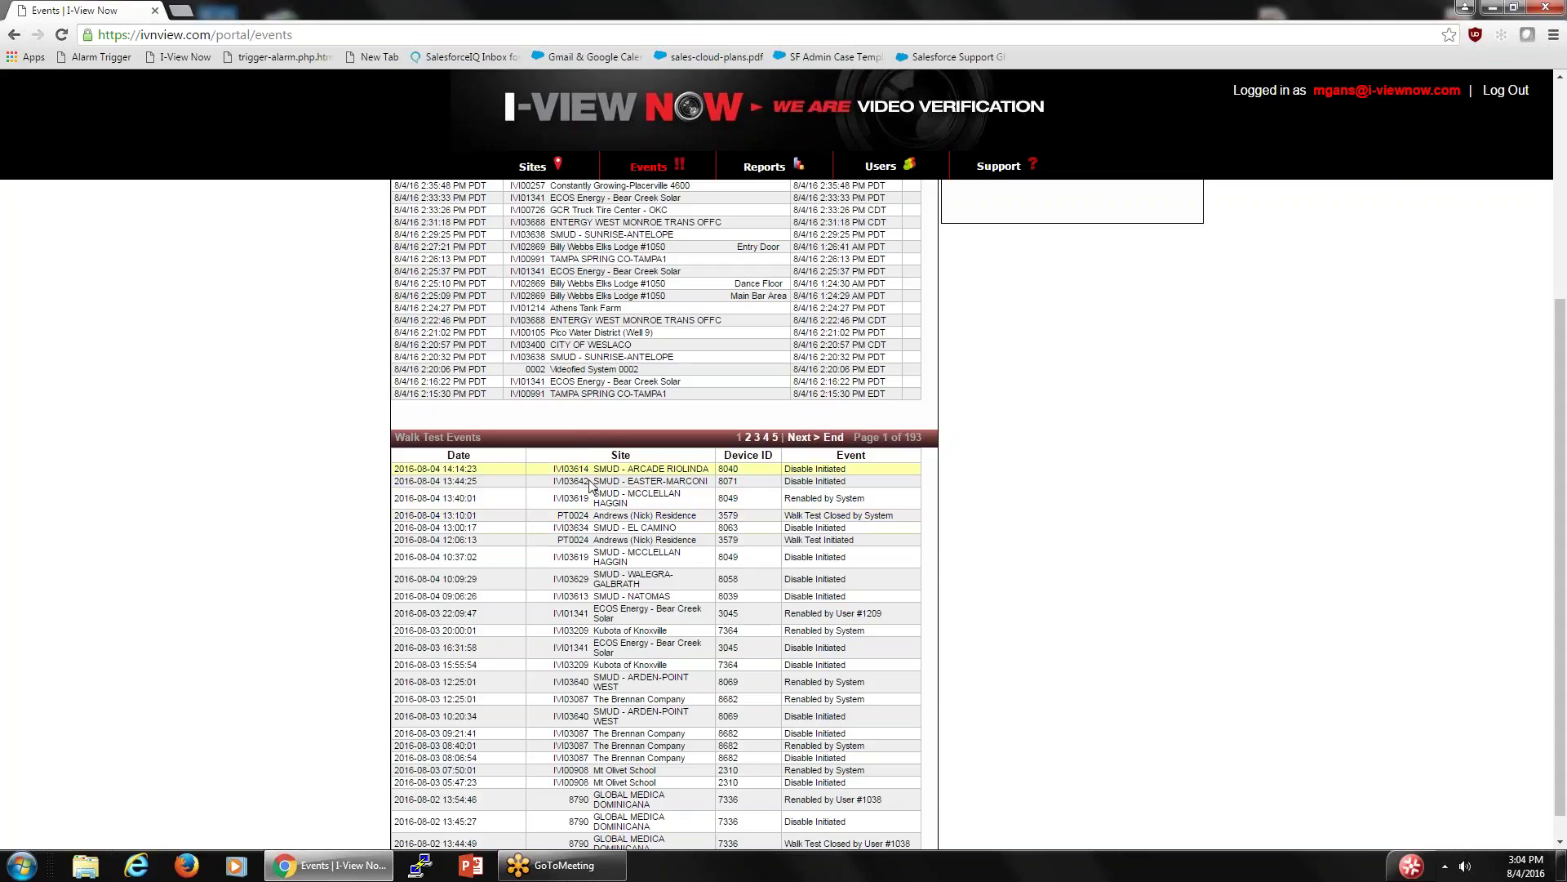
{"action": "scroll", "coordinate": [580, 514], "scroll_direction": "up", "scroll_amount": 3}
{"action": "scroll", "coordinate": [593, 494], "scroll_direction": "up", "scroll_amount": 1}
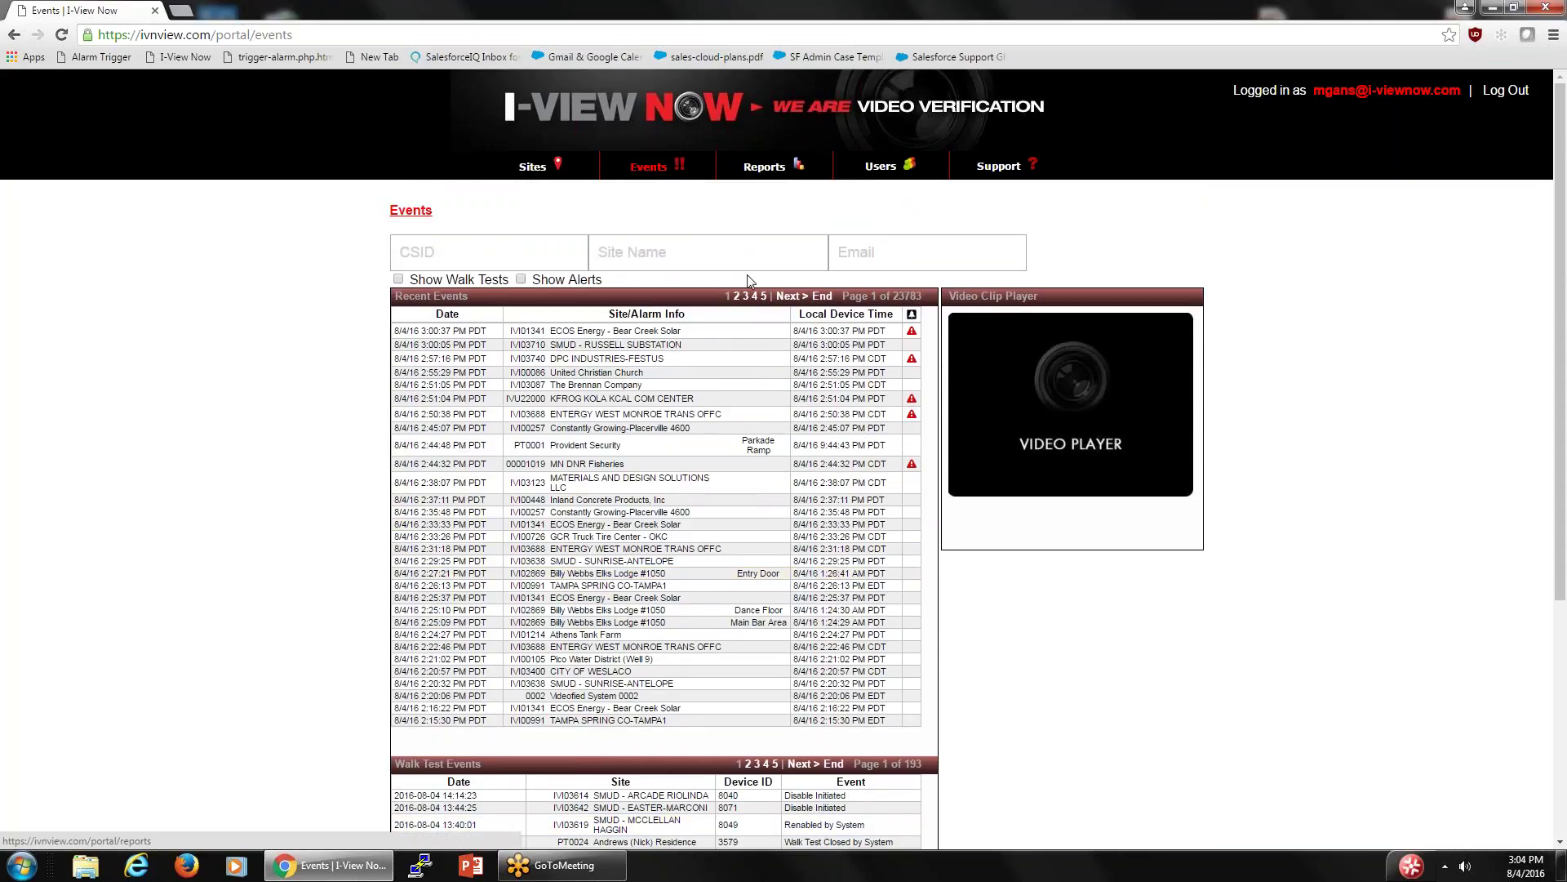
{"action": "left_click", "coordinate": [534, 168]}
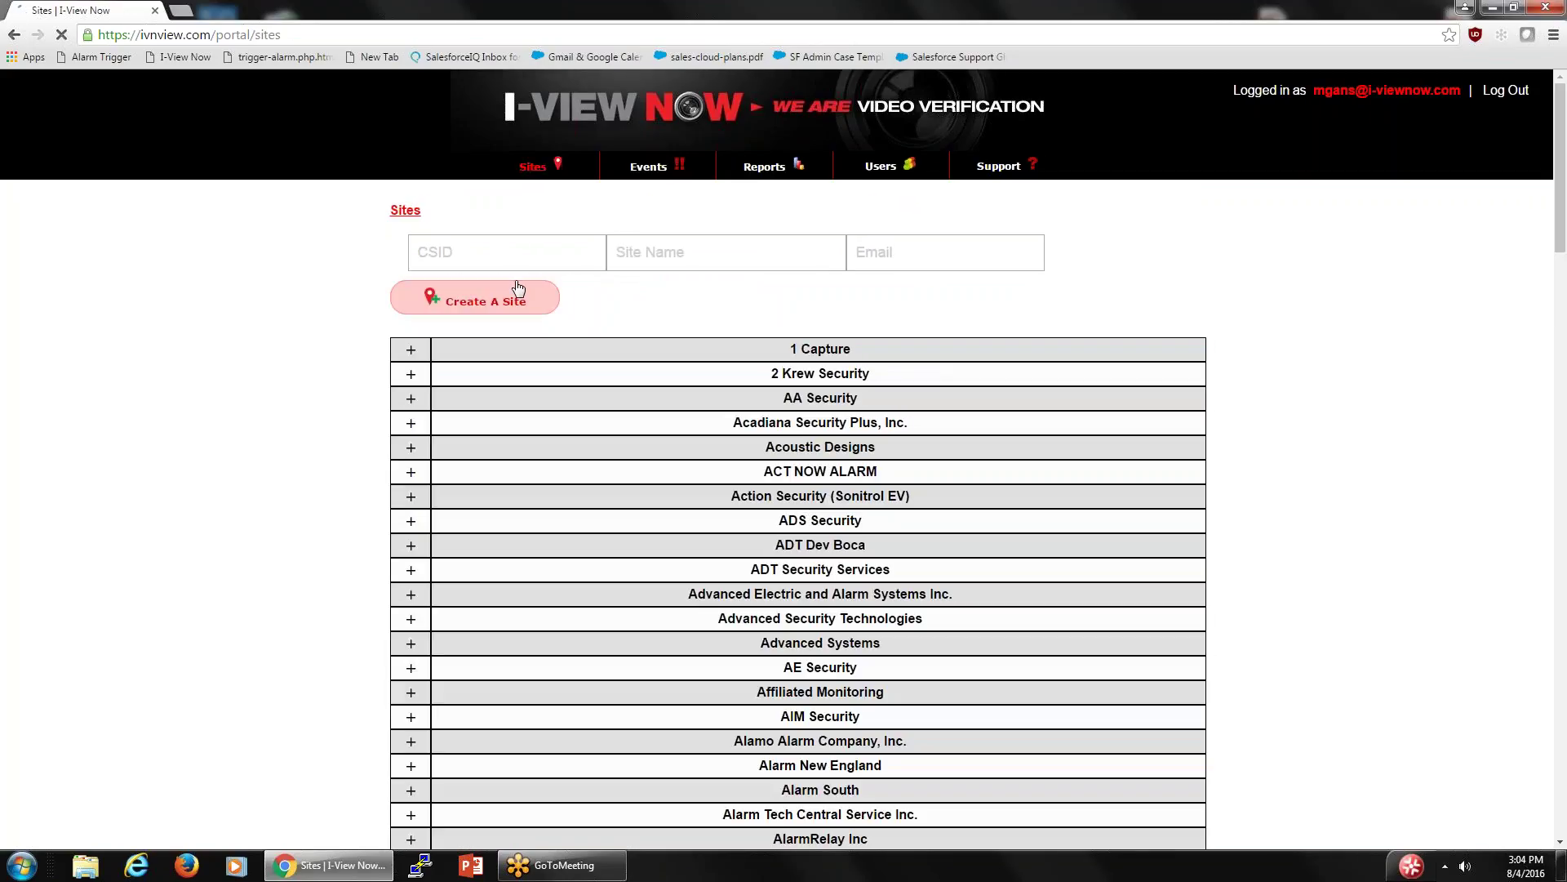
- Scroll to the I-View Now row and expand it to list its sites with CSIDs and dates
{"action": "scroll", "coordinate": [533, 400], "scroll_direction": "down", "scroll_amount": 1}
{"action": "scroll", "coordinate": [532, 401], "scroll_direction": "down", "scroll_amount": 20}
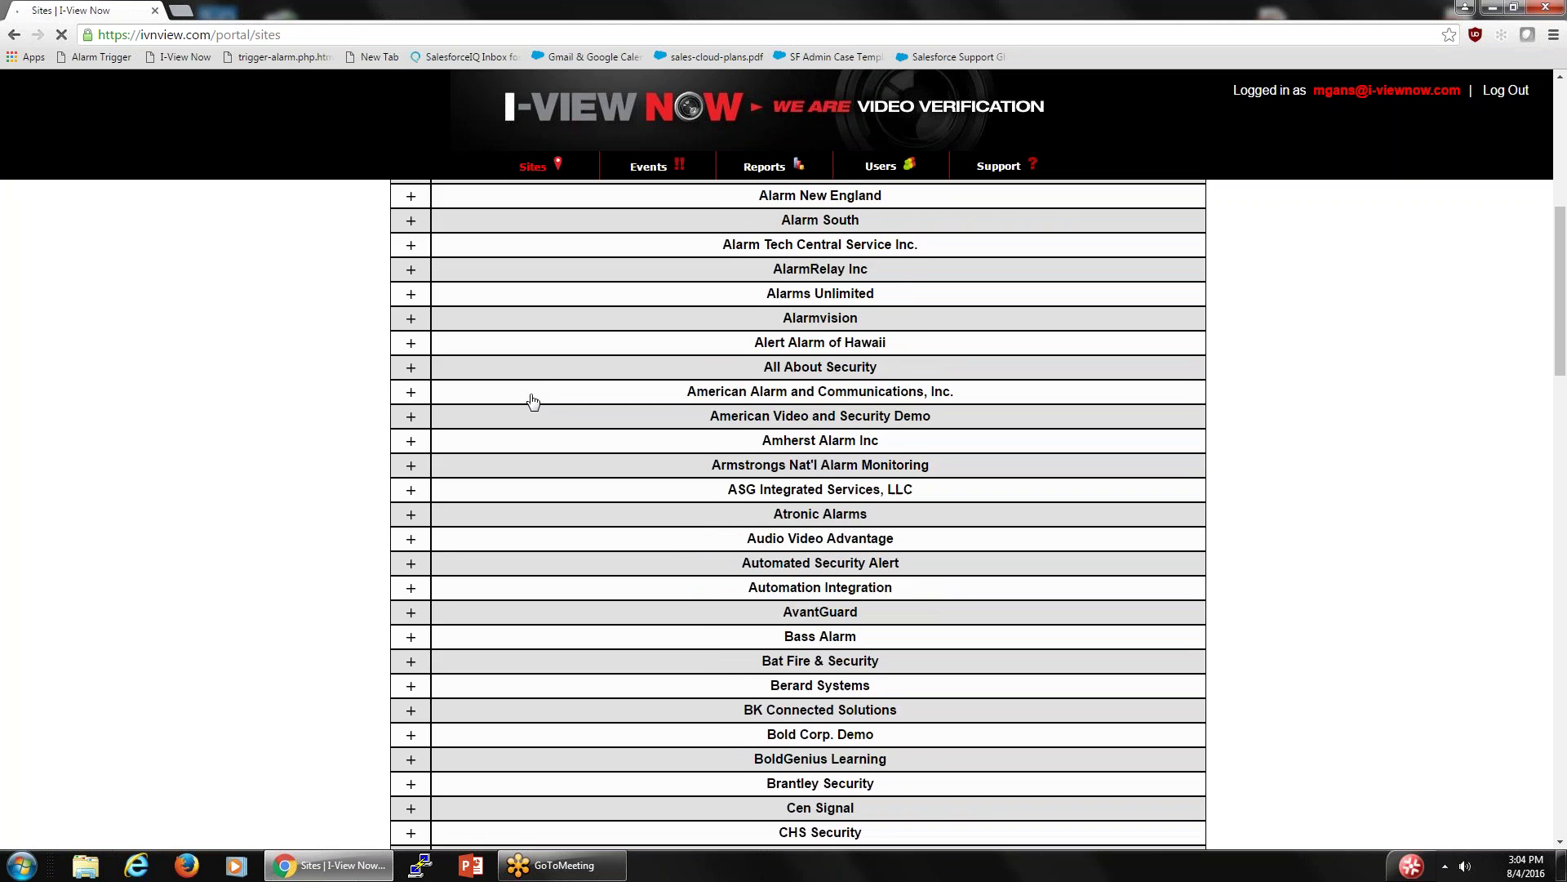
{"action": "scroll", "coordinate": [533, 400], "scroll_direction": "down", "scroll_amount": 5}
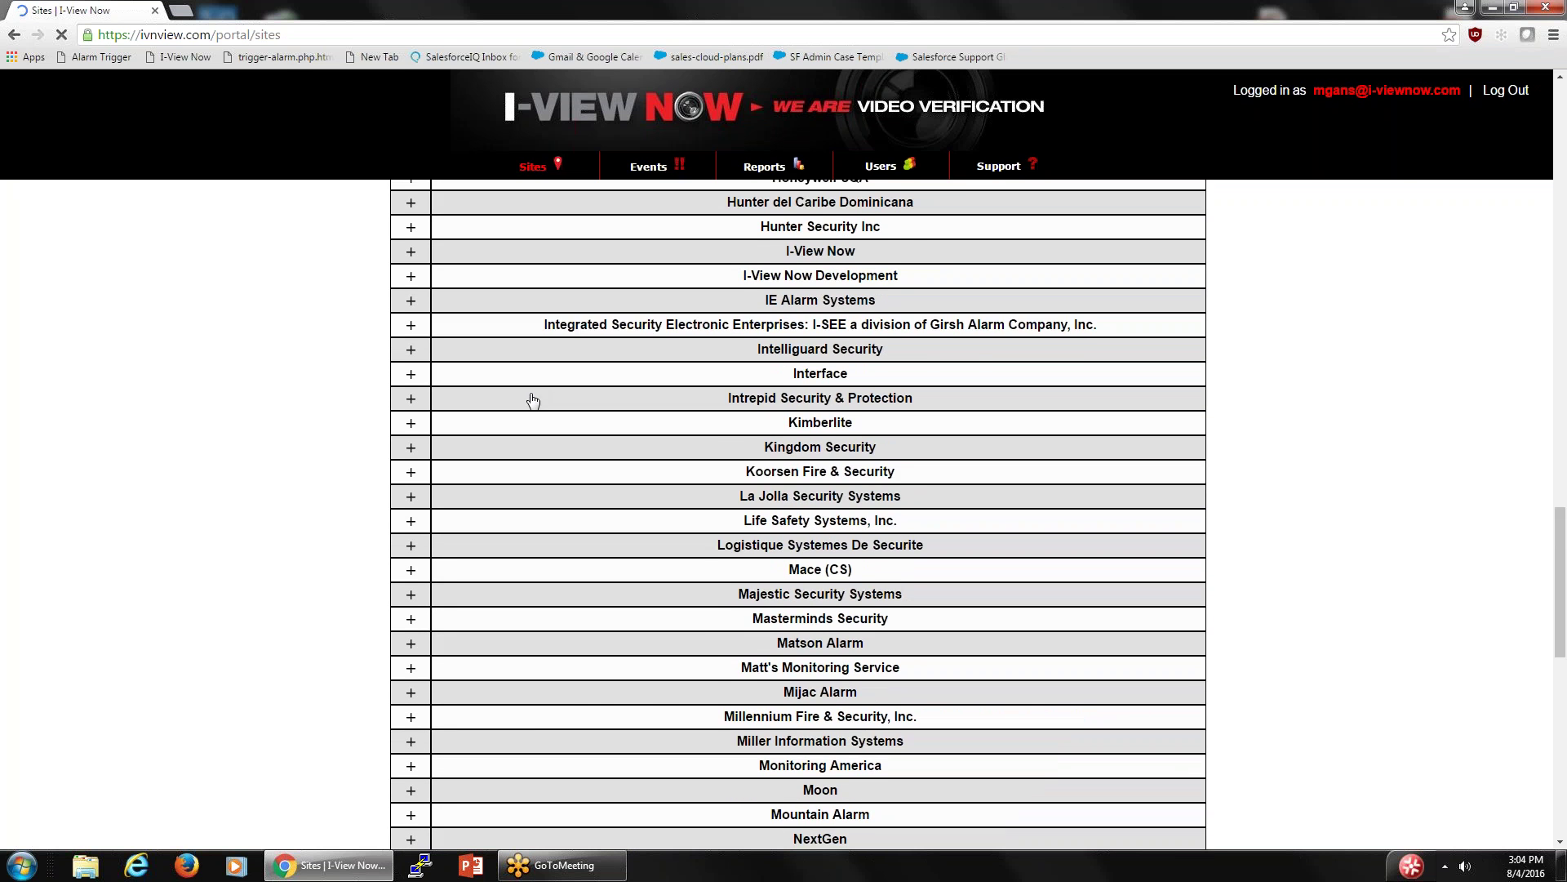
{"action": "scroll", "coordinate": [542, 378], "scroll_direction": "up", "scroll_amount": 3}
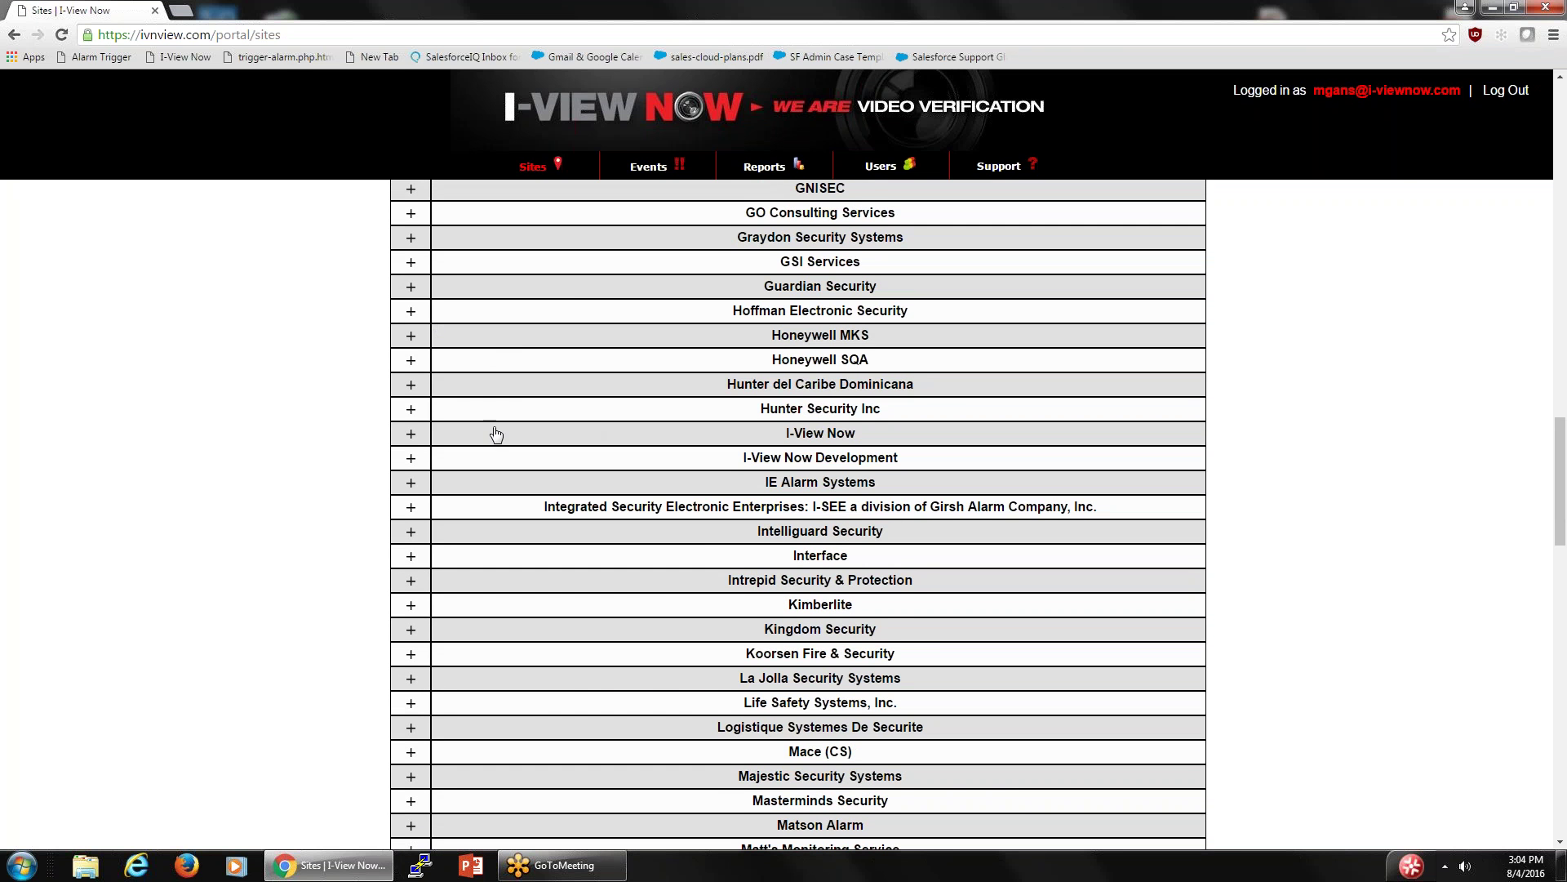
{"action": "left_click", "coordinate": [441, 434]}
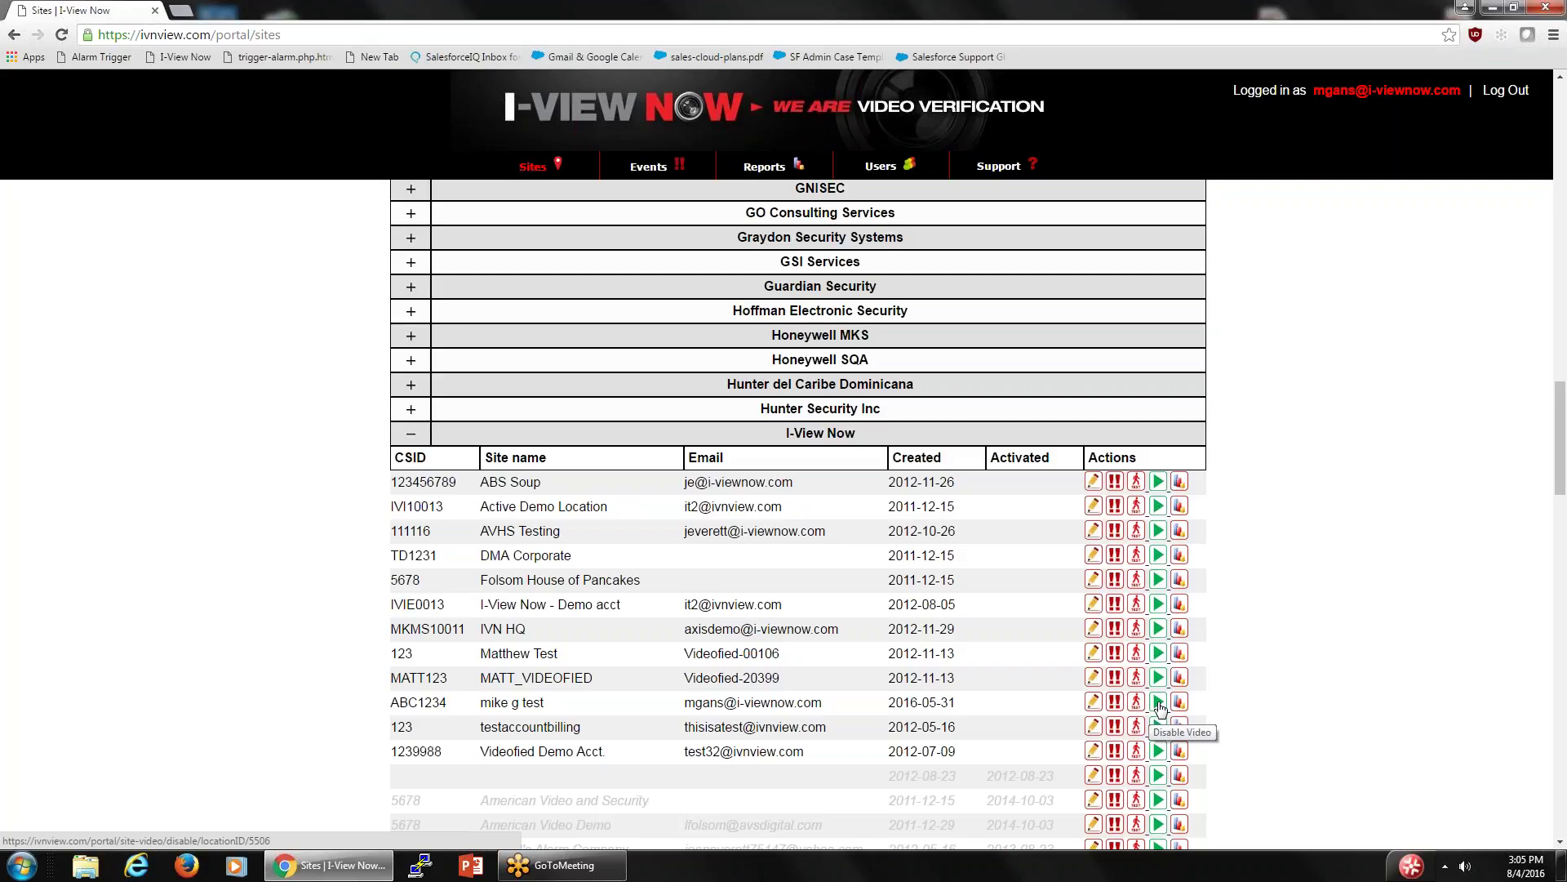
{"action": "left_click", "coordinate": [1159, 702]}
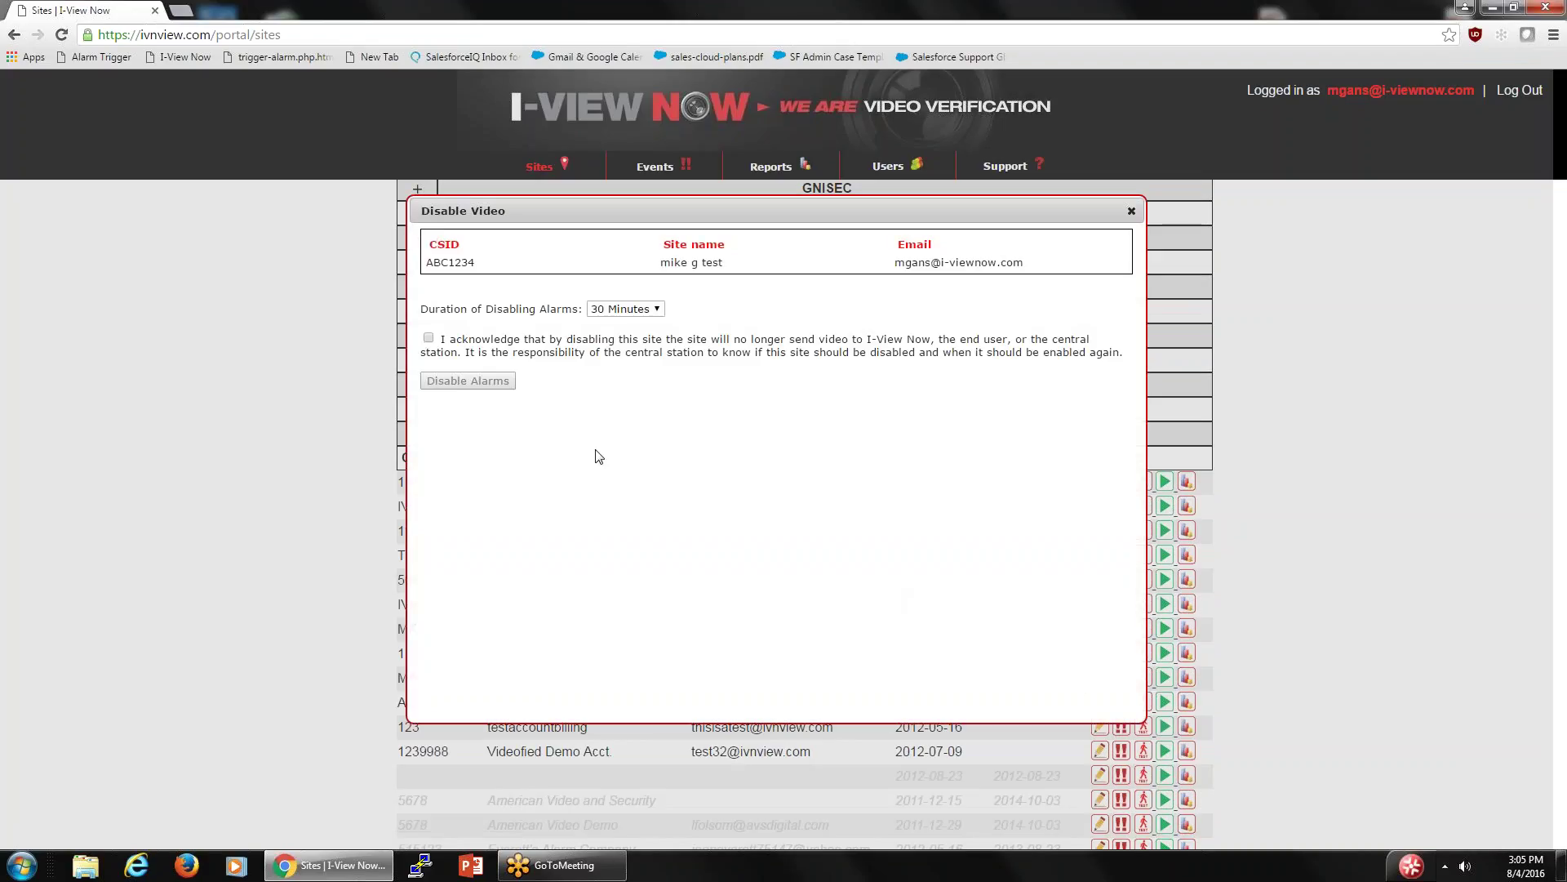
{"action": "left_click", "coordinate": [658, 309]}
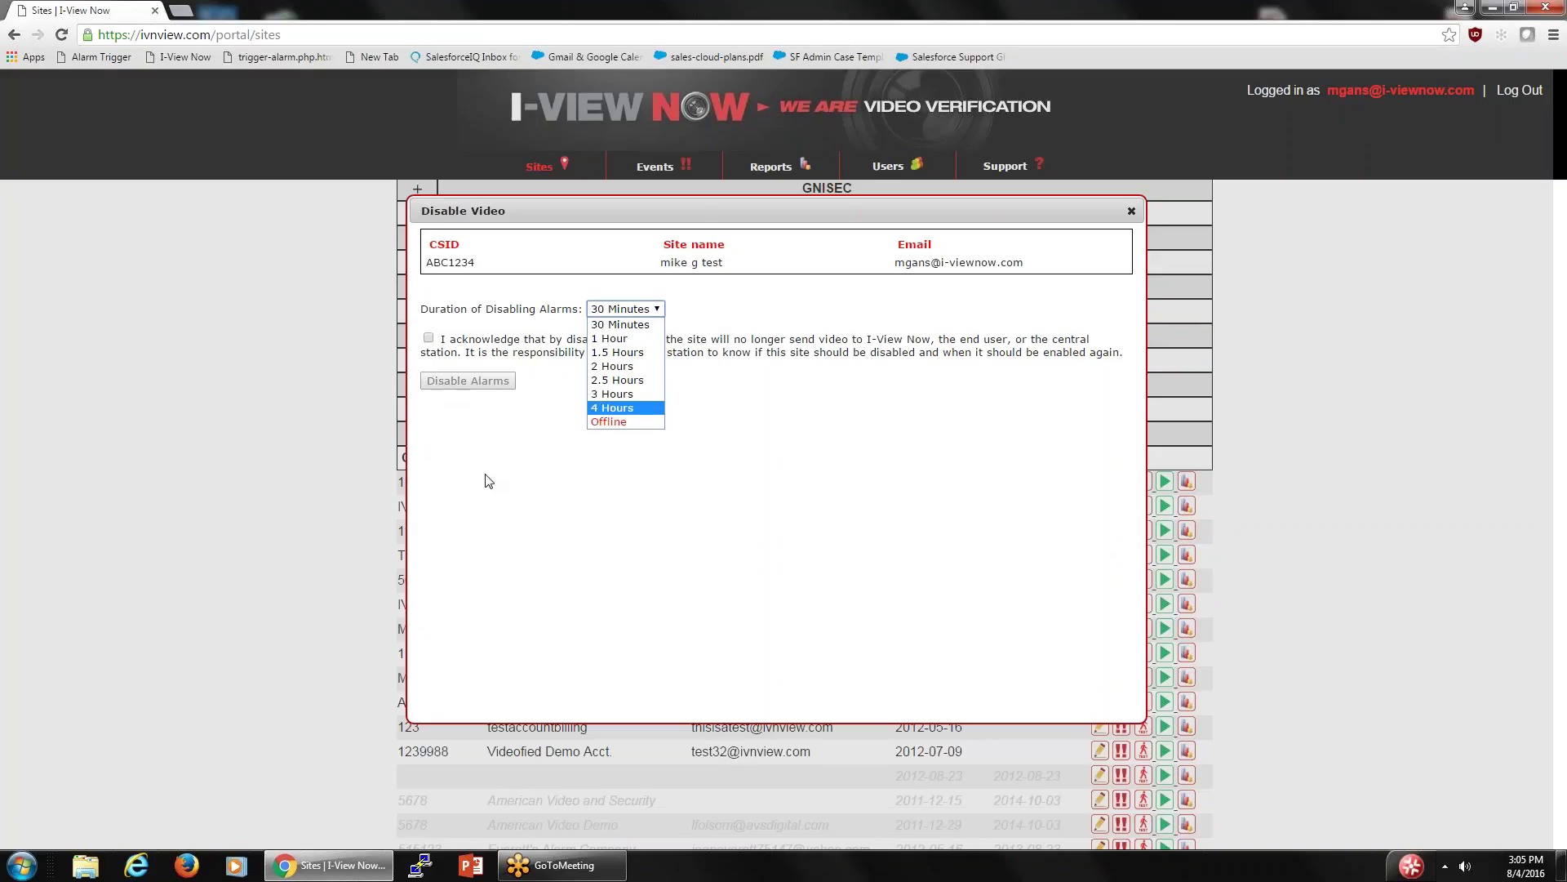
{"action": "left_click", "coordinate": [581, 589]}
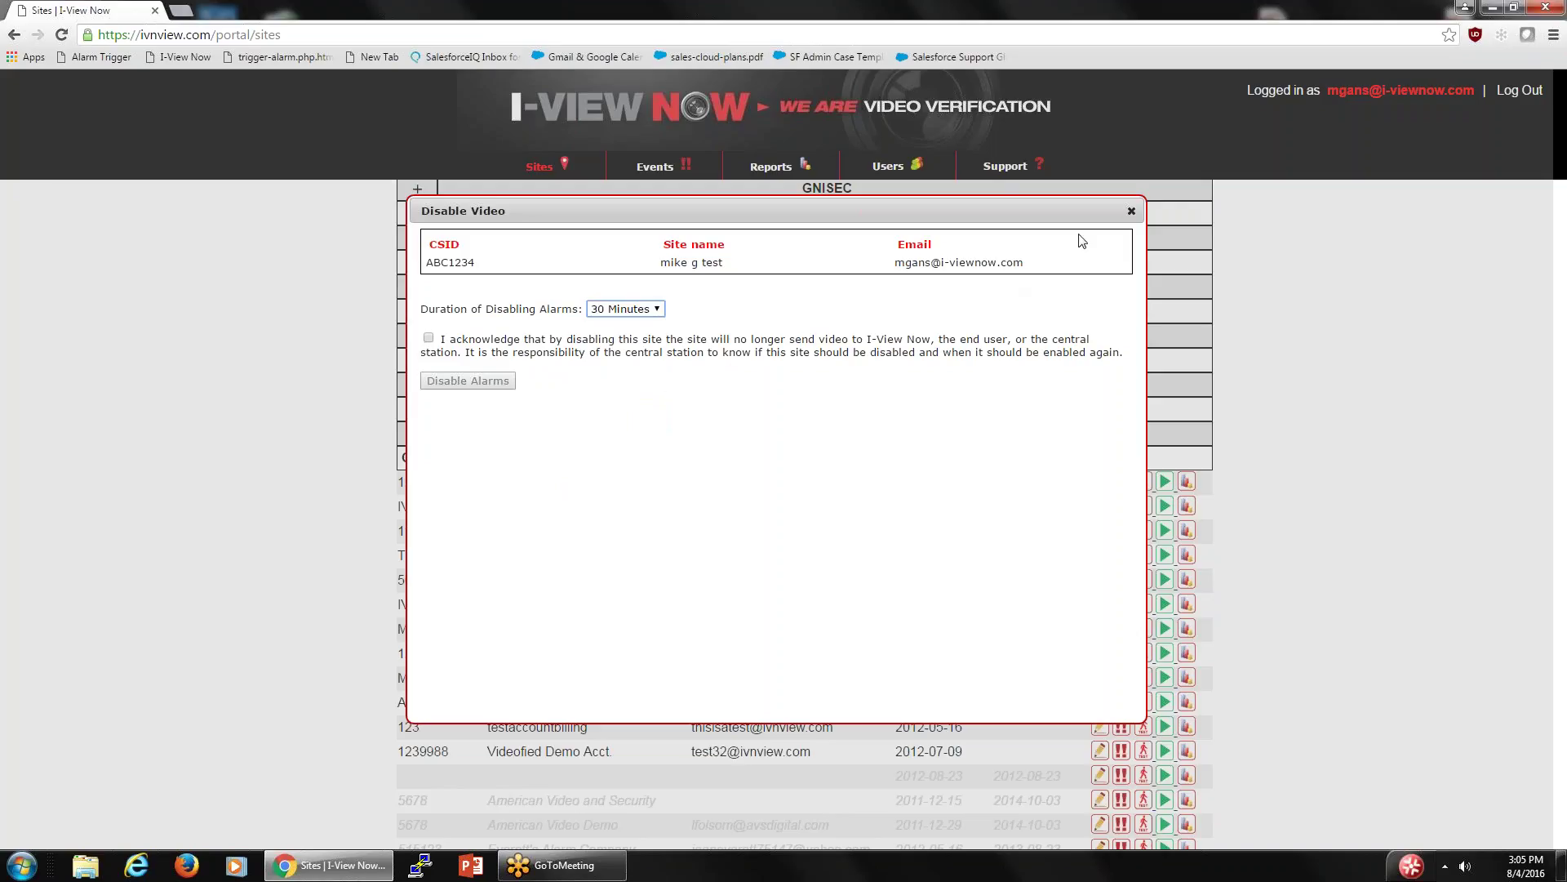
{"action": "left_click", "coordinate": [1131, 212]}
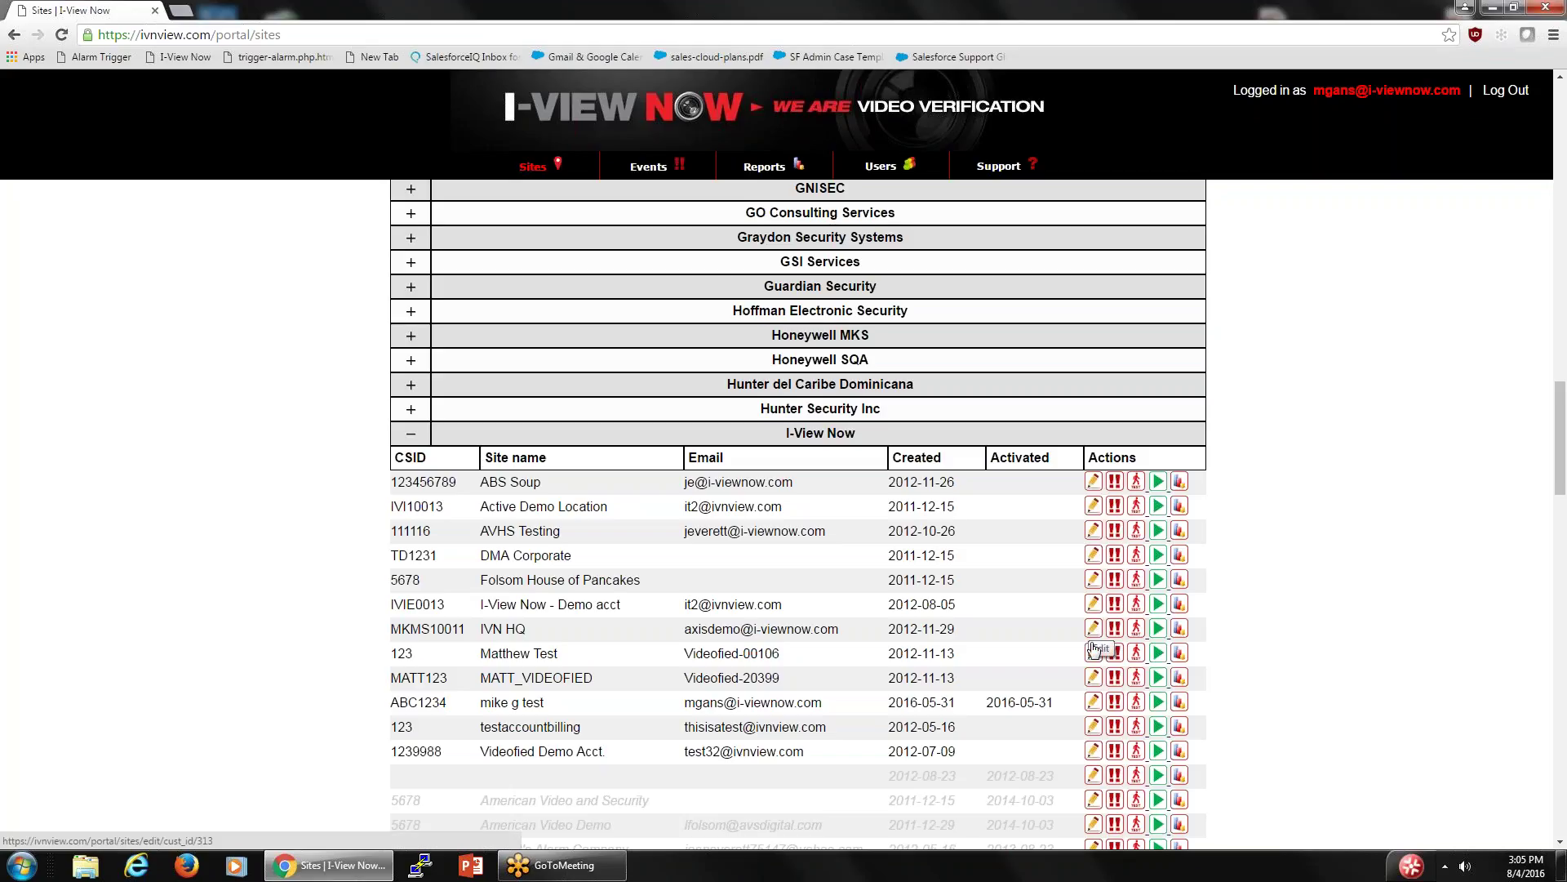
- Open the test site's edit page and remove its Honeywell HRHH208x video device
{"action": "left_click", "coordinate": [1093, 704]}
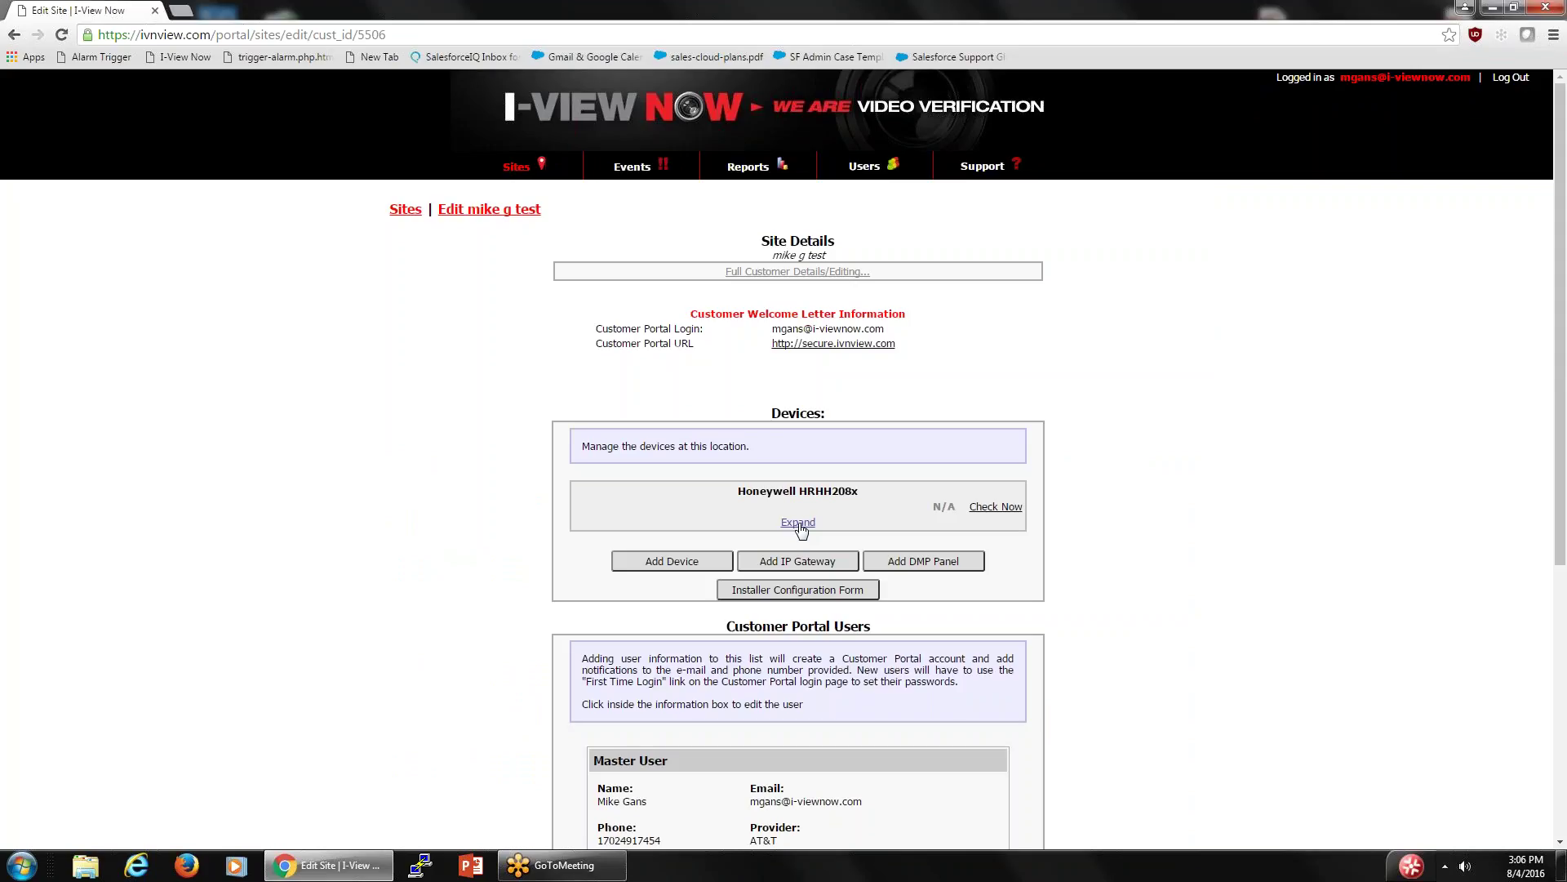
{"action": "left_click", "coordinate": [799, 523]}
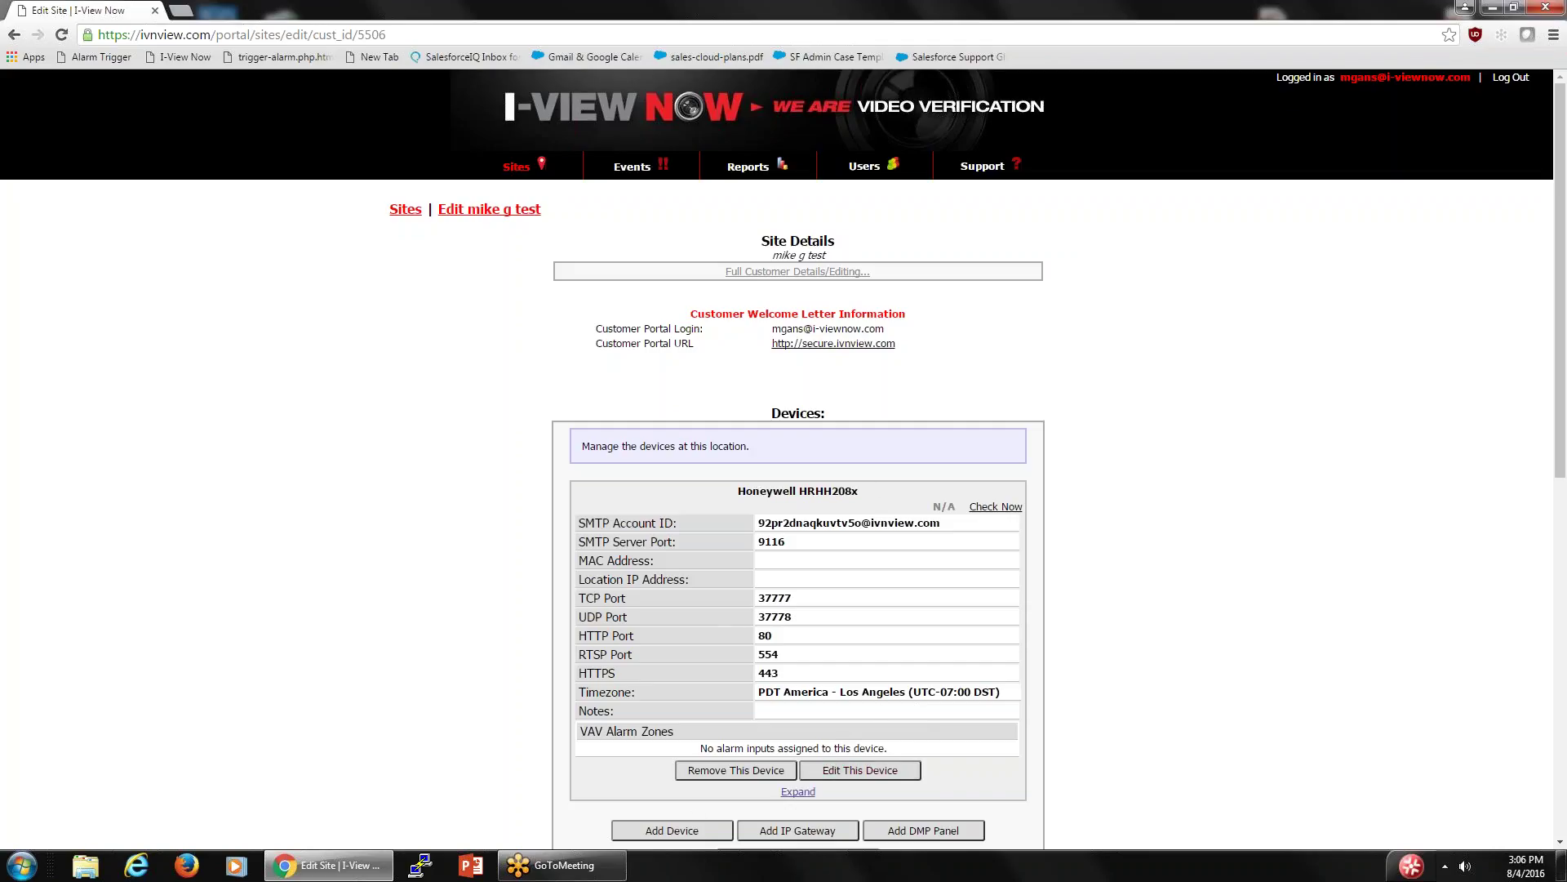
{"action": "left_click", "coordinate": [677, 830]}
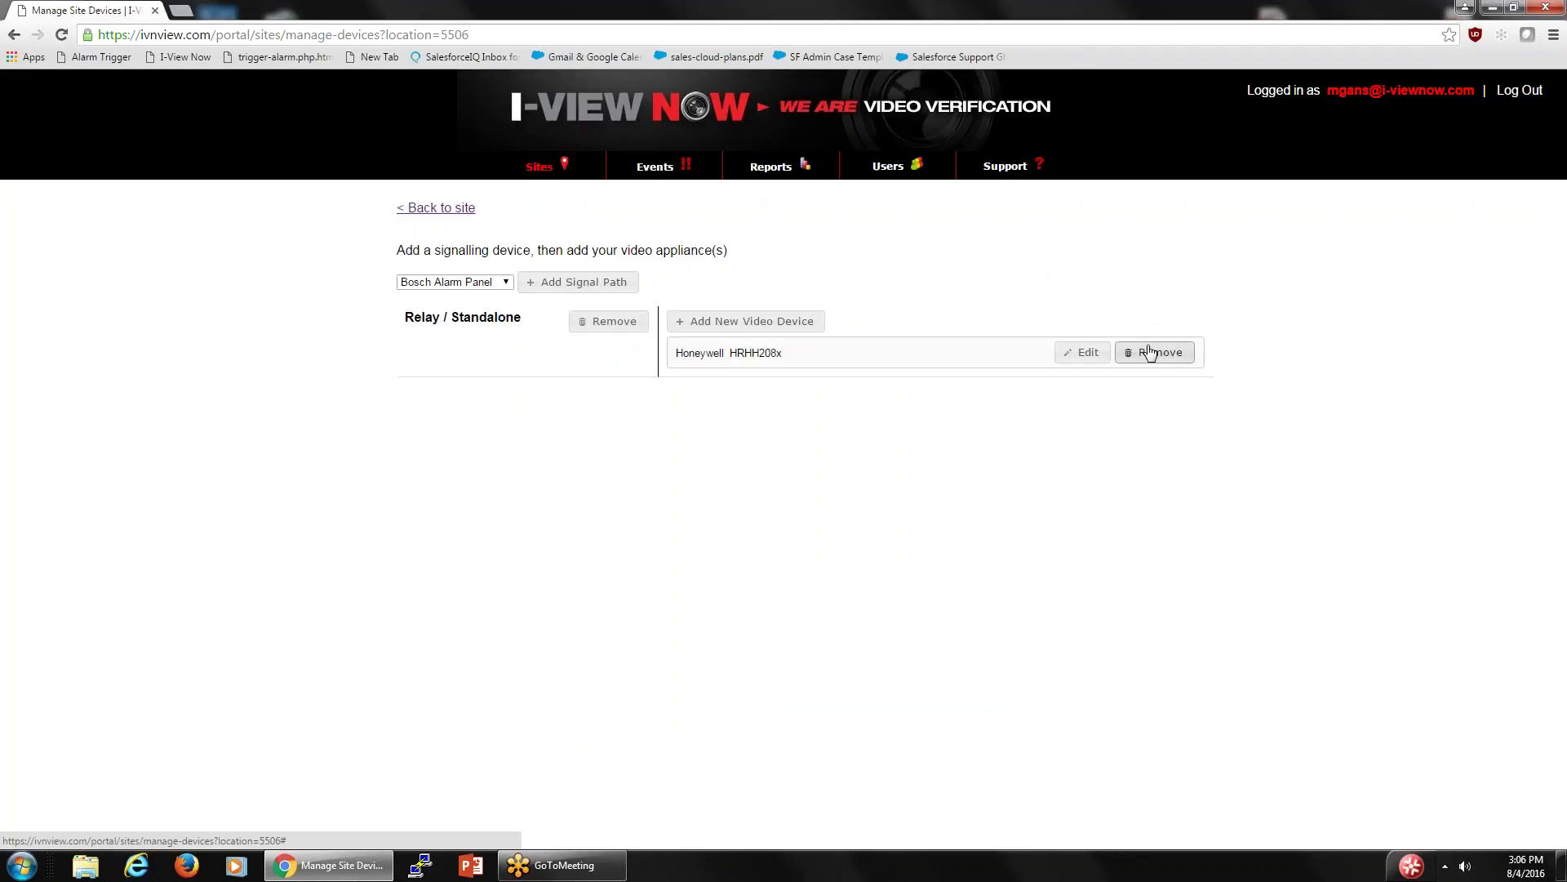
{"action": "left_click", "coordinate": [1151, 352]}
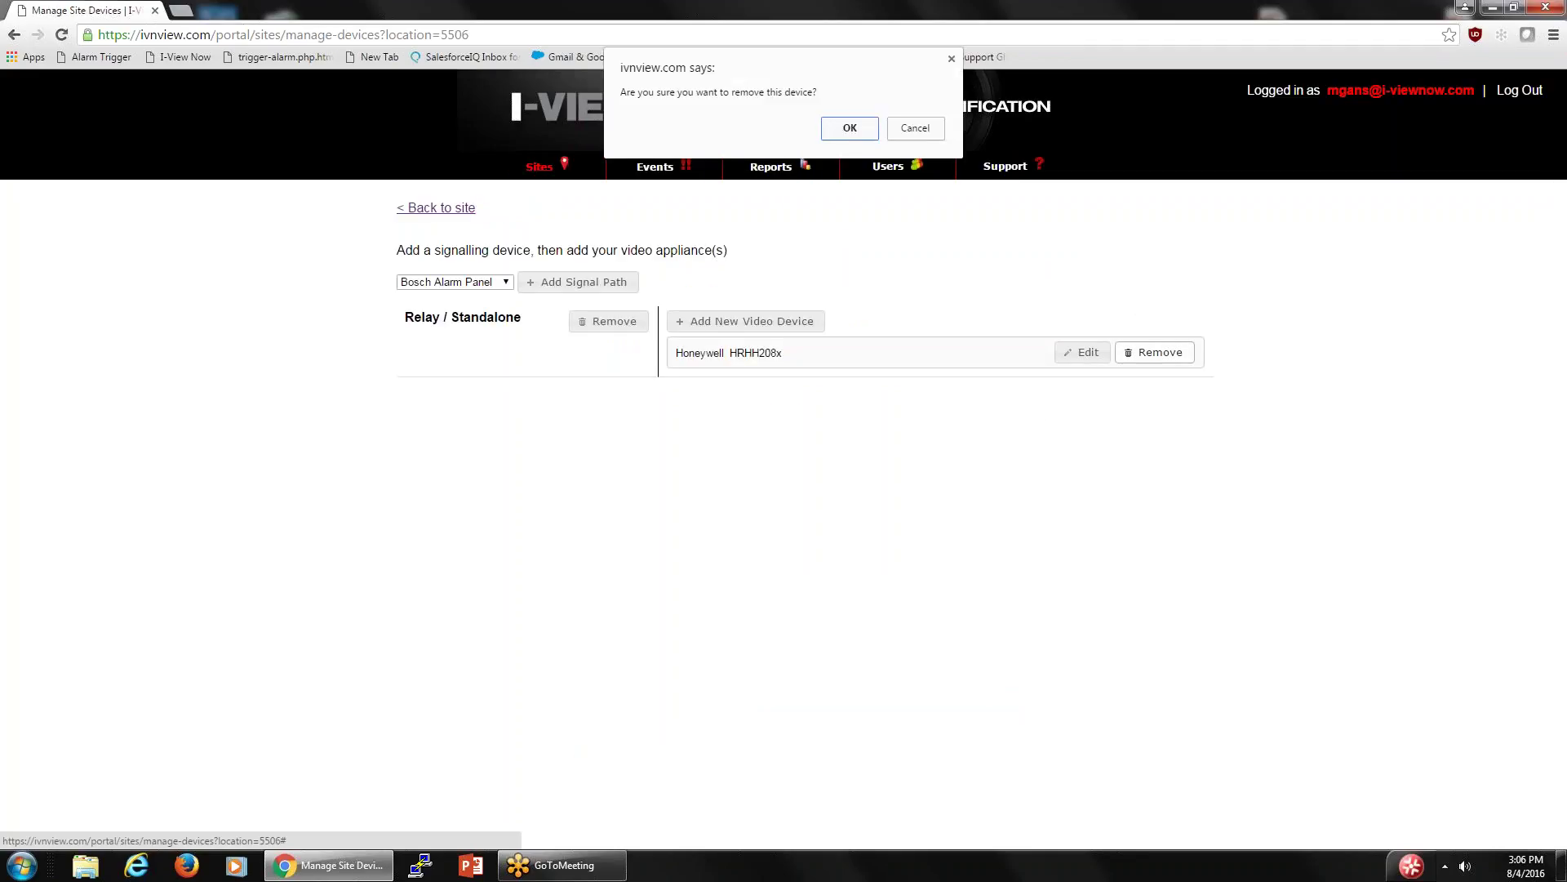
{"action": "left_click", "coordinate": [859, 129]}
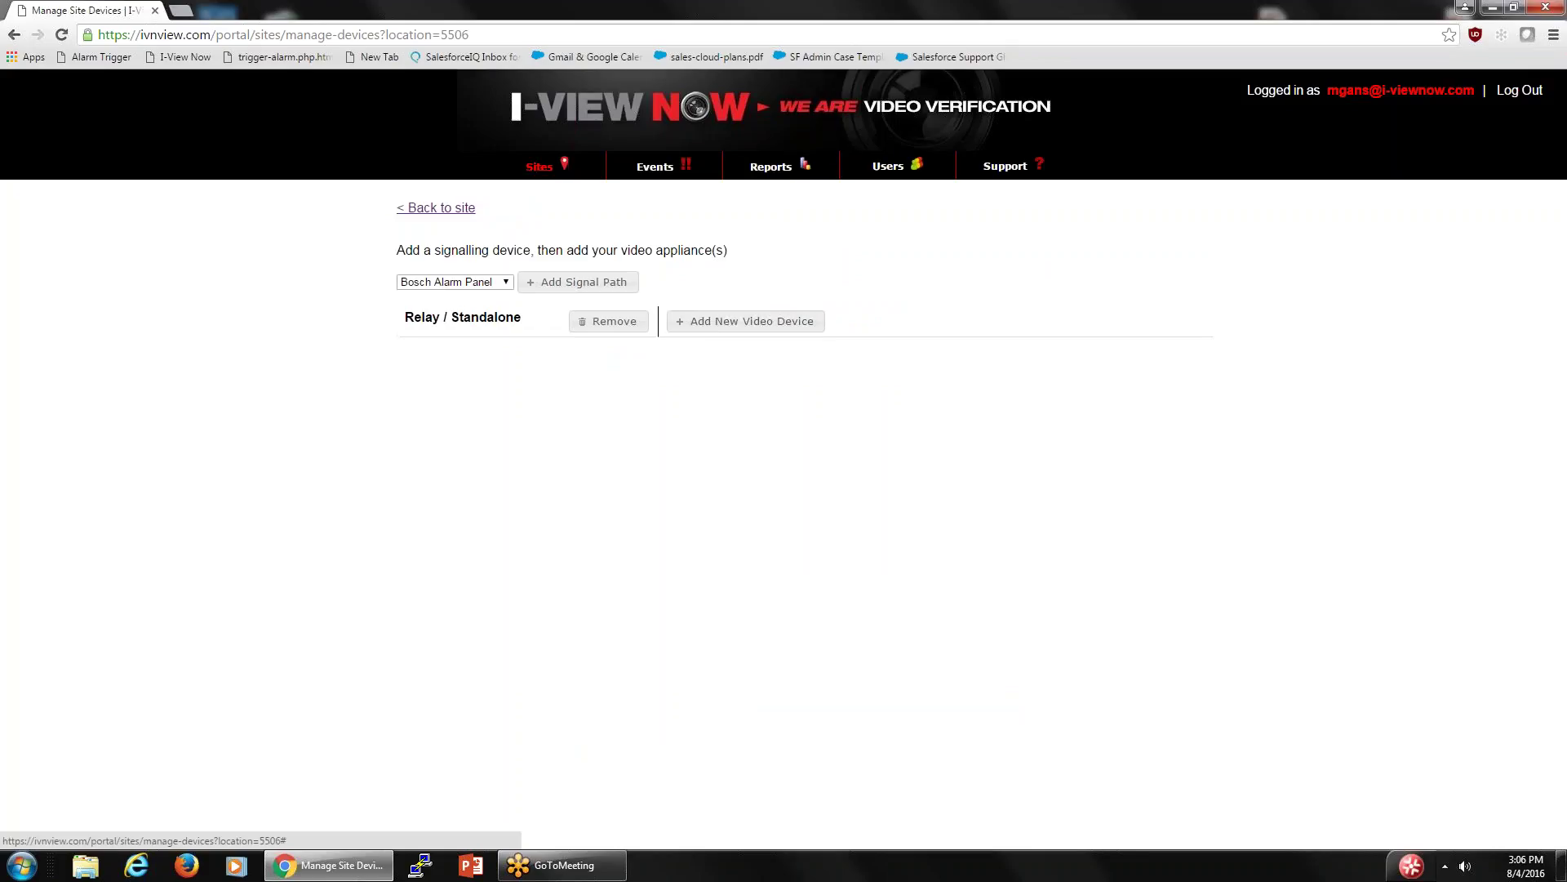
- Add a new Honeywell HEN04xxx video device and confirm it
{"action": "left_click", "coordinate": [746, 321]}
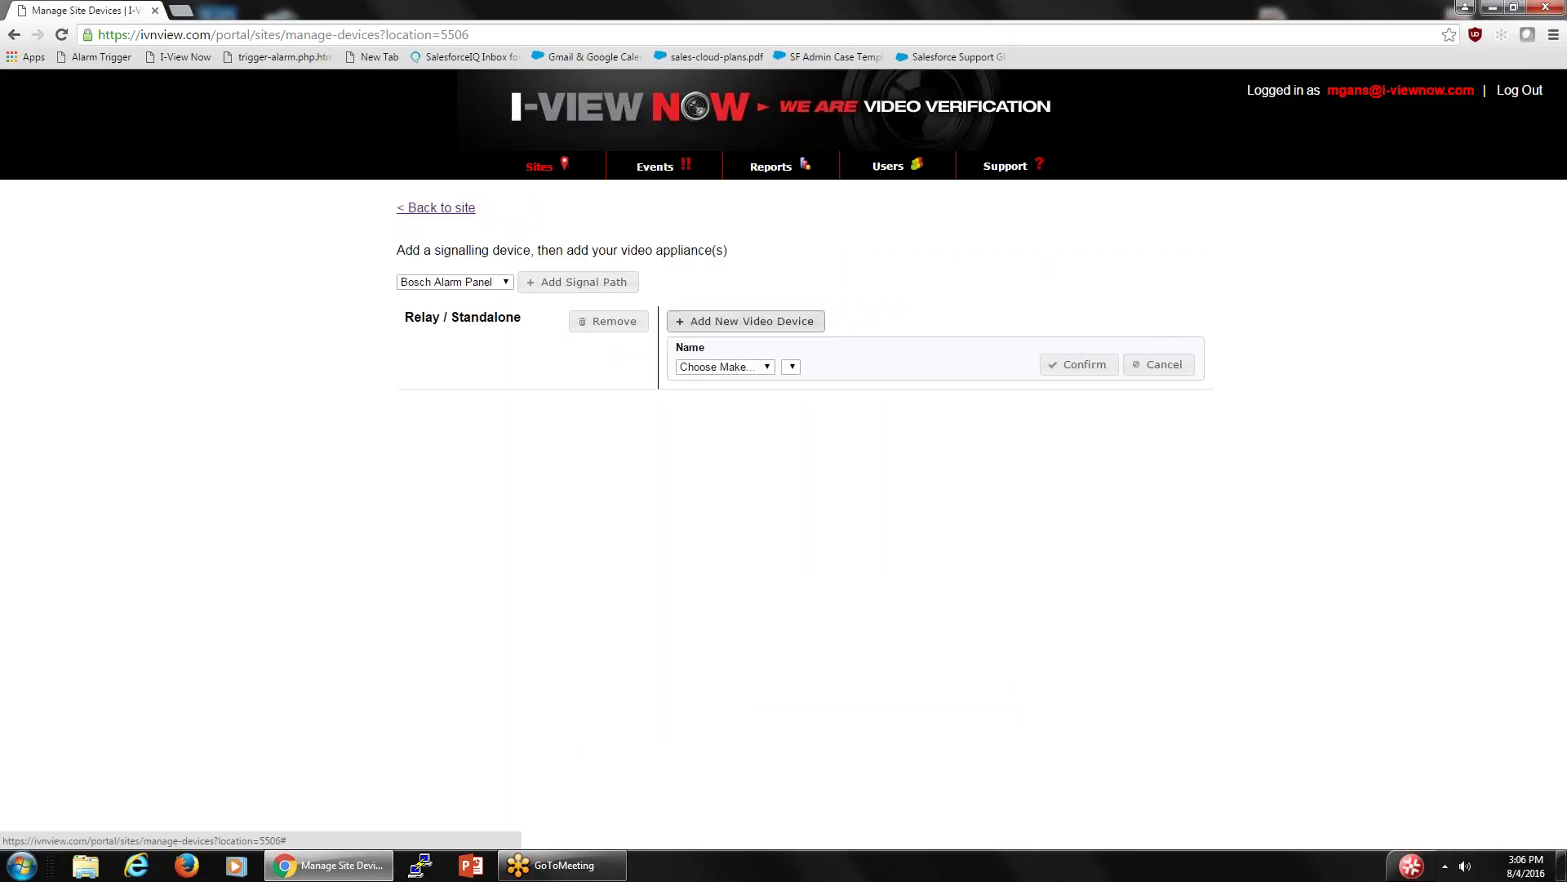
{"action": "left_click", "coordinate": [769, 366]}
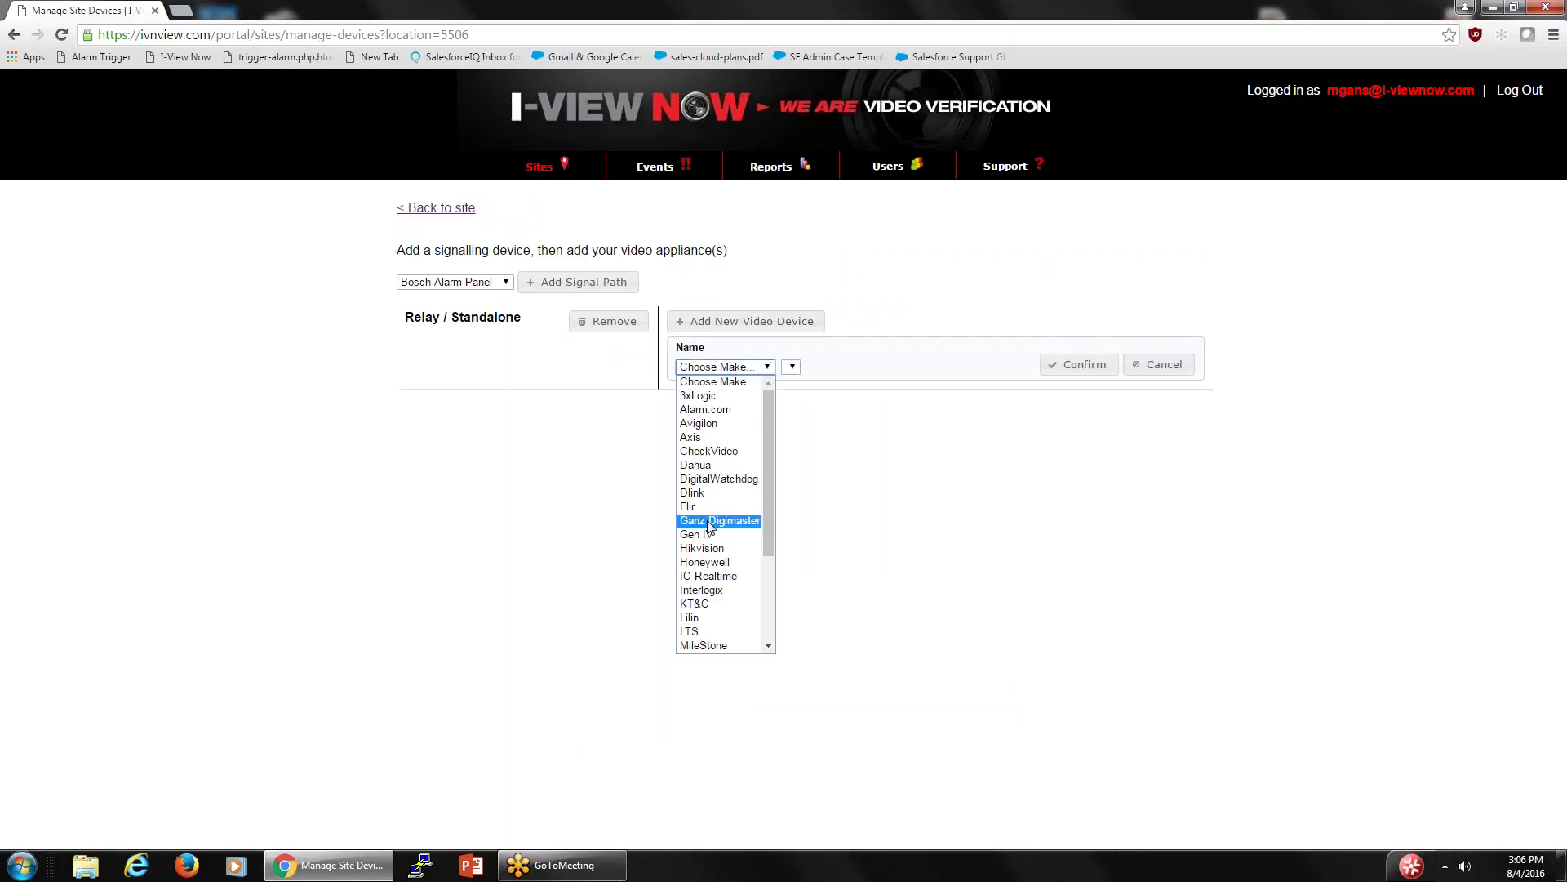
{"action": "left_click", "coordinate": [707, 561]}
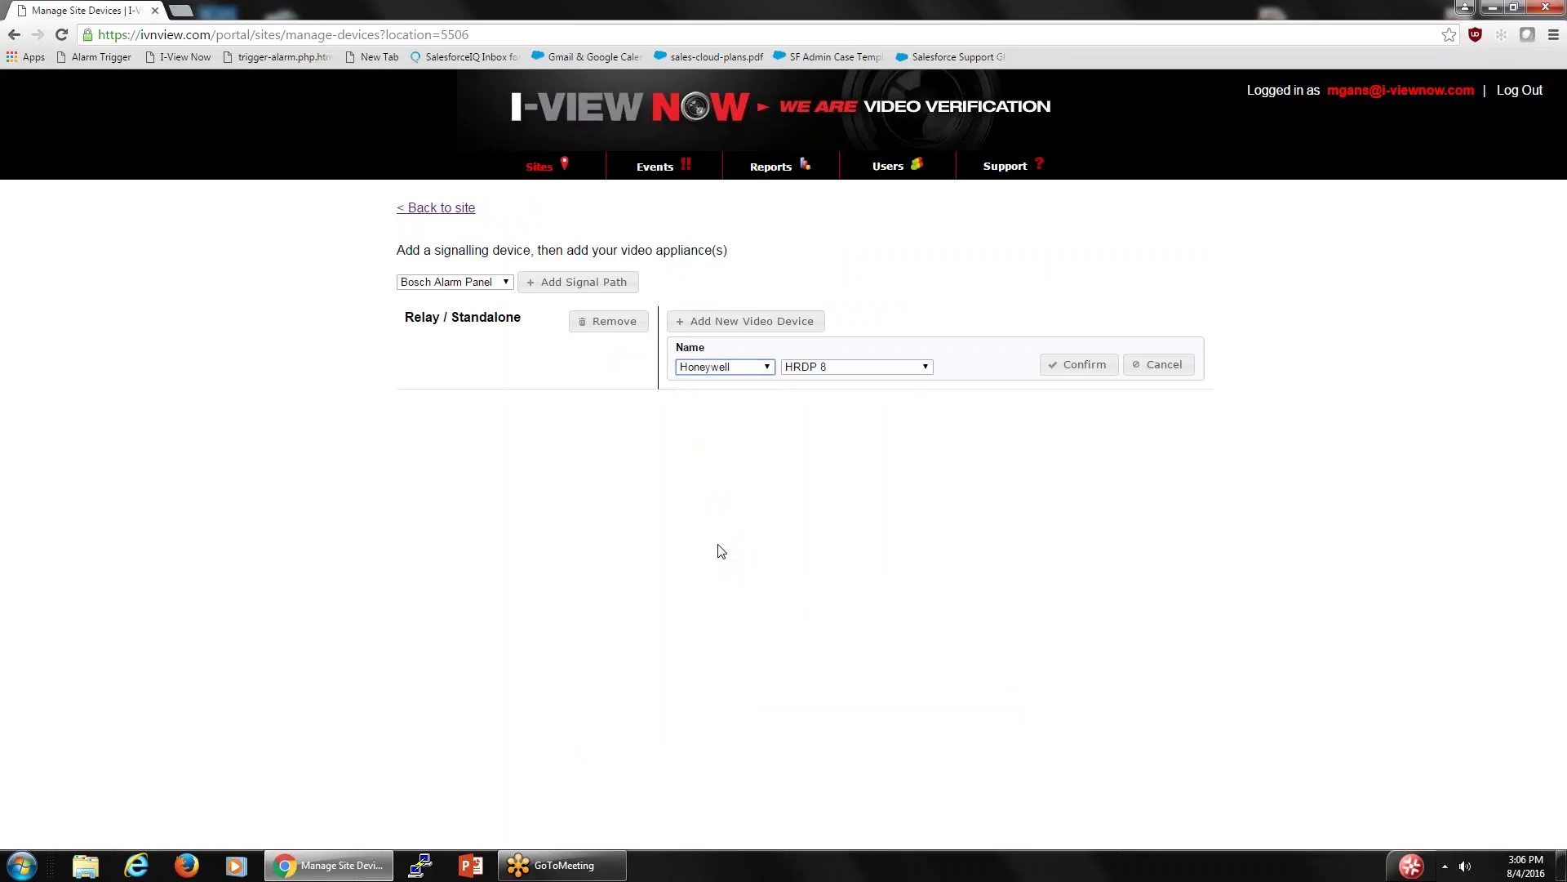
{"action": "left_click", "coordinate": [932, 368]}
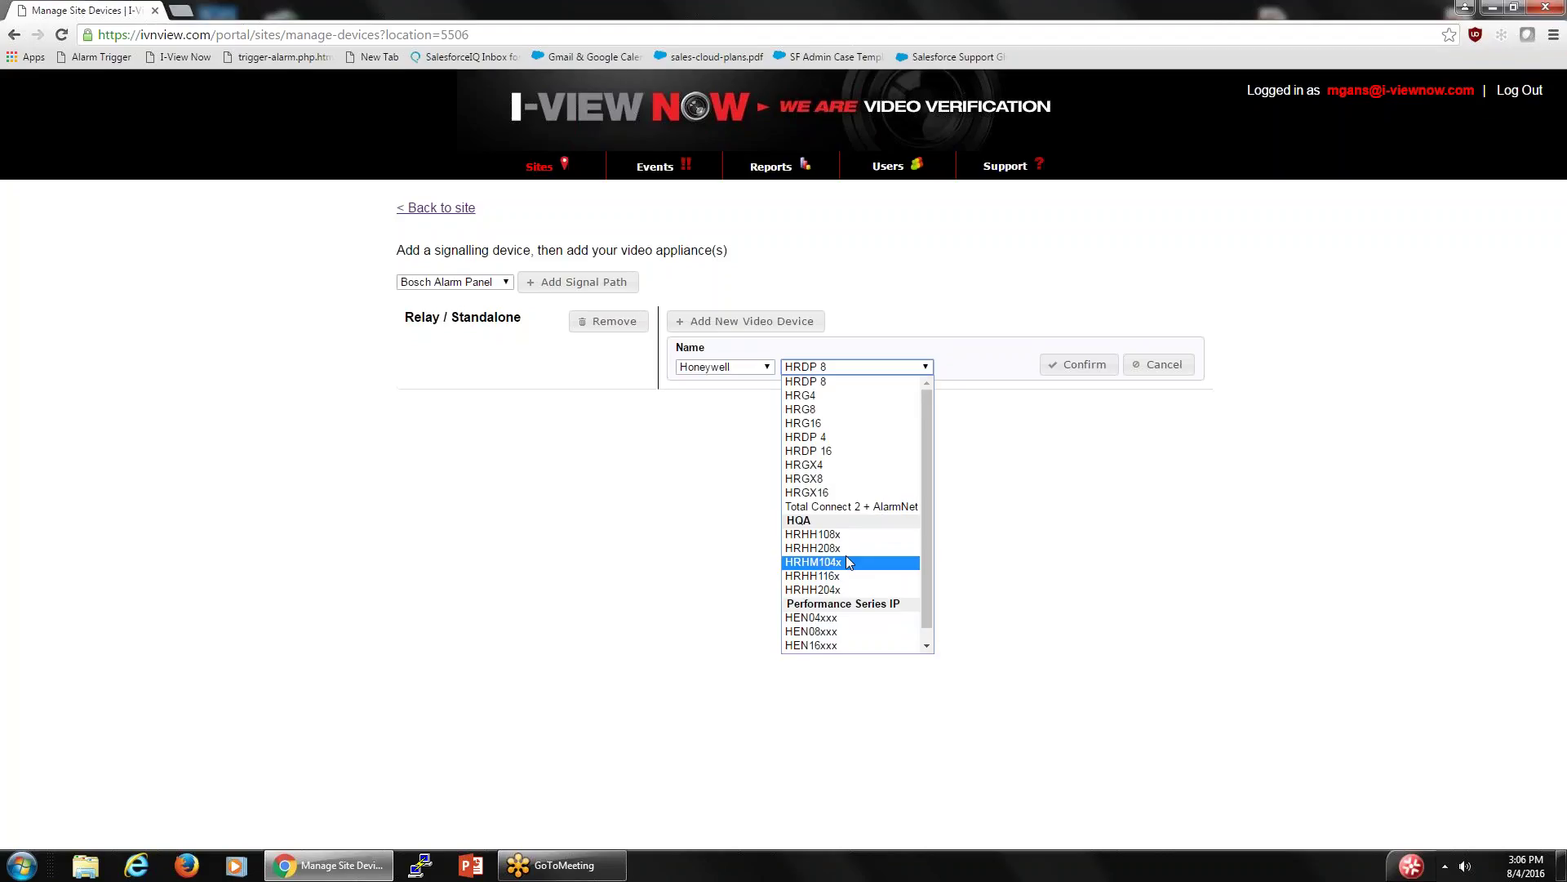
{"action": "left_click", "coordinate": [820, 619]}
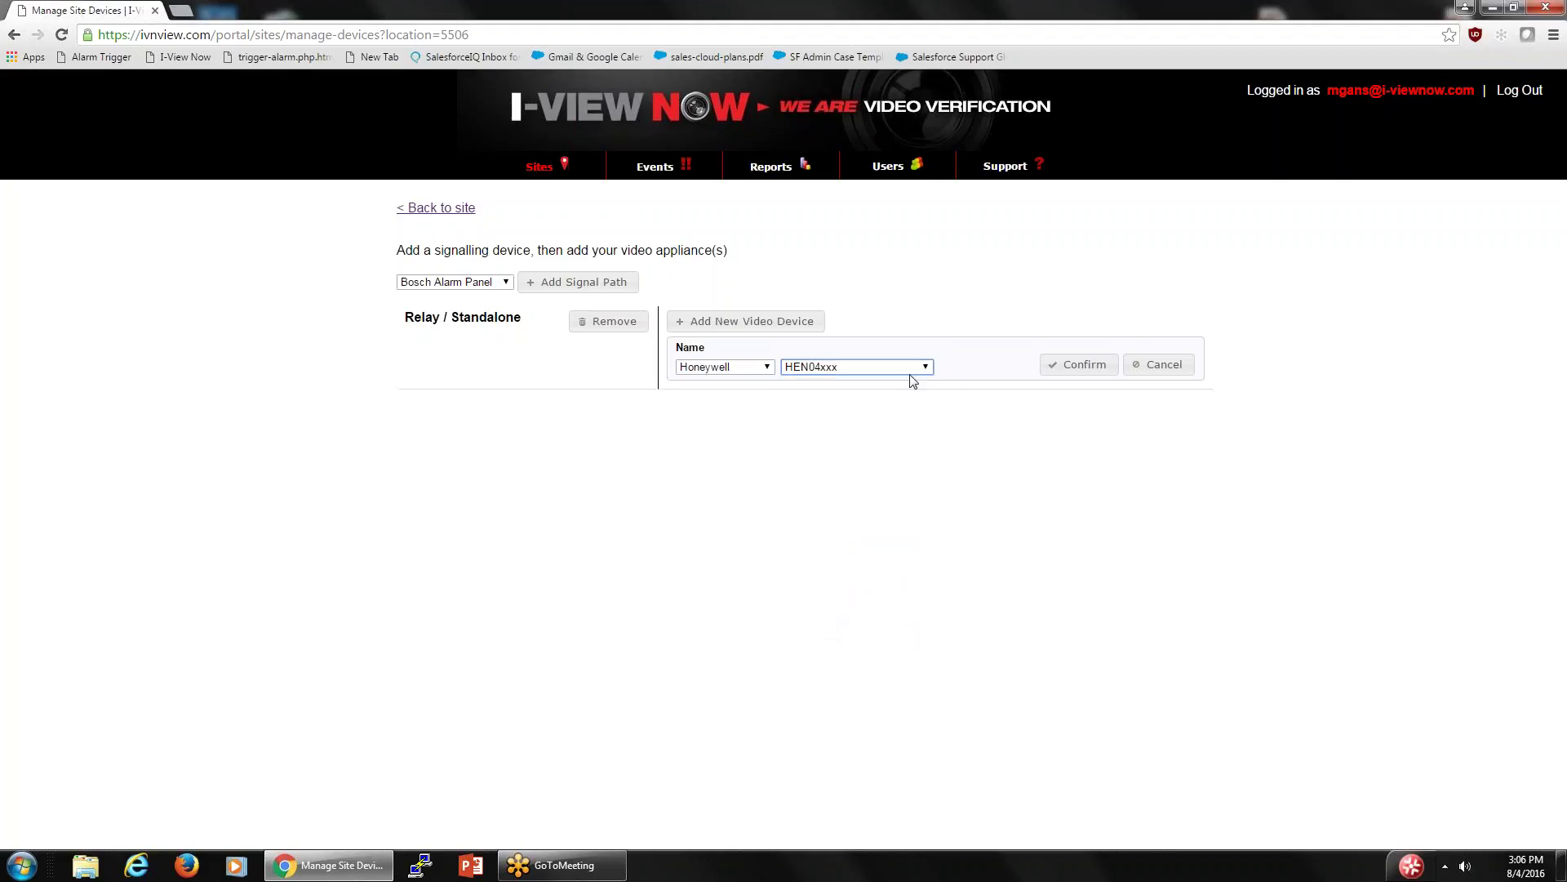
{"action": "left_click", "coordinate": [1077, 370]}
{"action": "left_click", "coordinate": [1078, 369]}
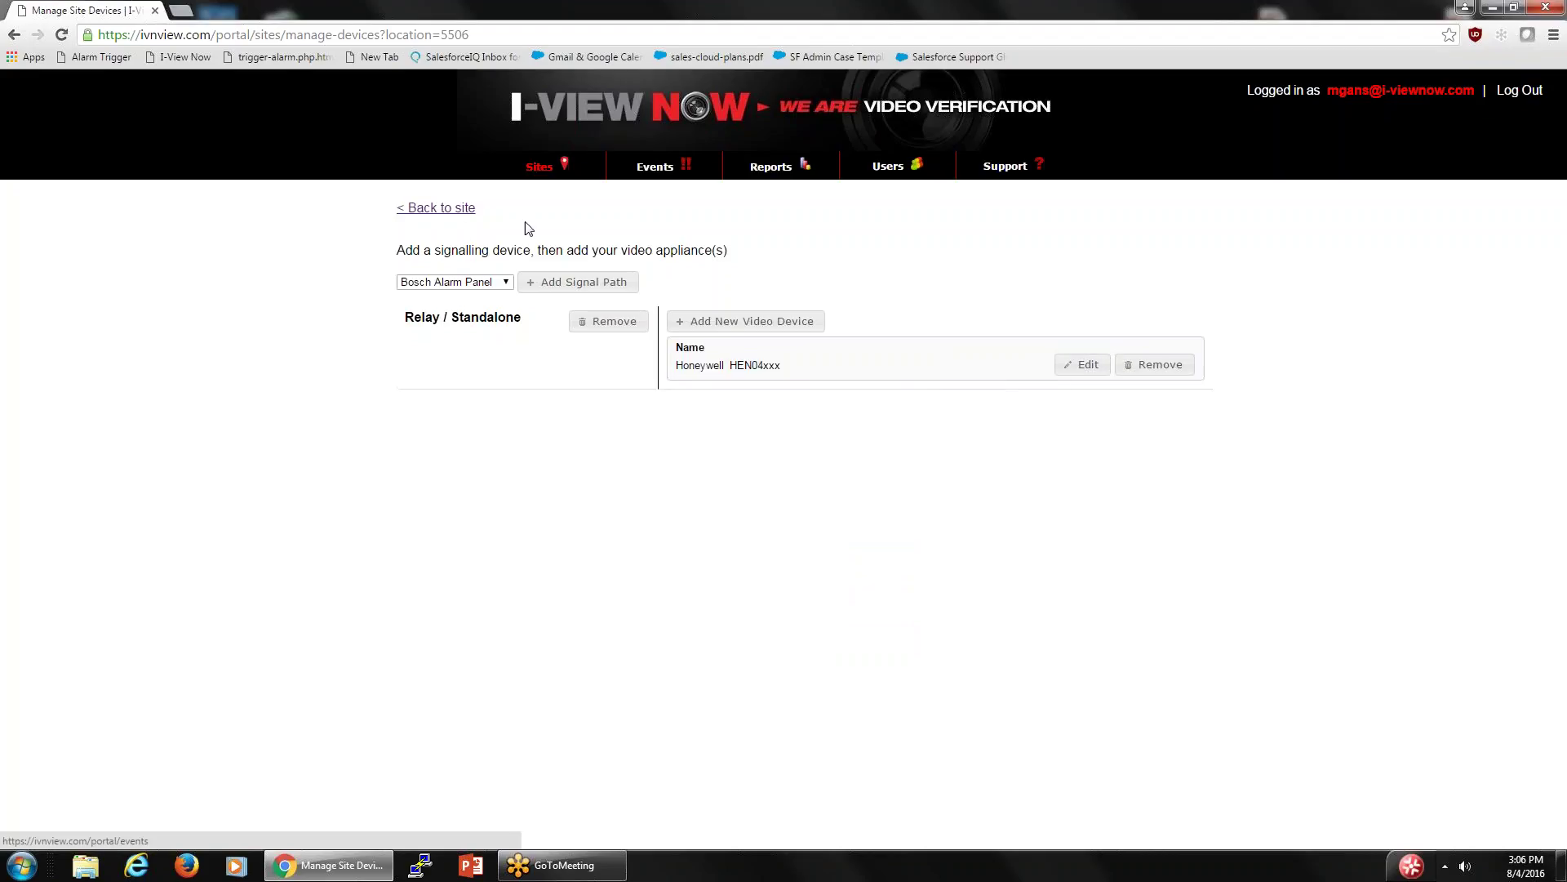
- Go back to the site and expand the HEN04xxx device's ports 37777/37778, HTTP 80, RTSP 554
{"action": "left_click", "coordinate": [454, 211]}
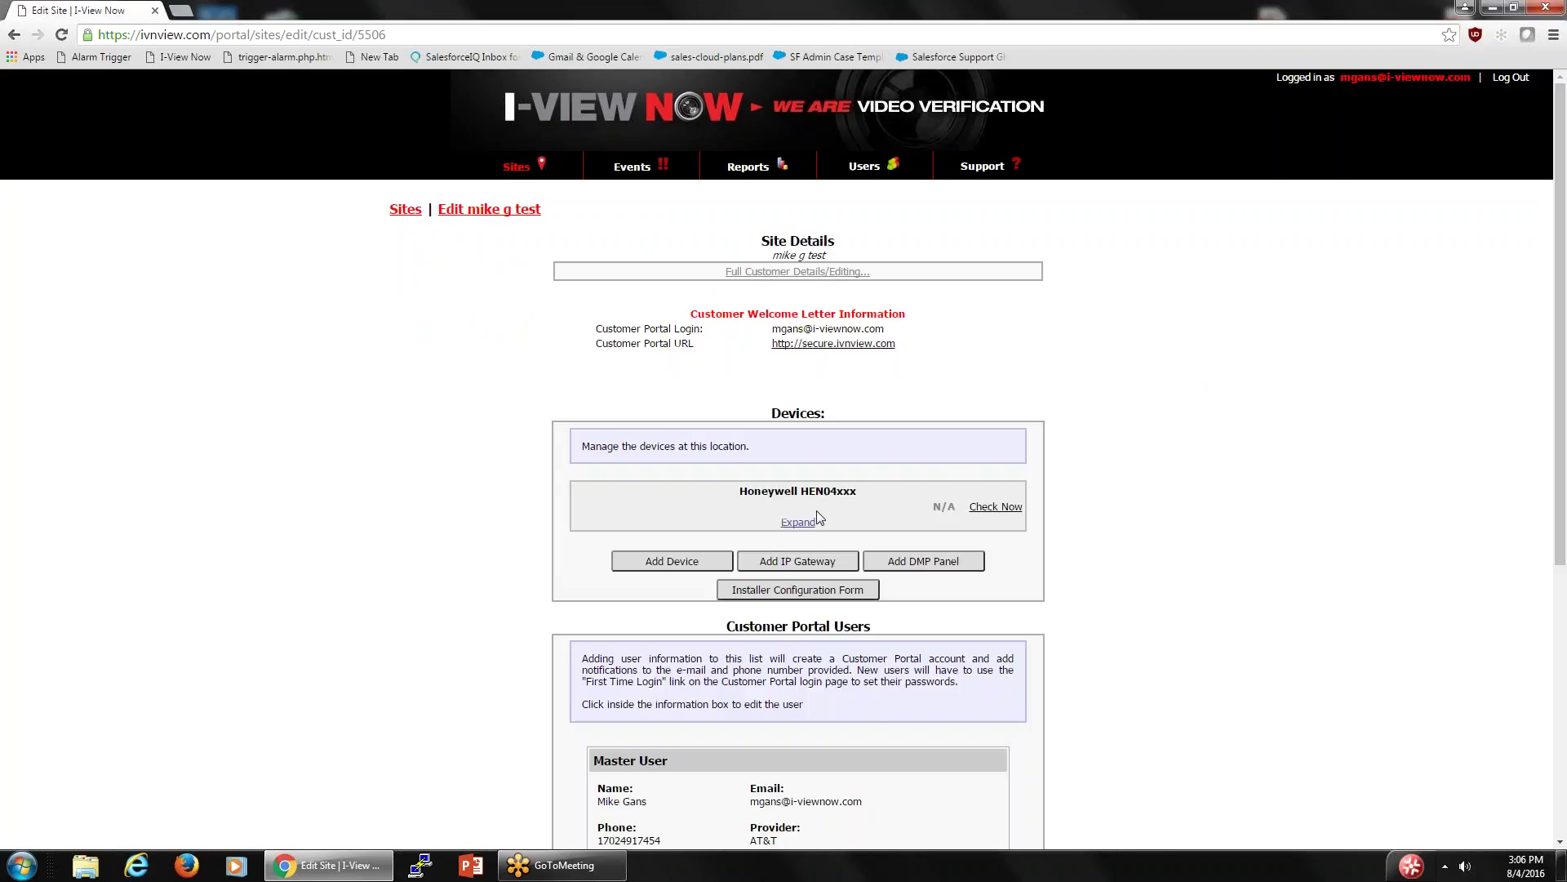
{"action": "left_click", "coordinate": [798, 522]}
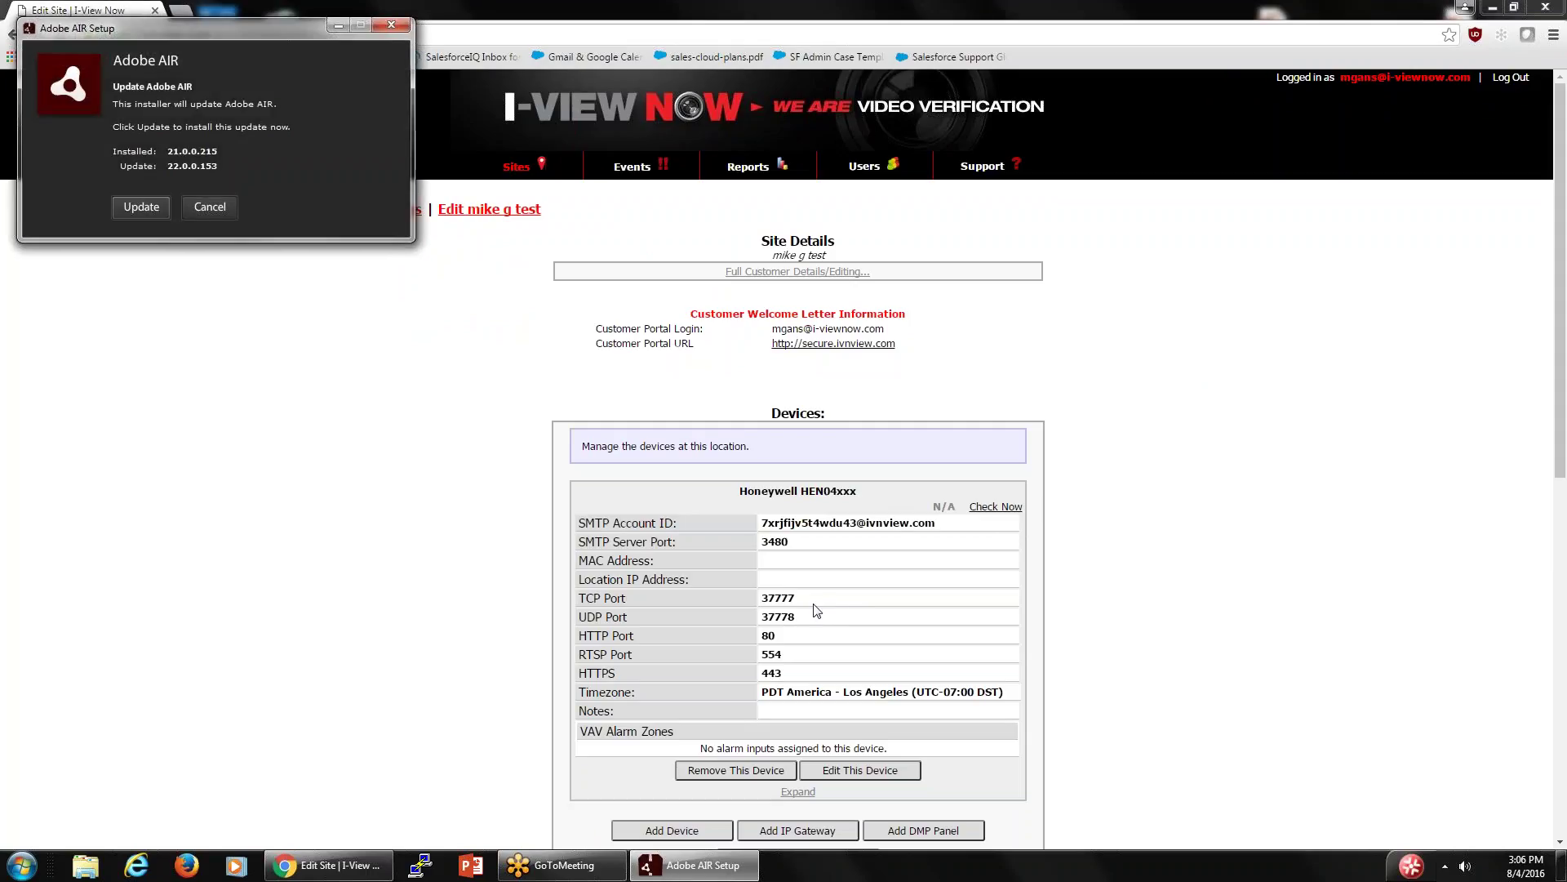
{"action": "left_click", "coordinate": [210, 209]}
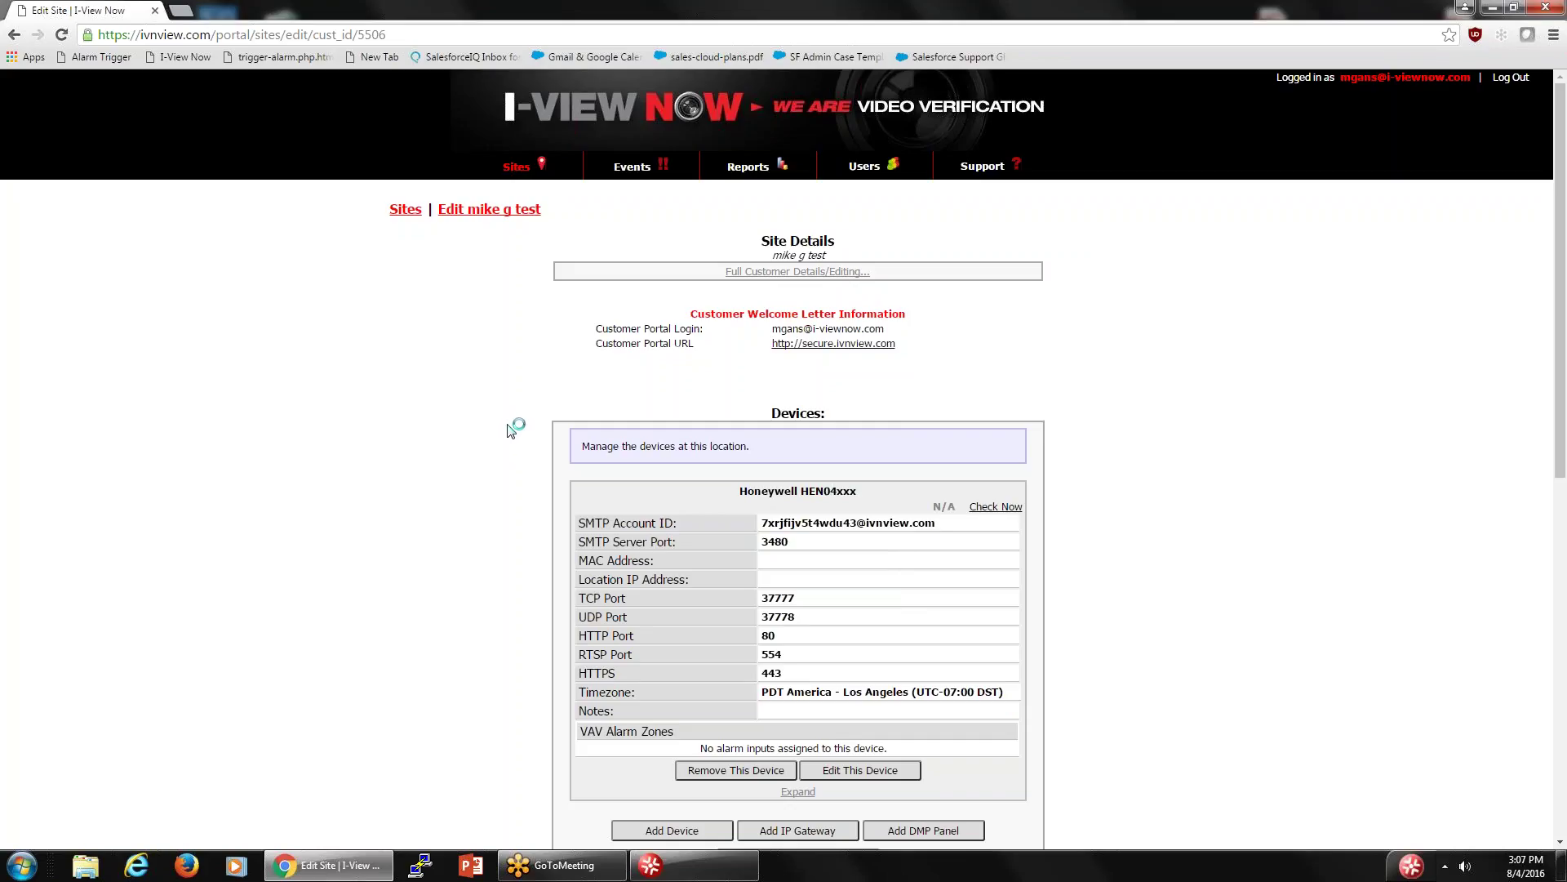
{"action": "scroll", "coordinate": [496, 429], "scroll_direction": "down", "scroll_amount": 3}
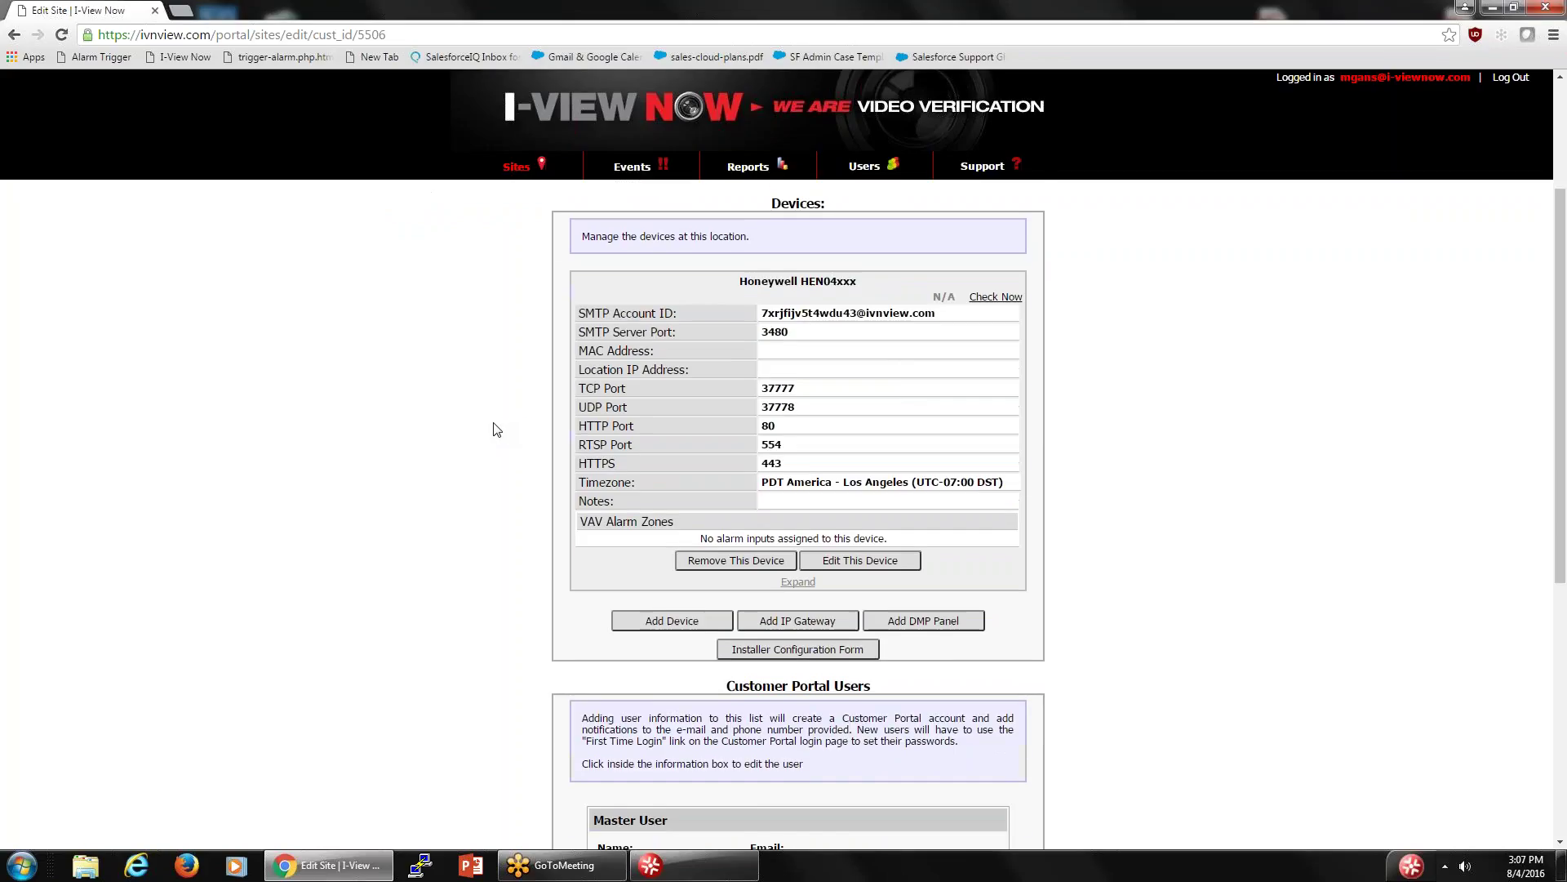
{"action": "scroll", "coordinate": [497, 429], "scroll_direction": "up", "scroll_amount": 3}
{"action": "scroll", "coordinate": [500, 426], "scroll_direction": "down", "scroll_amount": 2}
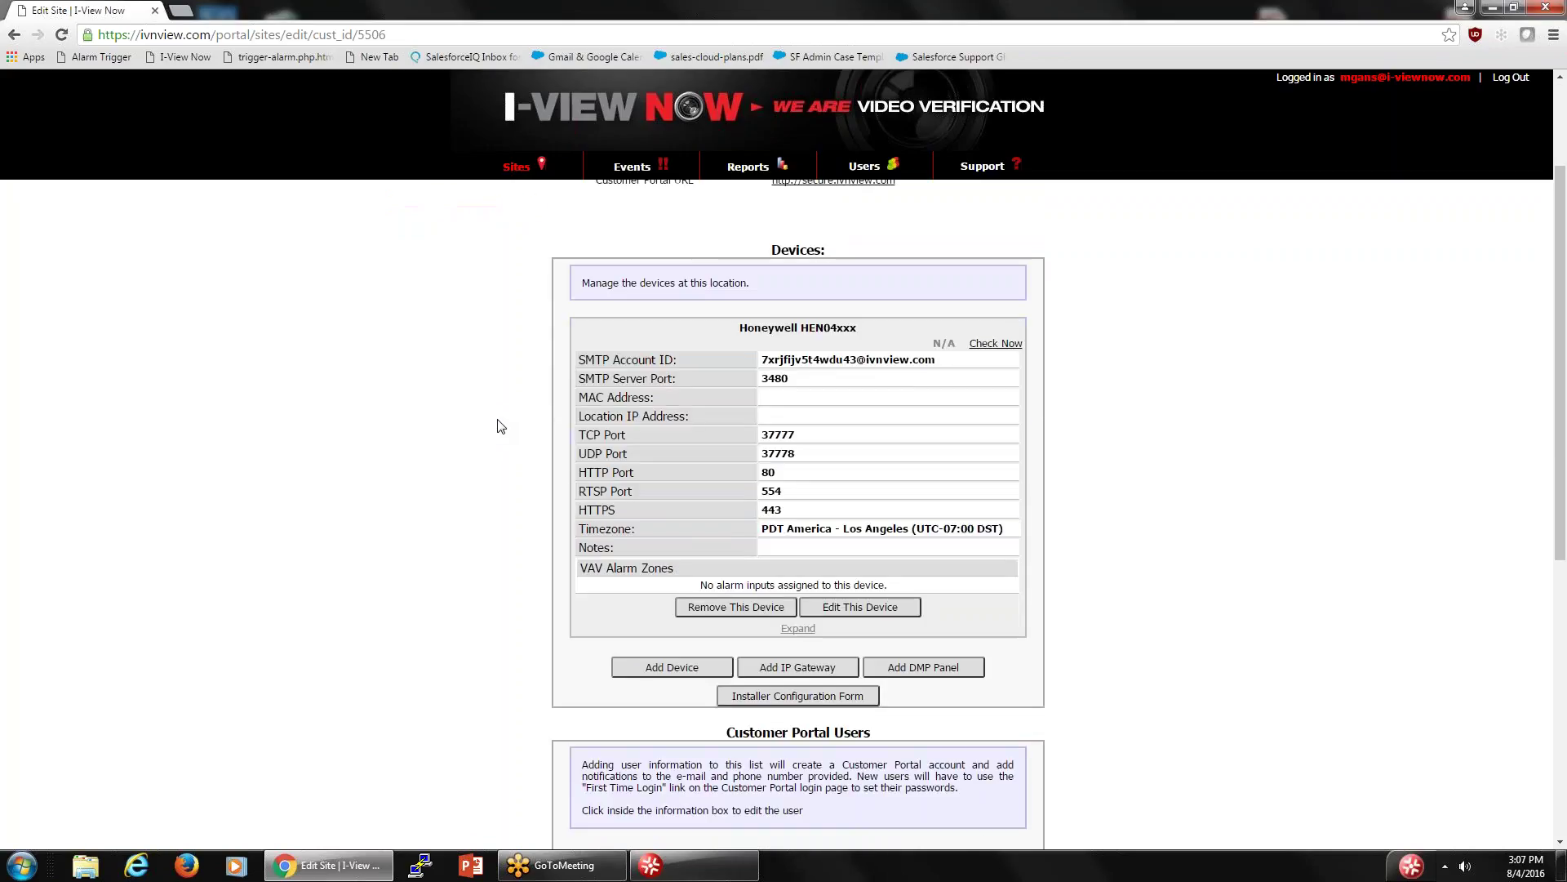
- Remove the Honeywell HEN04xxx video device, then try removing the Relay / Standalone signal path
{"action": "left_click", "coordinate": [664, 665]}
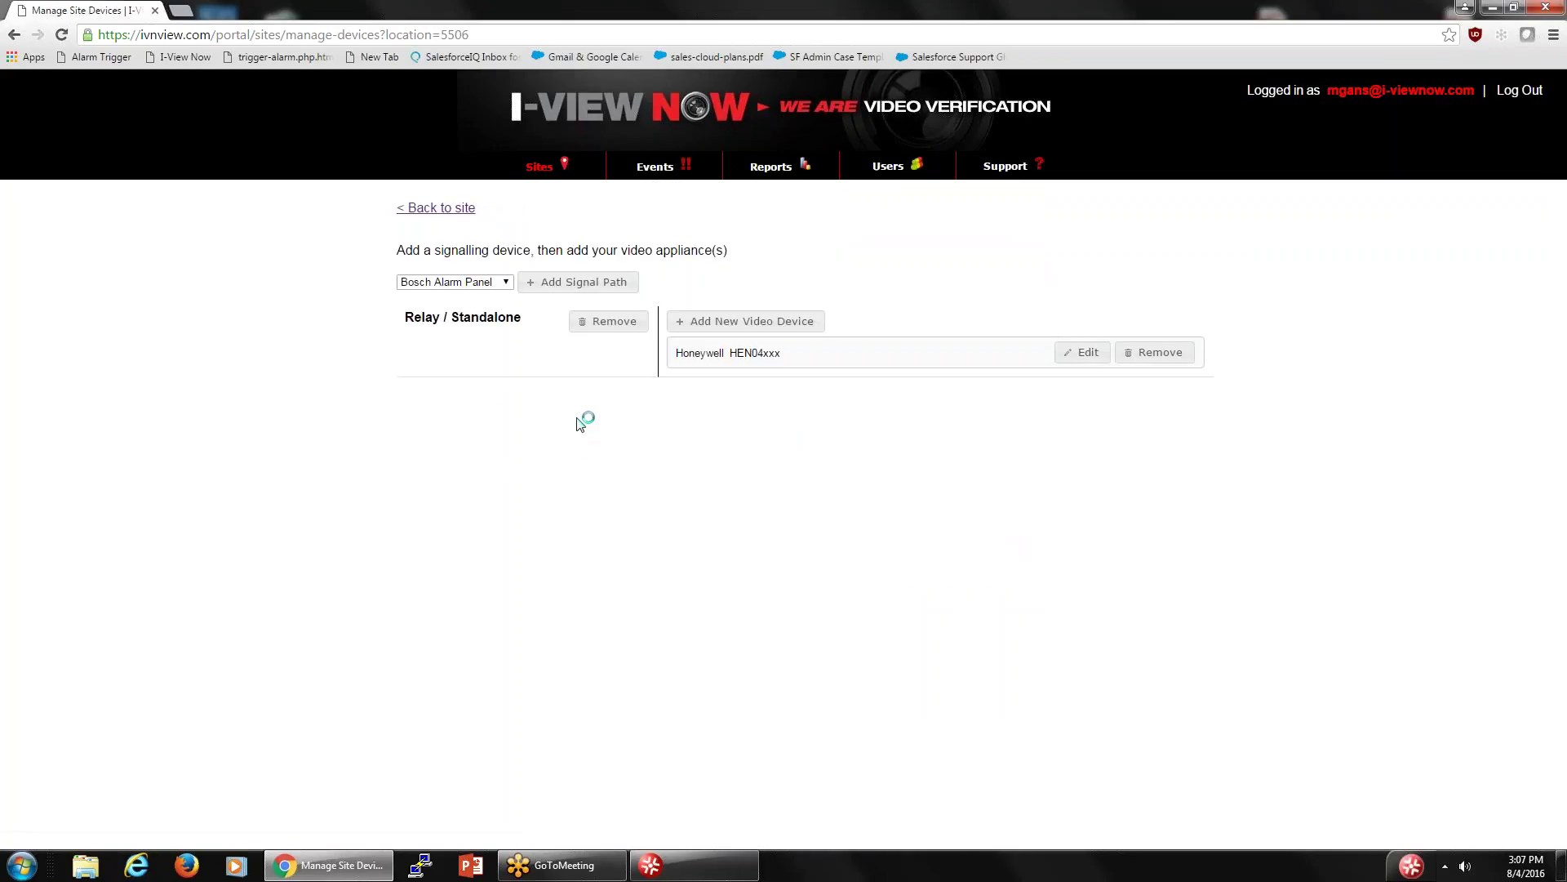
{"action": "left_click", "coordinate": [1147, 355]}
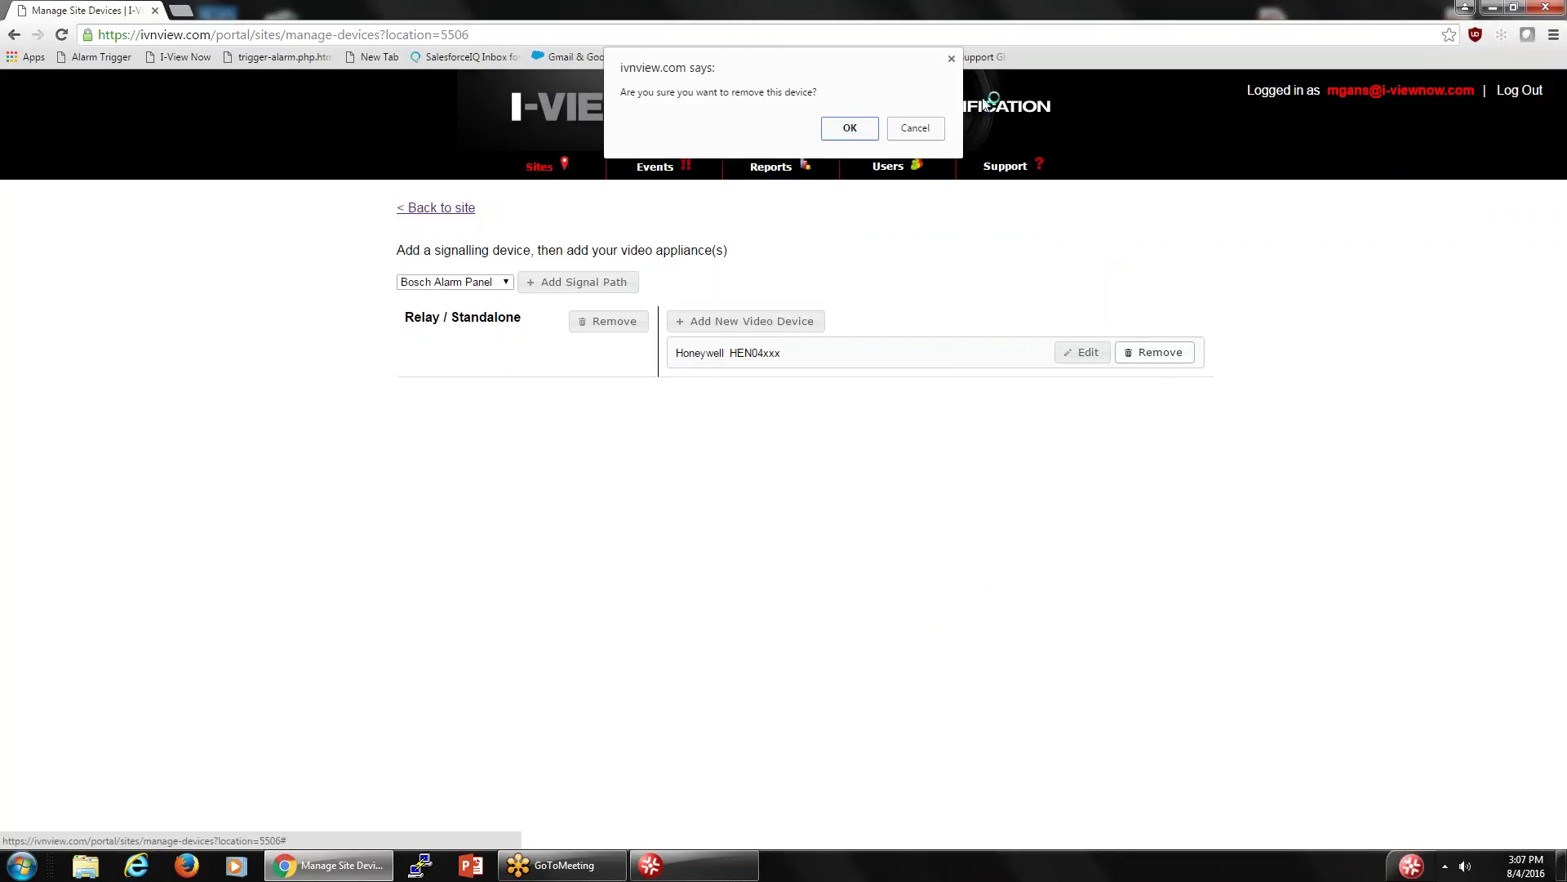
{"action": "left_click", "coordinate": [858, 128]}
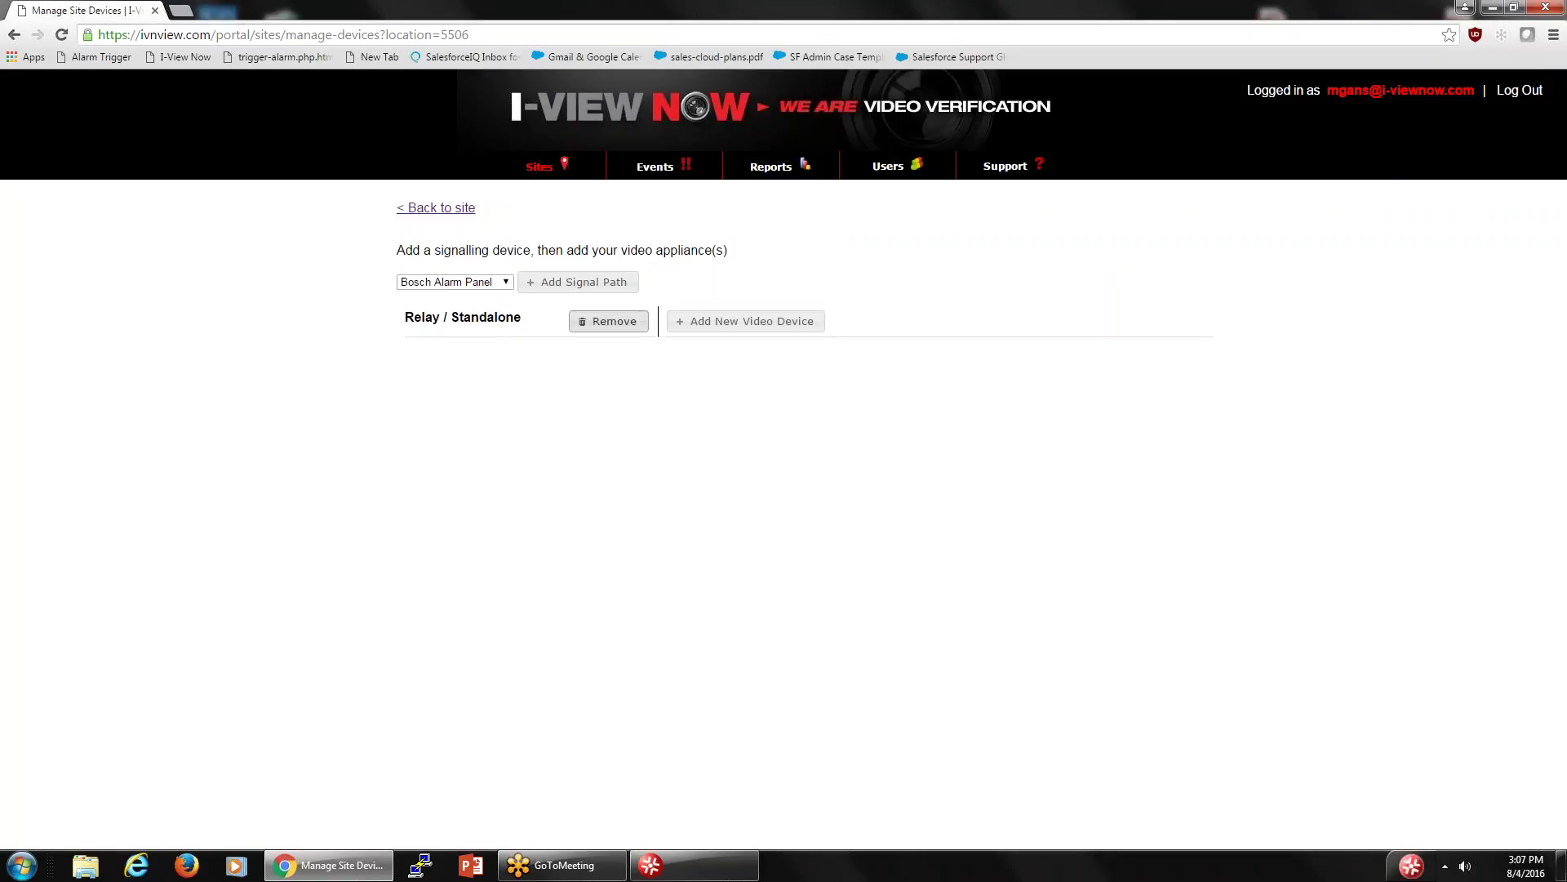
{"action": "left_click", "coordinate": [623, 323]}
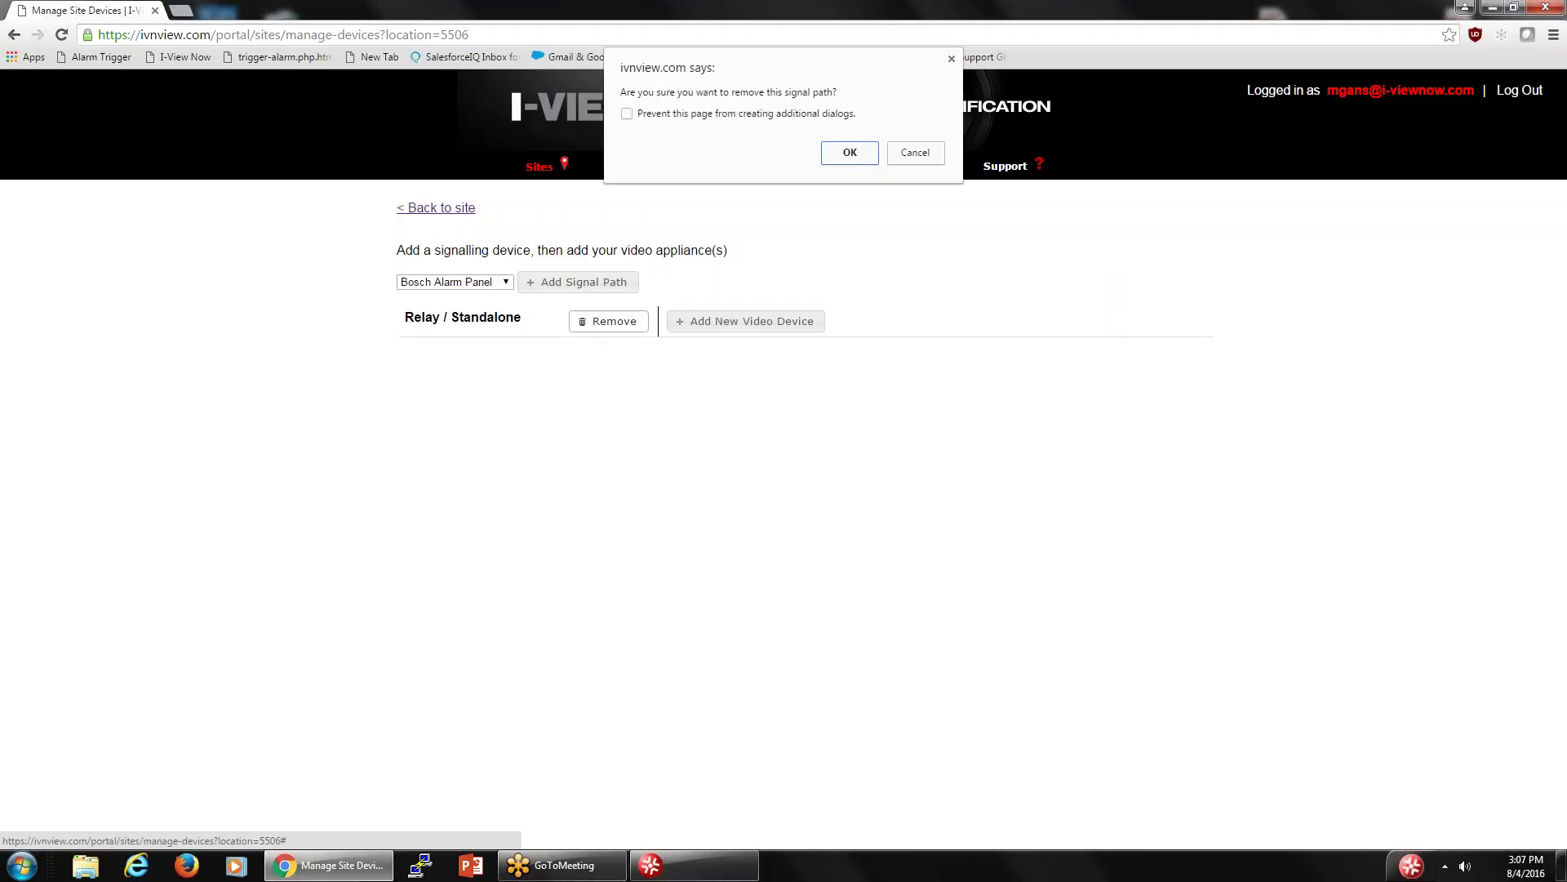
{"action": "left_click", "coordinate": [849, 152]}
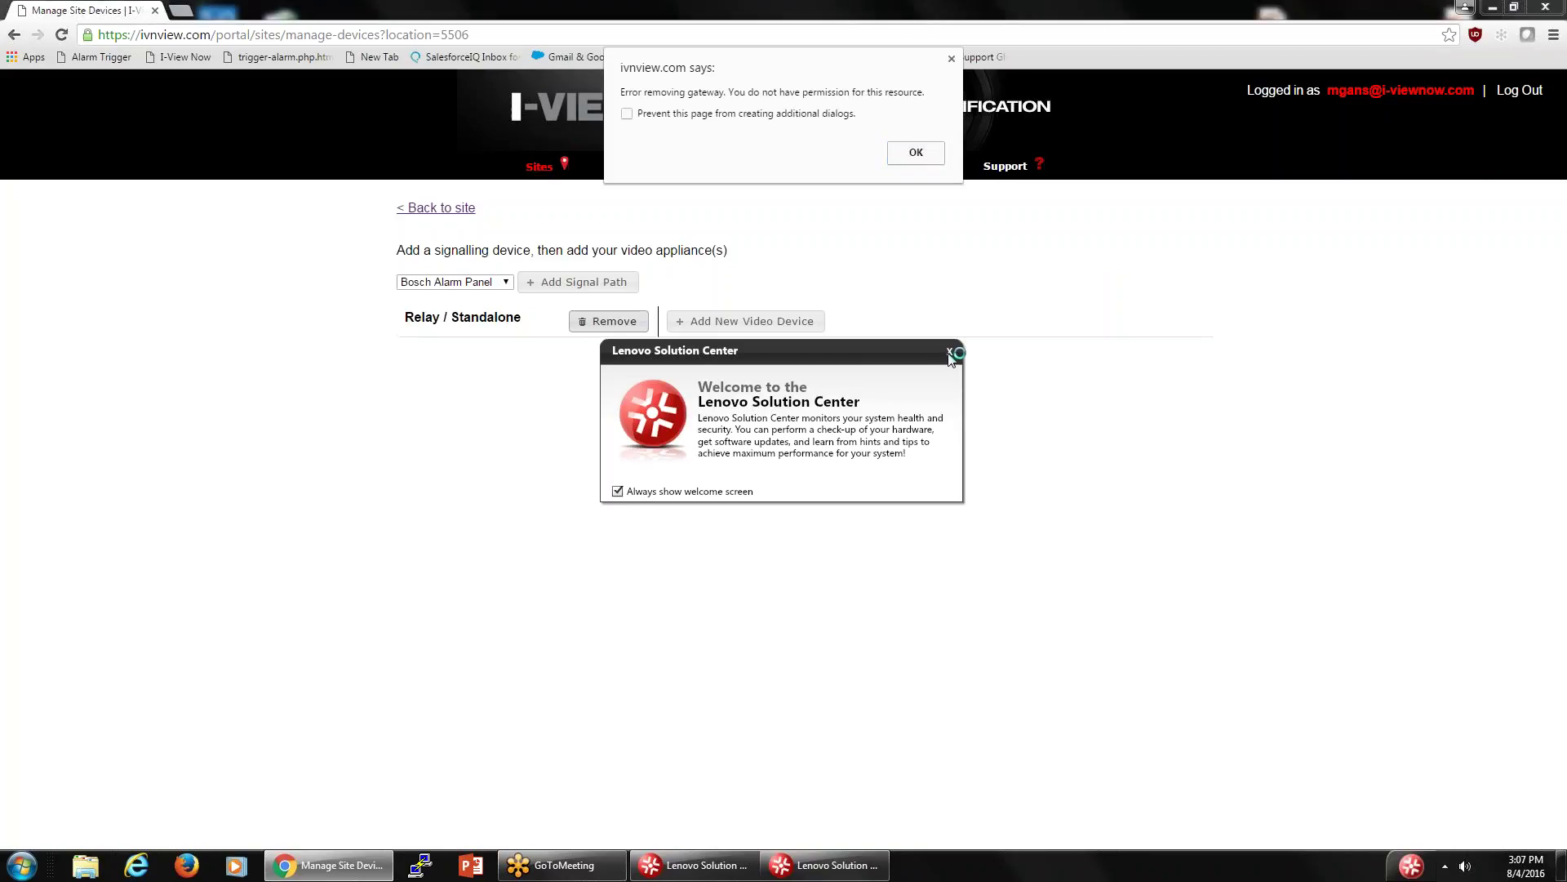
- Close the Lenovo Solution Center popup and the Adobe AIR Updater and Lenovo Solution Center windows
{"action": "left_click", "coordinate": [948, 353]}
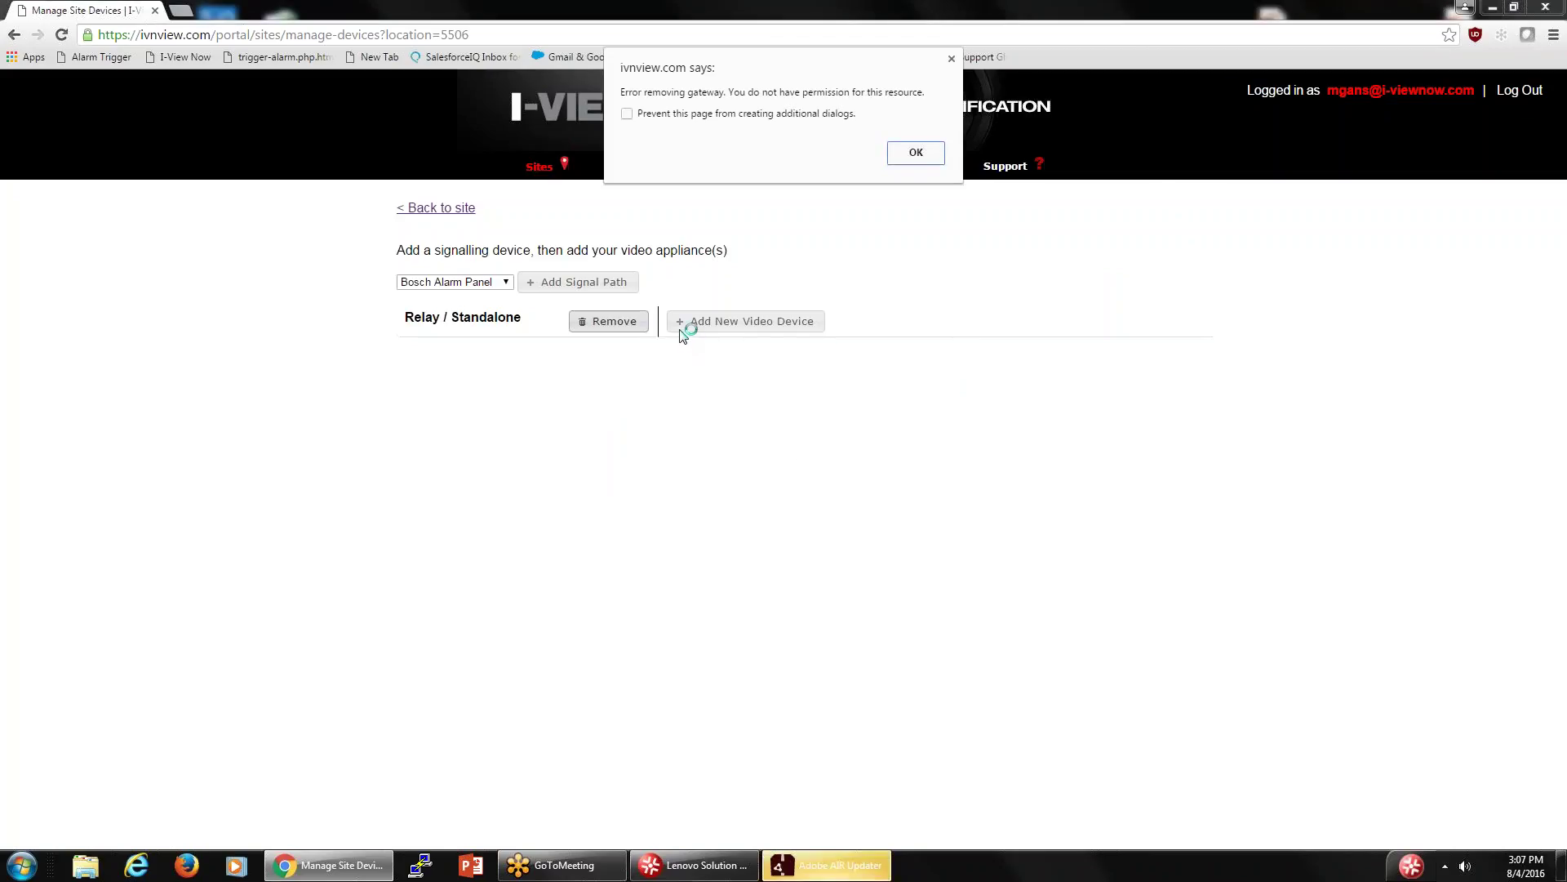
{"action": "right_click", "coordinate": [828, 867]}
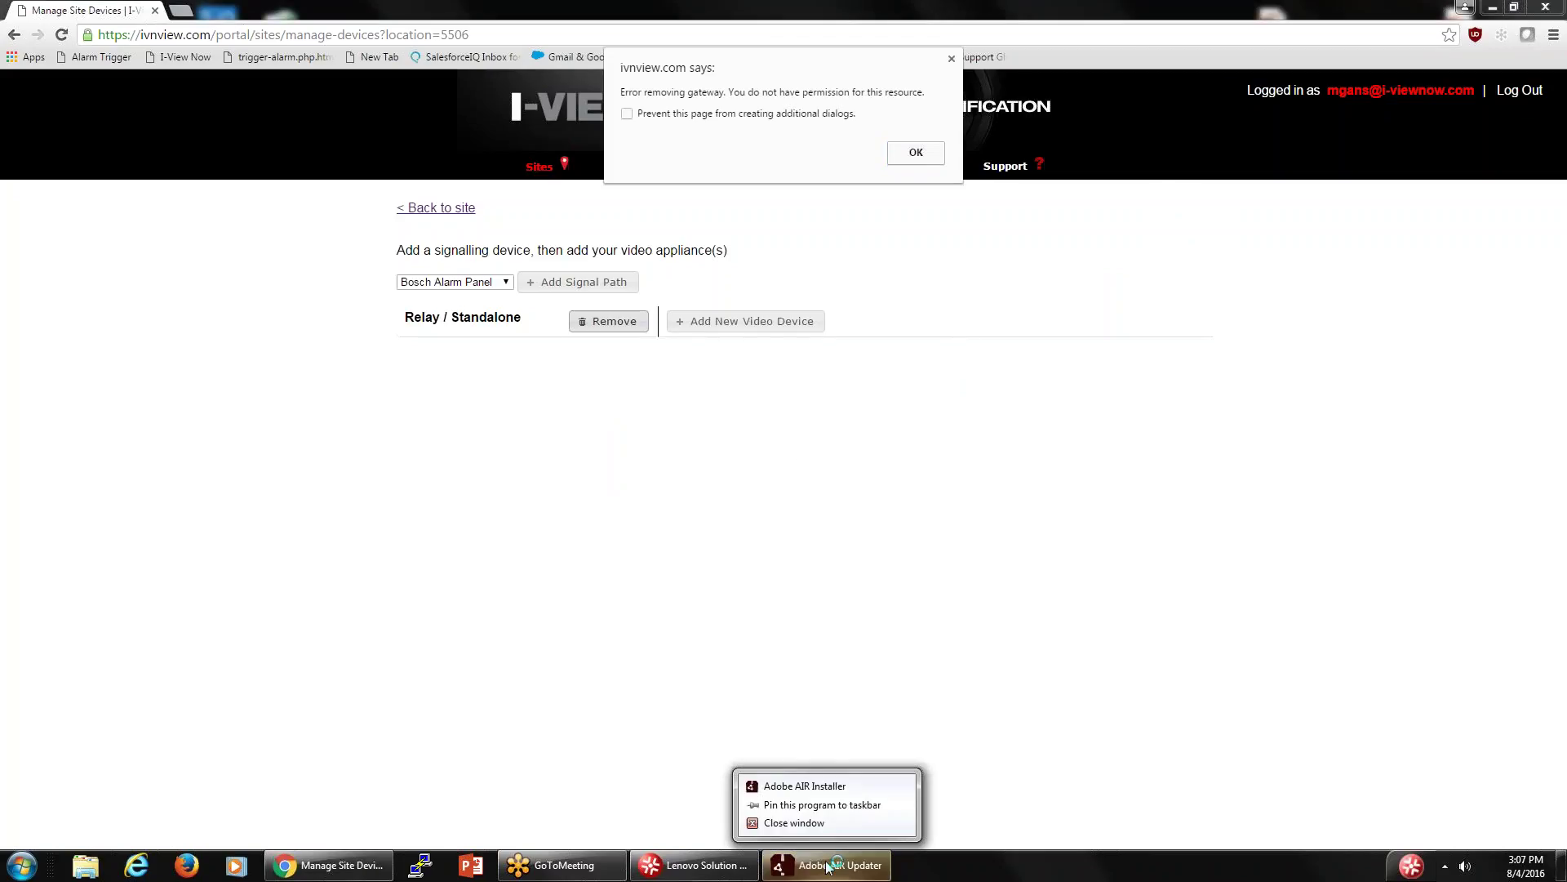
{"action": "left_click", "coordinate": [807, 823]}
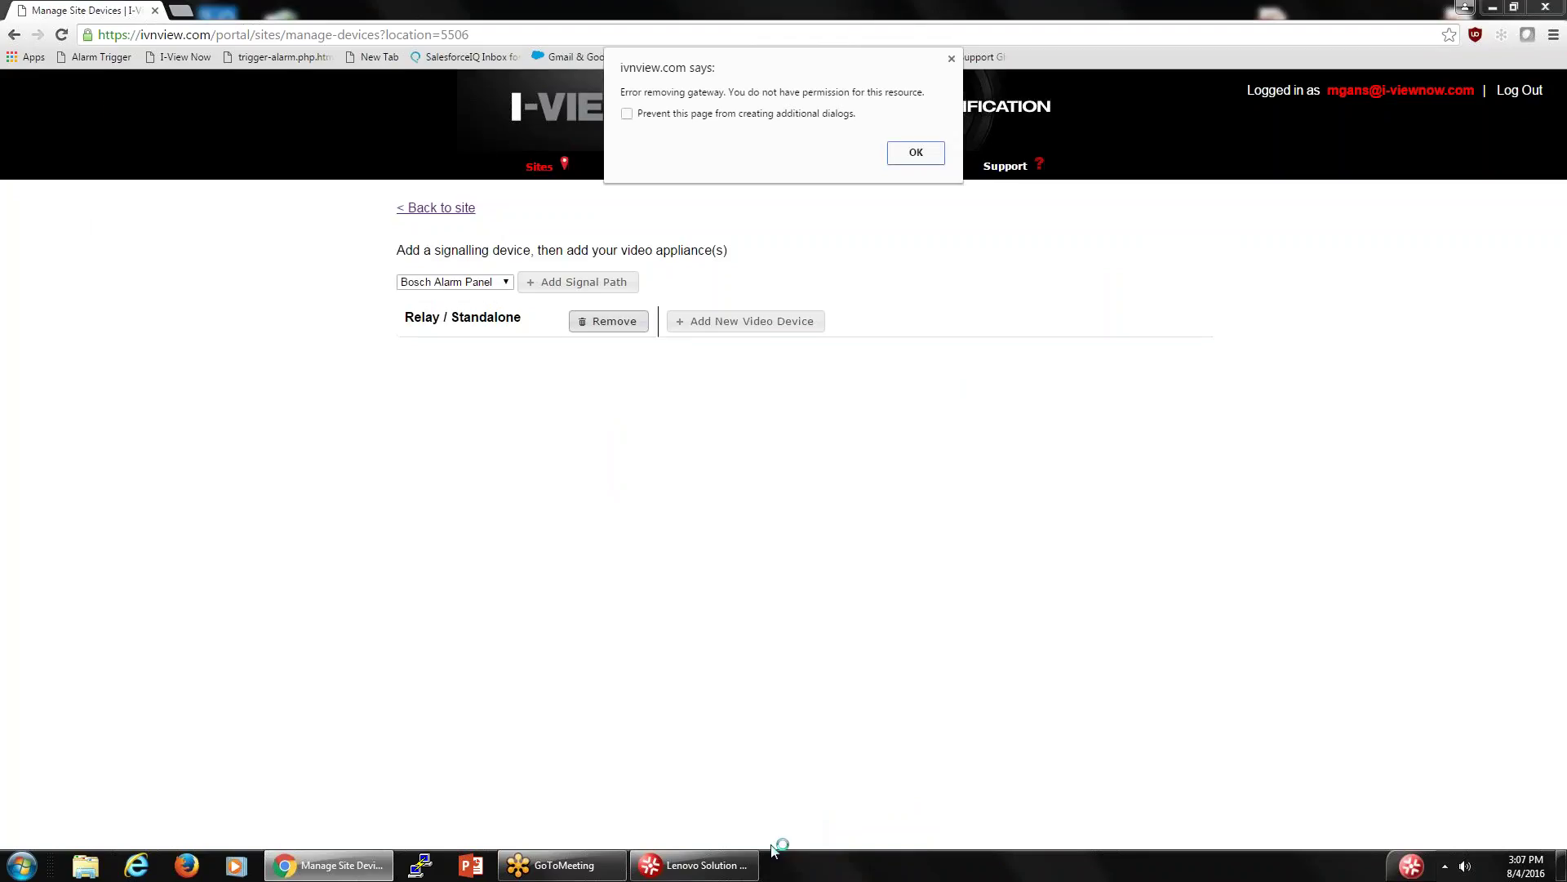
{"action": "right_click", "coordinate": [694, 865]}
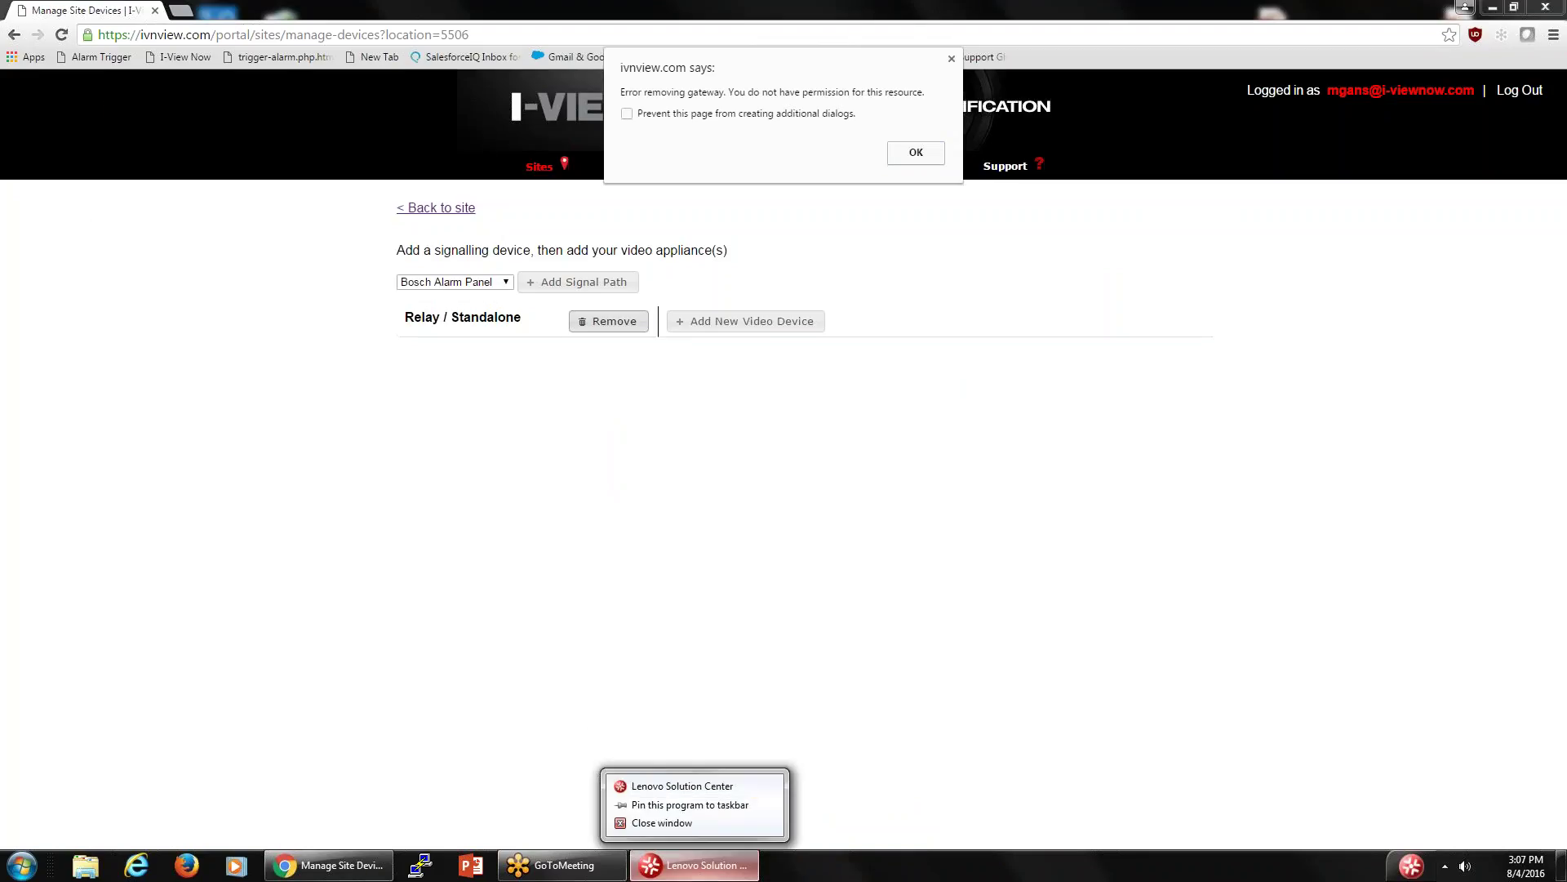
{"action": "left_click", "coordinate": [666, 823]}
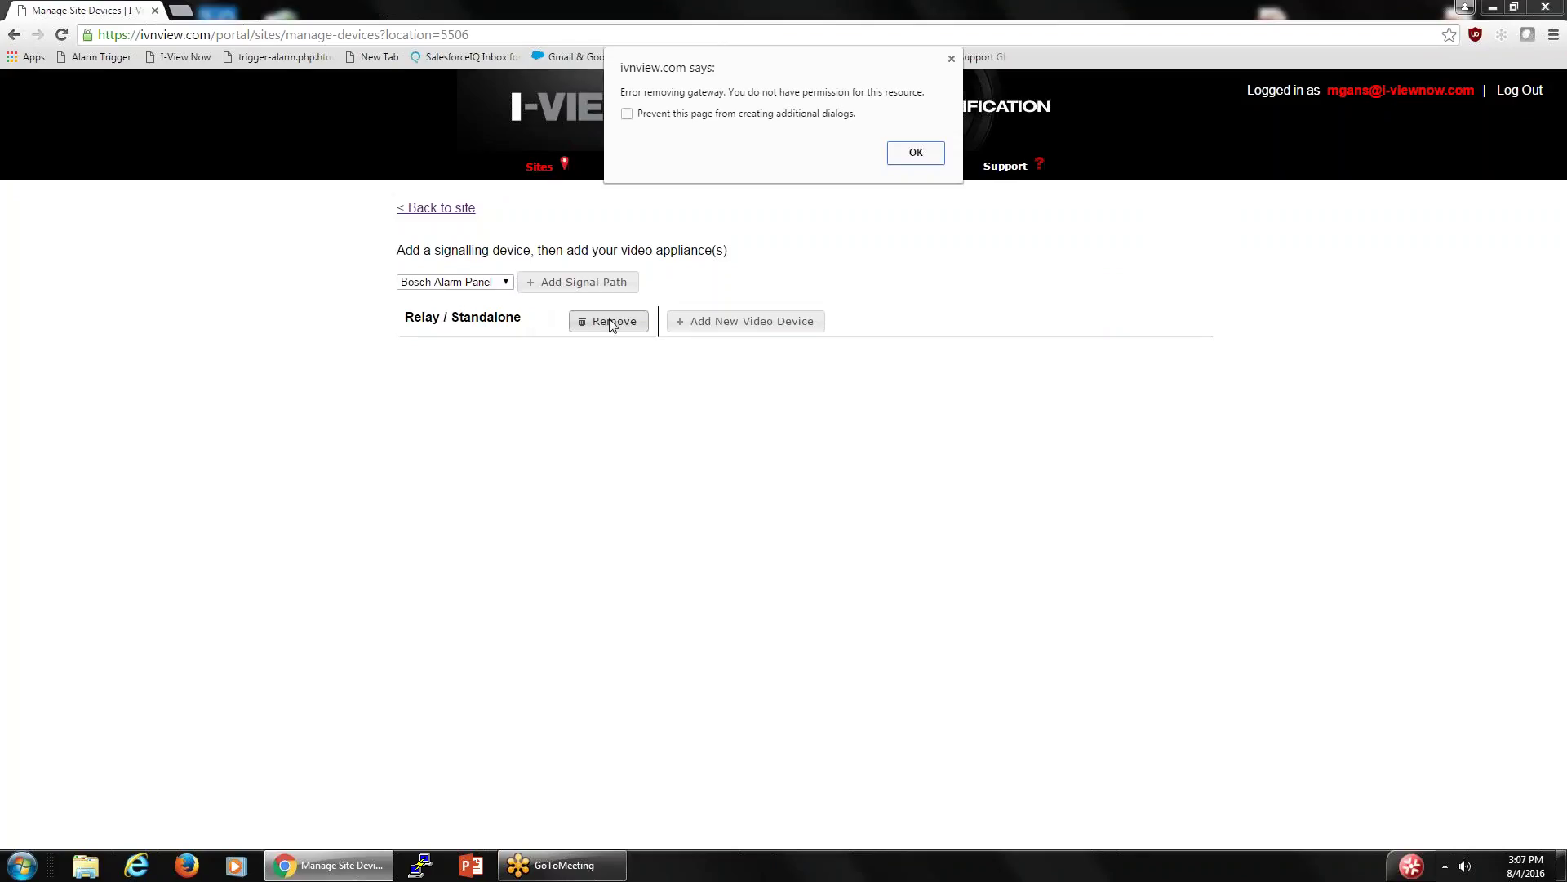
- Dismiss the gateway error, retry removing Relay / Standalone, and dismiss the no-permission error
{"action": "left_click", "coordinate": [915, 154]}
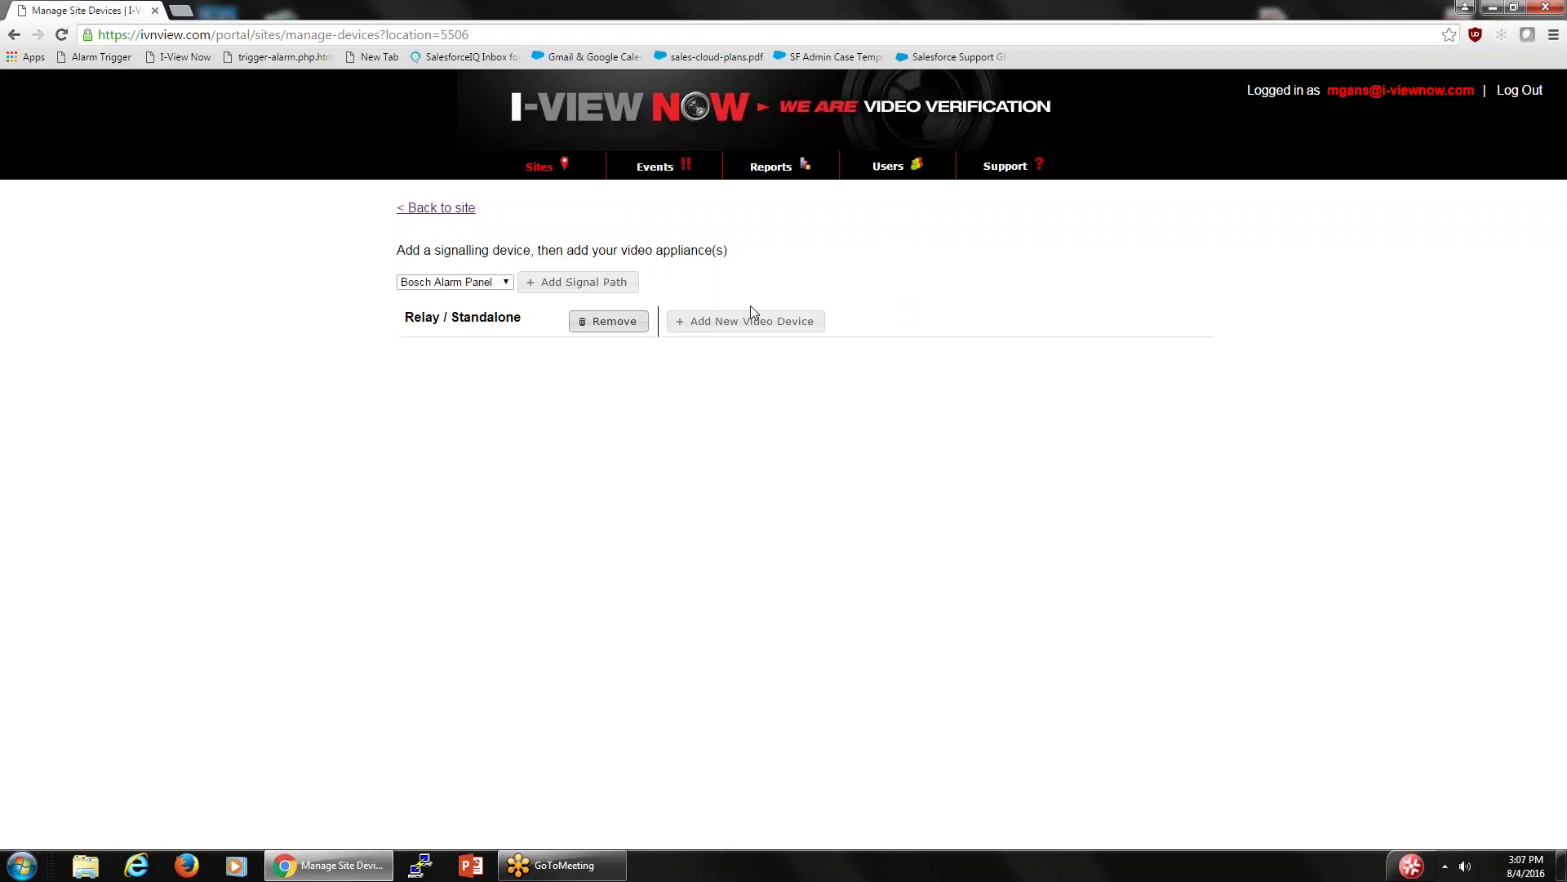
{"action": "left_click", "coordinate": [613, 321]}
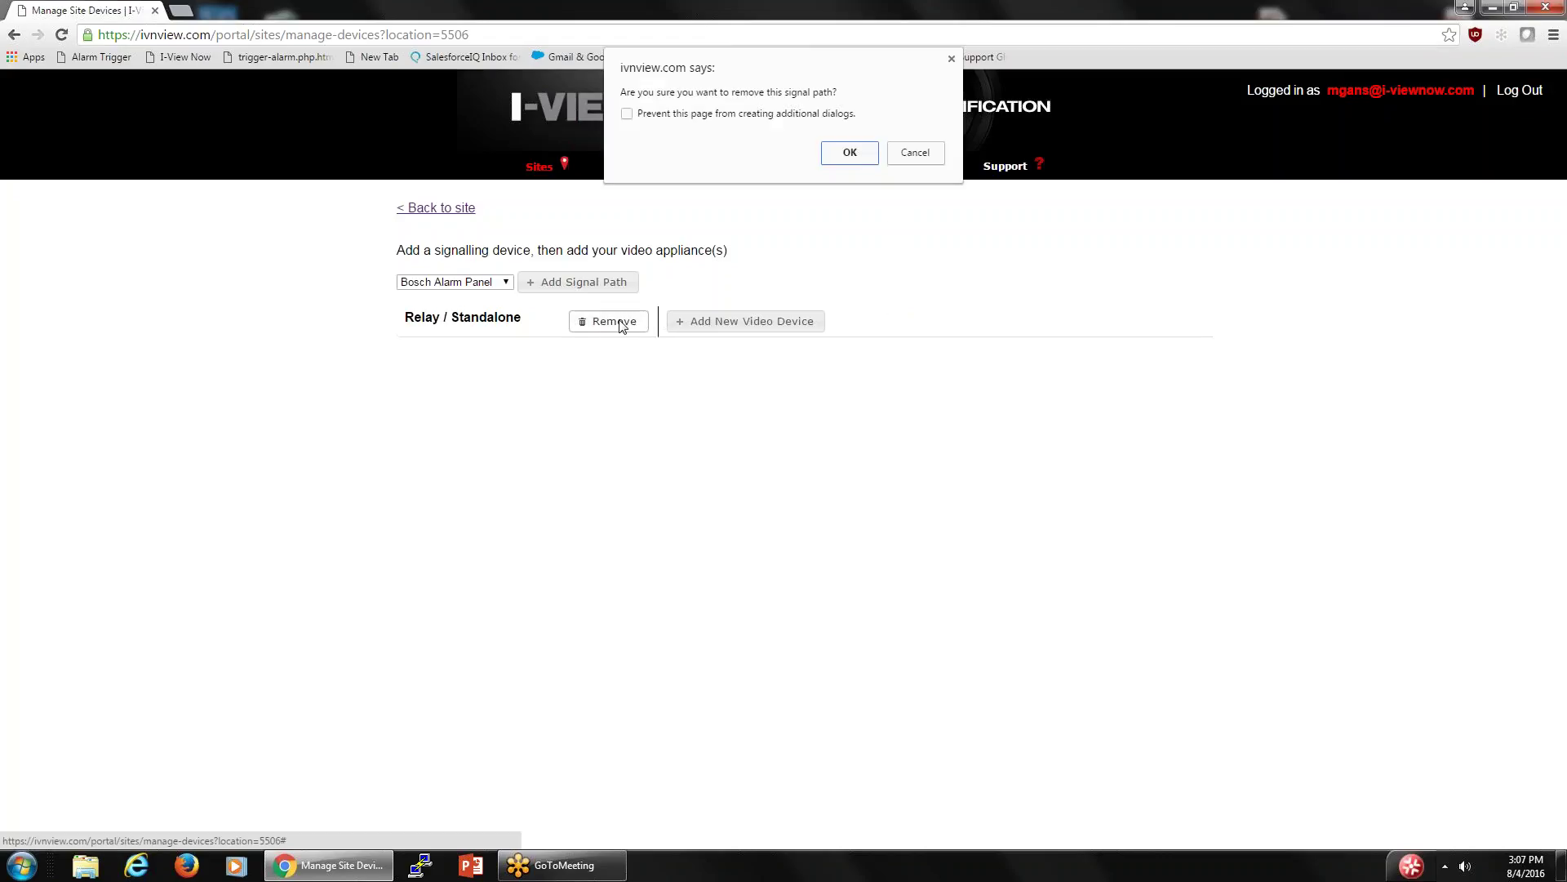
{"action": "left_click", "coordinate": [854, 154]}
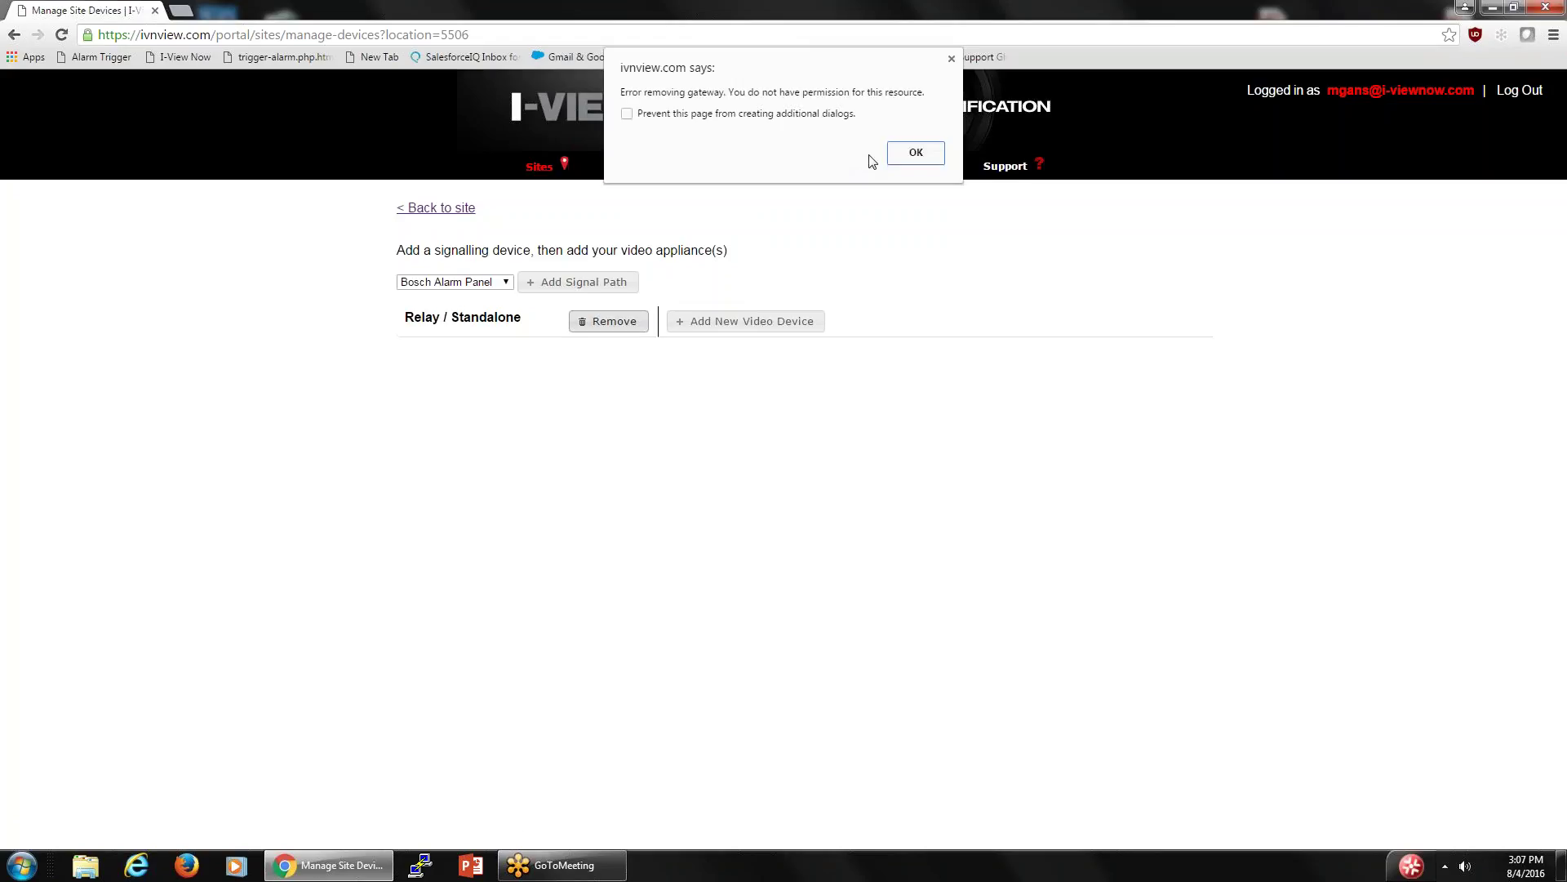
{"action": "left_click", "coordinate": [916, 154]}
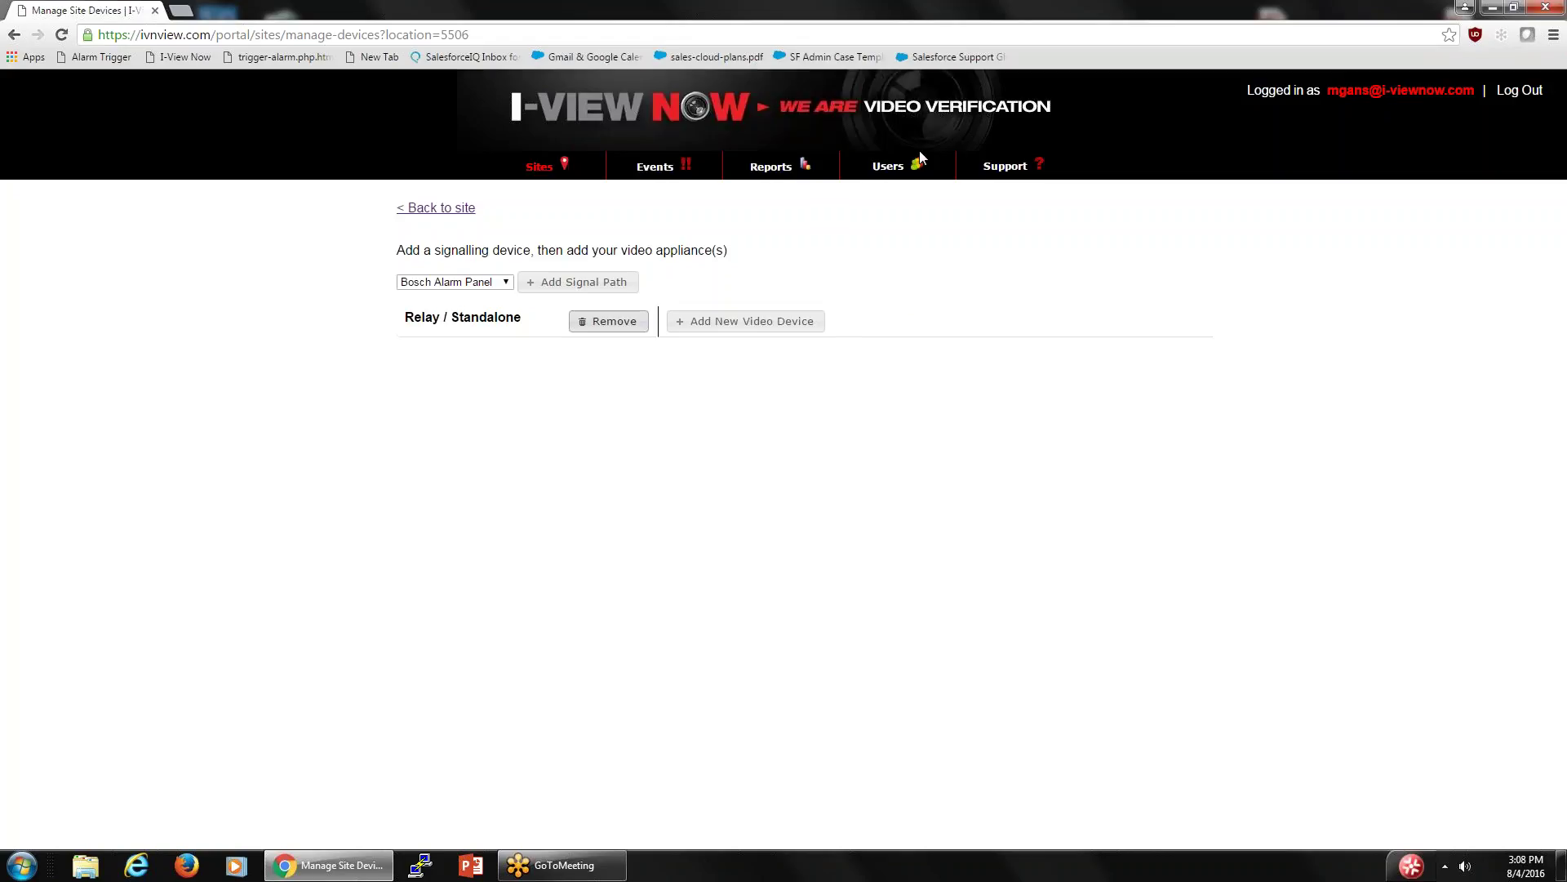
- Add a Honeywell AlarmNet signal path to the site
{"action": "left_click", "coordinate": [506, 282]}
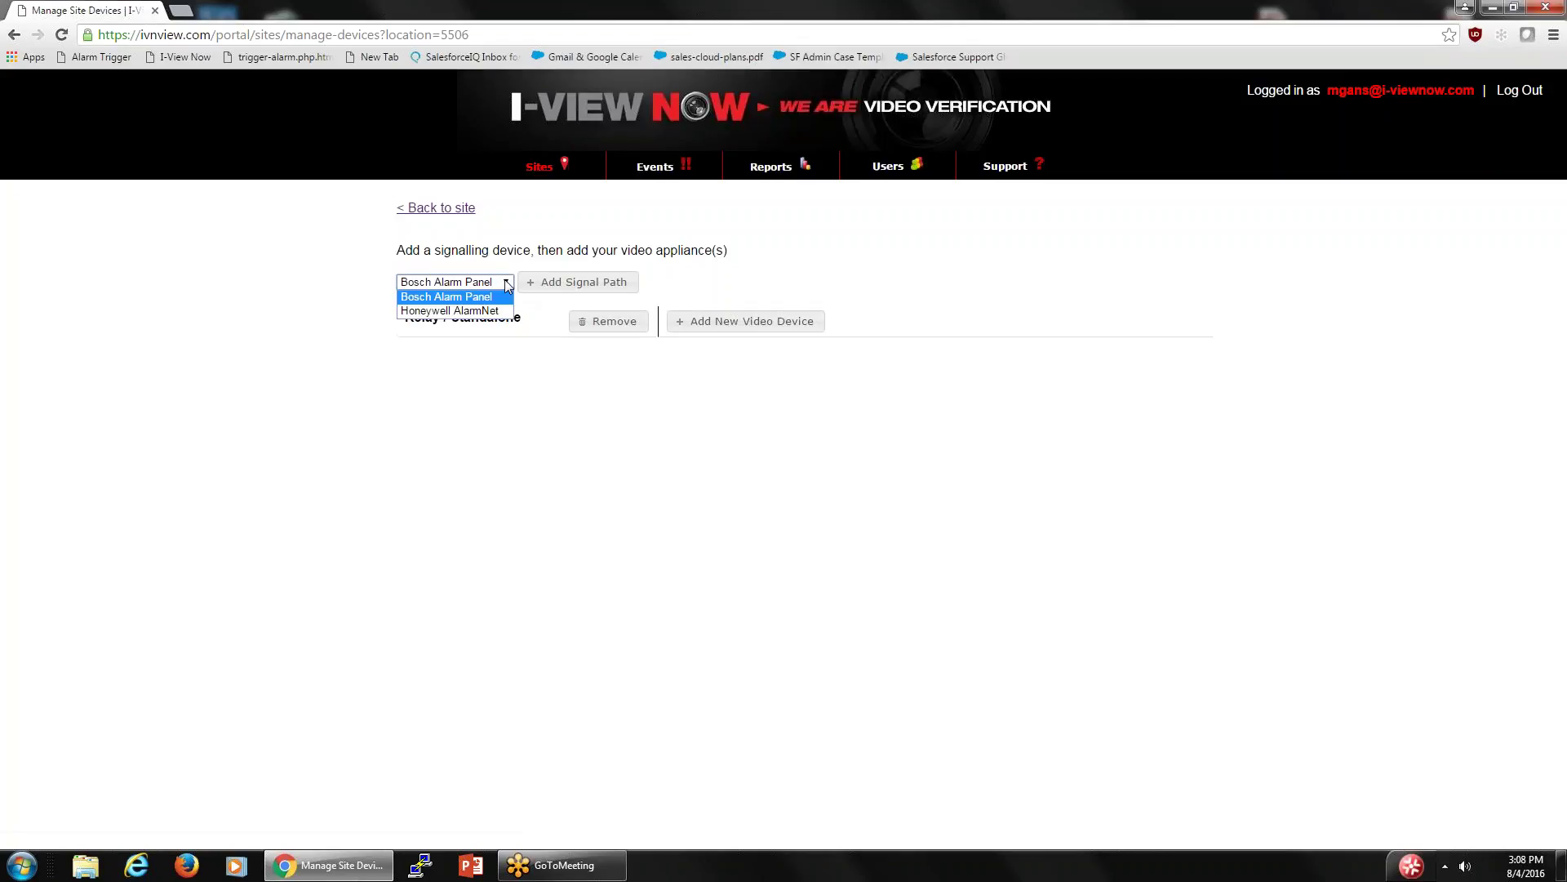
{"action": "left_click", "coordinate": [457, 312]}
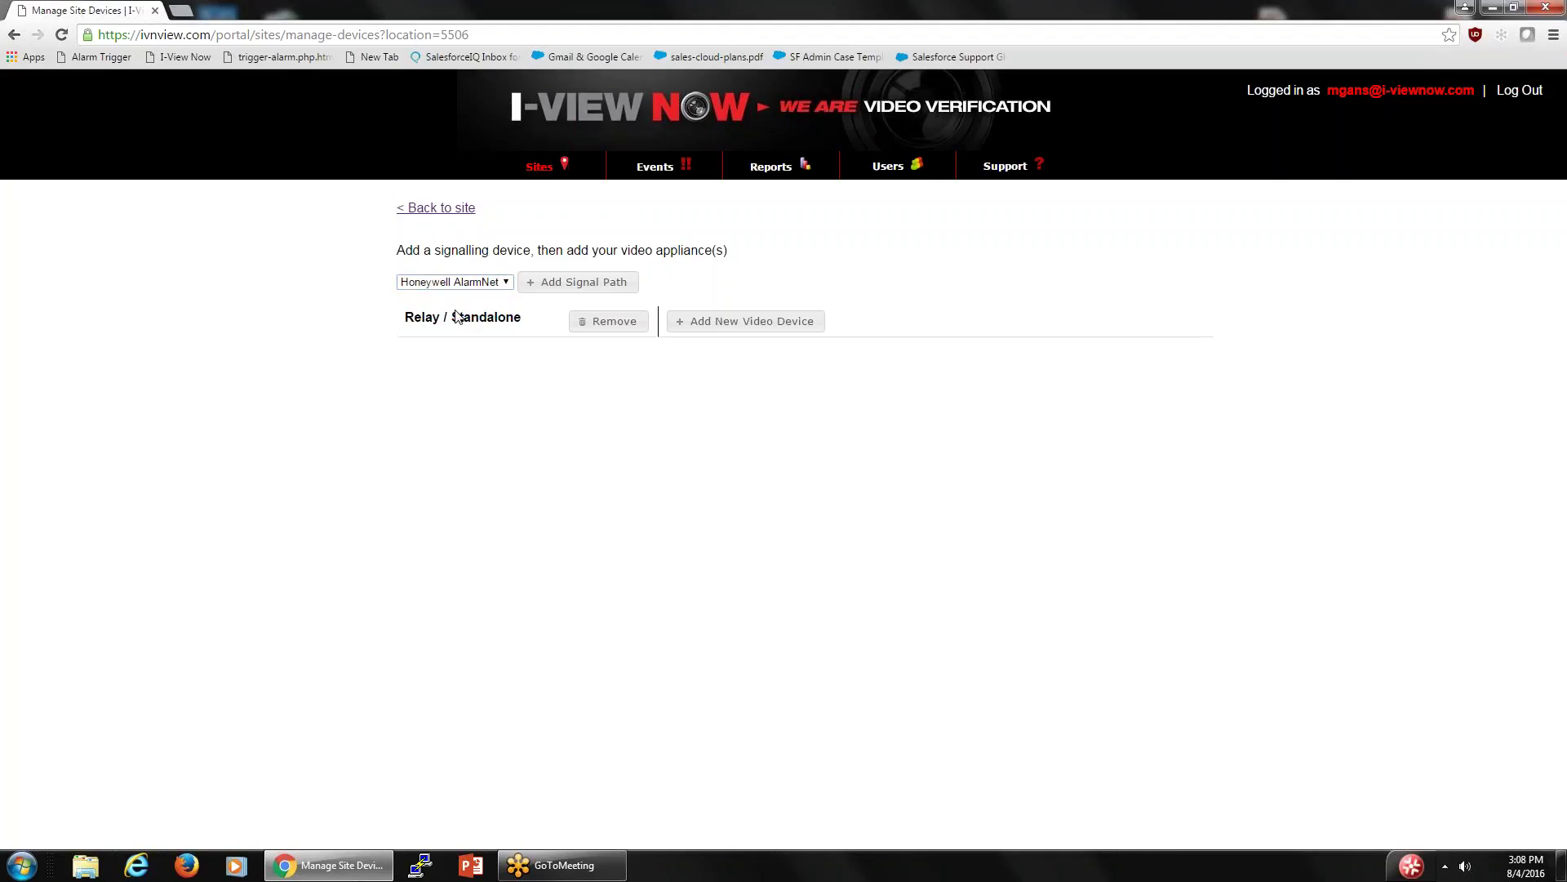
{"action": "left_click", "coordinate": [532, 285]}
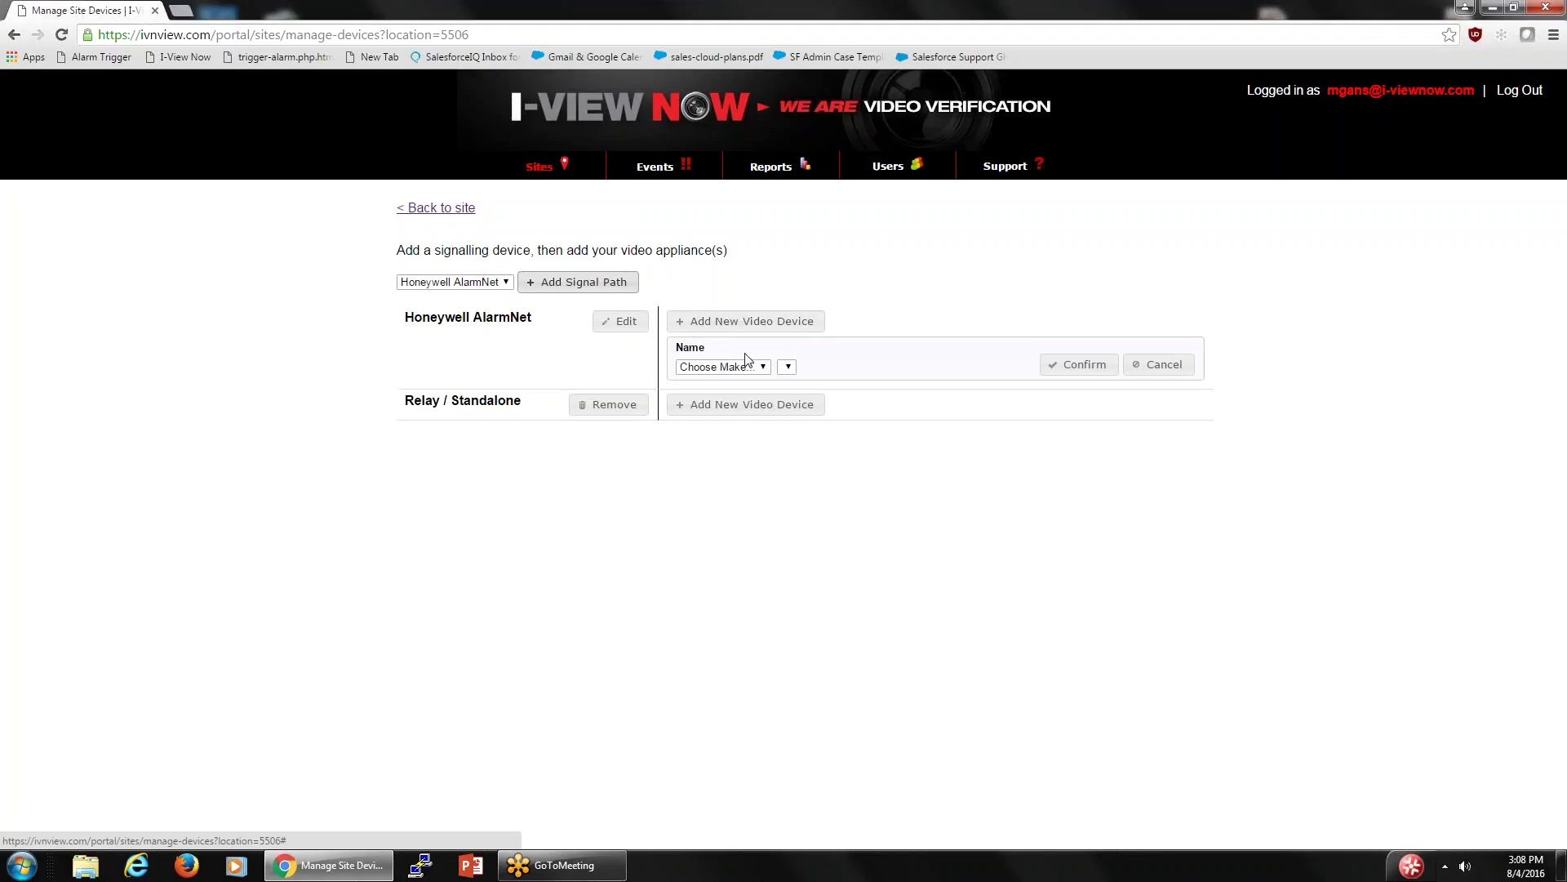
- Add a Honeywell HEN16xxx video device and return to the site's details page
{"action": "left_click", "coordinate": [766, 367]}
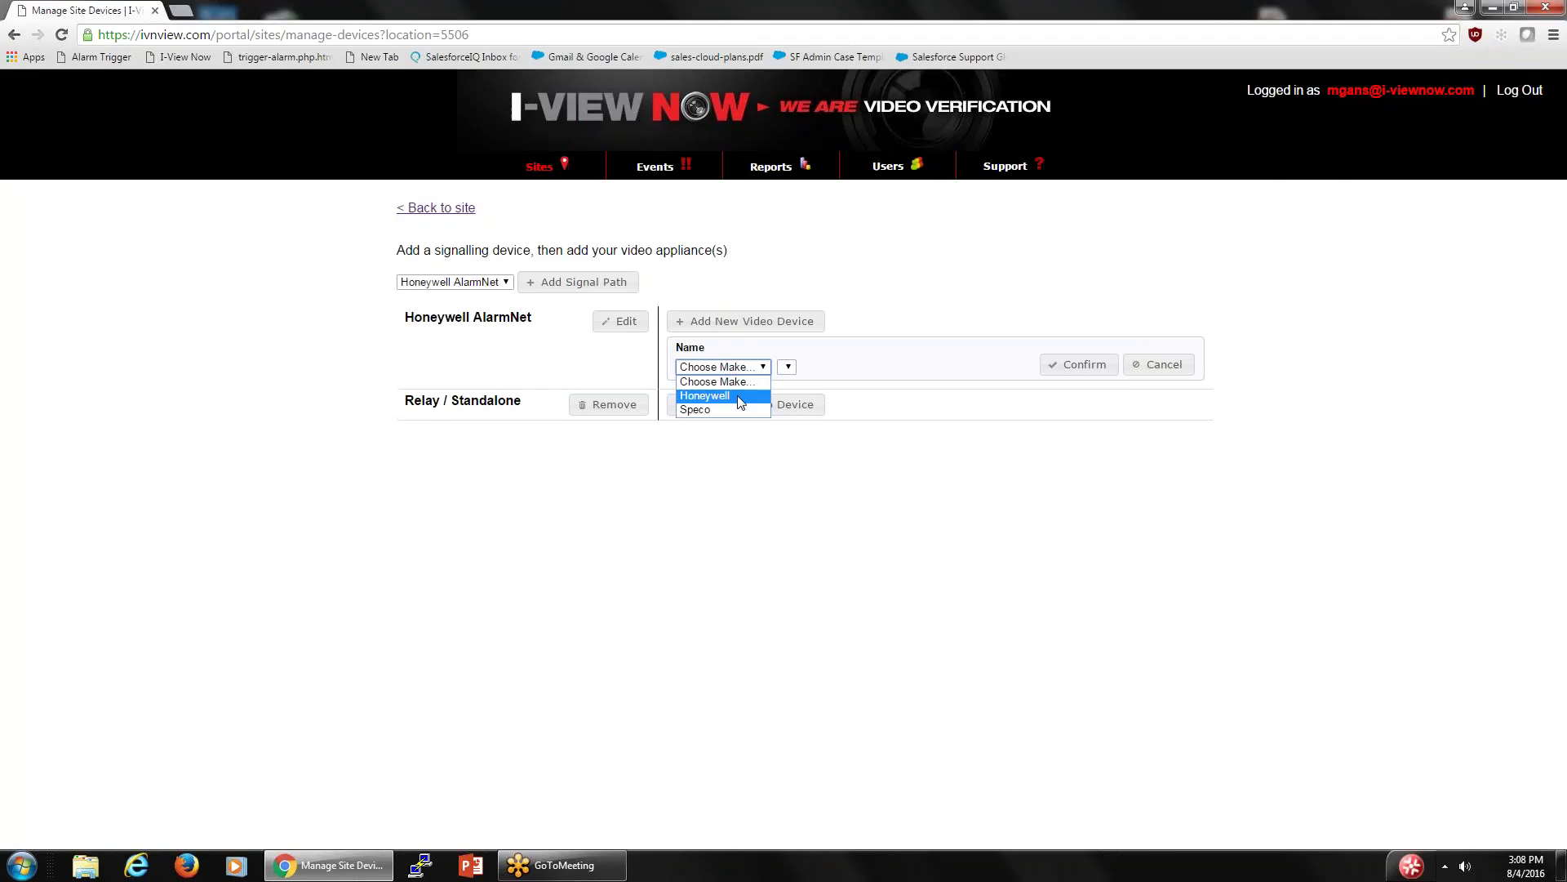
{"action": "left_click", "coordinate": [740, 399]}
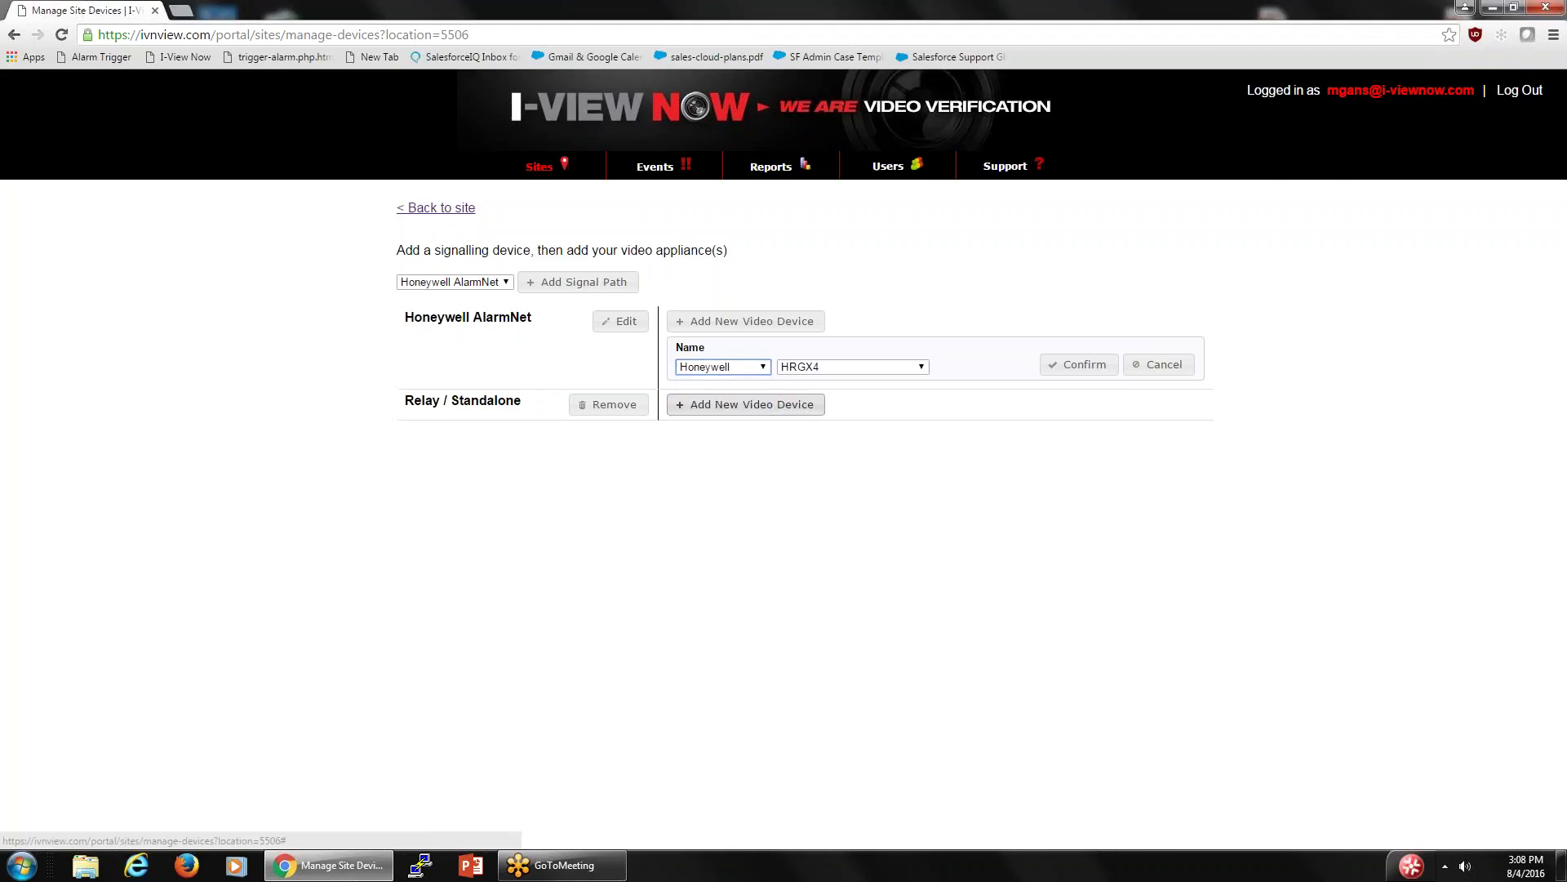
{"action": "left_click", "coordinate": [924, 368]}
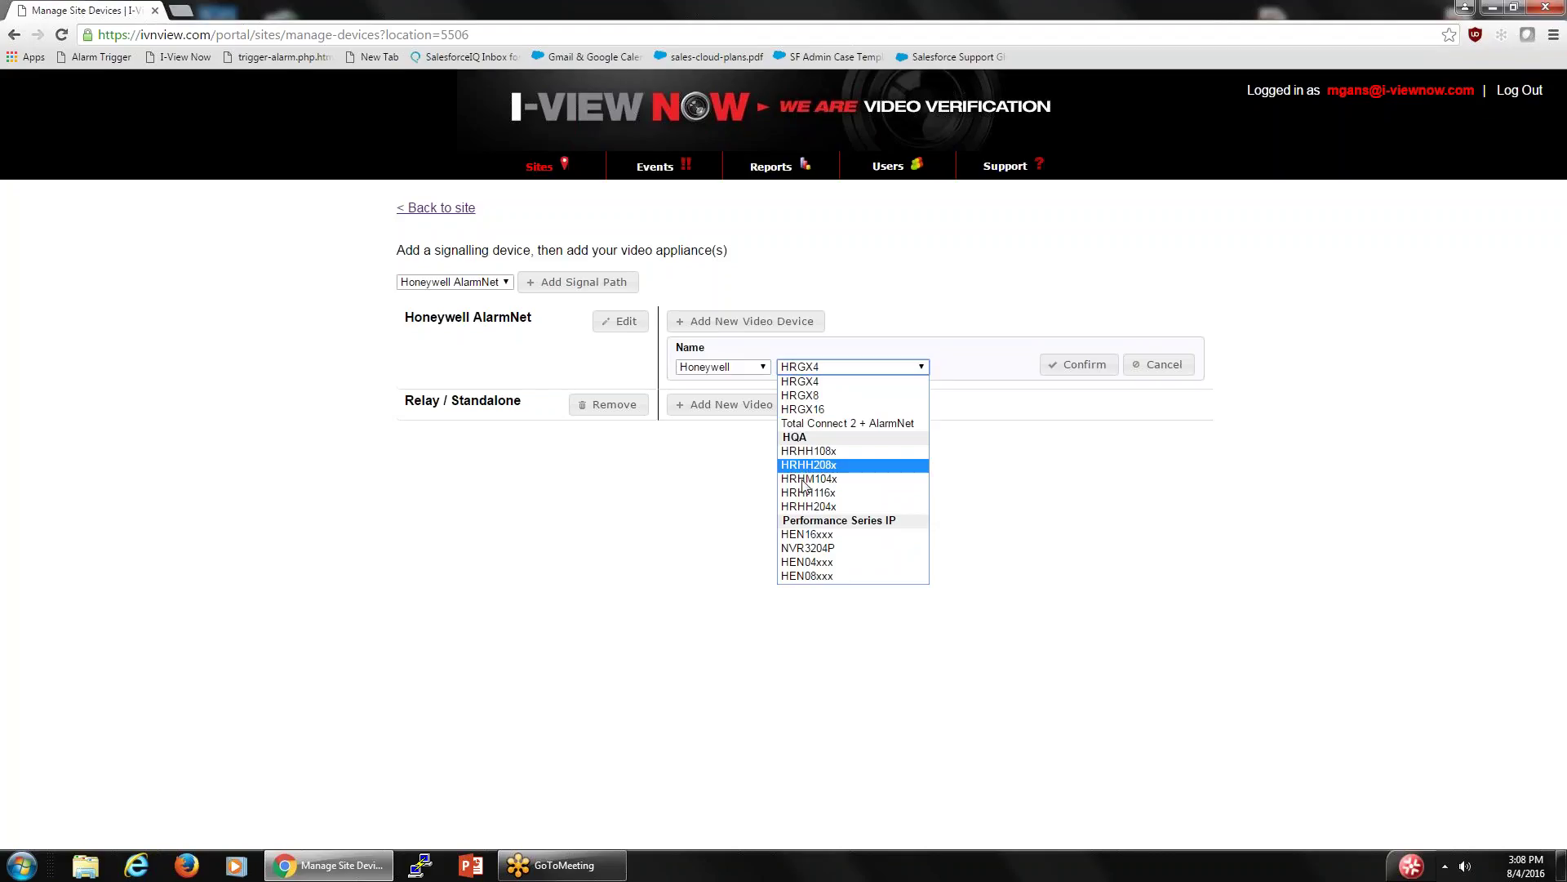
{"action": "left_click", "coordinate": [806, 535]}
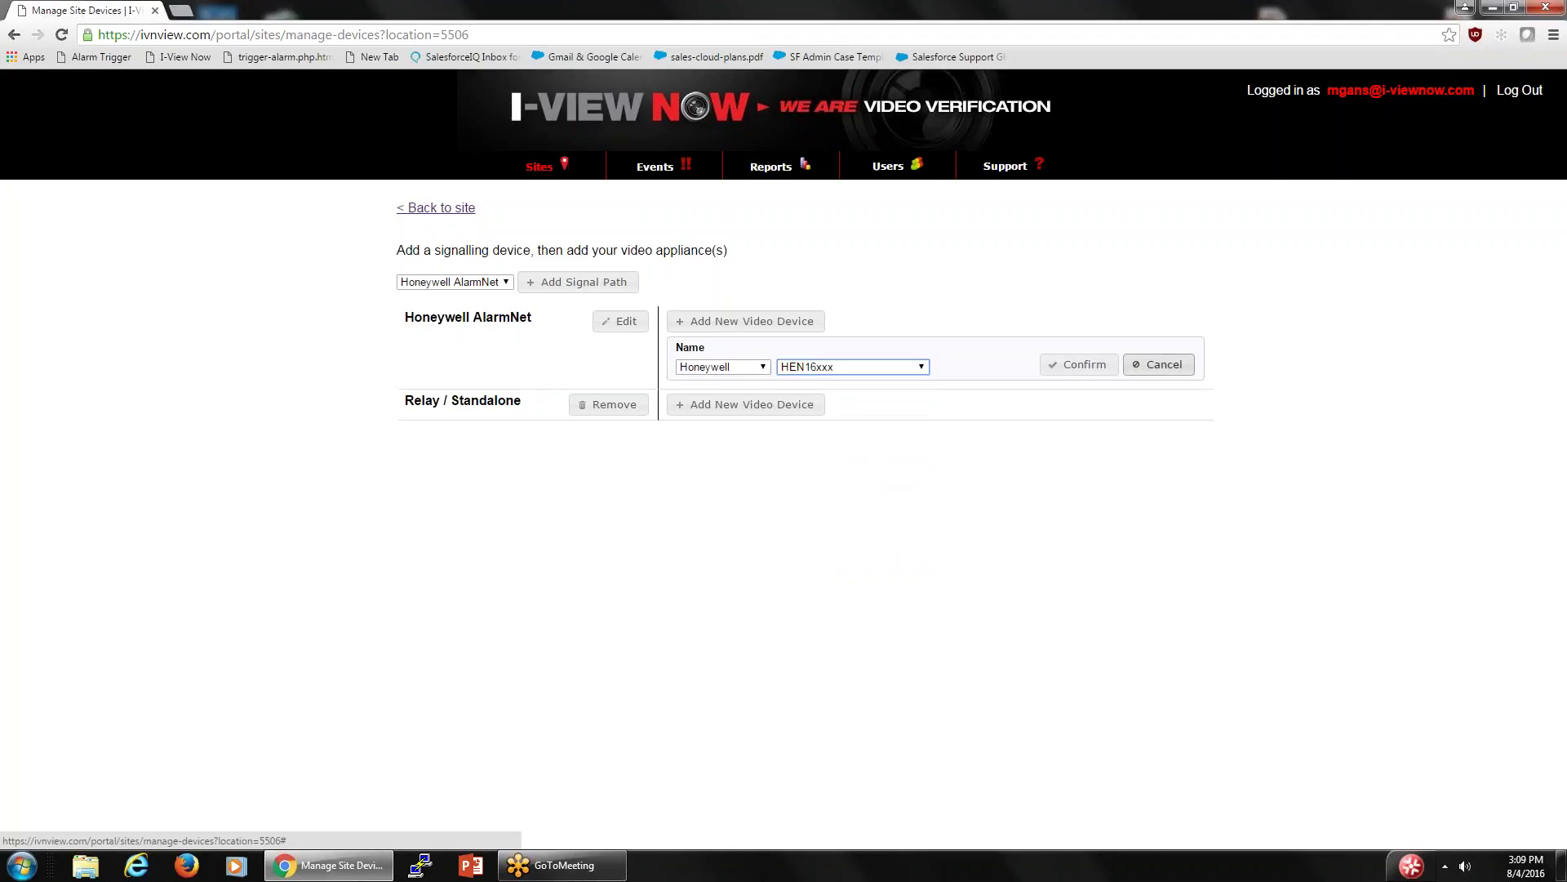
{"action": "left_click", "coordinate": [1074, 365]}
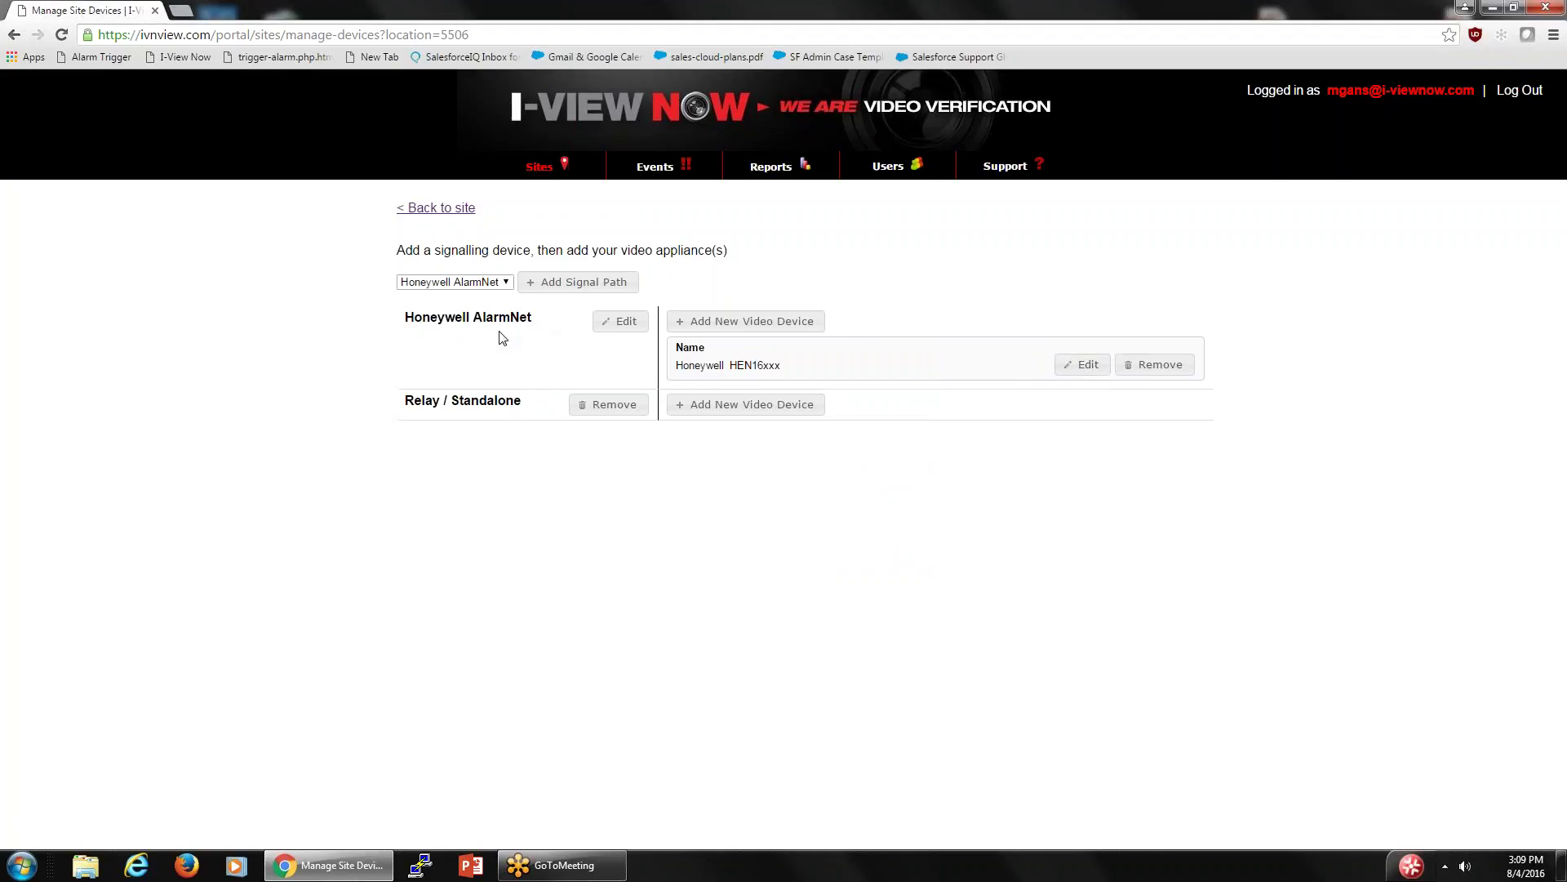
{"action": "left_click", "coordinate": [445, 211]}
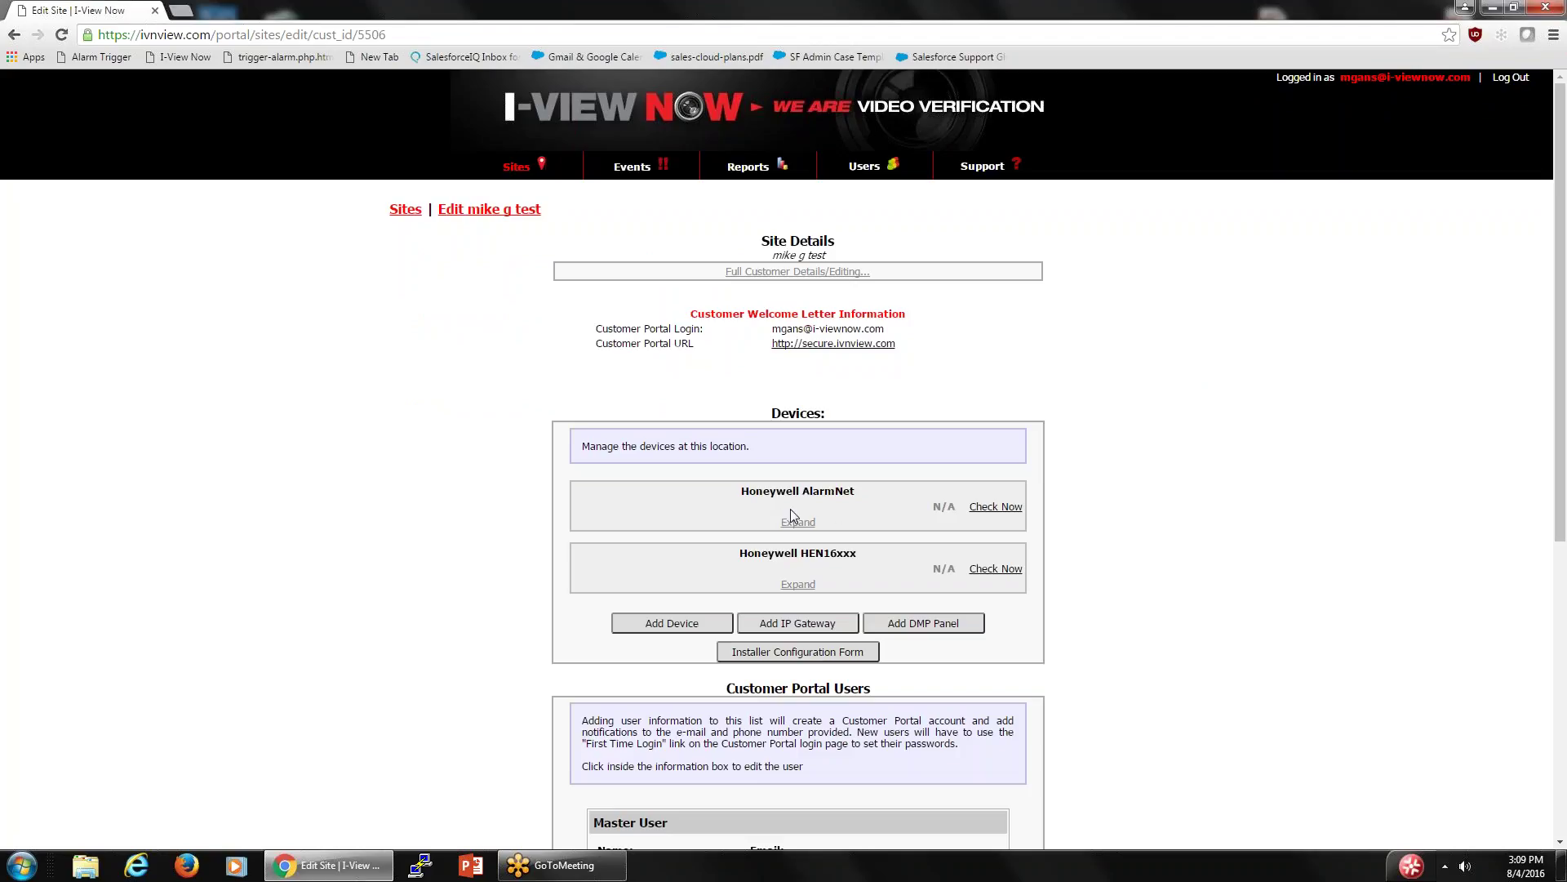
- Expand the Honeywell AlarmNet and HEN16xxx device panels to review their fields, then collapse them
{"action": "left_click", "coordinate": [799, 522]}
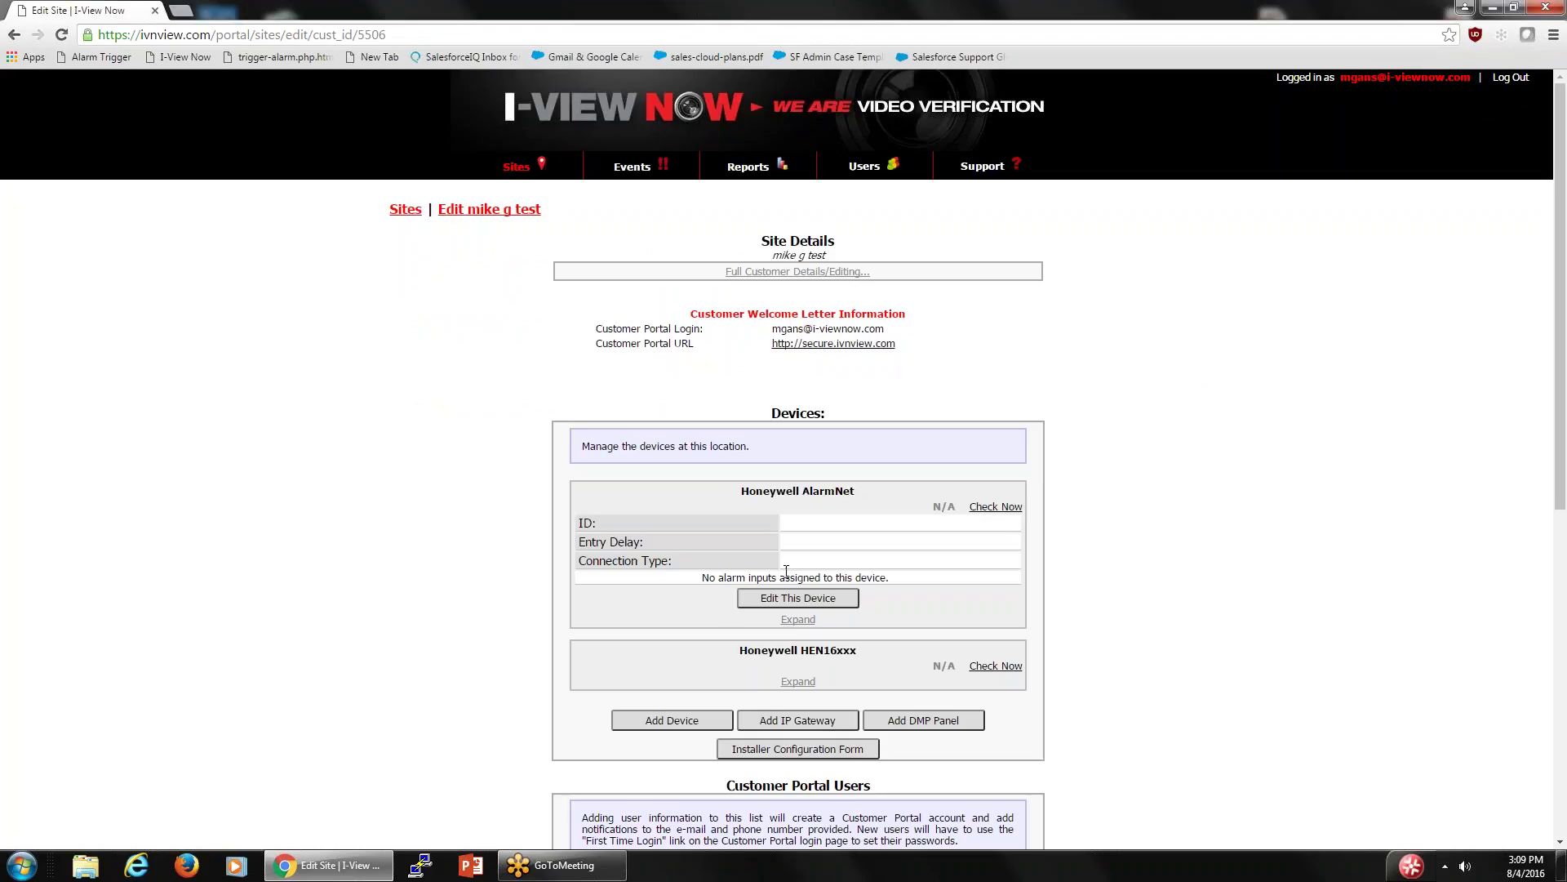
{"action": "left_click", "coordinate": [798, 683]}
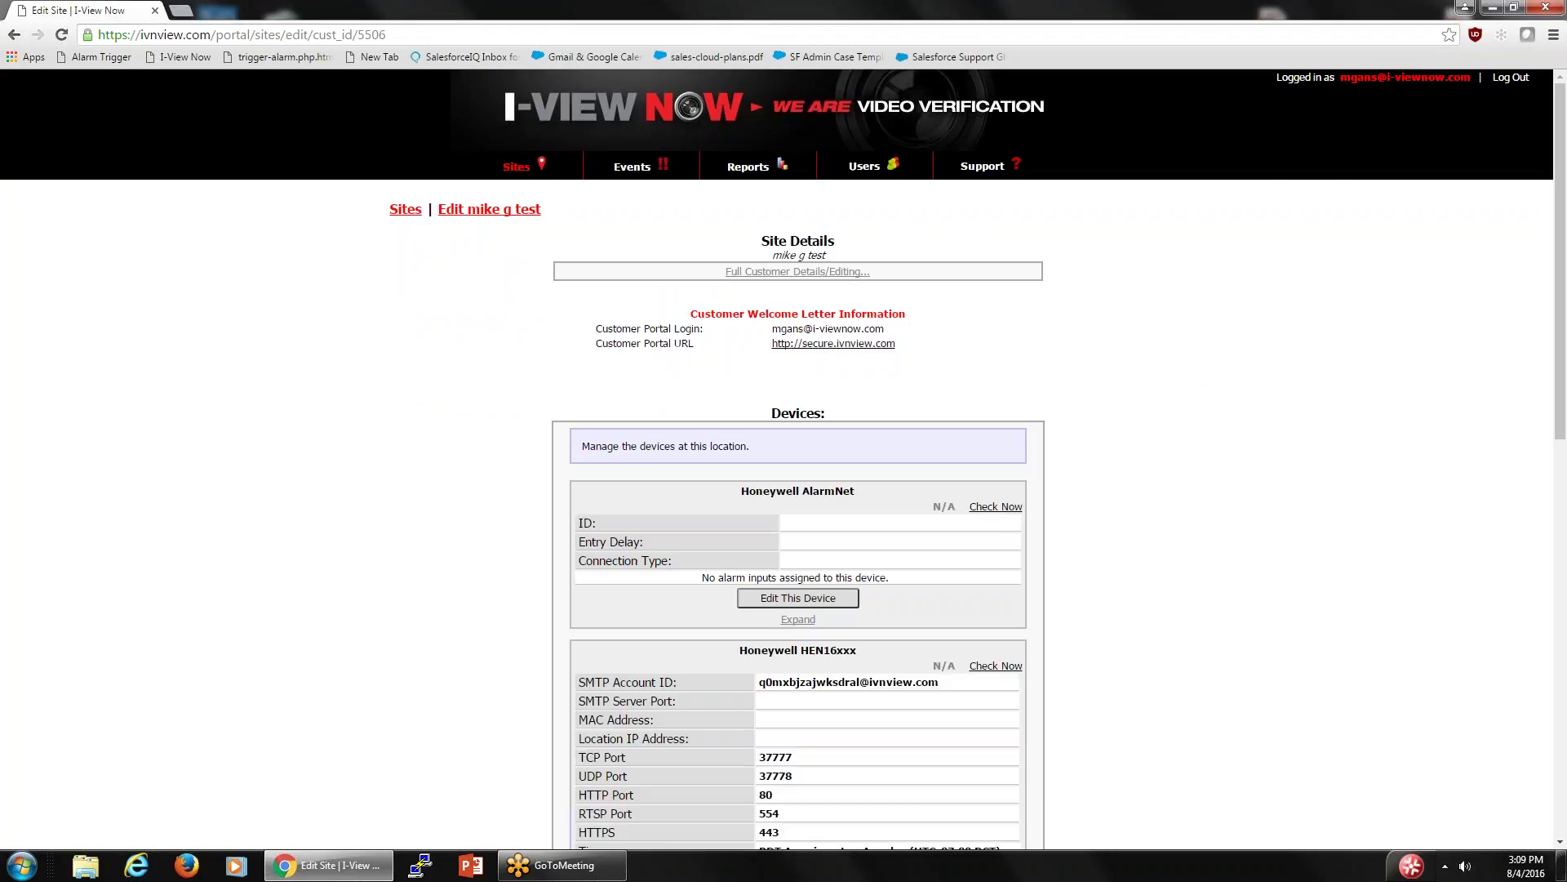
{"action": "left_click", "coordinate": [798, 619]}
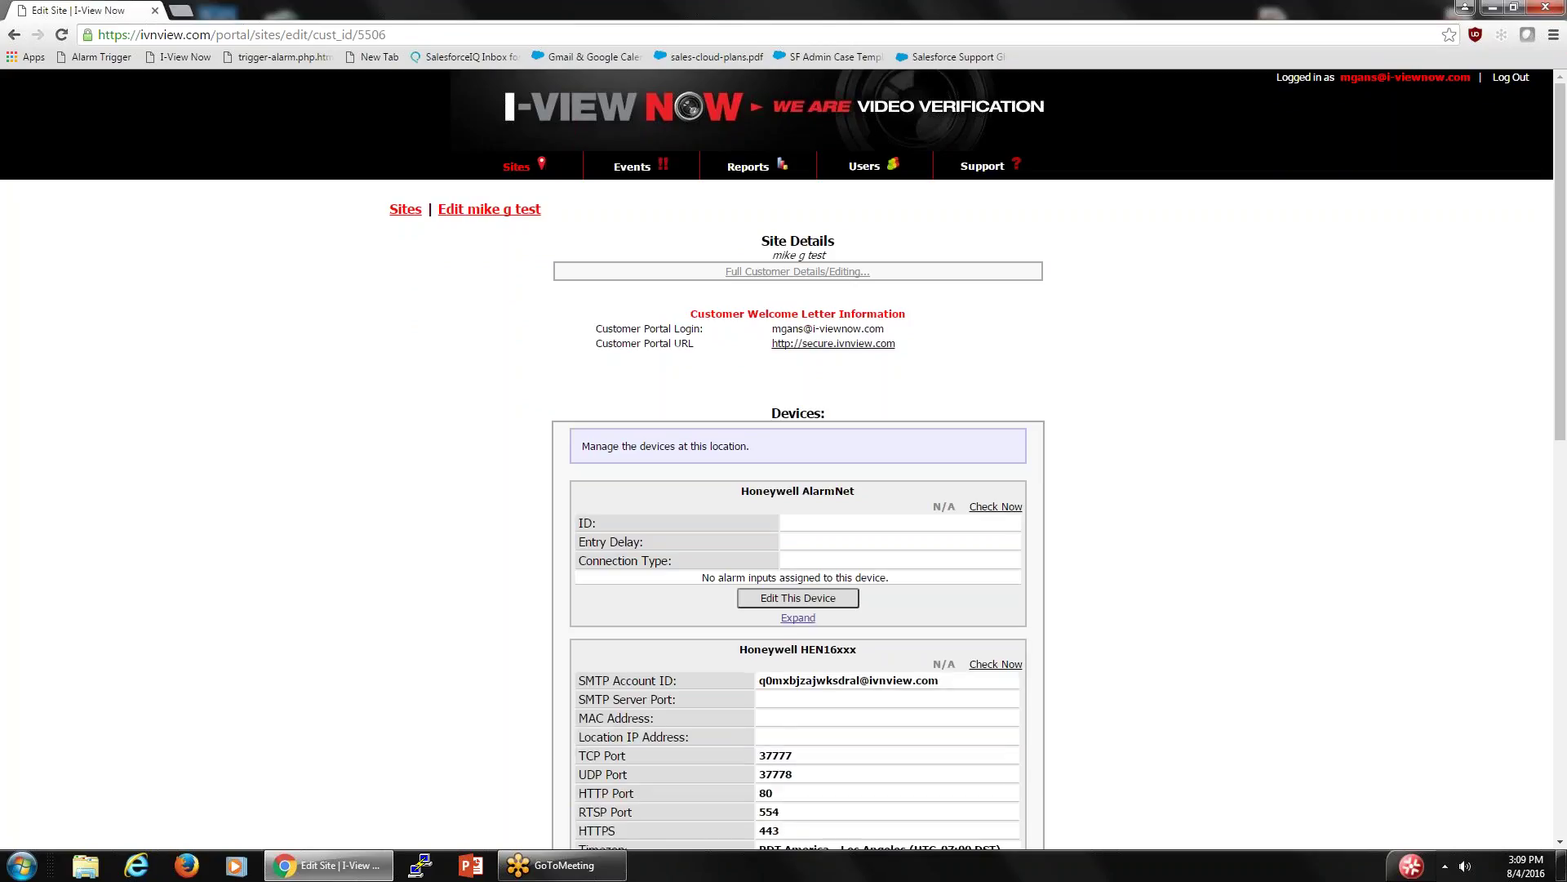
{"action": "scroll", "coordinate": [814, 820], "scroll_direction": "down", "scroll_amount": 2}
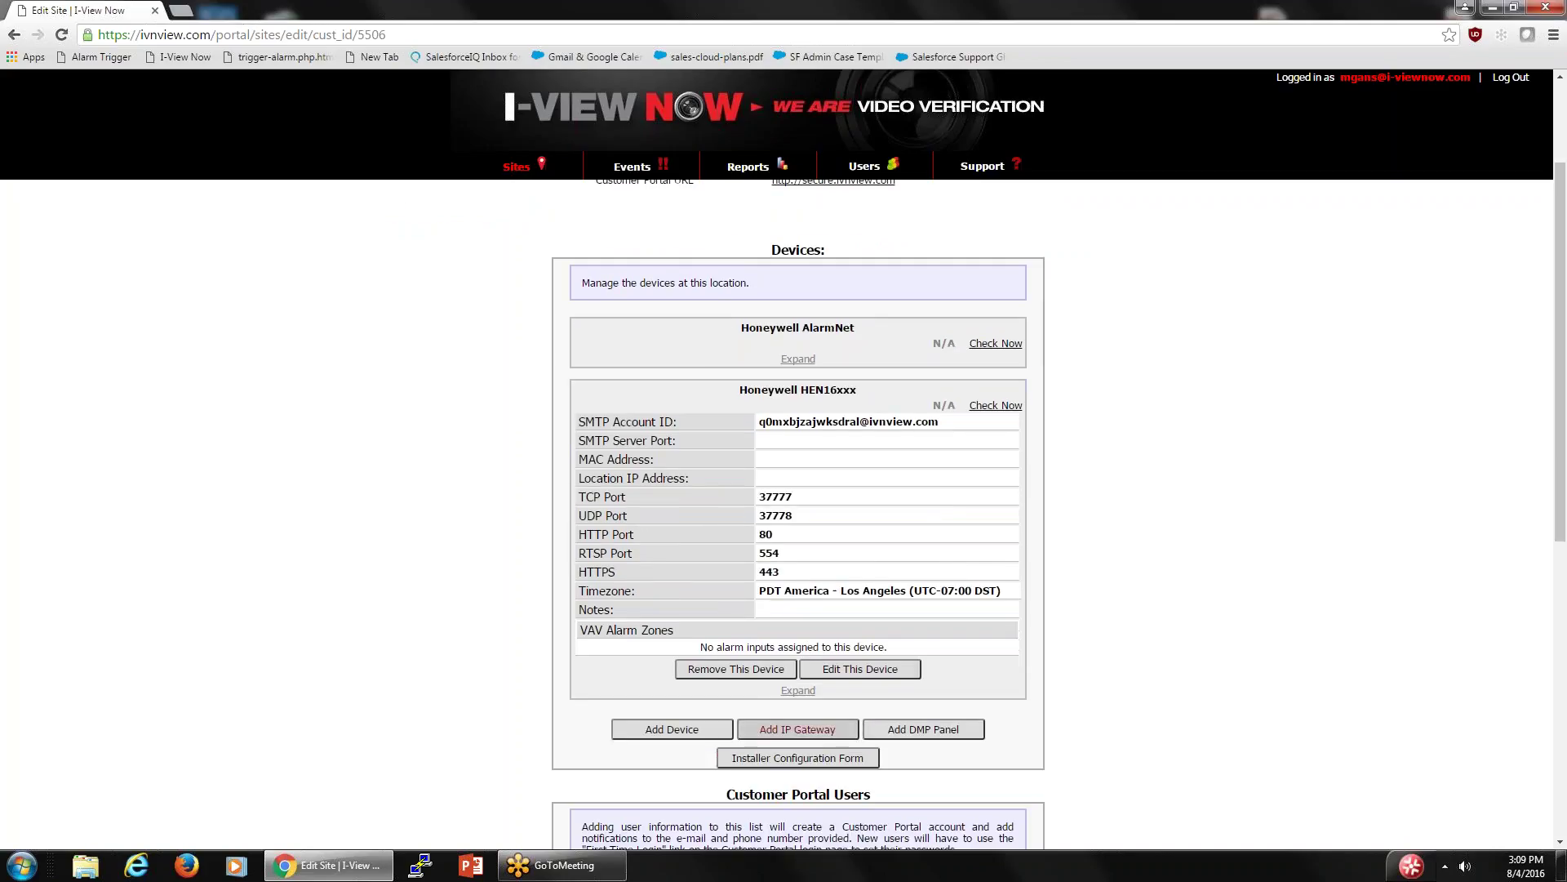
{"action": "left_click", "coordinate": [796, 691]}
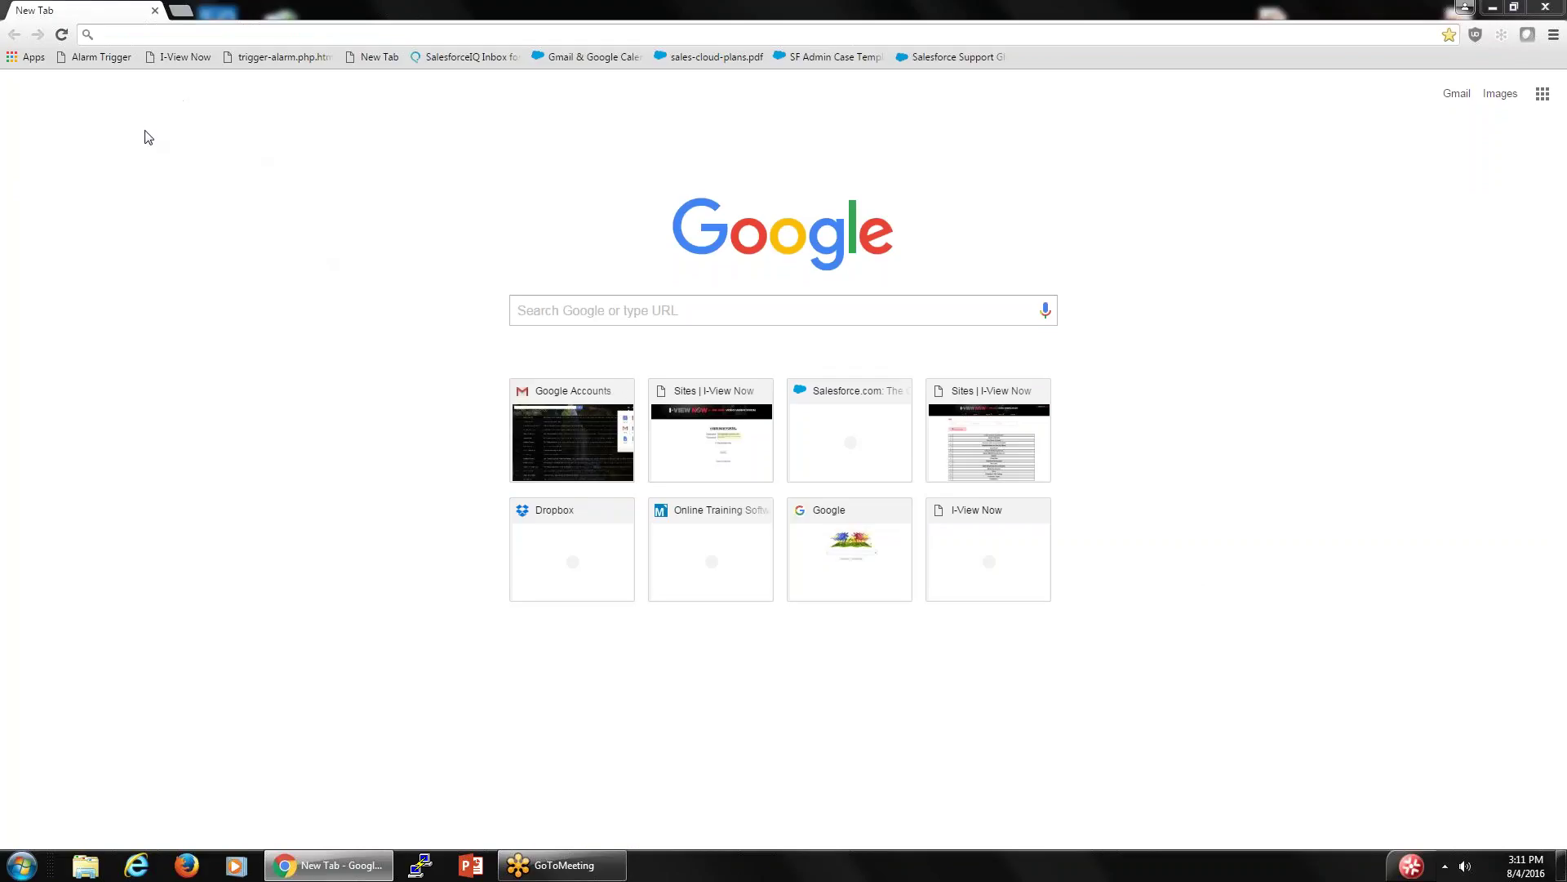
- Navigate Chrome to enat.ivndemo.com to load the eNat Site Test page
{"action": "left_click", "coordinate": [123, 34]}
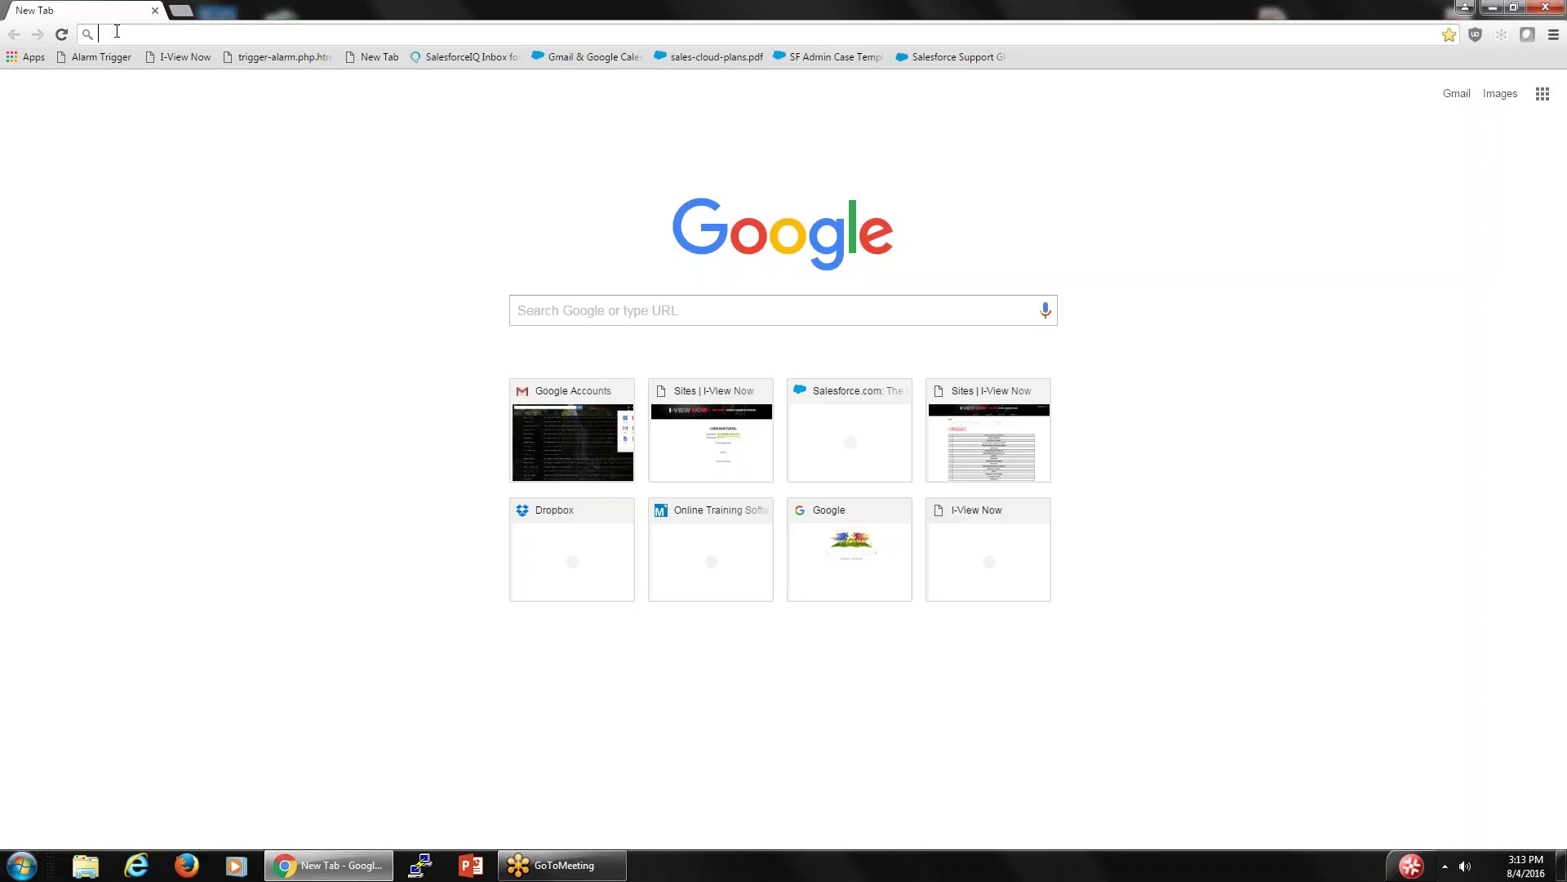
{"action": "type", "text": "h"}
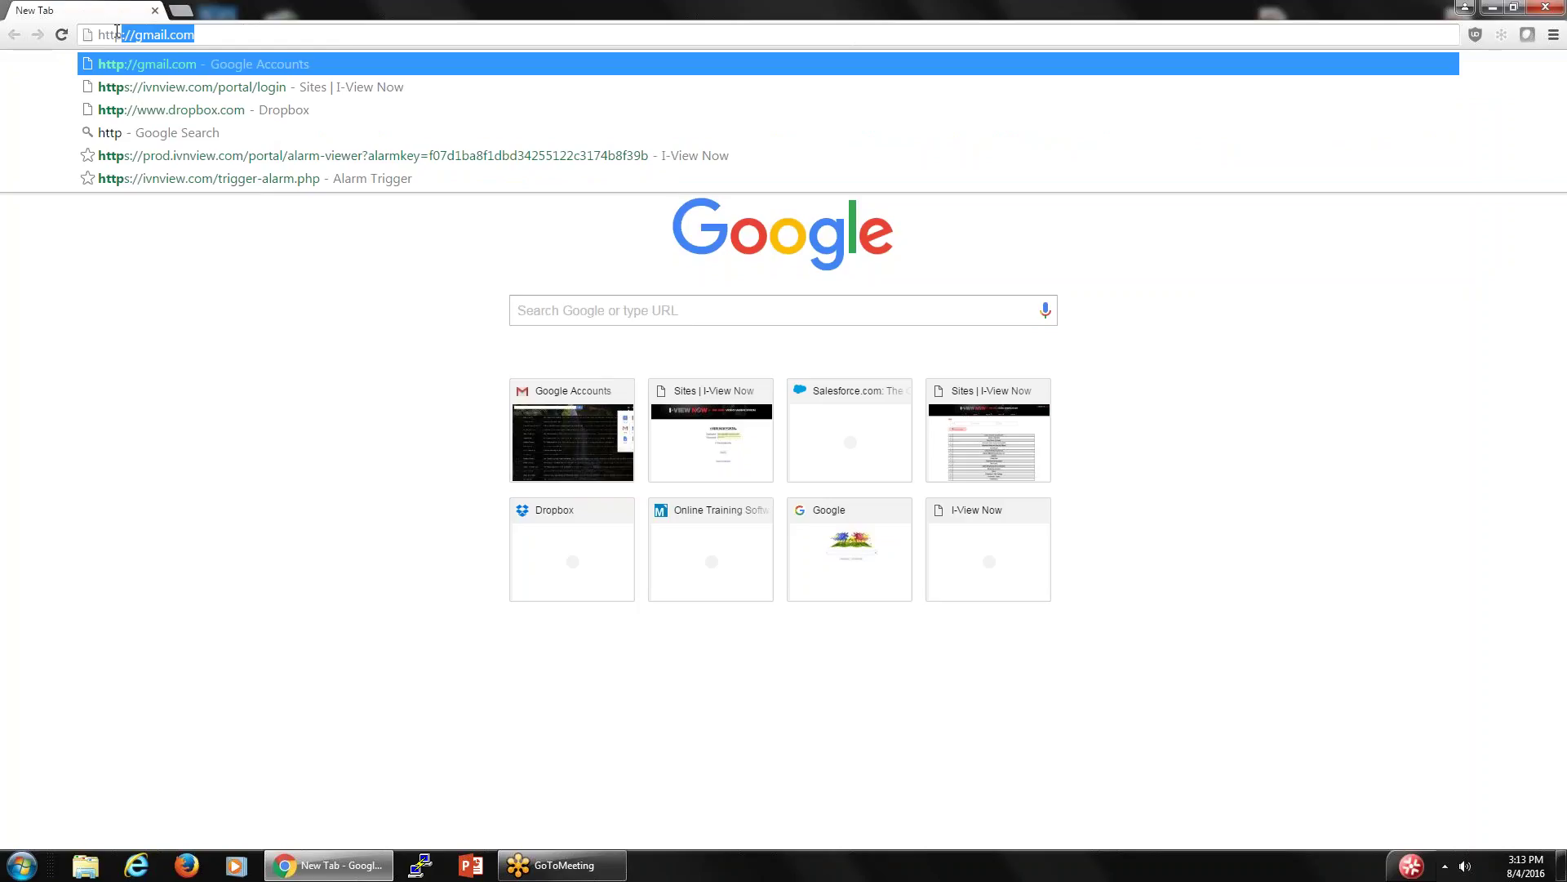
{"action": "type", "text": "://"}
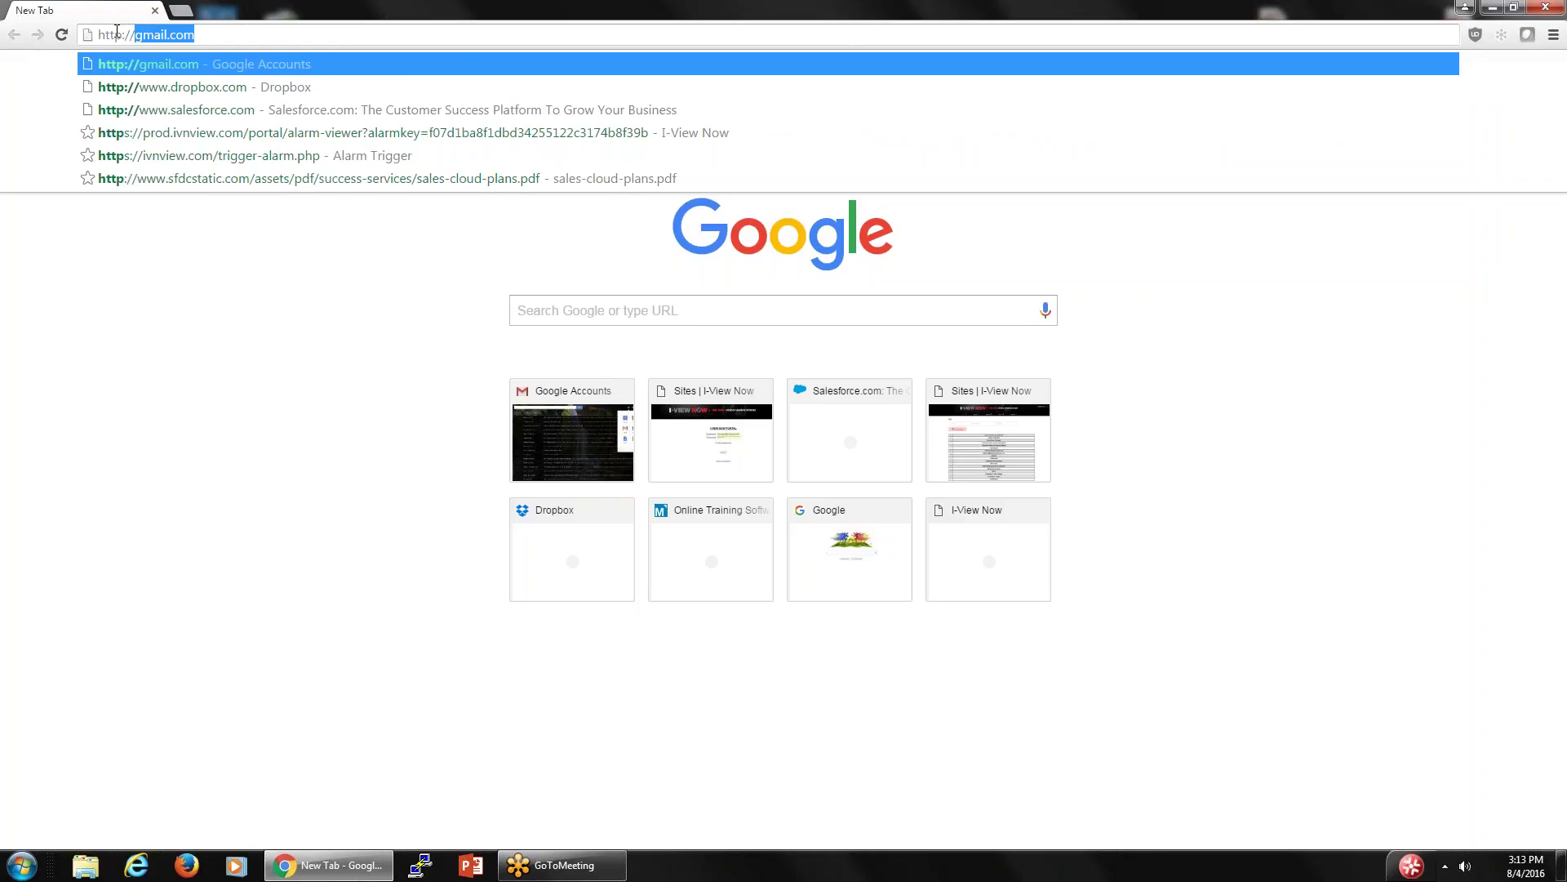
{"action": "type", "text": "enat"}
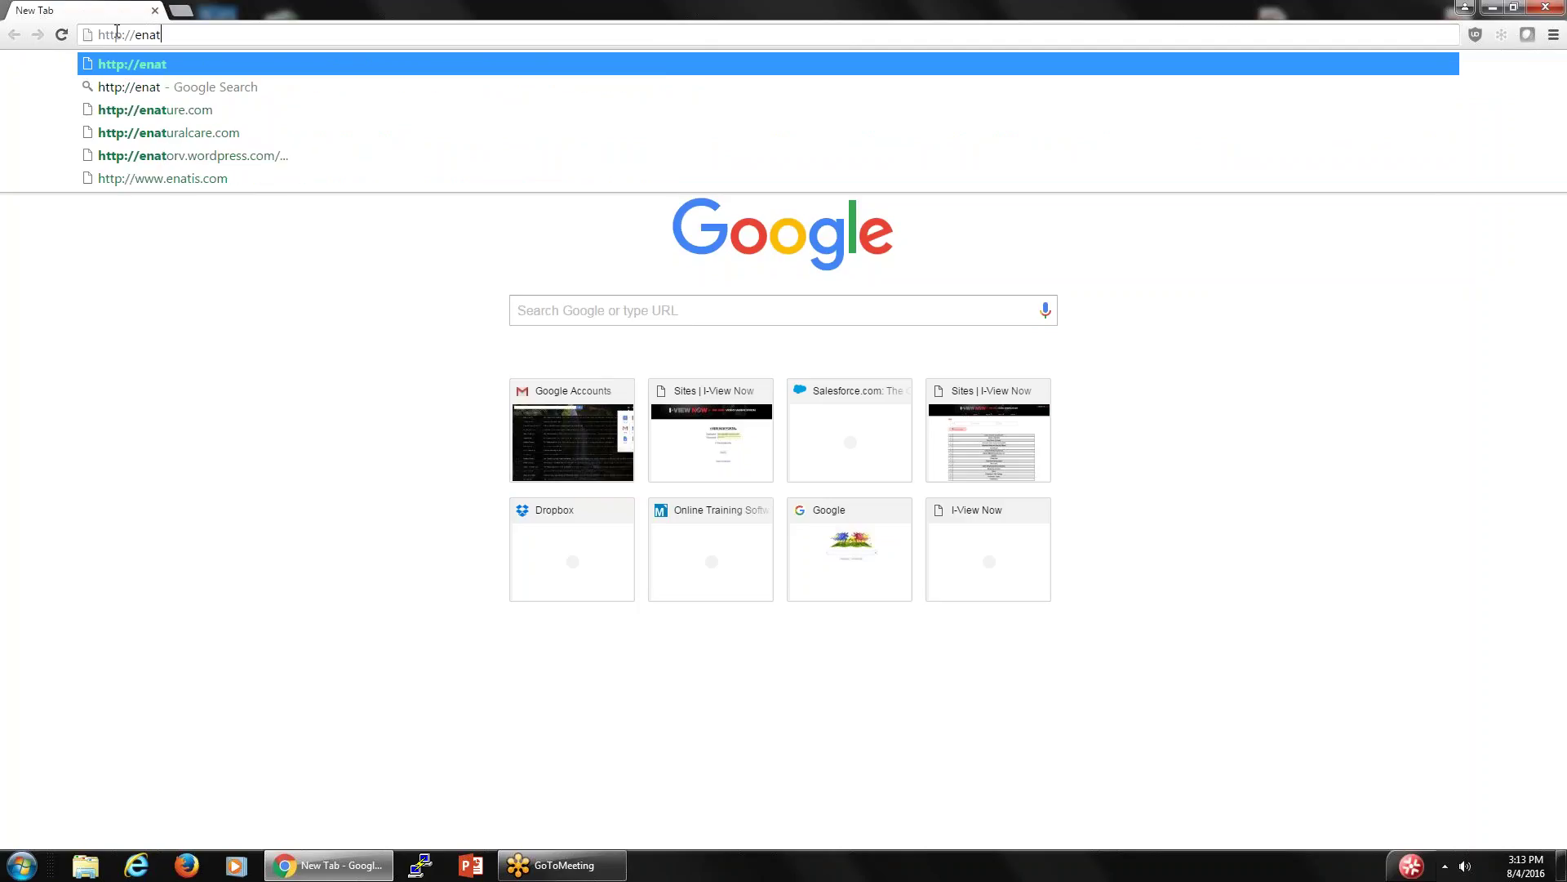
{"action": "type", "text": "."}
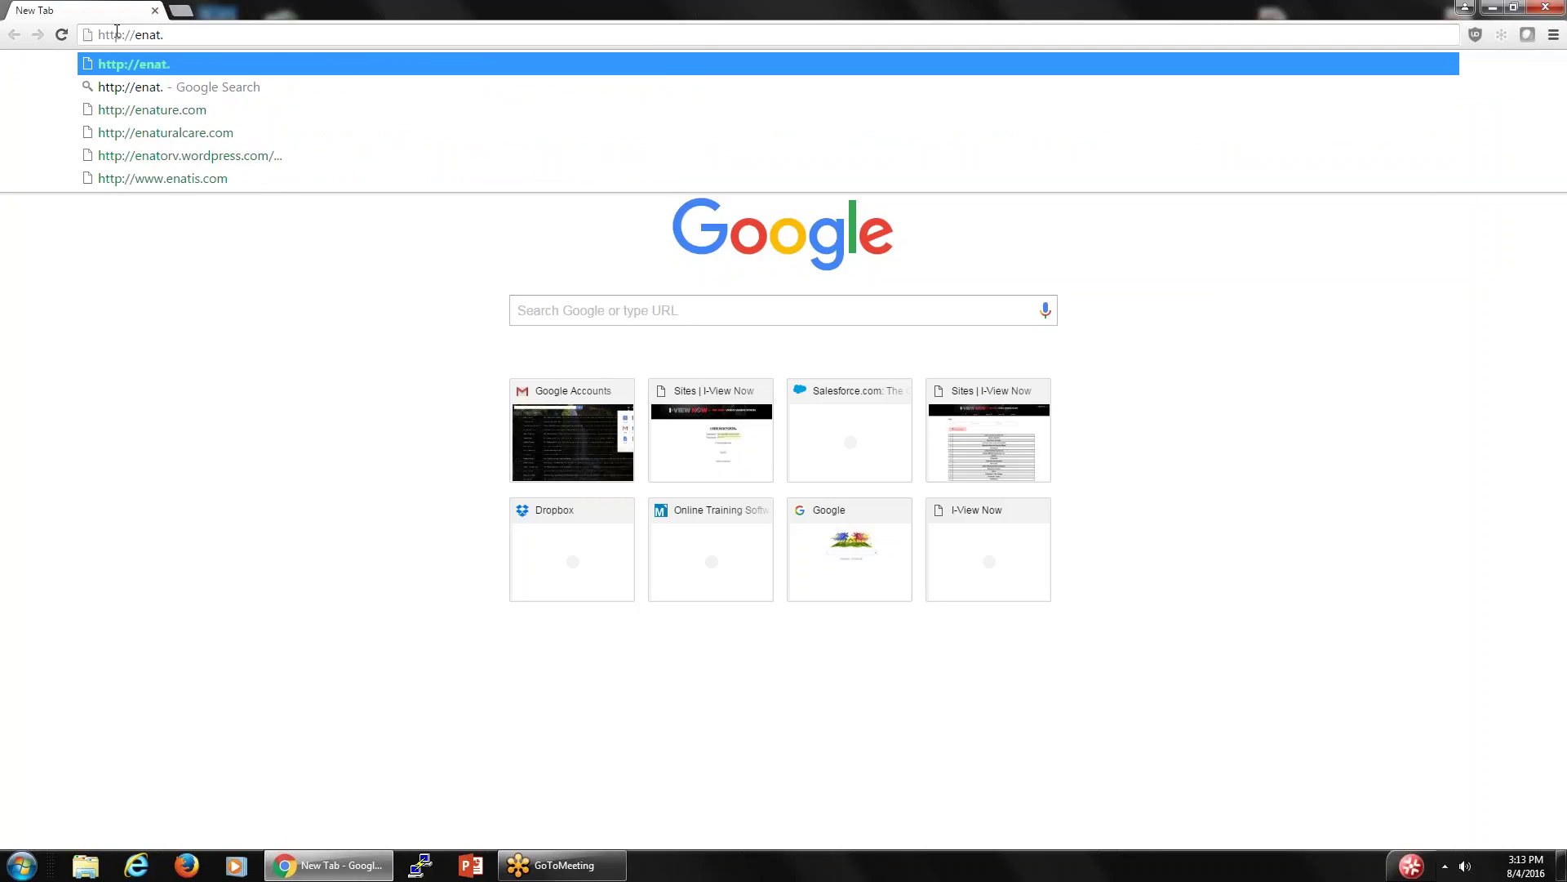
{"action": "type", "text": "ivndem"}
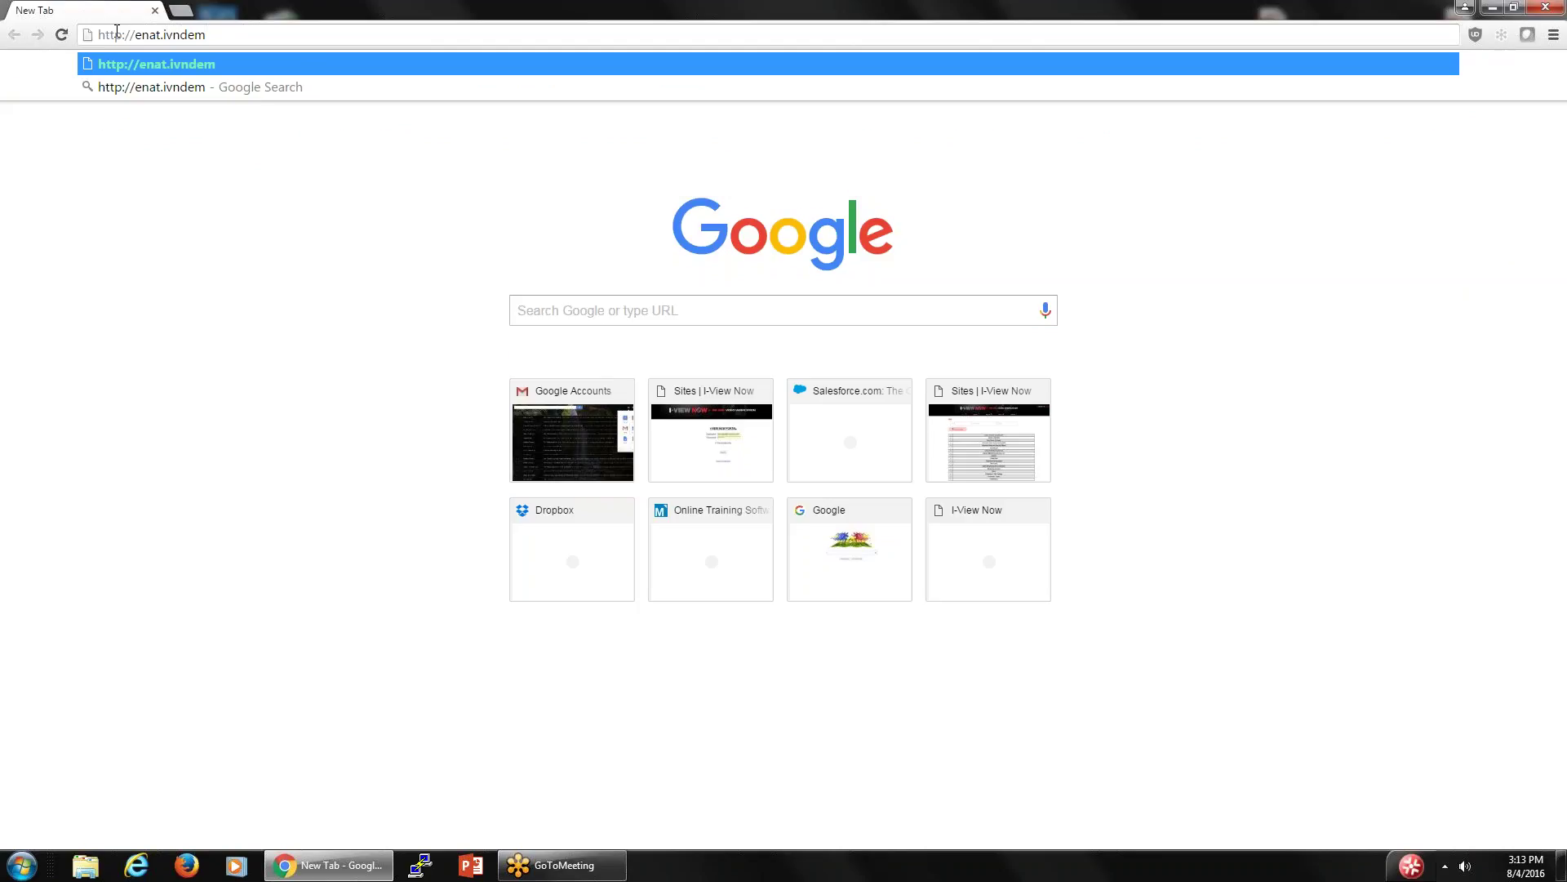
{"action": "type", "text": "o.com"}
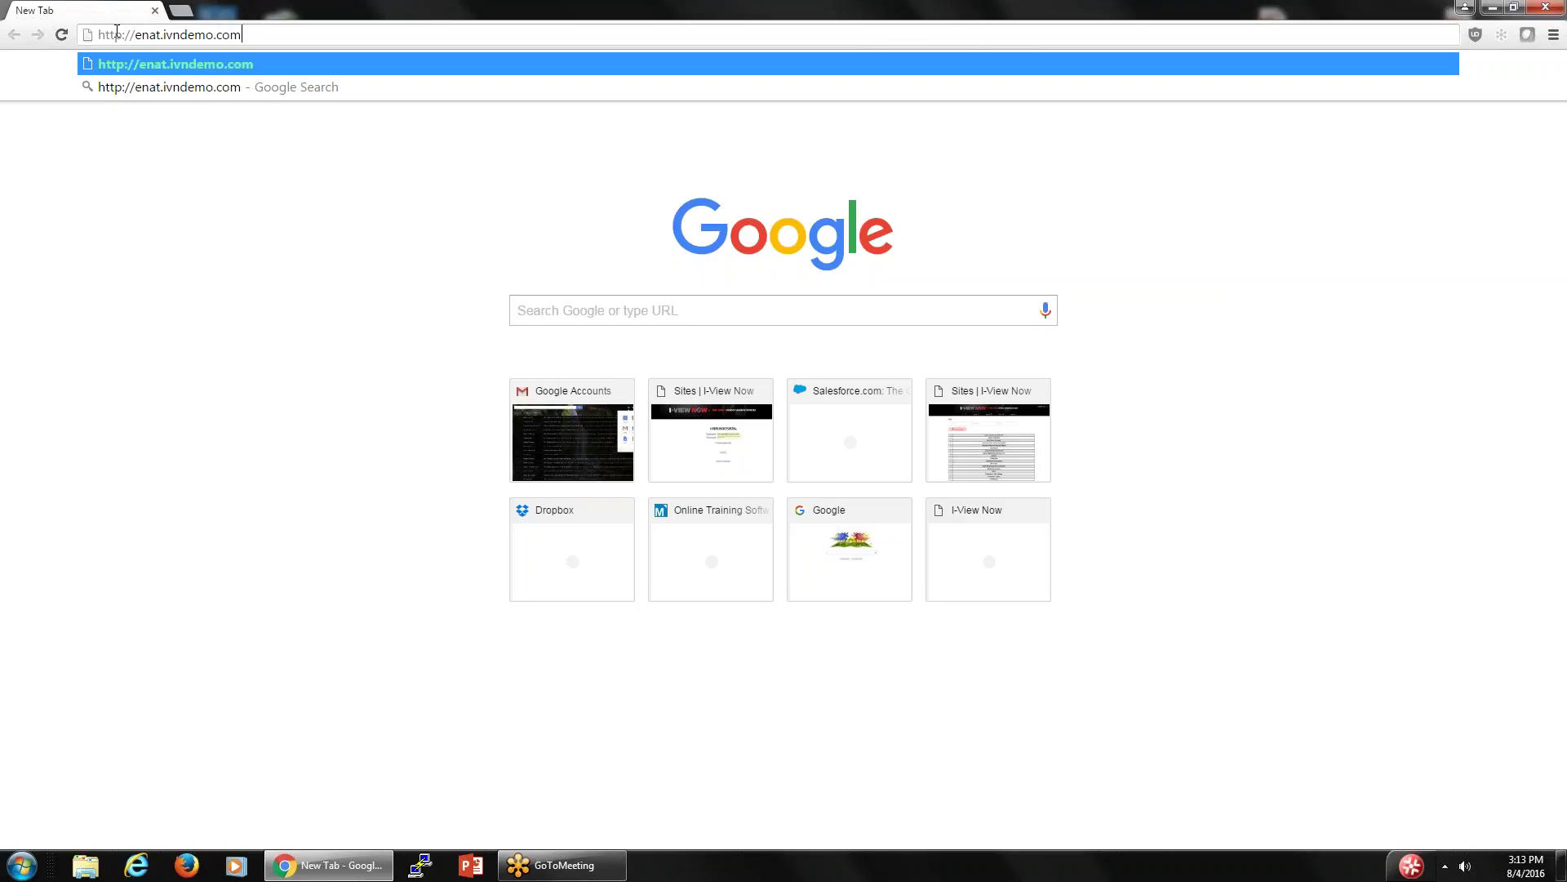
{"action": "key", "text": "Return"}
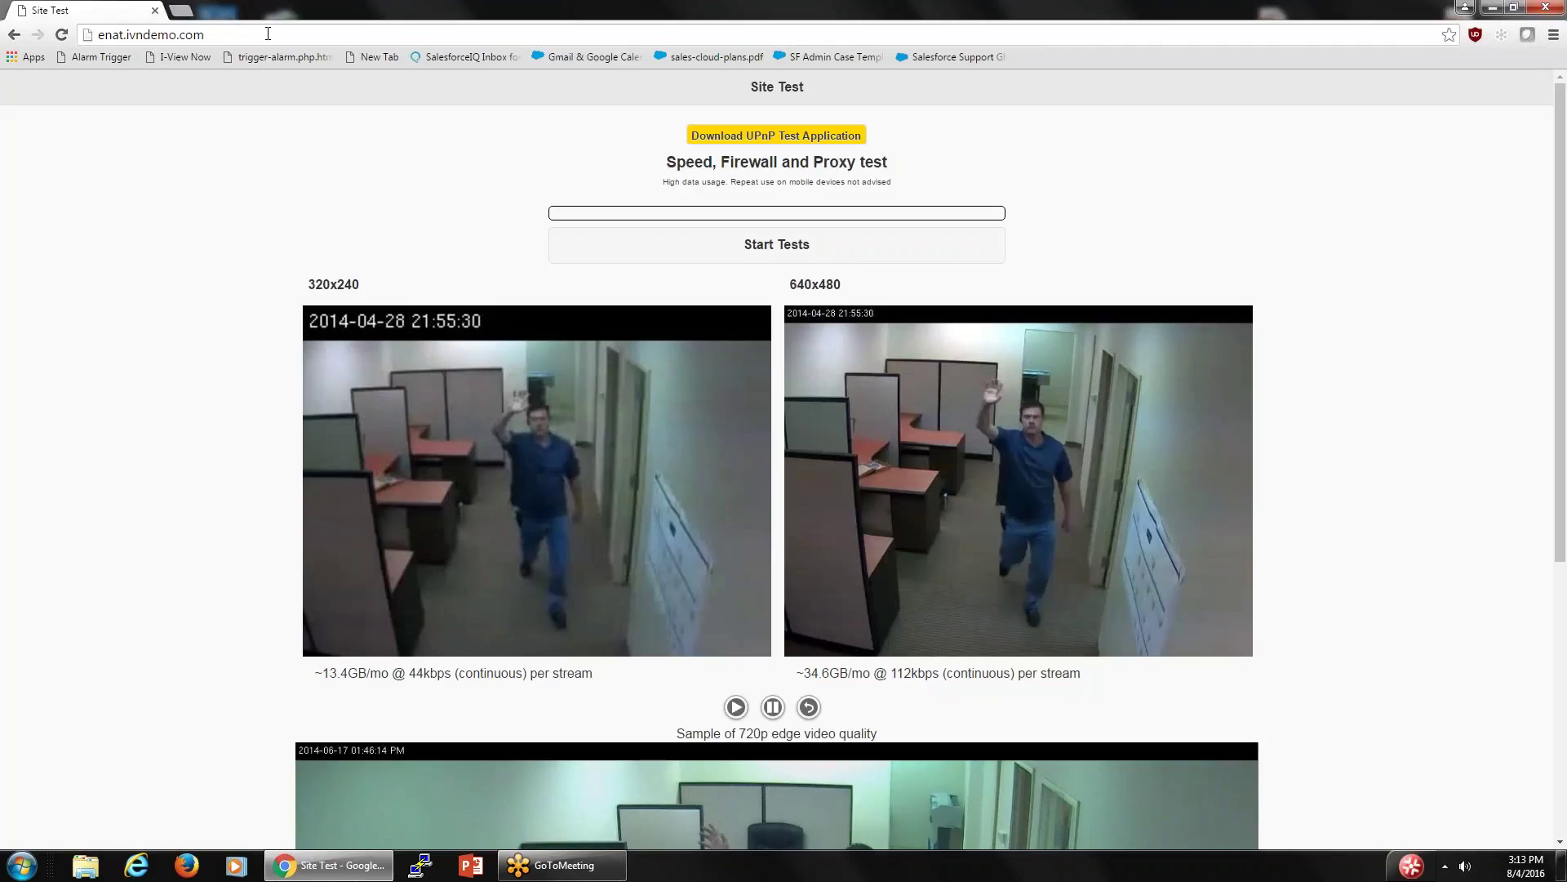
- Download the UPnP test application and run eNat (2).exe past the security warning
{"action": "left_click", "coordinate": [768, 137]}
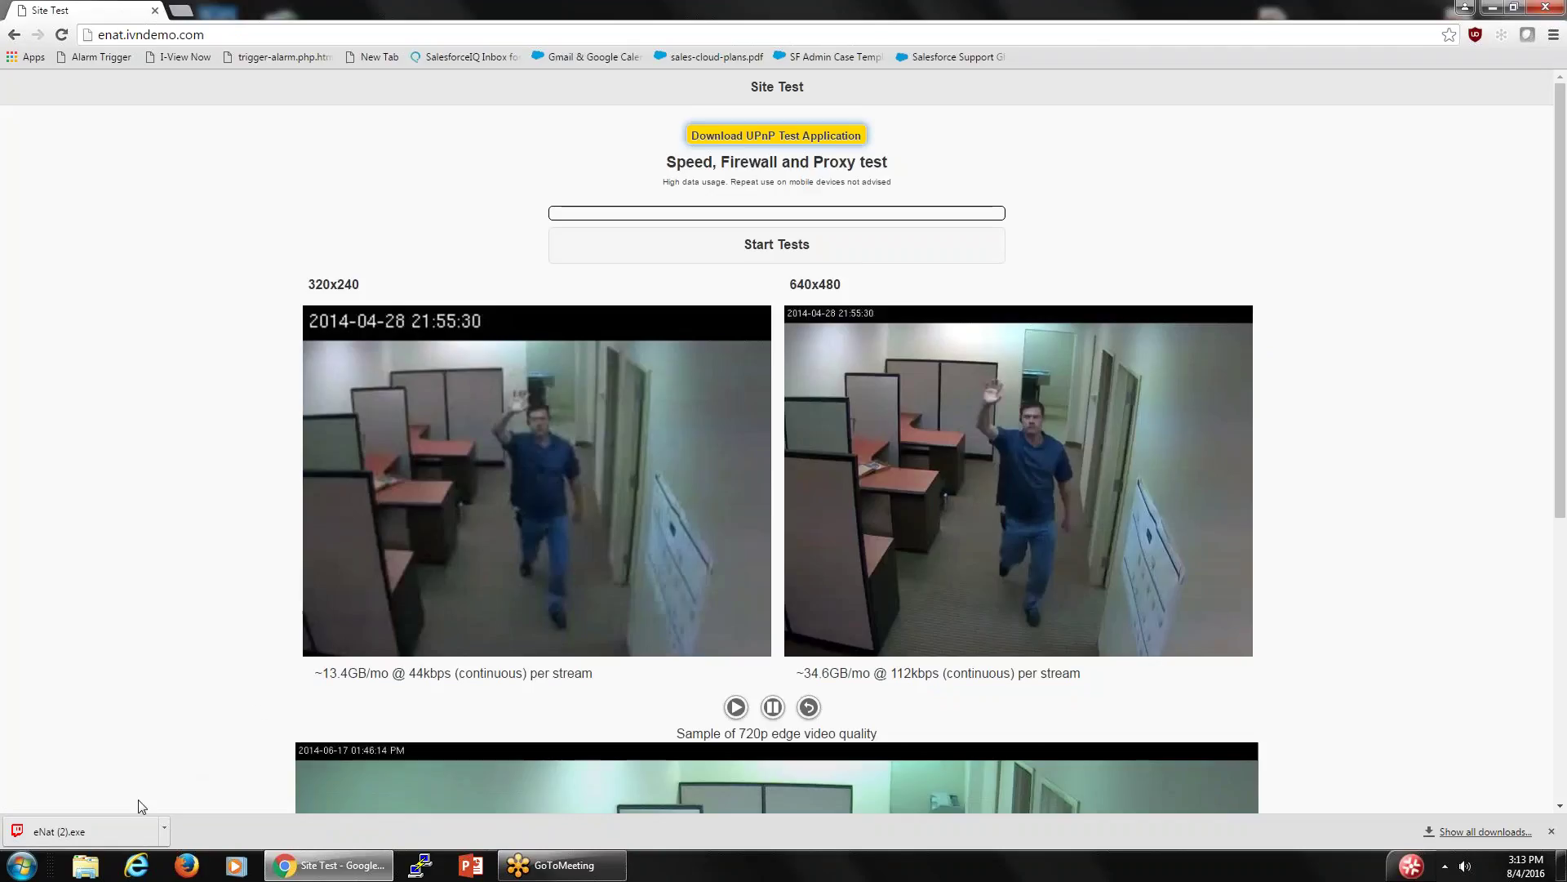
{"action": "left_click", "coordinate": [109, 834]}
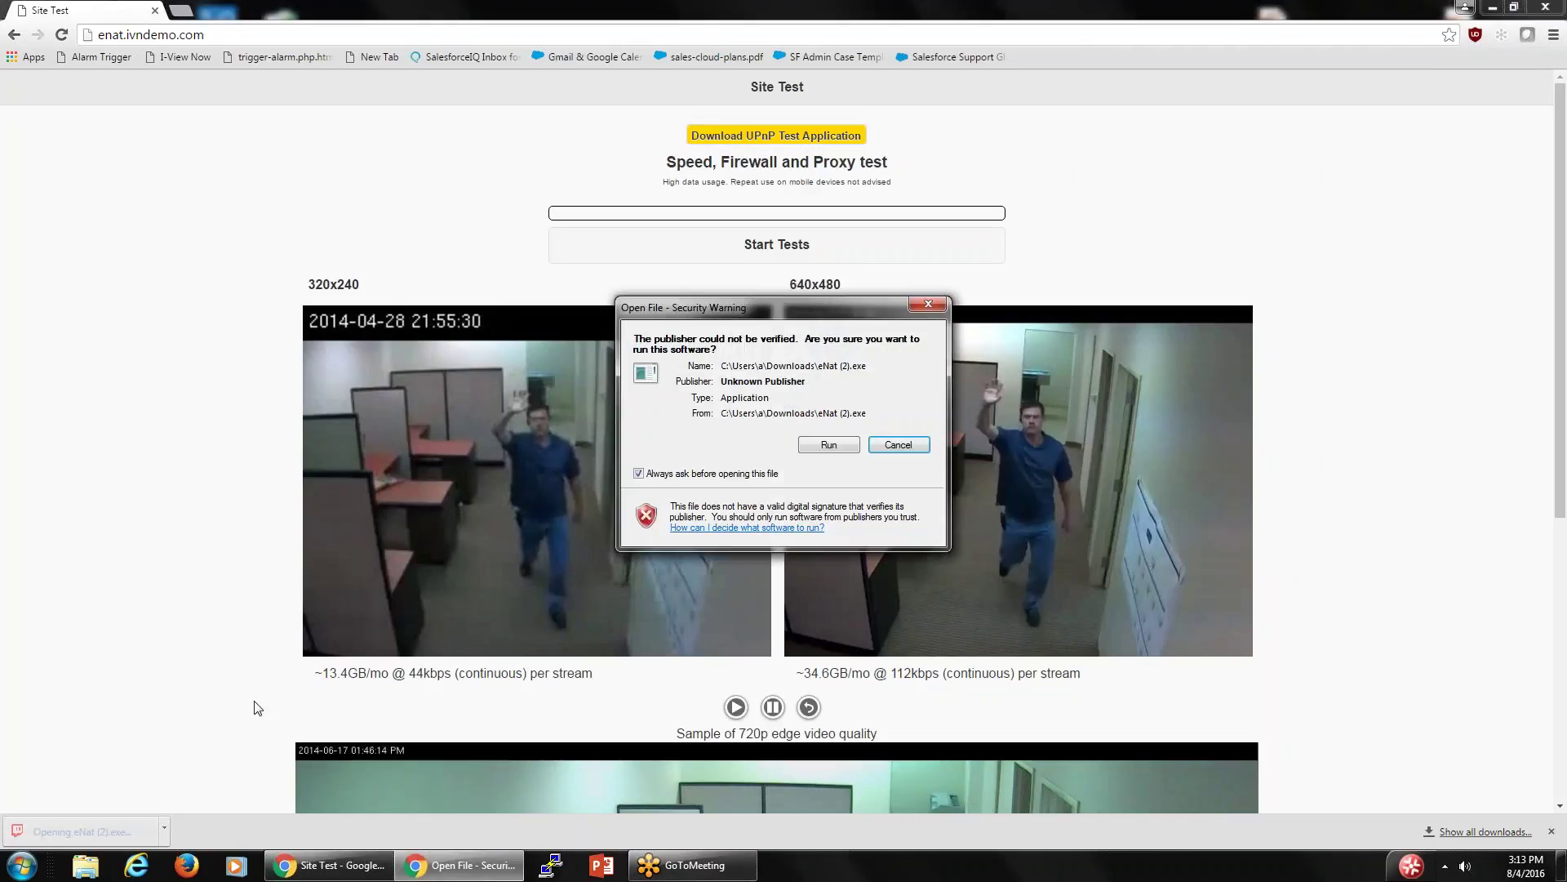
{"action": "left_click", "coordinate": [829, 444]}
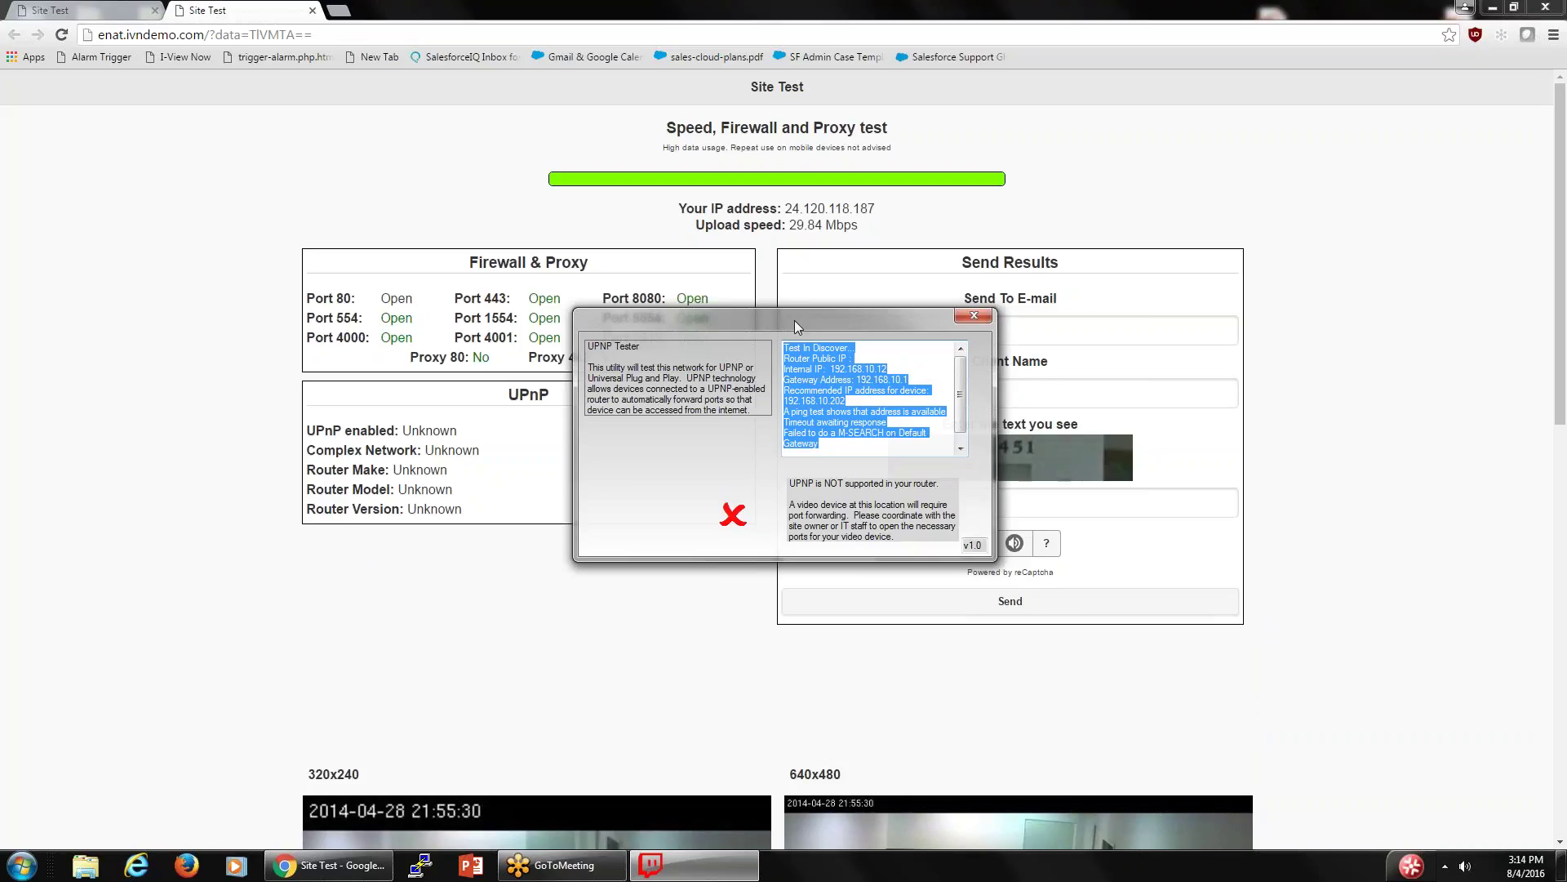
- Move the UPnP Tester aside to see port results, then close it and the second Site Test tab
{"action": "left_click_drag", "start_coordinate": [795, 320], "coordinate": [741, 507]}
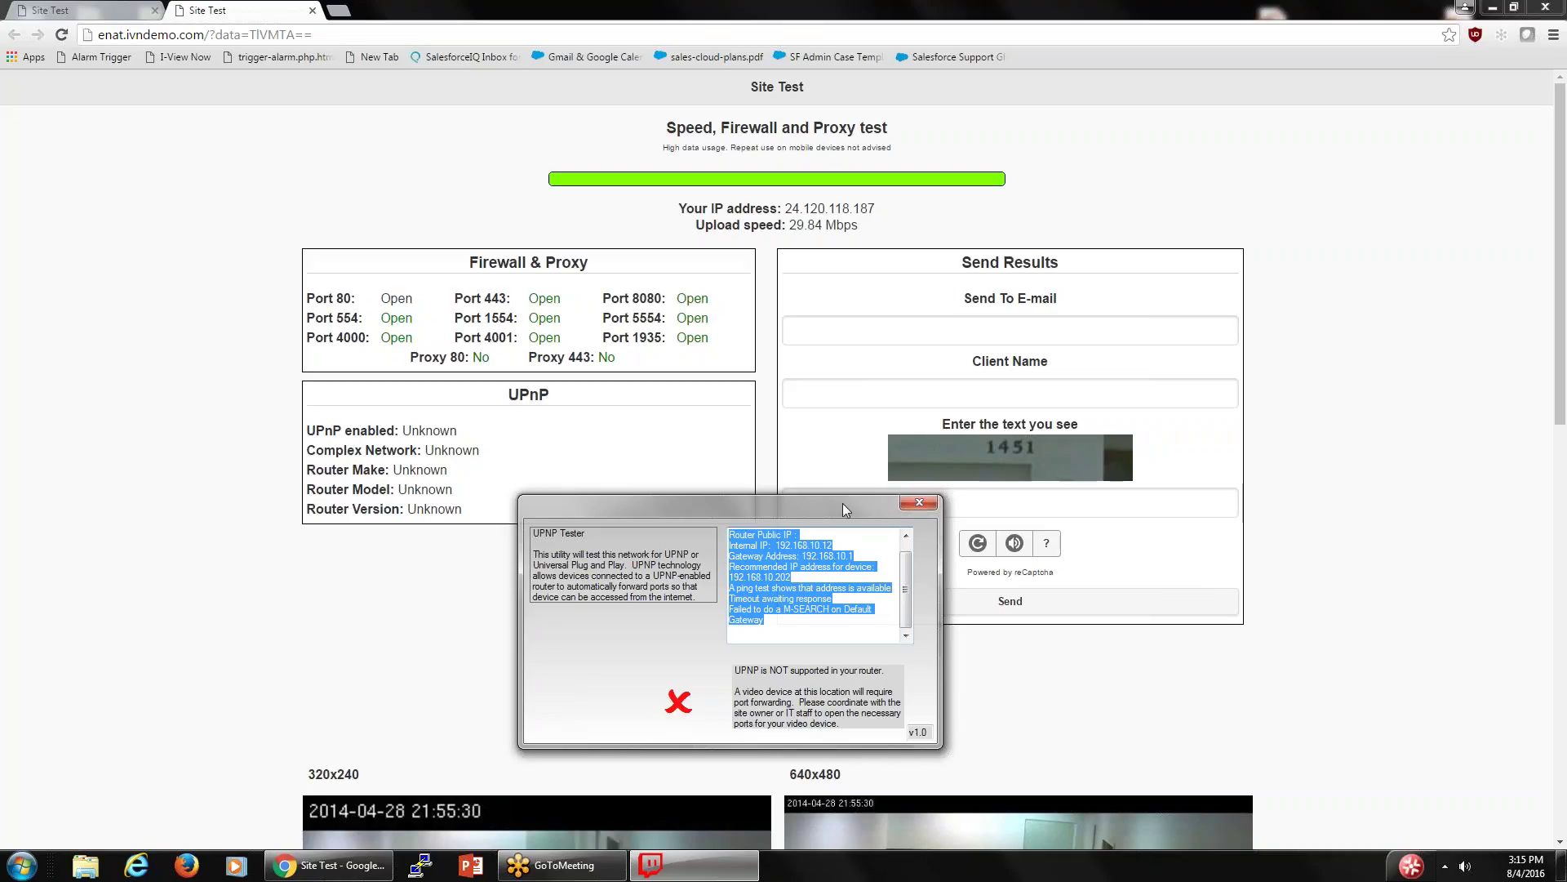
{"action": "left_click_drag", "start_coordinate": [843, 503], "coordinate": [828, 299]}
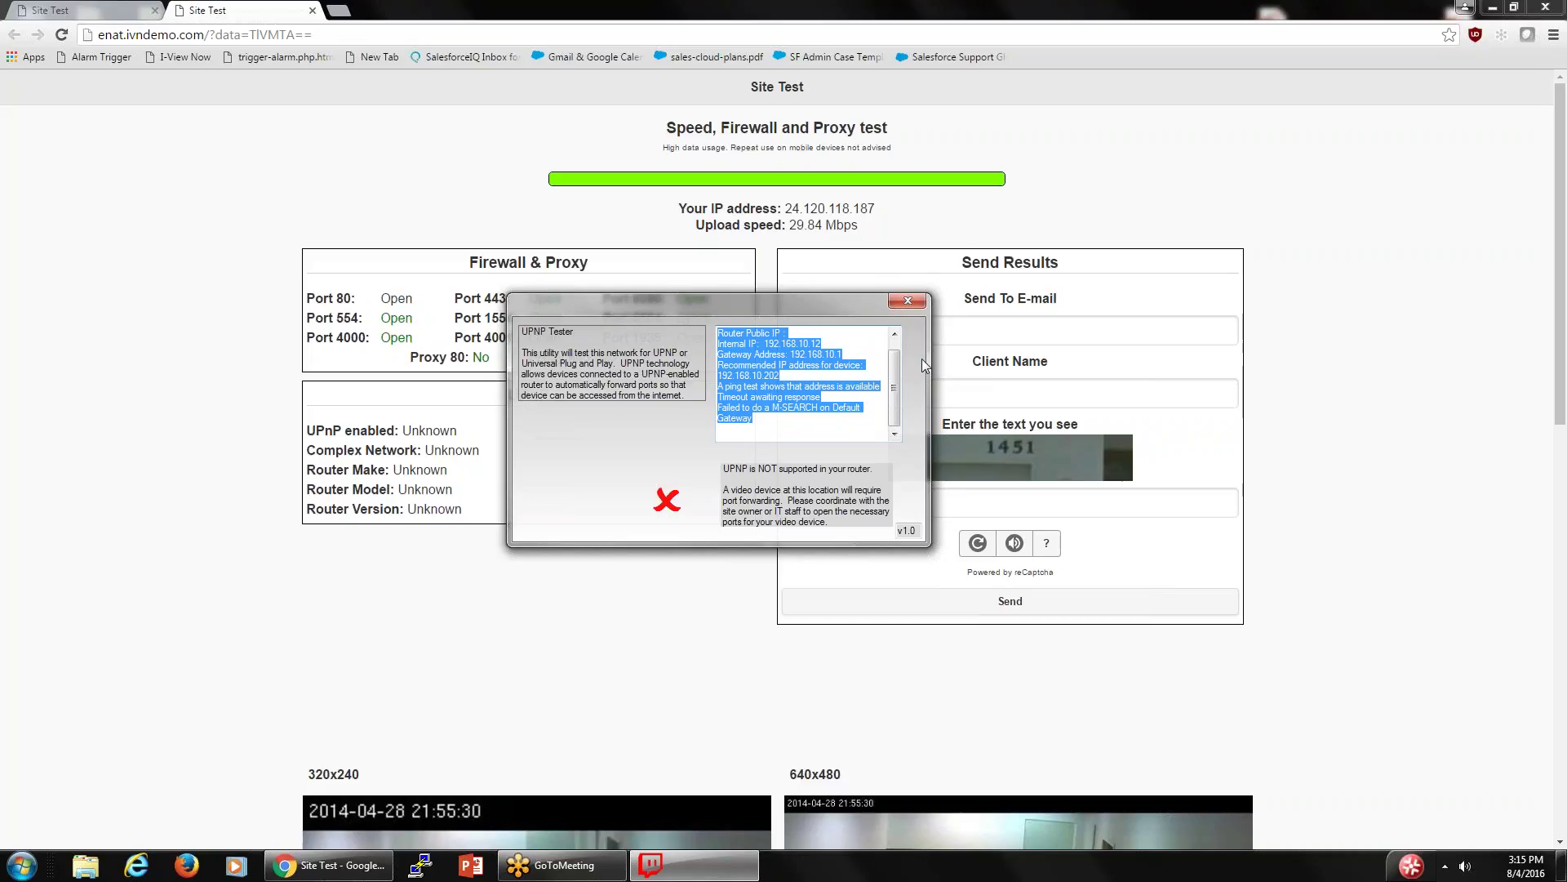
{"action": "left_click", "coordinate": [902, 300]}
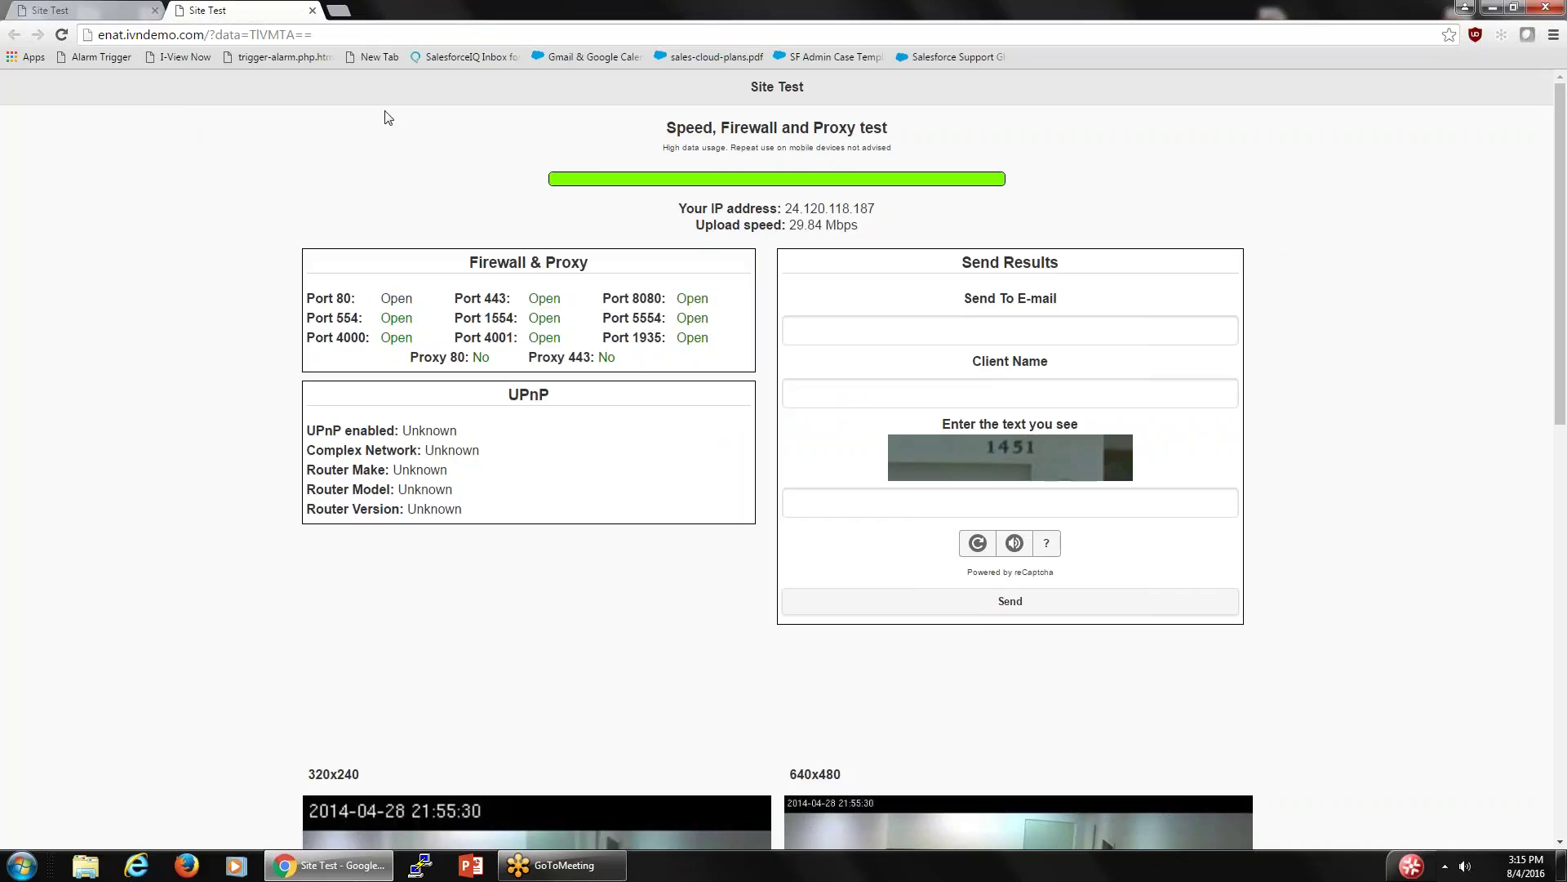
{"action": "left_click", "coordinate": [311, 10]}
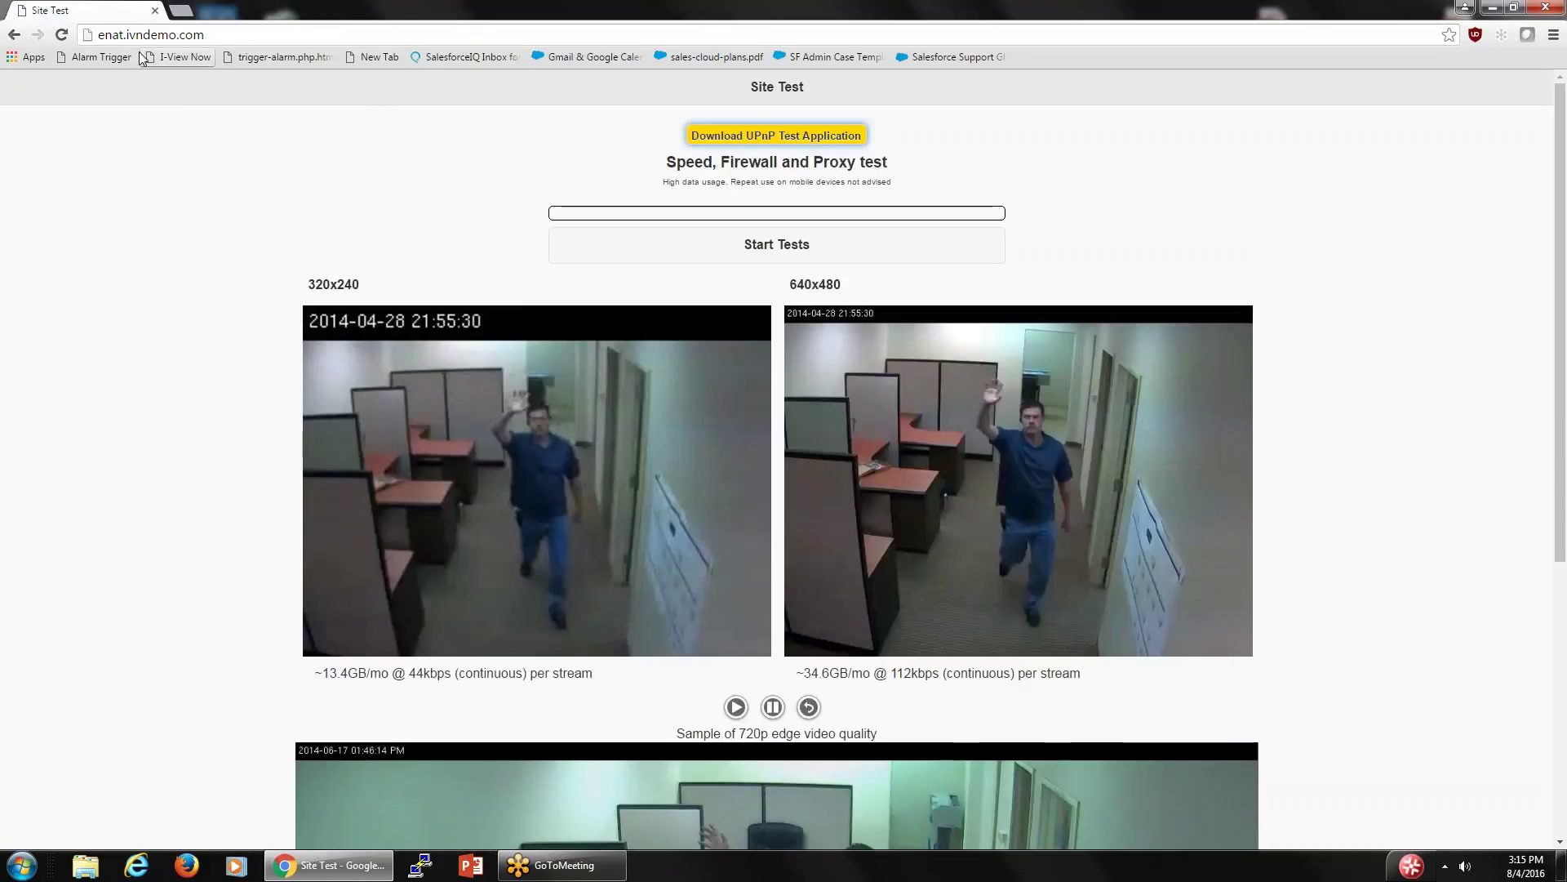
- Restart Chrome and load the ivnview.com/portal login page
{"action": "left_click", "coordinate": [155, 12]}
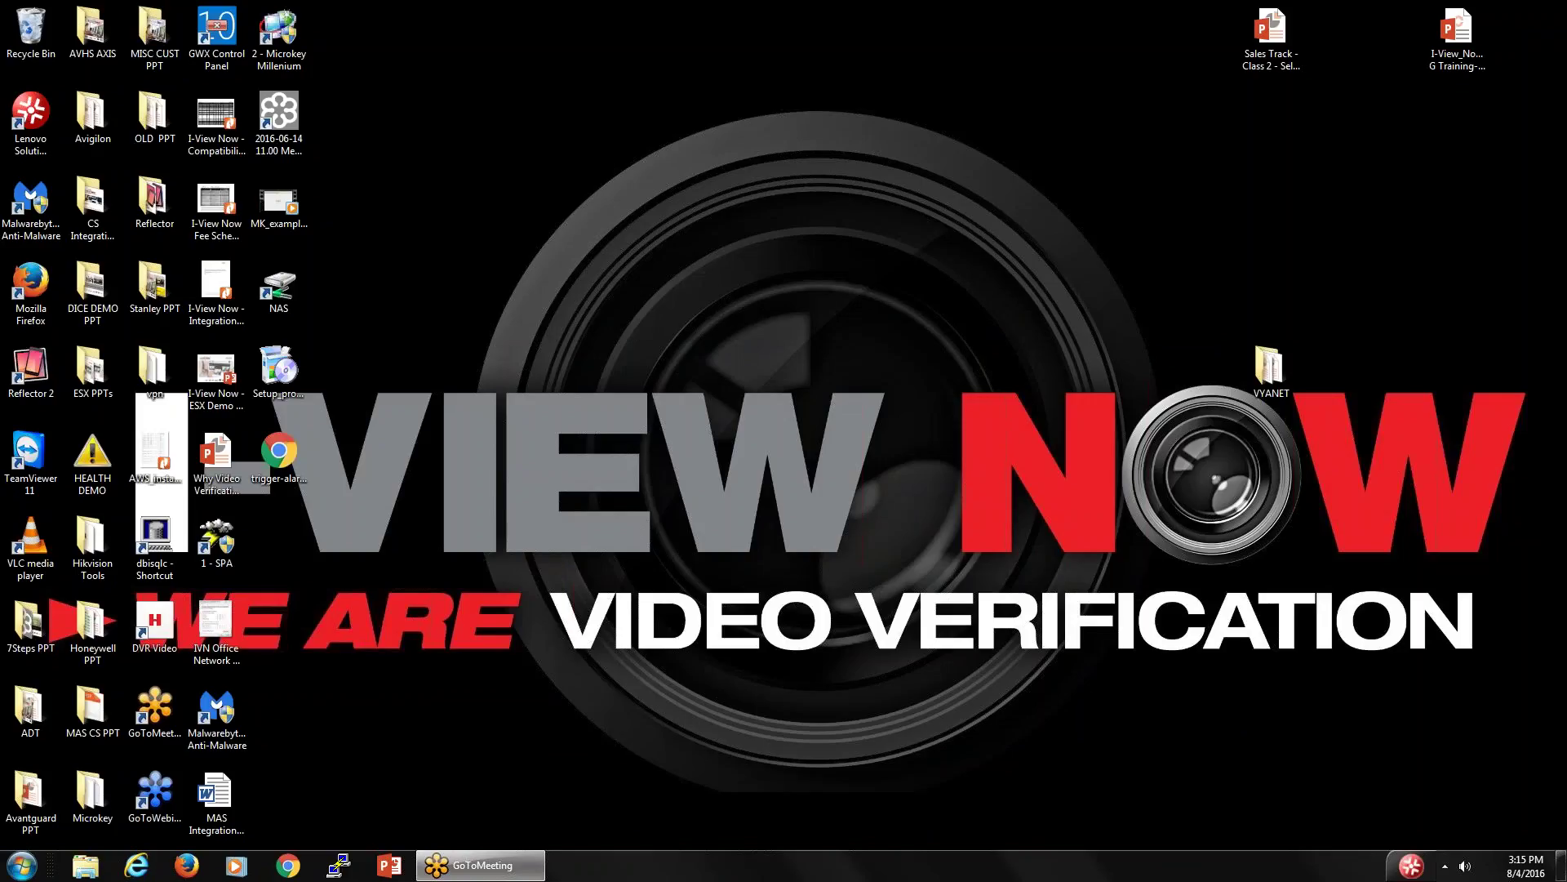
{"action": "left_click", "coordinate": [291, 865]}
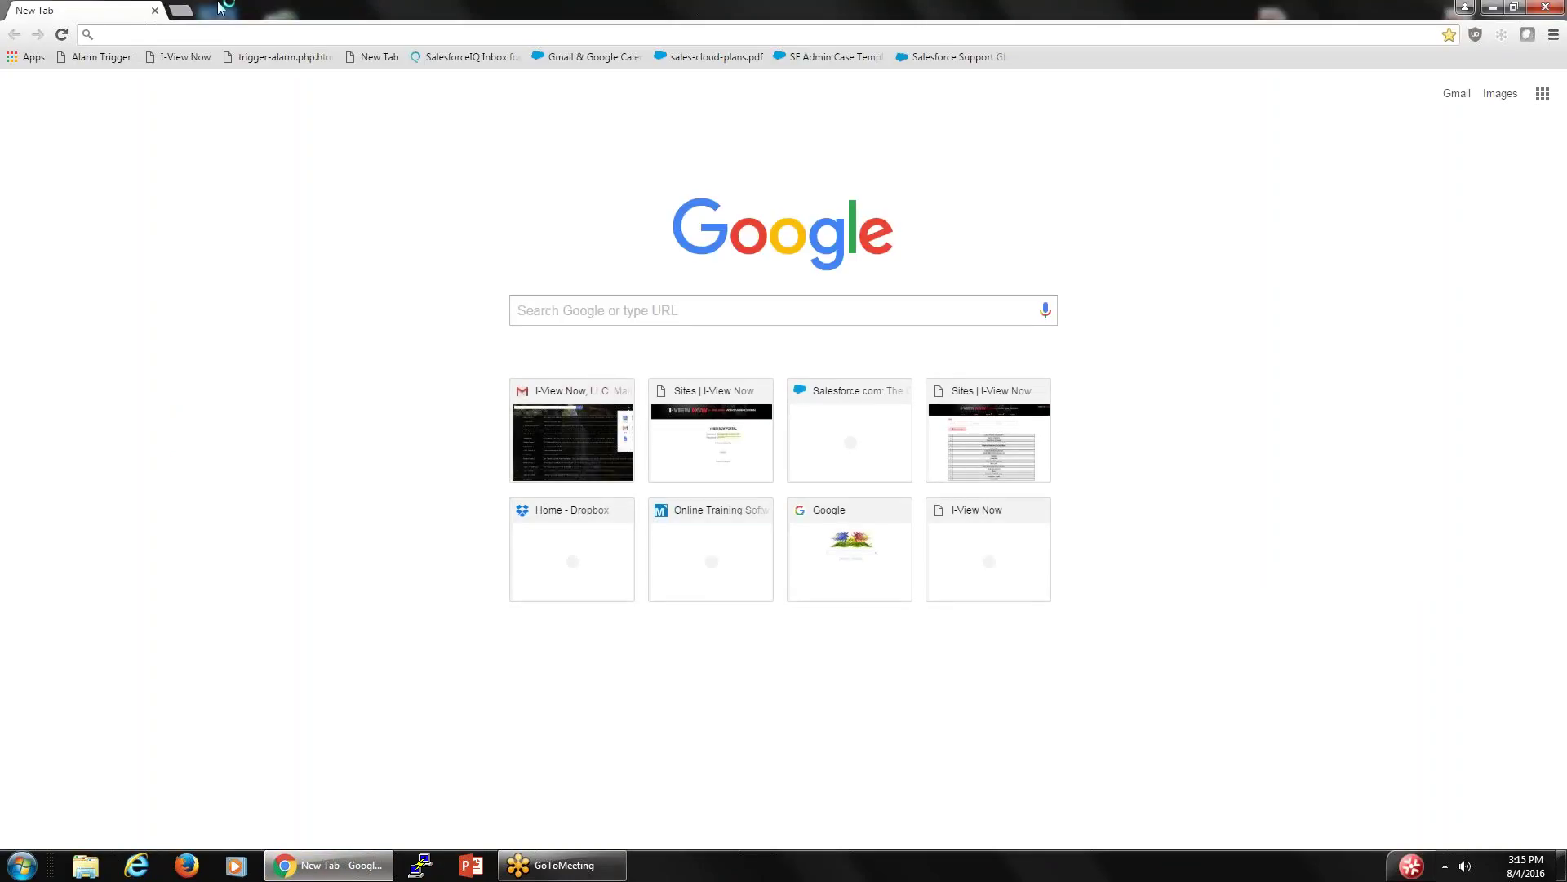
{"action": "left_click", "coordinate": [177, 57]}
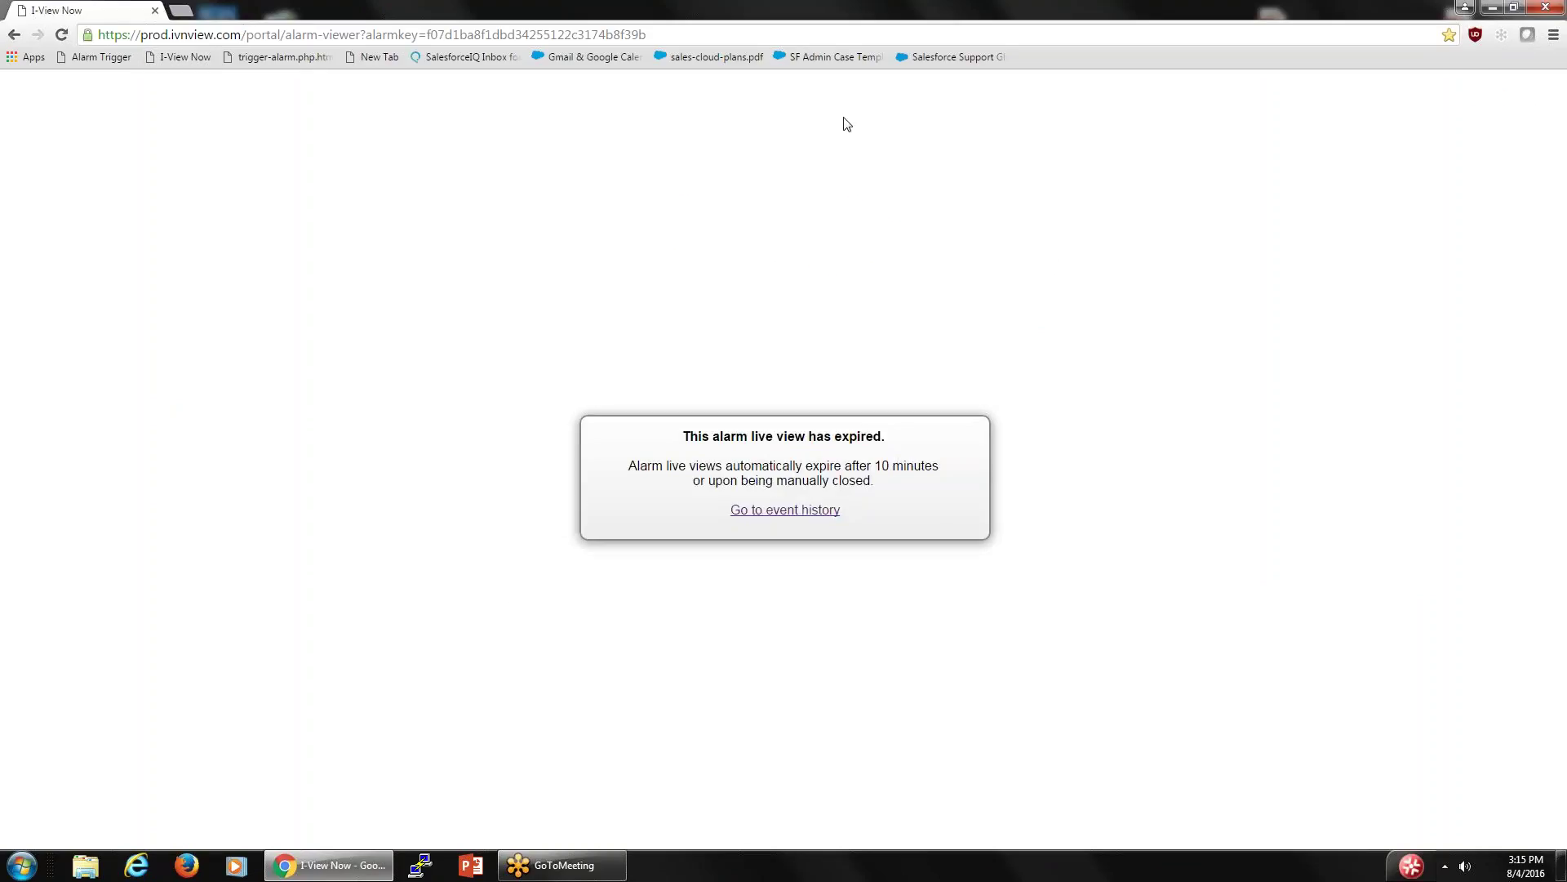
{"action": "left_click", "coordinate": [15, 37]}
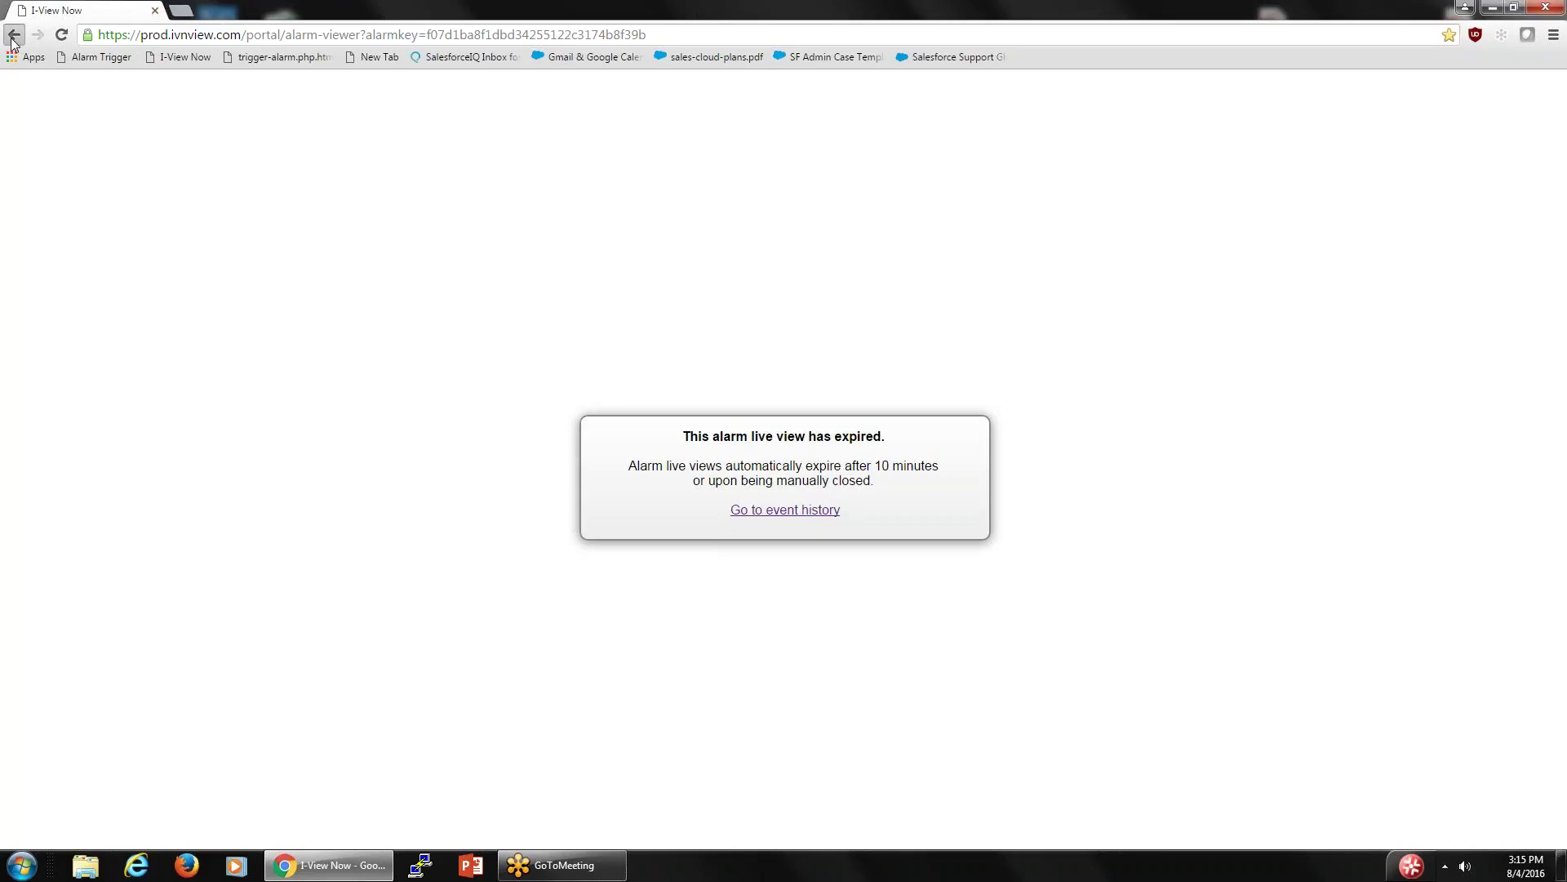
{"action": "left_click", "coordinate": [105, 31]}
{"action": "type", "text": "ivn"}
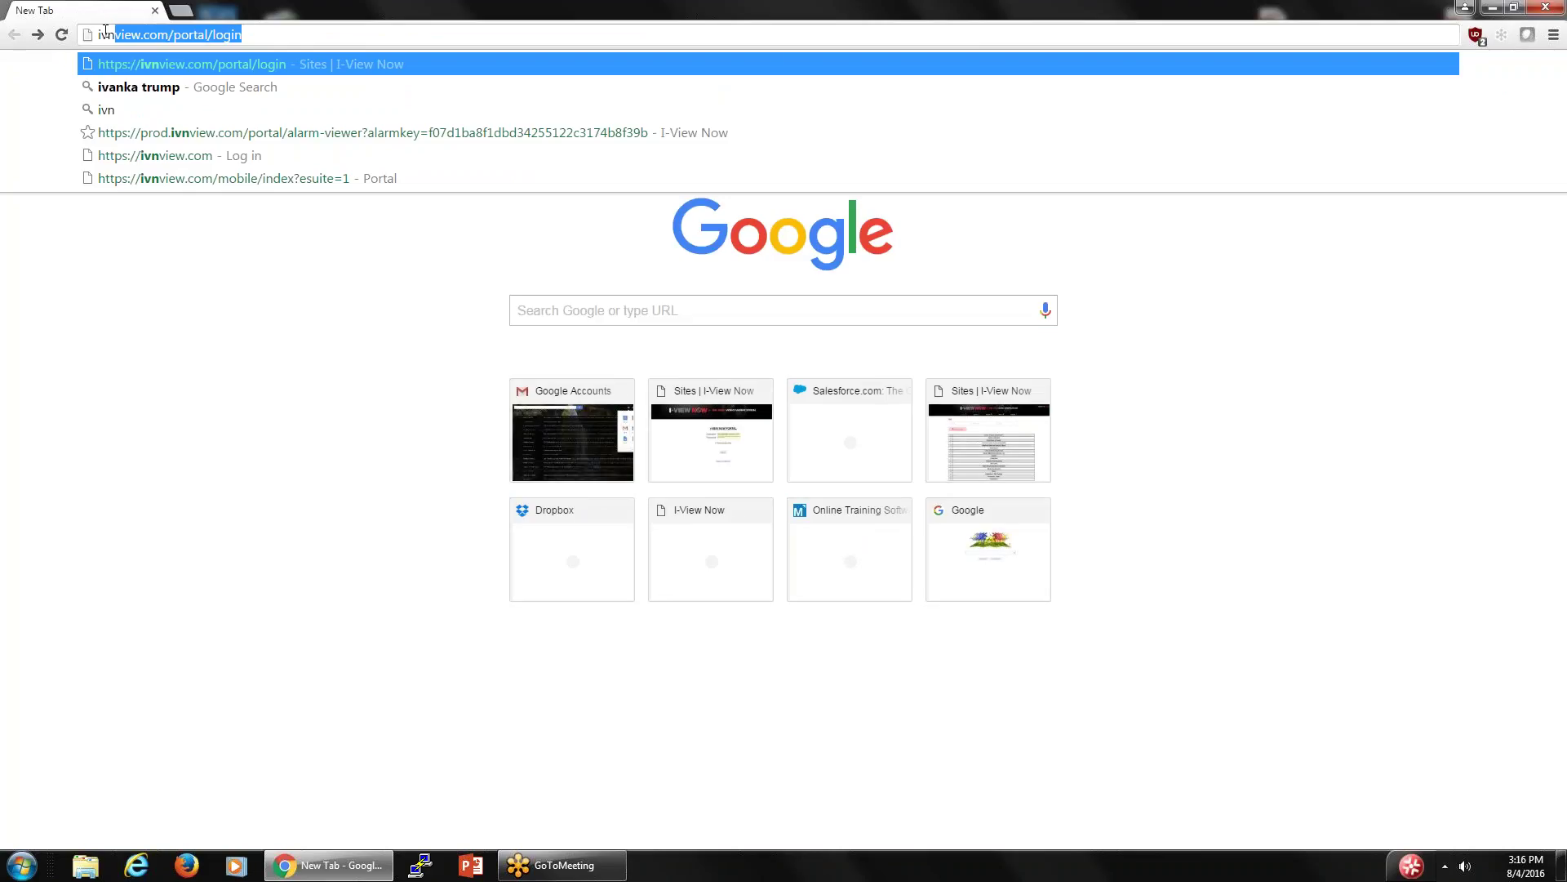
{"action": "type", "text": "view"}
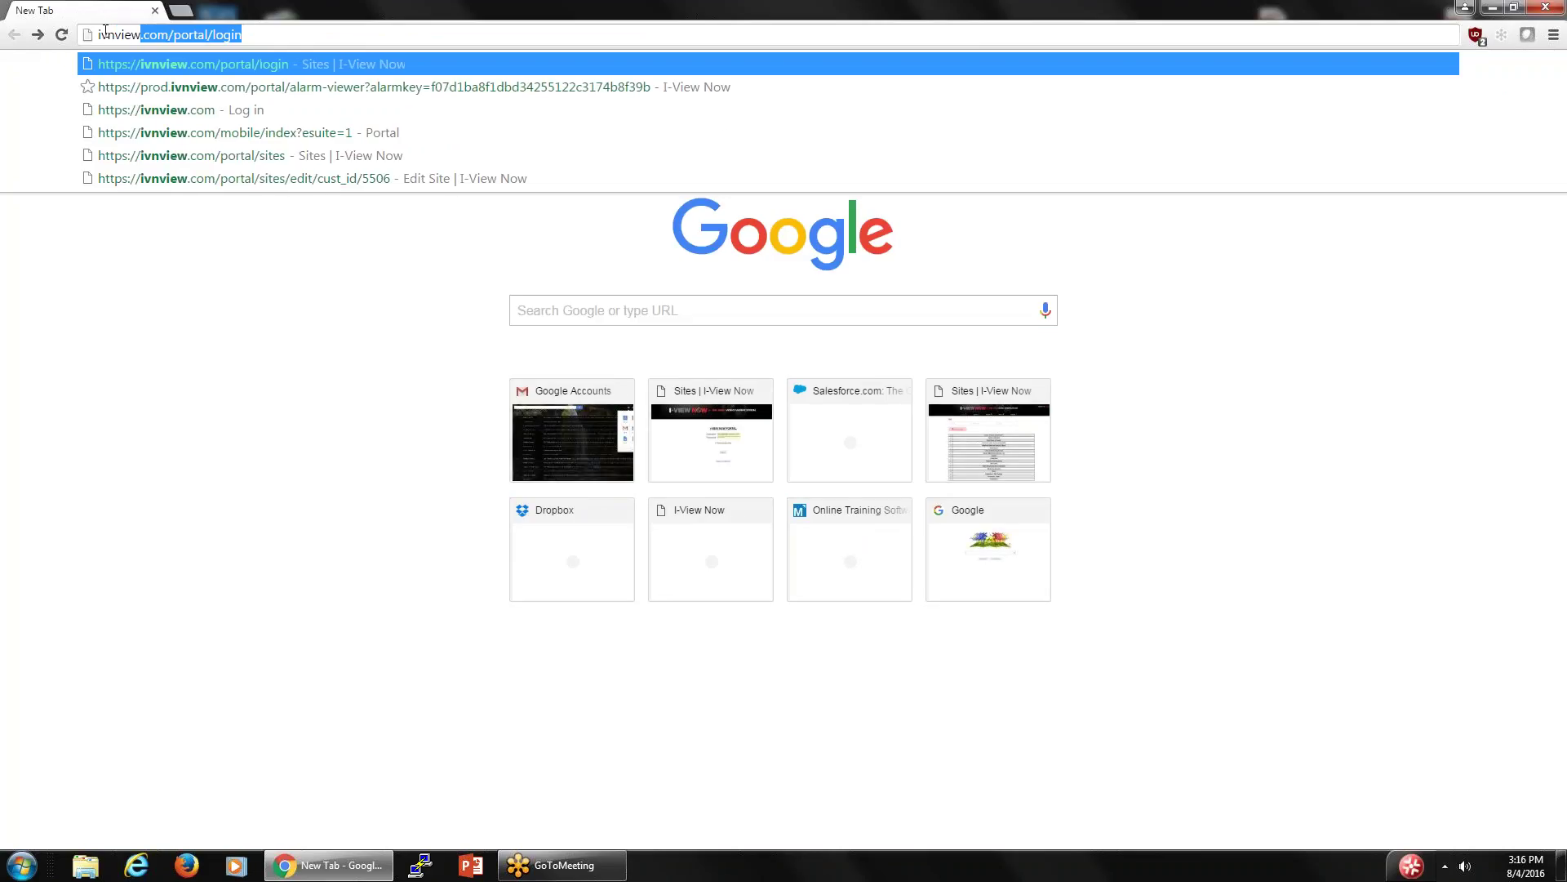
{"action": "type", "text": ".co"}
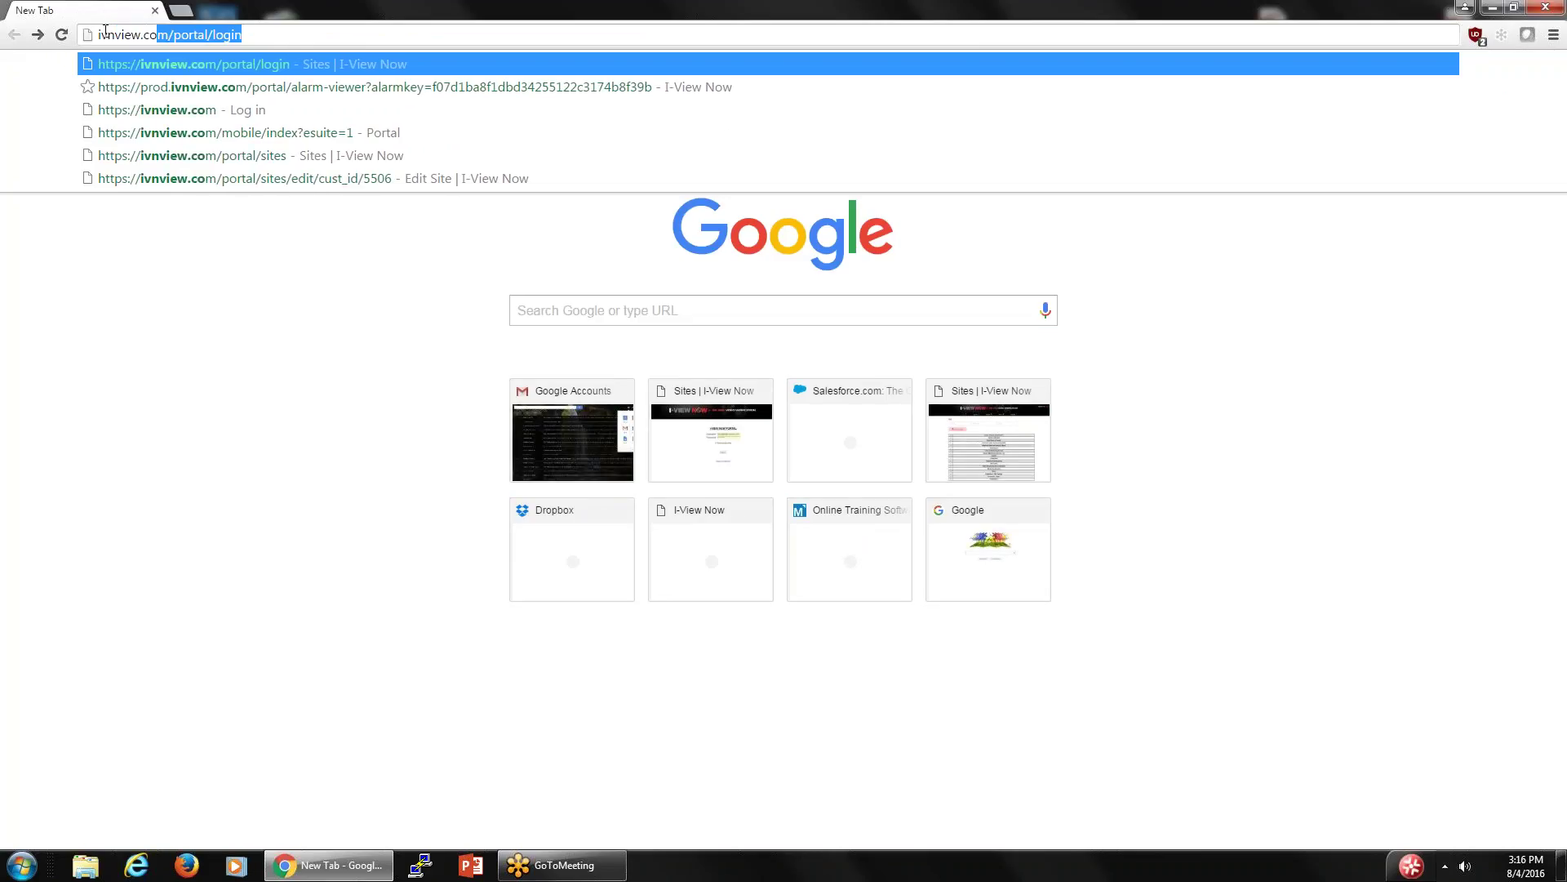
{"action": "type", "text": "m/"}
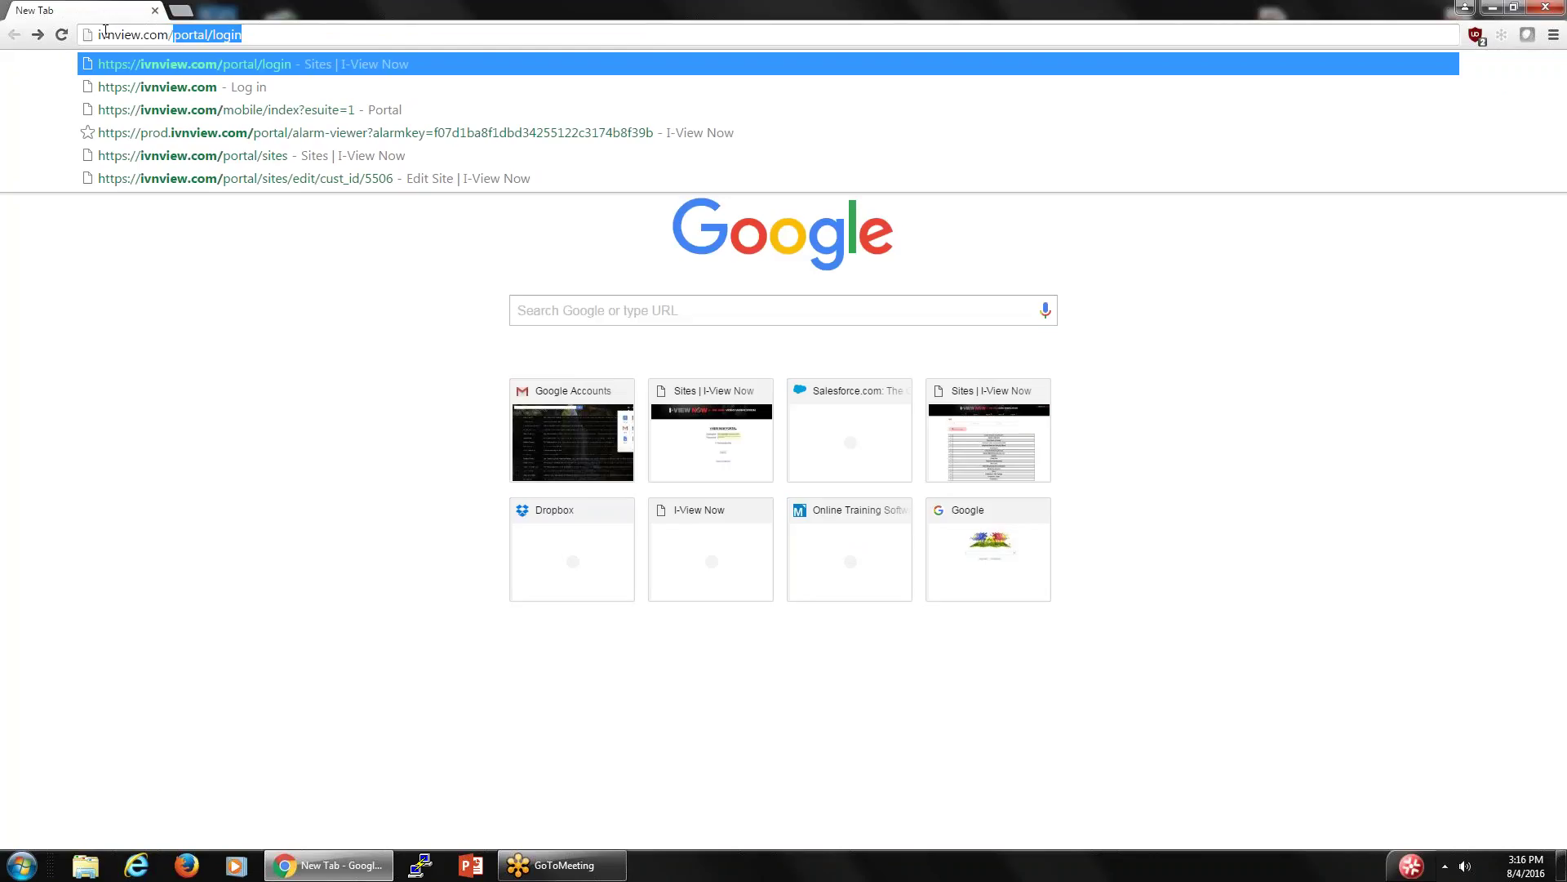
{"action": "type", "text": "porta"}
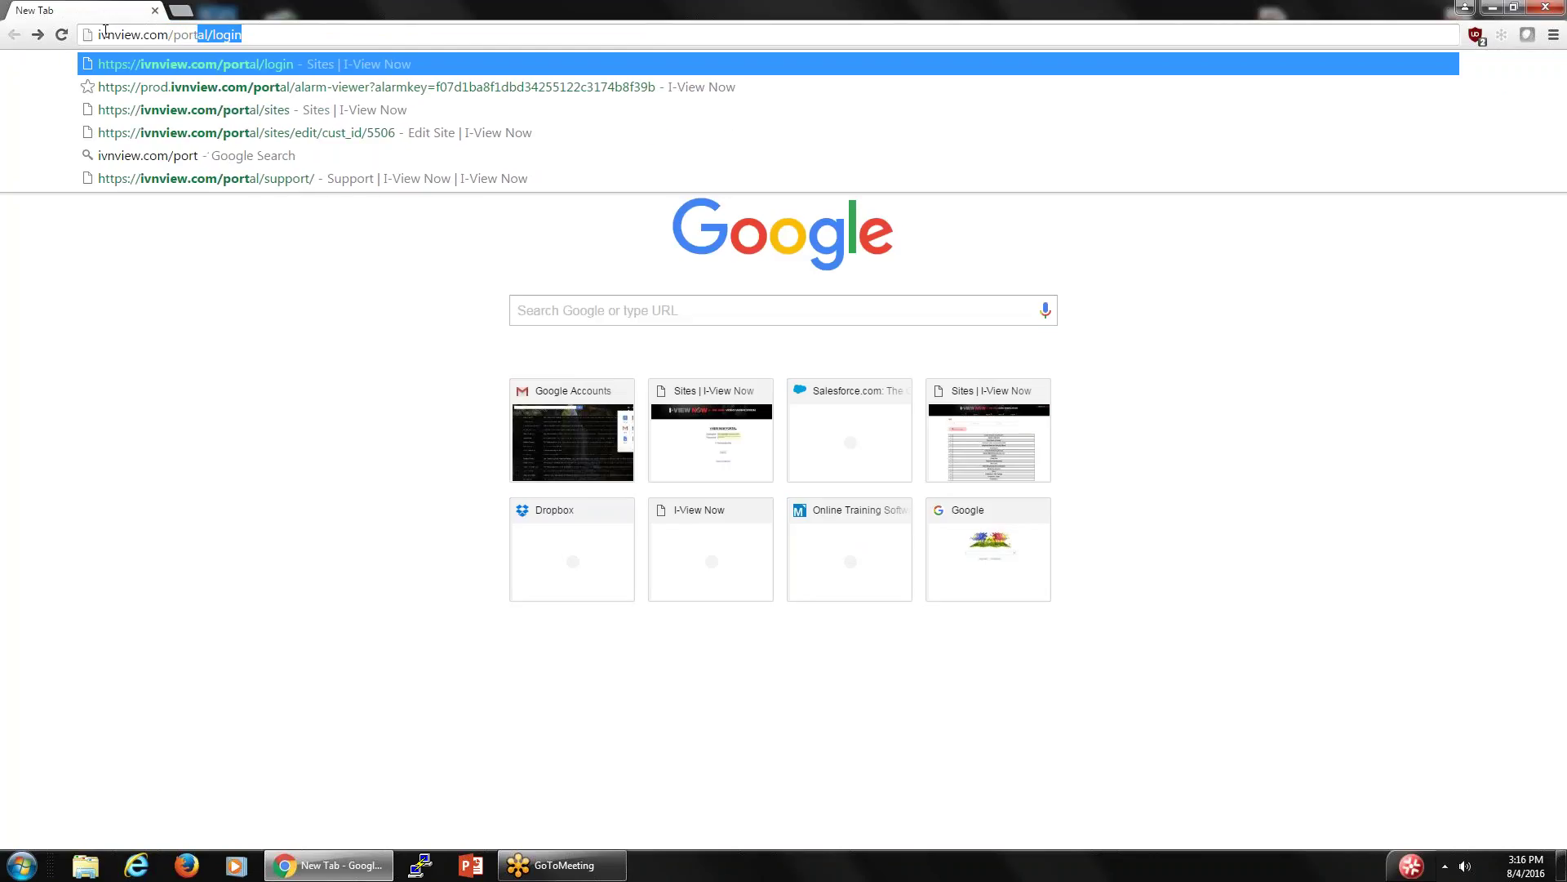
{"action": "type", "text": "l"}
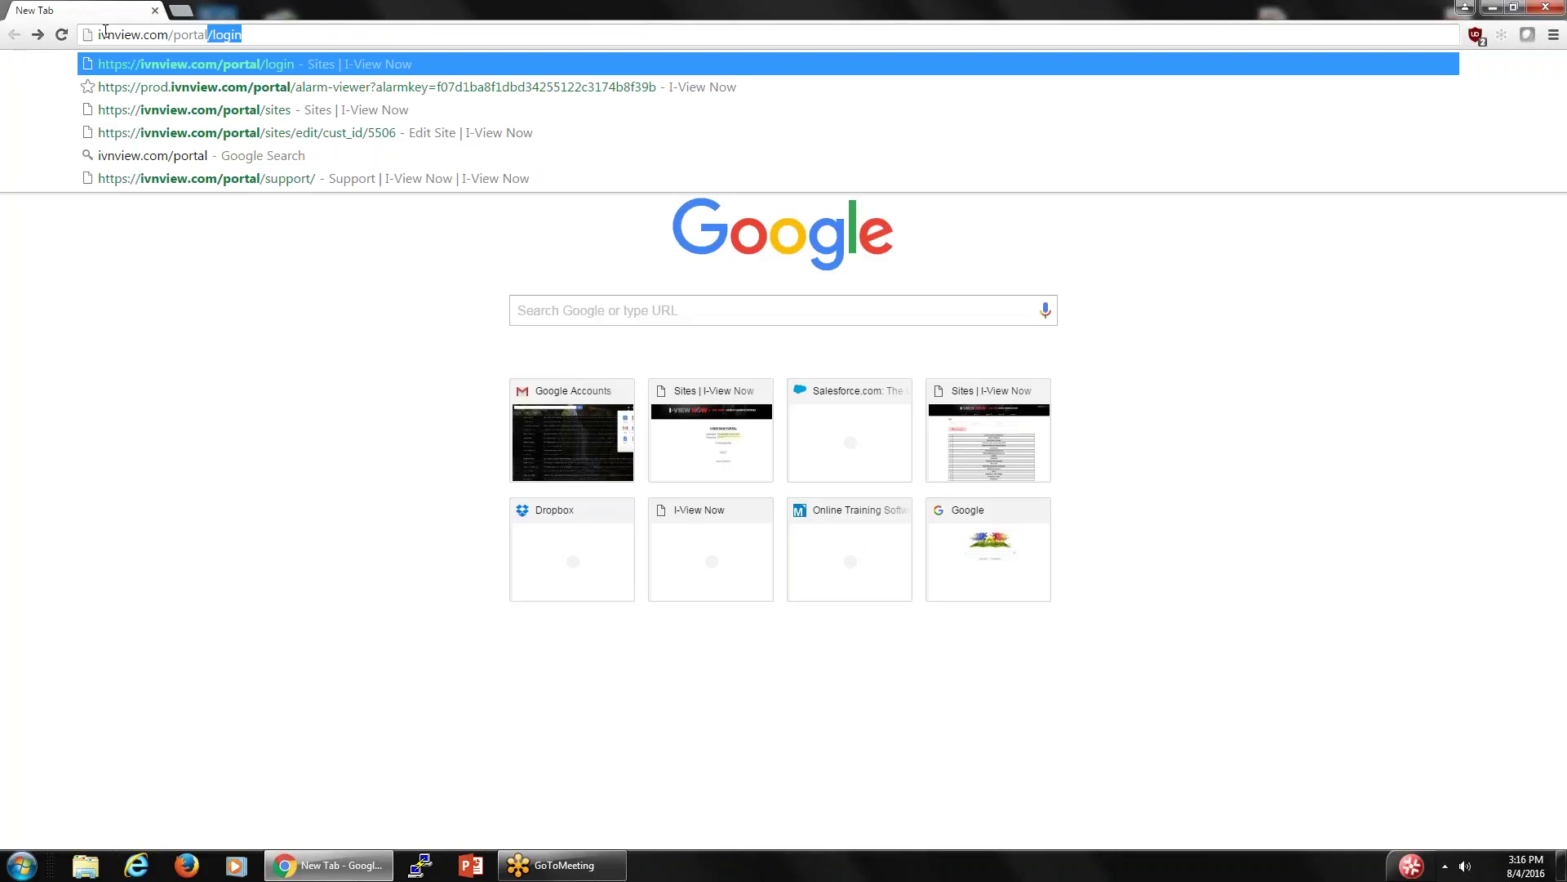
{"action": "key", "text": "Return"}
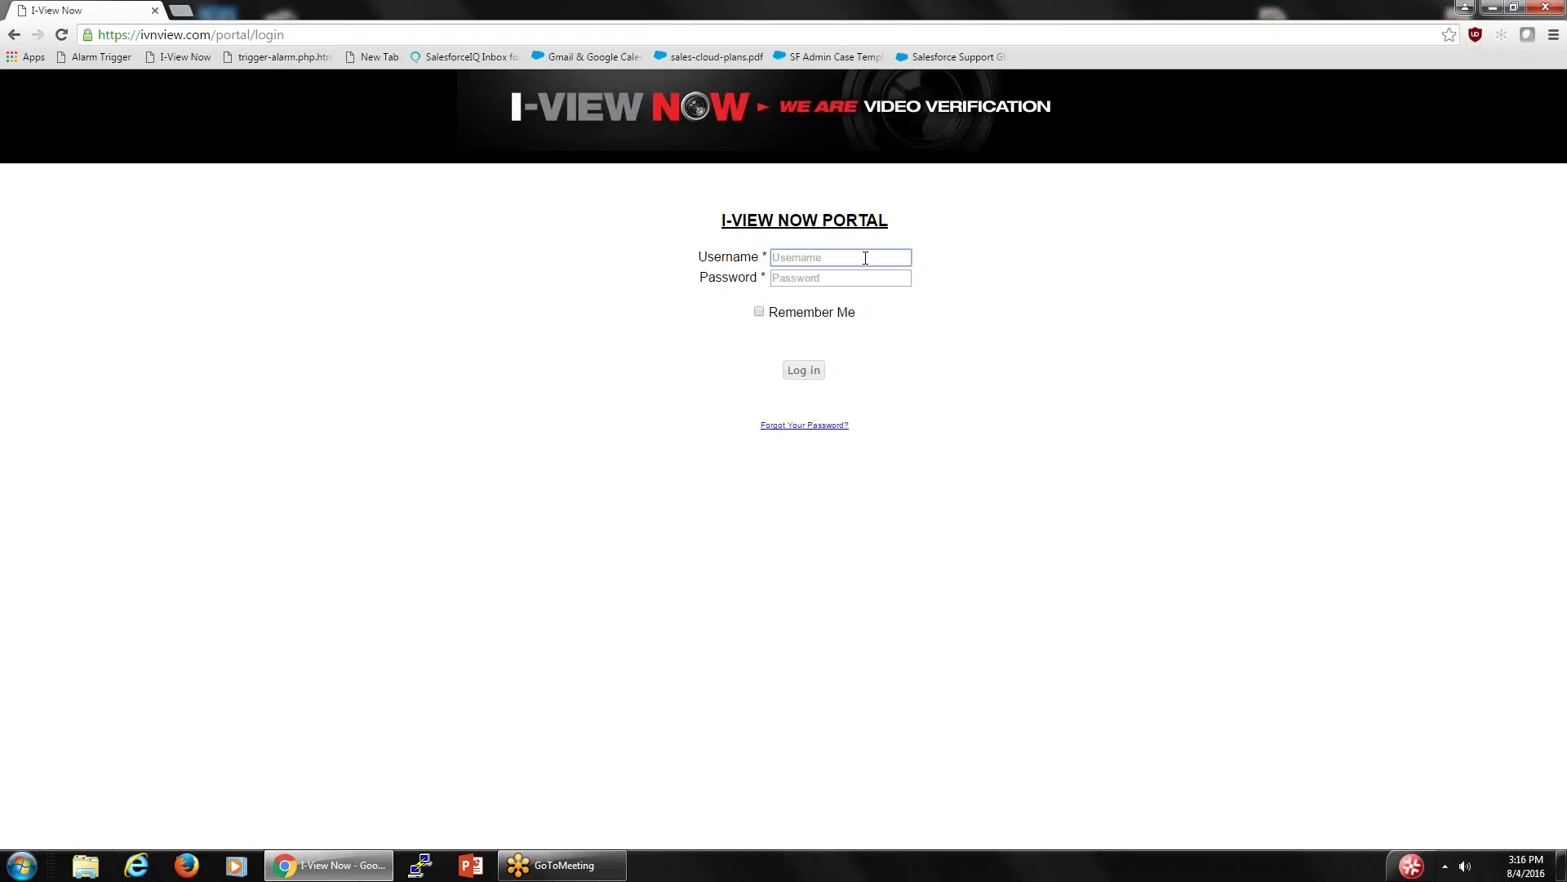
- Log in with the saved portal username and the account password
{"action": "key", "text": "Down"}
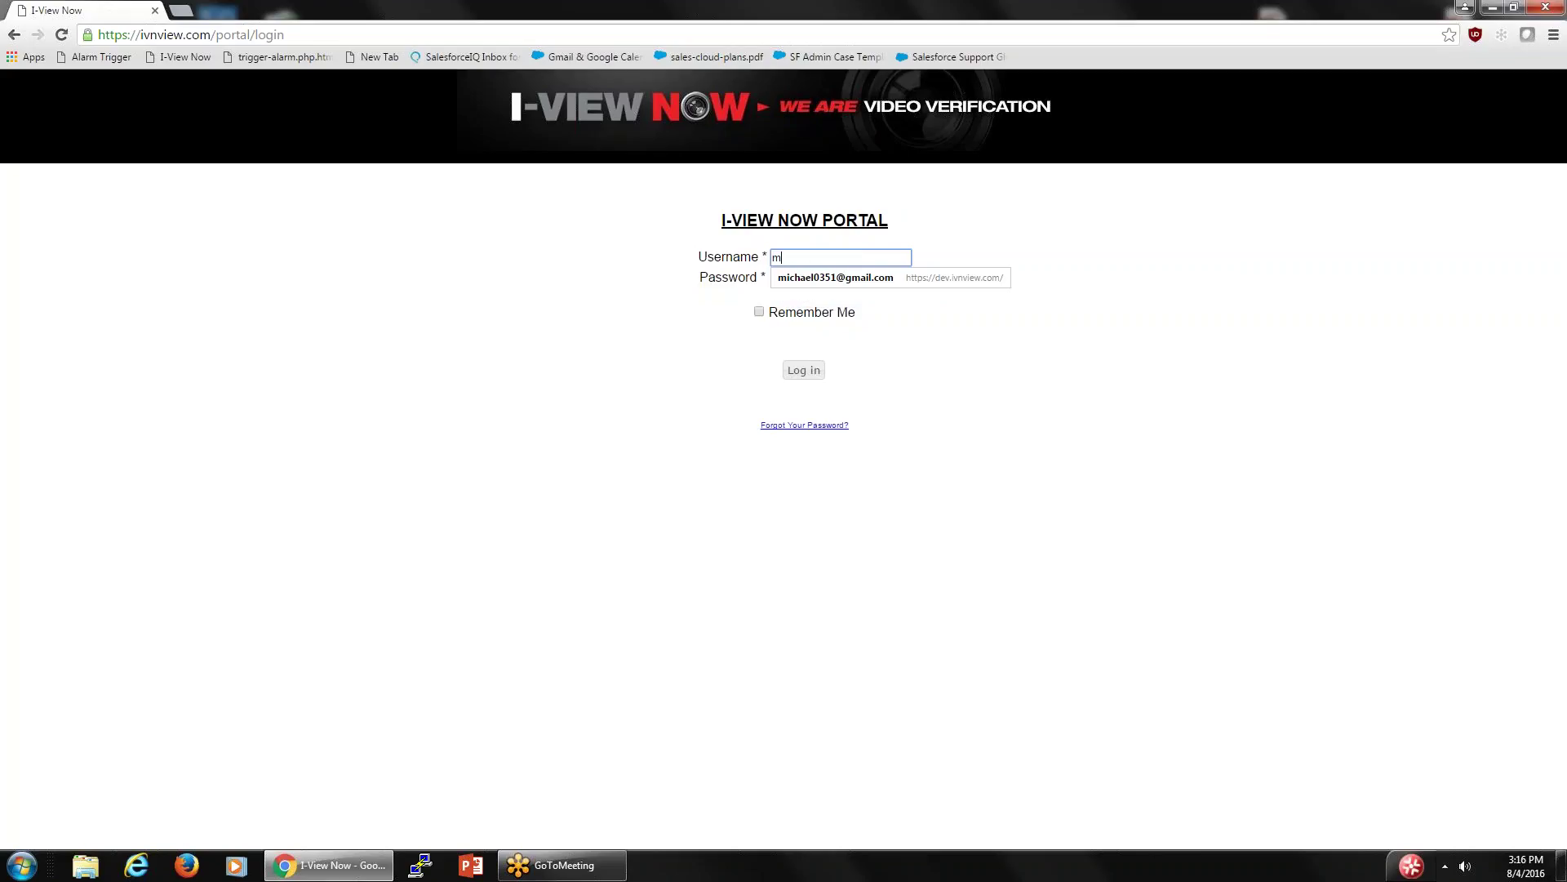
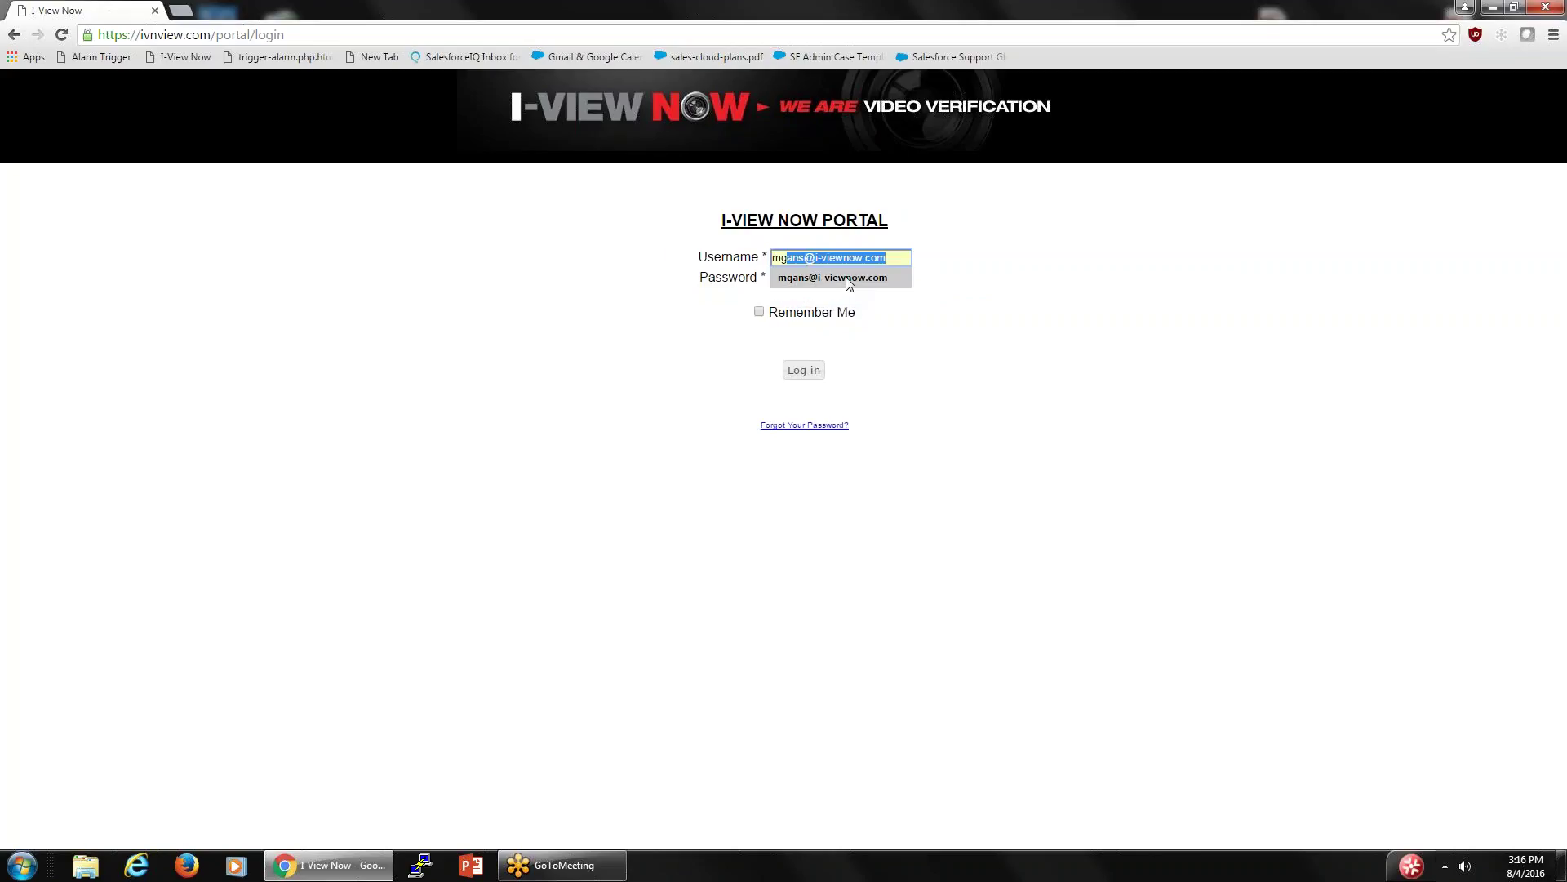
{"action": "left_click", "coordinate": [849, 281]}
{"action": "left_click", "coordinate": [808, 274]}
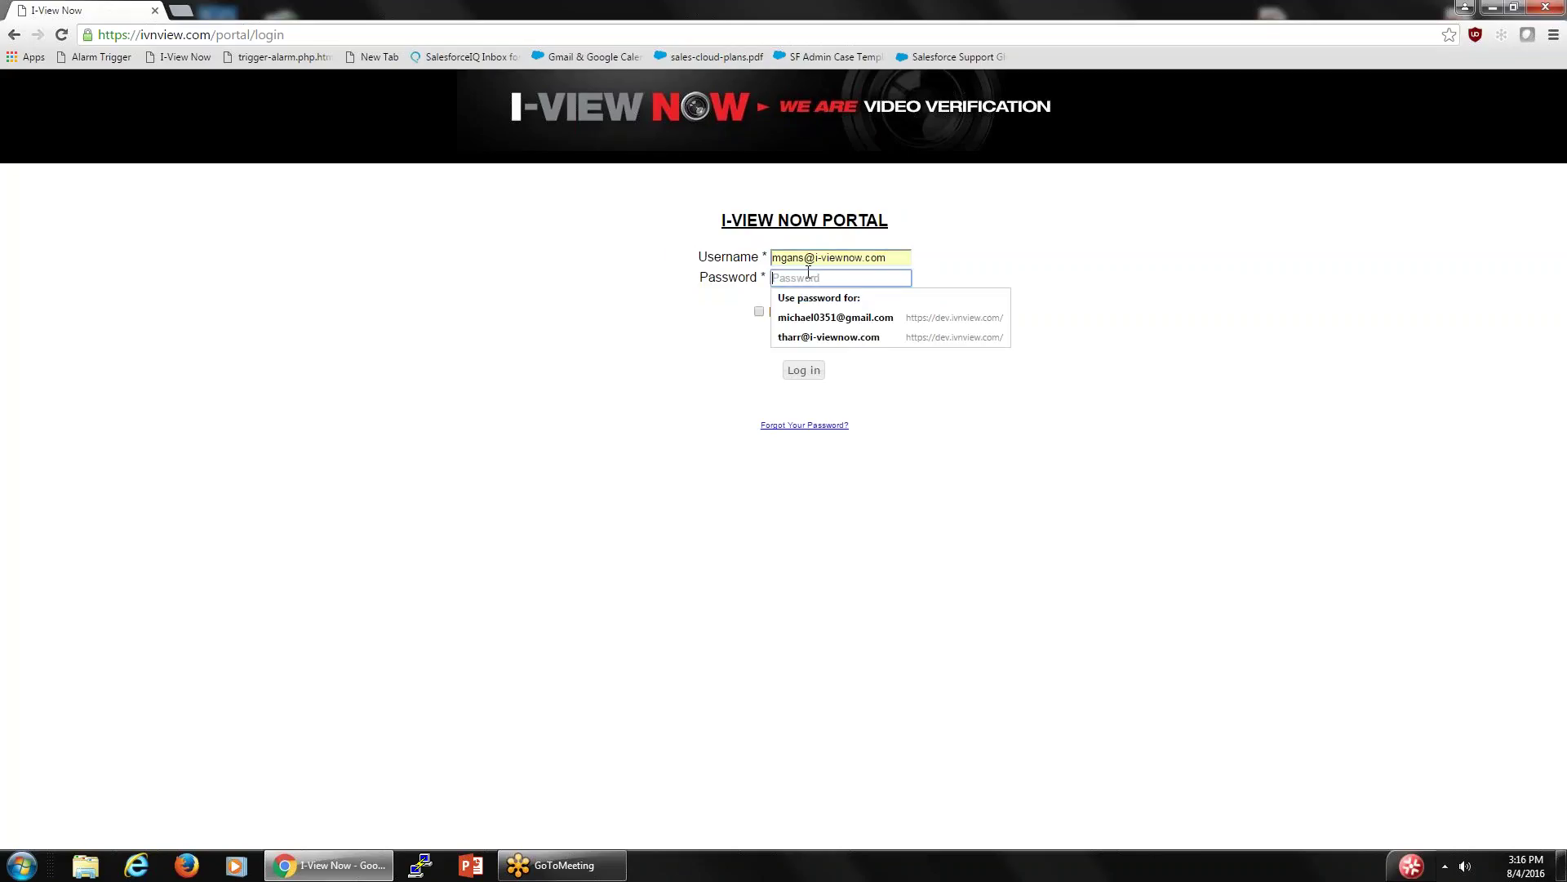
{"action": "type", "text": "•"}
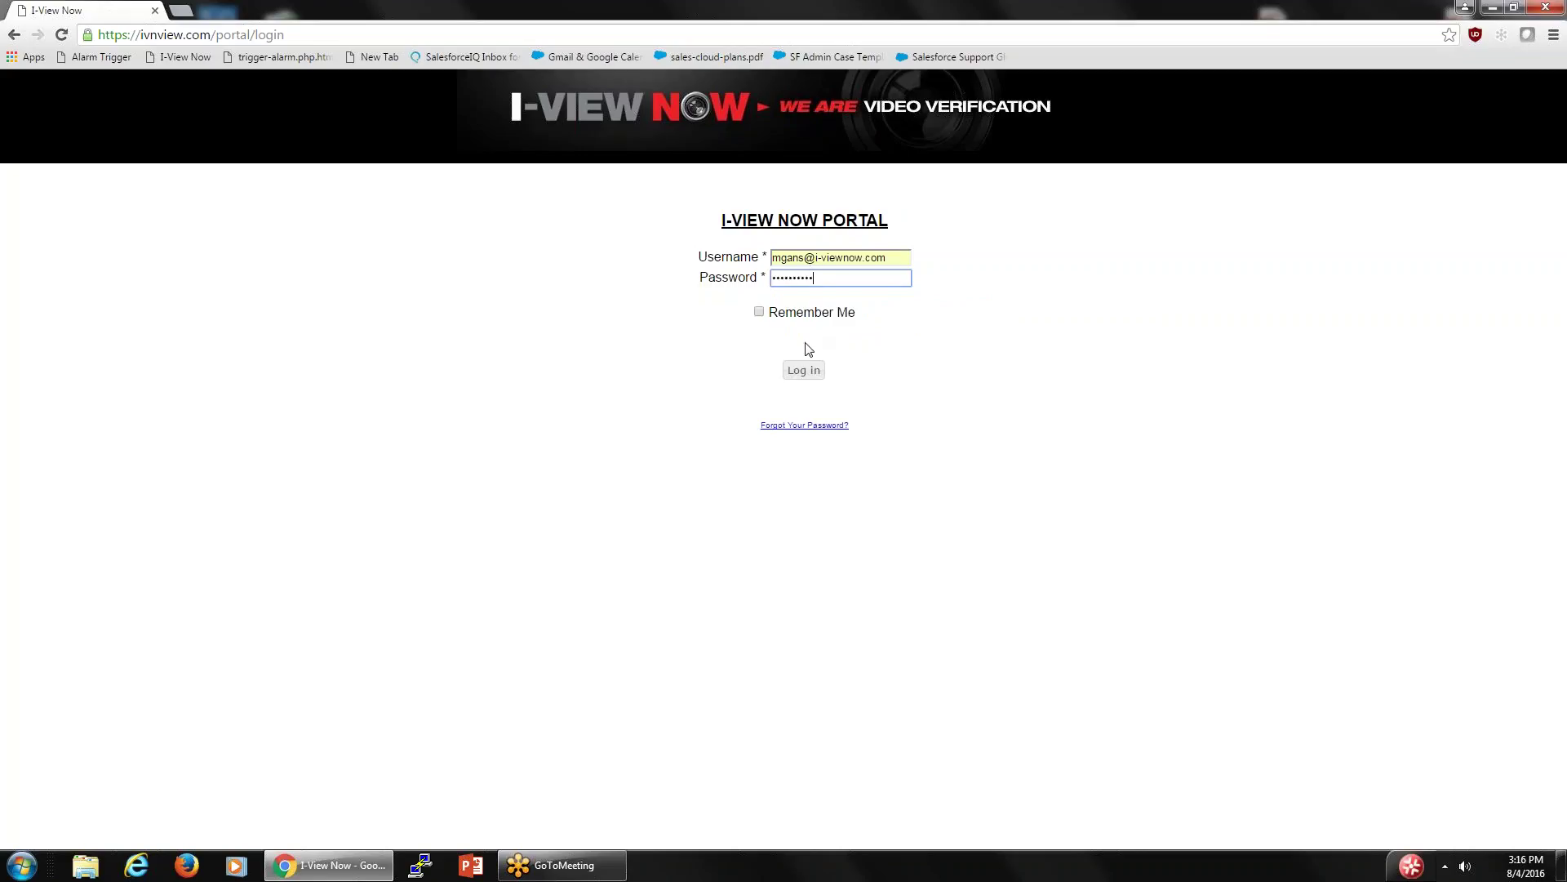
{"action": "left_click", "coordinate": [804, 369]}
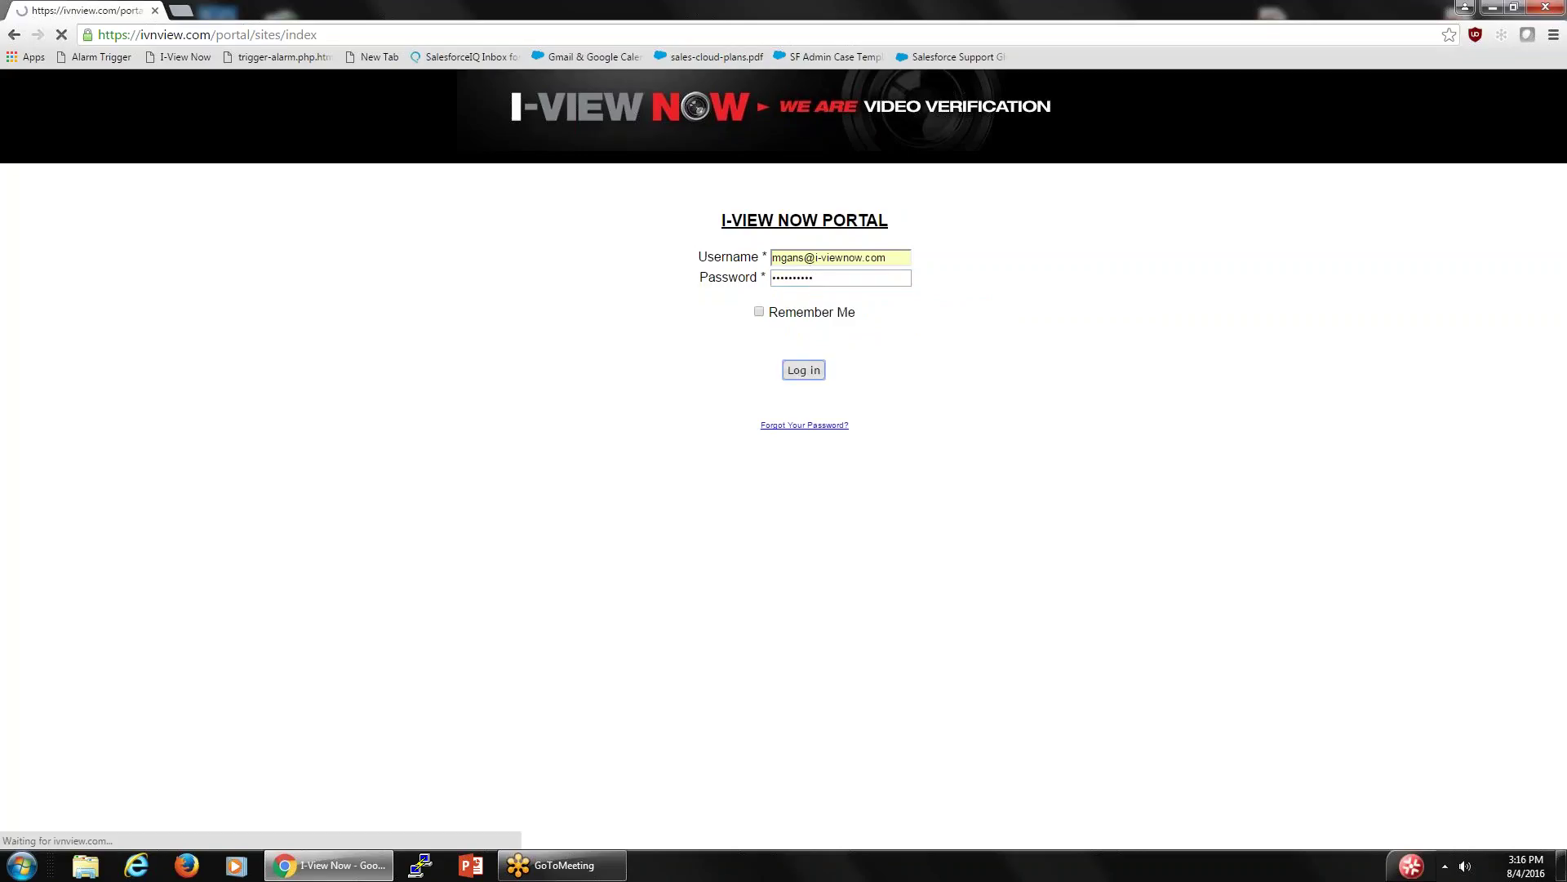
- Open the Honeywell HRGX Series installation manual PDF
{"action": "scroll", "coordinate": [793, 372], "scroll_direction": "down", "scroll_amount": 1}
{"action": "scroll", "coordinate": [793, 373], "scroll_direction": "down", "scroll_amount": 2}
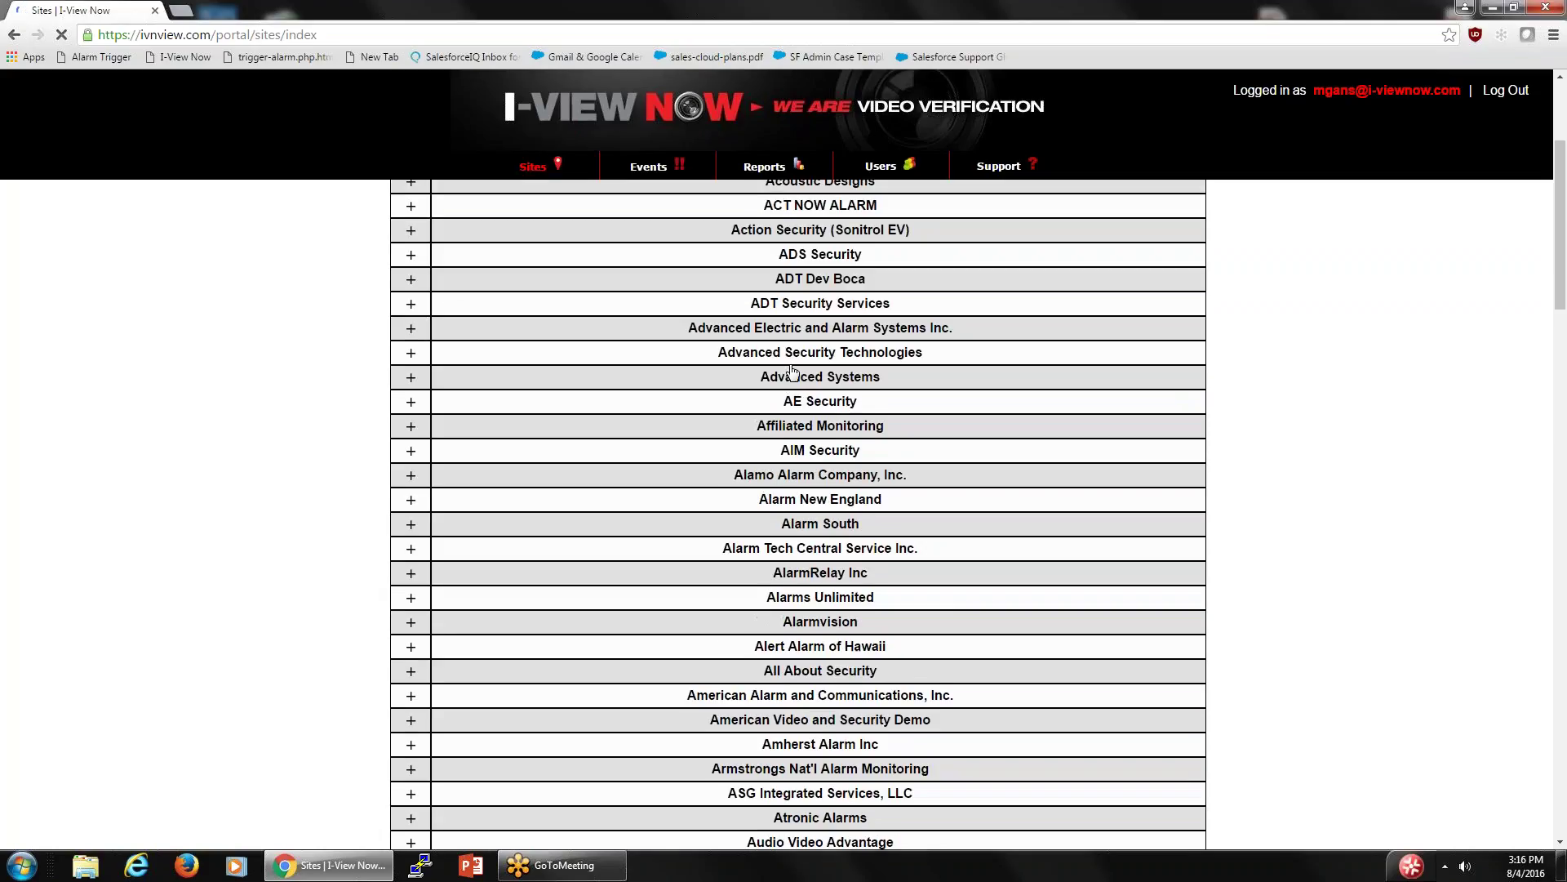
{"action": "scroll", "coordinate": [931, 196], "scroll_direction": "up", "scroll_amount": 3}
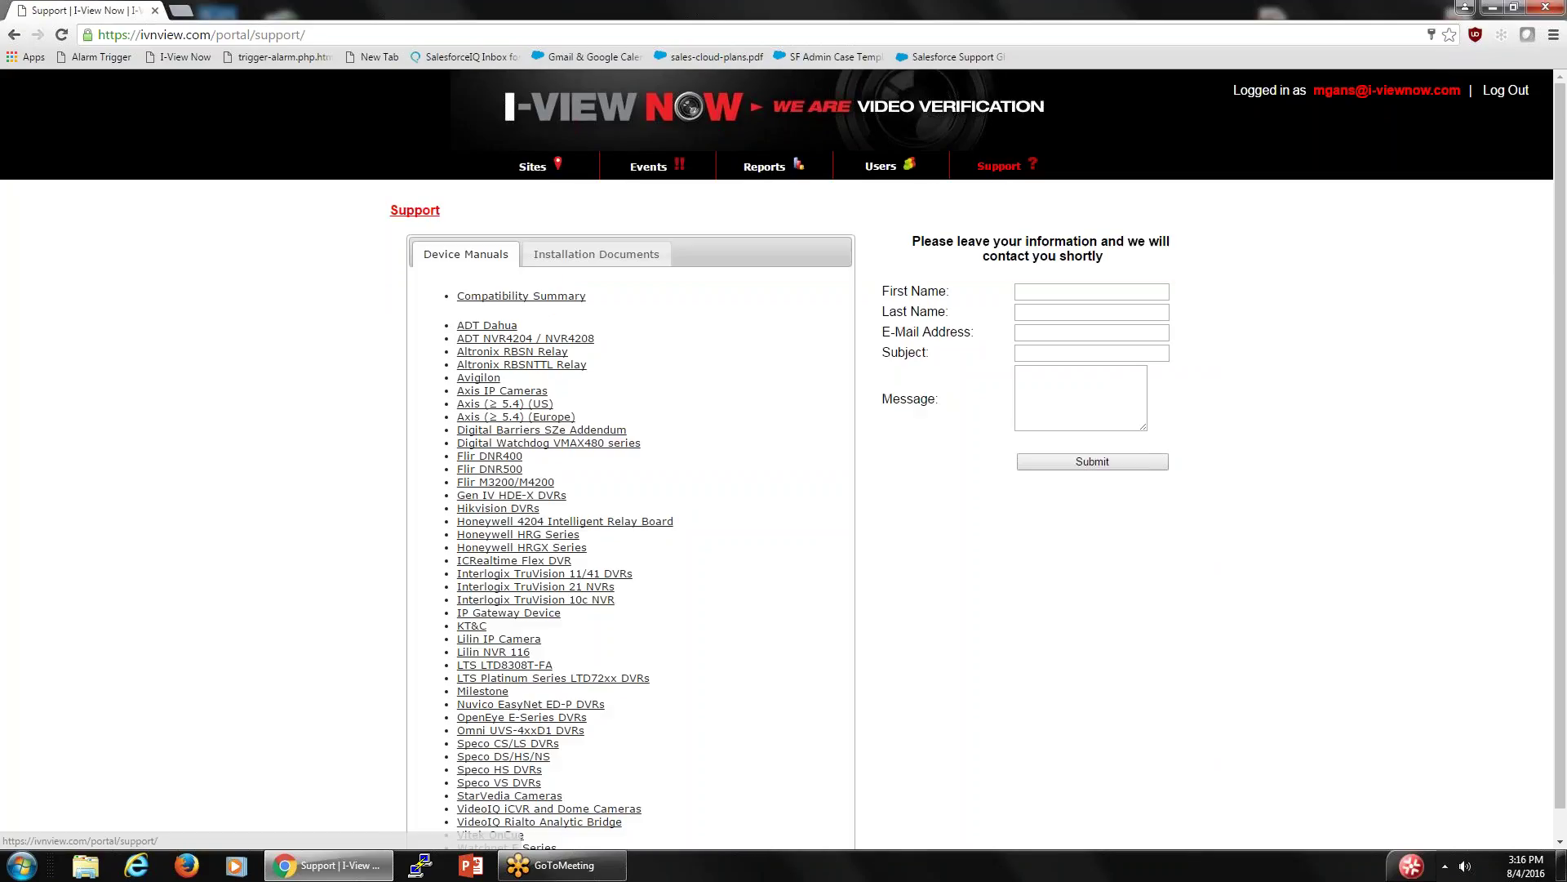
{"action": "scroll", "coordinate": [979, 177], "scroll_direction": "down", "scroll_amount": 1}
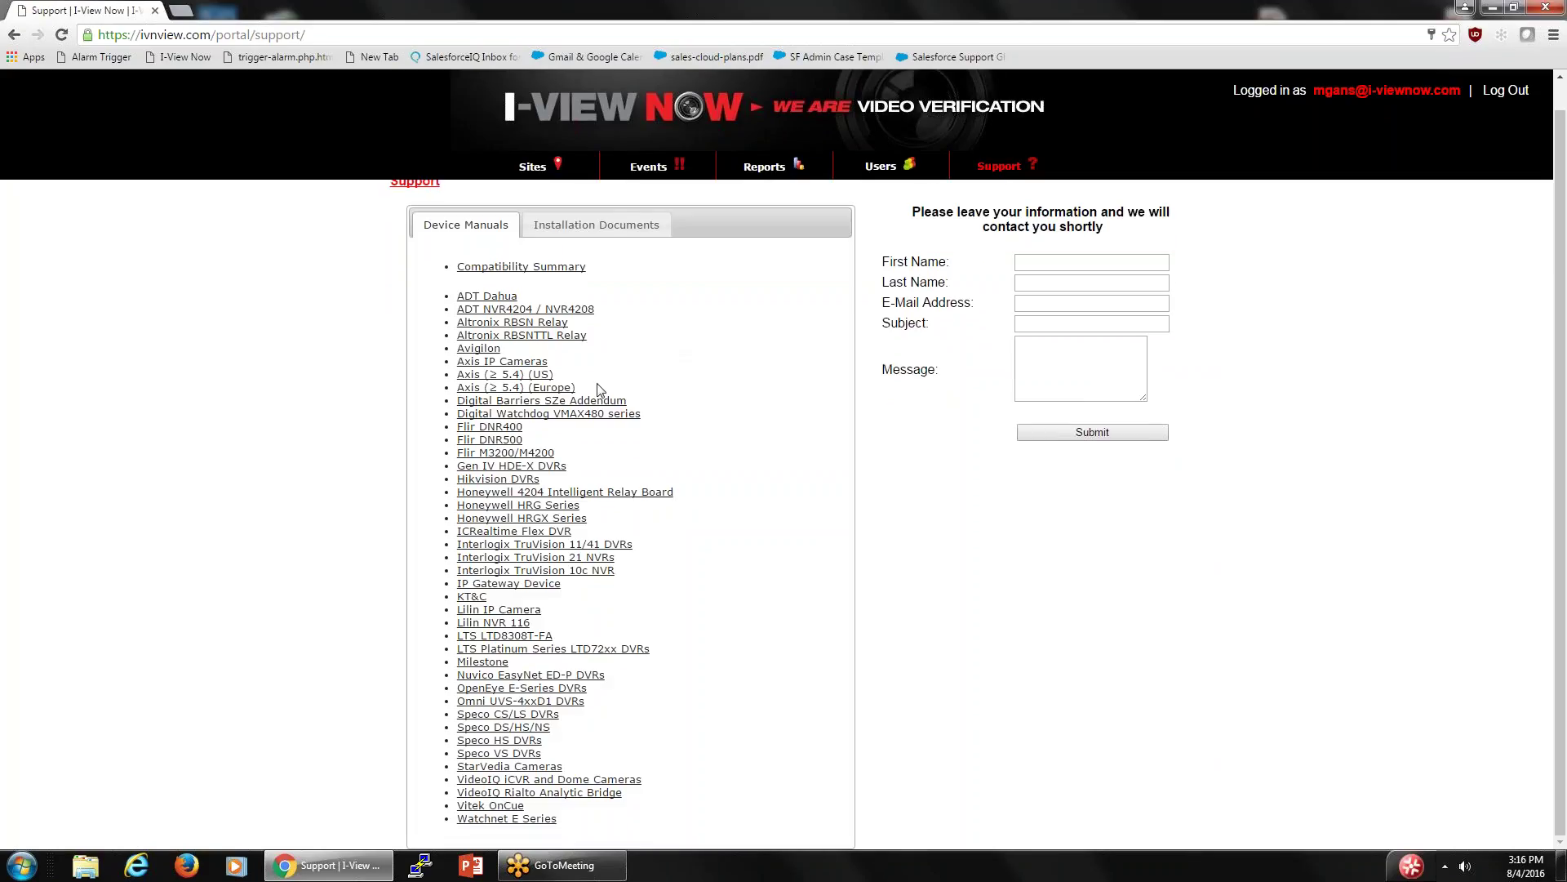
{"action": "left_click", "coordinate": [520, 519]}
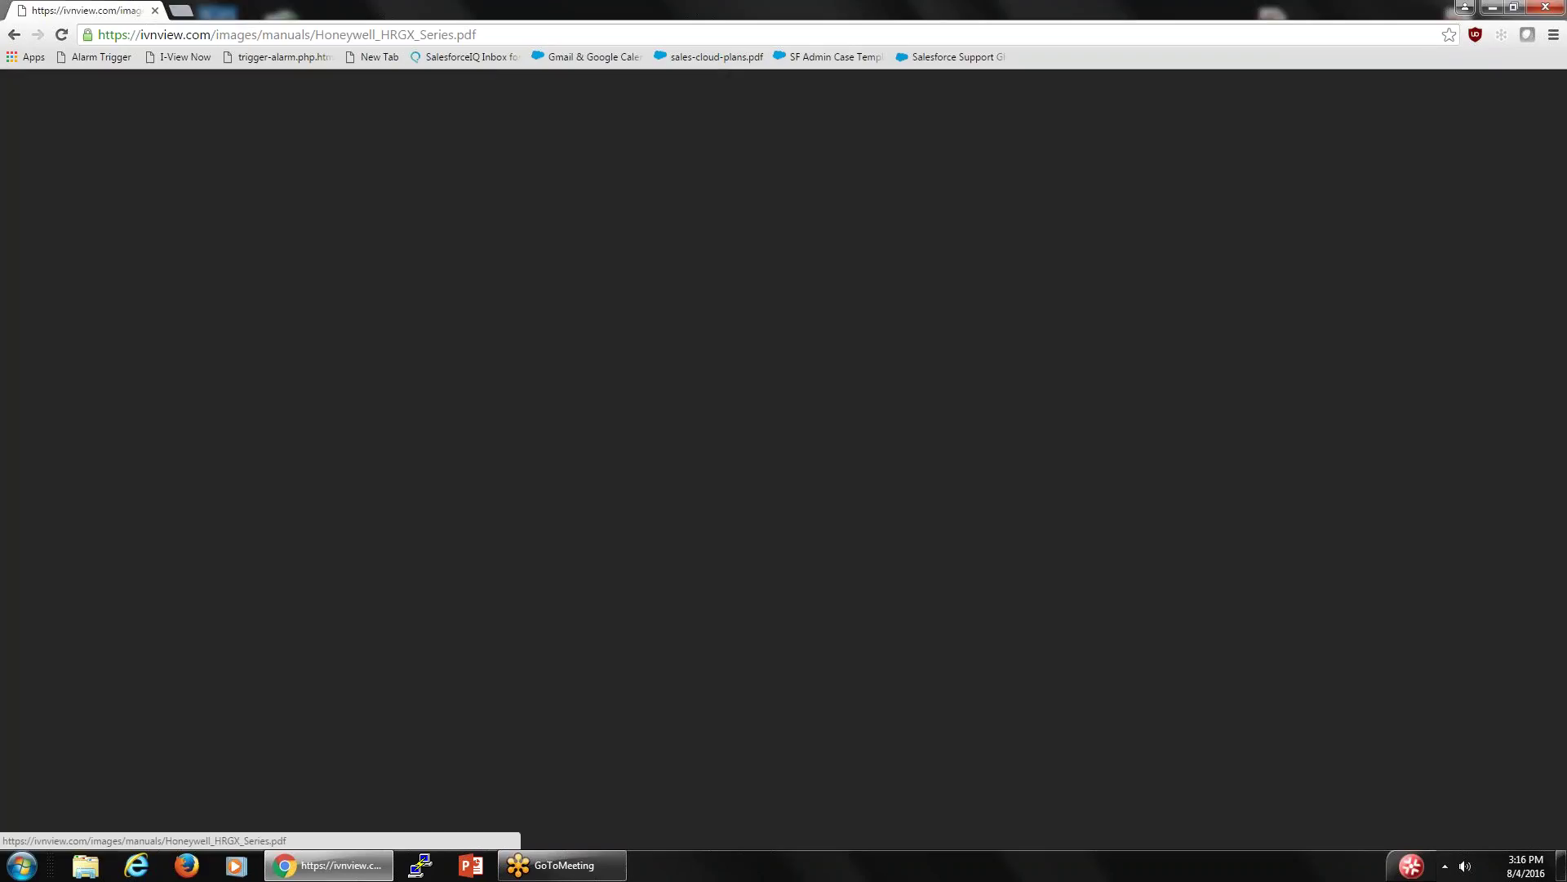
- Scroll back to page 9's Configuring the IP Address section to recheck it
{"action": "scroll", "coordinate": [653, 404], "scroll_direction": "down", "scroll_amount": 14}
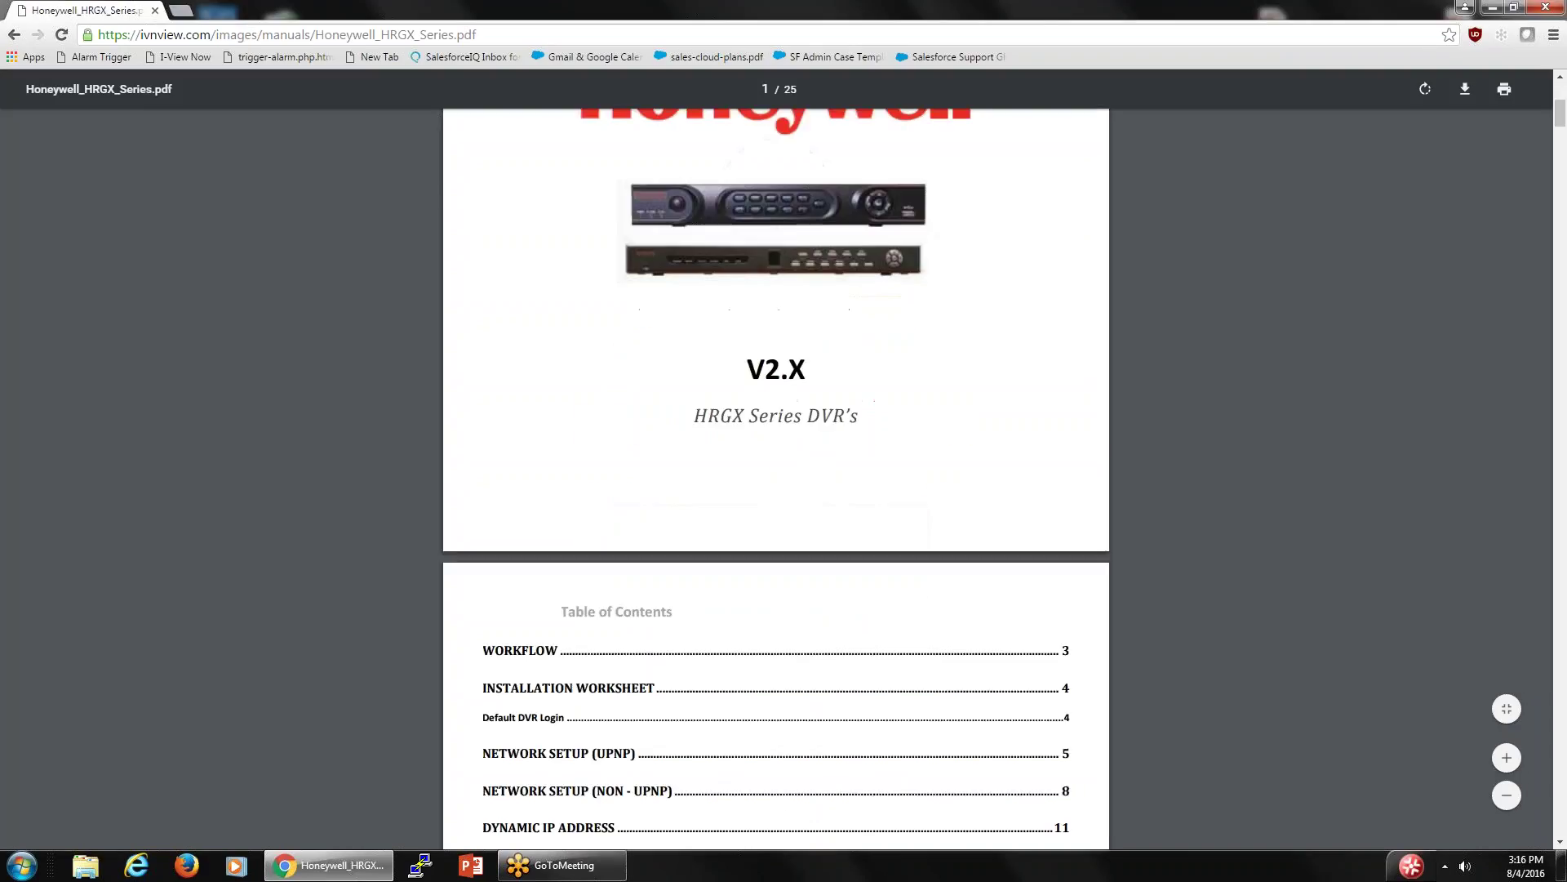
{"action": "scroll", "coordinate": [775, 474], "scroll_direction": "up", "scroll_amount": 1}
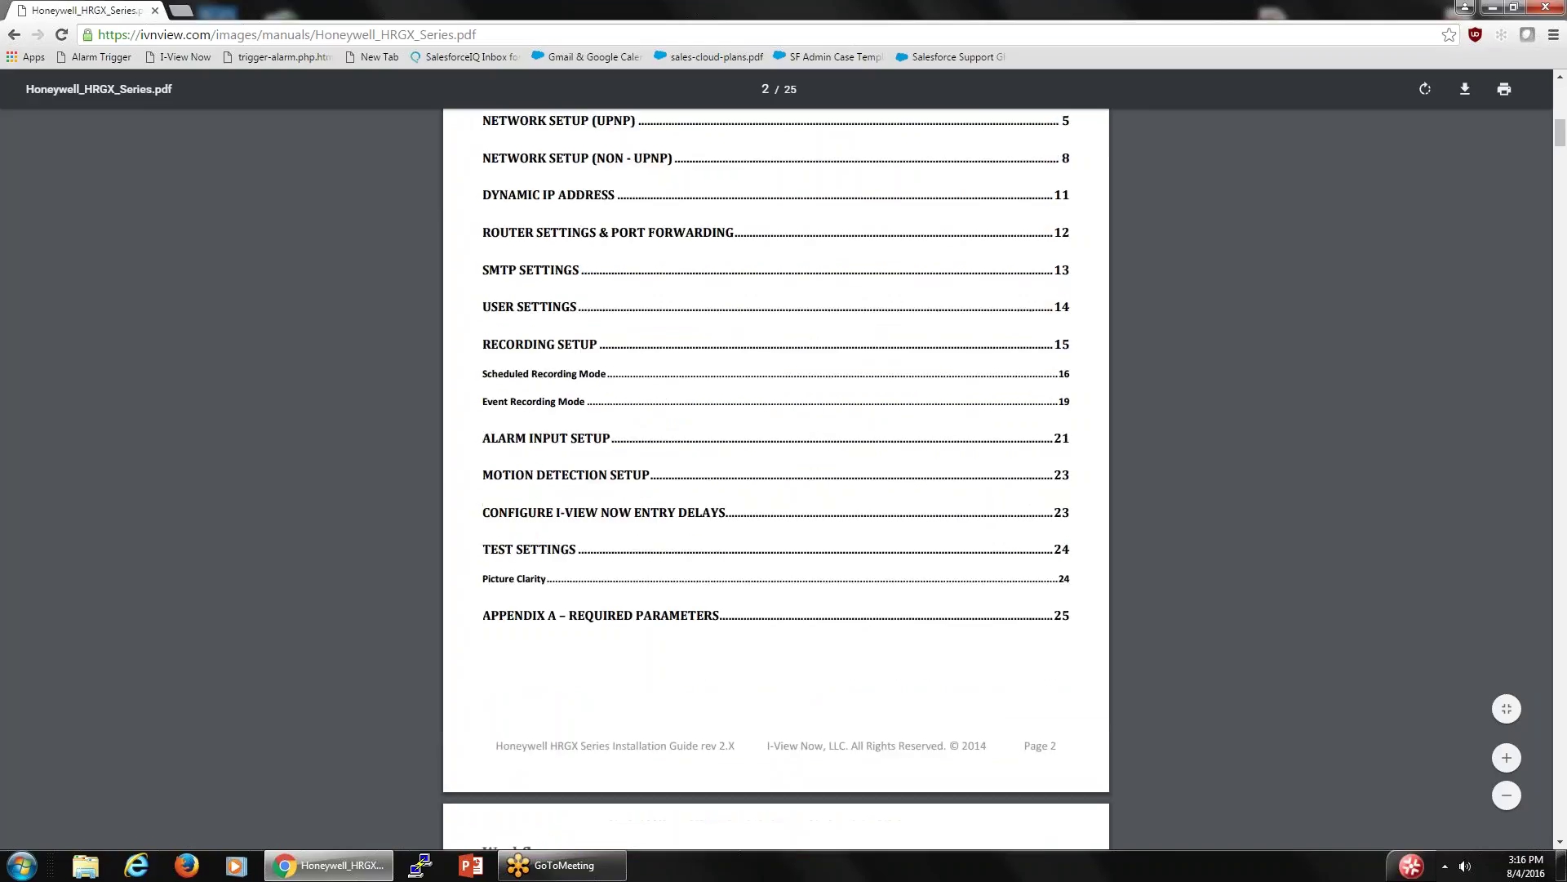
{"action": "scroll", "coordinate": [776, 473], "scroll_direction": "up", "scroll_amount": 1}
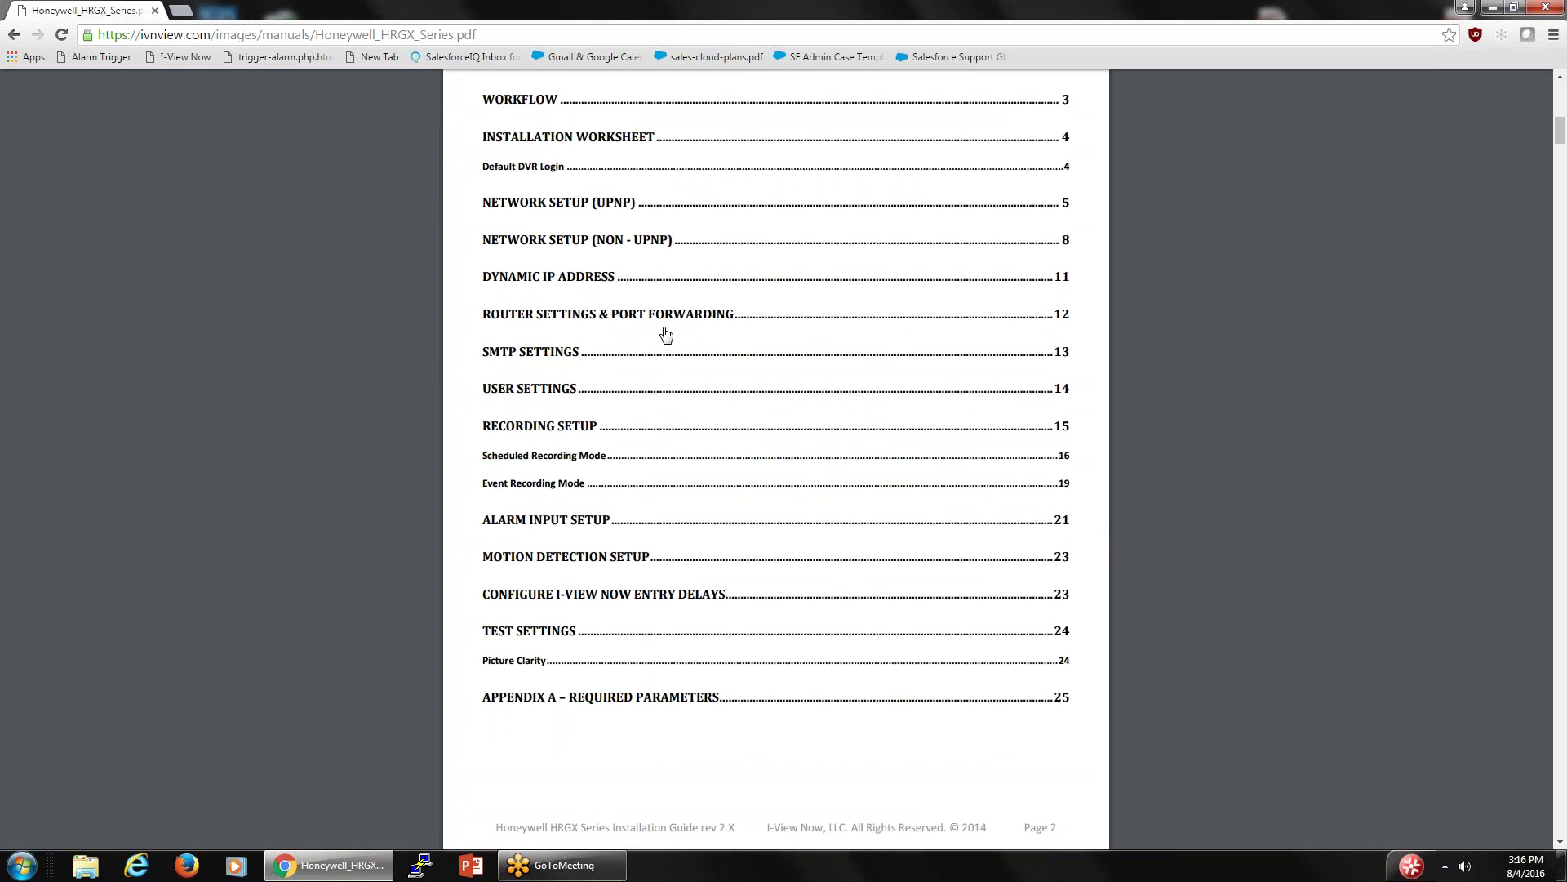
{"action": "scroll", "coordinate": [643, 346], "scroll_direction": "down", "scroll_amount": 20}
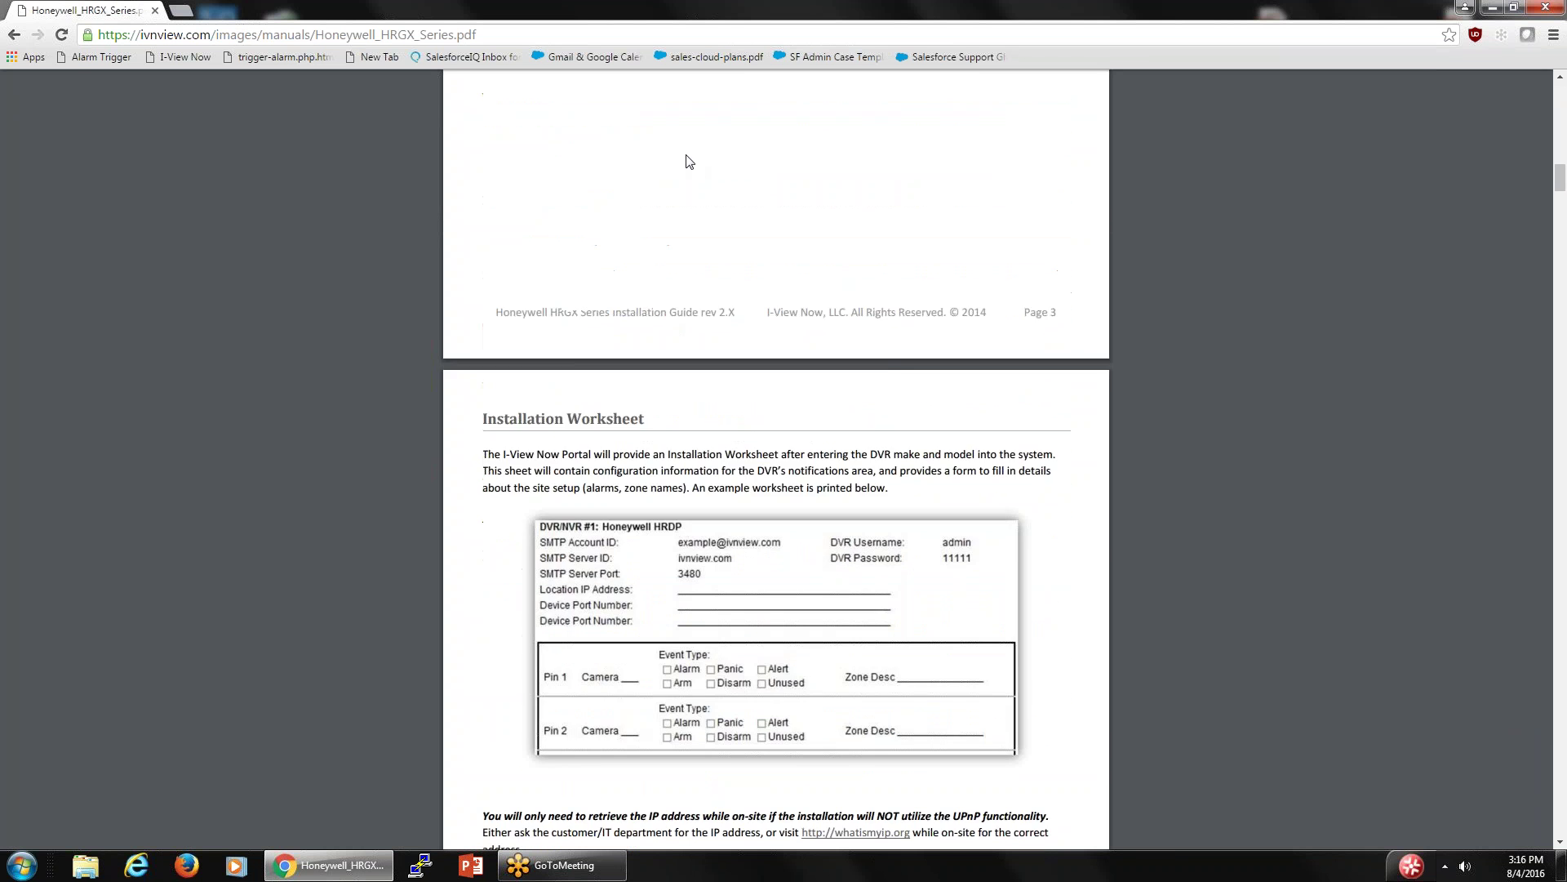
{"action": "scroll", "coordinate": [800, 78], "scroll_direction": "down", "scroll_amount": 20}
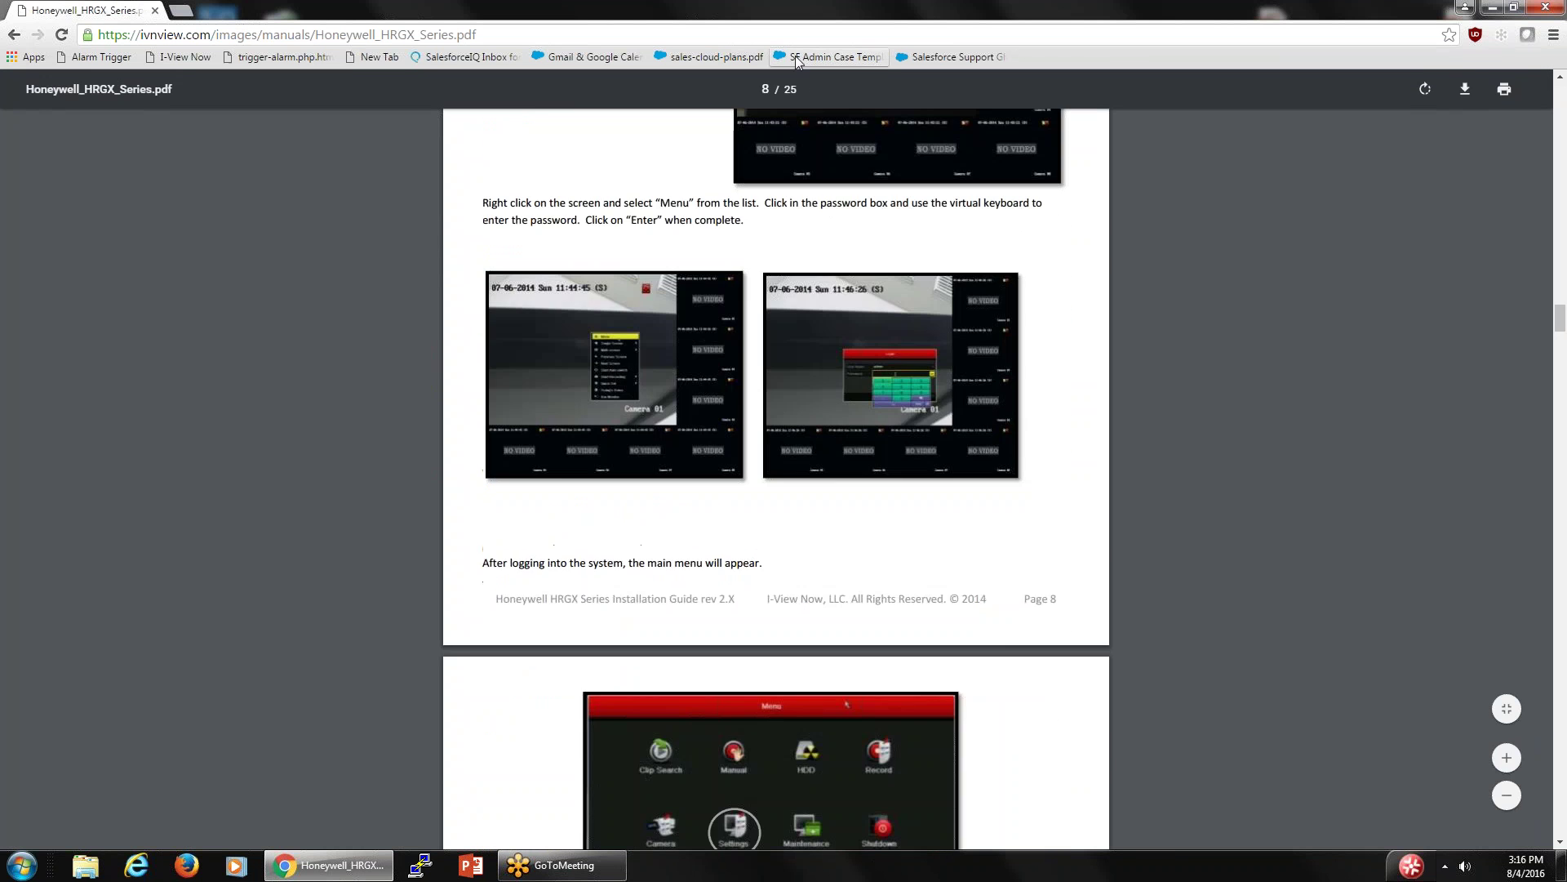
{"action": "scroll", "coordinate": [857, 359], "scroll_direction": "down", "scroll_amount": 15}
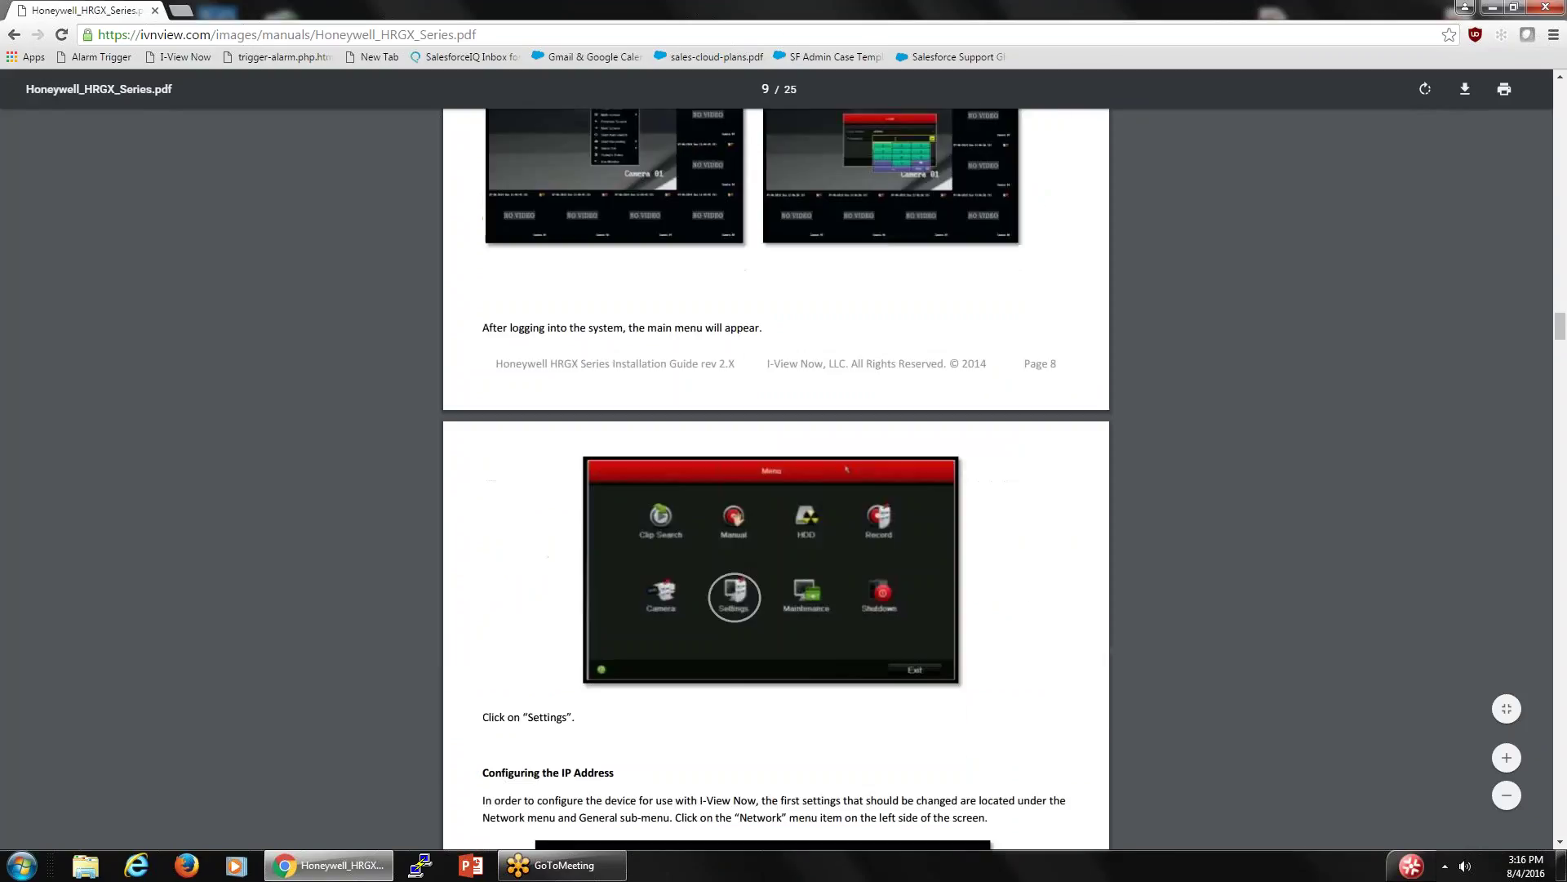
{"action": "scroll", "coordinate": [856, 357], "scroll_direction": "down", "scroll_amount": 9}
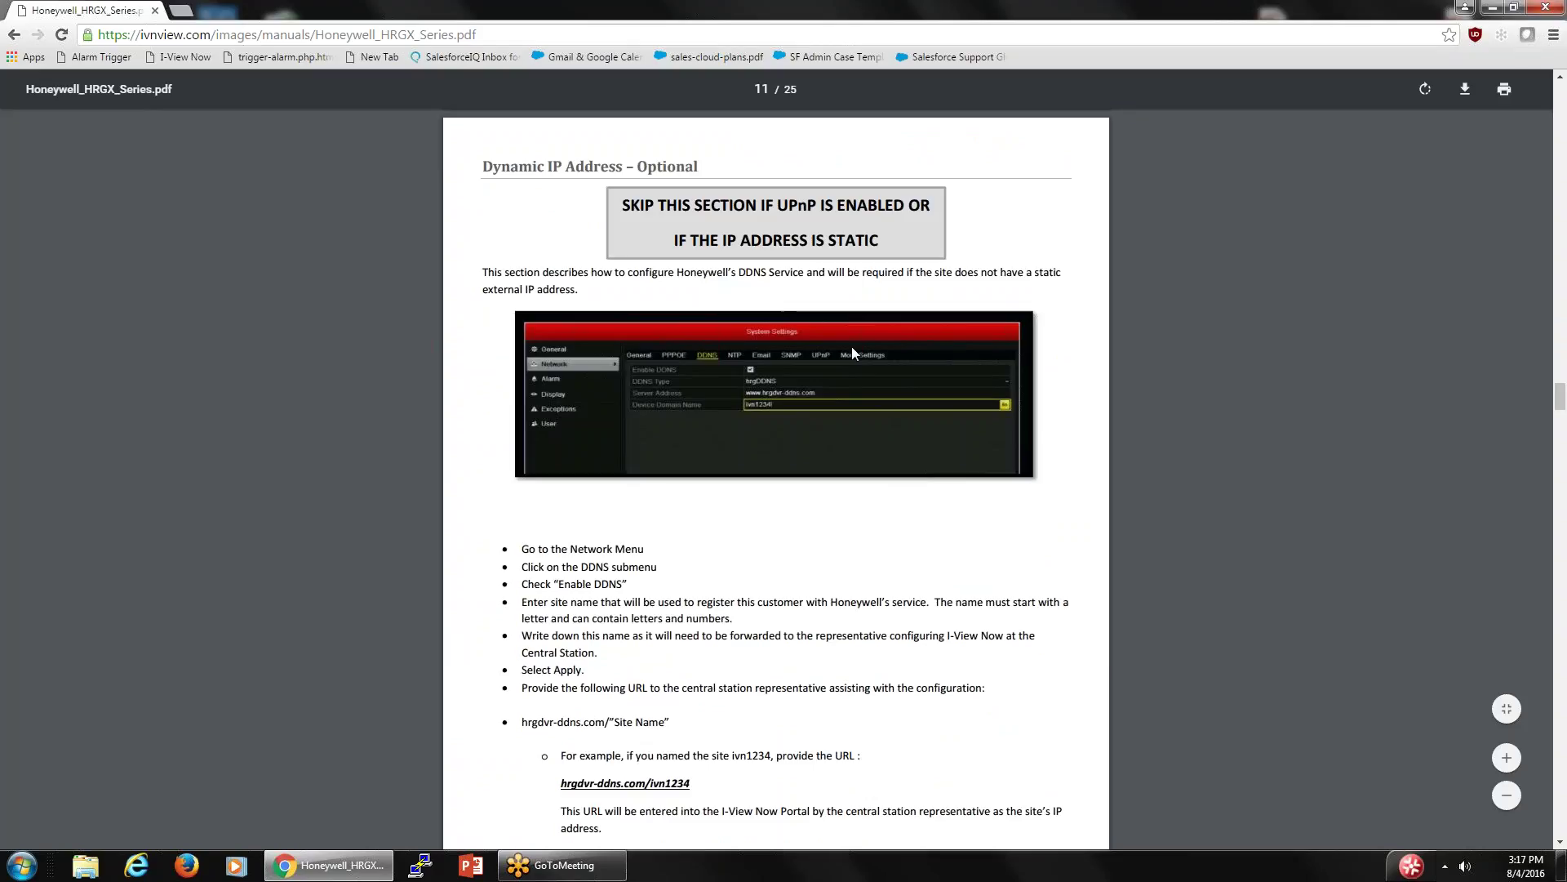
{"action": "scroll", "coordinate": [853, 351], "scroll_direction": "up", "scroll_amount": 11}
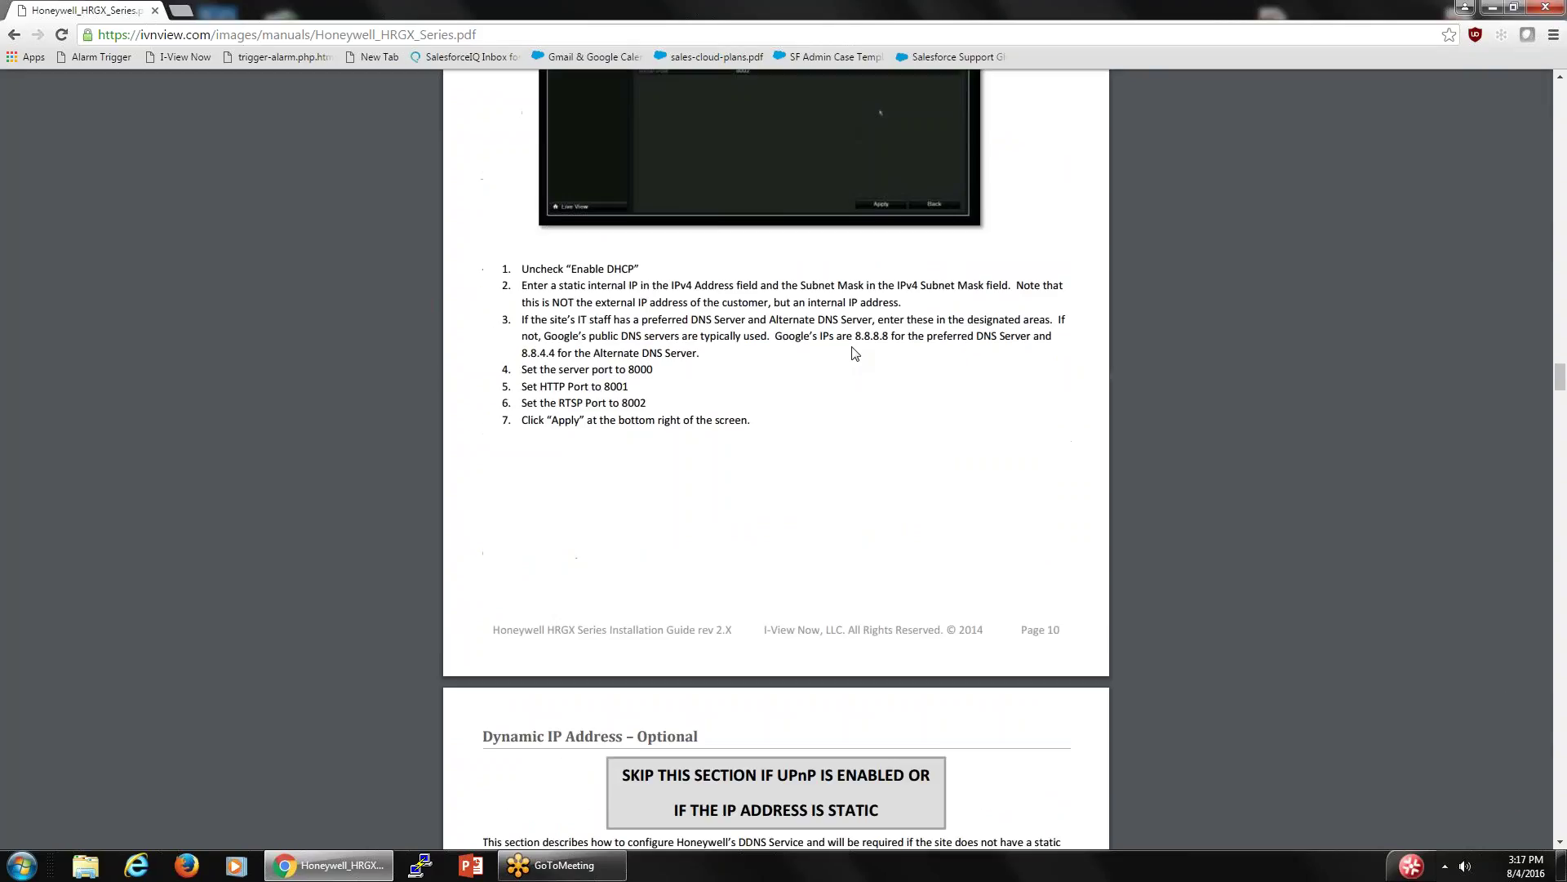
{"action": "scroll", "coordinate": [853, 352], "scroll_direction": "up", "scroll_amount": 1}
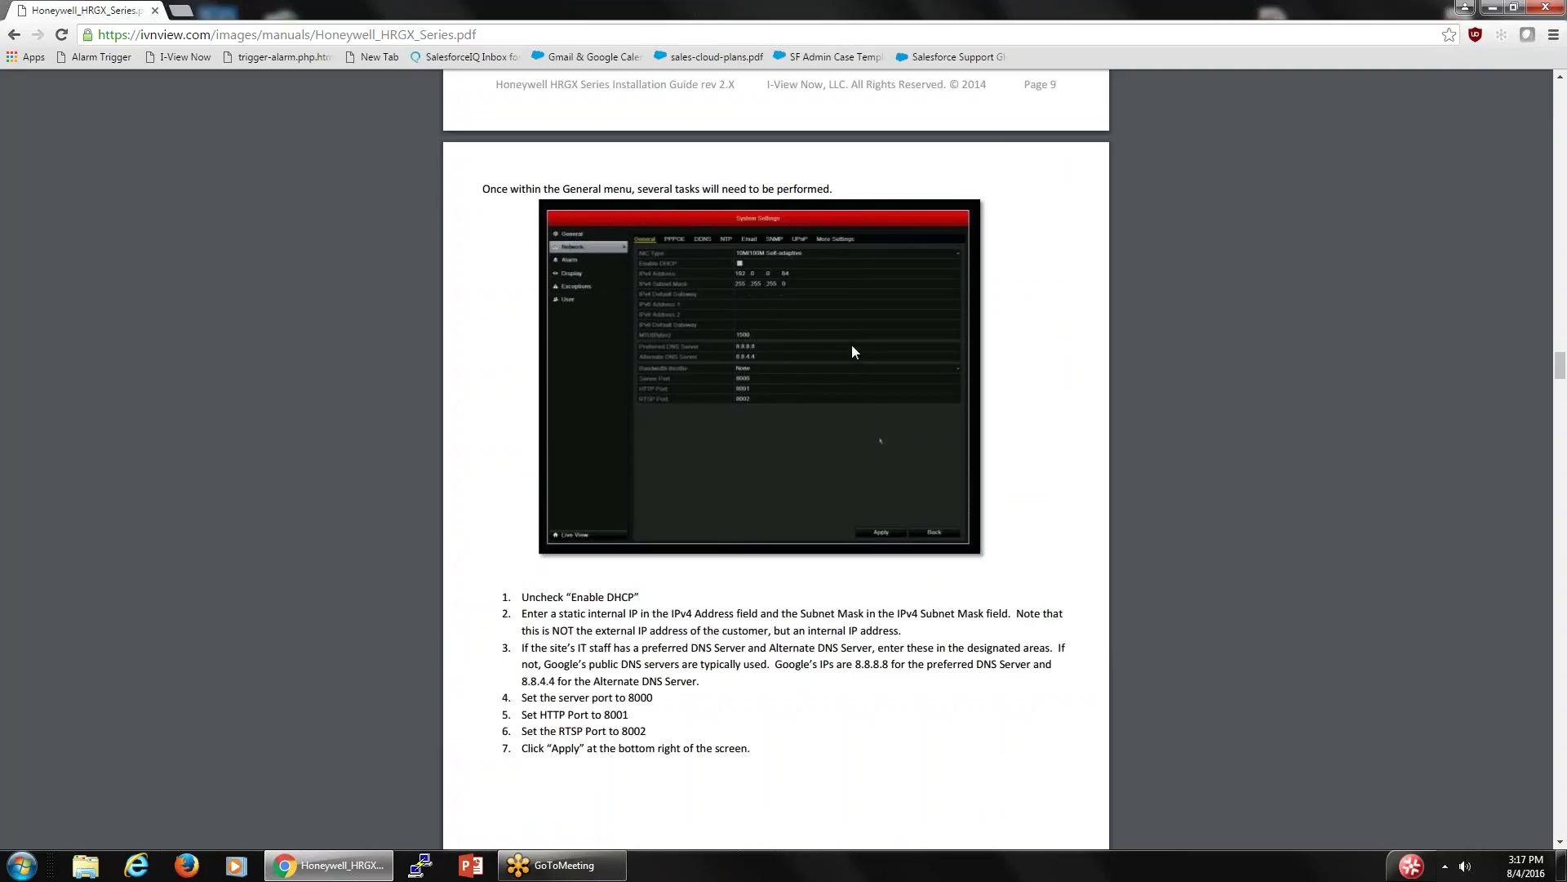
{"action": "scroll", "coordinate": [853, 353], "scroll_direction": "down", "scroll_amount": 1}
{"action": "scroll", "coordinate": [854, 353], "scroll_direction": "up", "scroll_amount": 7}
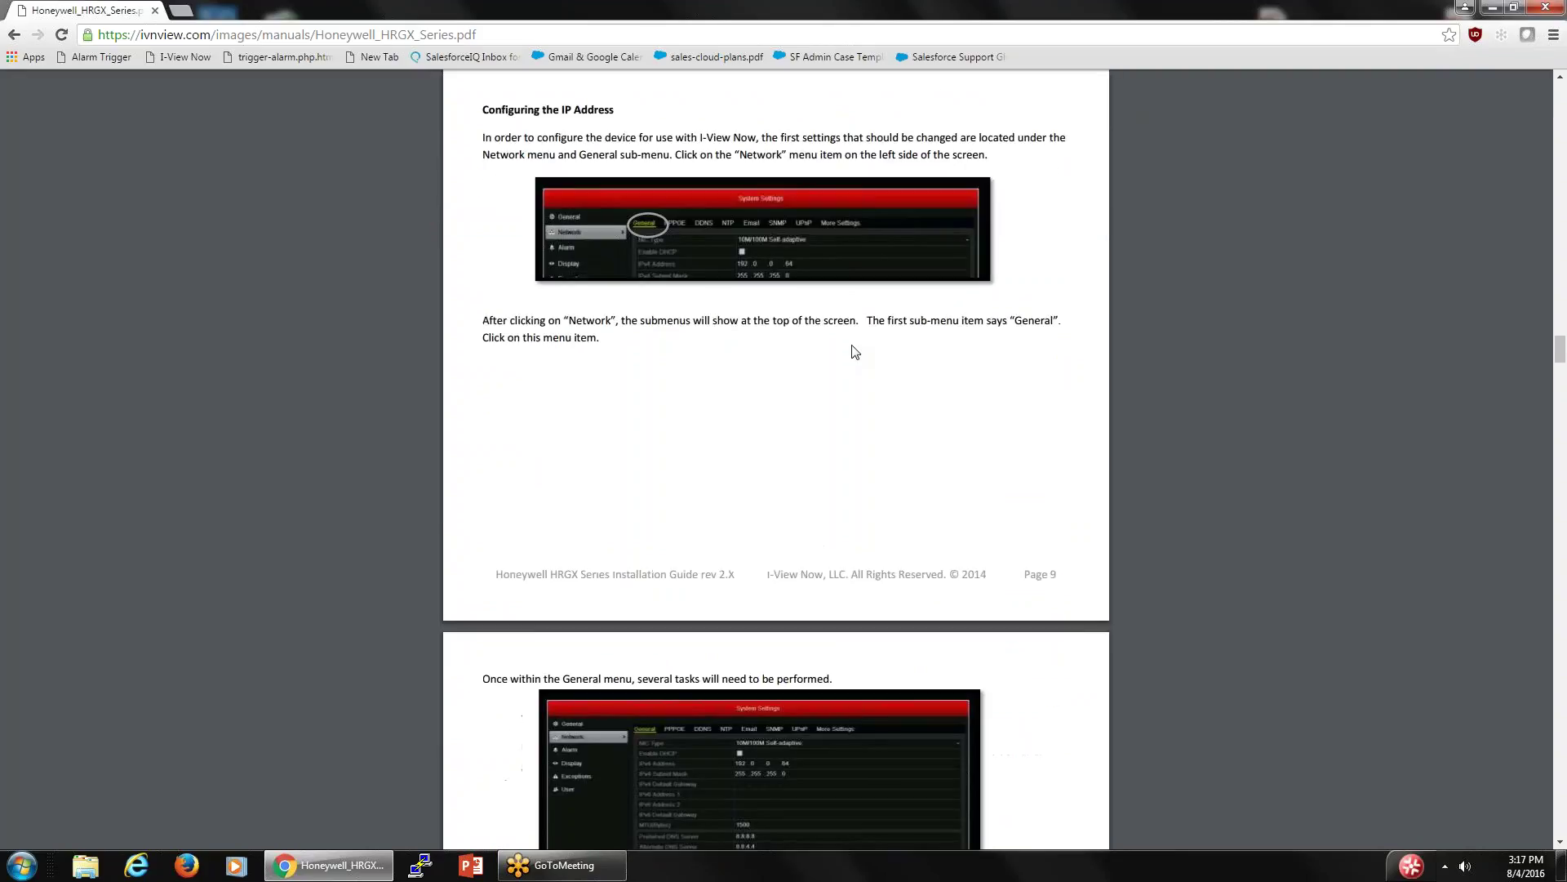
{"action": "scroll", "coordinate": [854, 352], "scroll_direction": "up", "scroll_amount": 1}
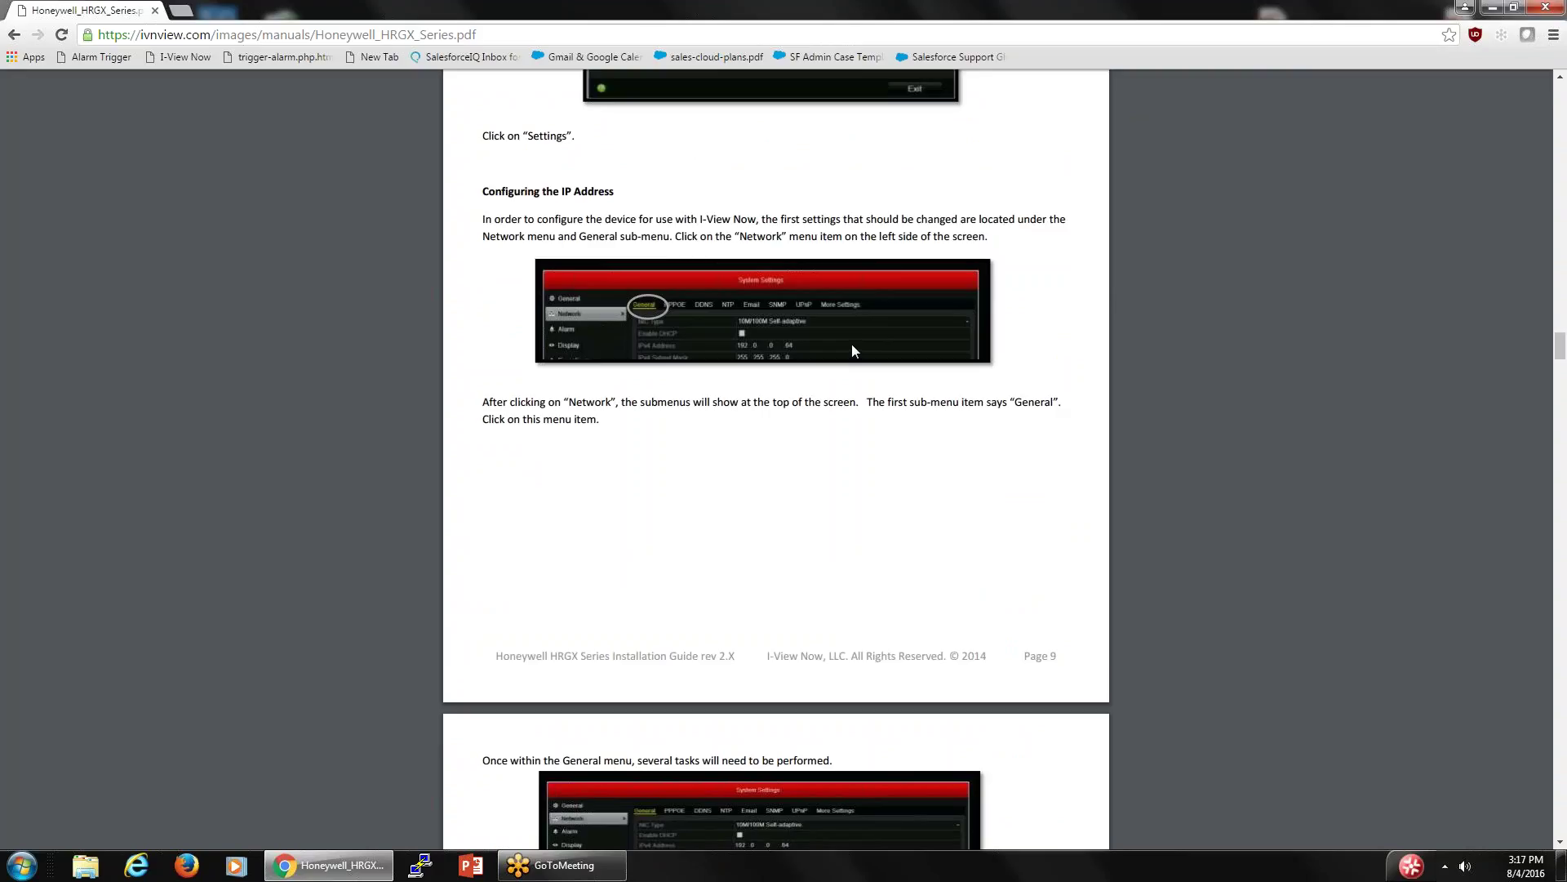
- Read on through pages 10–14, covering SMTP and User Settings up to Recording Setup
{"action": "scroll", "coordinate": [853, 351], "scroll_direction": "down", "scroll_amount": 1}
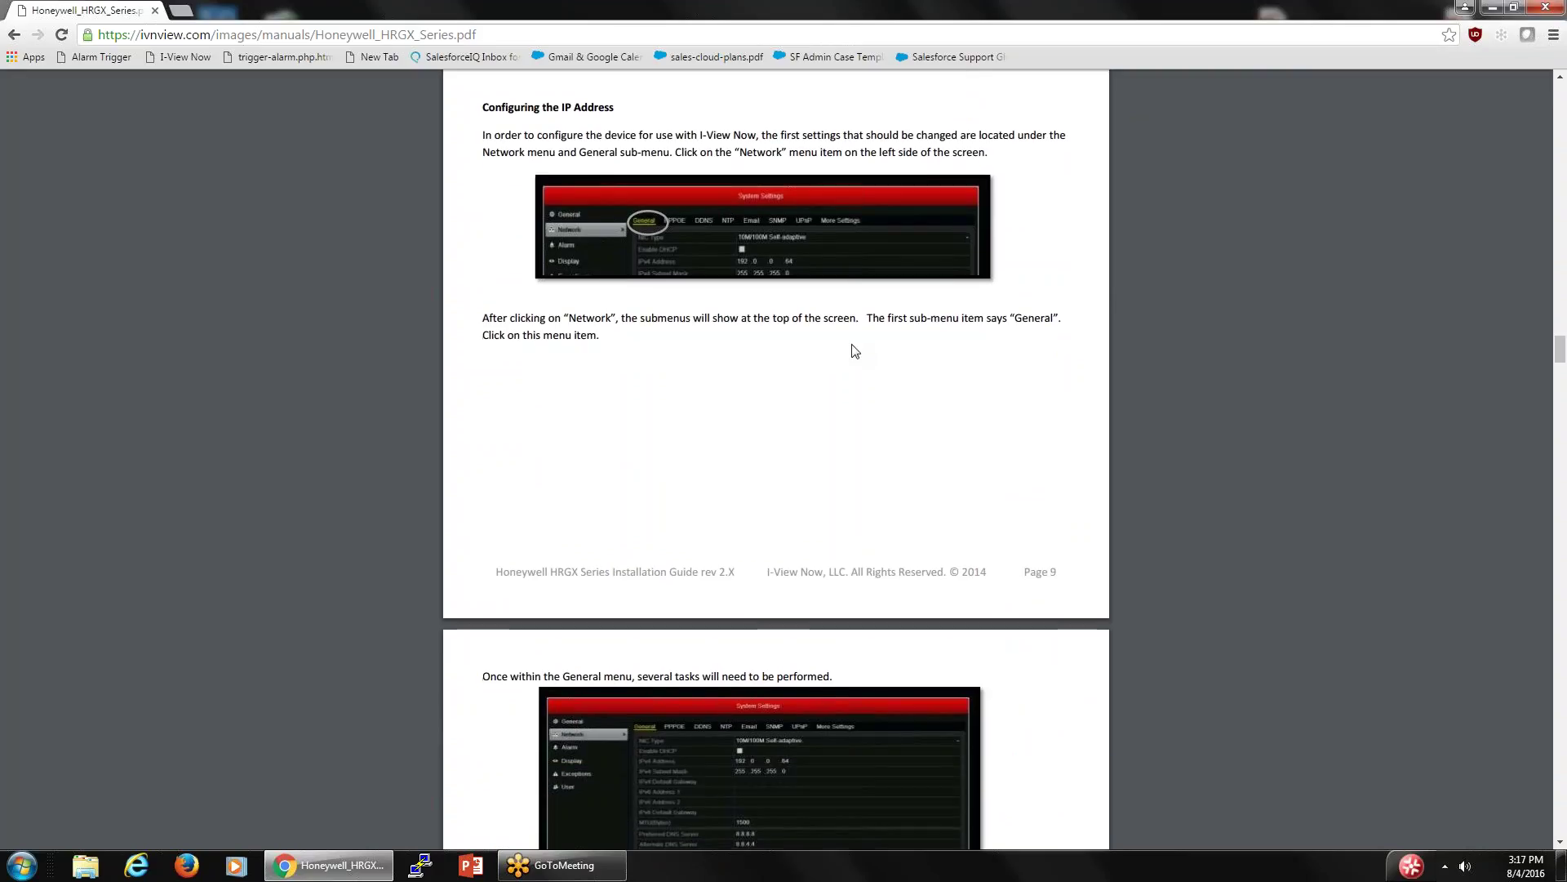
{"action": "scroll", "coordinate": [854, 351], "scroll_direction": "down", "scroll_amount": 5}
{"action": "scroll", "coordinate": [853, 351], "scroll_direction": "down", "scroll_amount": 2}
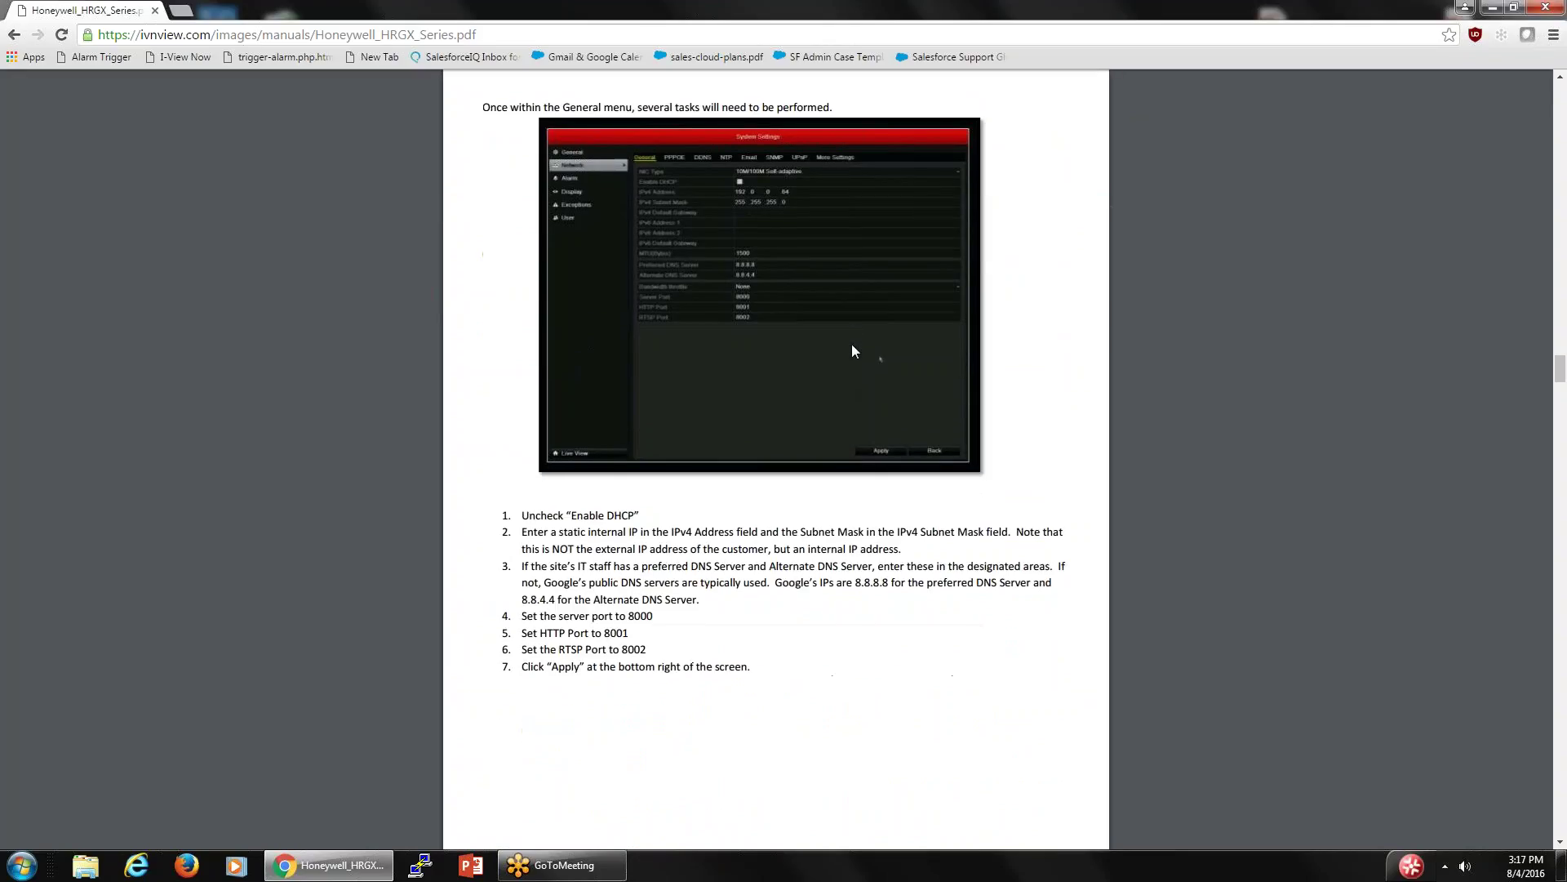
{"action": "scroll", "coordinate": [853, 351], "scroll_direction": "down", "scroll_amount": 4}
{"action": "scroll", "coordinate": [853, 351], "scroll_direction": "down", "scroll_amount": 4}
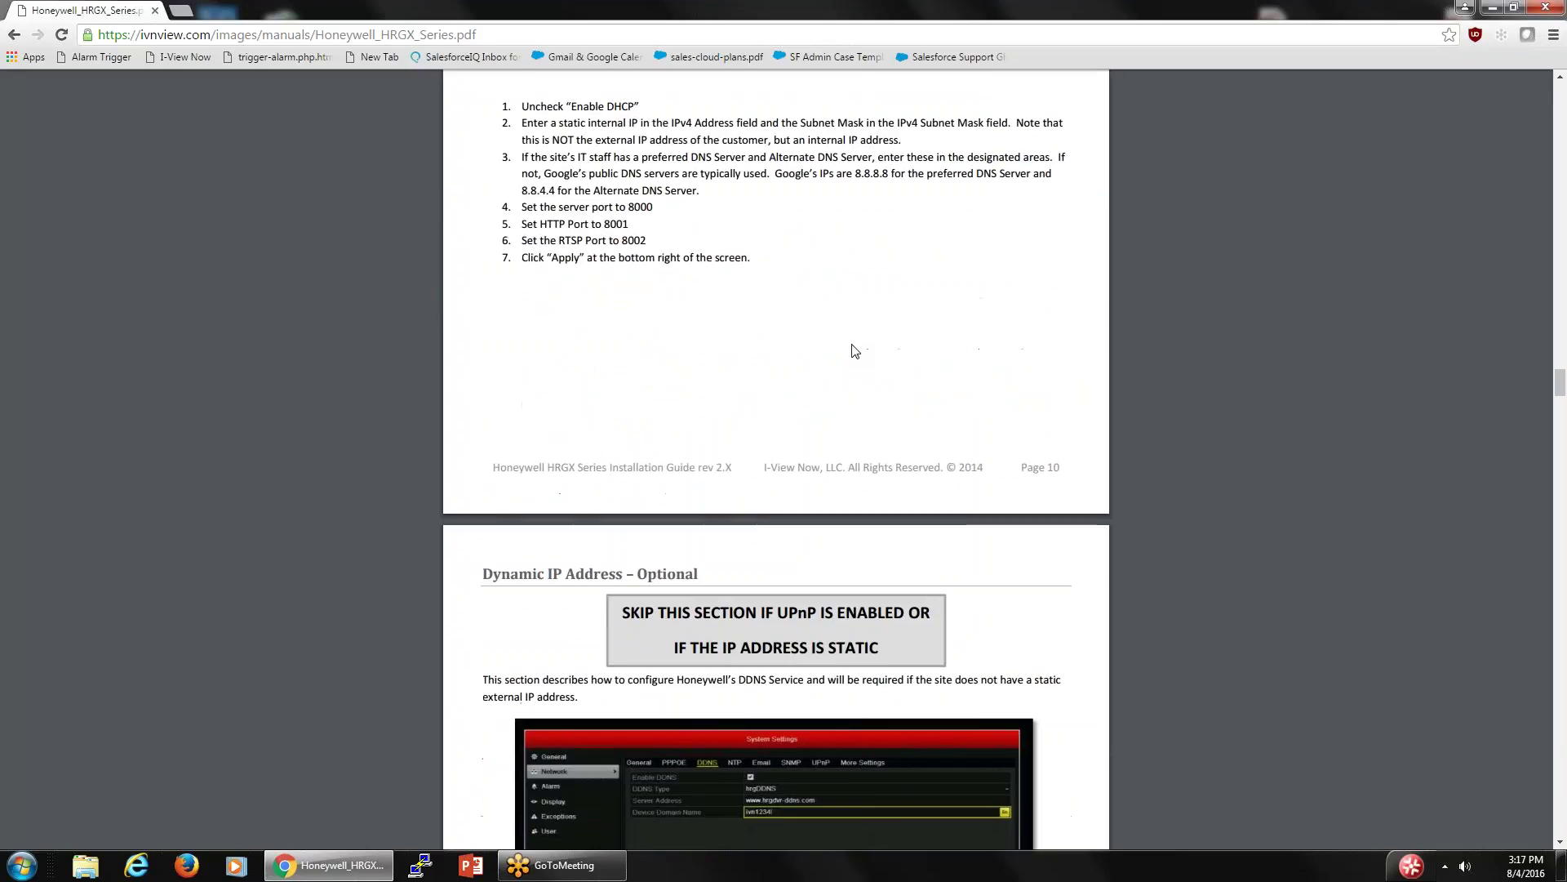
{"action": "scroll", "coordinate": [851, 349], "scroll_direction": "down", "scroll_amount": 6}
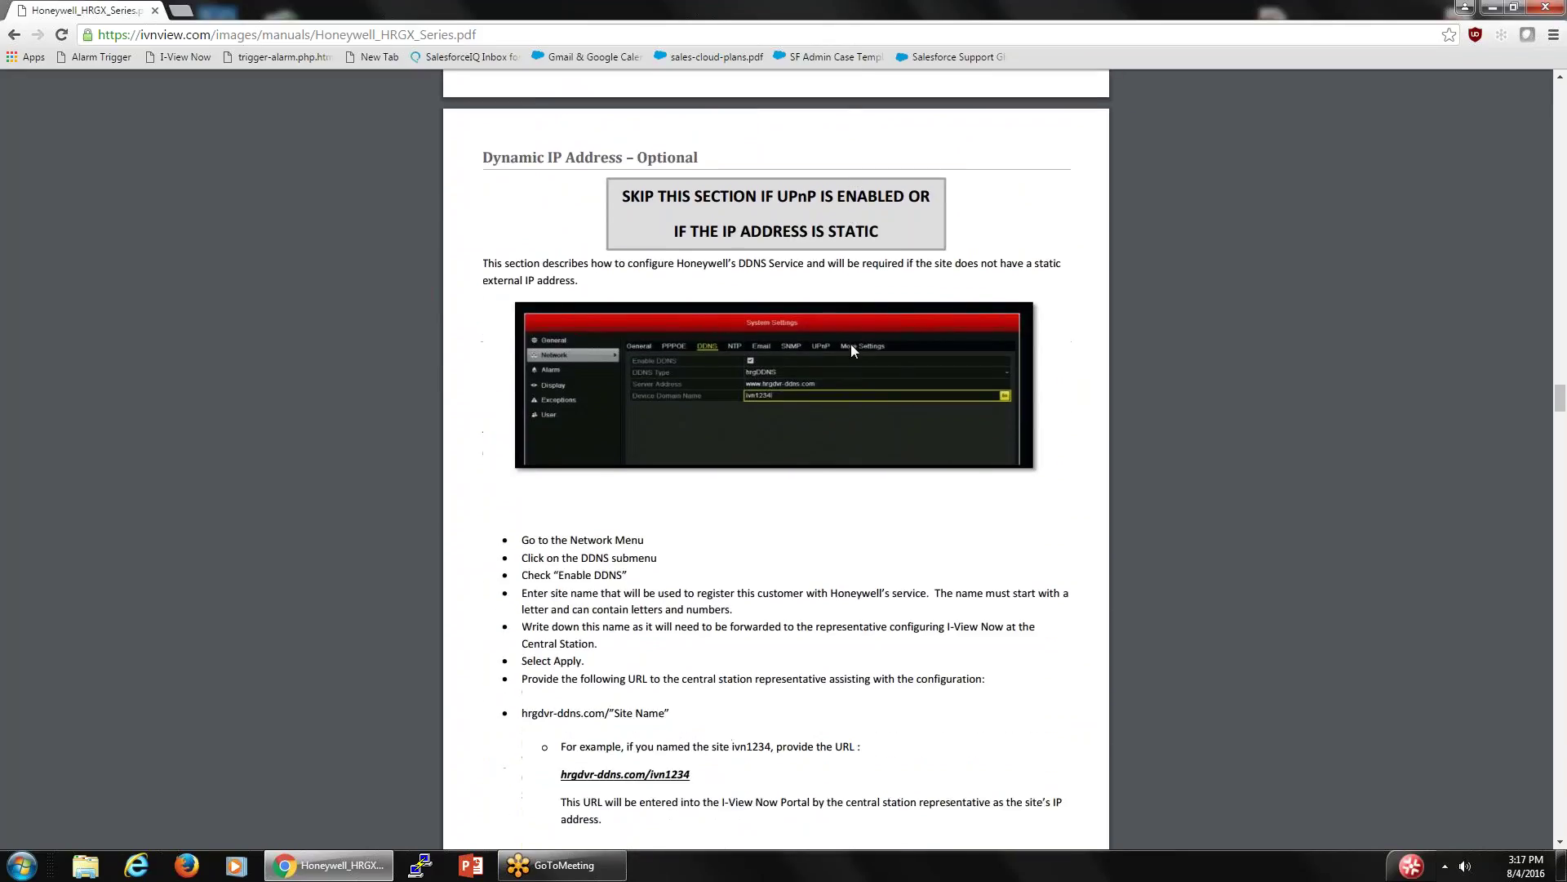
{"action": "scroll", "coordinate": [853, 342], "scroll_direction": "down", "scroll_amount": 4}
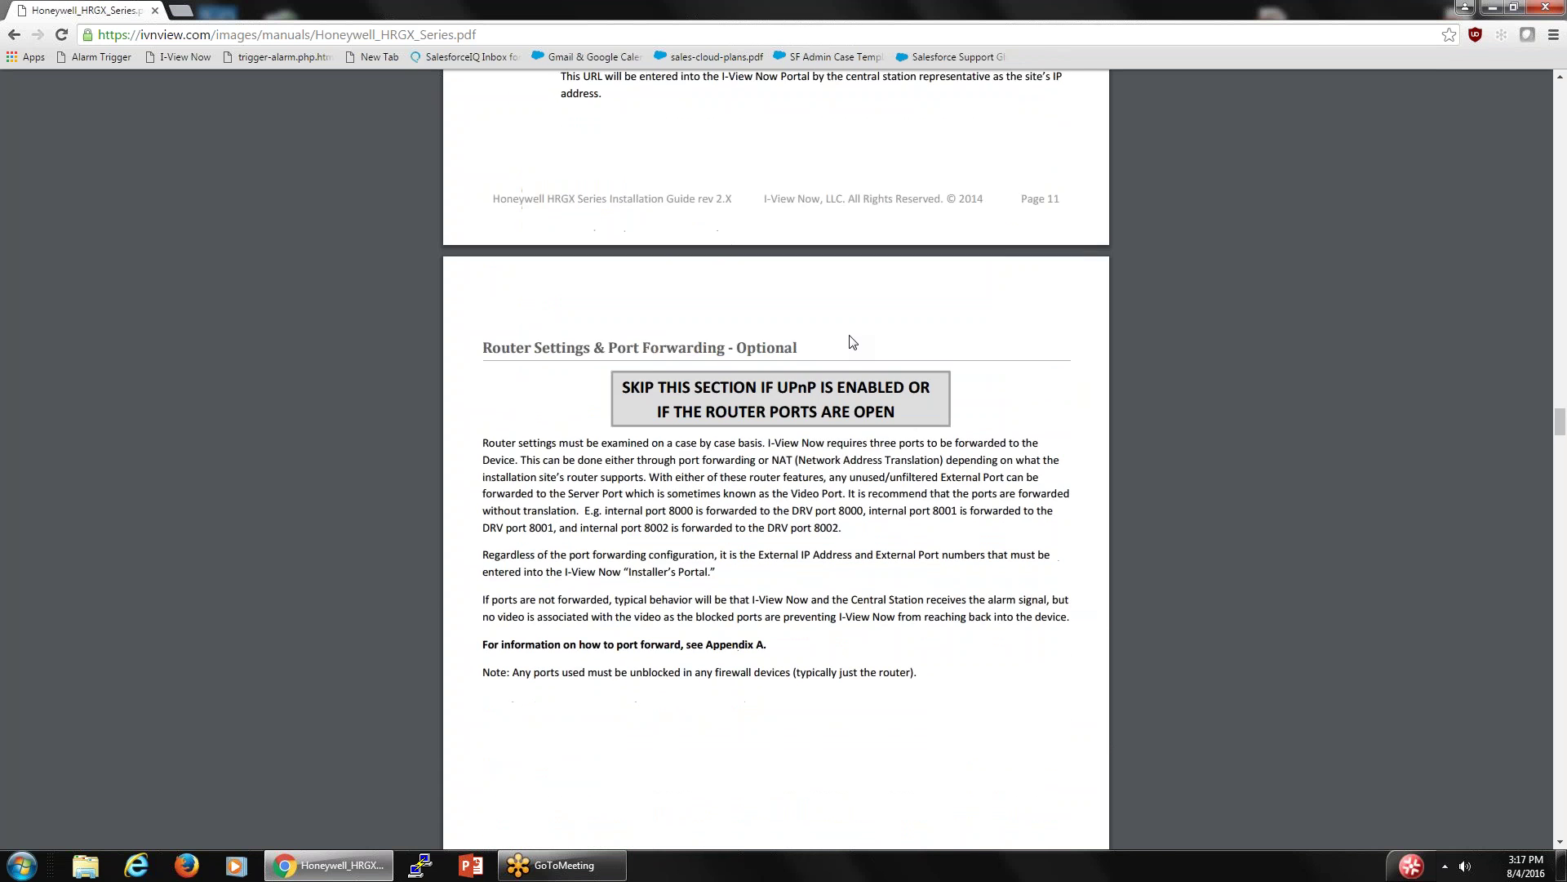
{"action": "scroll", "coordinate": [851, 342], "scroll_direction": "down", "scroll_amount": 9}
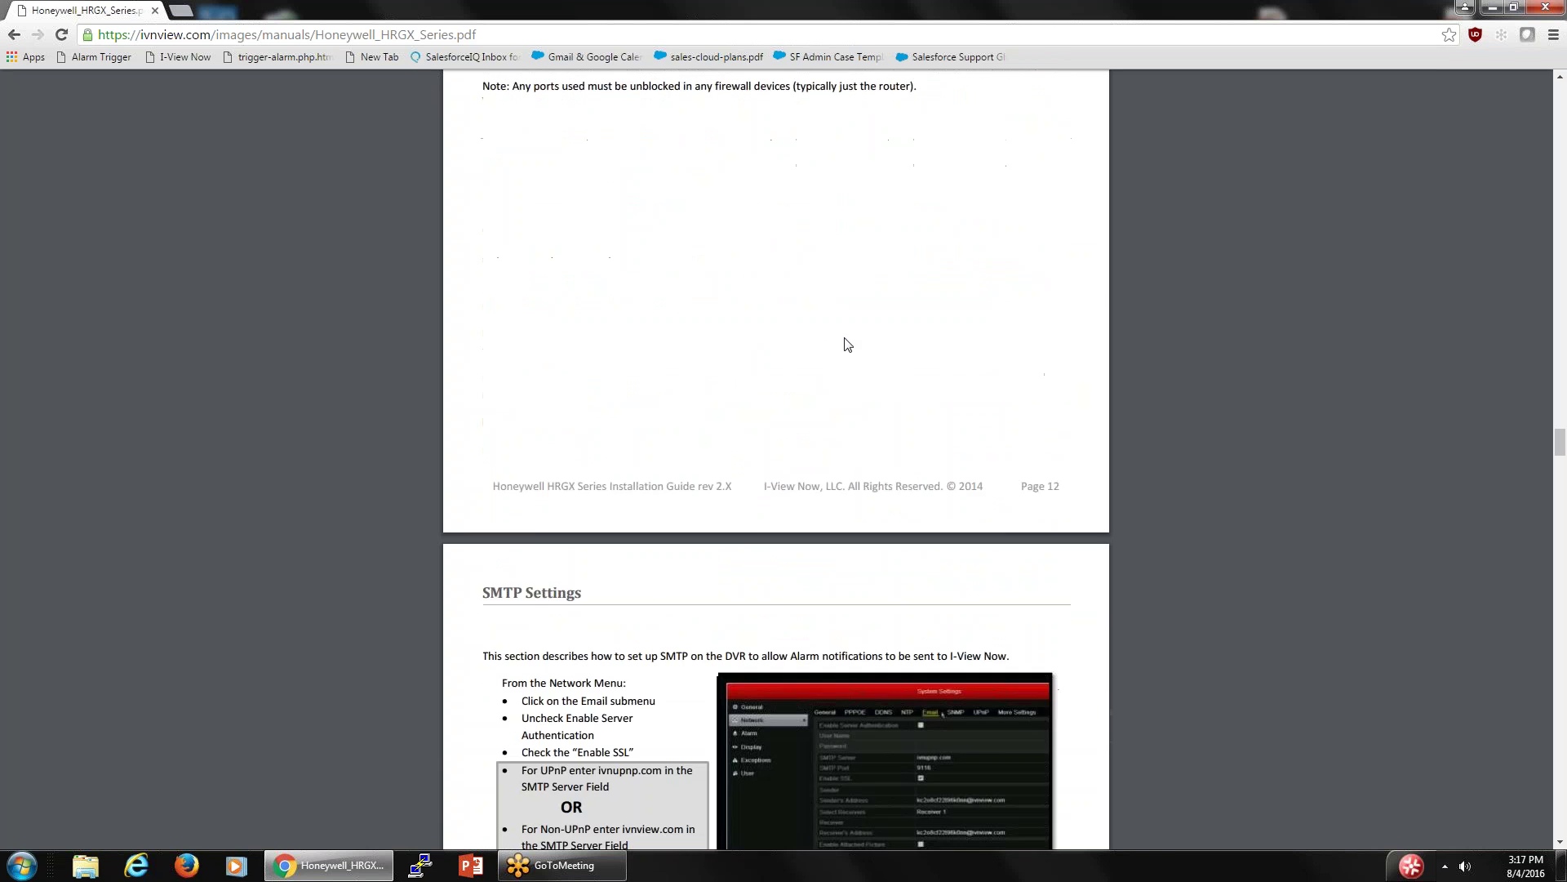
{"action": "scroll", "coordinate": [847, 343], "scroll_direction": "down", "scroll_amount": 10}
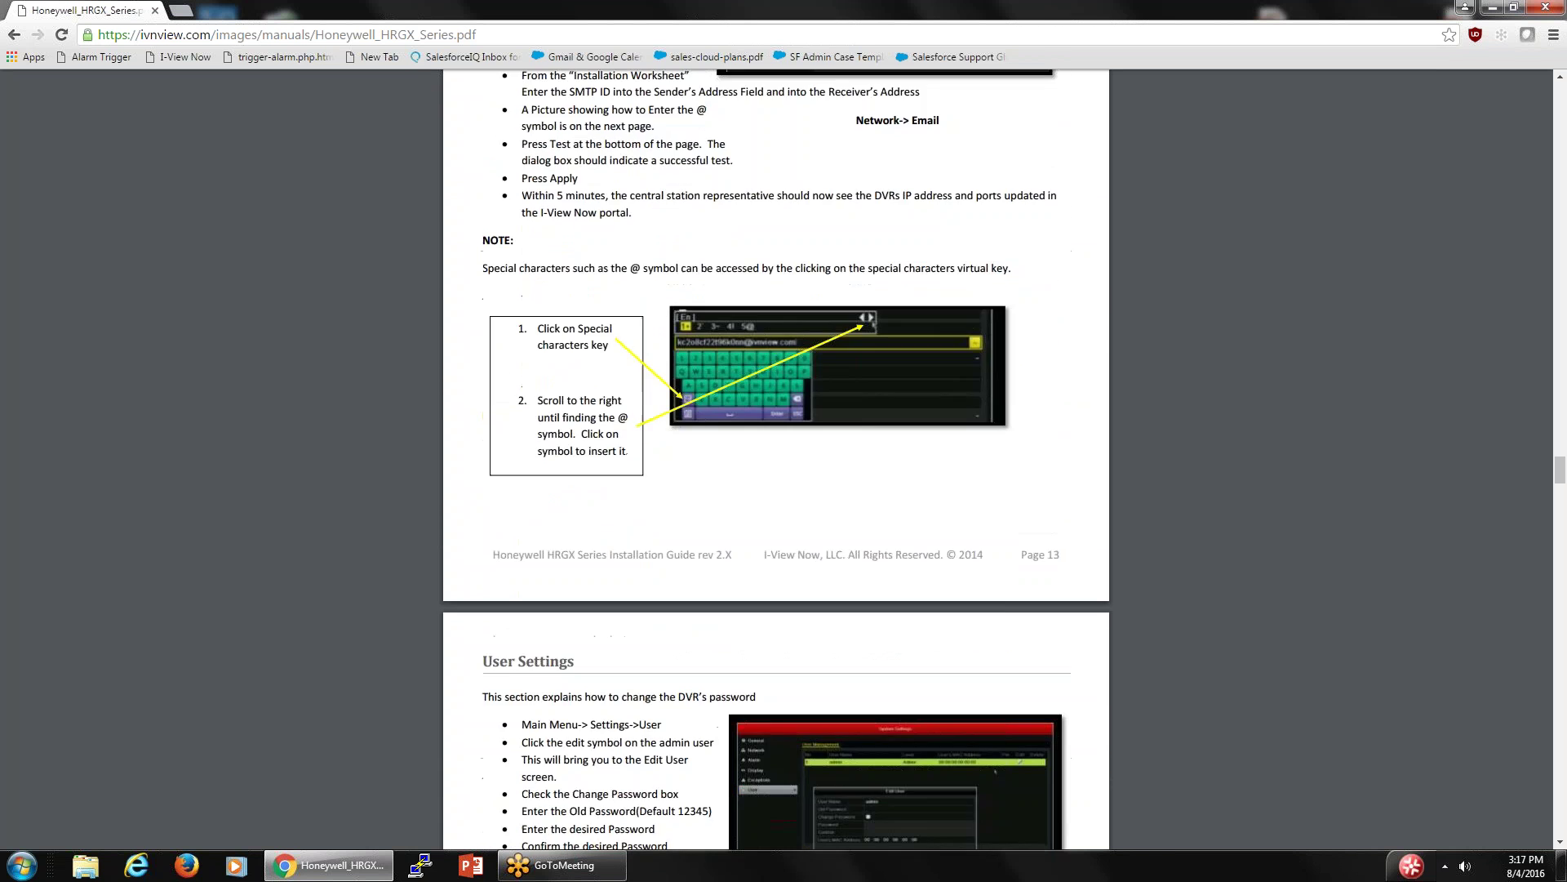
{"action": "scroll", "coordinate": [835, 326], "scroll_direction": "down", "scroll_amount": 10}
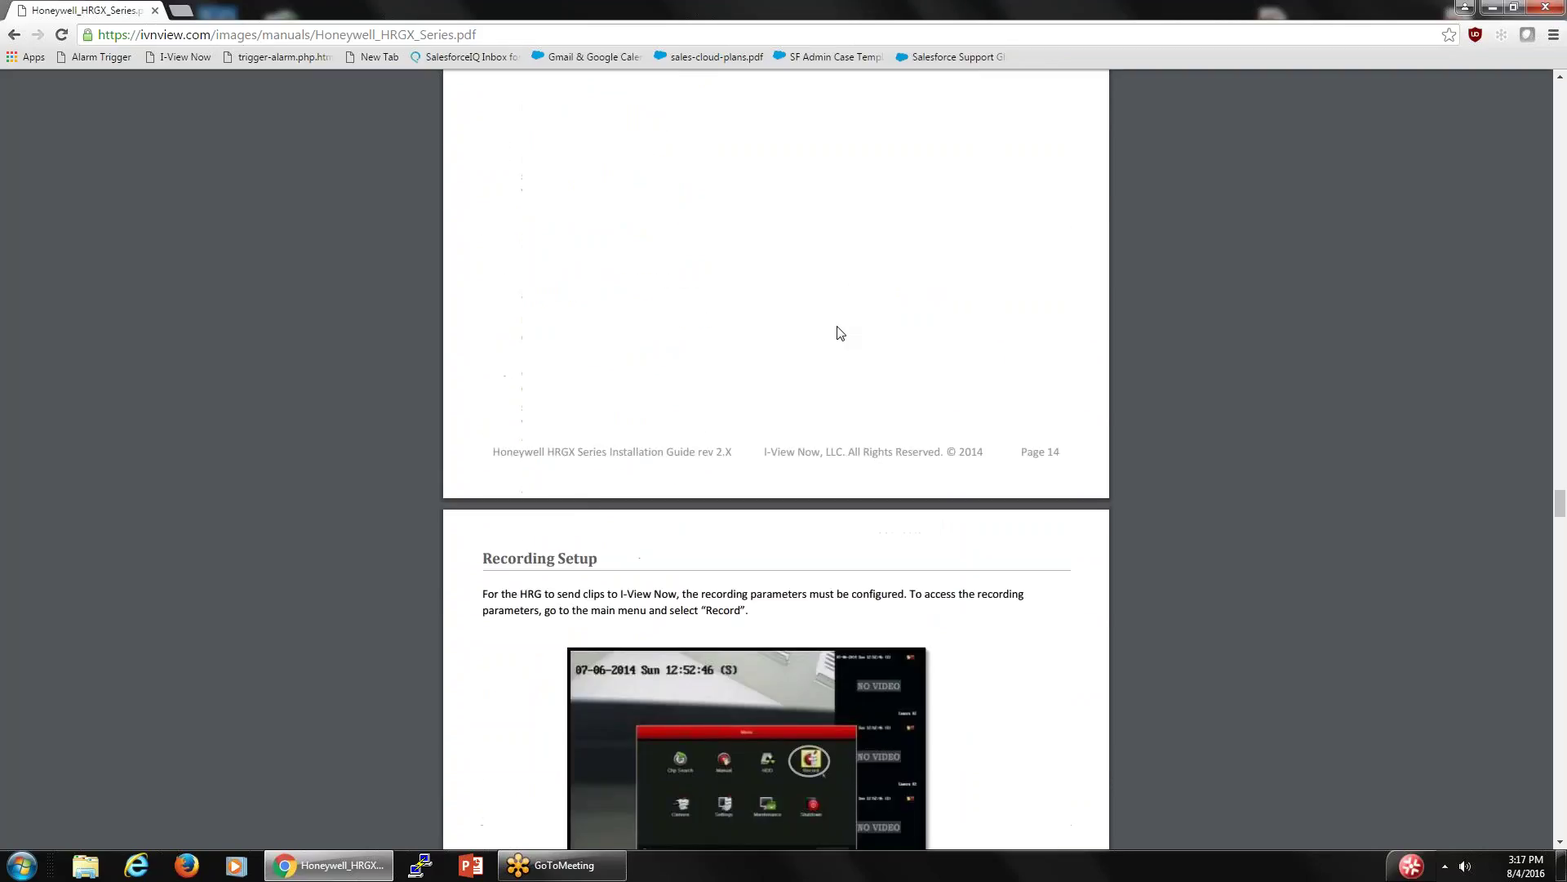
{"action": "scroll", "coordinate": [838, 331], "scroll_direction": "down", "scroll_amount": 5}
{"action": "scroll", "coordinate": [837, 331], "scroll_direction": "up", "scroll_amount": 10}
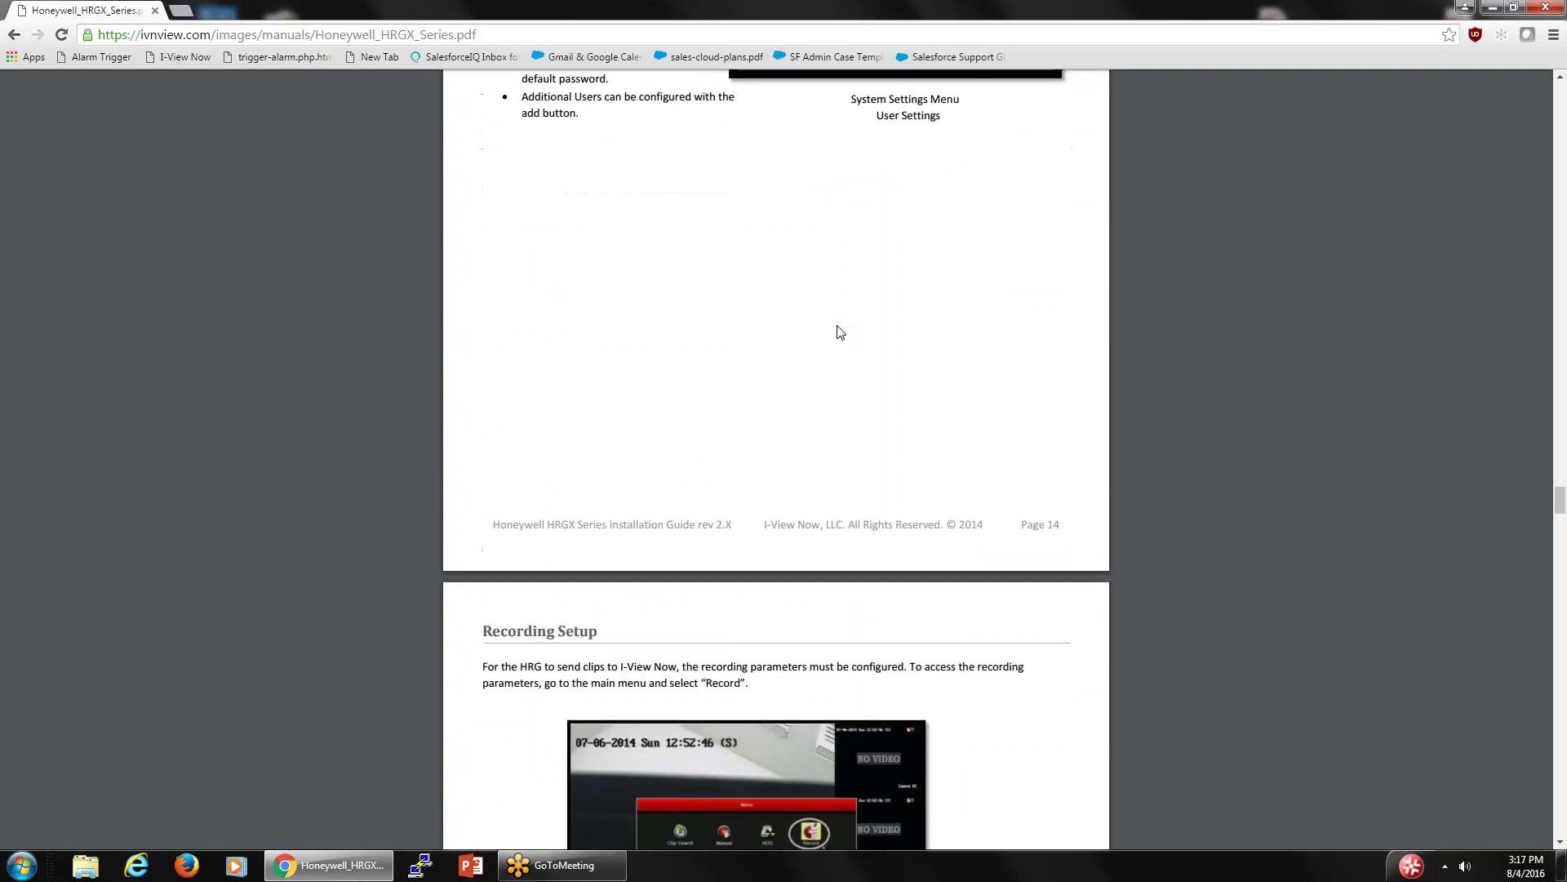
{"action": "scroll", "coordinate": [838, 330], "scroll_direction": "up", "scroll_amount": 15}
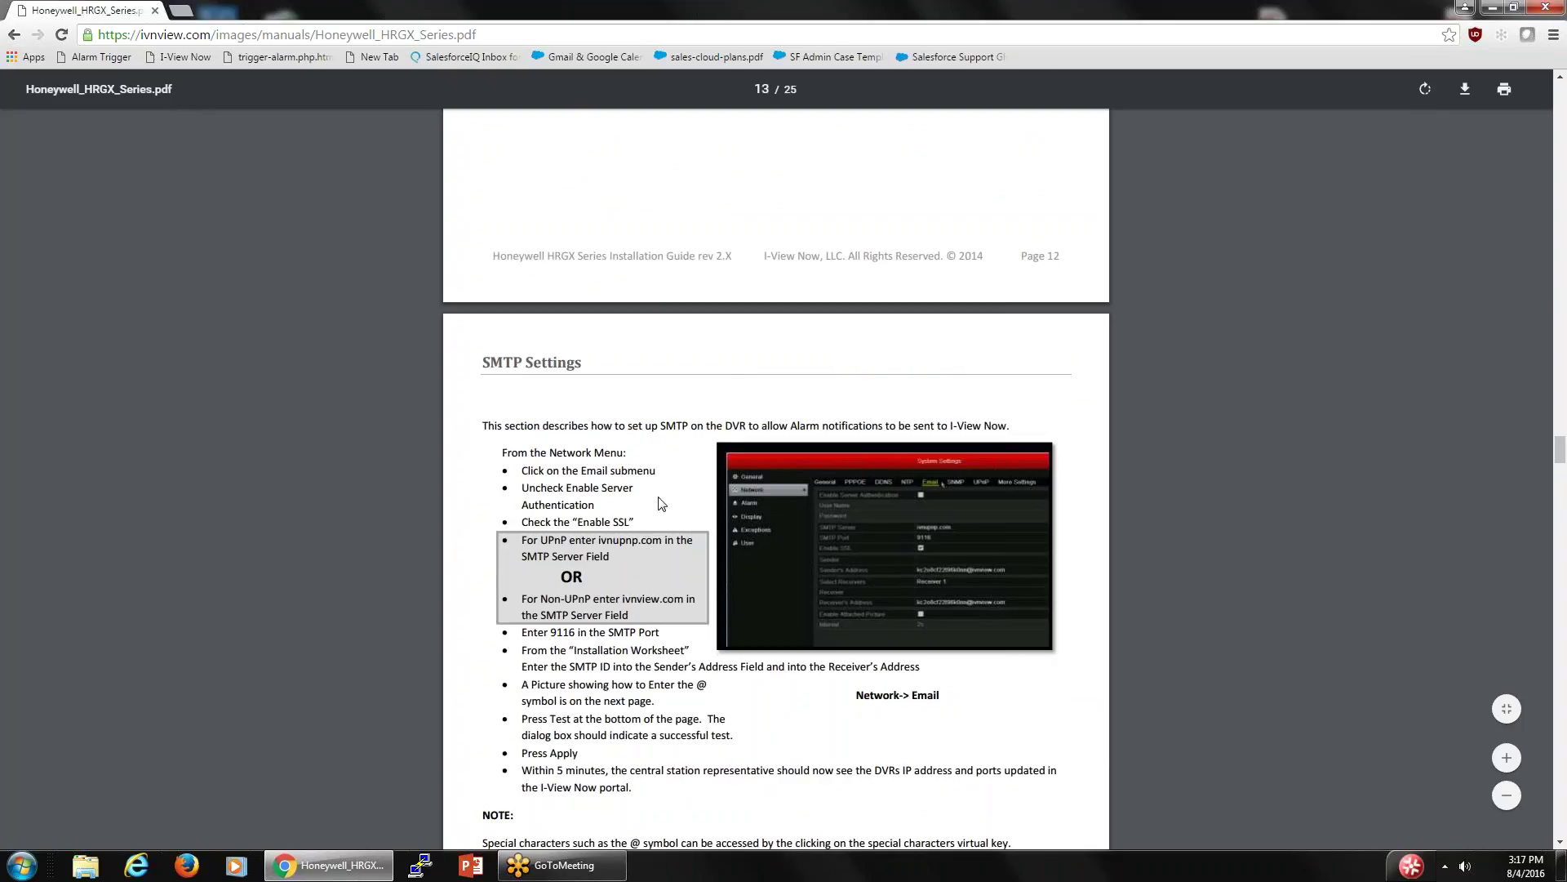
{"action": "scroll", "coordinate": [661, 502], "scroll_direction": "down", "scroll_amount": 3}
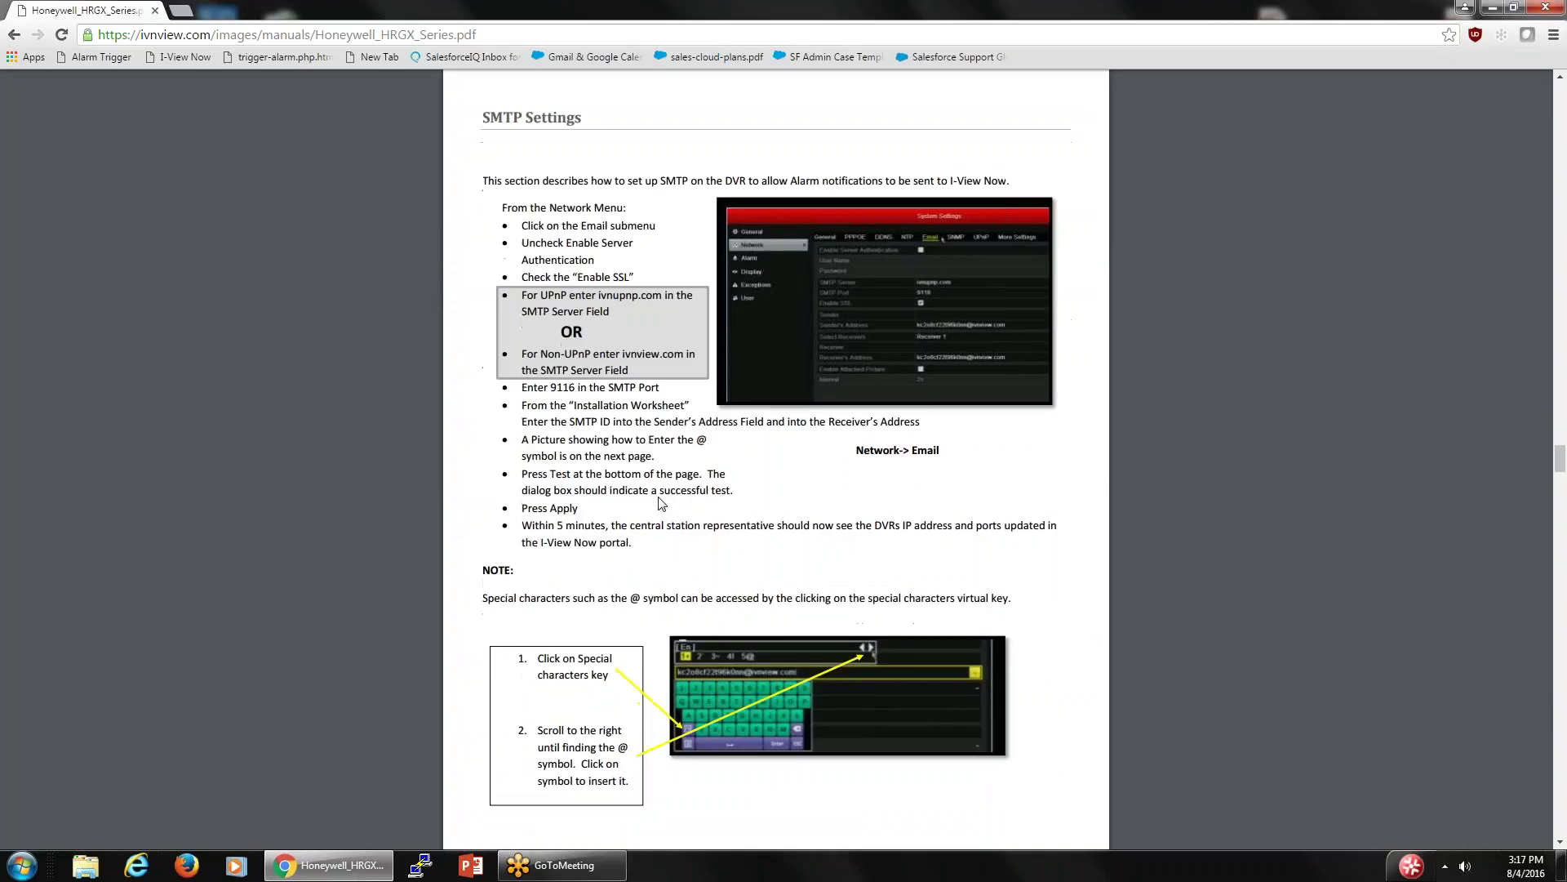
{"action": "scroll", "coordinate": [662, 502], "scroll_direction": "up", "scroll_amount": 9}
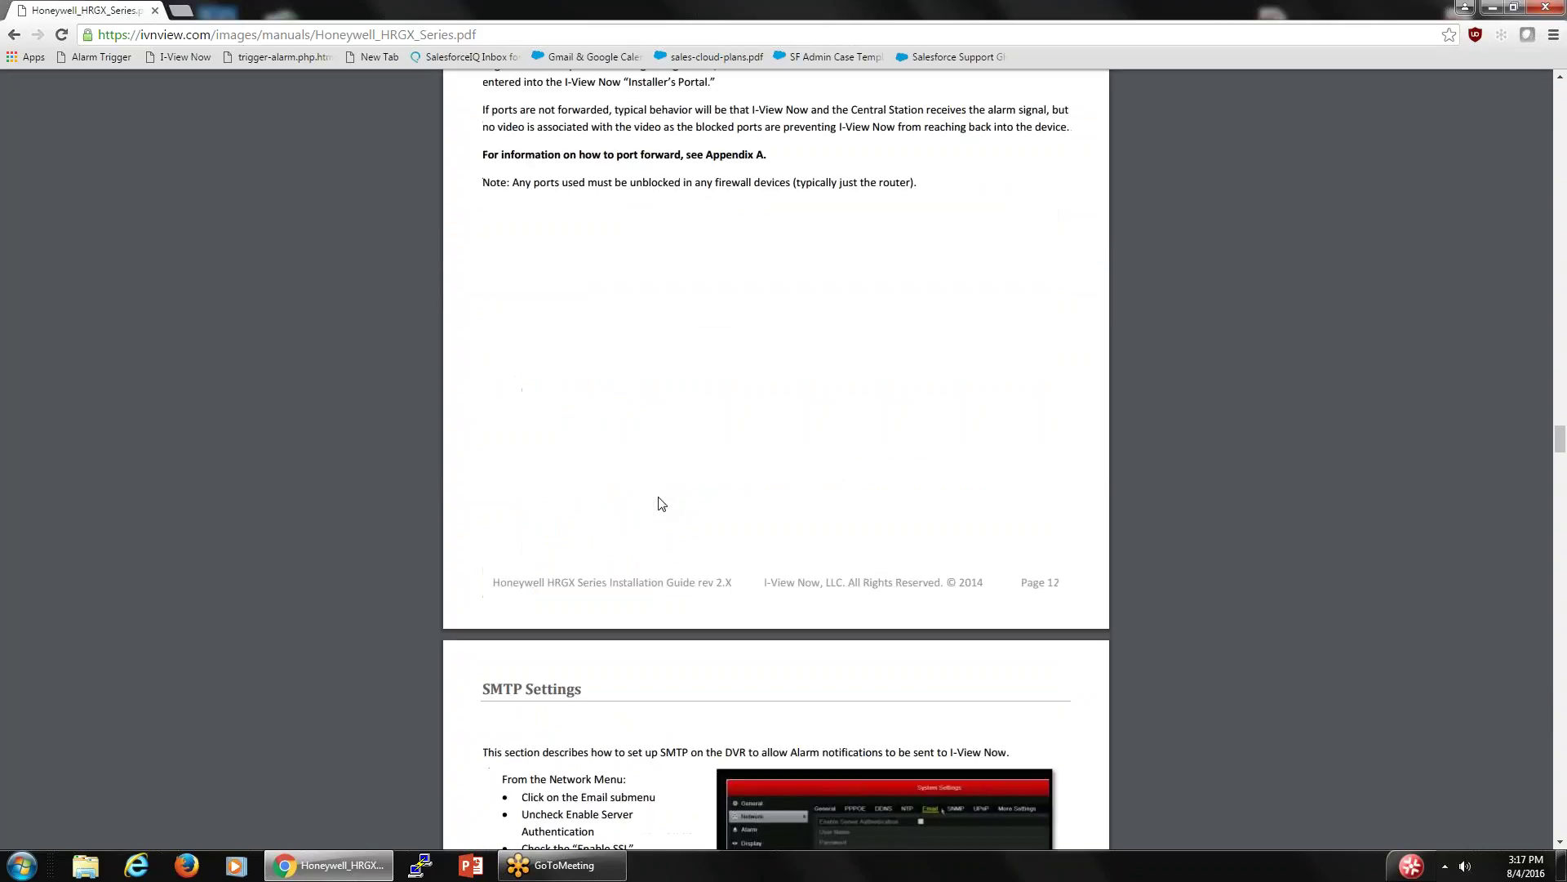
{"action": "scroll", "coordinate": [662, 502], "scroll_direction": "up", "scroll_amount": 3}
{"action": "scroll", "coordinate": [662, 502], "scroll_direction": "down", "scroll_amount": 1}
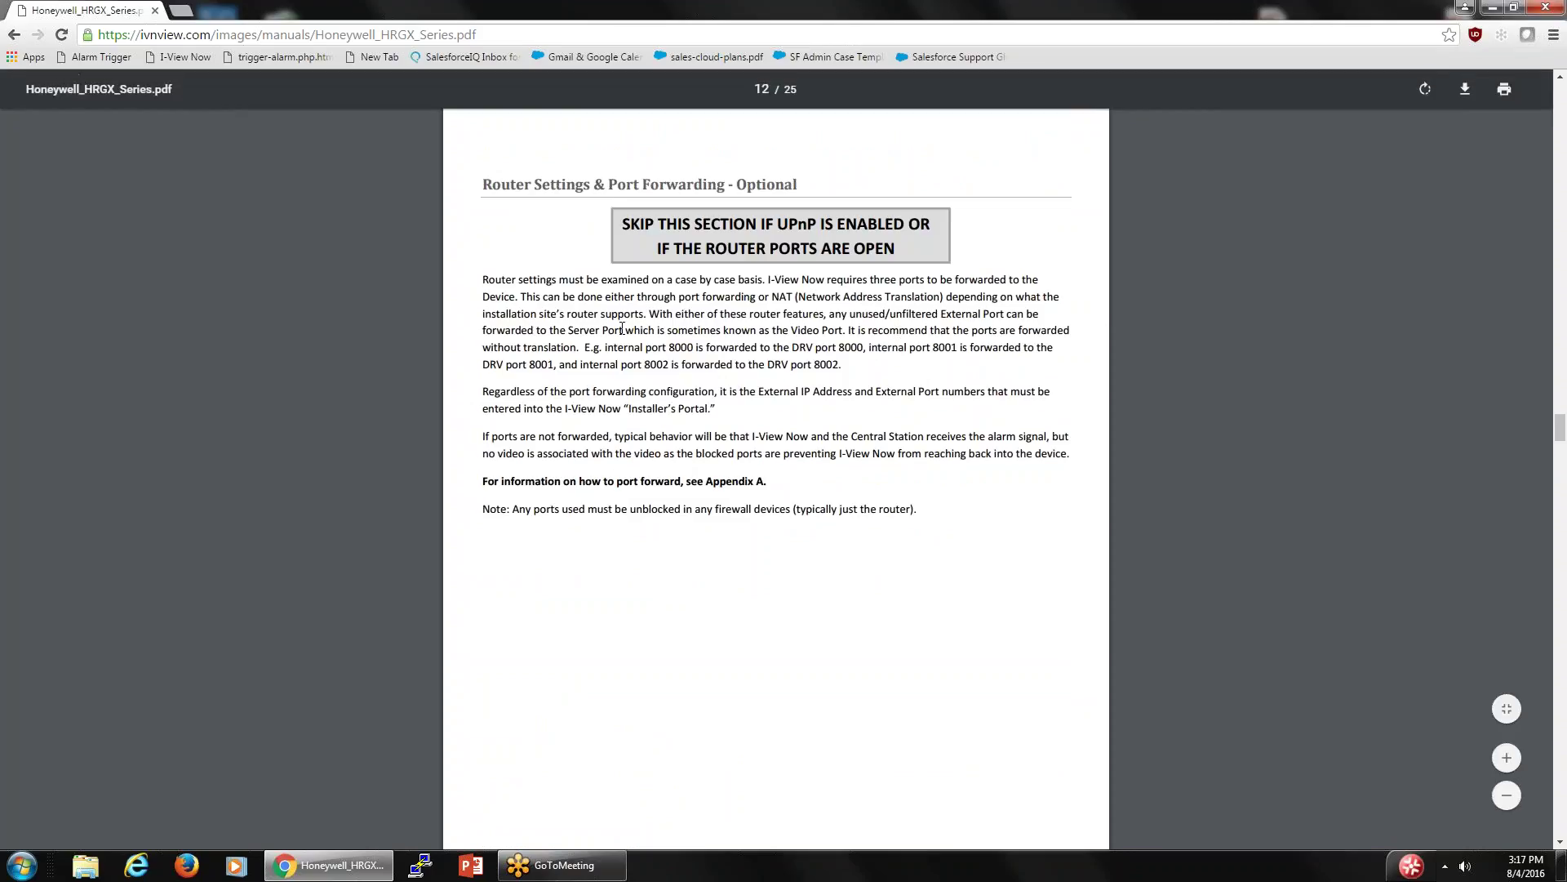
{"action": "scroll", "coordinate": [622, 329], "scroll_direction": "down", "scroll_amount": 6}
{"action": "scroll", "coordinate": [621, 334], "scroll_direction": "down", "scroll_amount": 5}
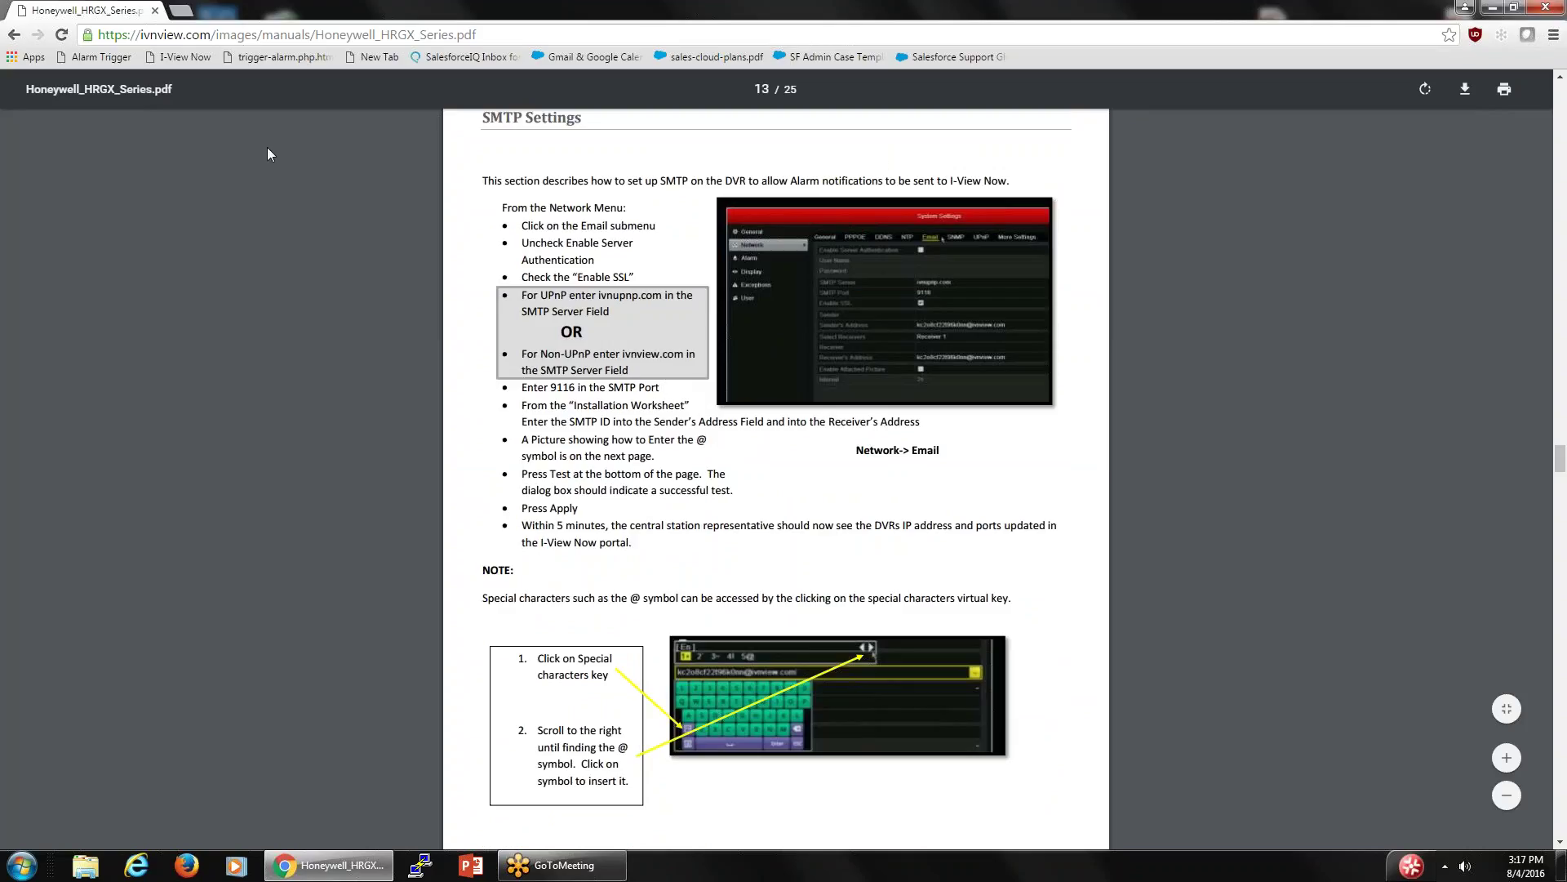
{"action": "scroll", "coordinate": [493, 275], "scroll_direction": "down", "scroll_amount": 7}
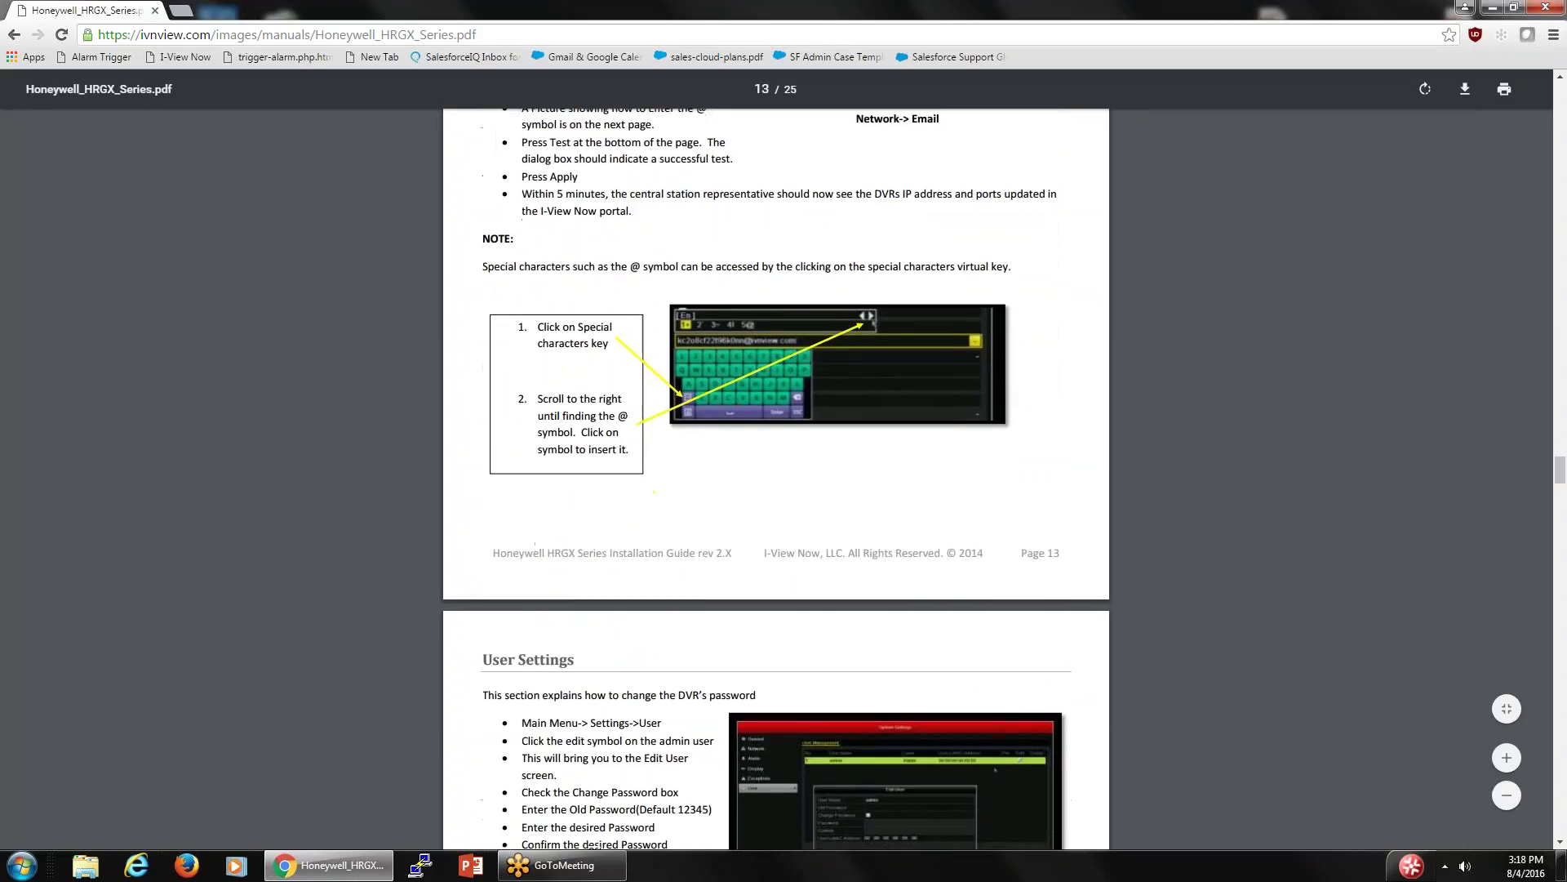
{"action": "scroll", "coordinate": [776, 479], "scroll_direction": "down", "scroll_amount": 3}
- Scroll the HRGX manual down to page 22, go back to Support, and close the browser
{"action": "scroll", "coordinate": [776, 478], "scroll_direction": "down", "scroll_amount": 5}
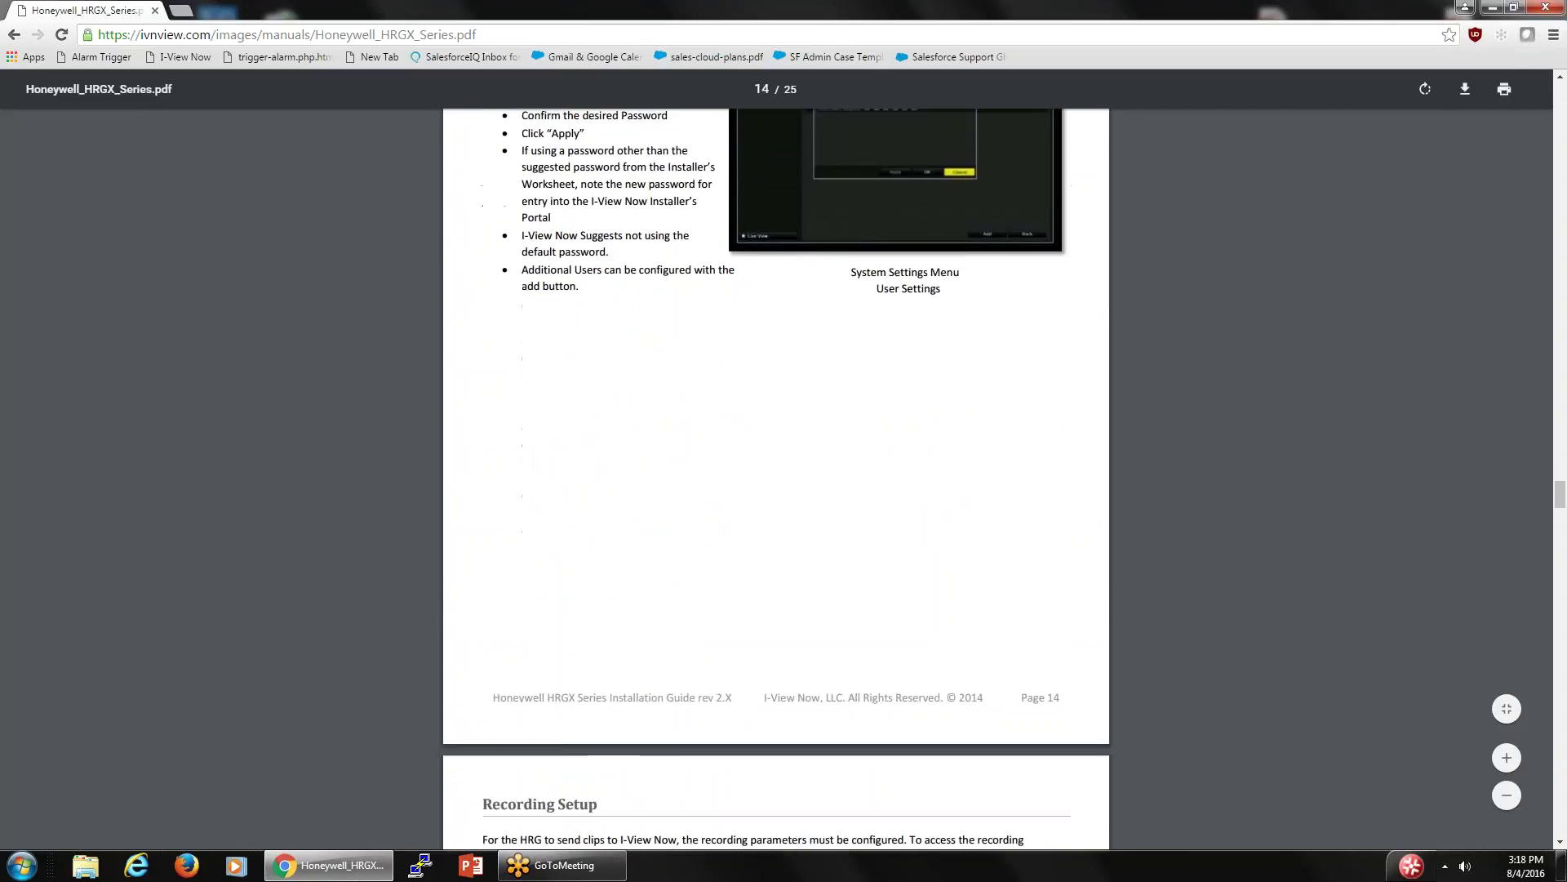
{"action": "scroll", "coordinate": [776, 479], "scroll_direction": "down", "scroll_amount": 5}
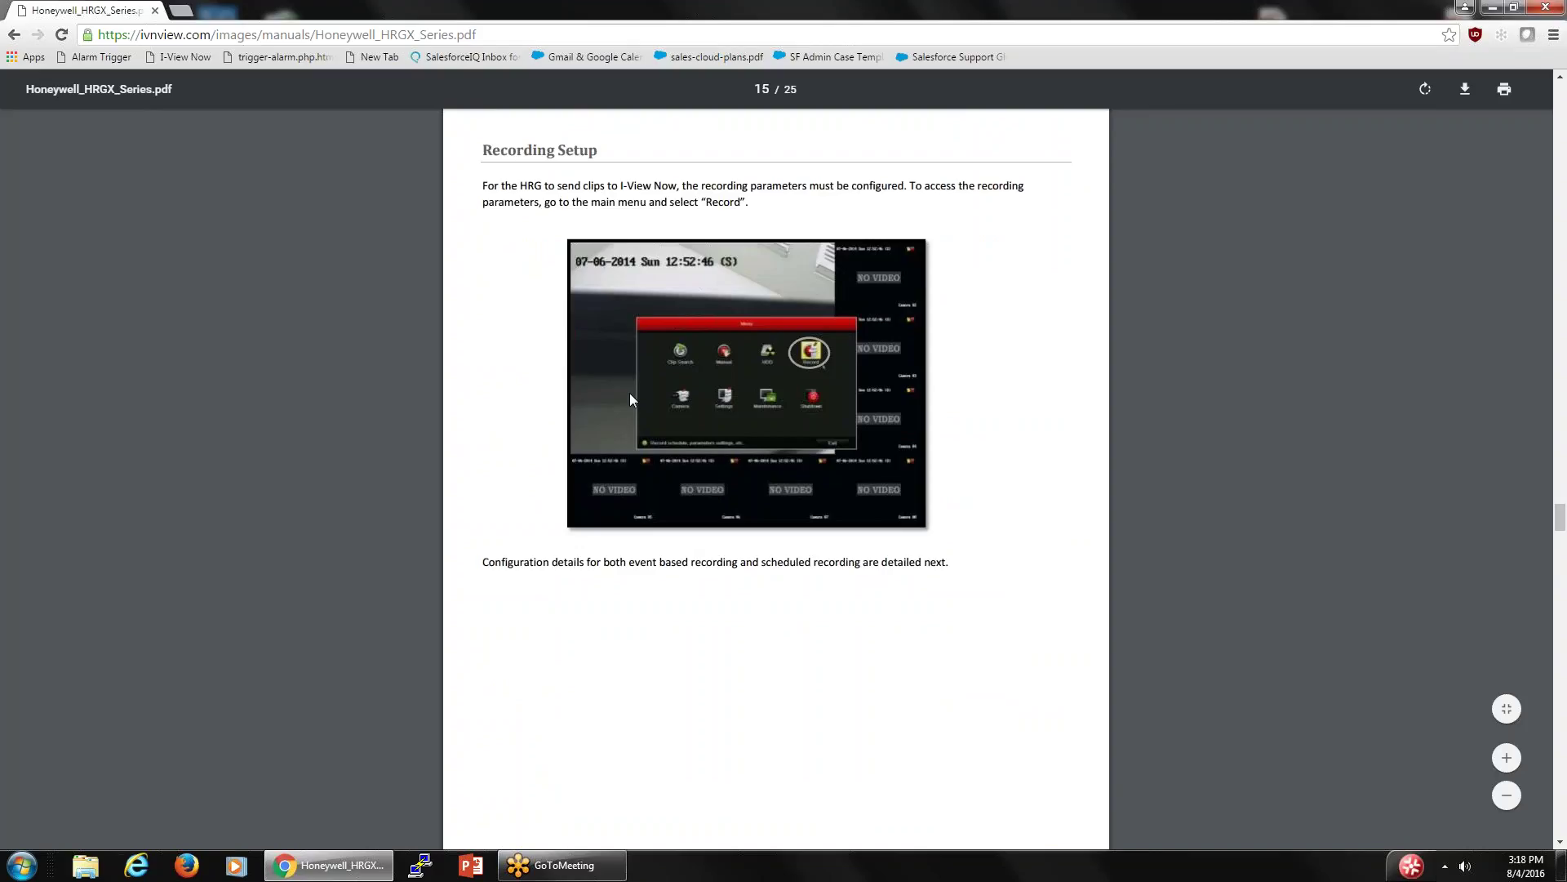
{"action": "scroll", "coordinate": [630, 395], "scroll_direction": "down", "scroll_amount": 7}
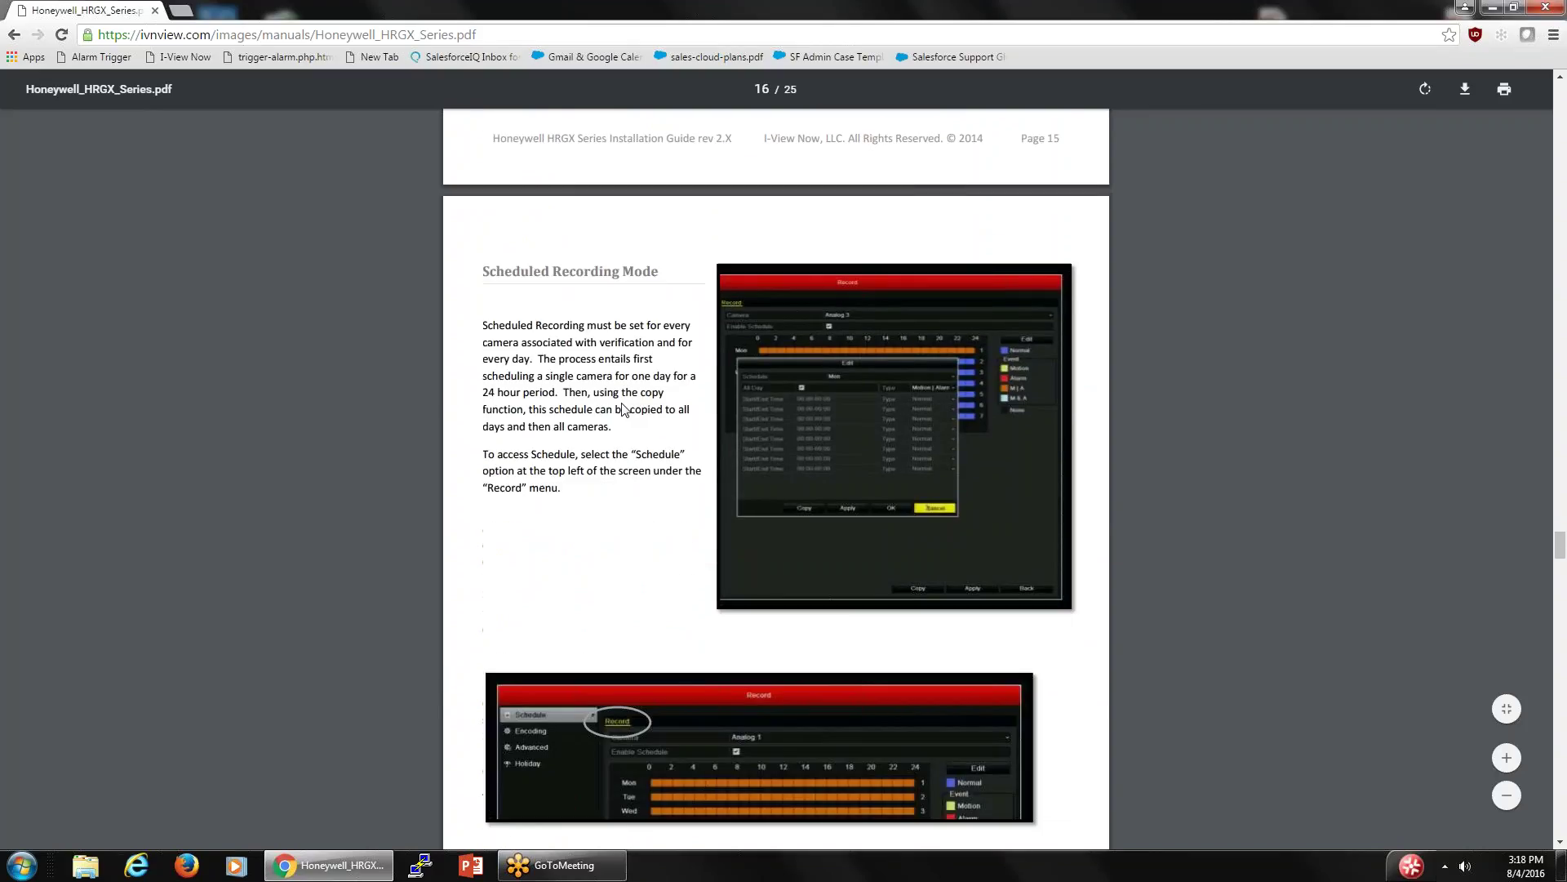
{"action": "scroll", "coordinate": [622, 408], "scroll_direction": "down", "scroll_amount": 14}
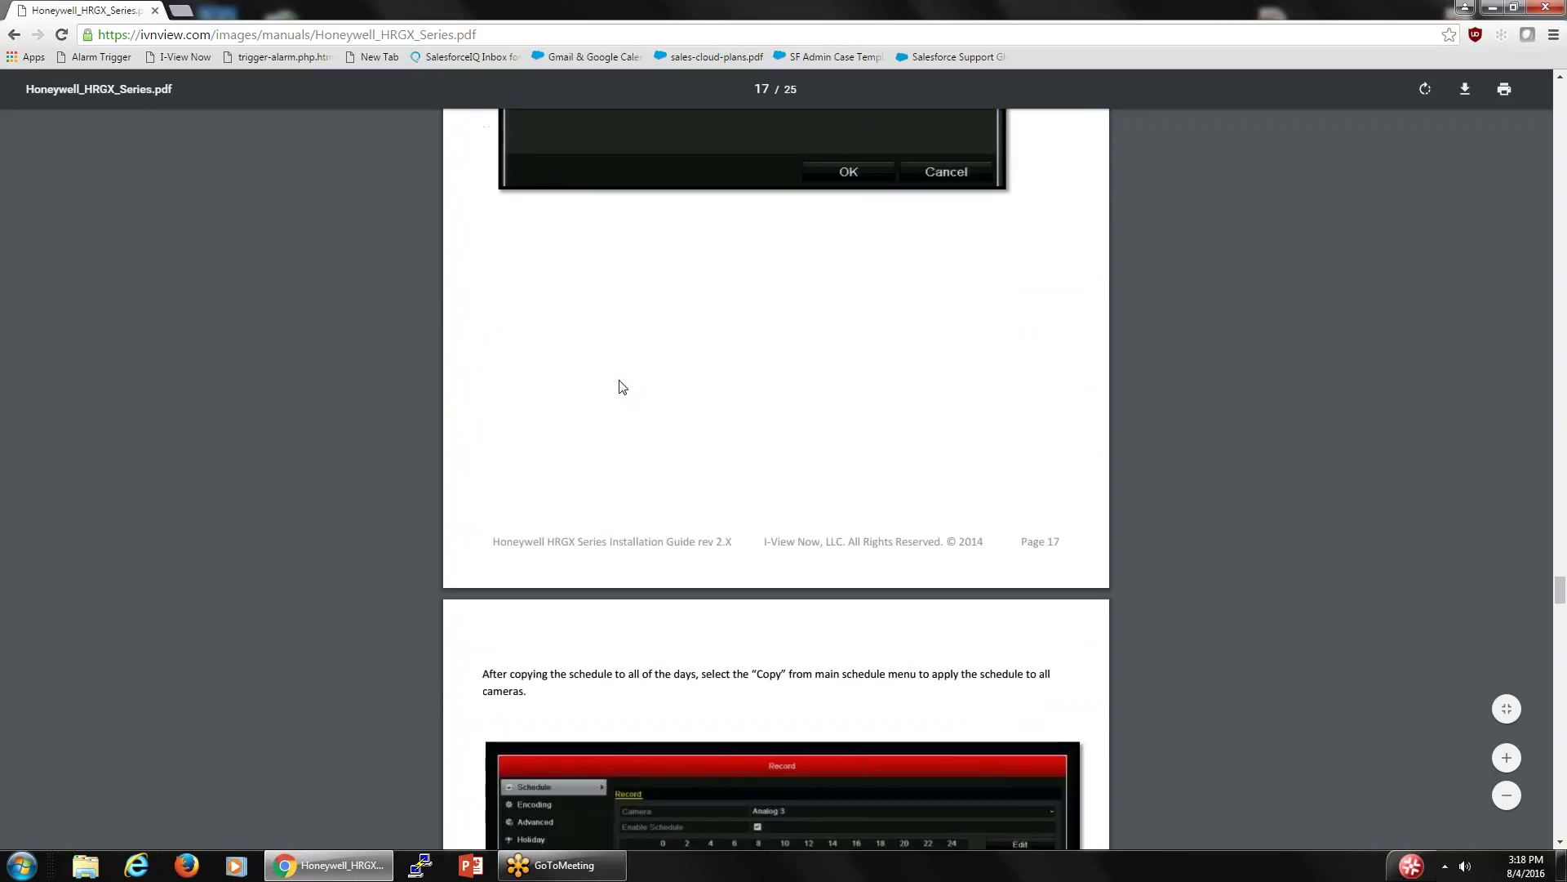
{"action": "scroll", "coordinate": [620, 385], "scroll_direction": "down", "scroll_amount": 9}
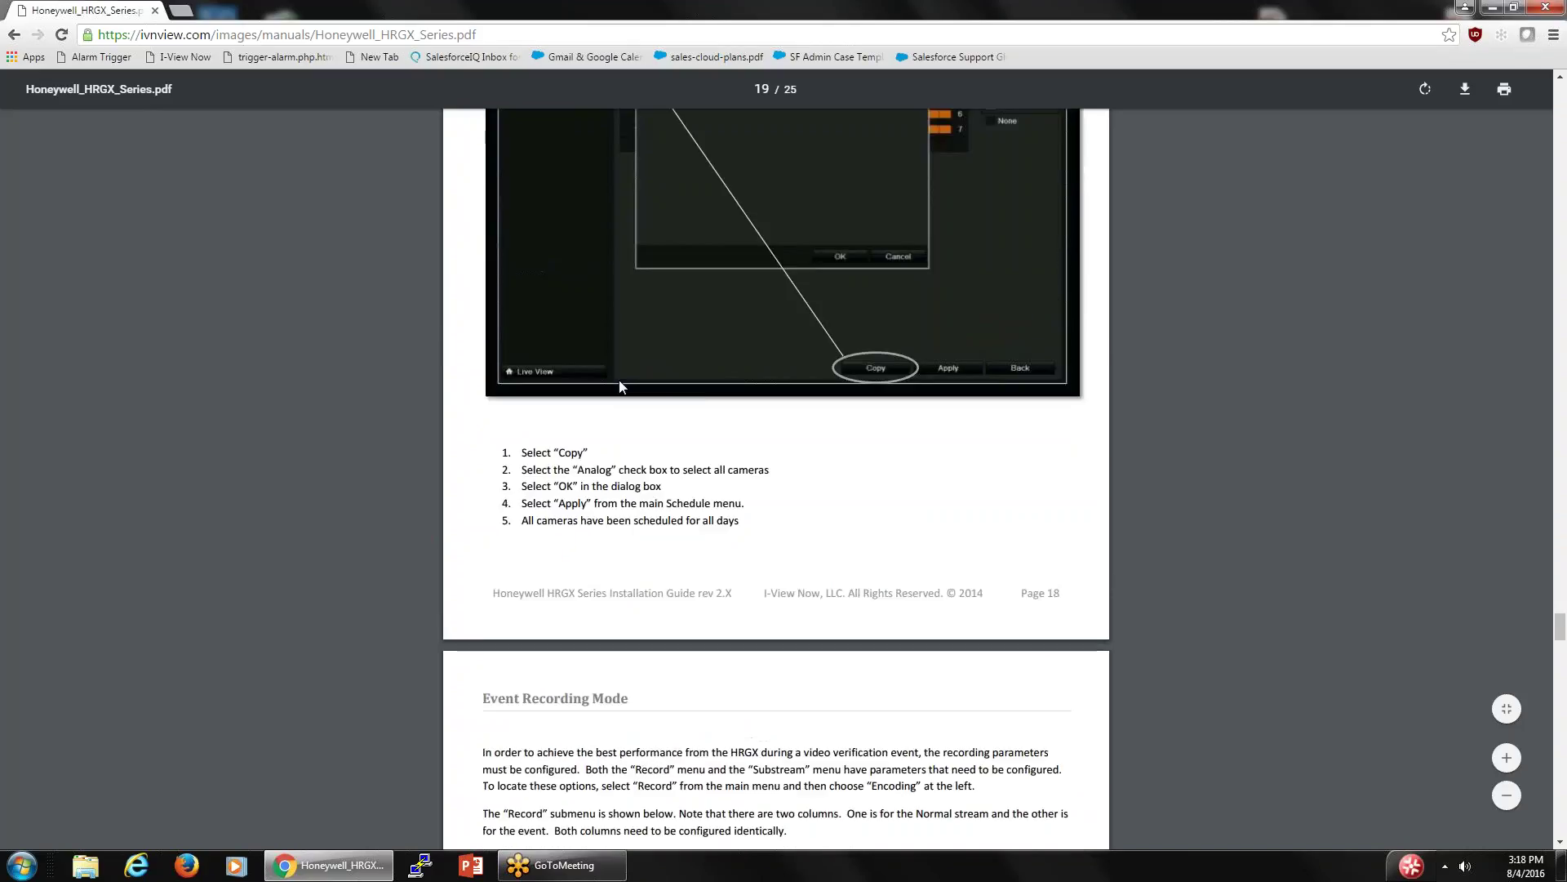
{"action": "scroll", "coordinate": [620, 385], "scroll_direction": "down", "scroll_amount": 3}
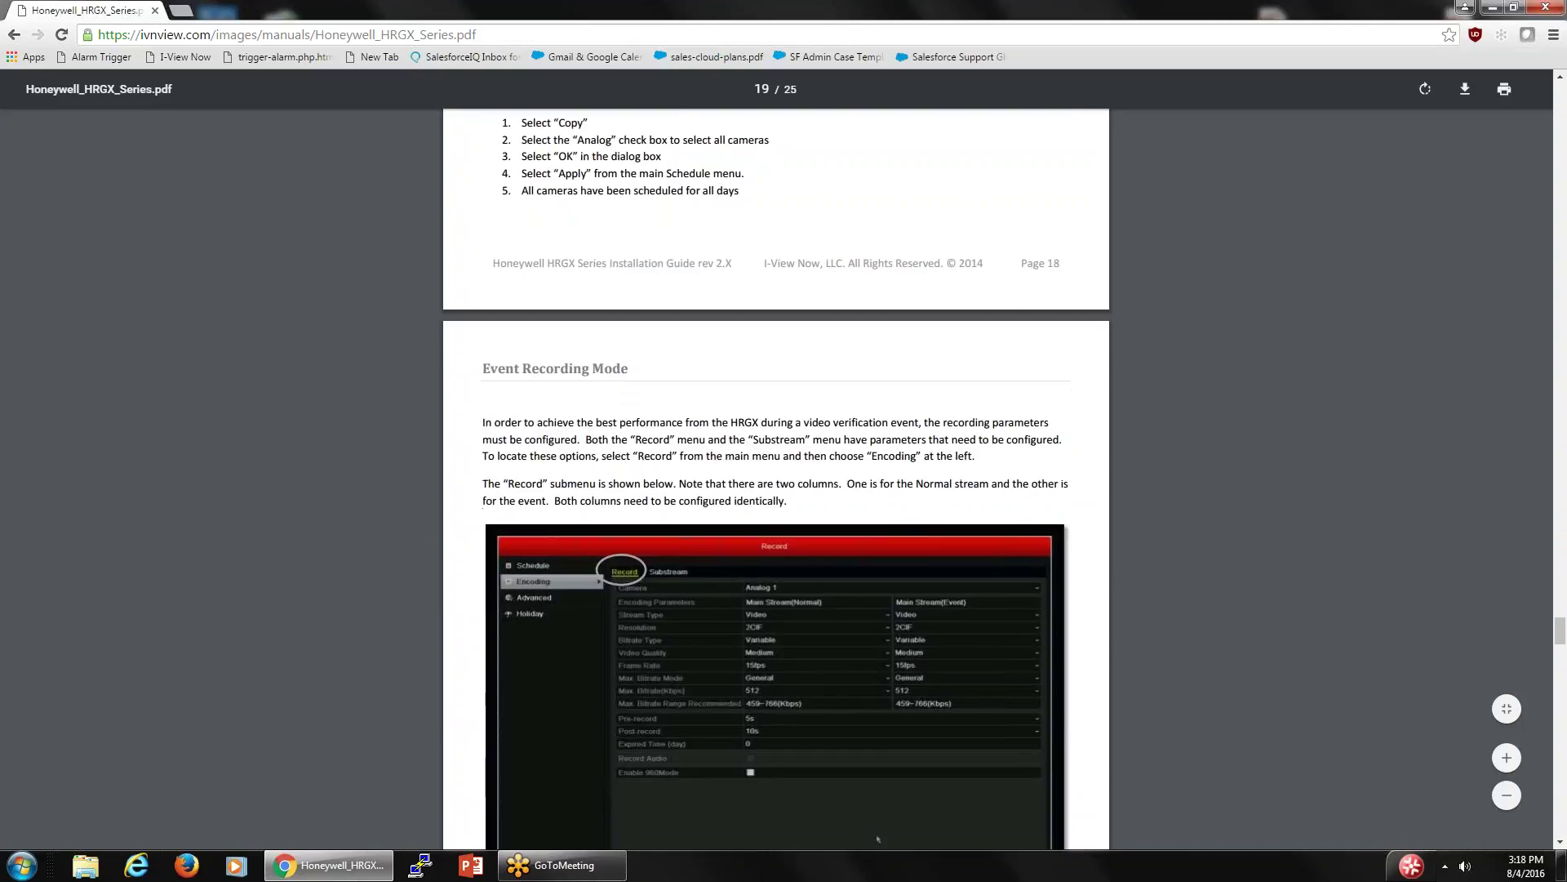
{"action": "scroll", "coordinate": [617, 383], "scroll_direction": "down", "scroll_amount": 10}
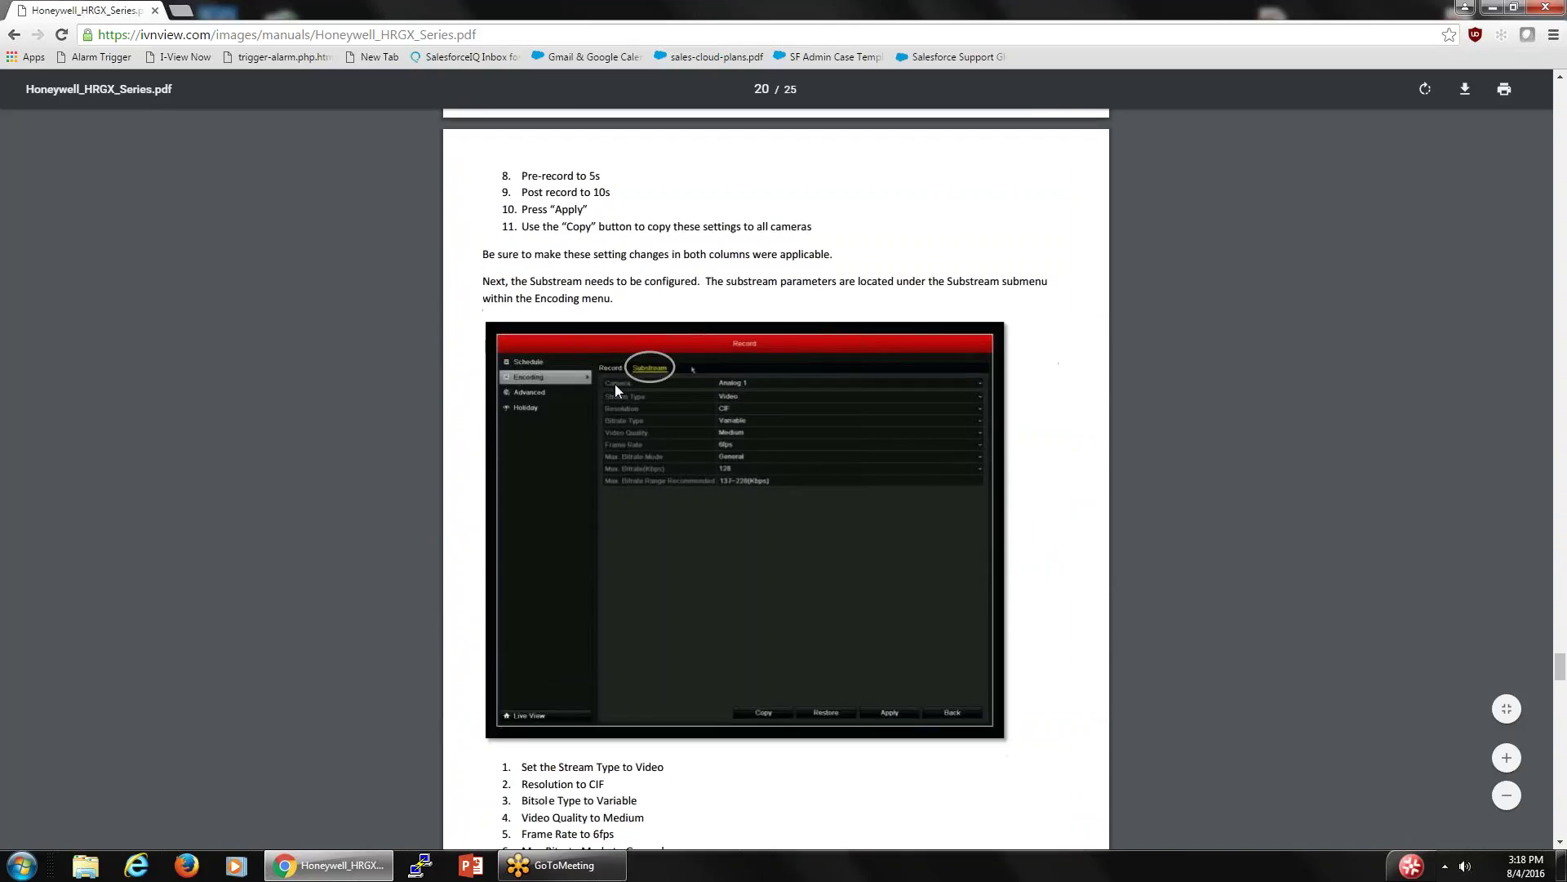
{"action": "scroll", "coordinate": [615, 383], "scroll_direction": "down", "scroll_amount": 12}
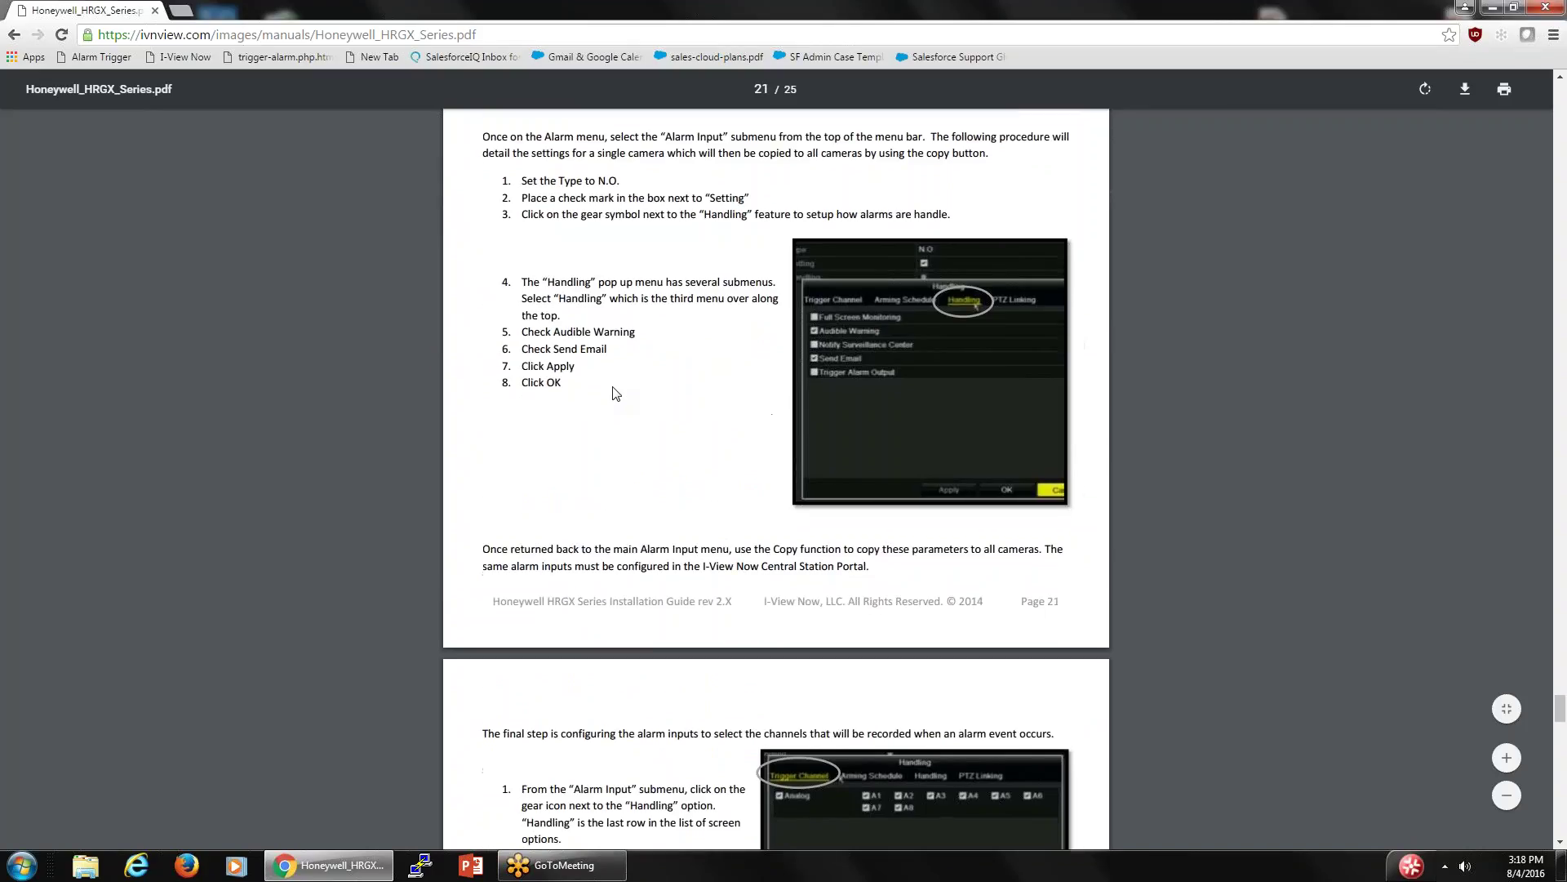
{"action": "scroll", "coordinate": [614, 394], "scroll_direction": "down", "scroll_amount": 5}
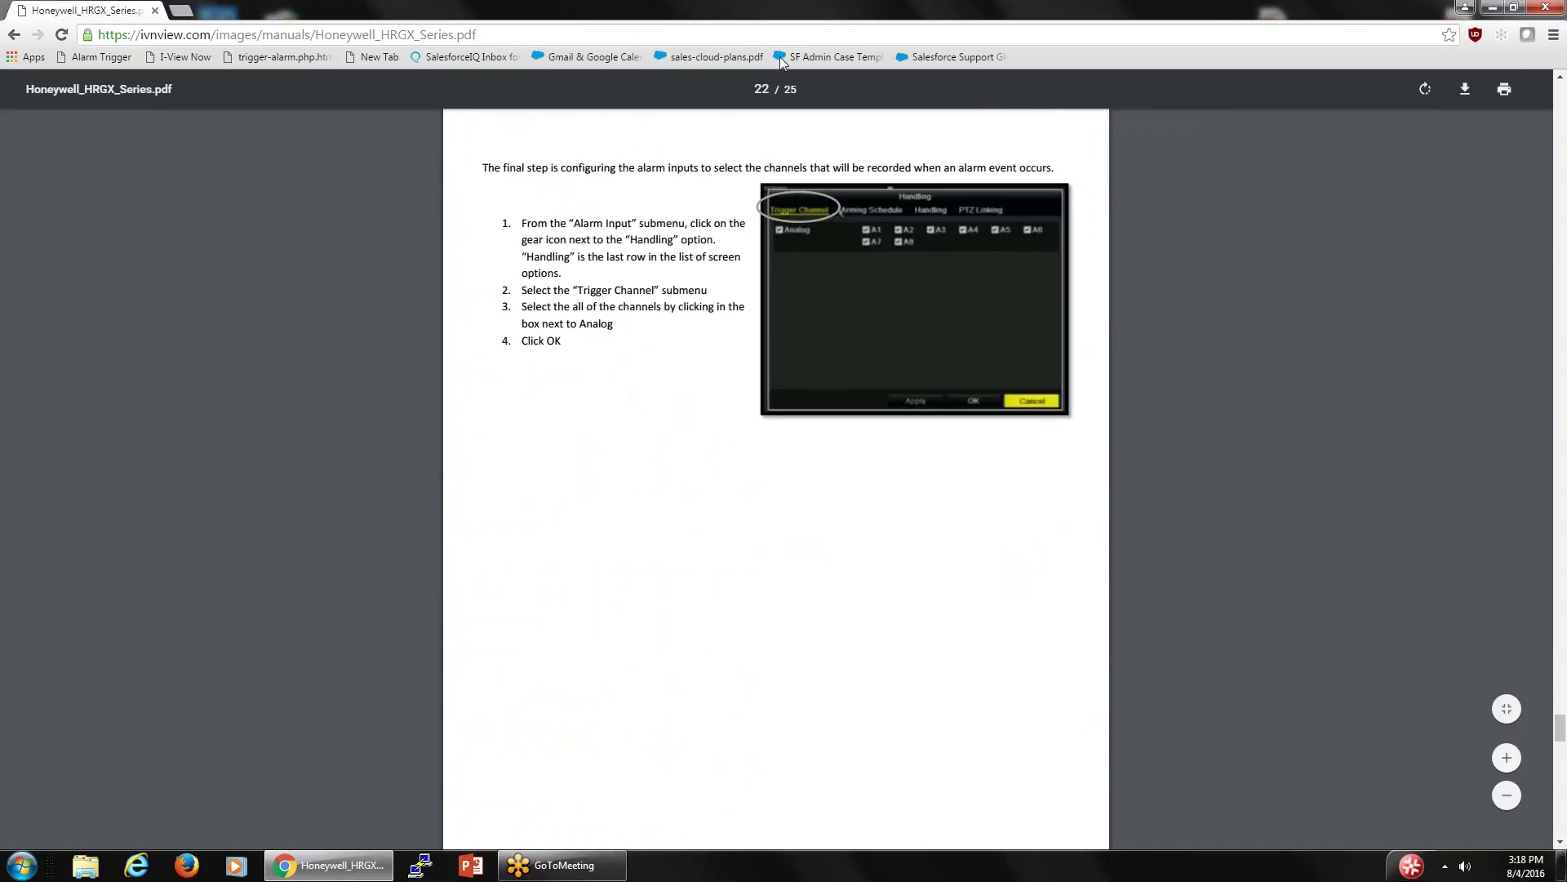
{"action": "left_click", "coordinate": [15, 36]}
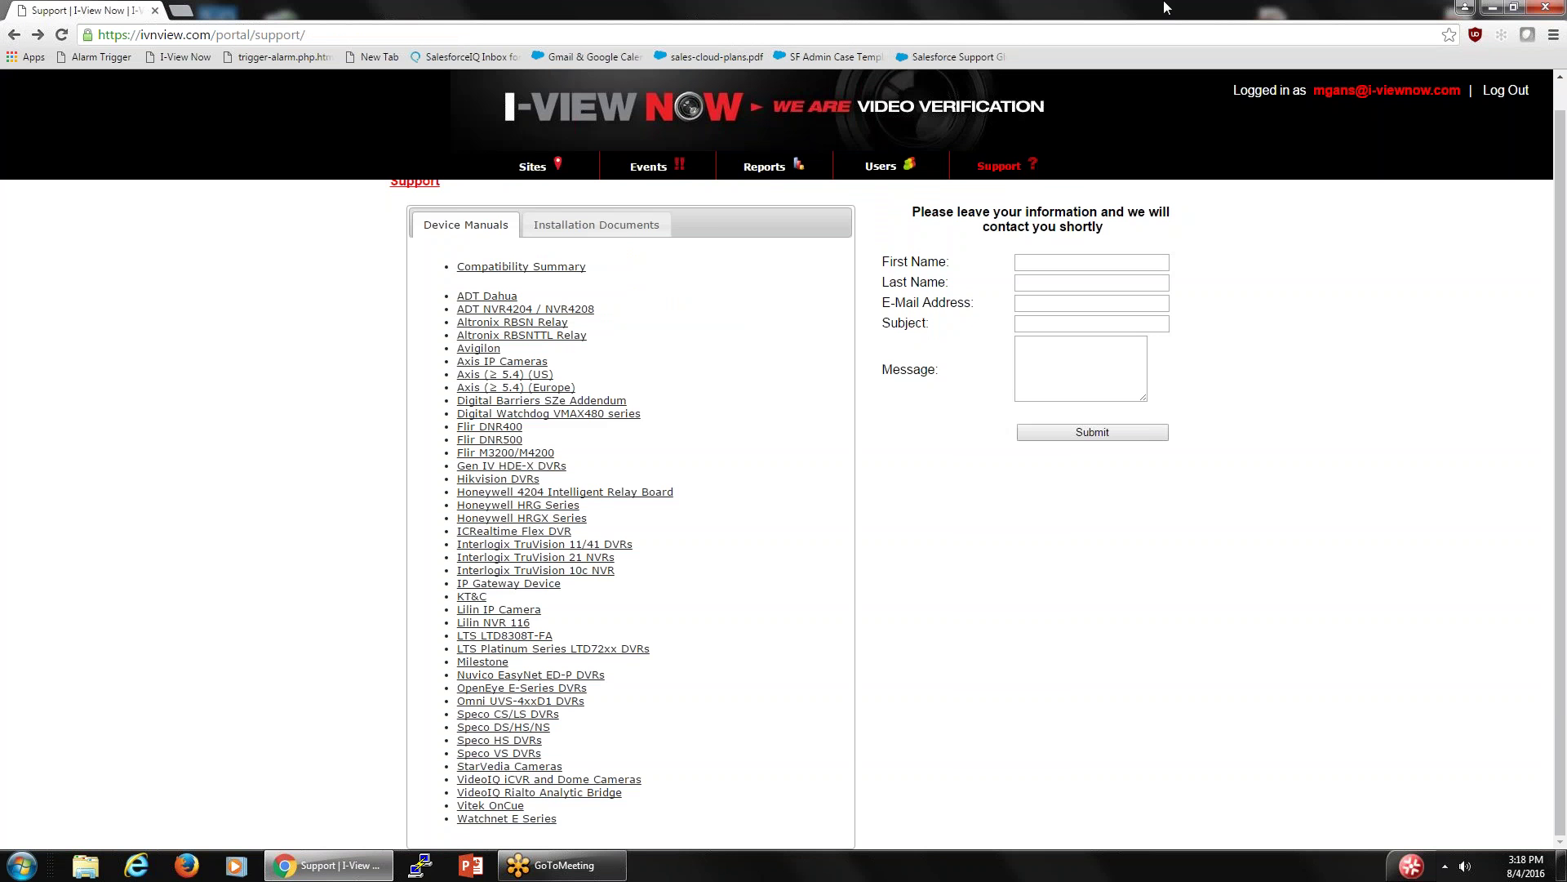
{"action": "left_click", "coordinate": [1545, 8]}
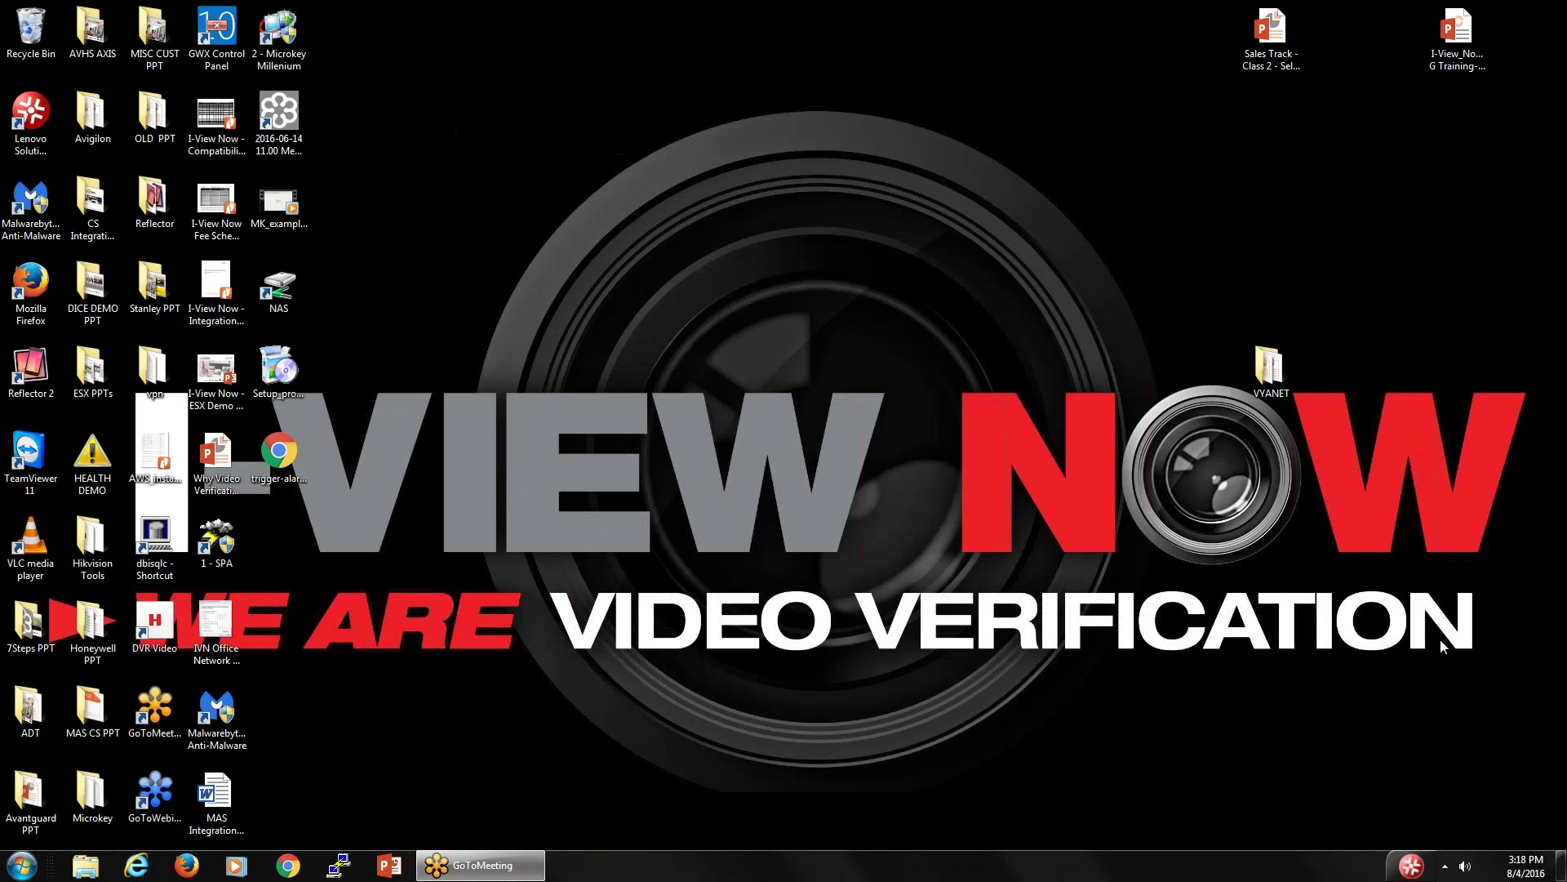